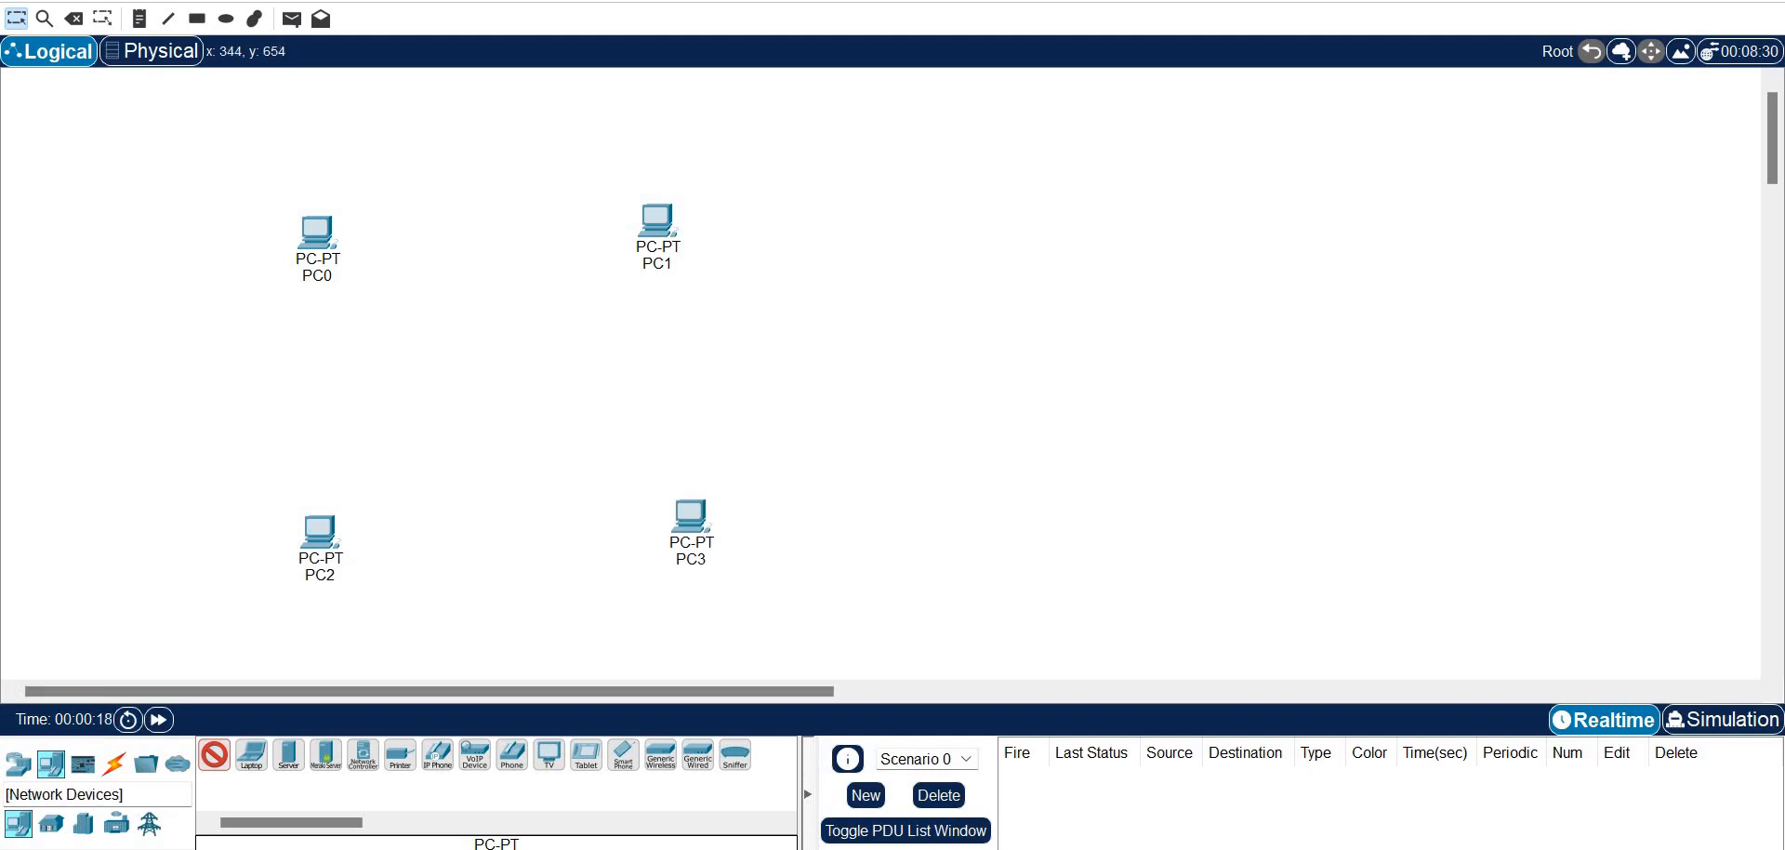
Bring up the list of network switch models for placement in the workspace
click(18, 764)
click(51, 764)
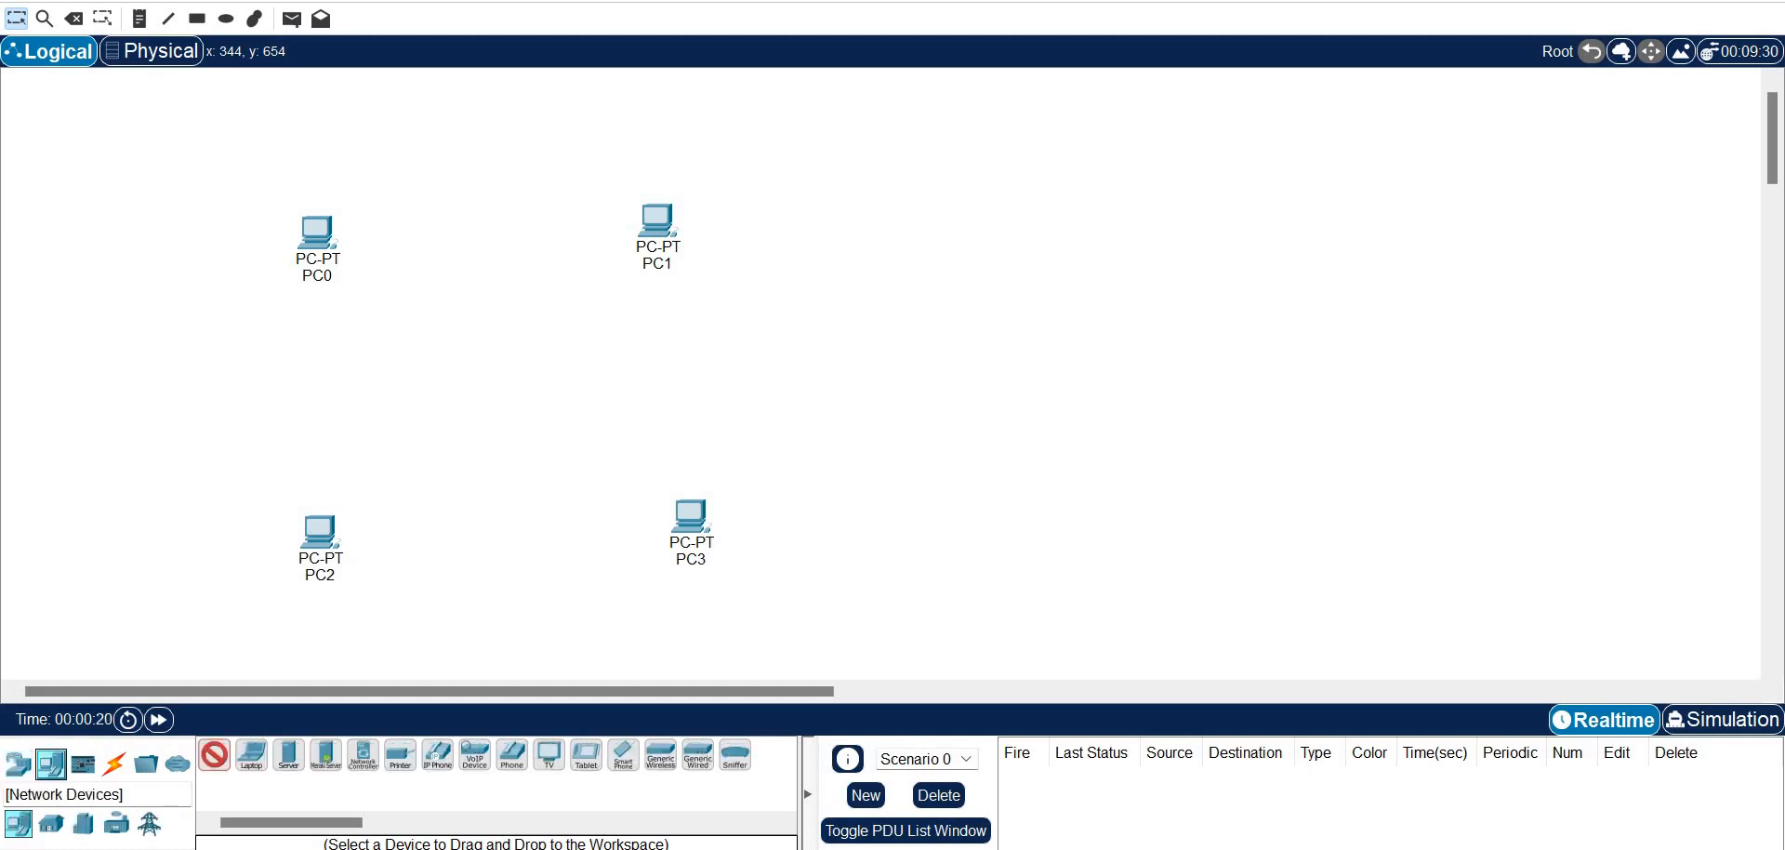
click(19, 764)
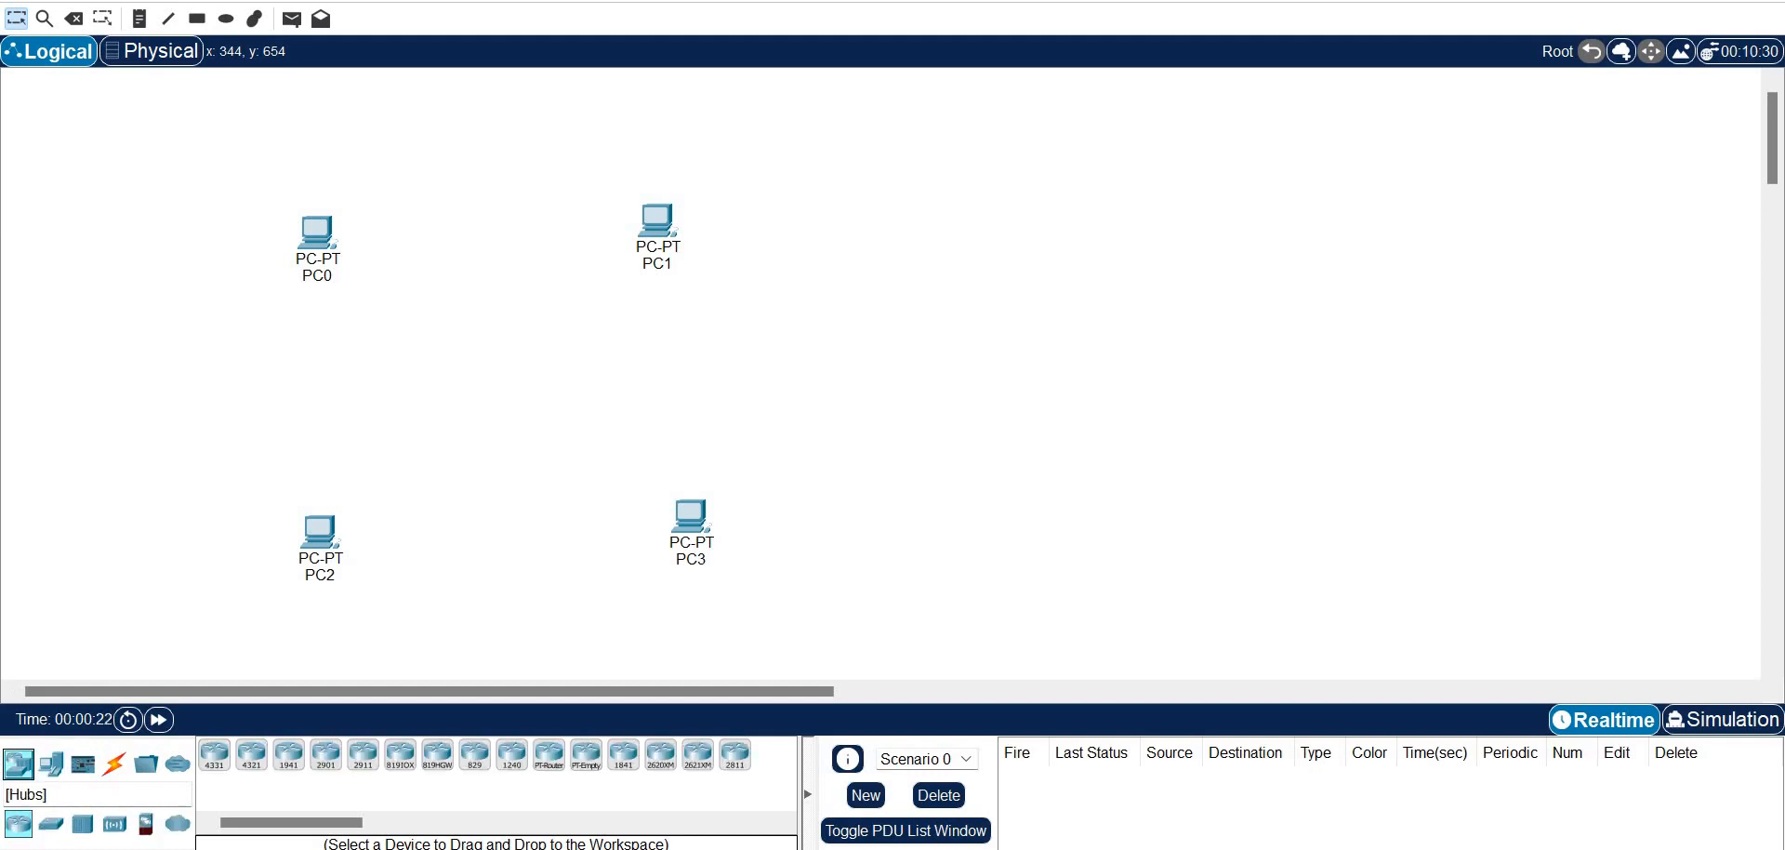
click(51, 823)
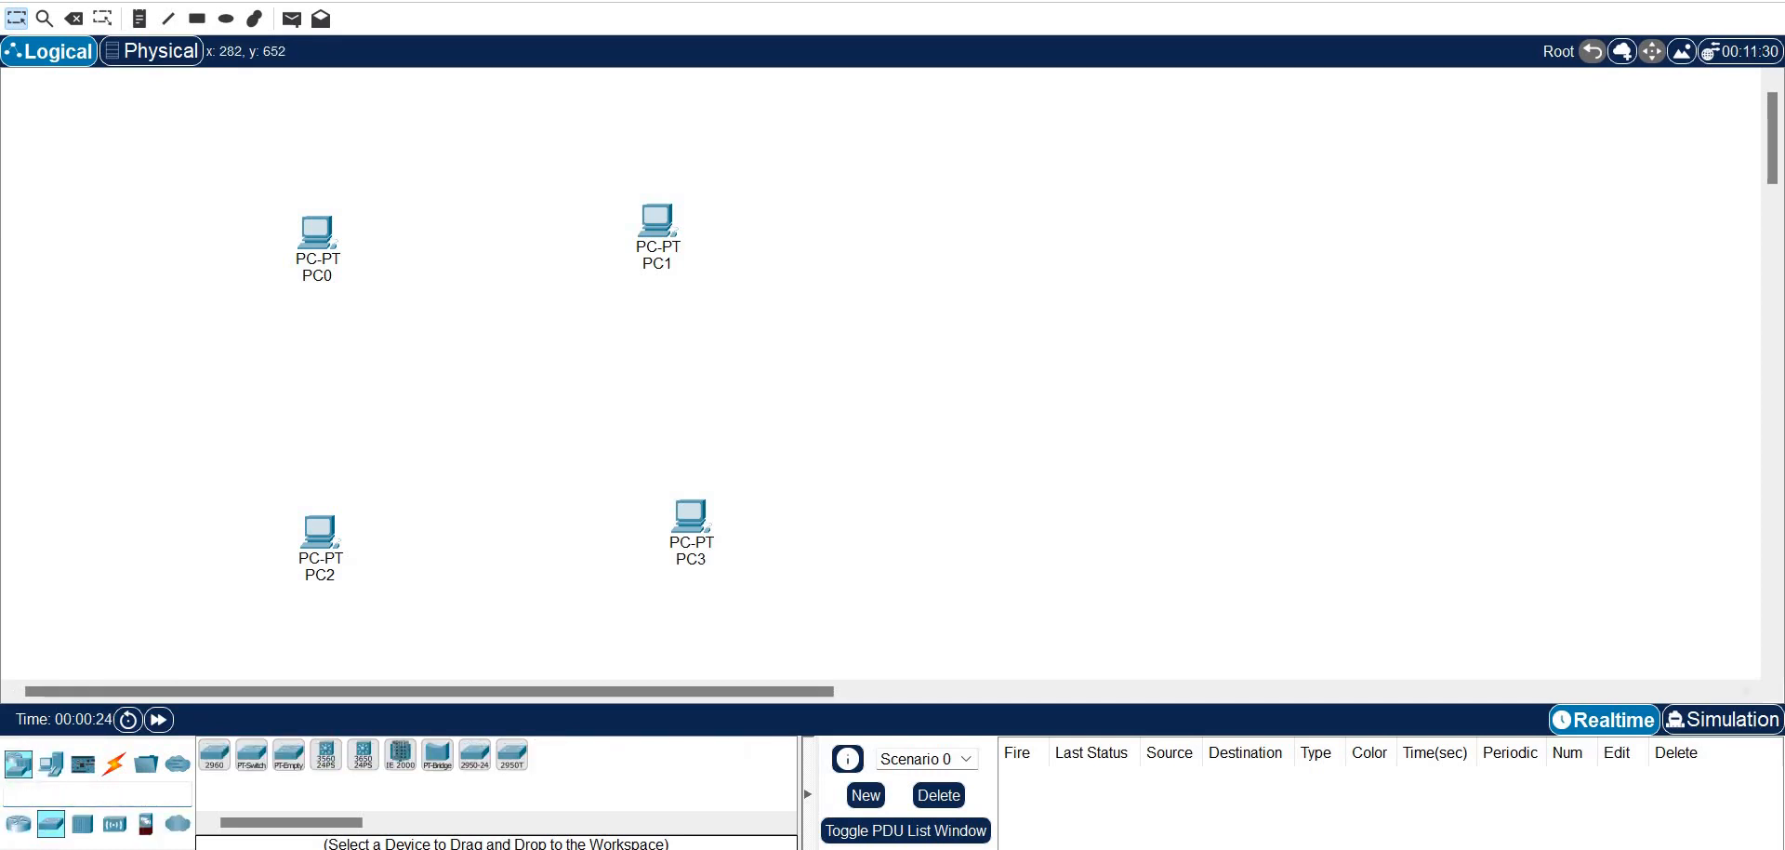
drag(214, 754, 507, 361)
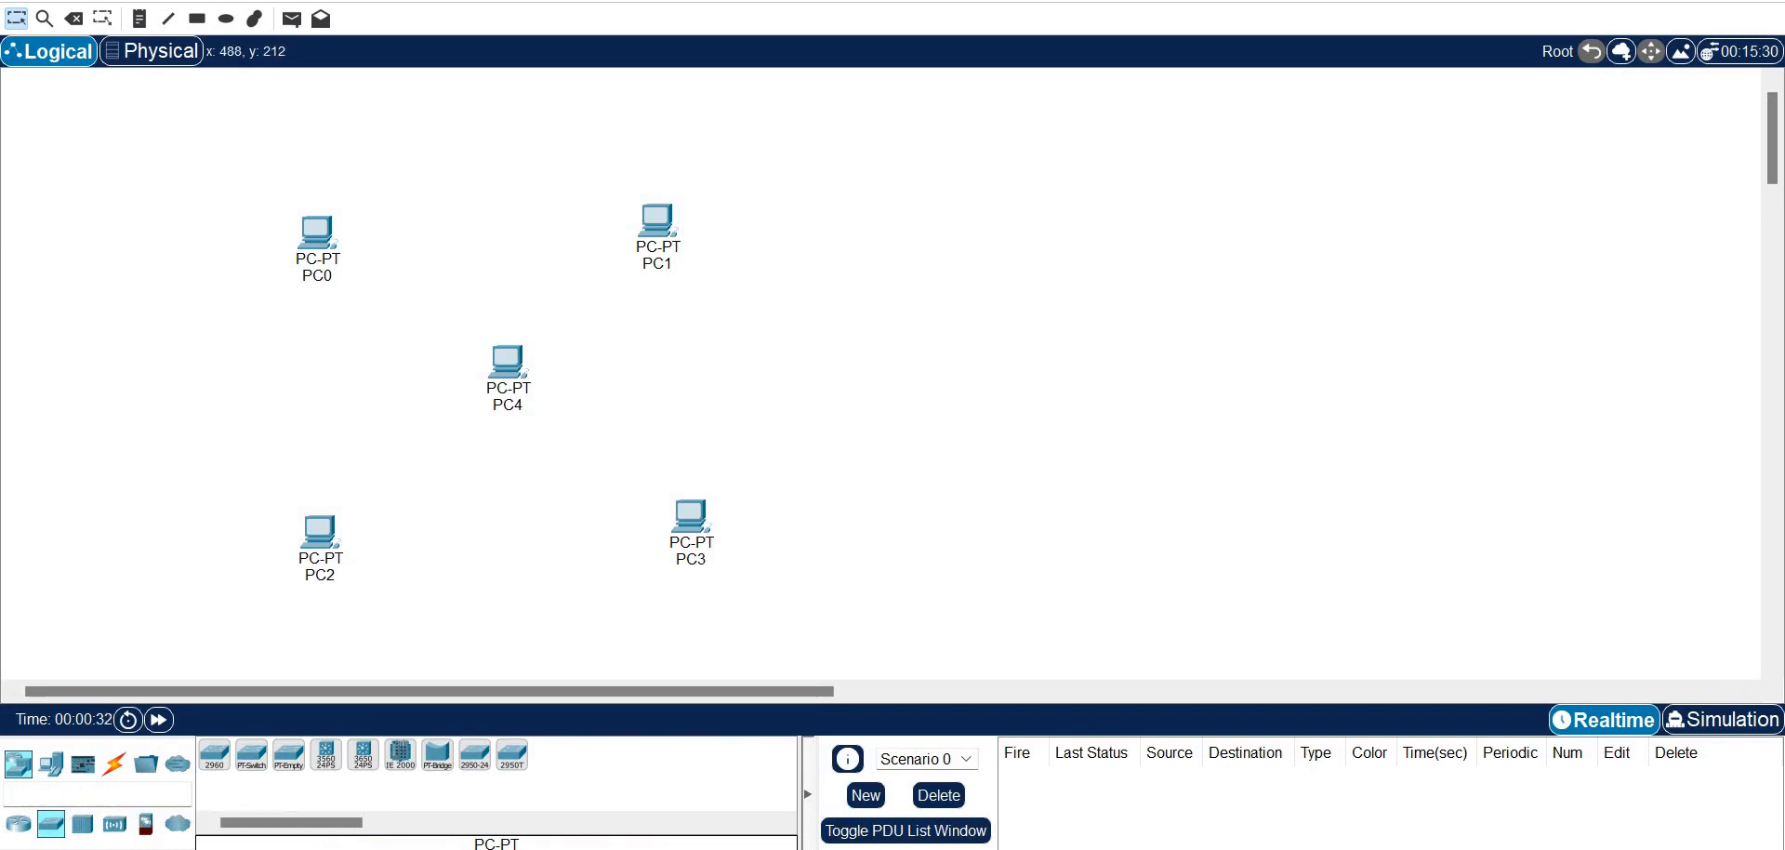
drag(433, 262, 541, 438)
key(Delete)
key(Return)
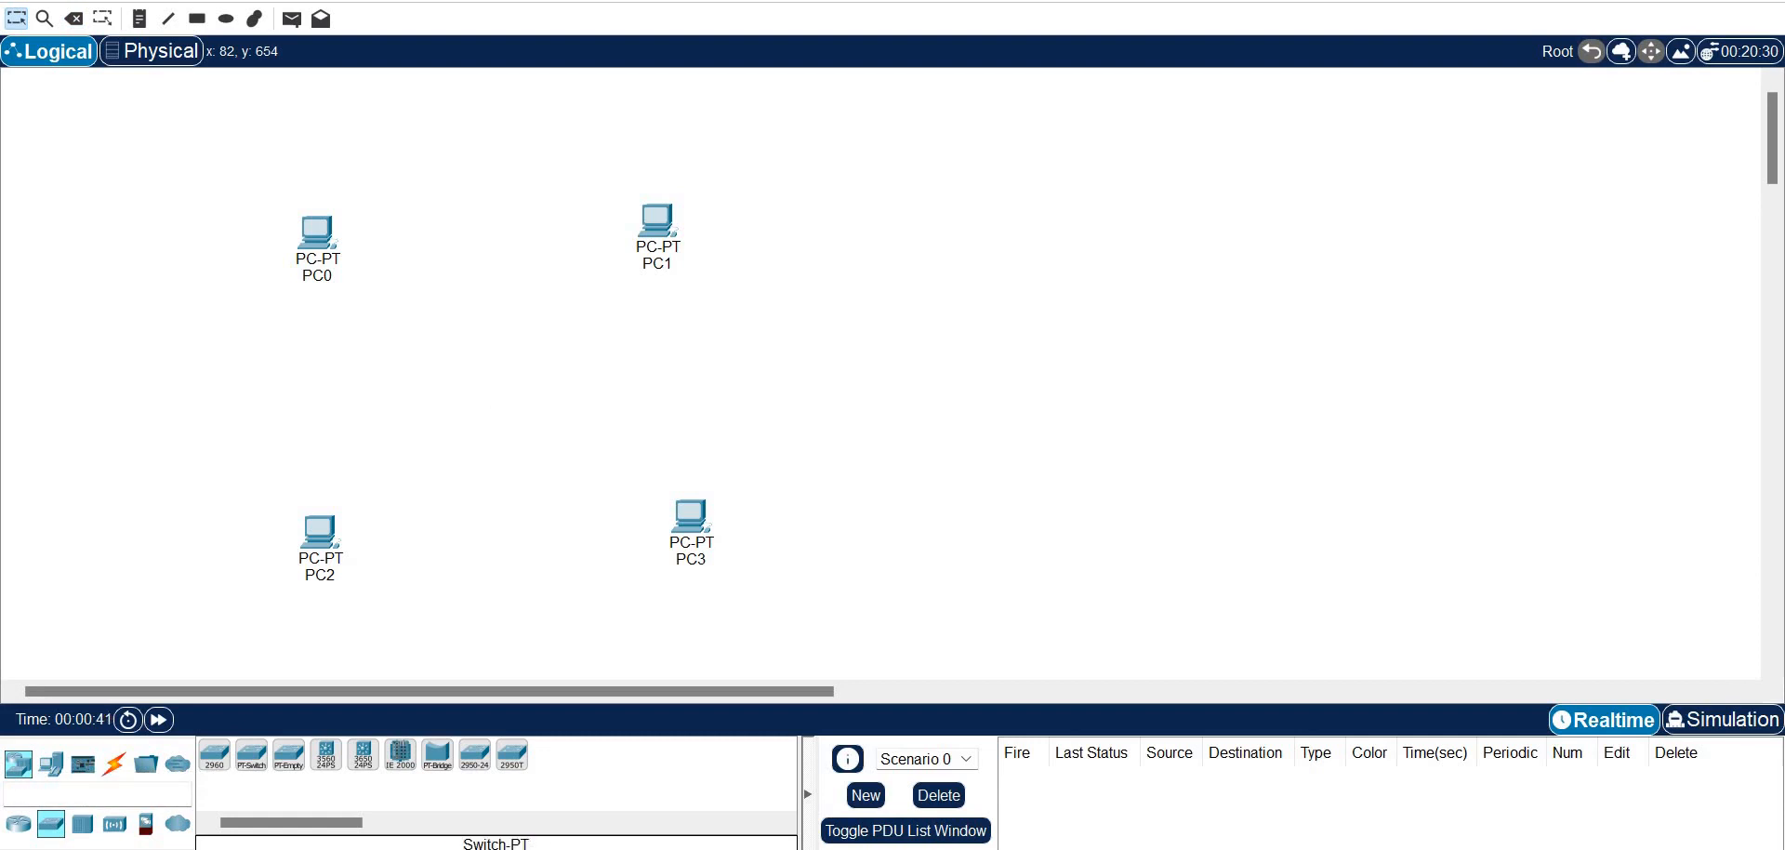
Place a 2960 switch between the four PCs and connect PC0, PC1, PC3 and PC2 to it with automatically chosen cables
click(213, 754)
click(494, 386)
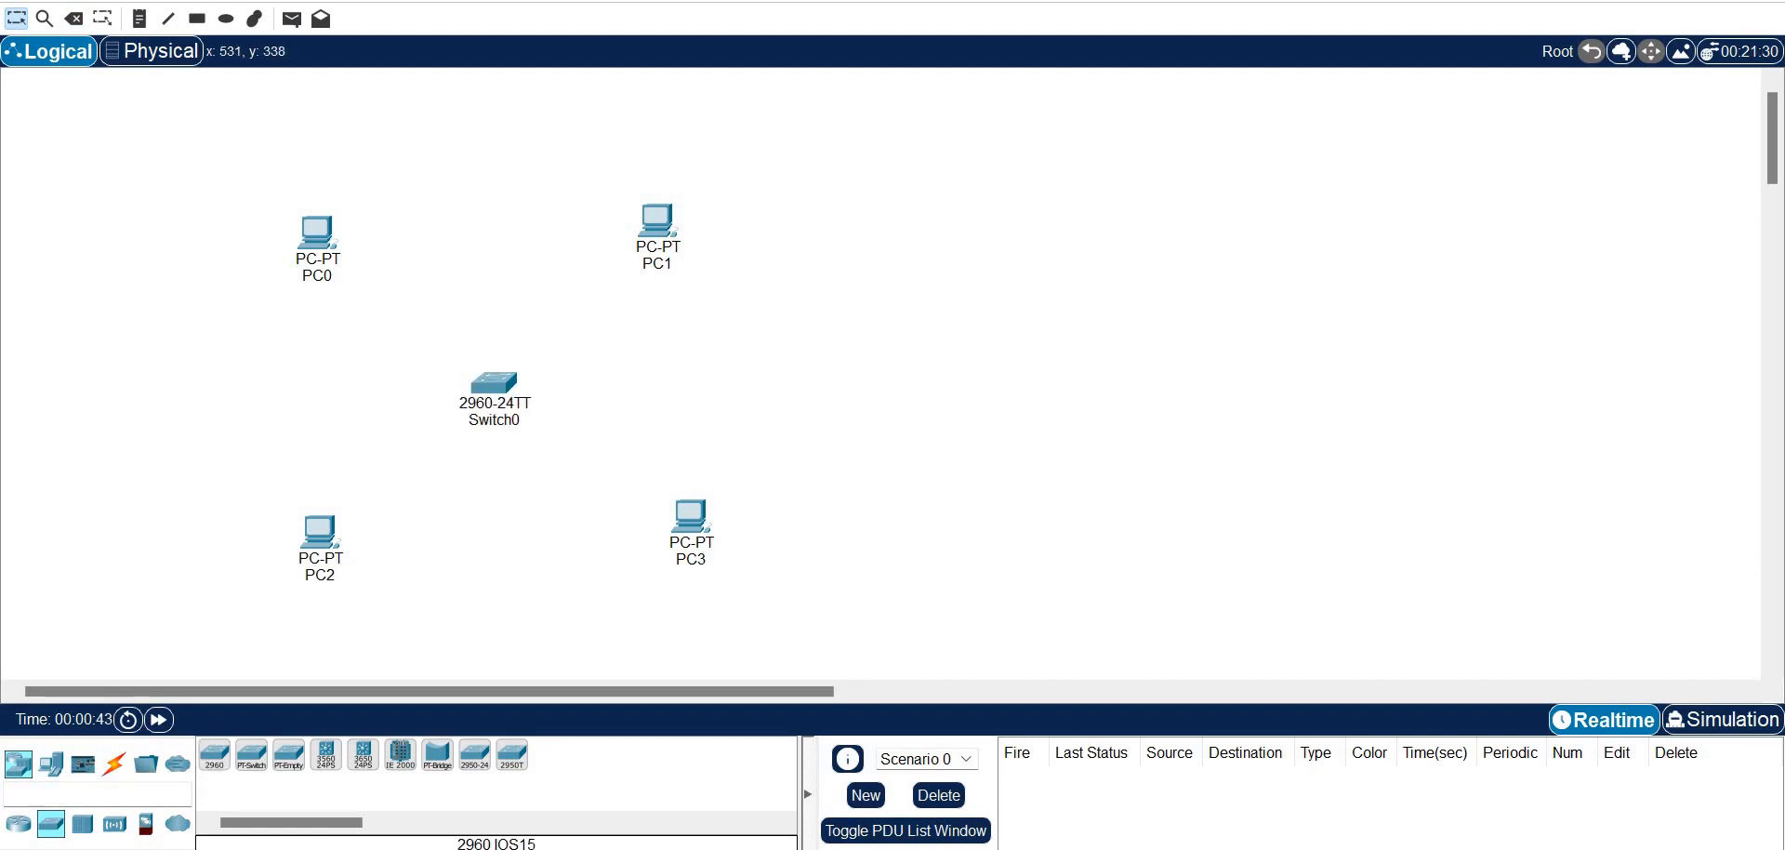
click(114, 763)
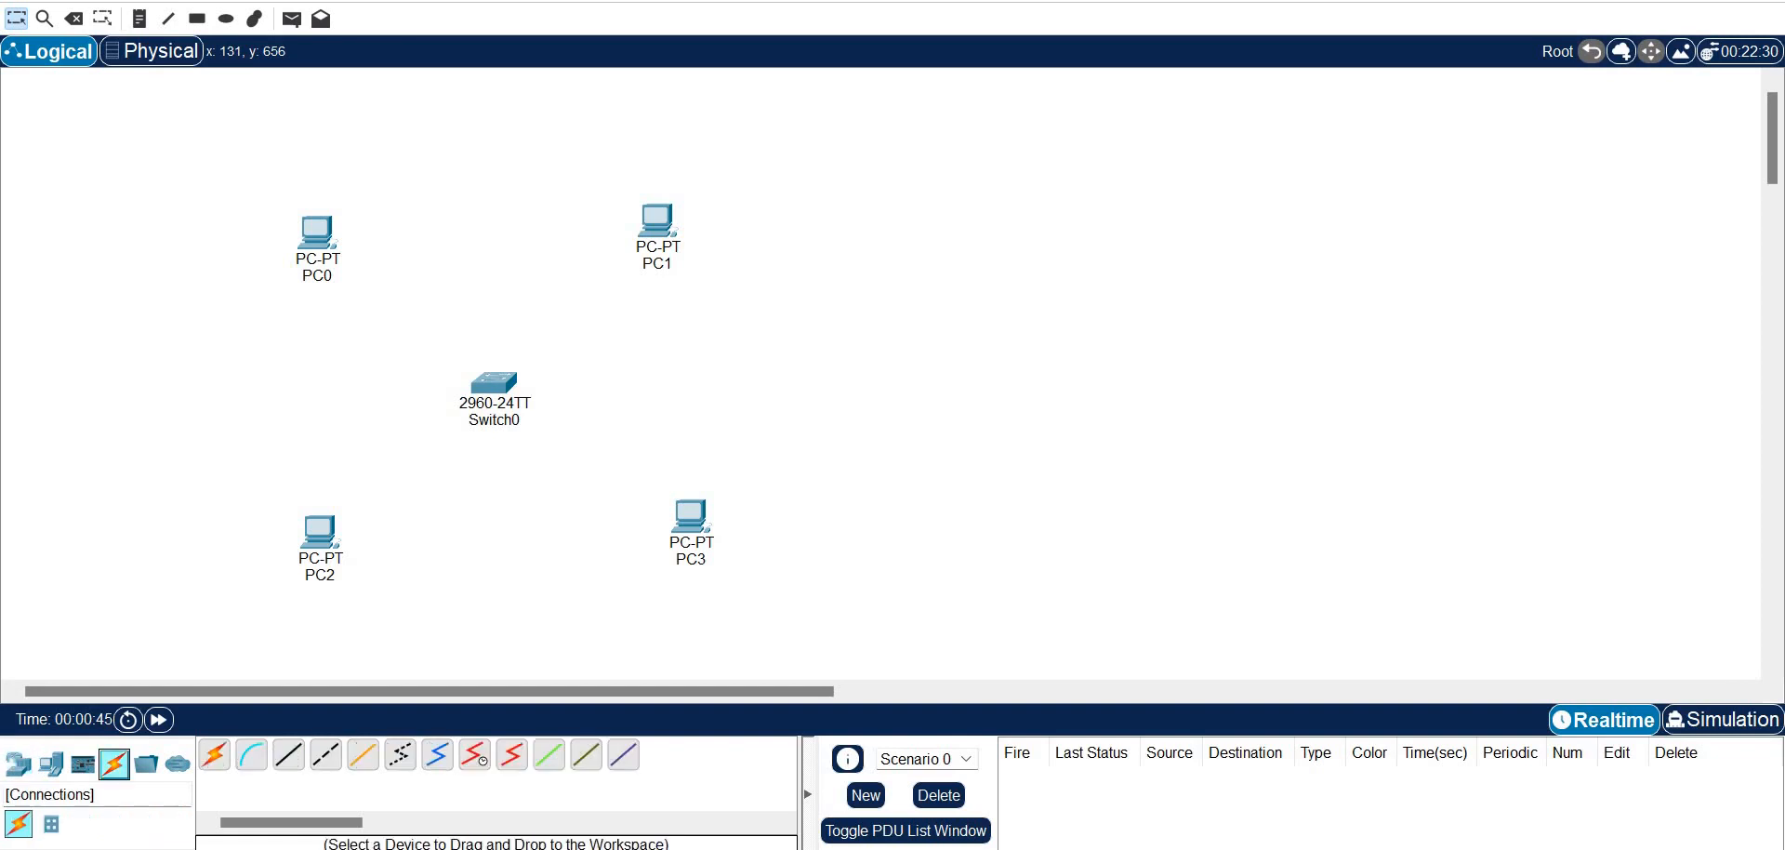
click(214, 754)
click(316, 231)
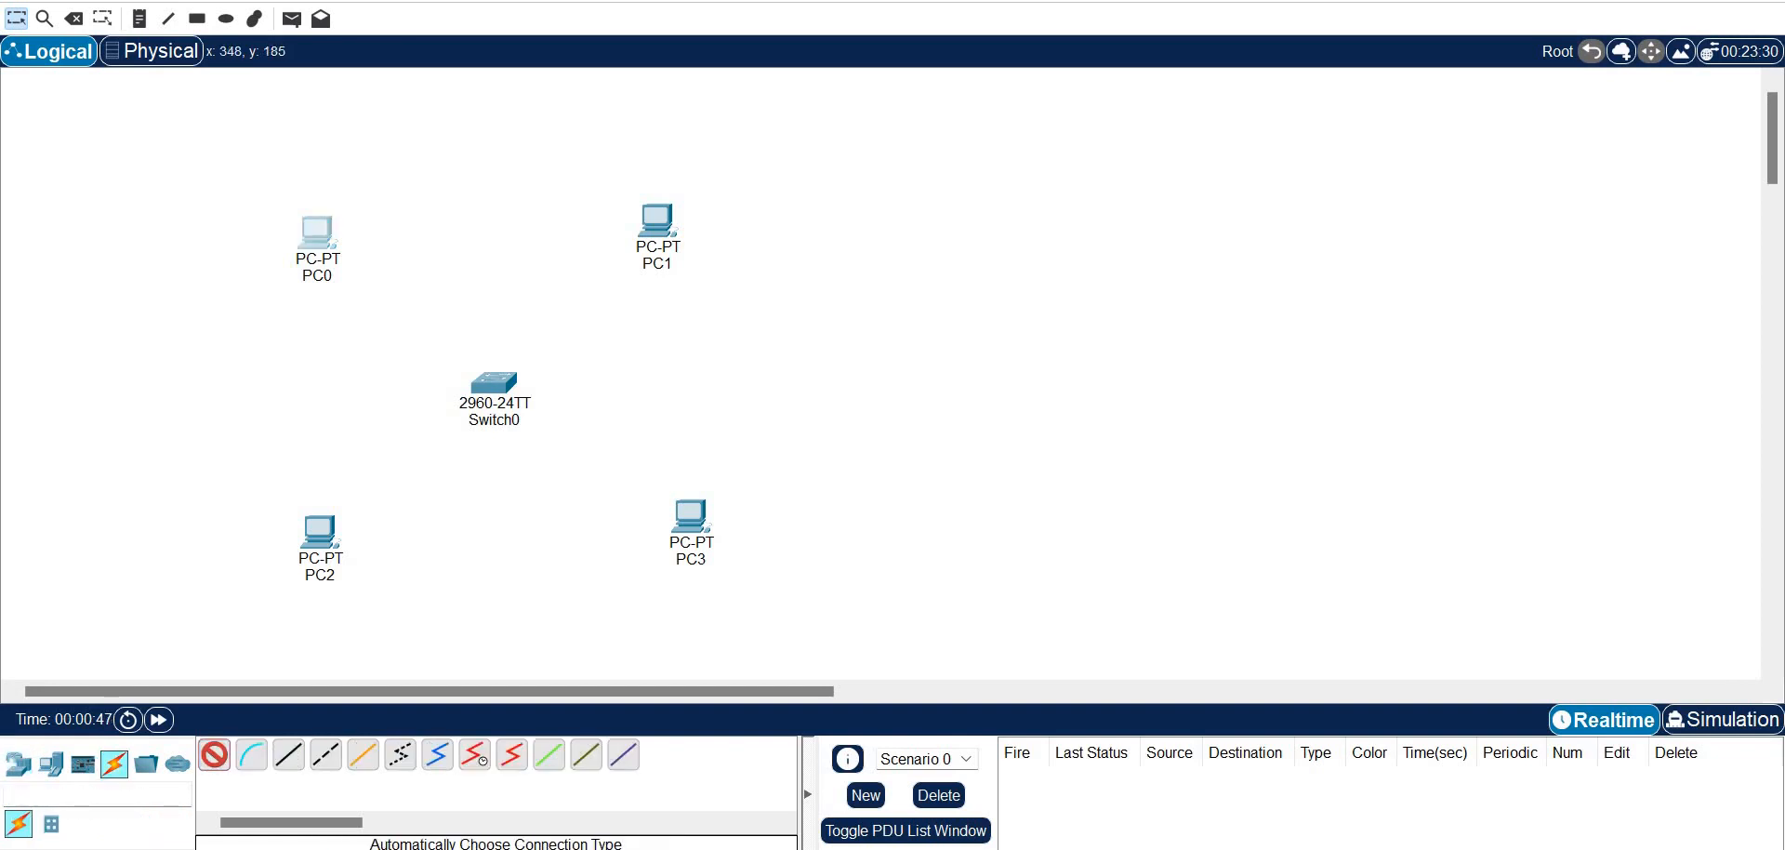
click(494, 382)
click(493, 382)
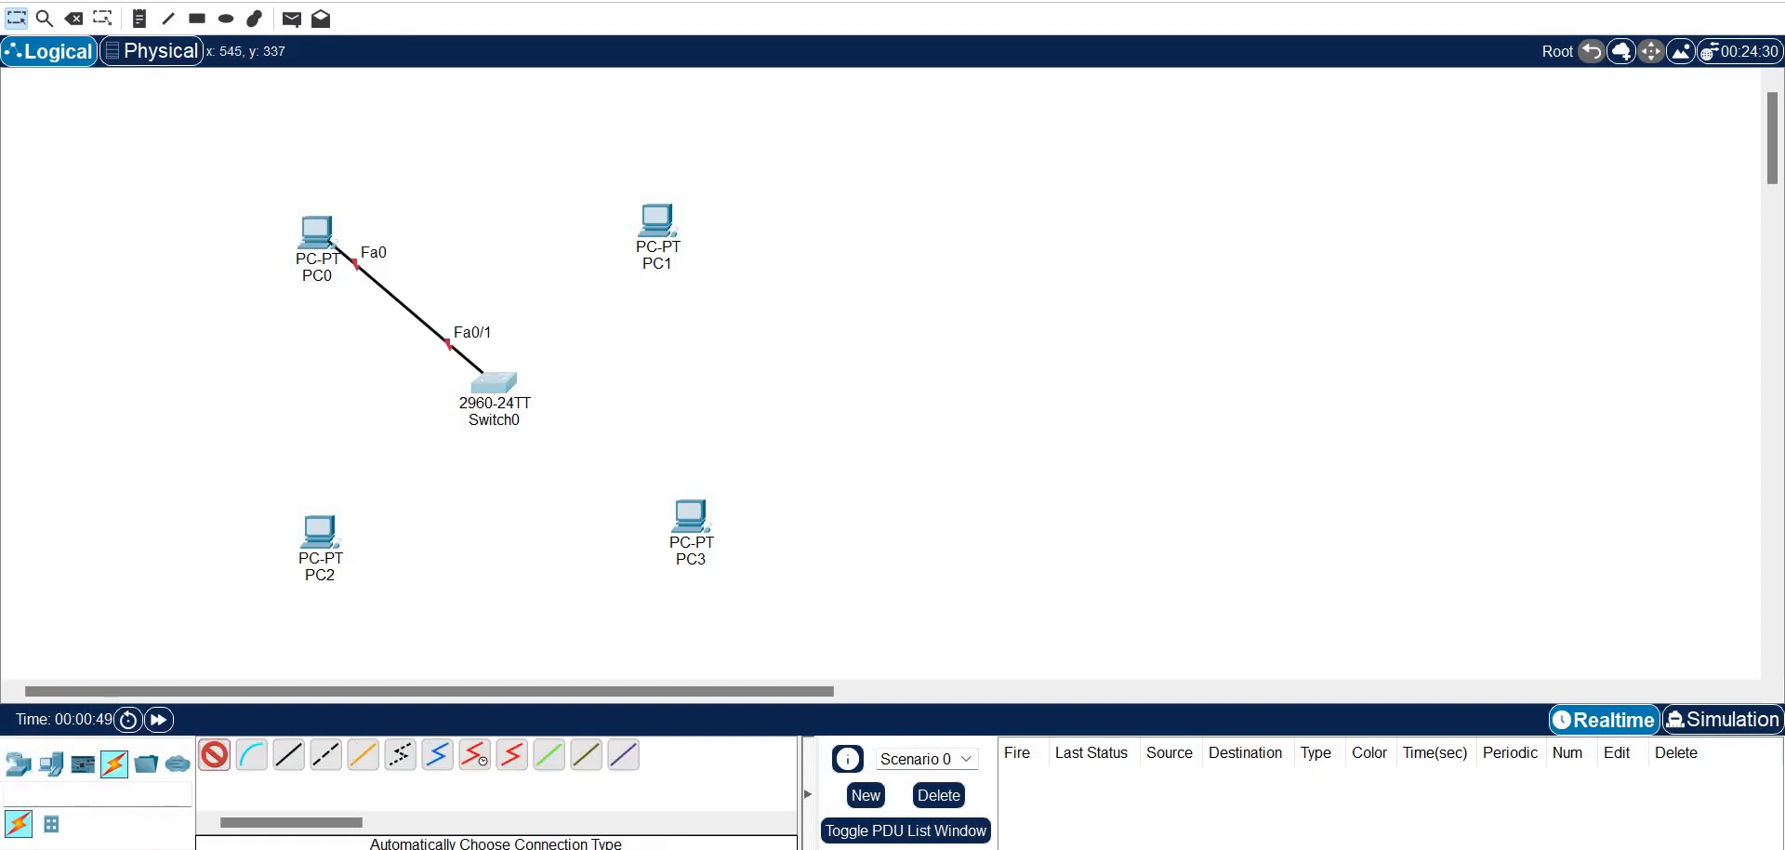
click(657, 220)
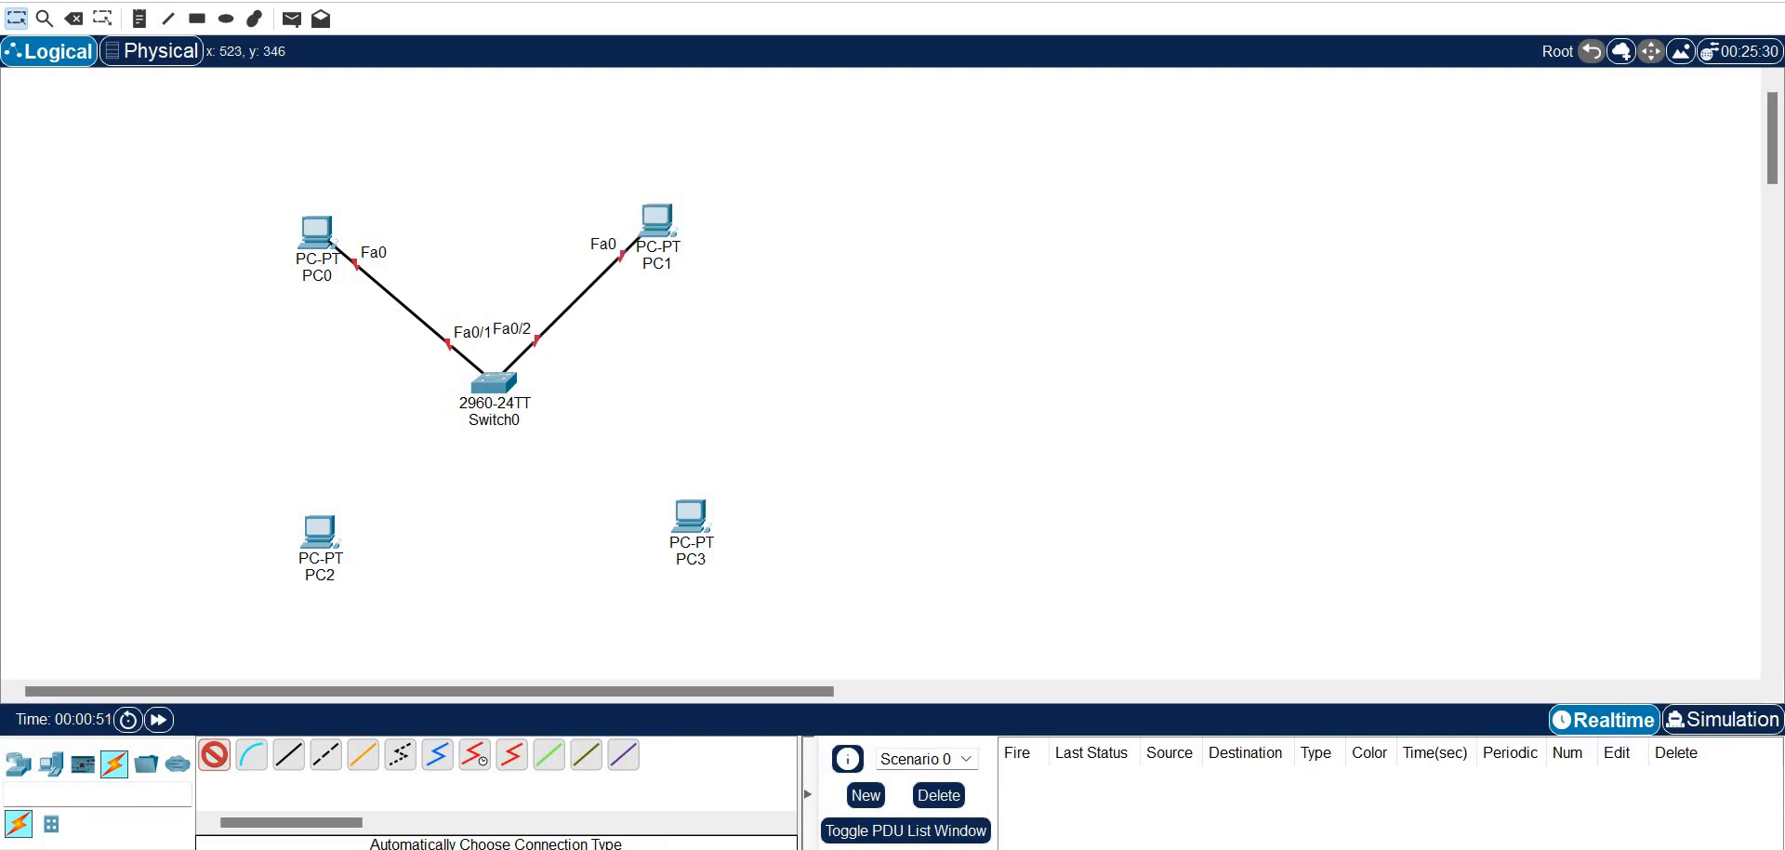
click(690, 514)
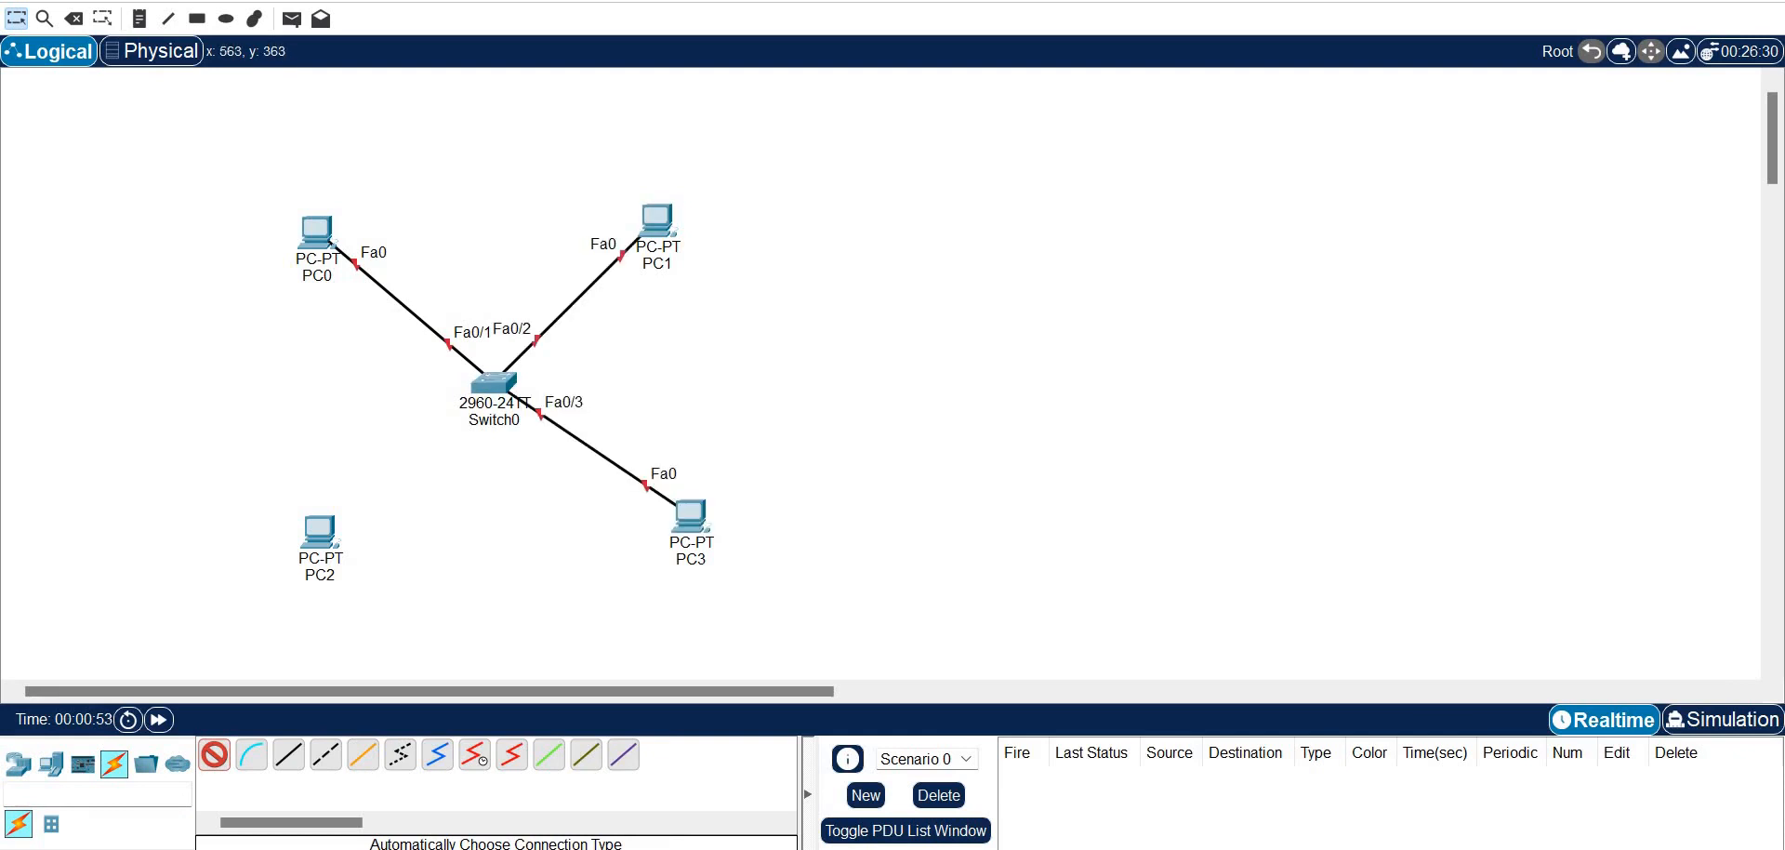
click(317, 527)
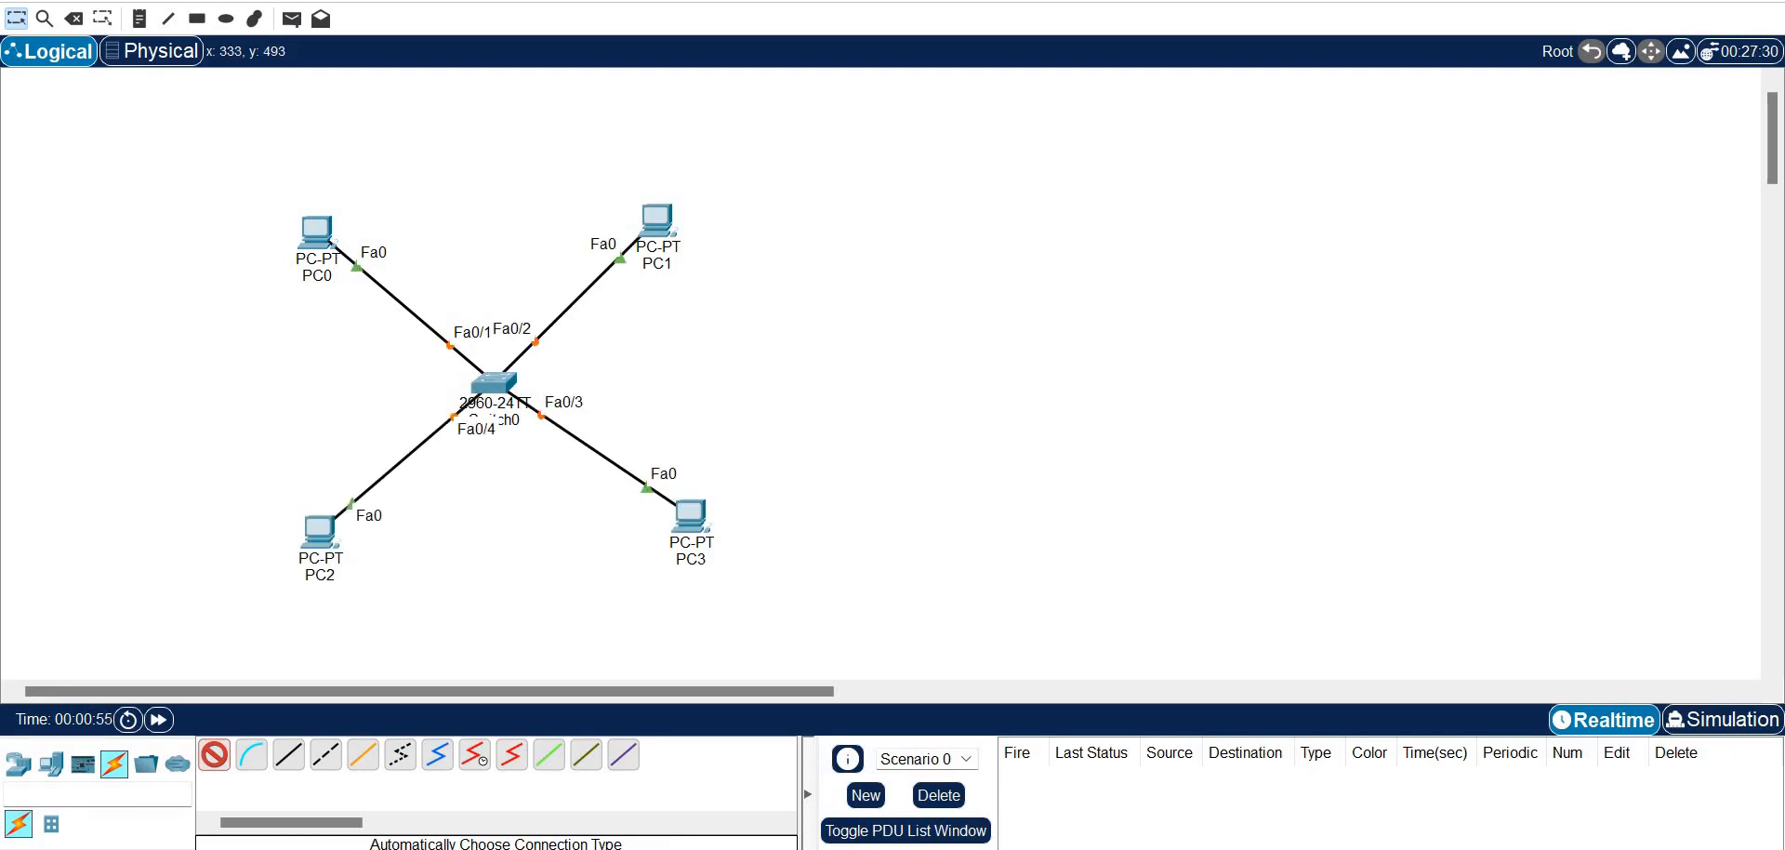
Add a server beside the PCs, left of PC0 and PC2, and connect it to the switch with an automatically chosen cable
click(51, 764)
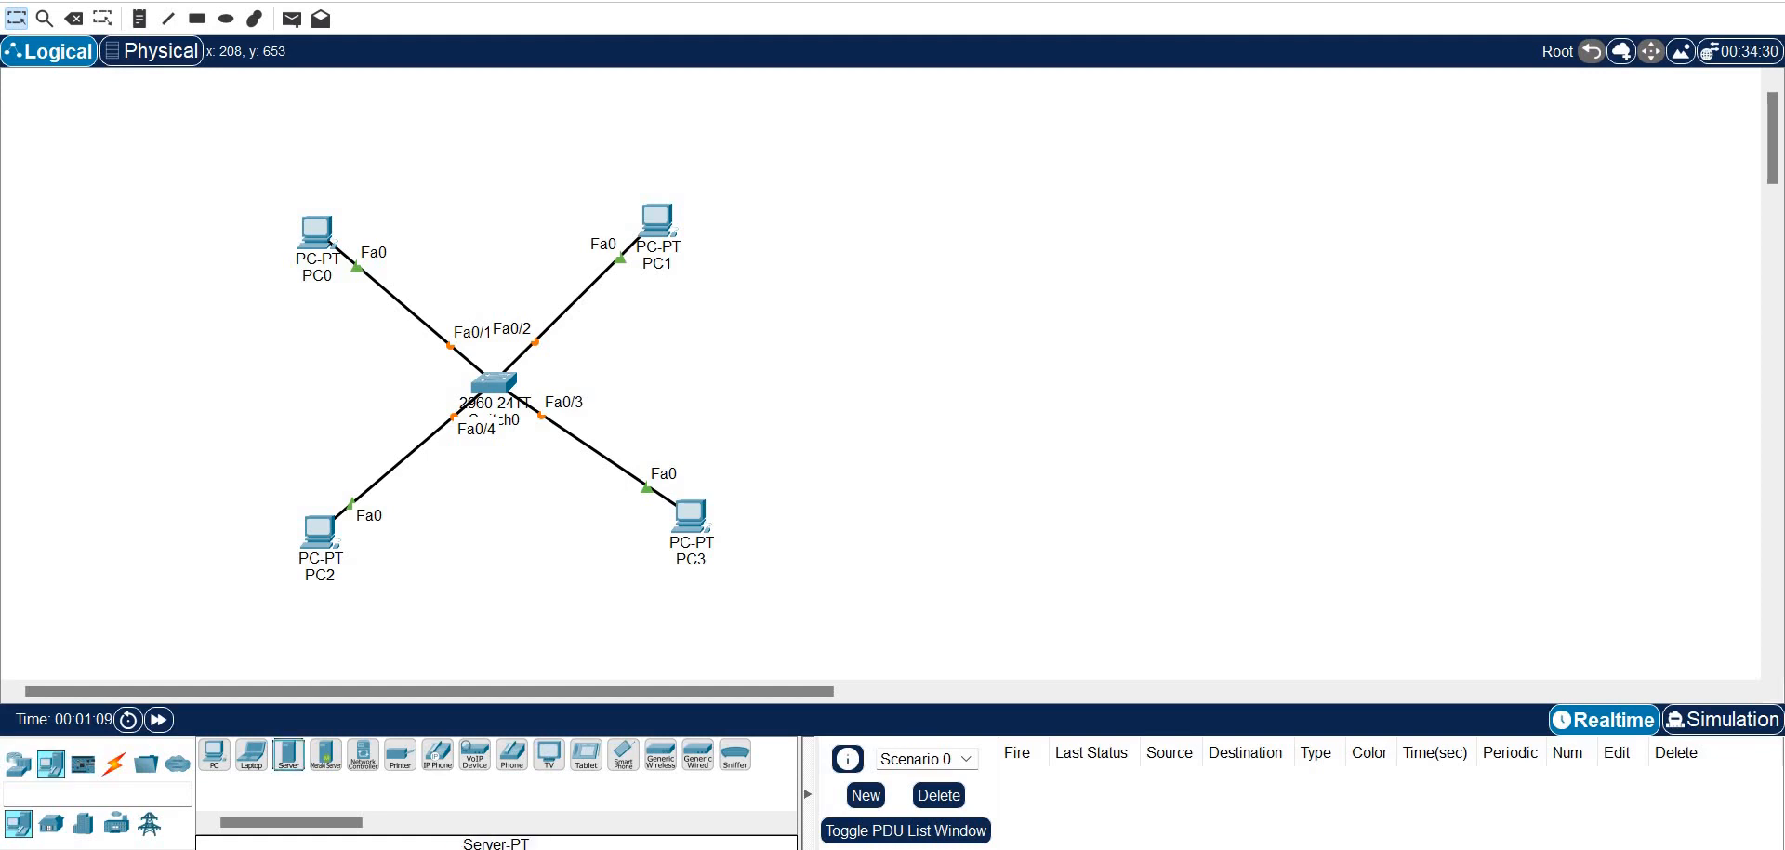
click(288, 753)
click(108, 391)
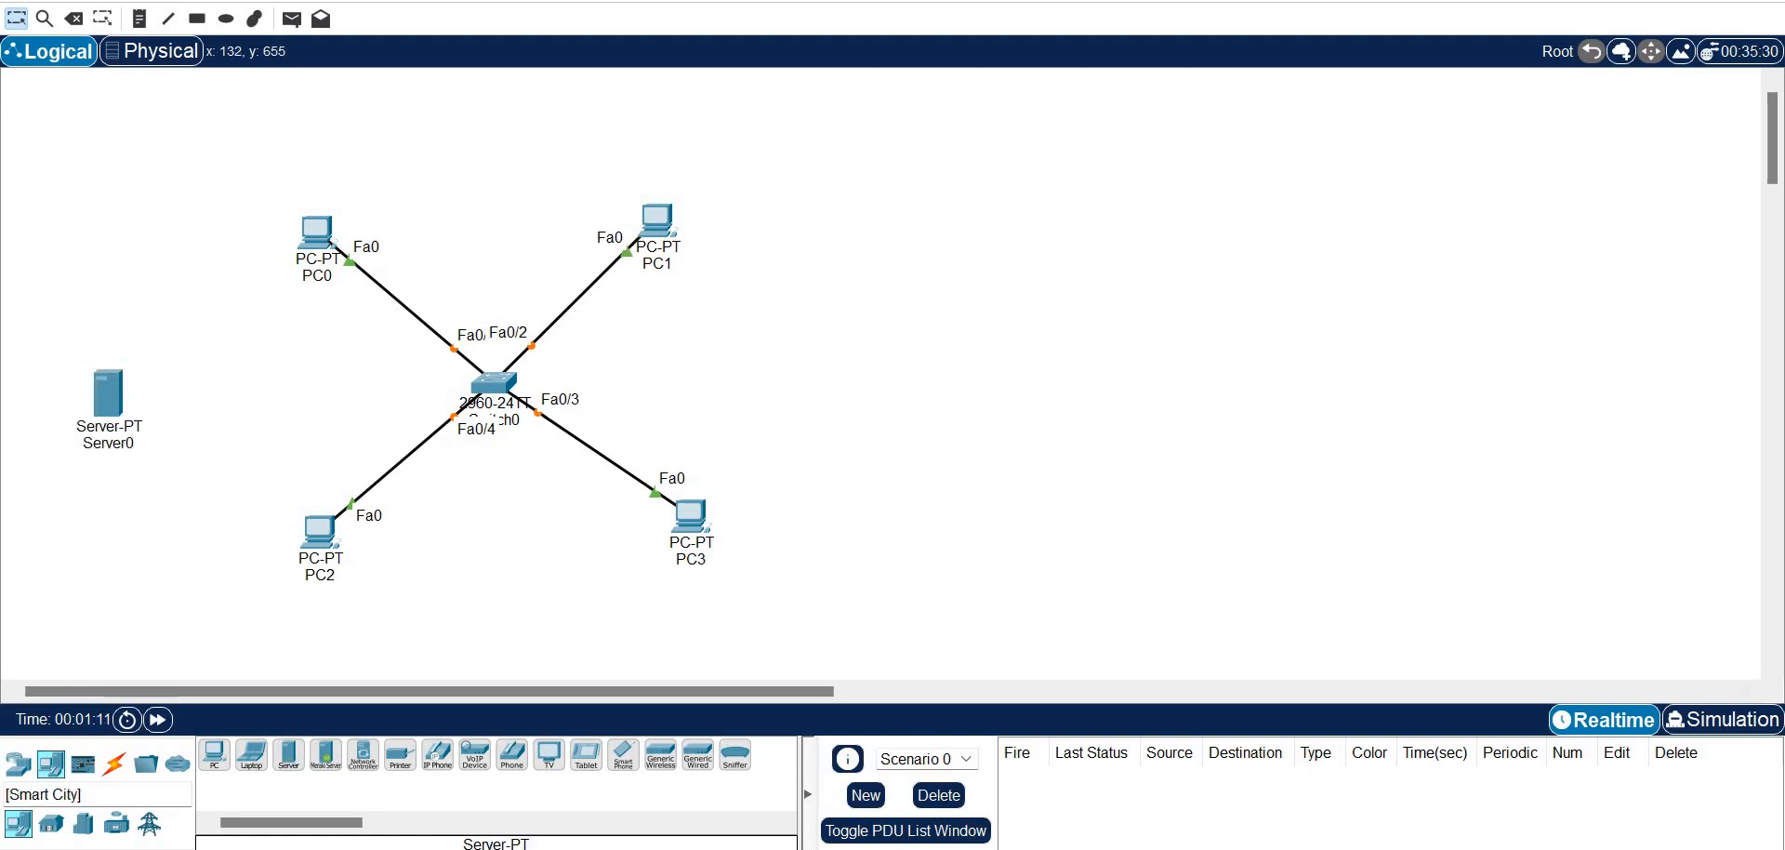
click(114, 762)
click(213, 755)
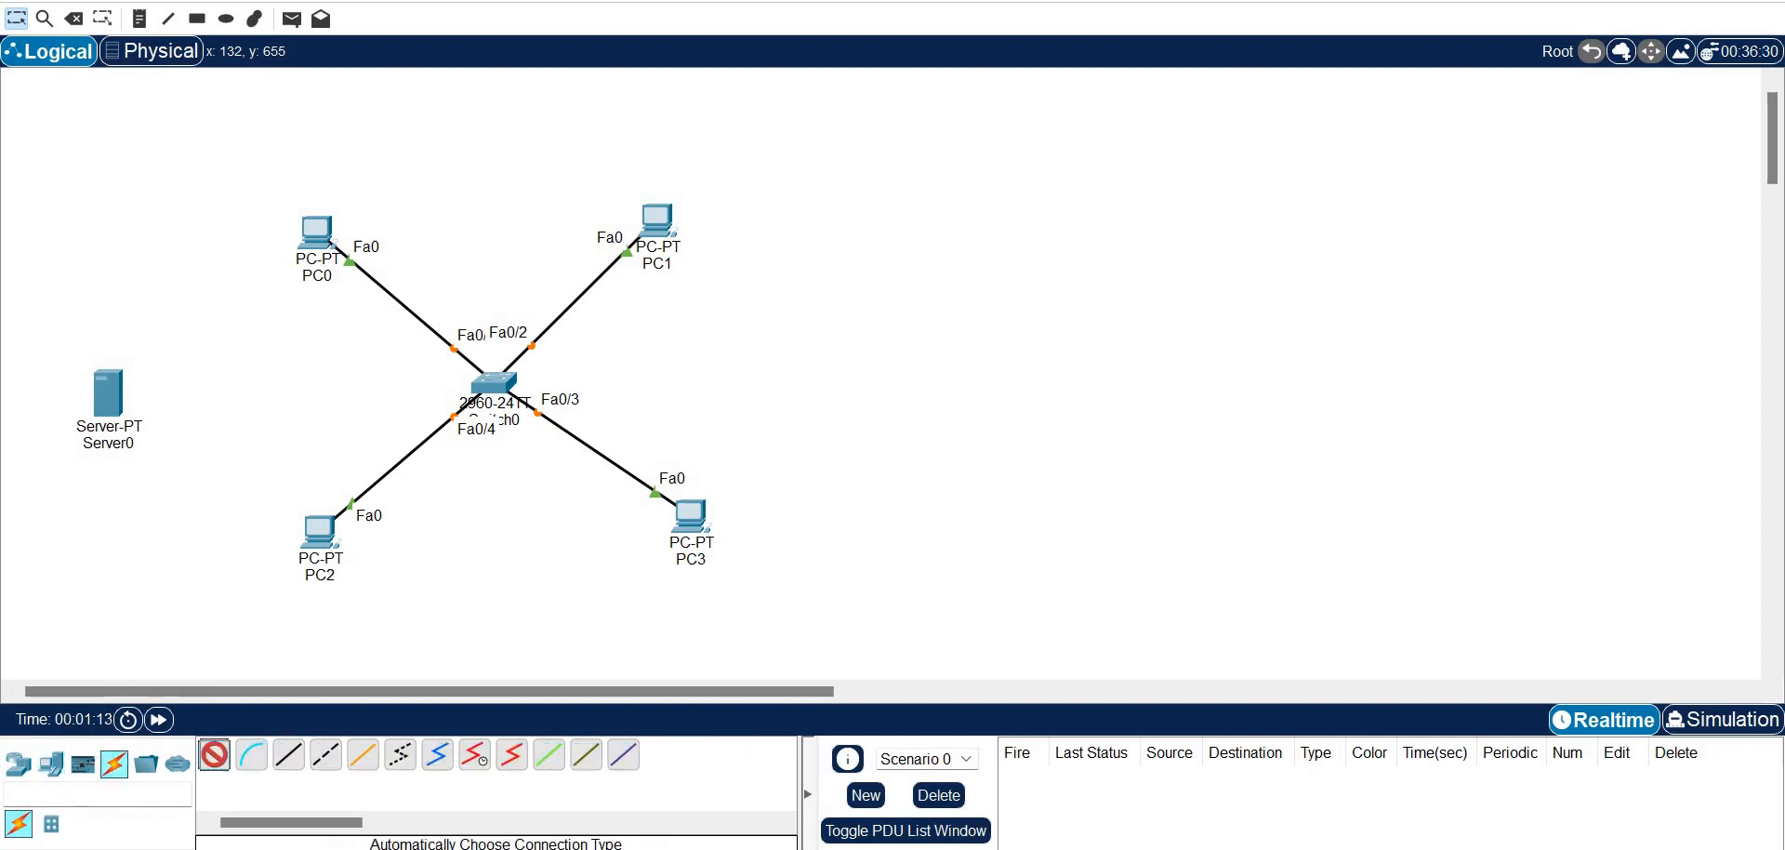
click(108, 390)
click(493, 383)
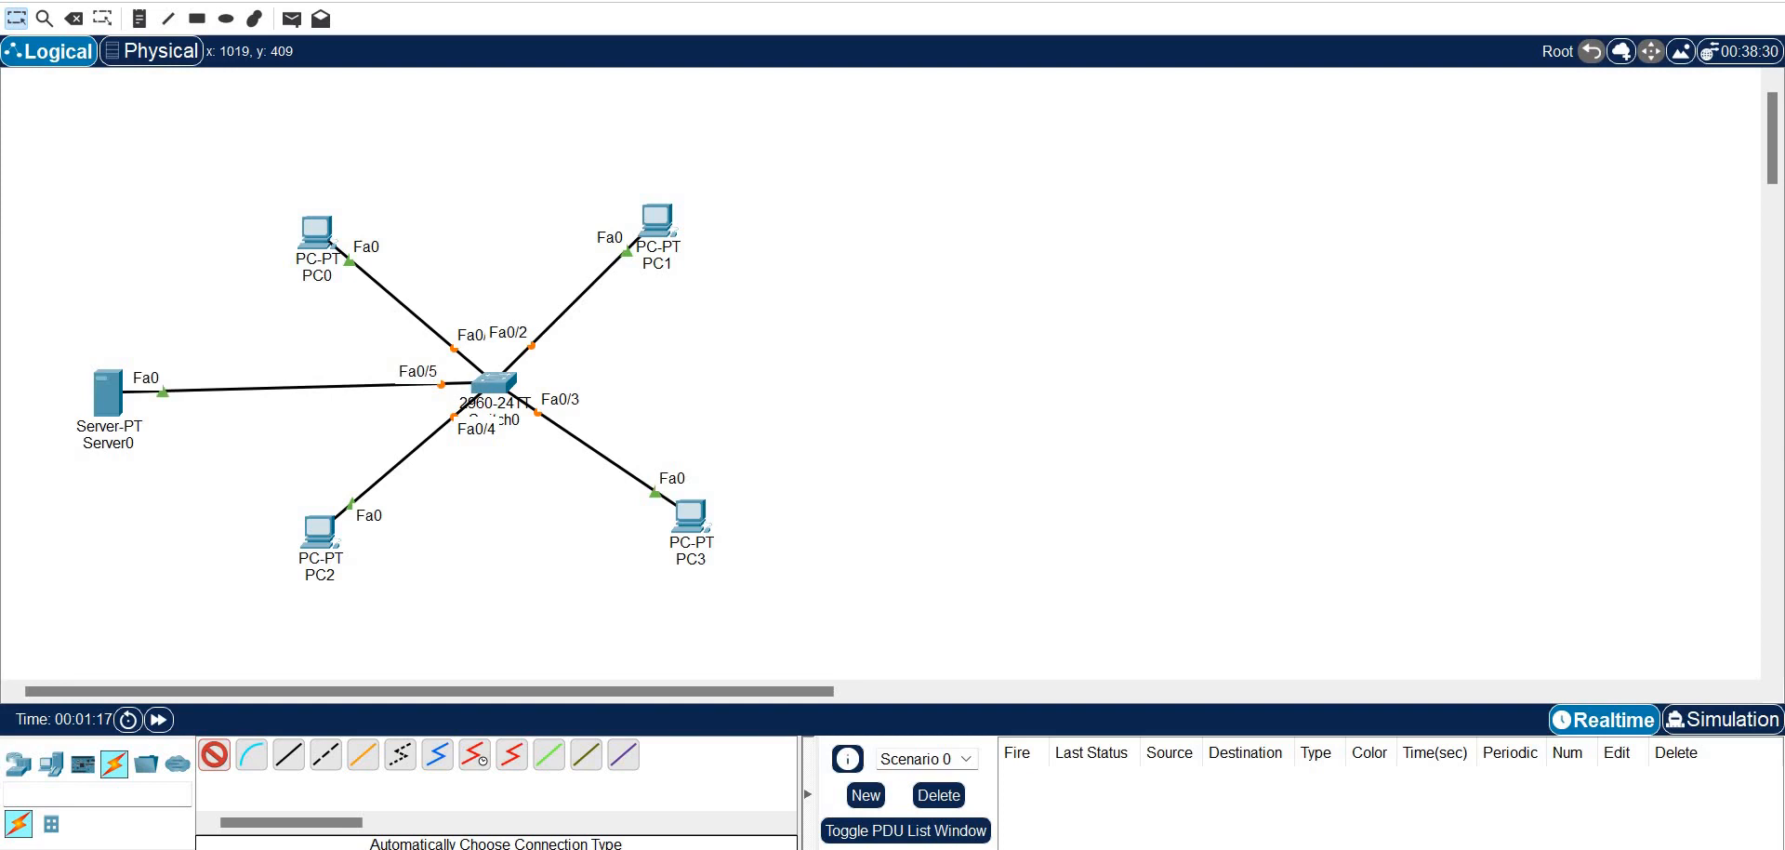
Rename the server as DHCP
mouse_move(693, 516)
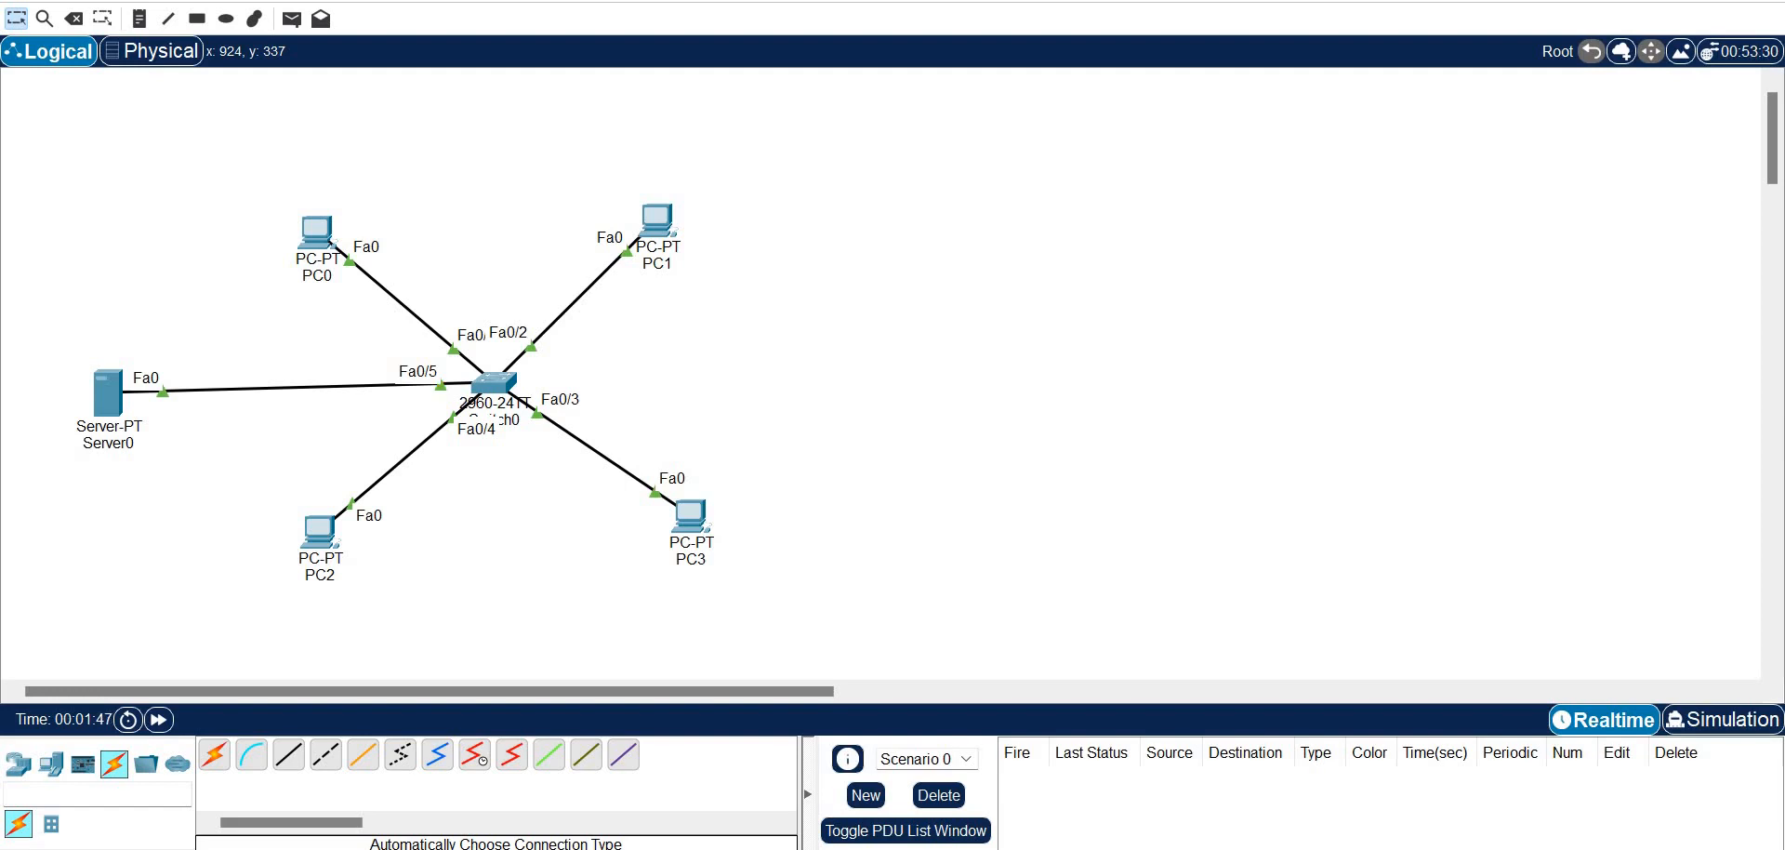
click(100, 446)
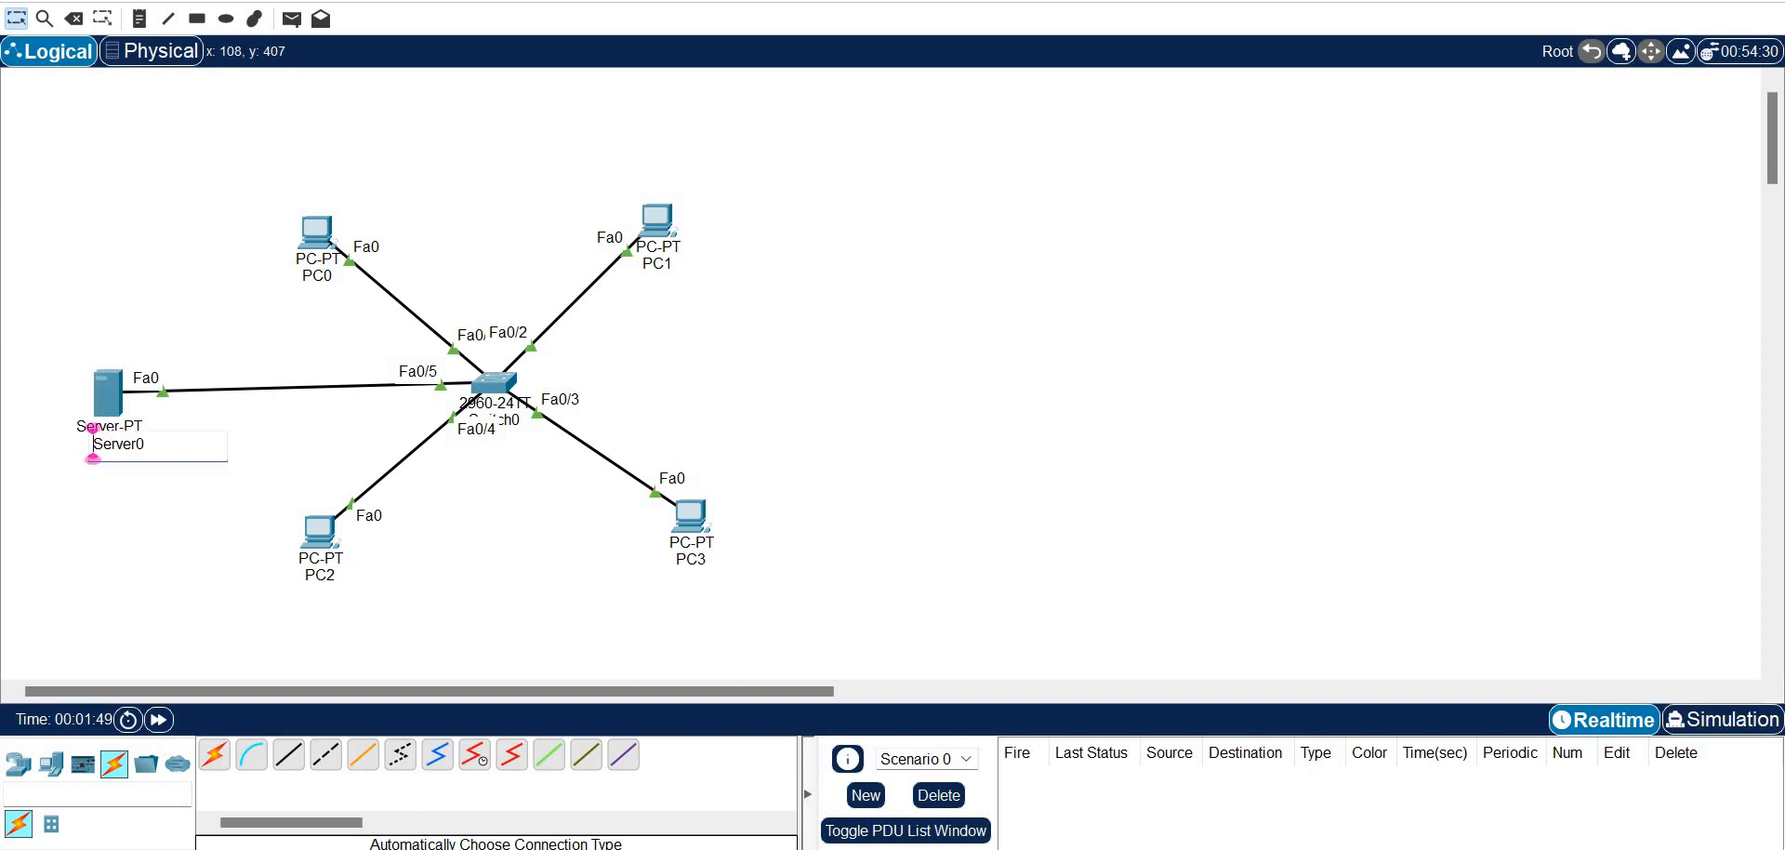
key(ctrl+a)
text(DHCP)
click(85, 497)
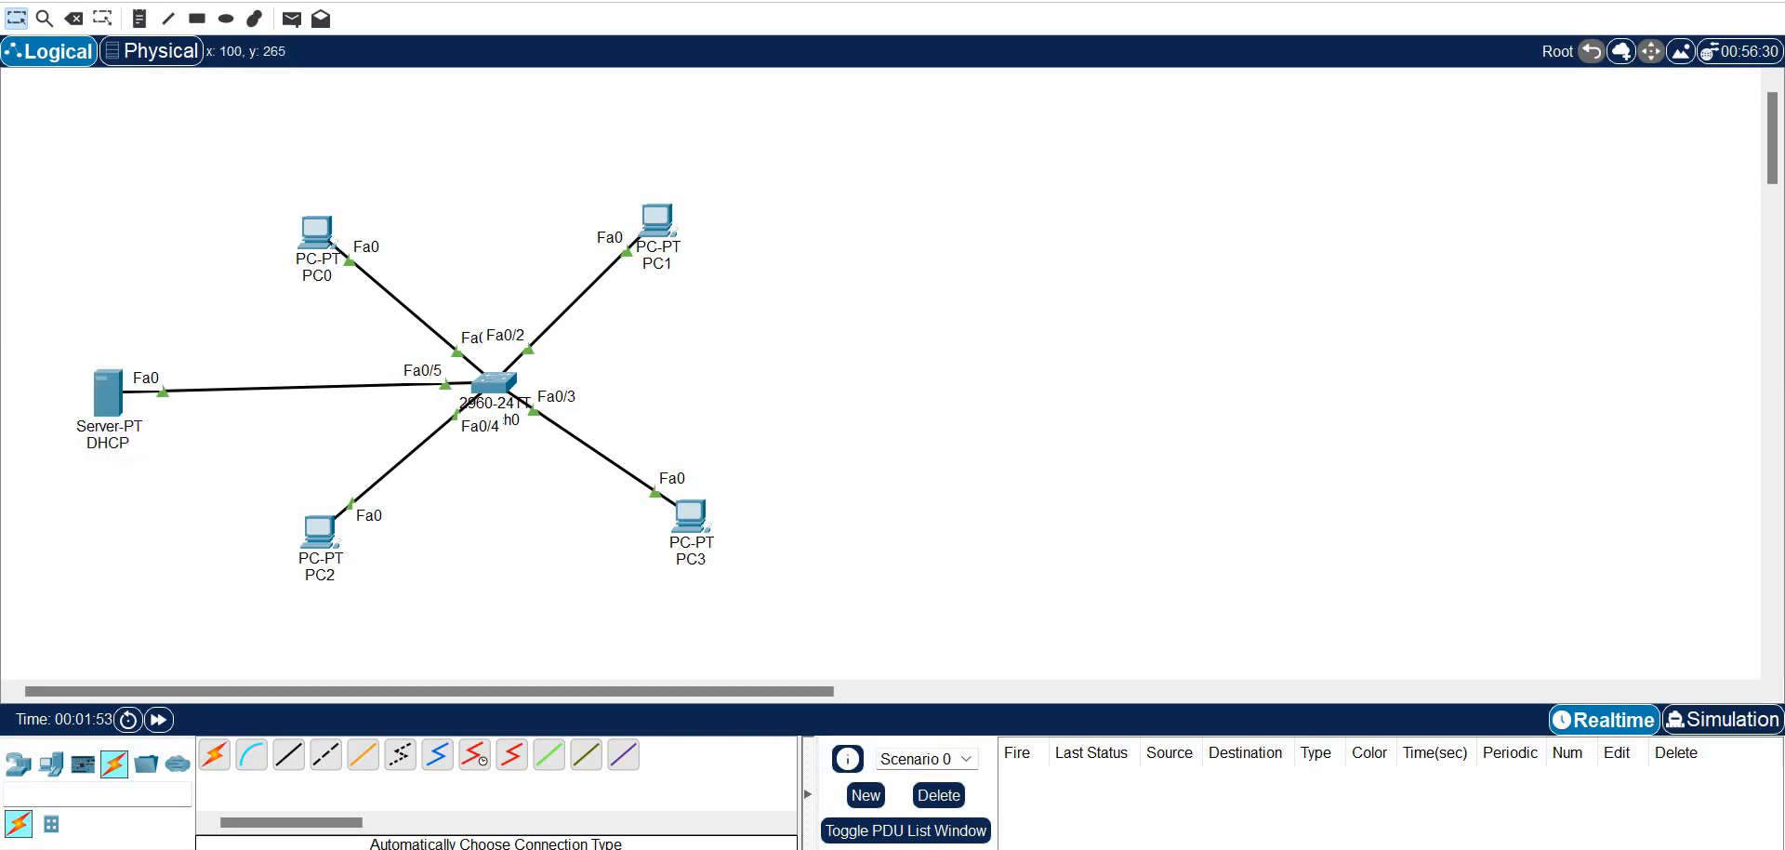
Give the DHCP server the static IPv4 address 192.168.1.250 with subnet mask 255.255.255.0
click(103, 385)
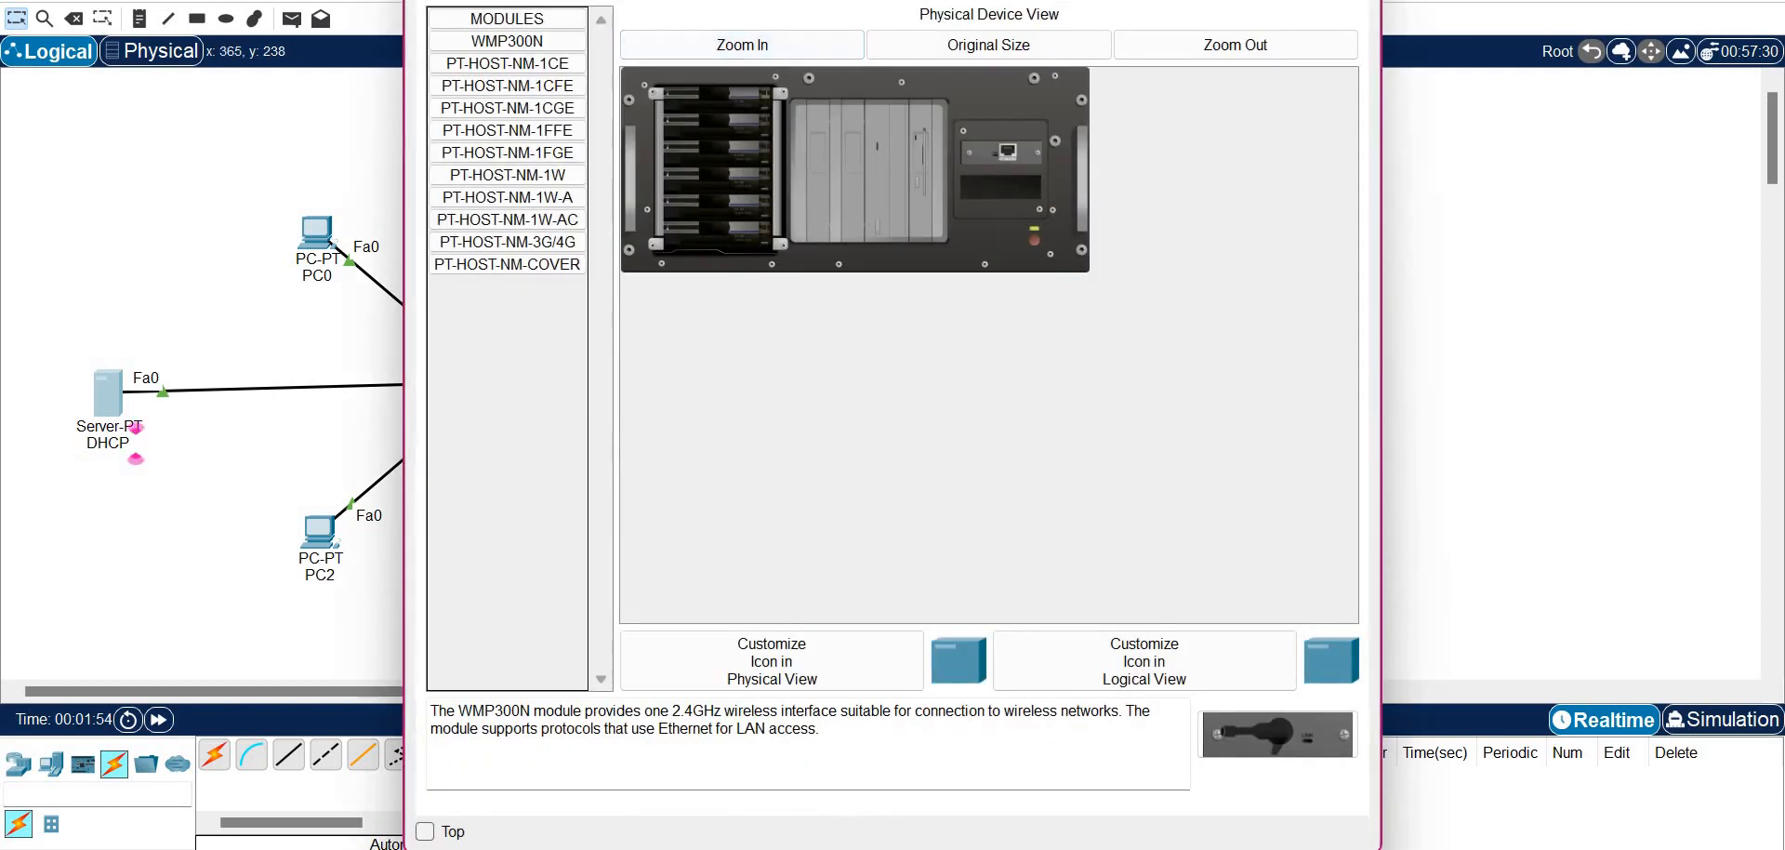
click(588, 1)
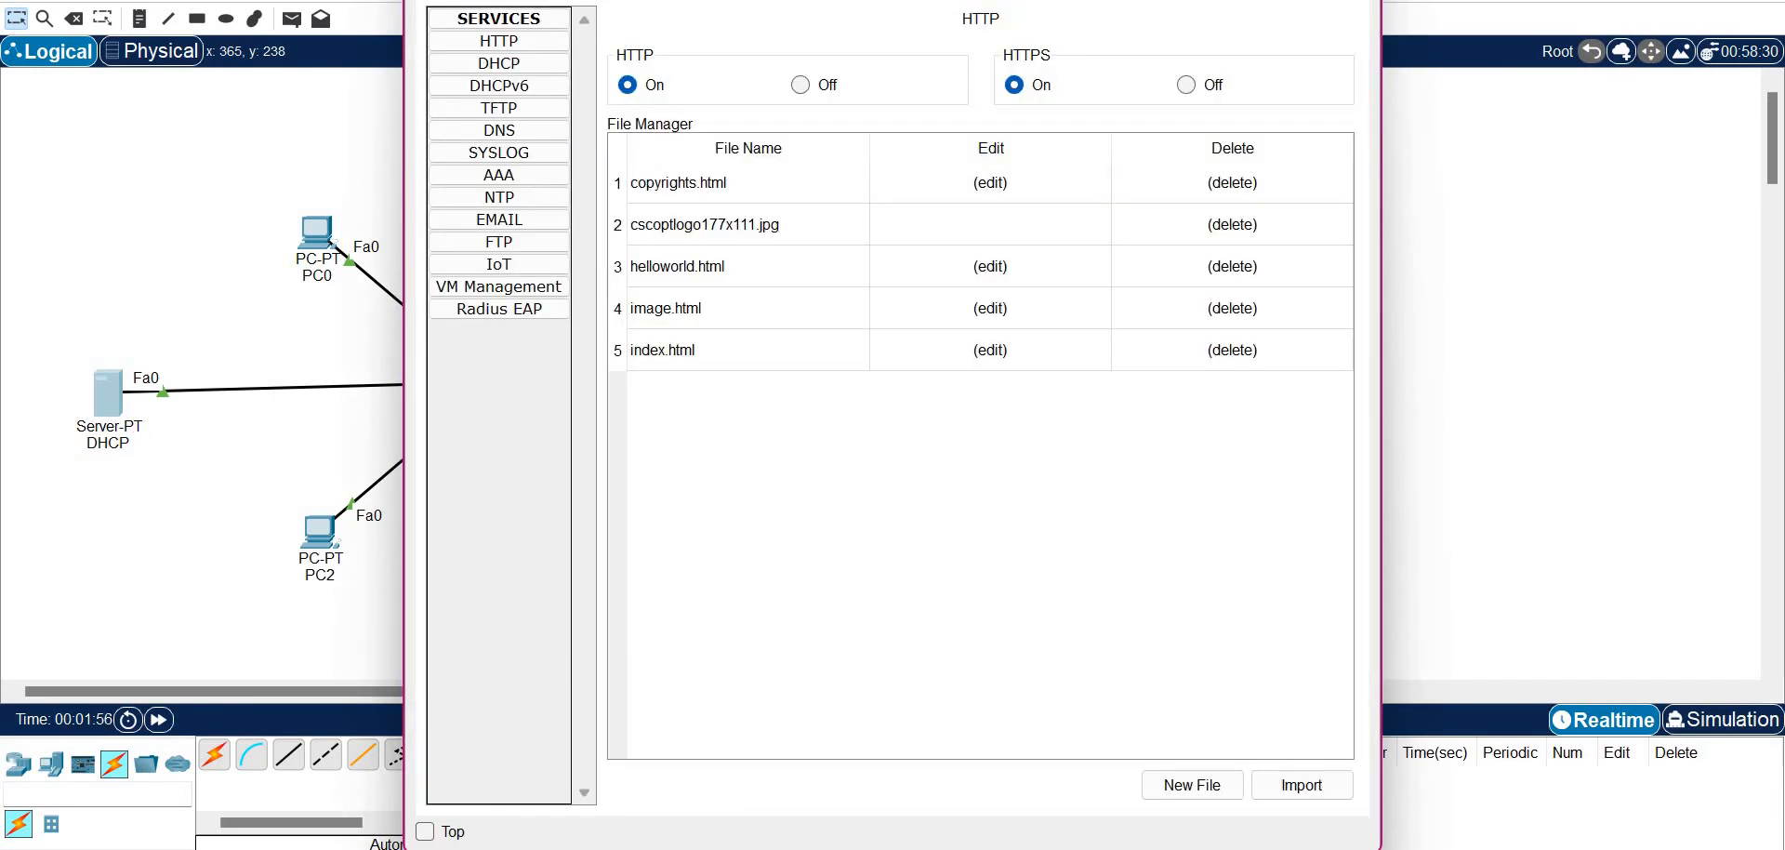
click(658, 1)
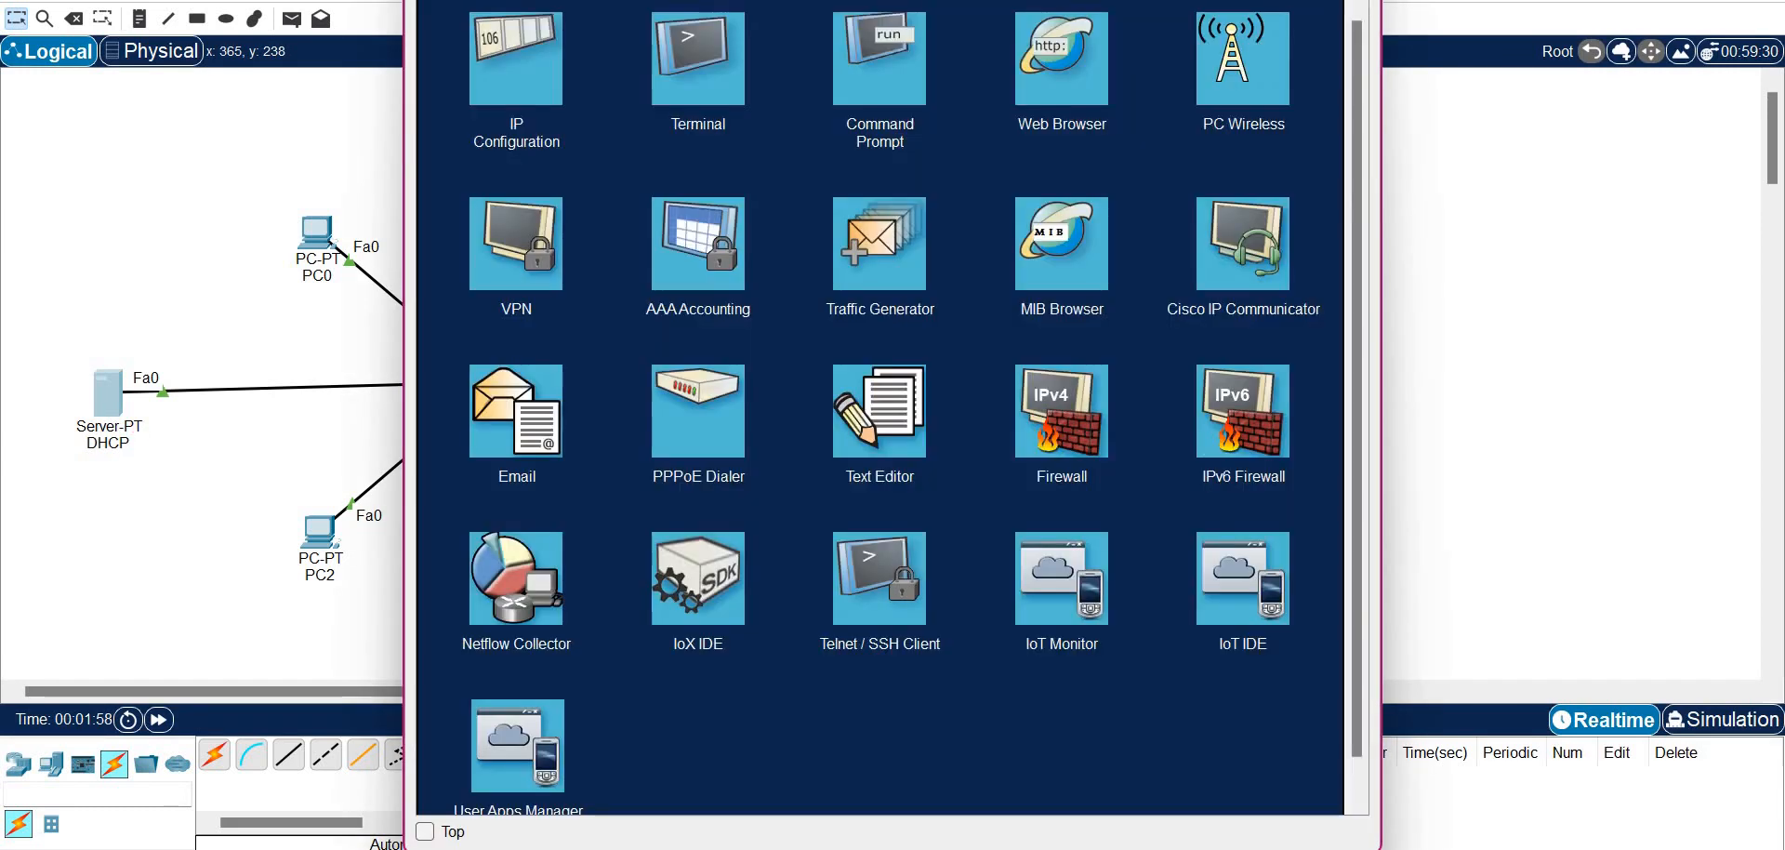
click(517, 58)
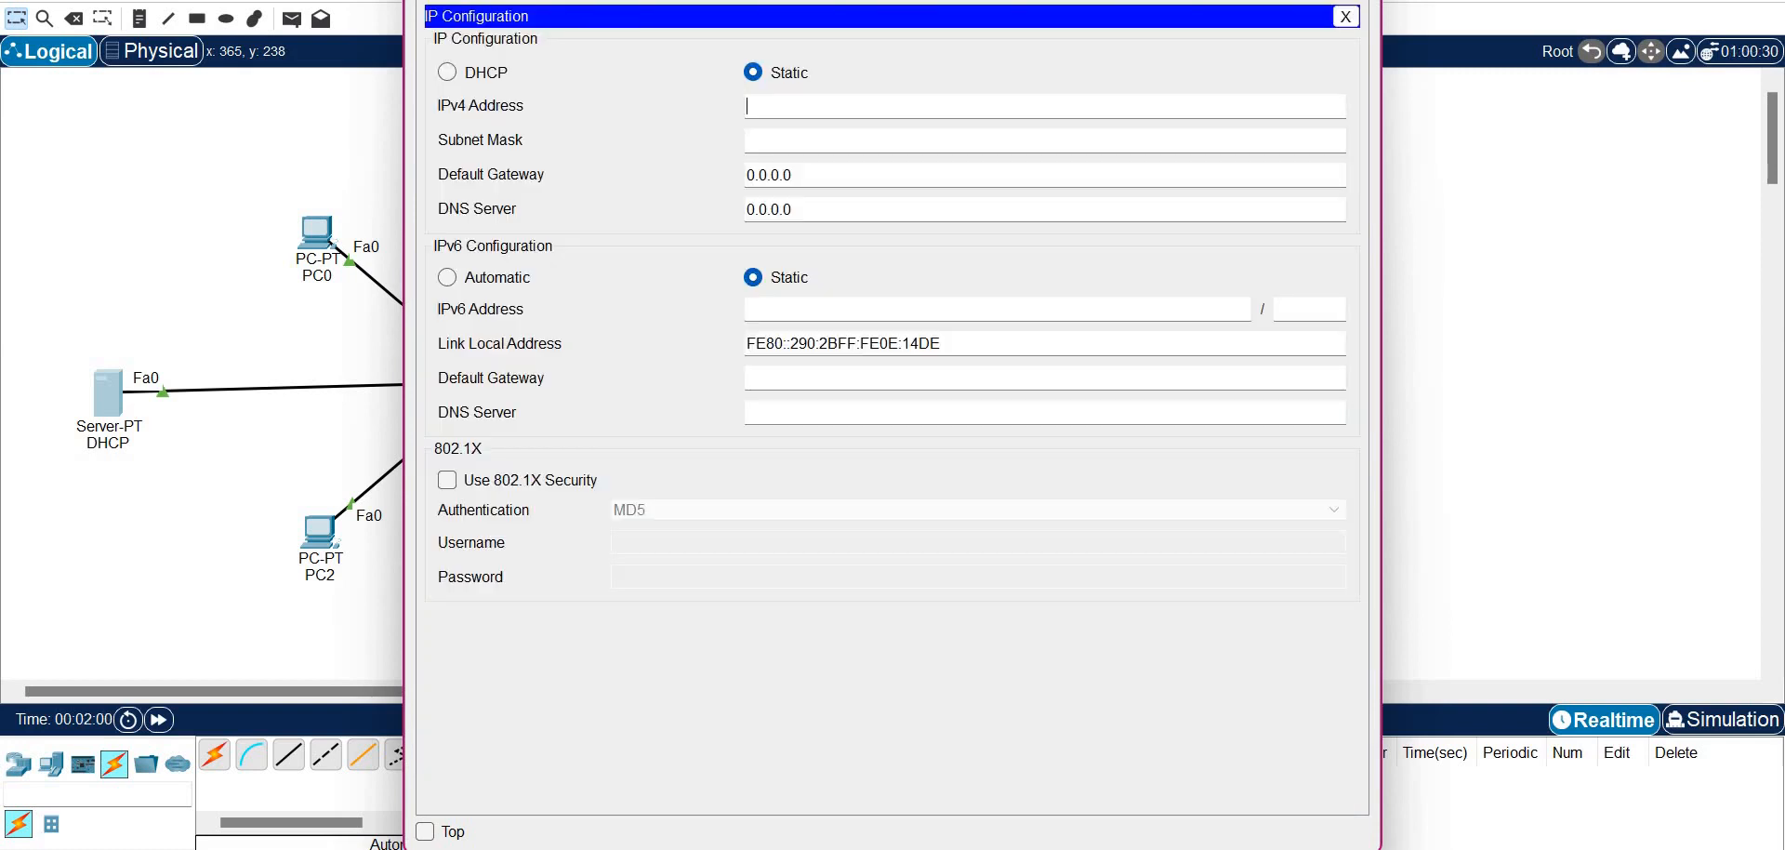
text(192.168.1.254)
key(ctrl+a)
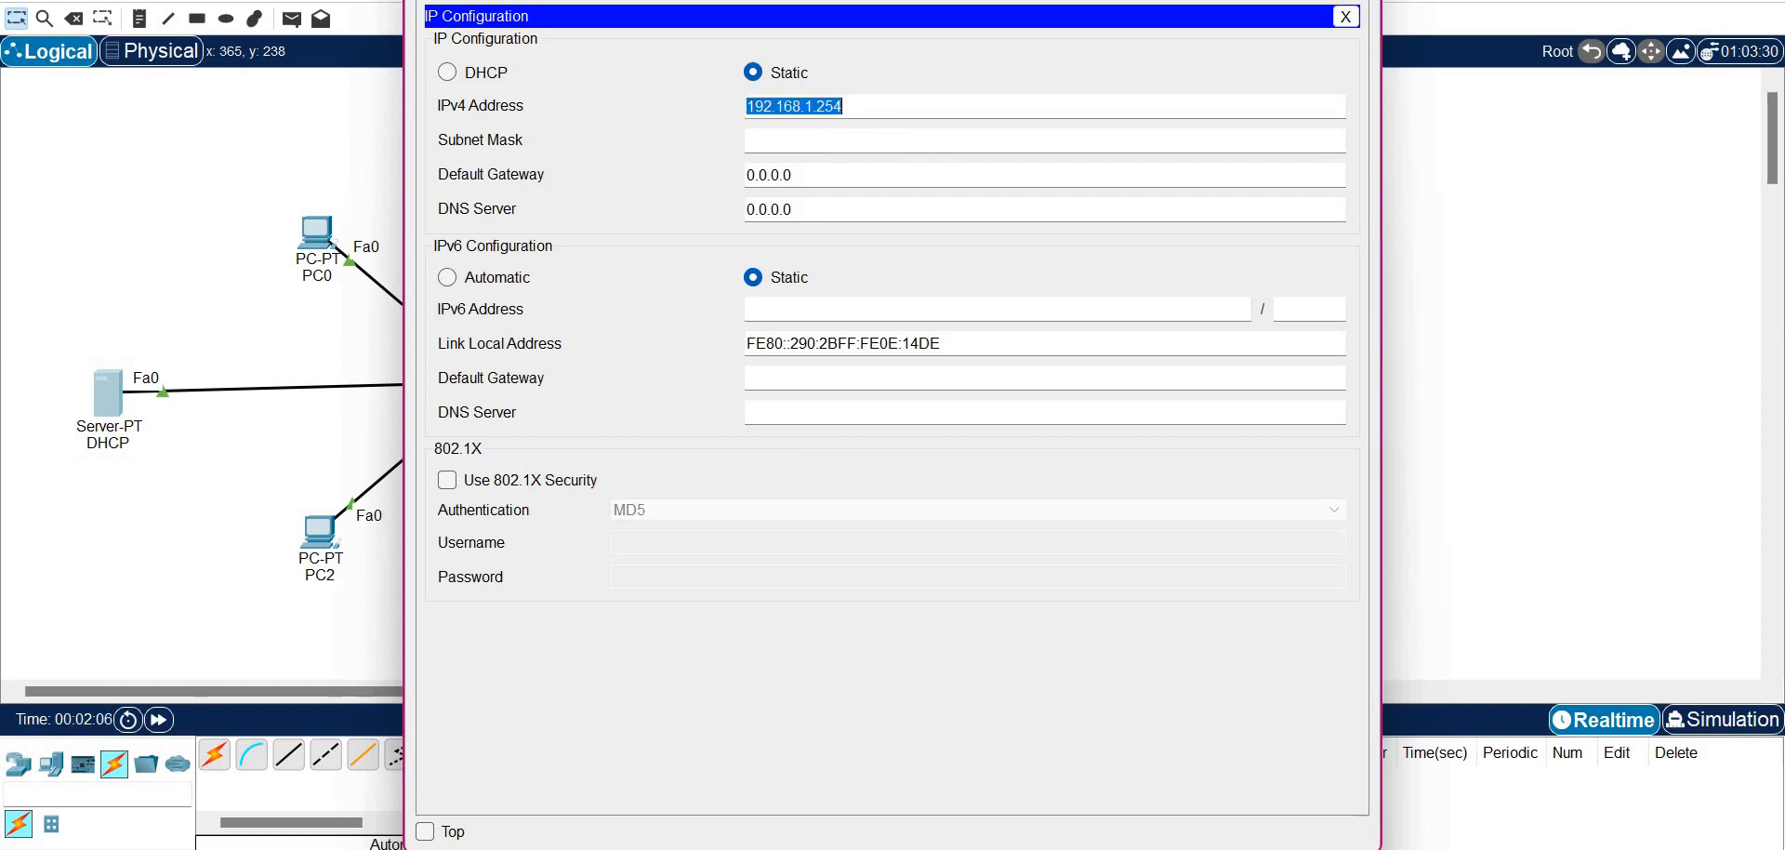
click(839, 105)
key(BackSpace)
text(0)
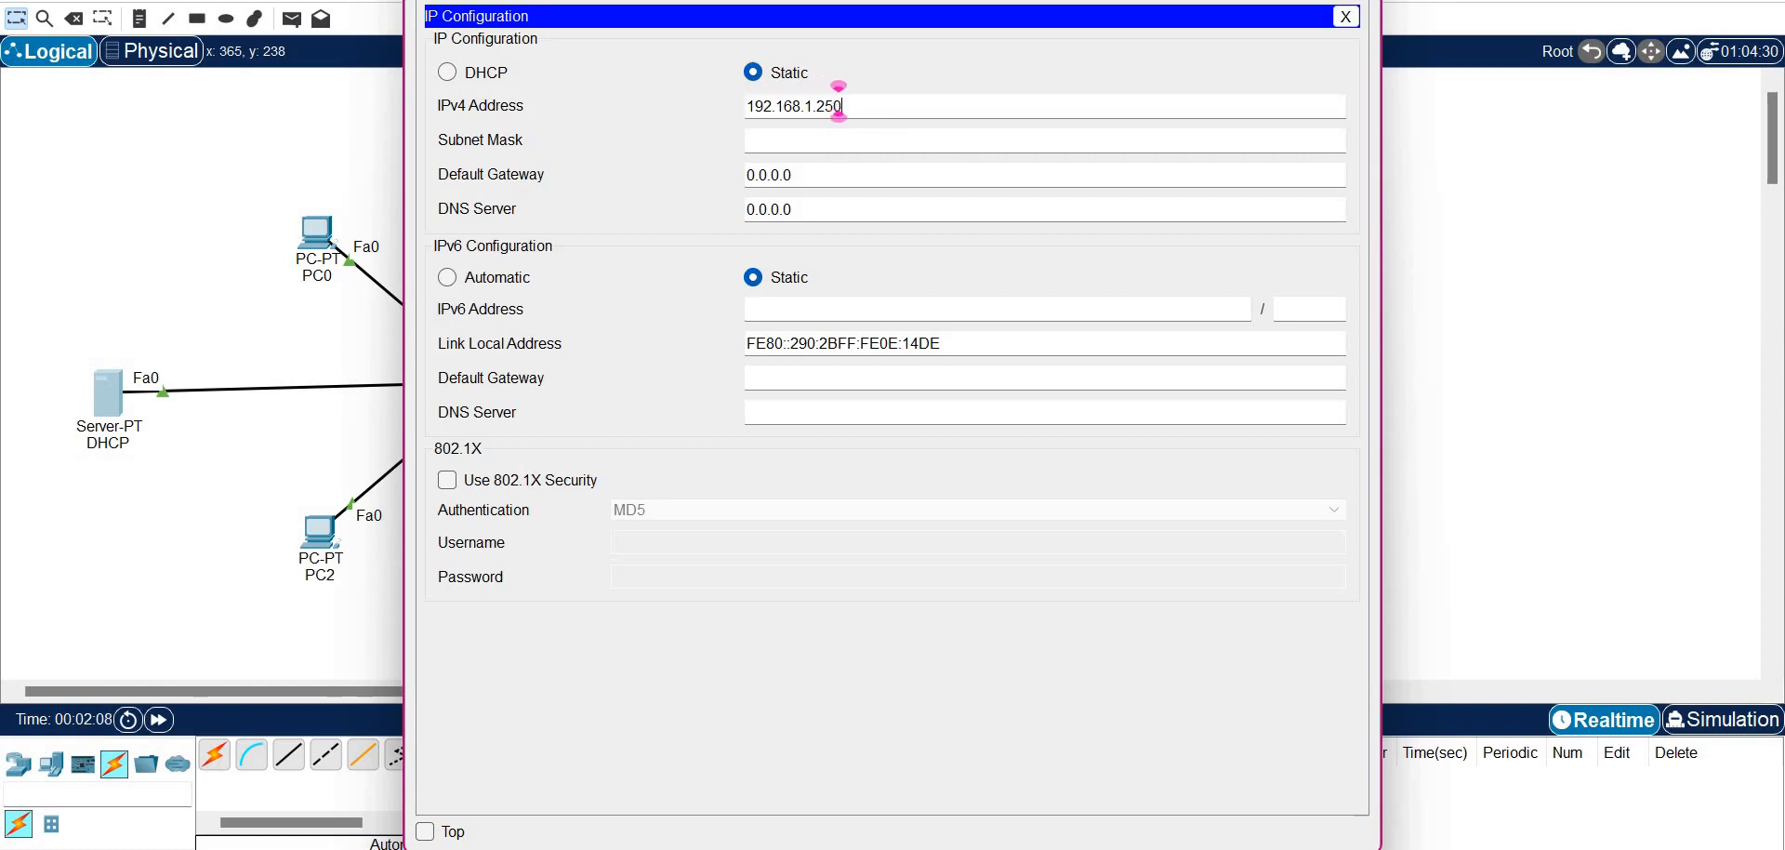
key(Tab)
key(Tab)
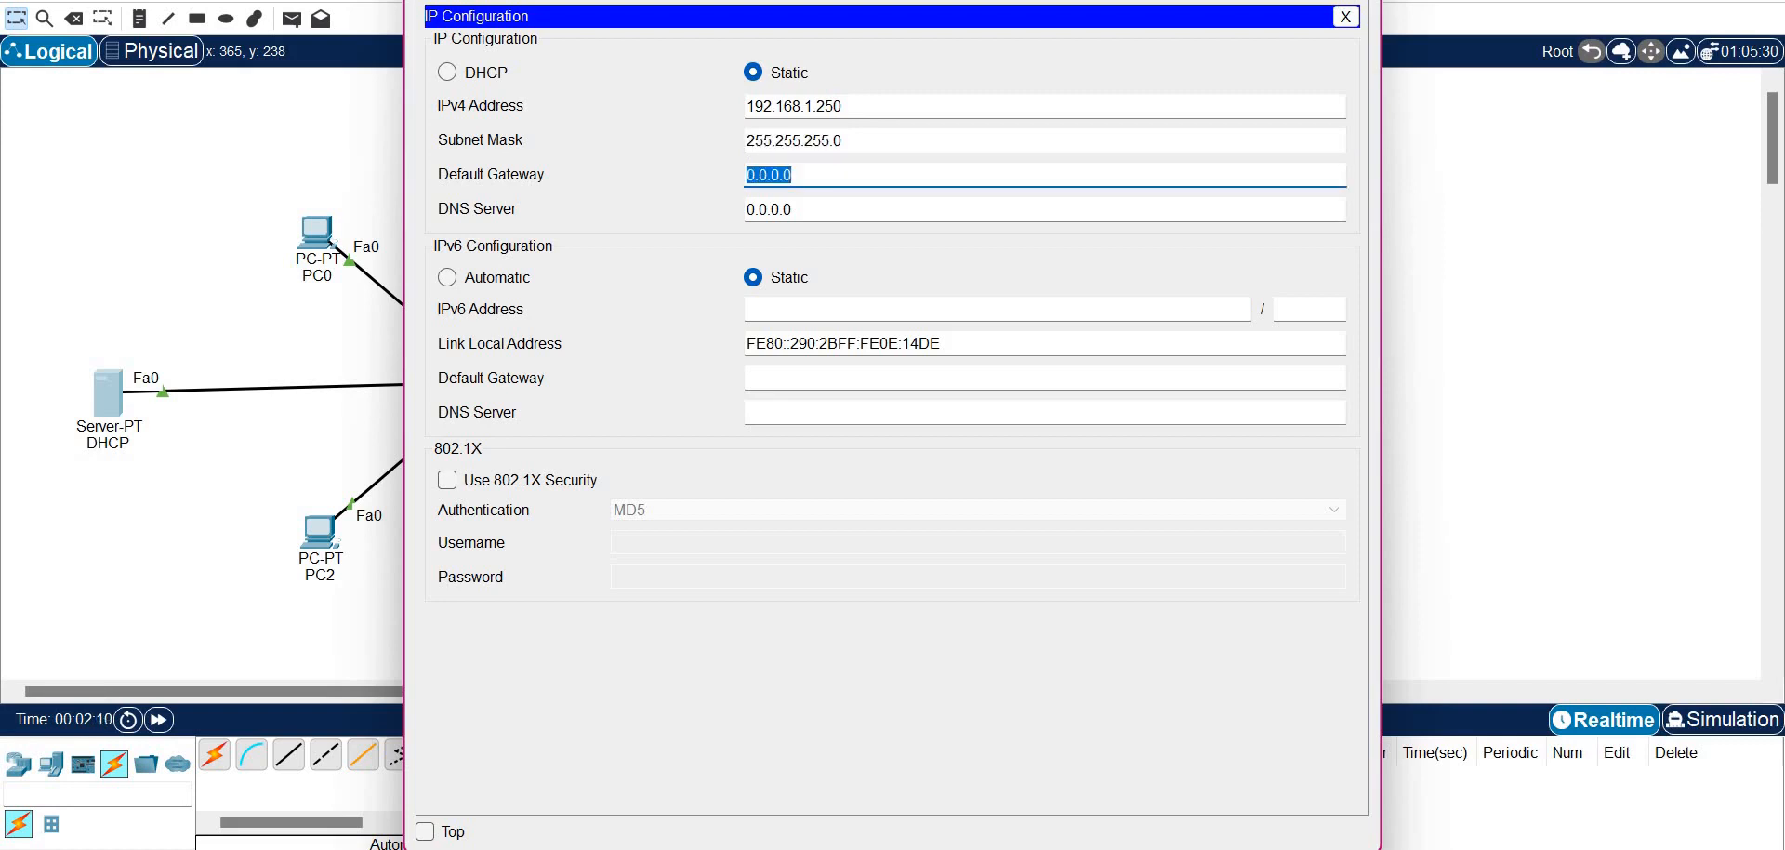
key(BackSpace)
text(192..16)
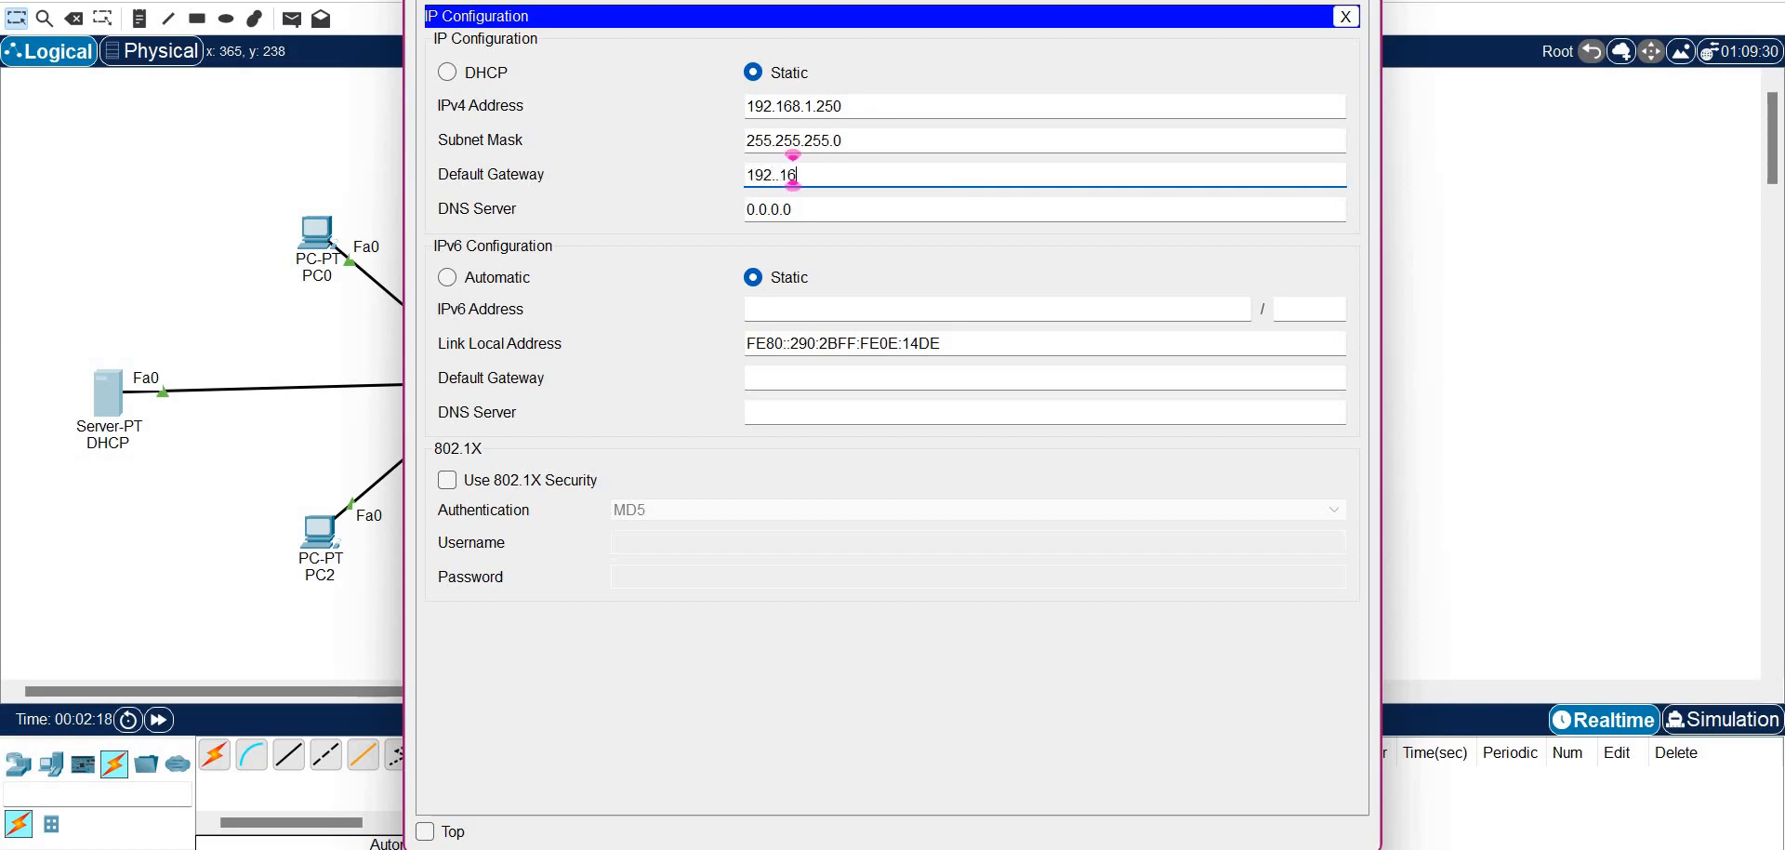
text(8.1.254)
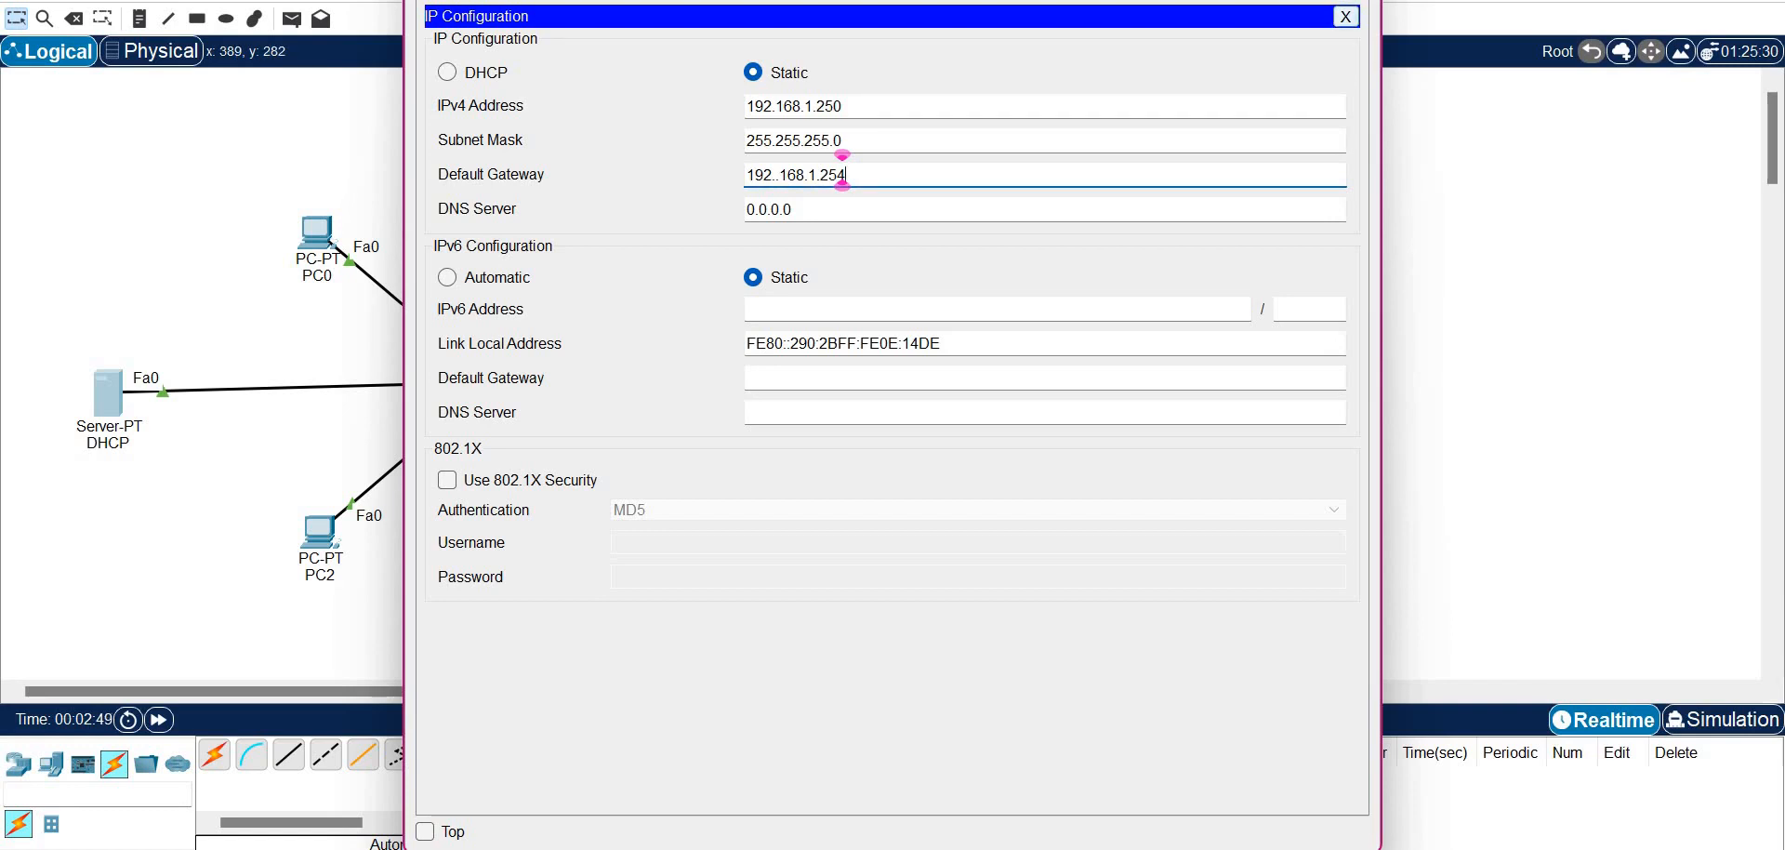
click(1345, 17)
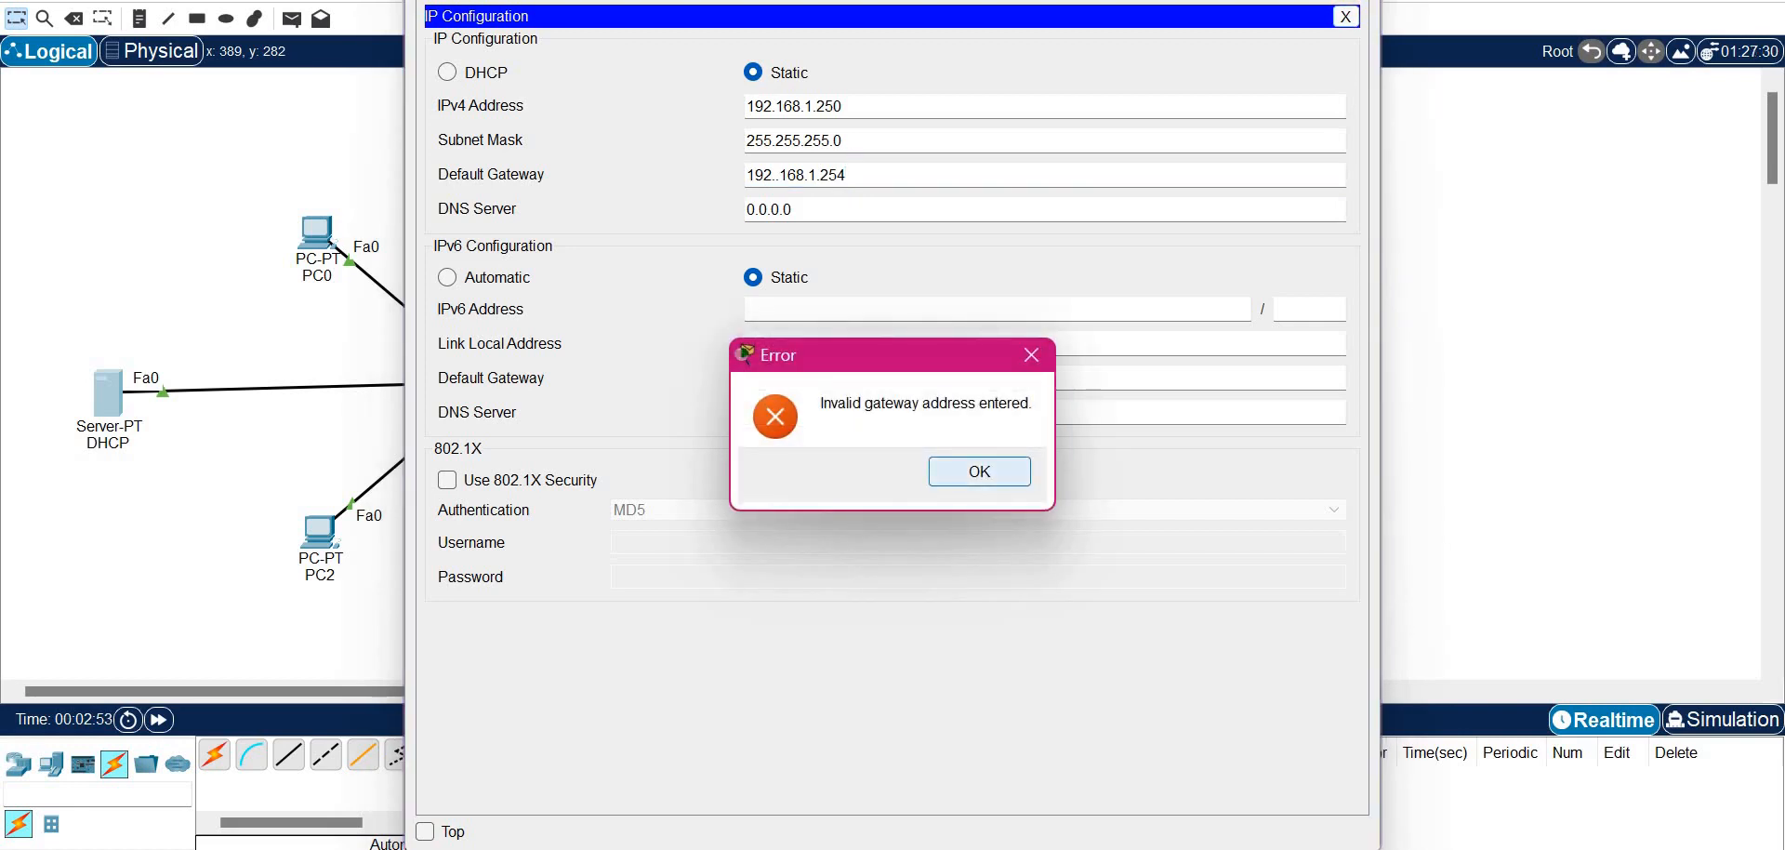
click(979, 471)
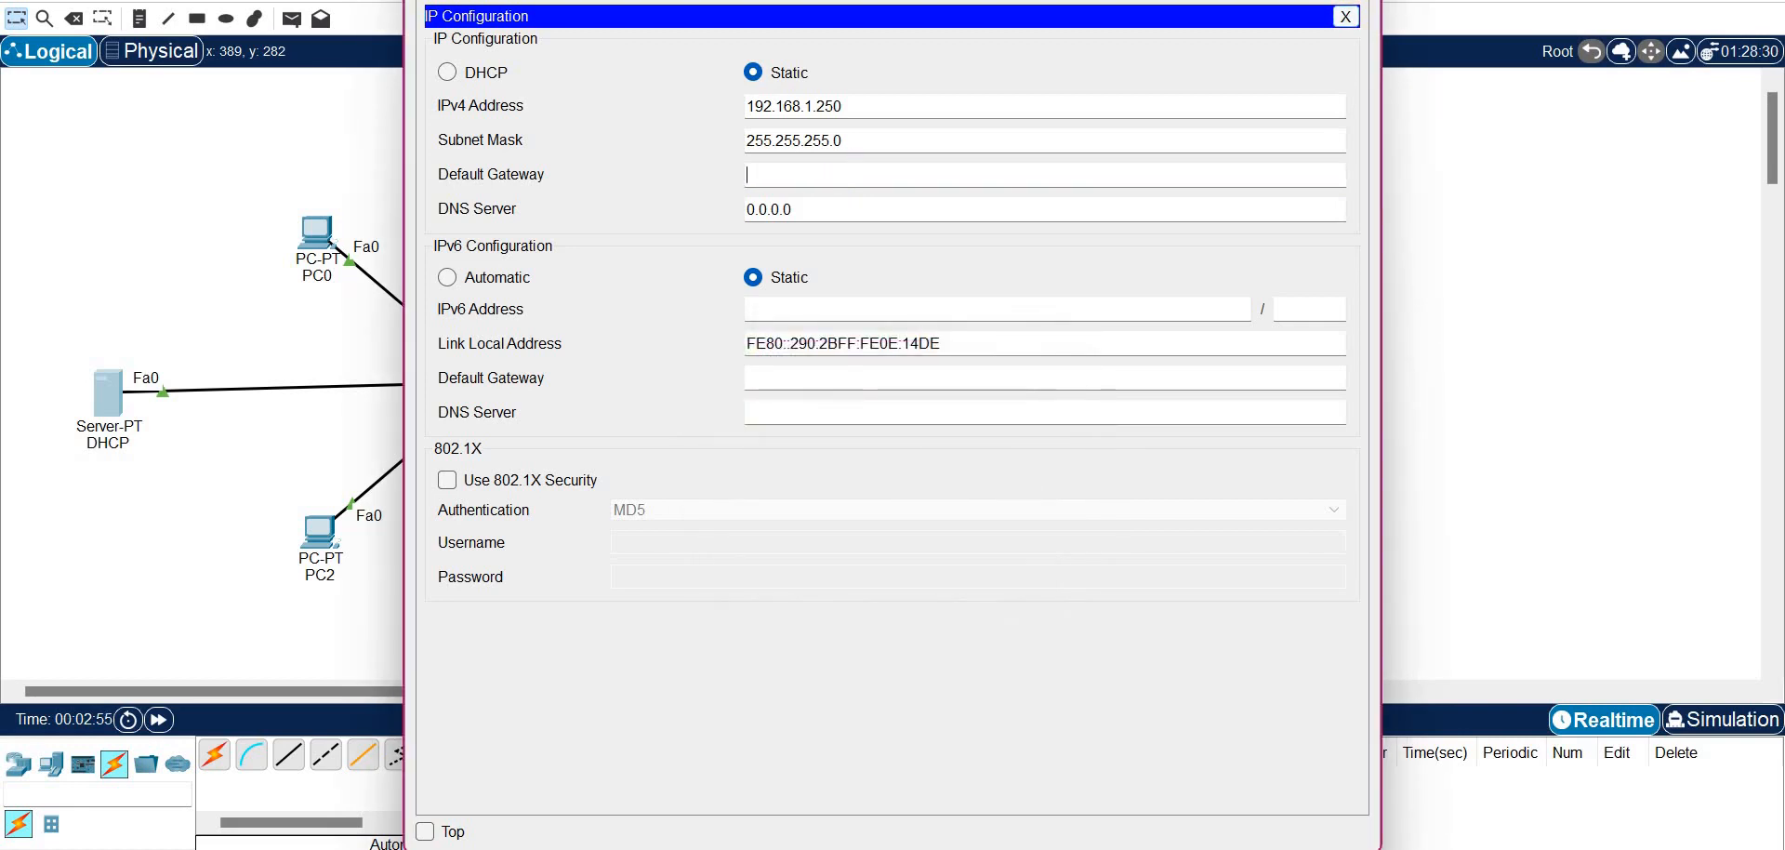
Set the DHCP server's default gateway to 192.168.1.254 and close its IP configuration
text(192.168.1)
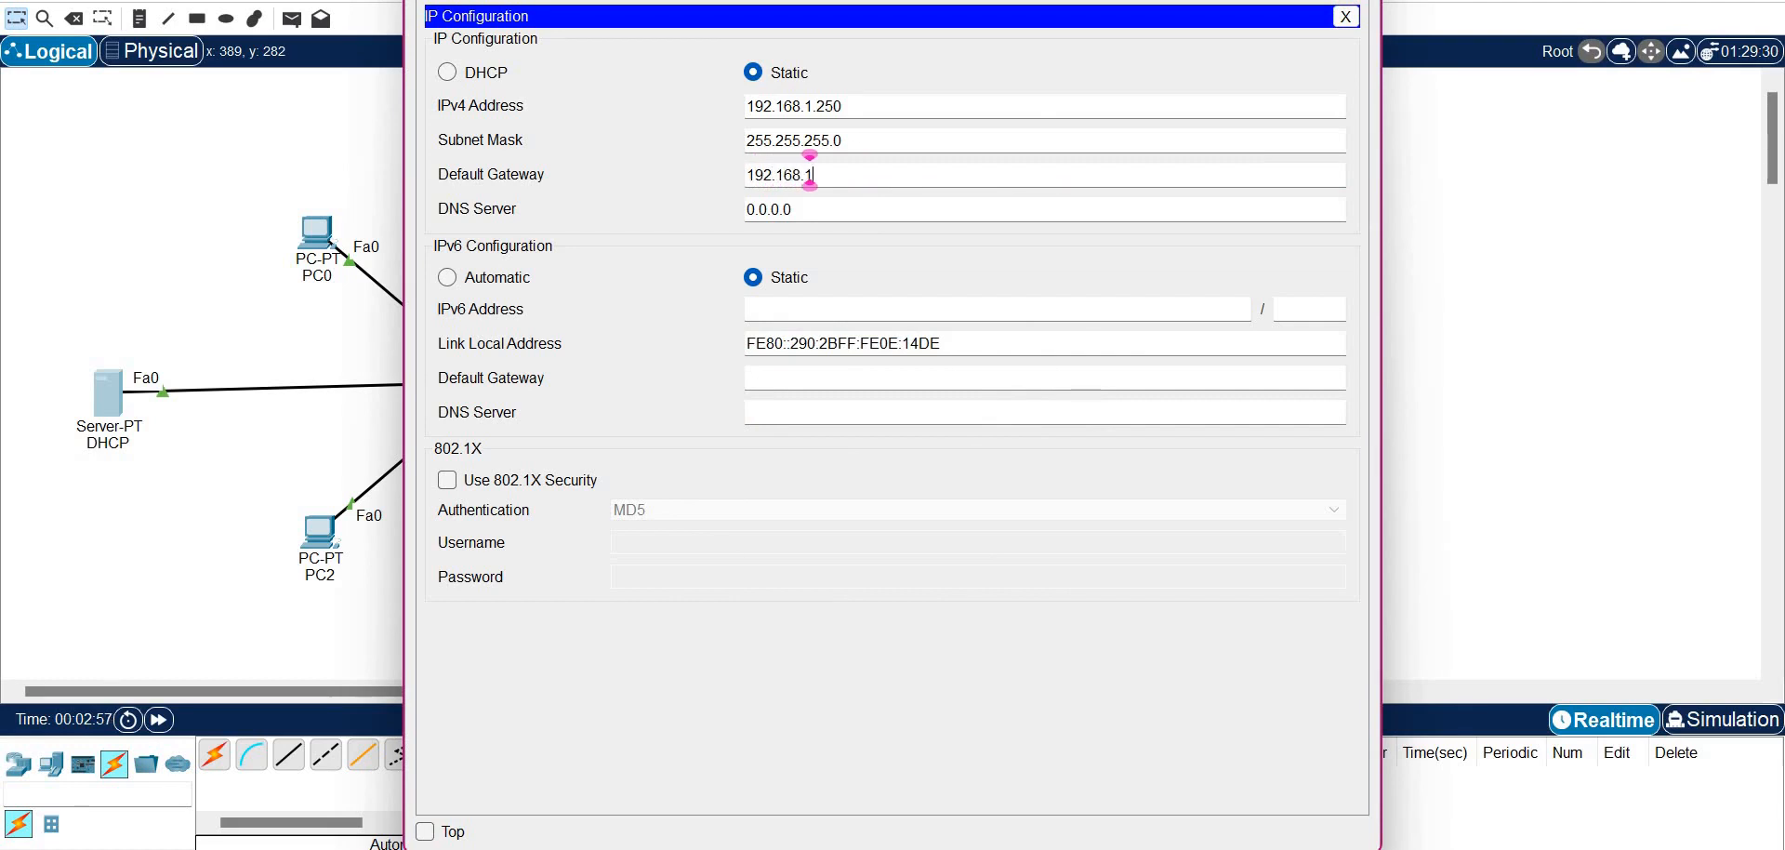
text(.254)
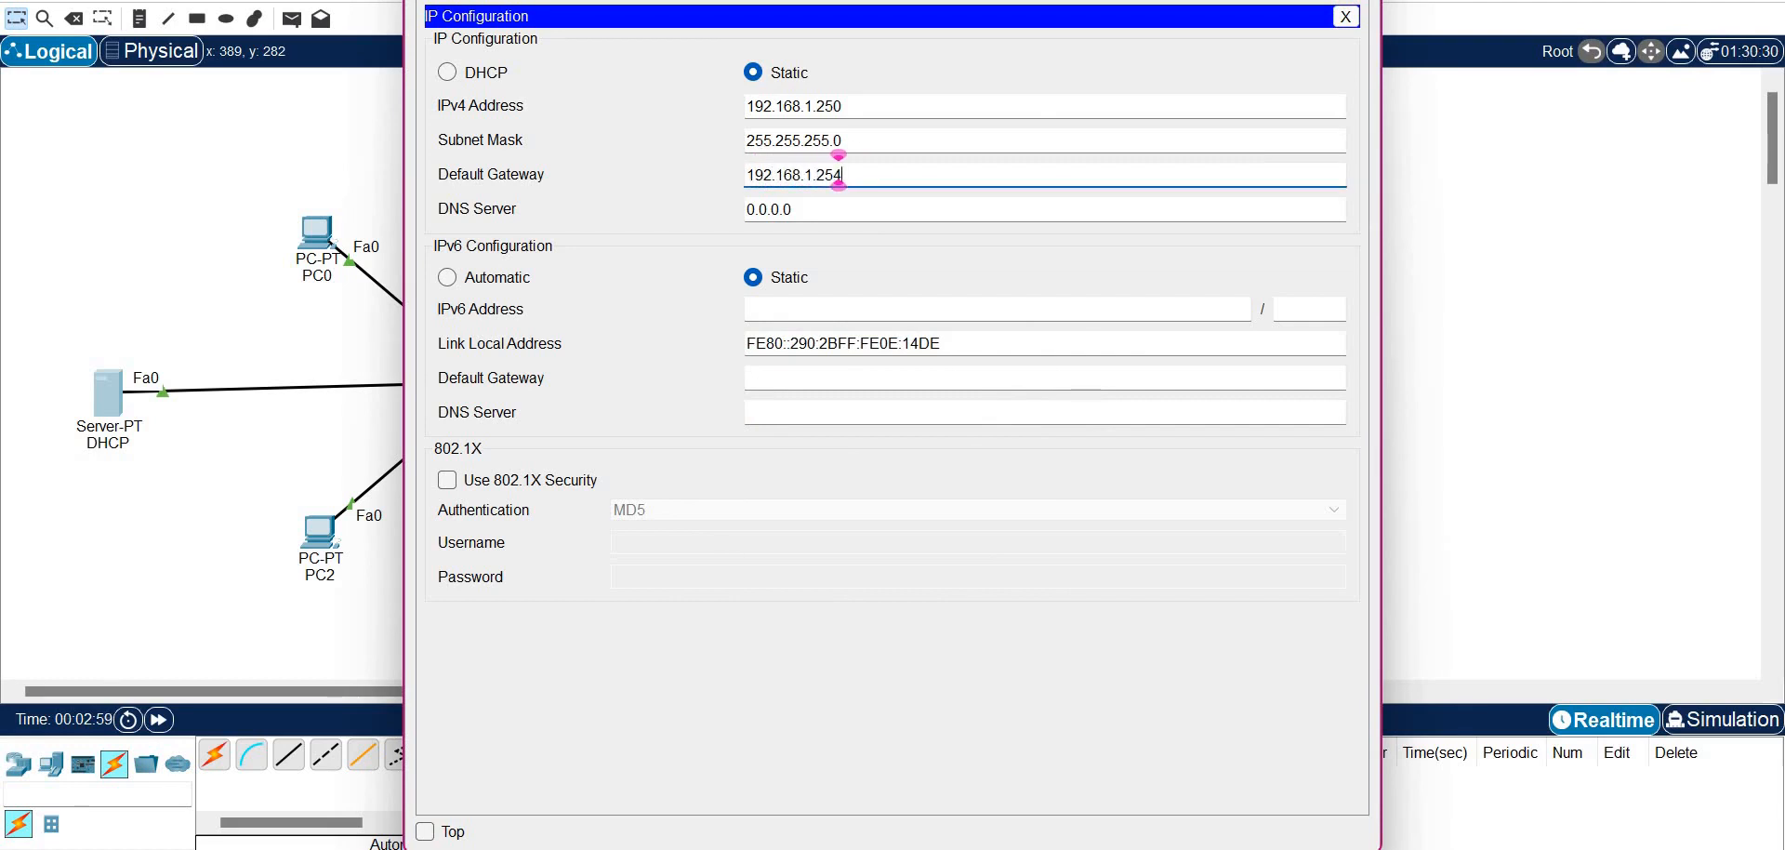
click(1346, 16)
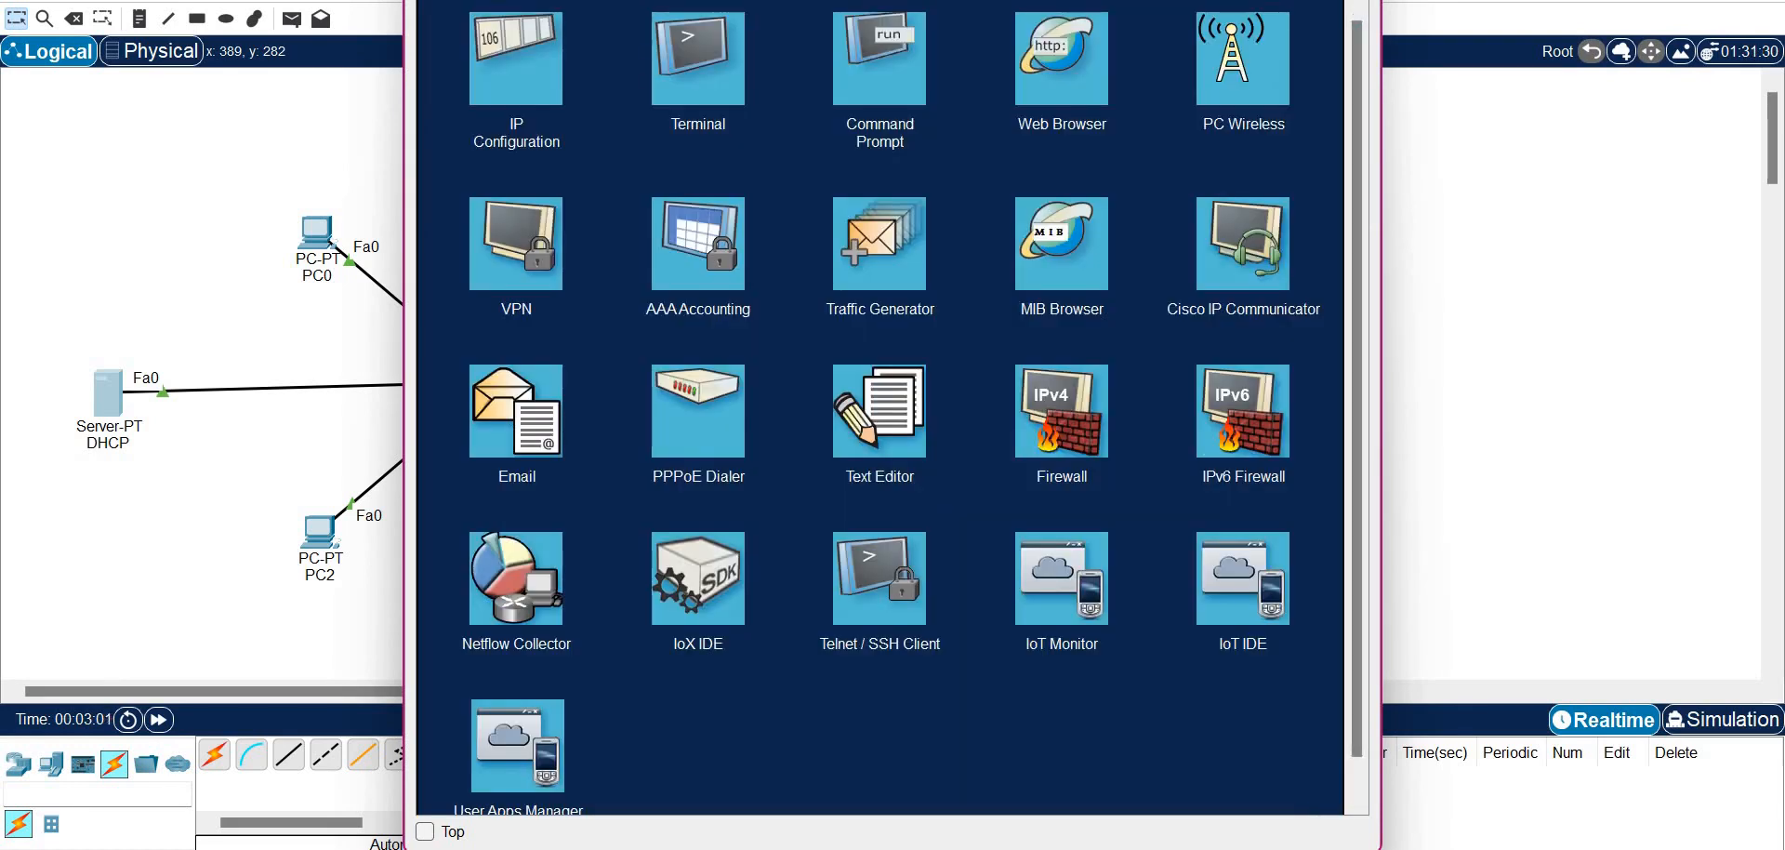
Turn on the DHCP service for the server's FastEthernet0 interface
click(579, 1)
click(500, 65)
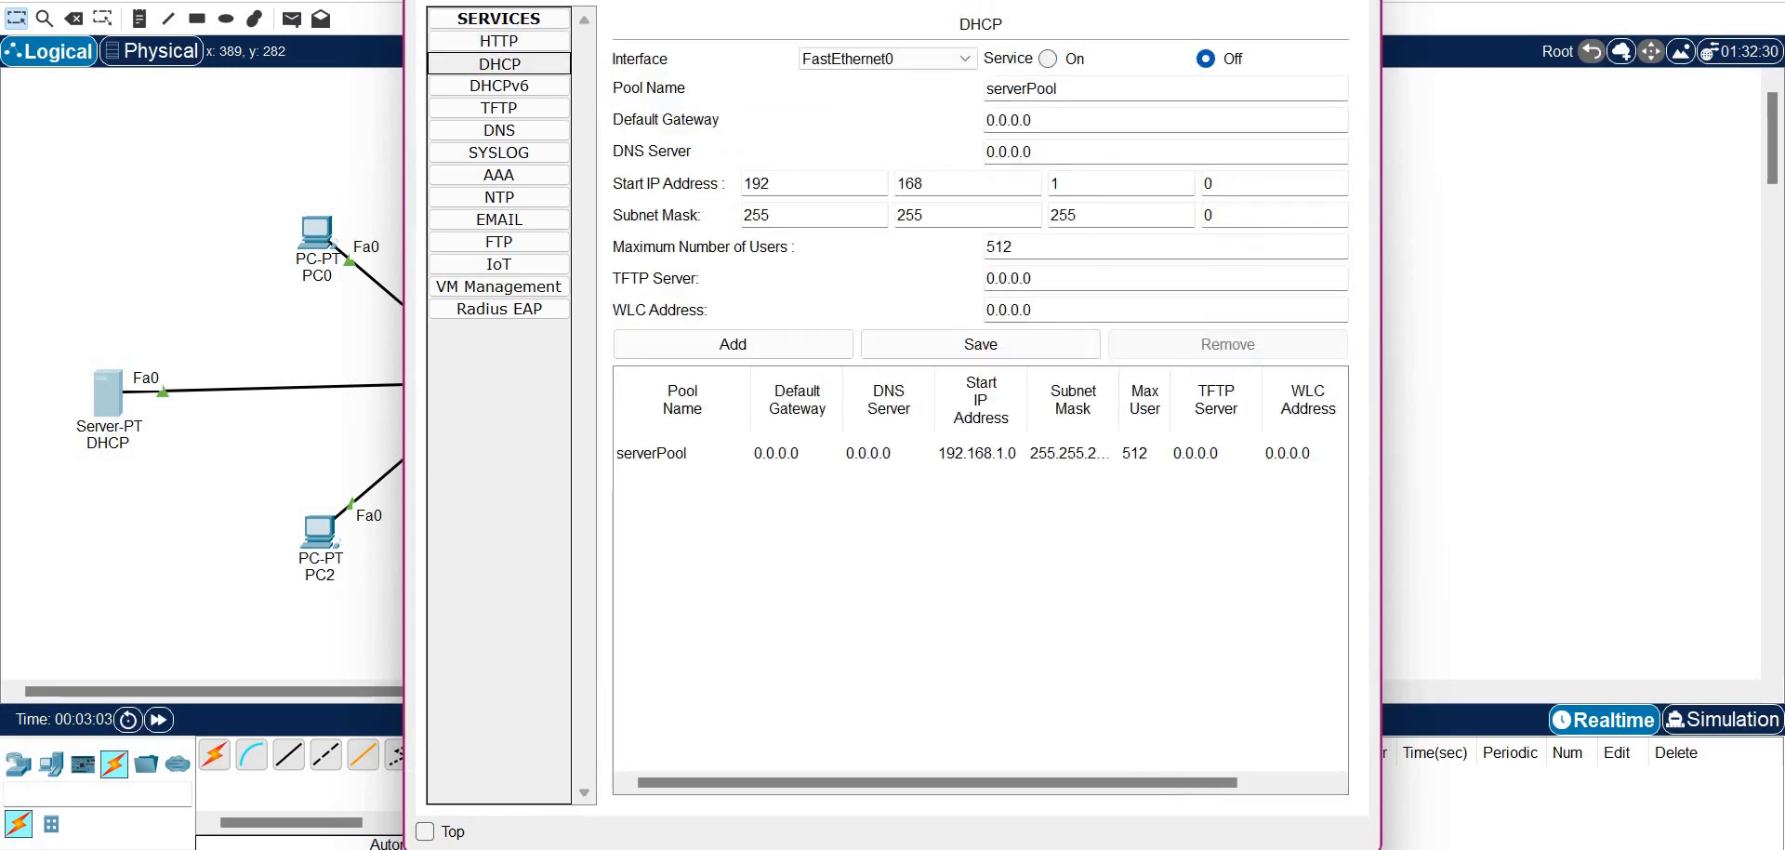
click(1048, 59)
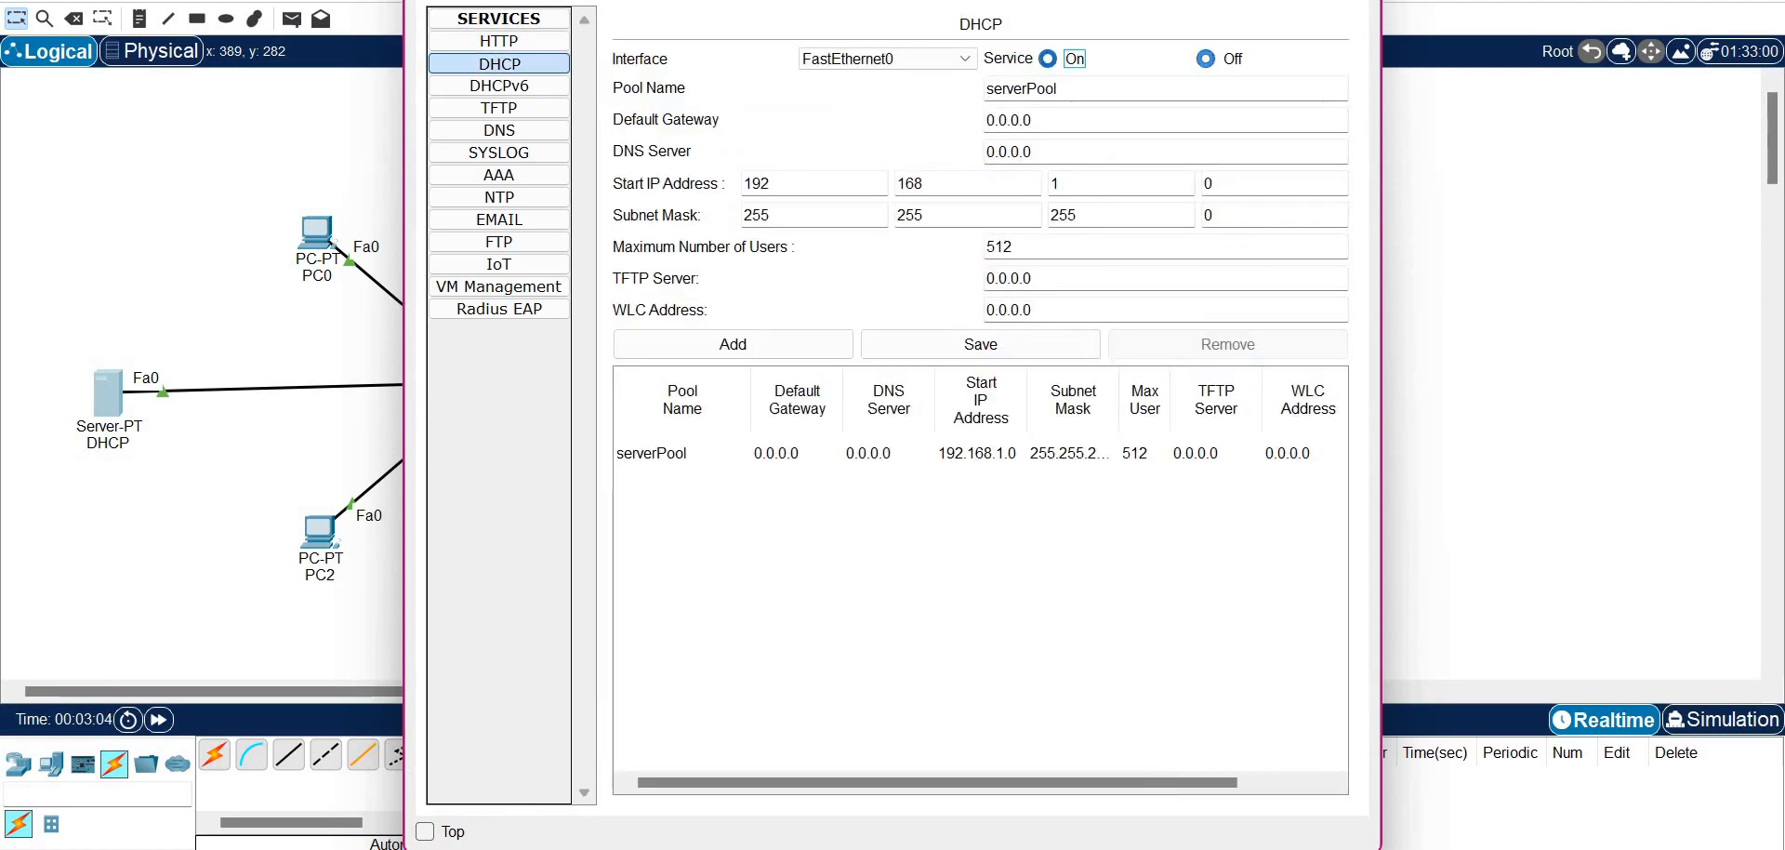
Name the DHCP pool LAN and set its default gateway to 192.168.1.254
double_click(1039, 90)
text(LAN)
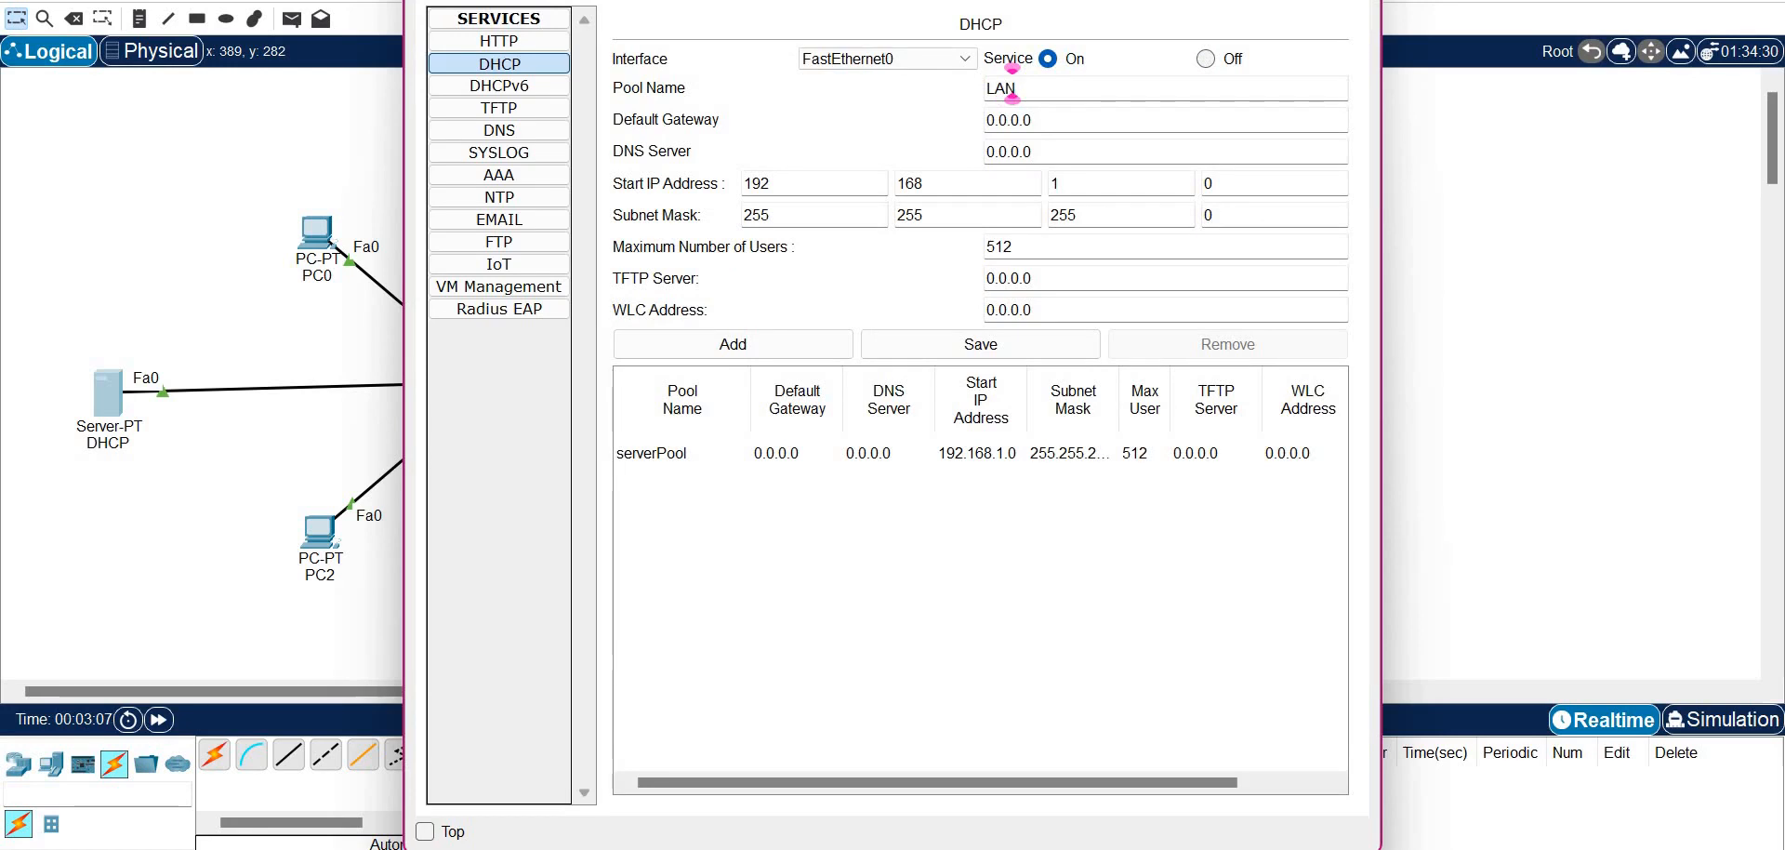
key(Tab)
text(192.168)
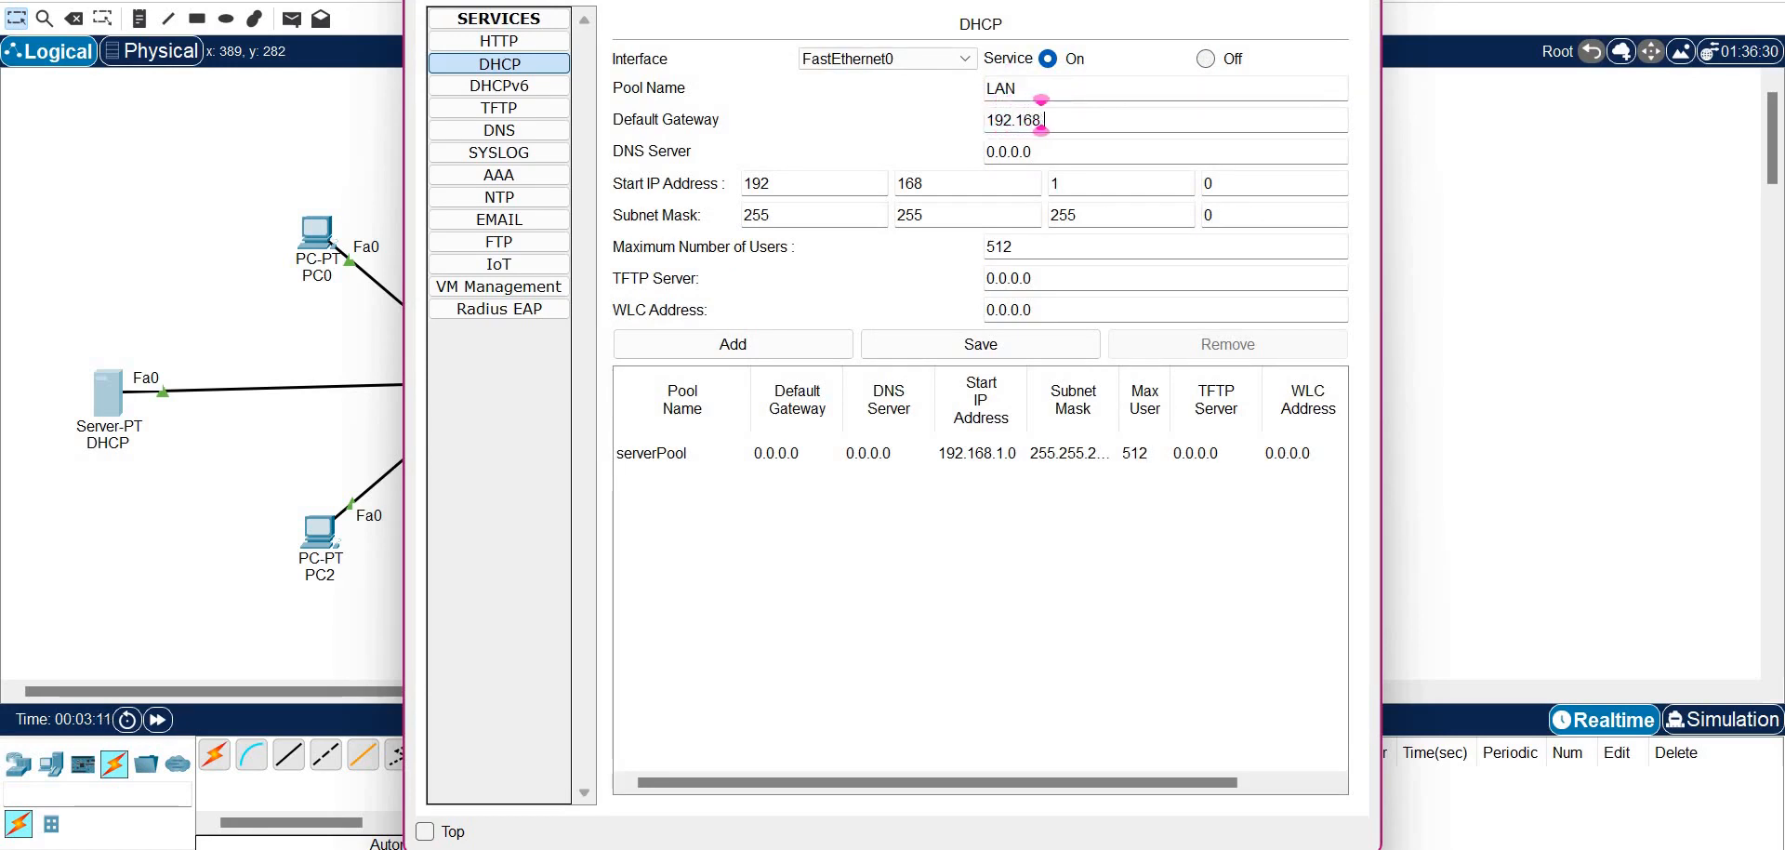
text(.1.254)
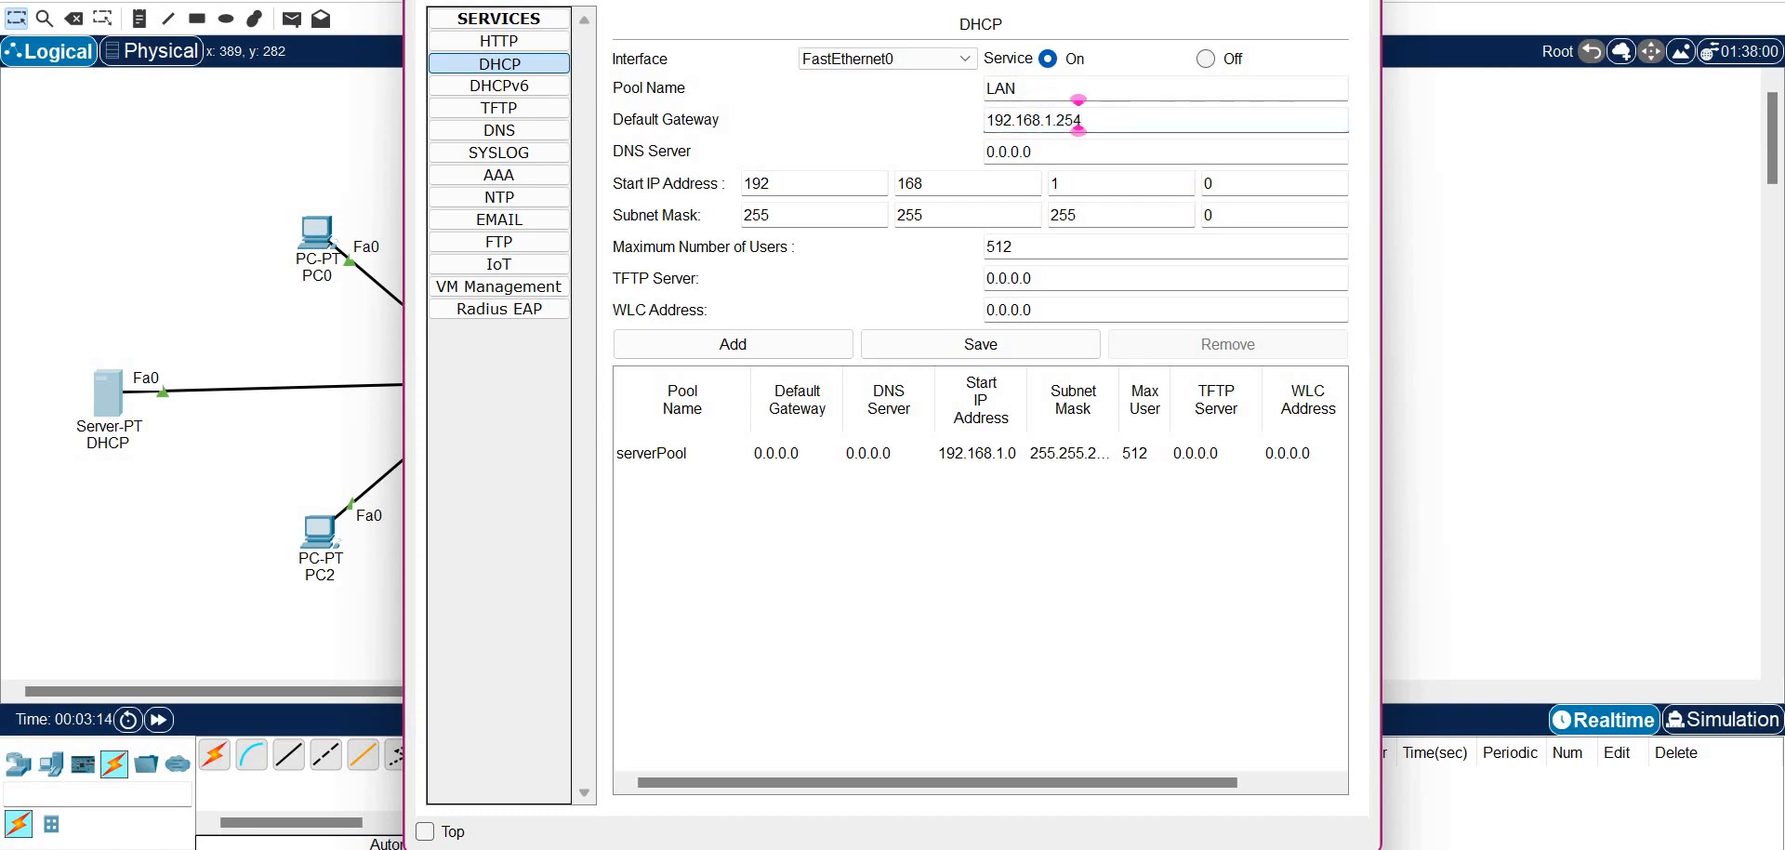
Set the LAN pool's DNS server to 192.168.1.253
key(Tab)
key(ctrl+a)
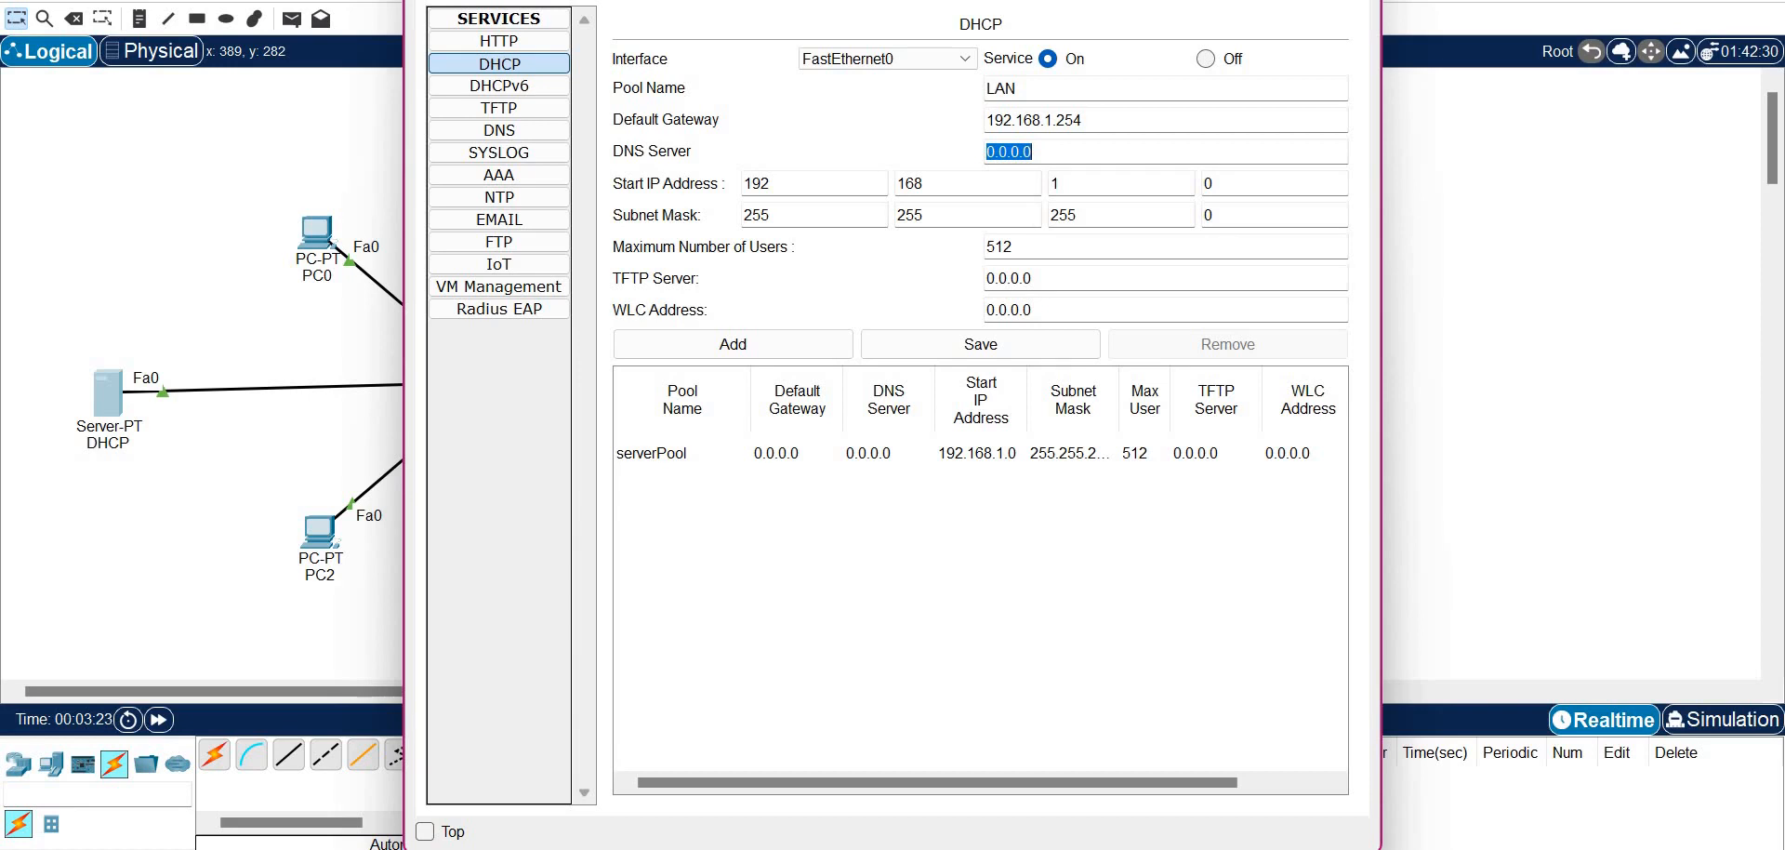
text(192.168.1)
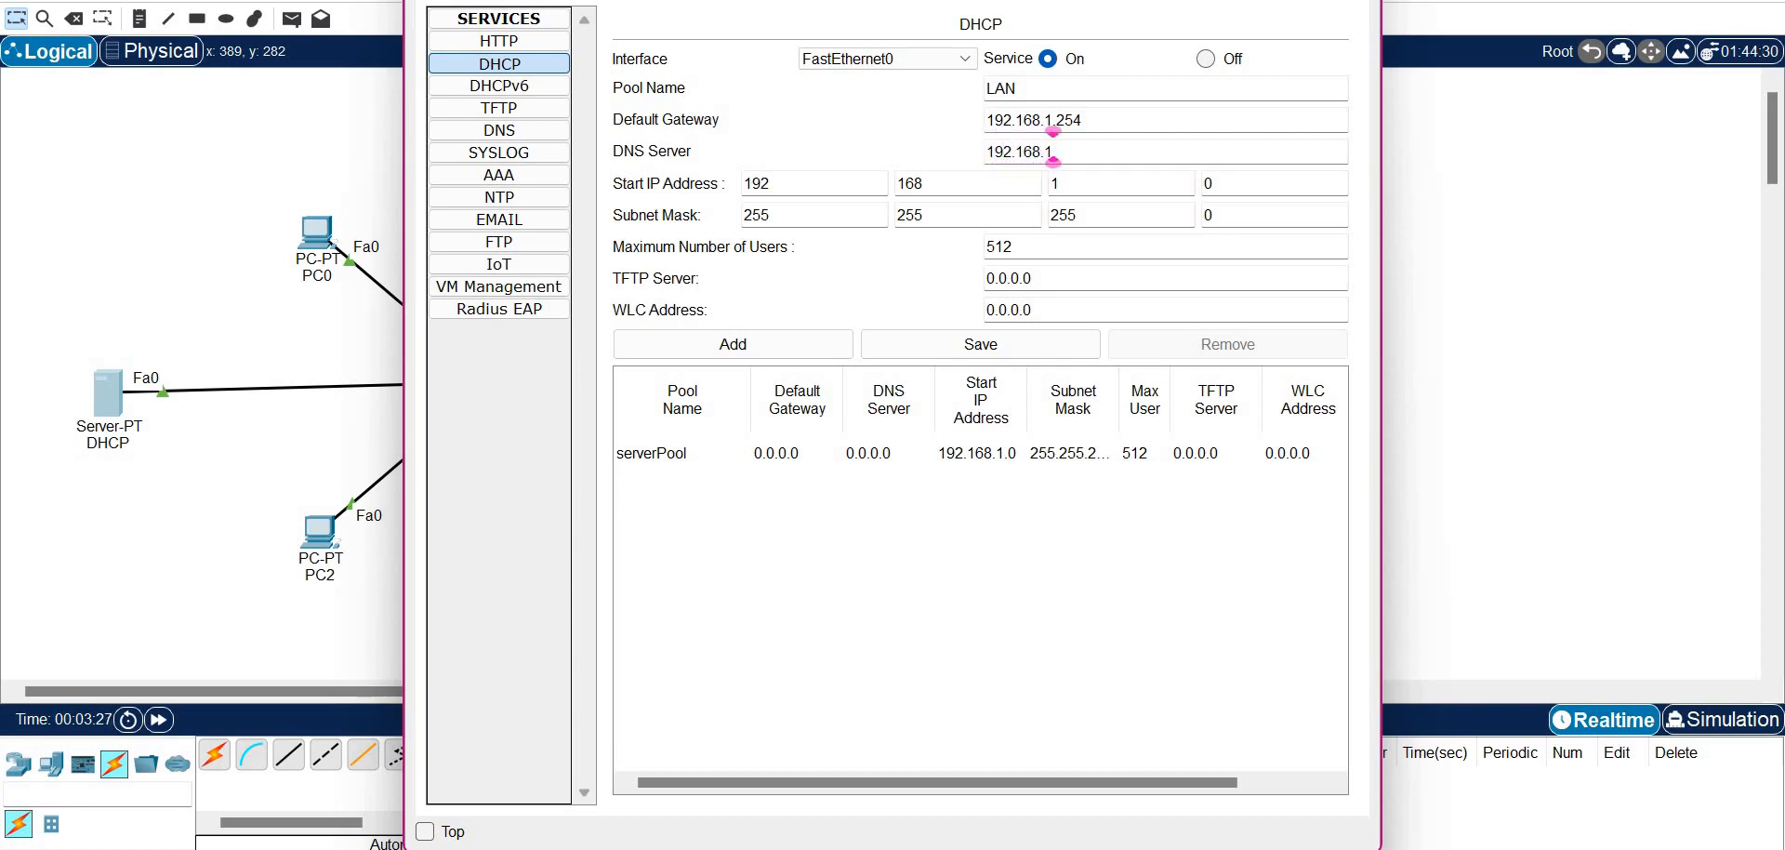
text(.253)
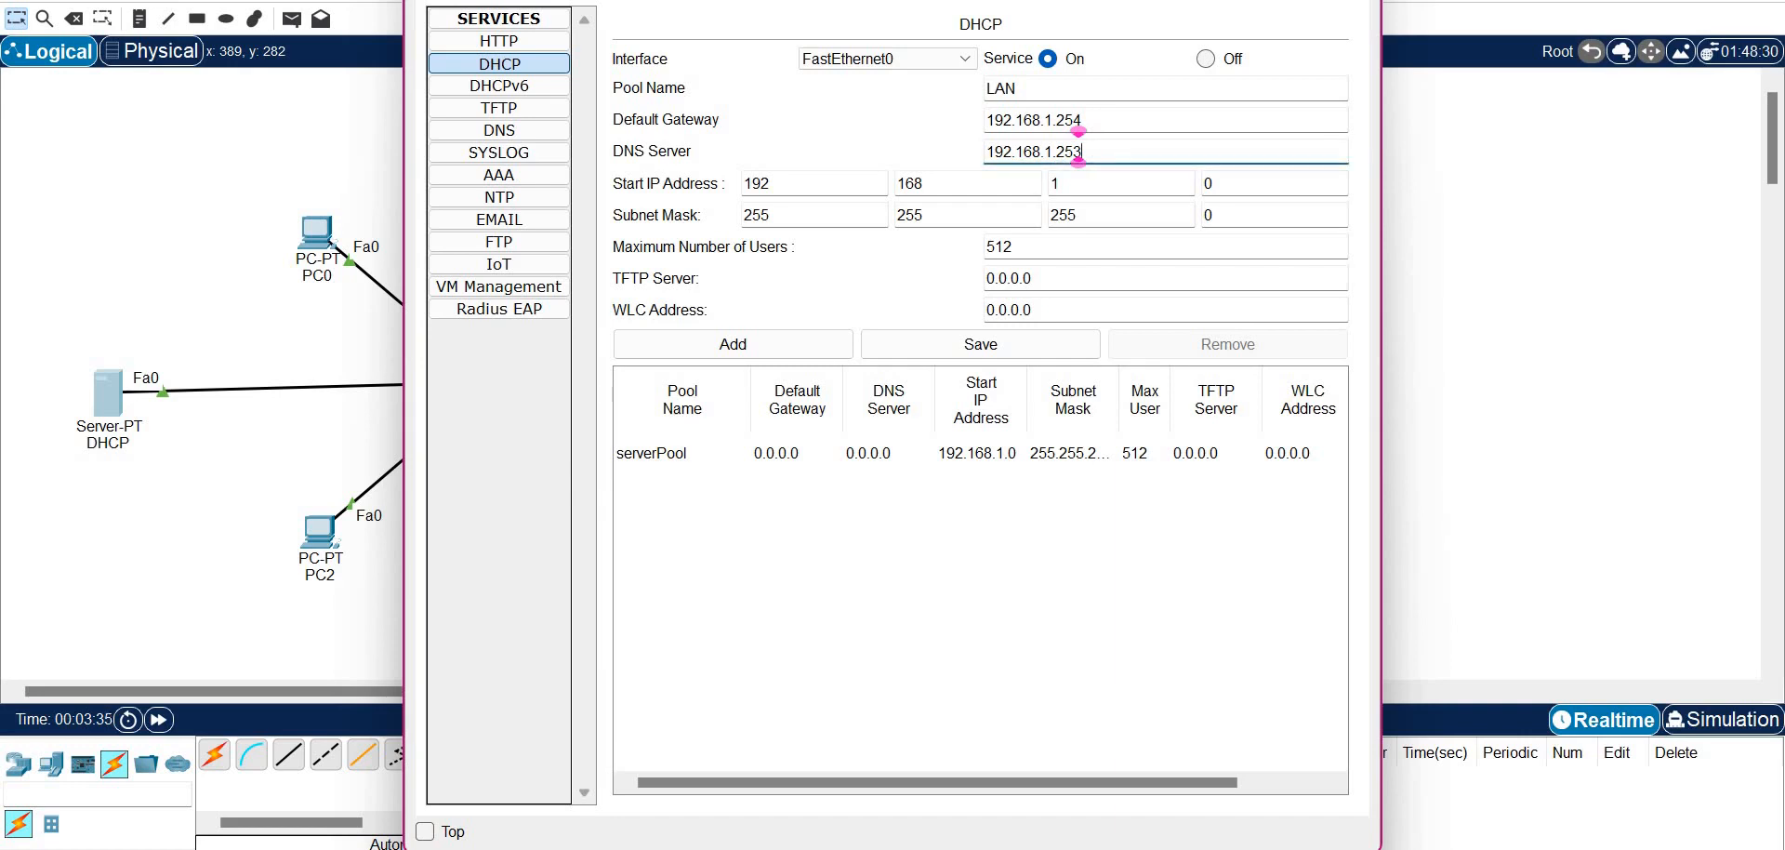
Set the pool's start IP address to 192.168.1.1 and add the LAN pool to the DHCP service
key(Tab)
key(Tab)
key(BackSpace)
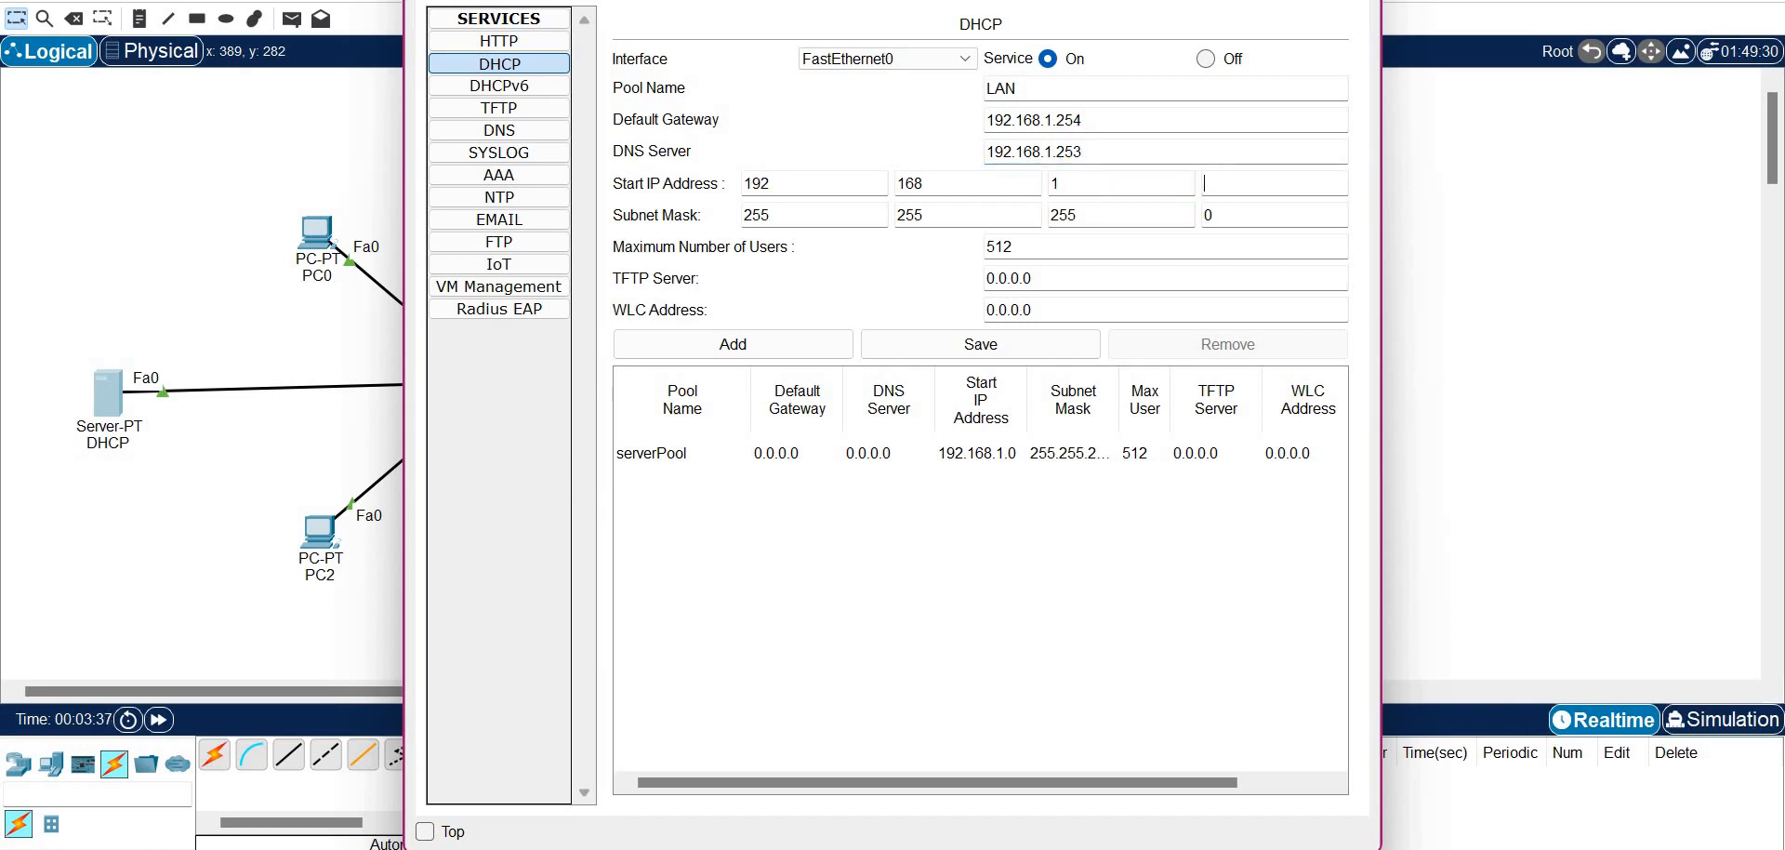
text(1)
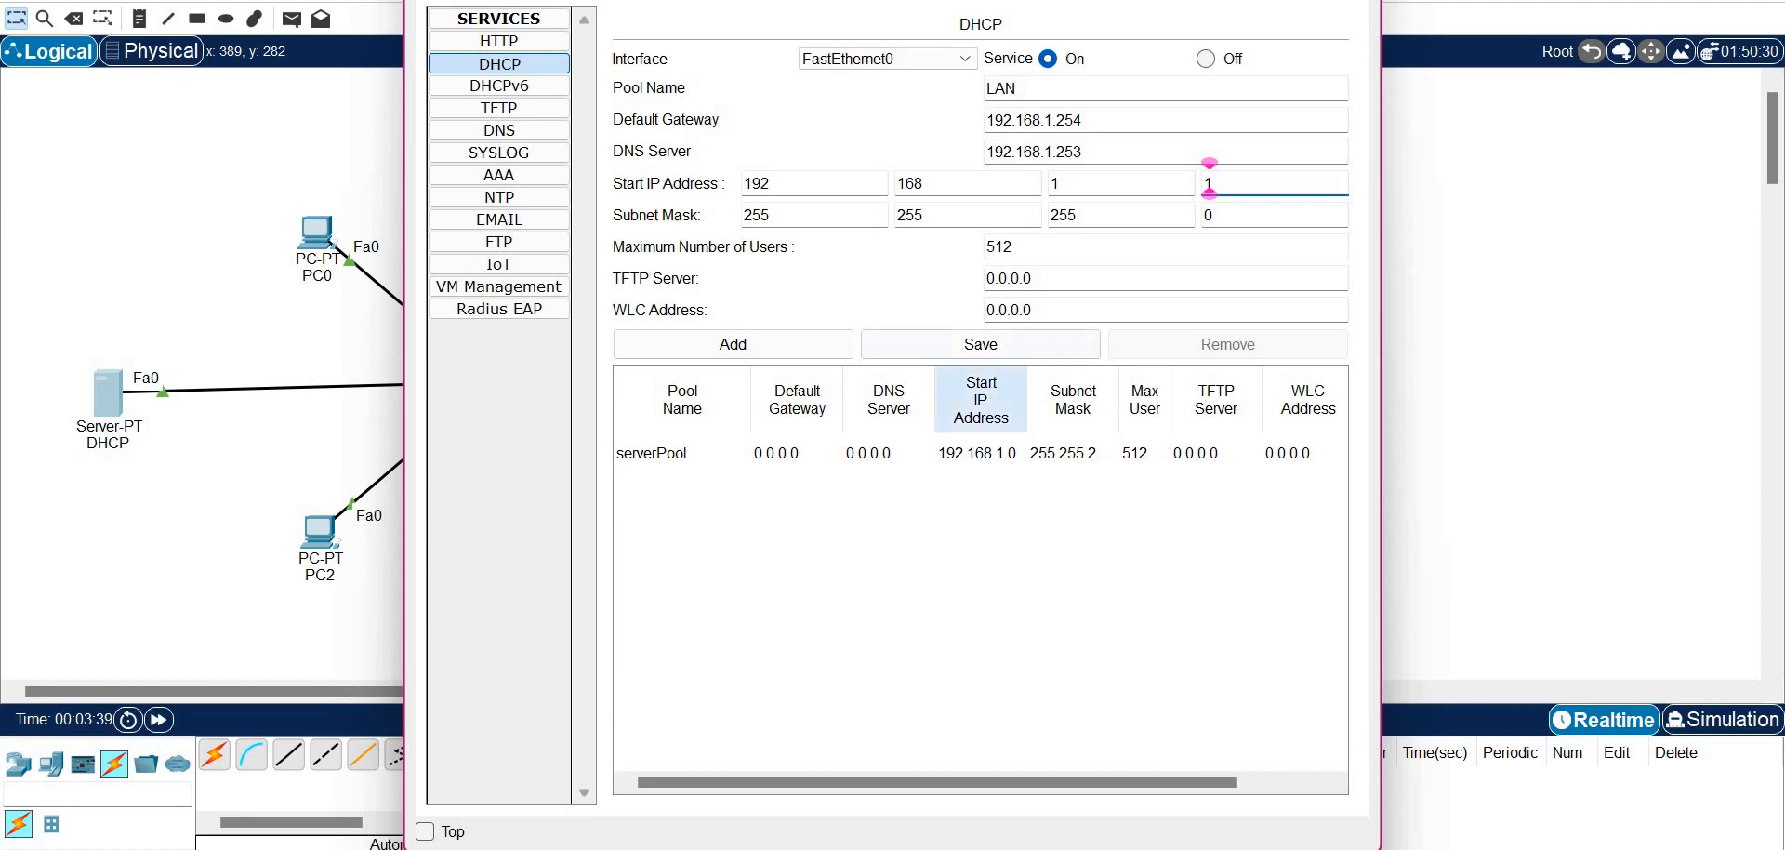
click(743, 344)
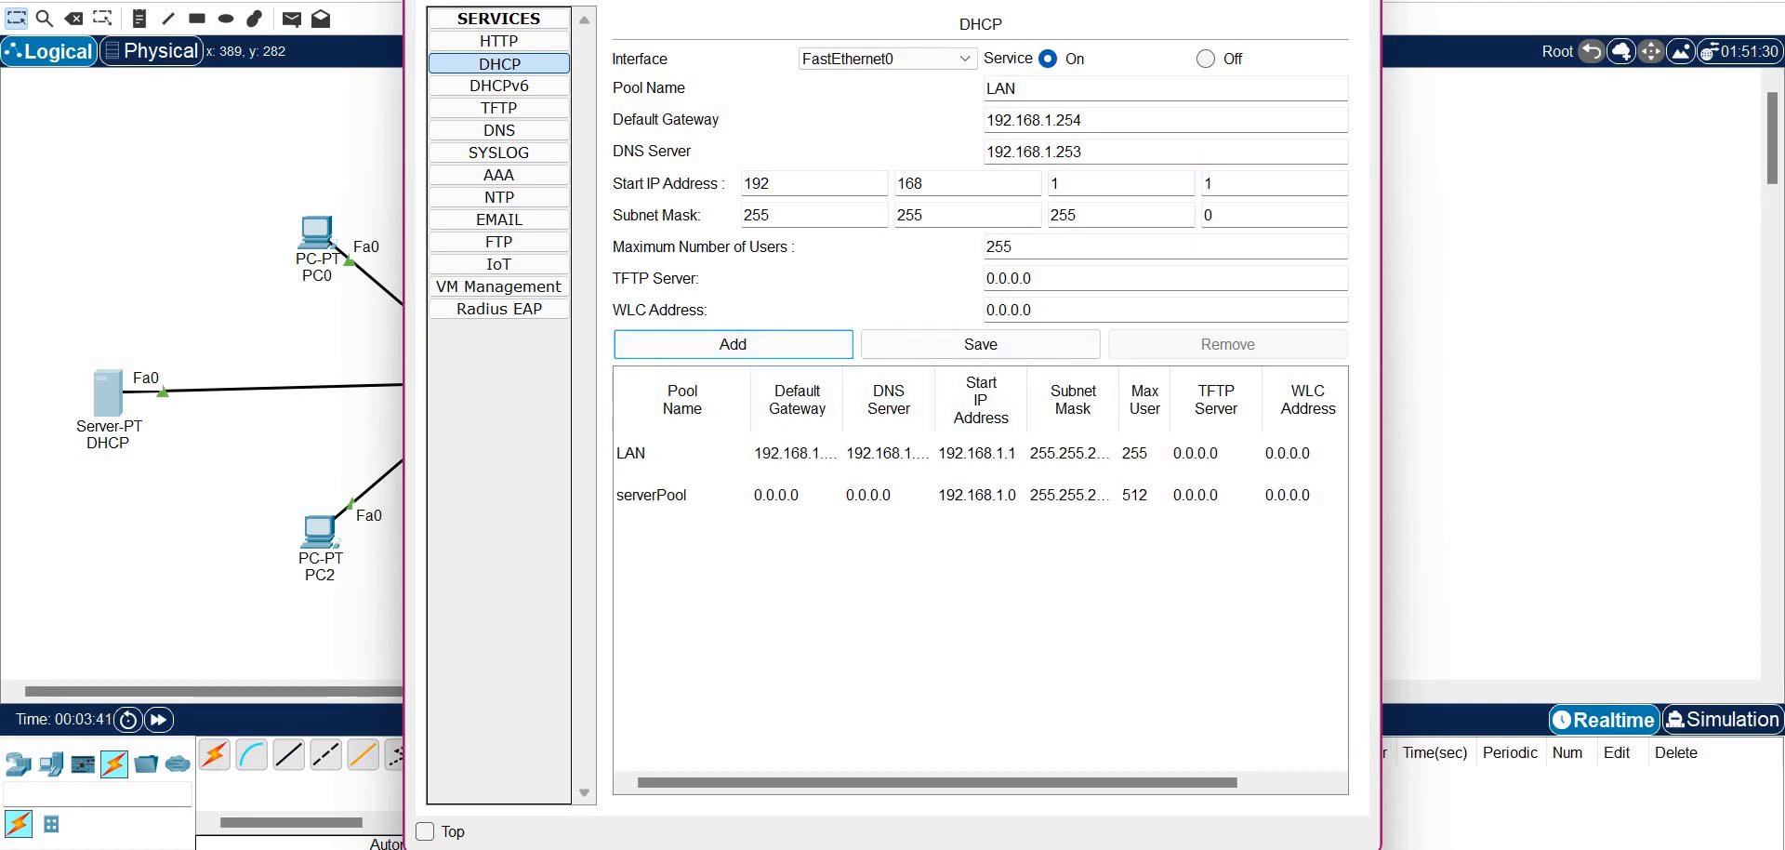
Change the serverPool start IP address to 10.10.10.10, save the pool and close the DHCP server's configuration
click(650, 494)
double_click(758, 183)
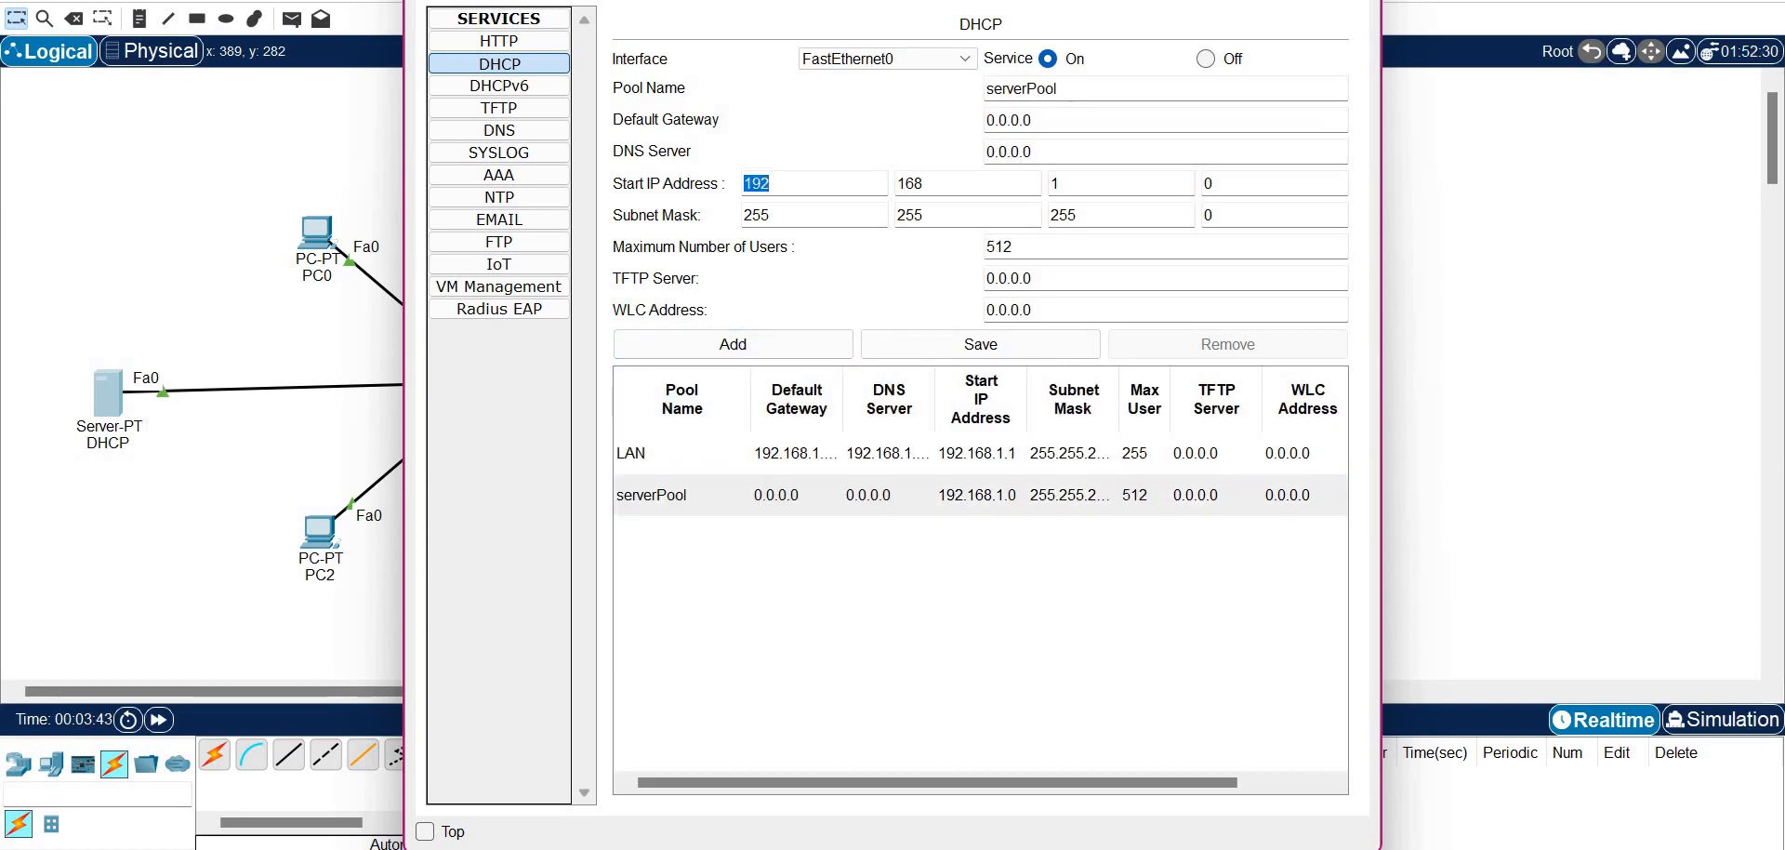
text(10)
key(Tab)
text(&à)
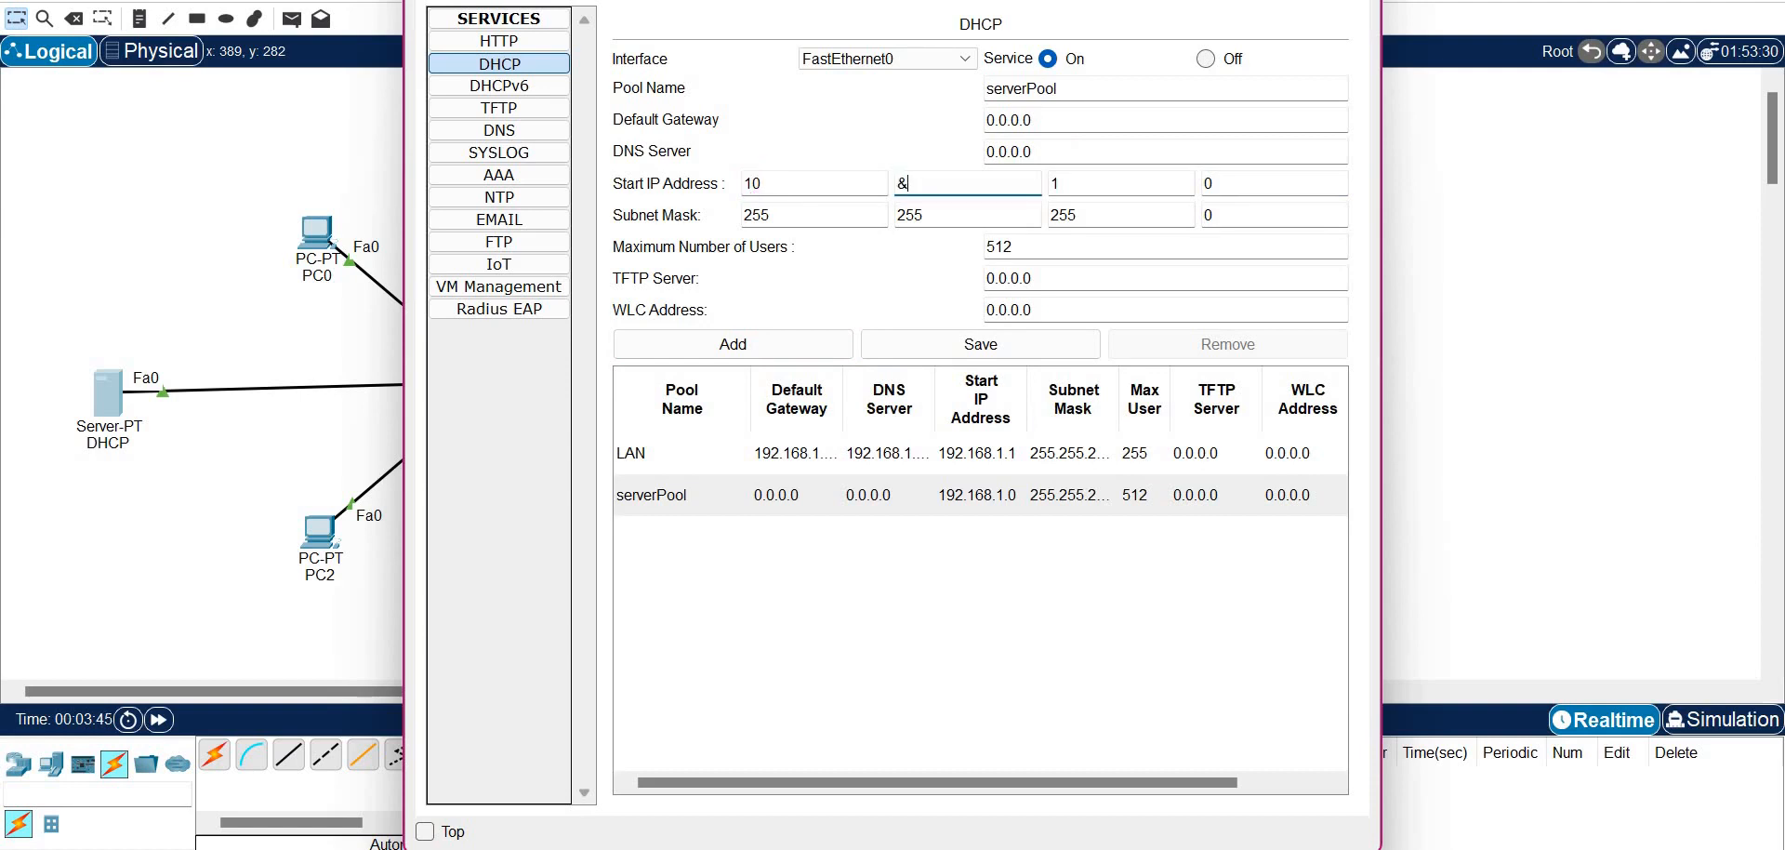
key(Tab)
key(BackSpace)
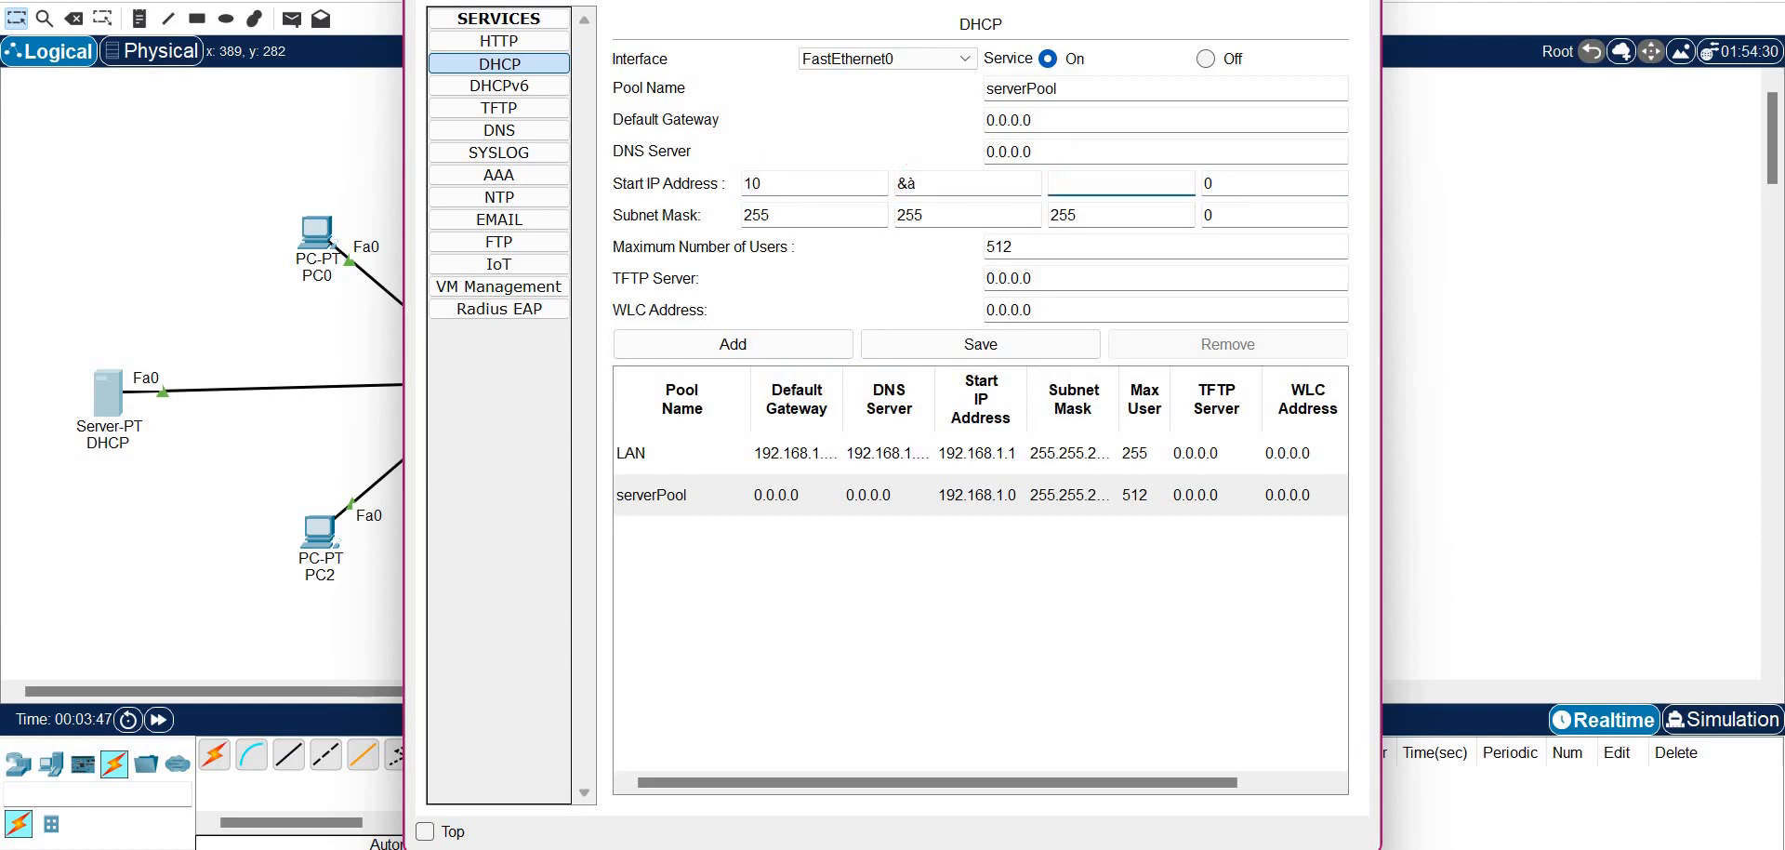
key(shift+Tab)
key(BackSpace)
text(10)
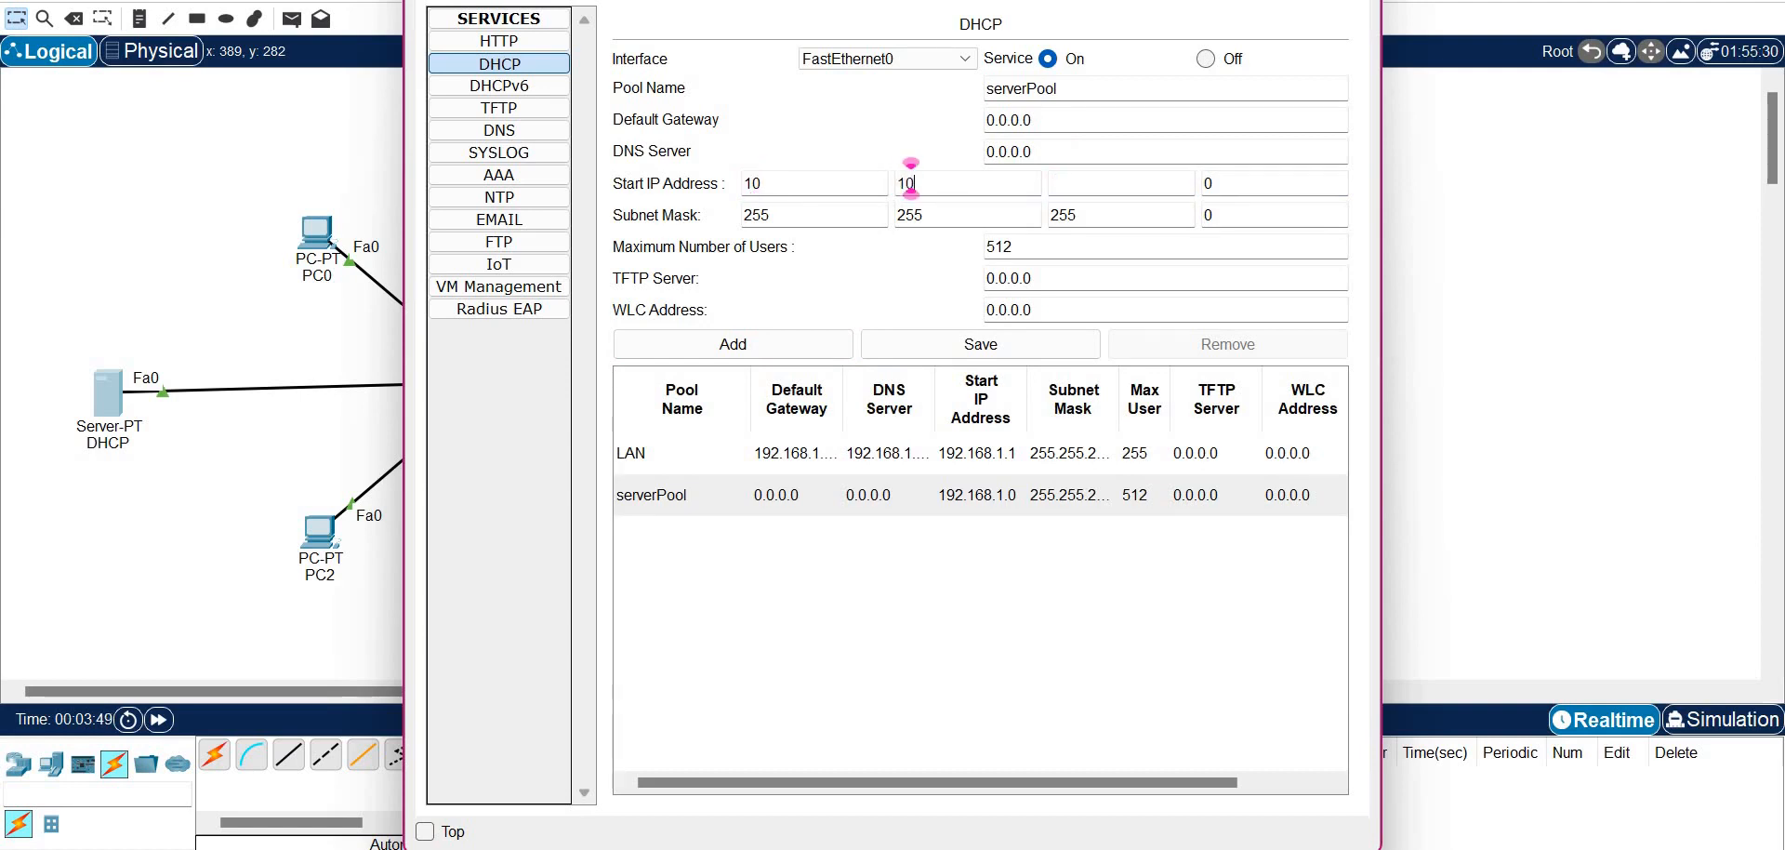
key(Tab)
text(10)
key(Tab)
text(10)
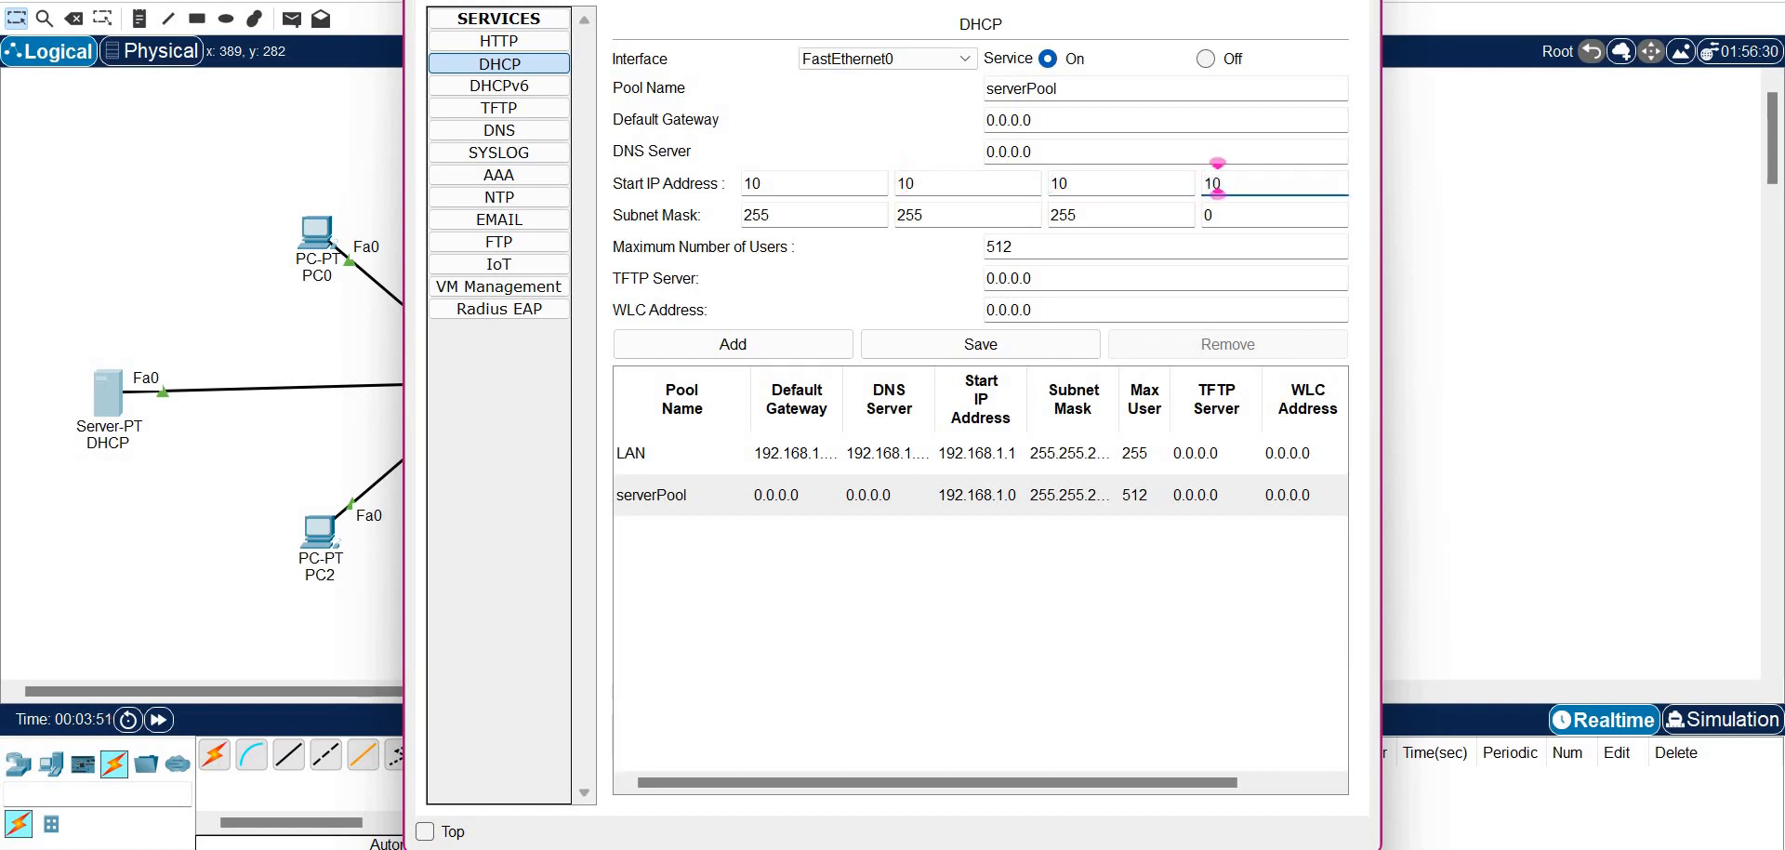
click(981, 344)
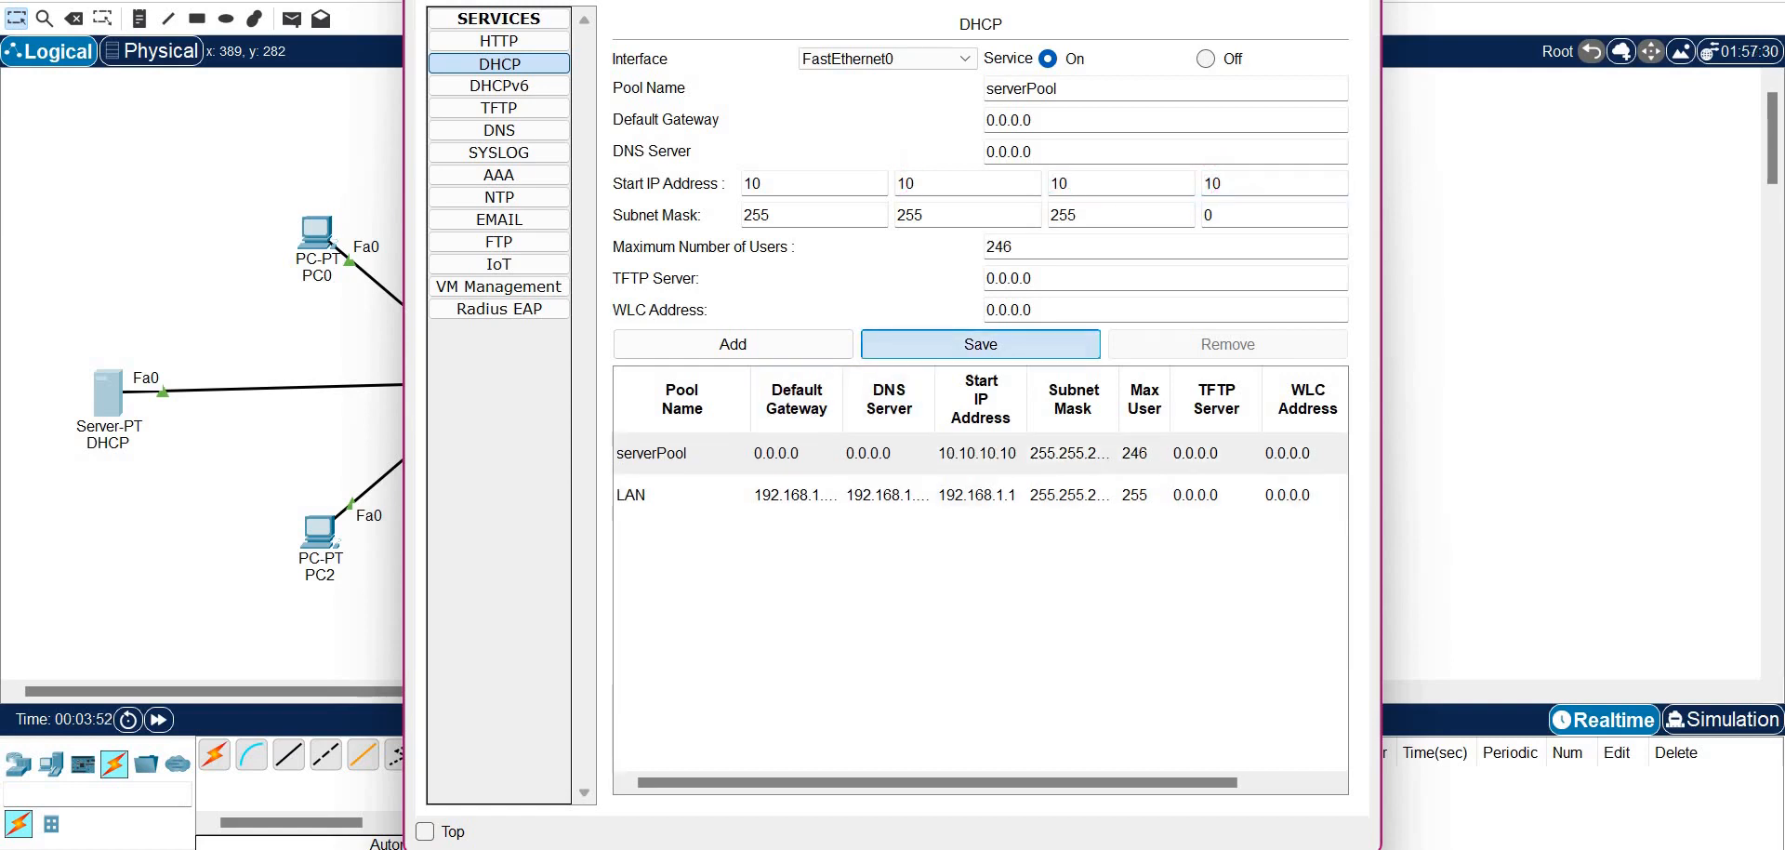
click(1359, 2)
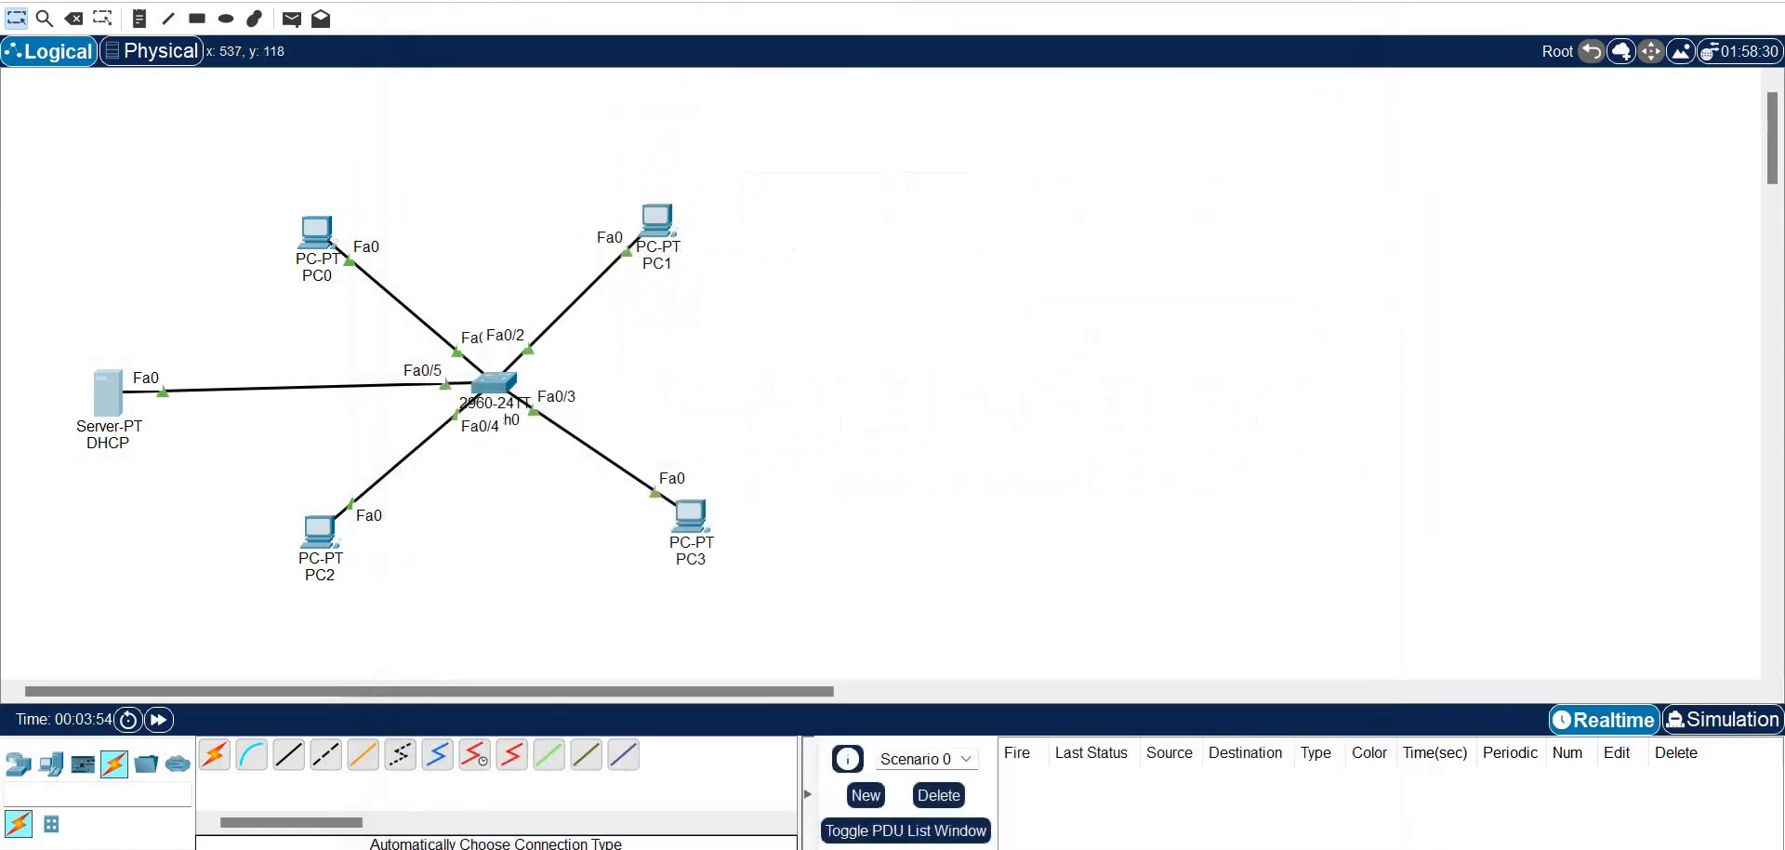
Switch PC0's IPv4 configuration to DHCP and close its window
click(316, 230)
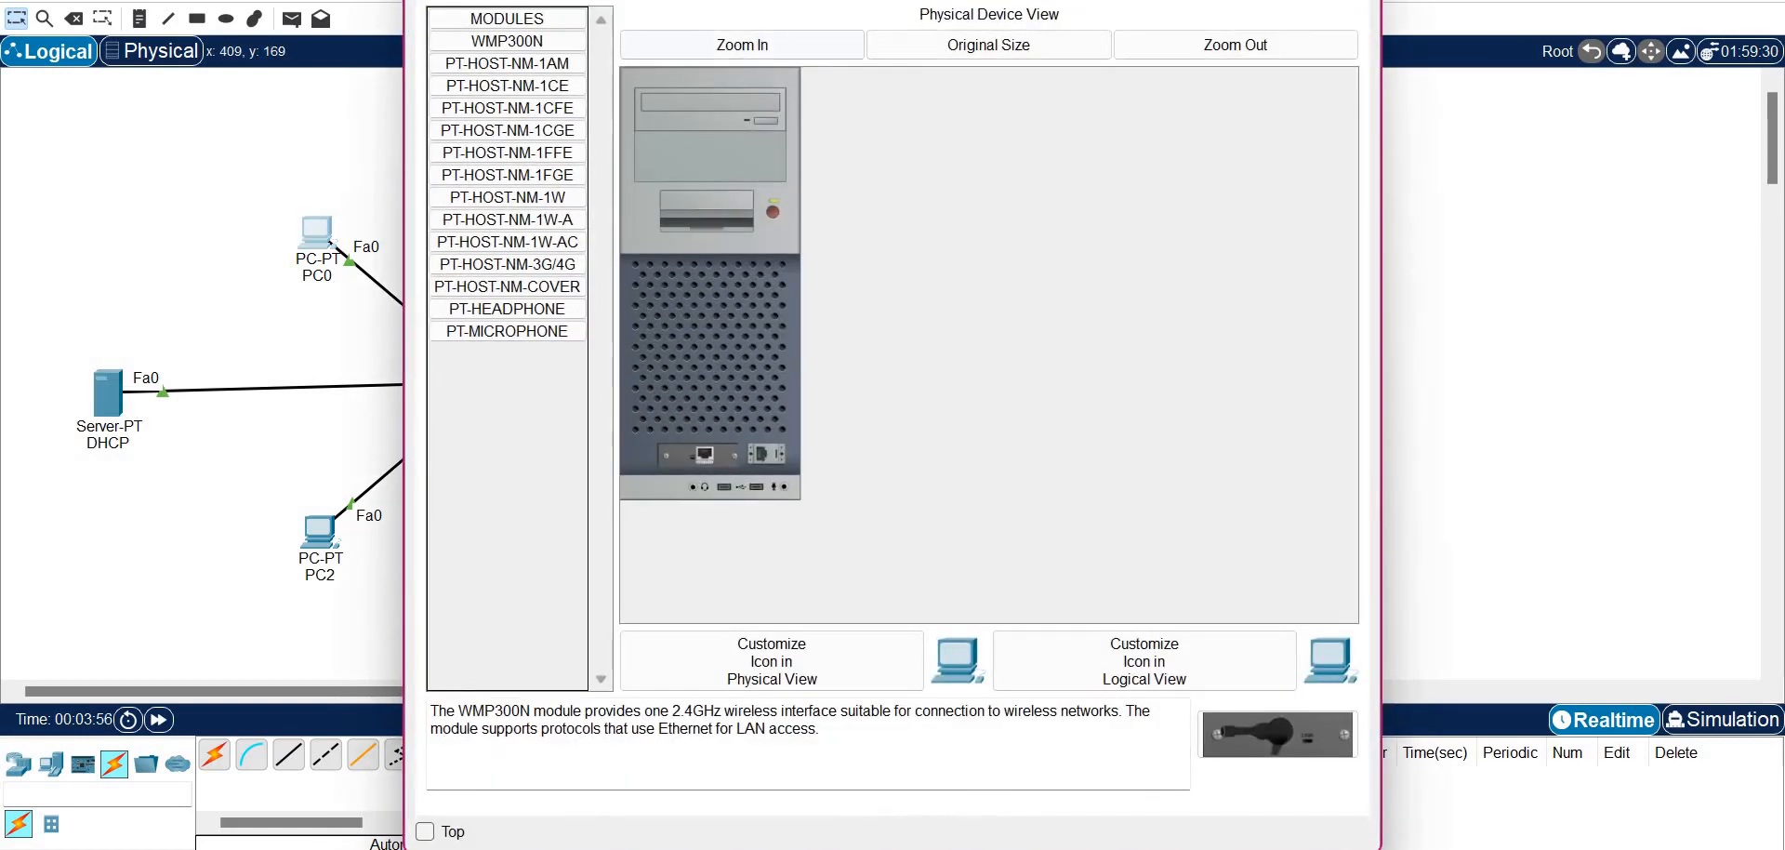
click(578, 2)
click(517, 59)
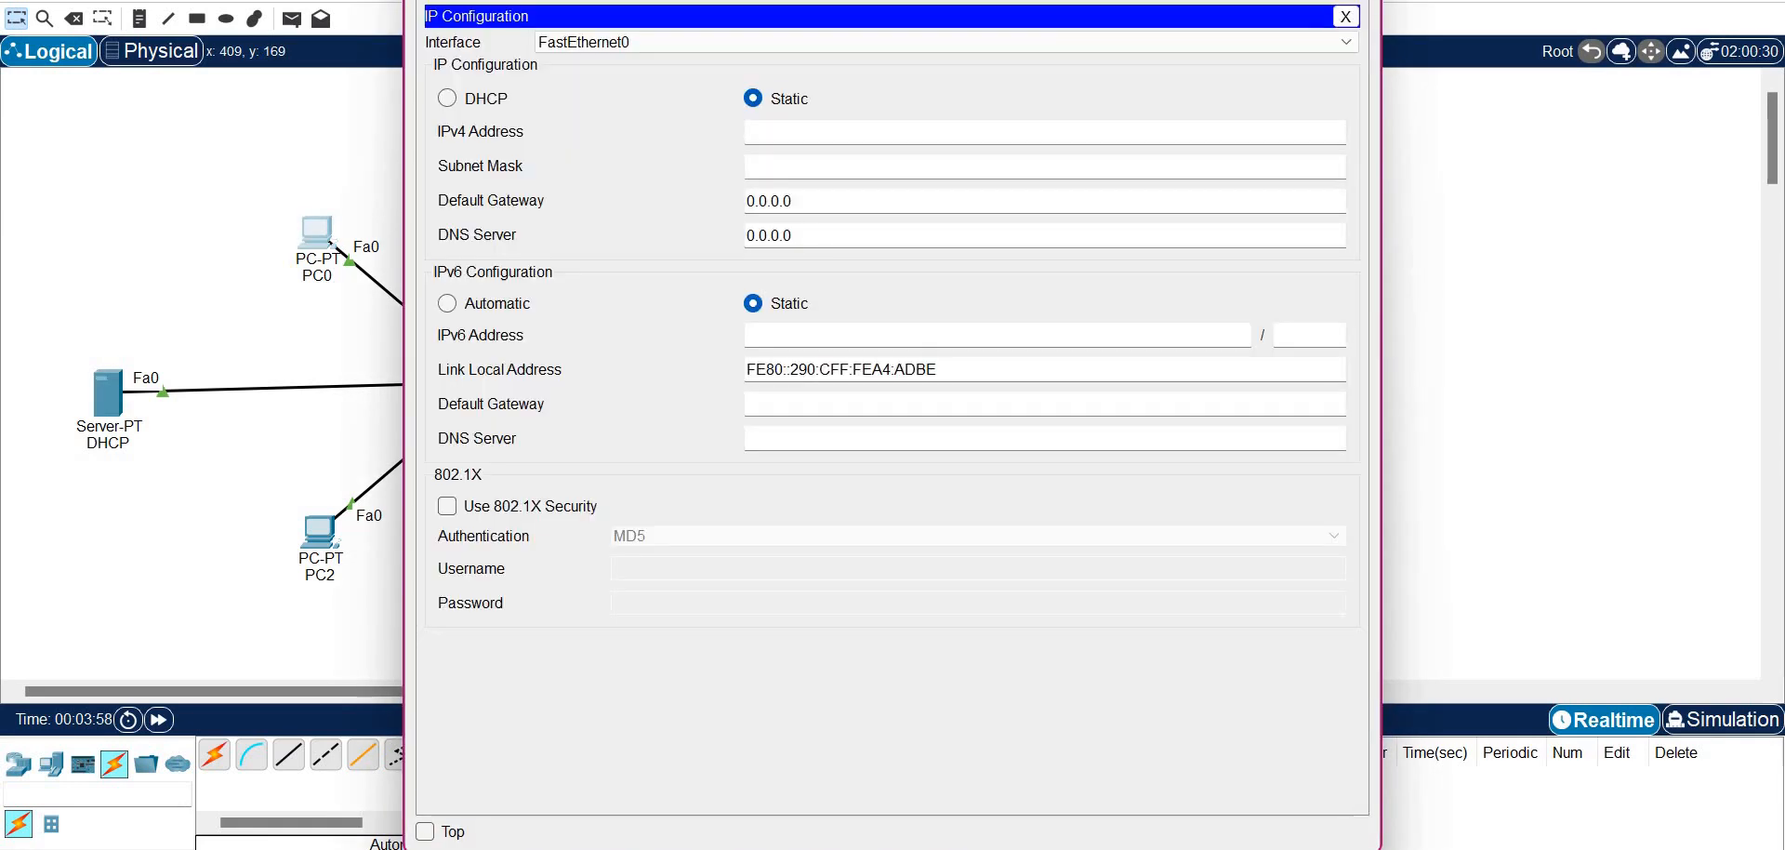
click(447, 97)
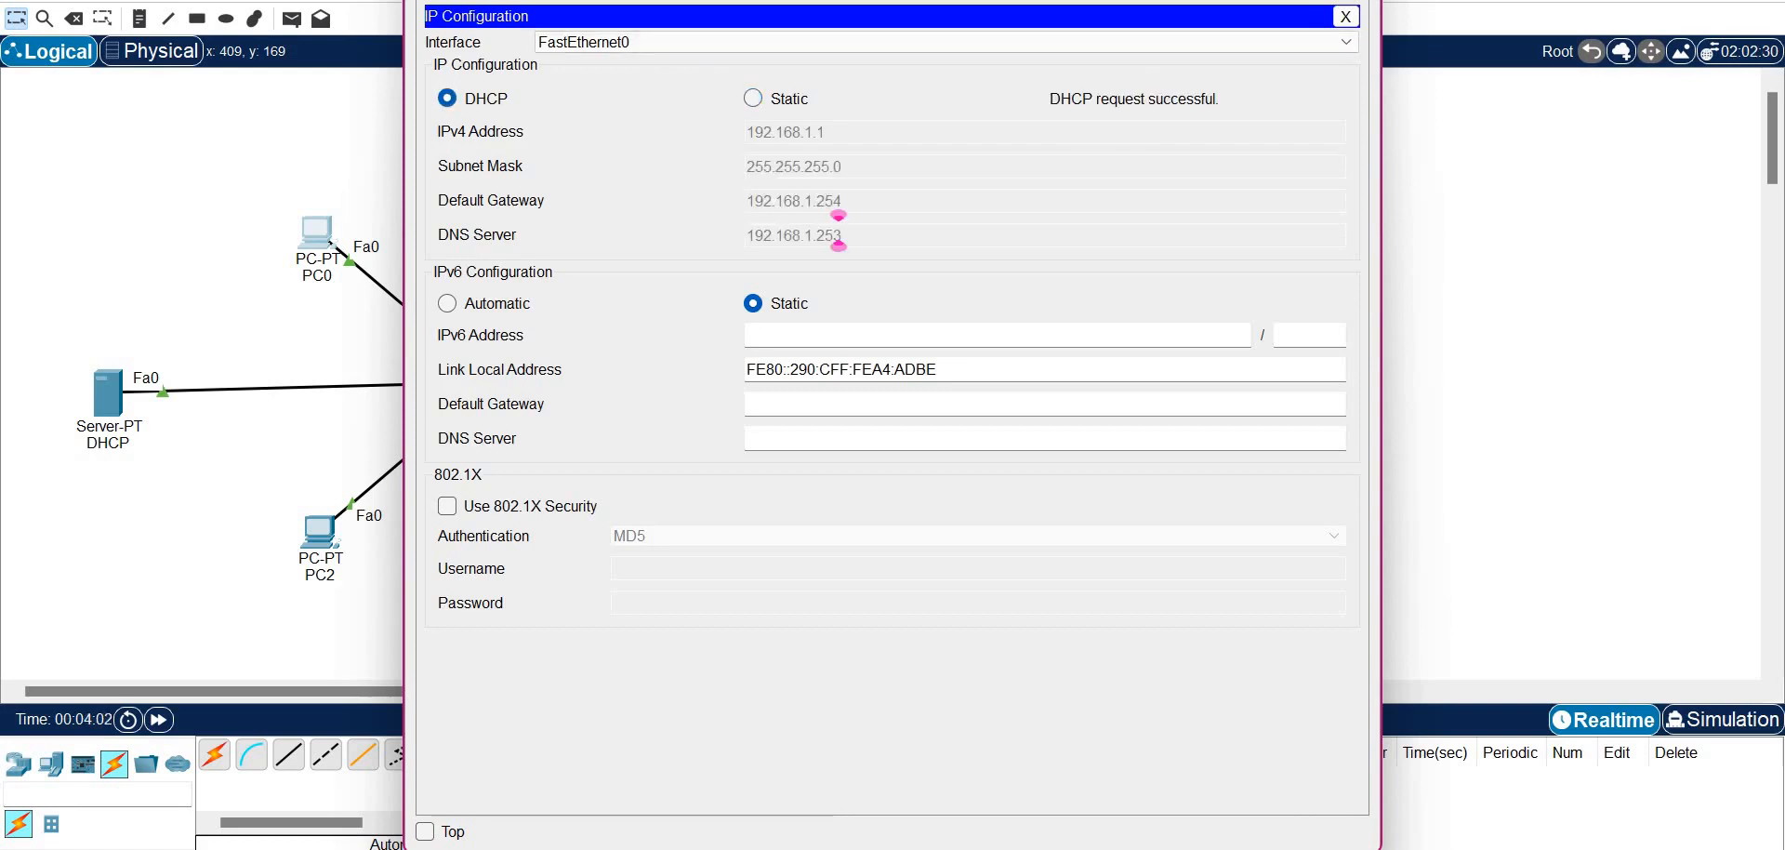
click(1348, 1)
Switch PC1's IPv4 configuration to DHCP and close its window
click(661, 230)
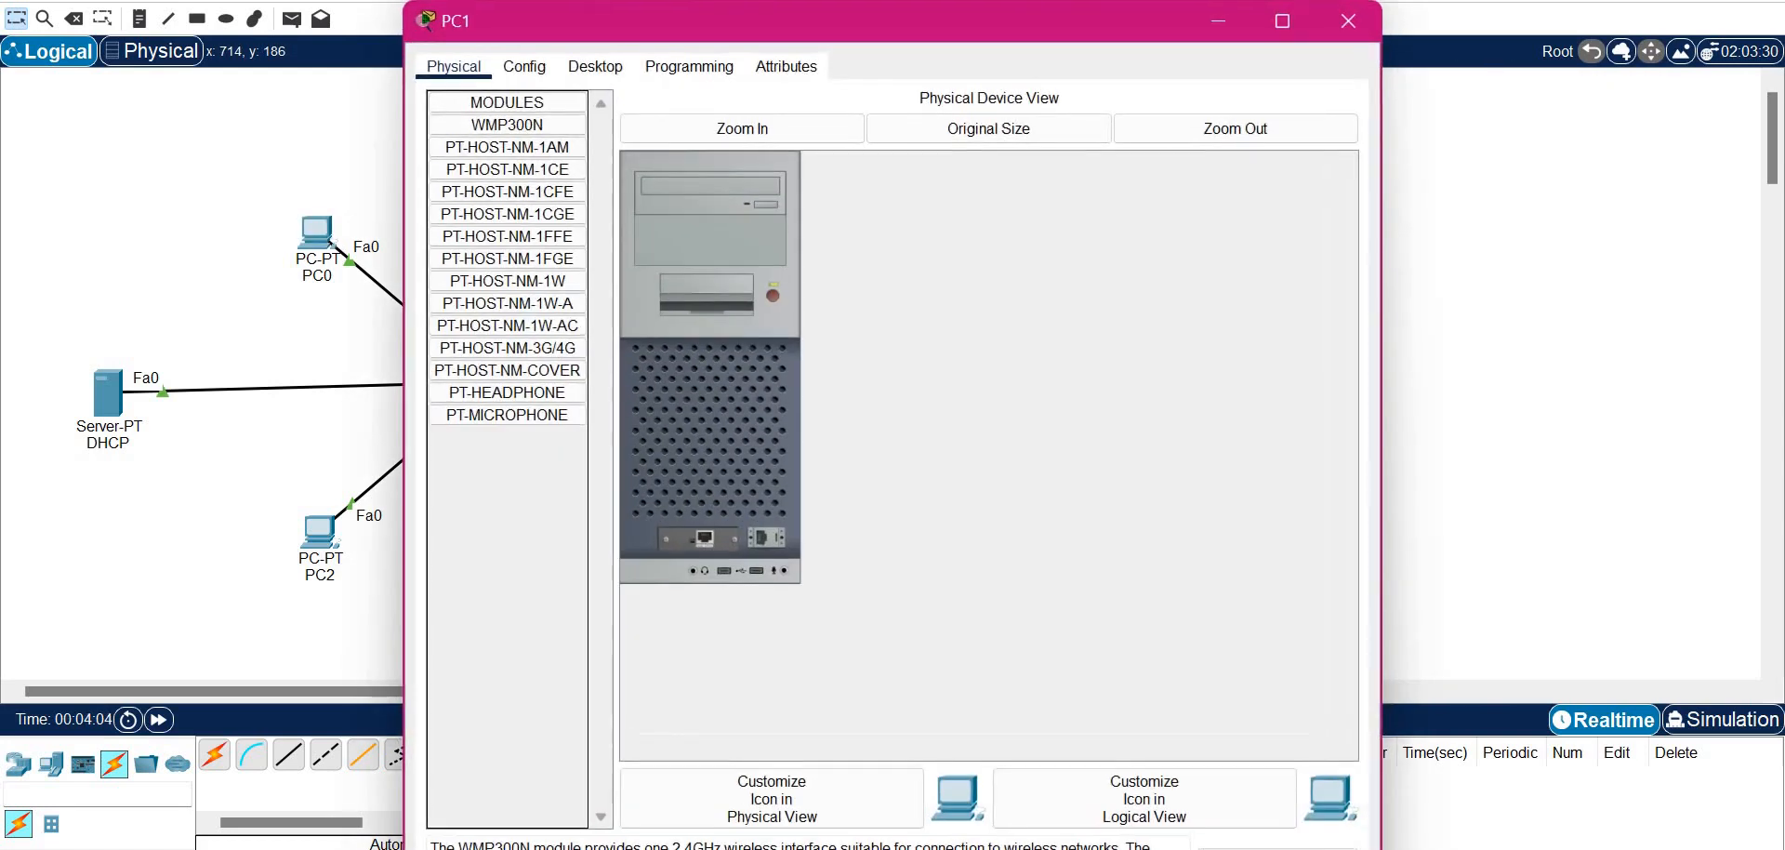
click(595, 67)
click(518, 142)
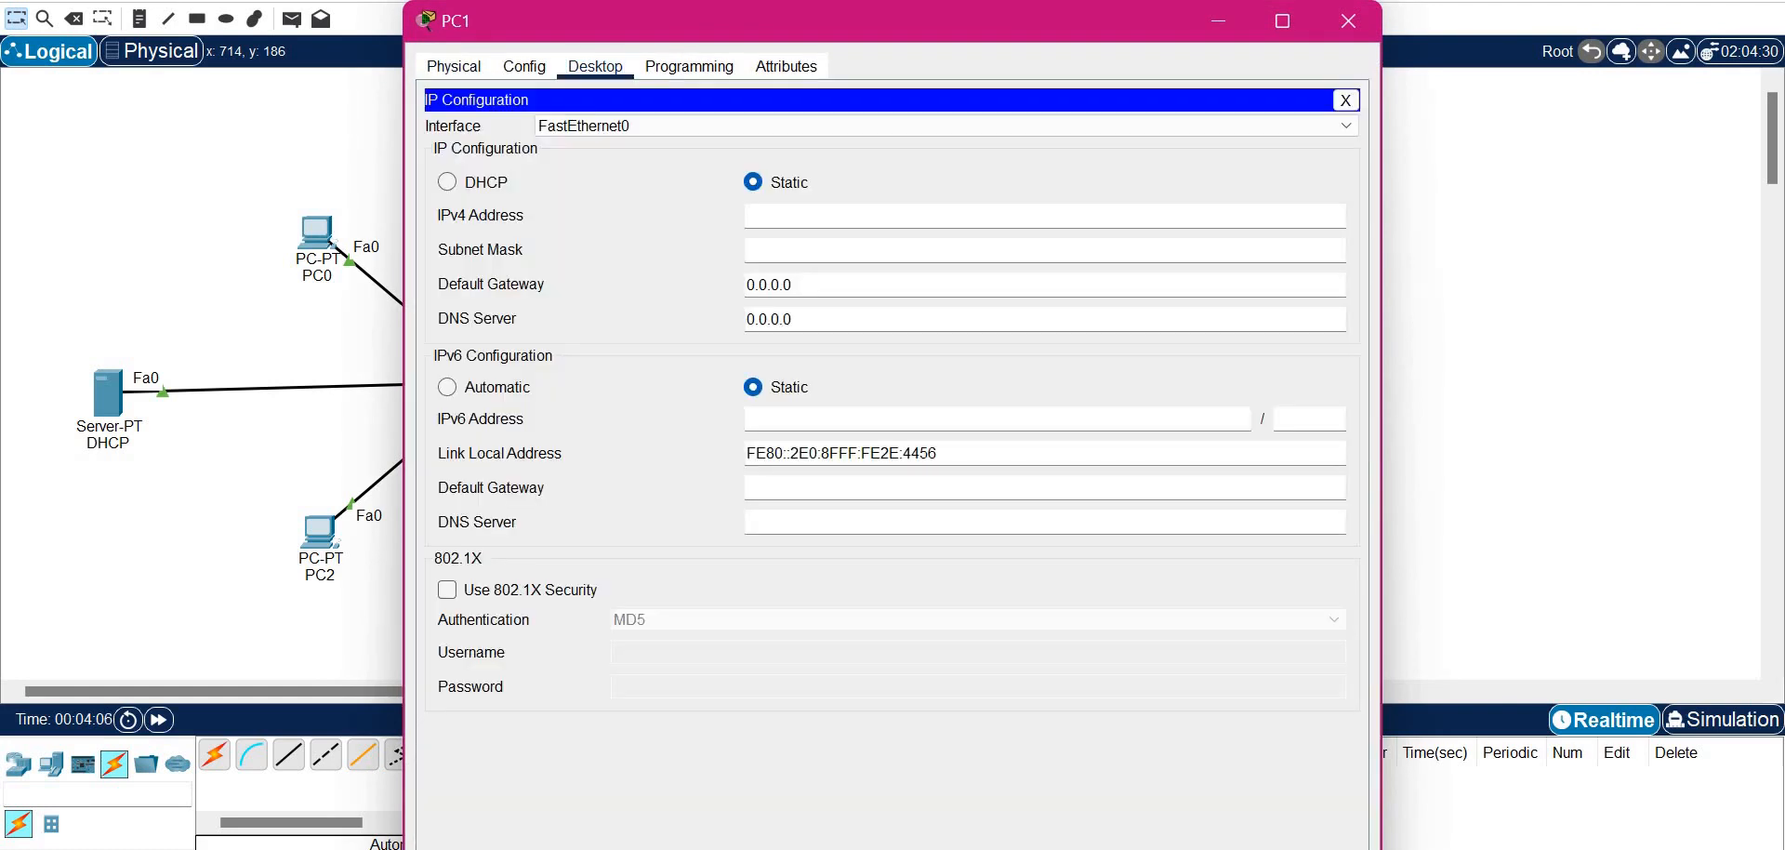
click(447, 181)
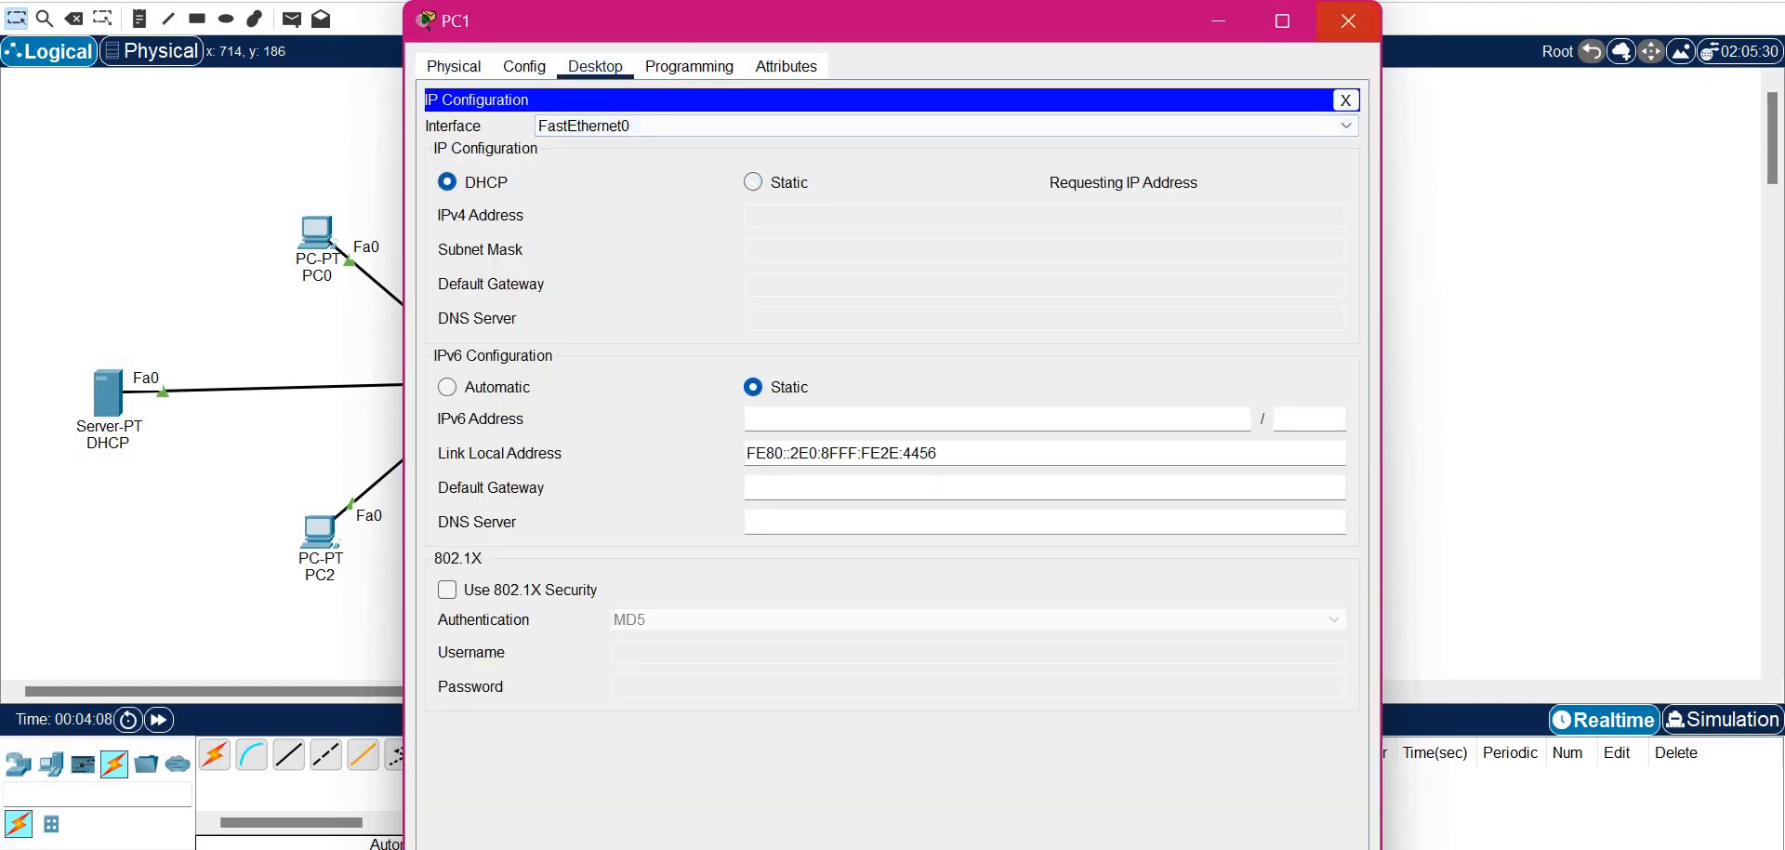
click(1347, 21)
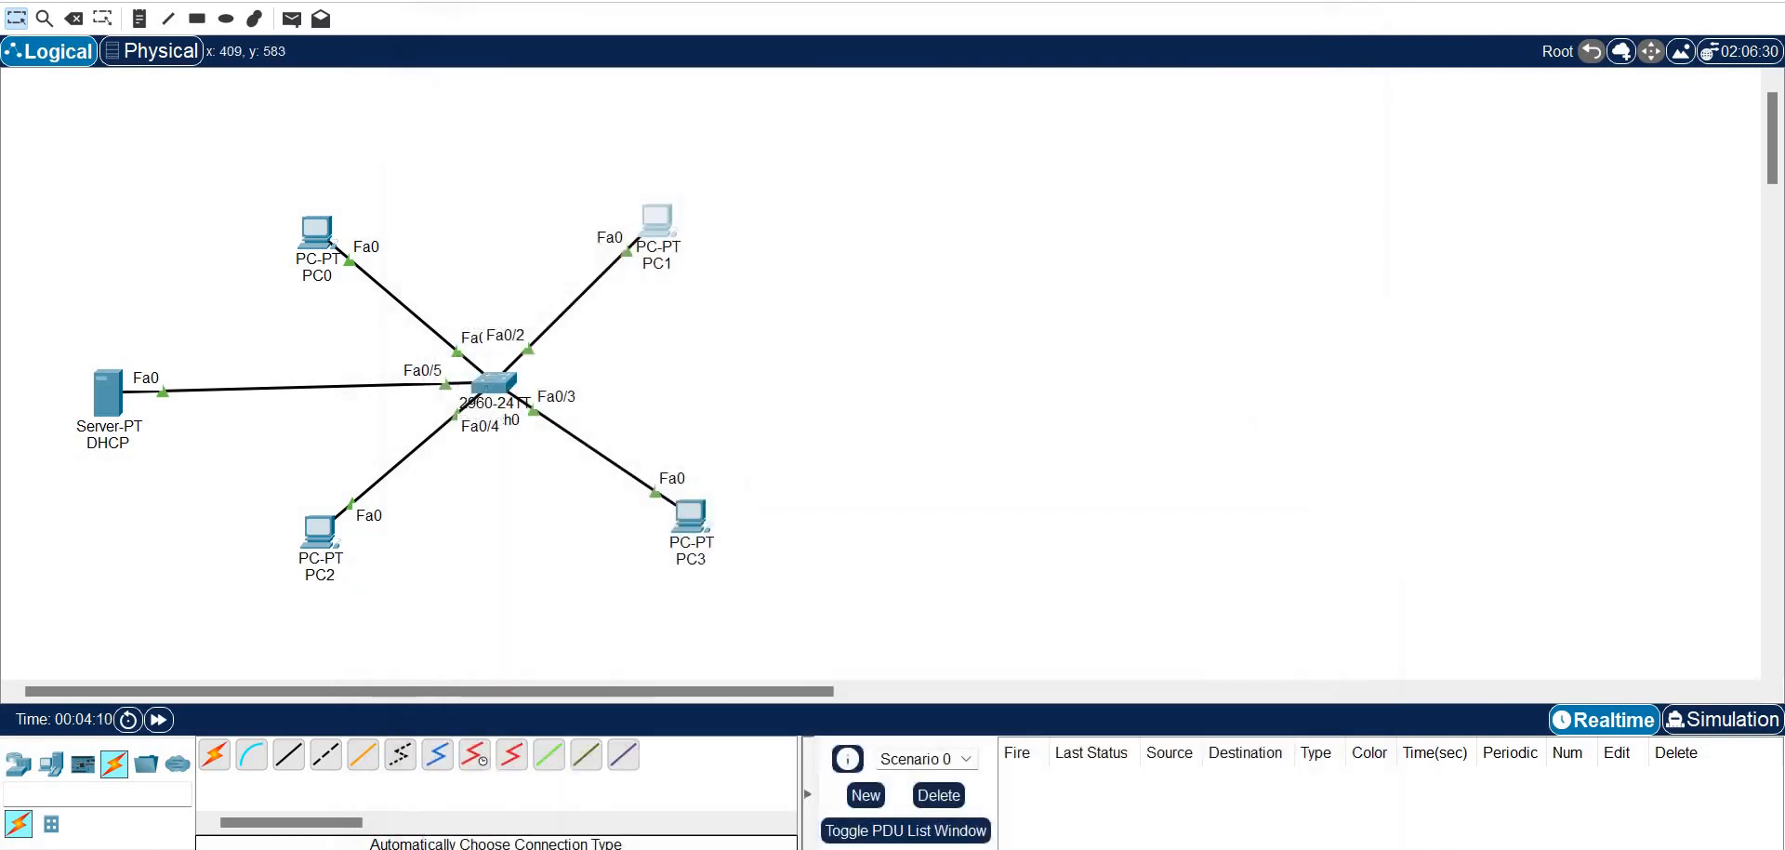
Switch PC2's IPv4 configuration to DHCP and close its window
click(319, 531)
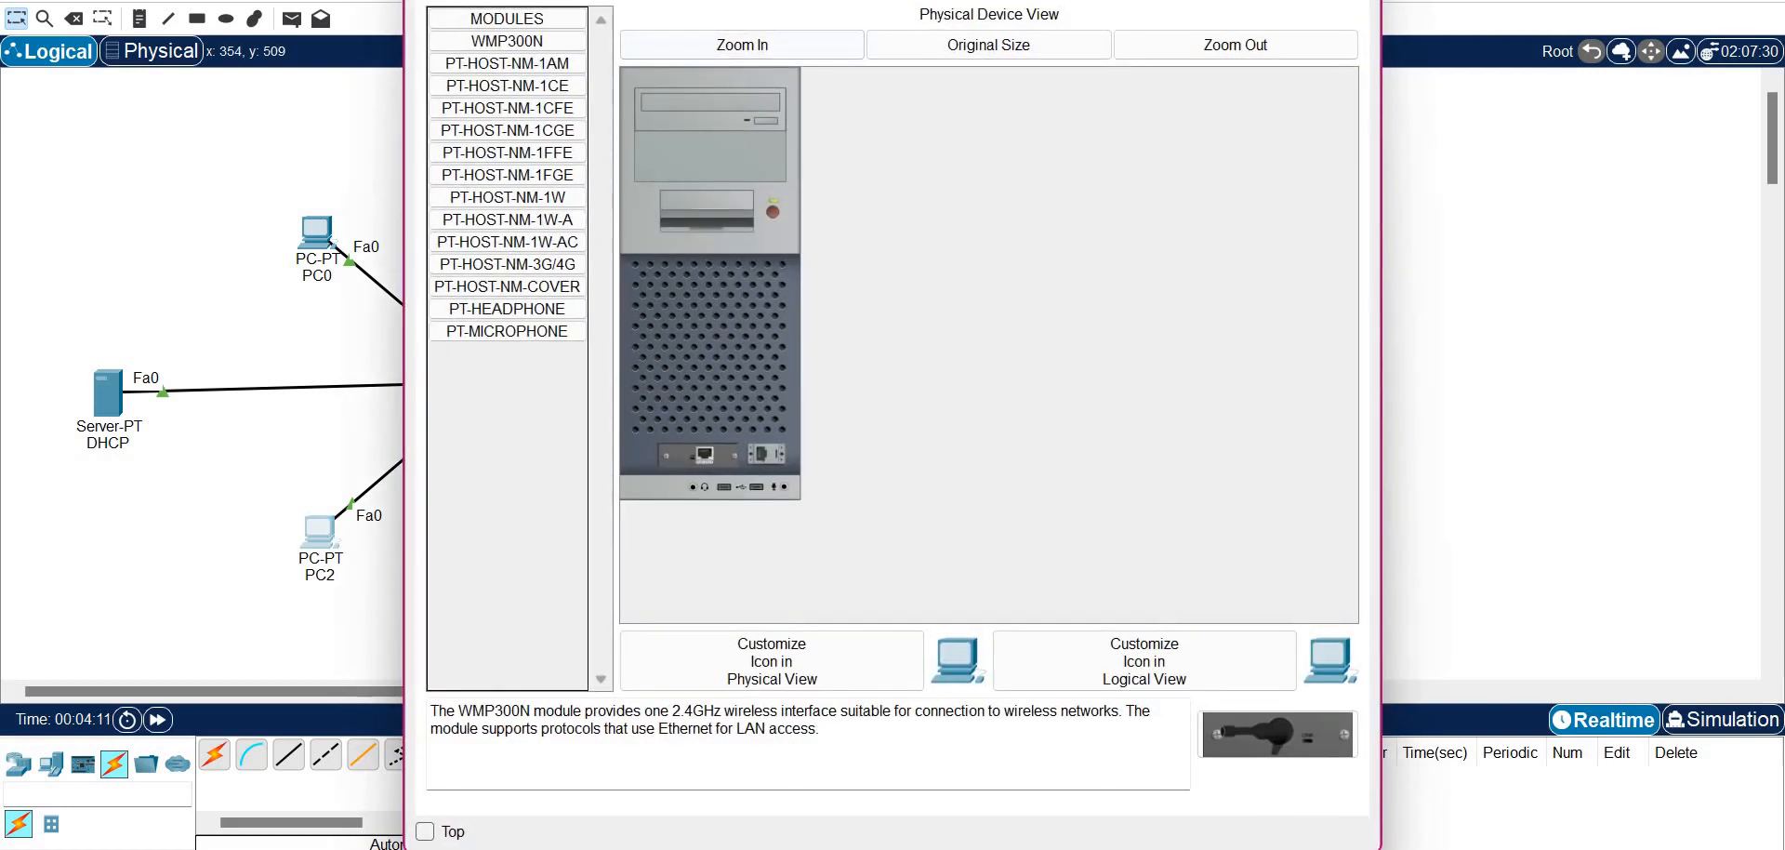
click(581, 2)
click(516, 57)
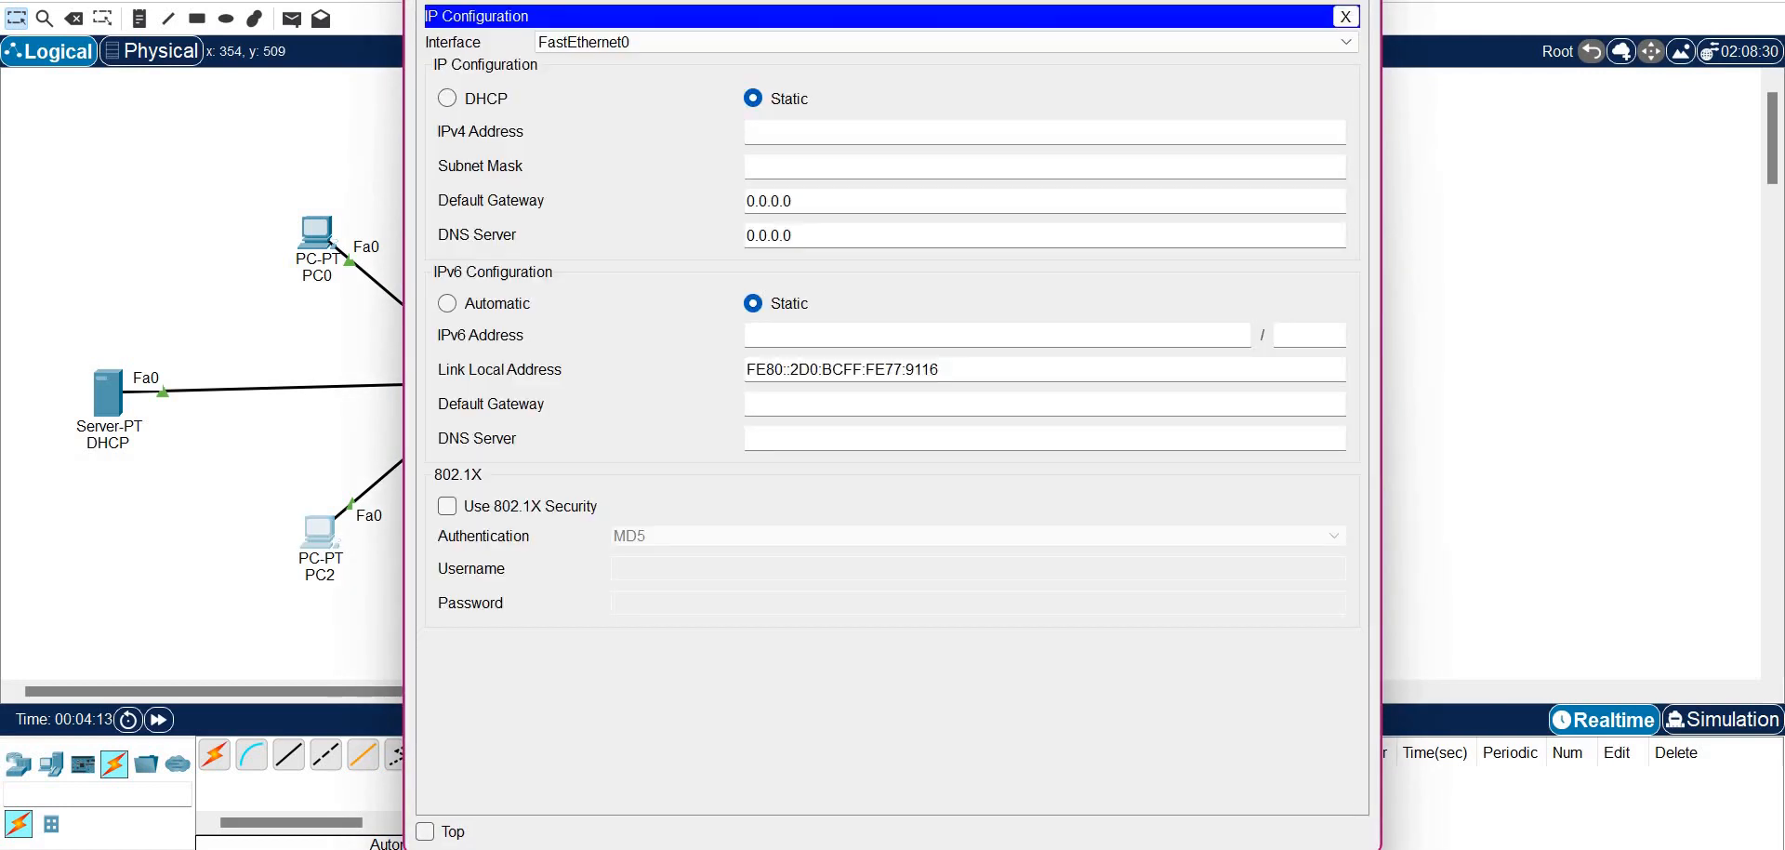
click(447, 99)
click(1357, 3)
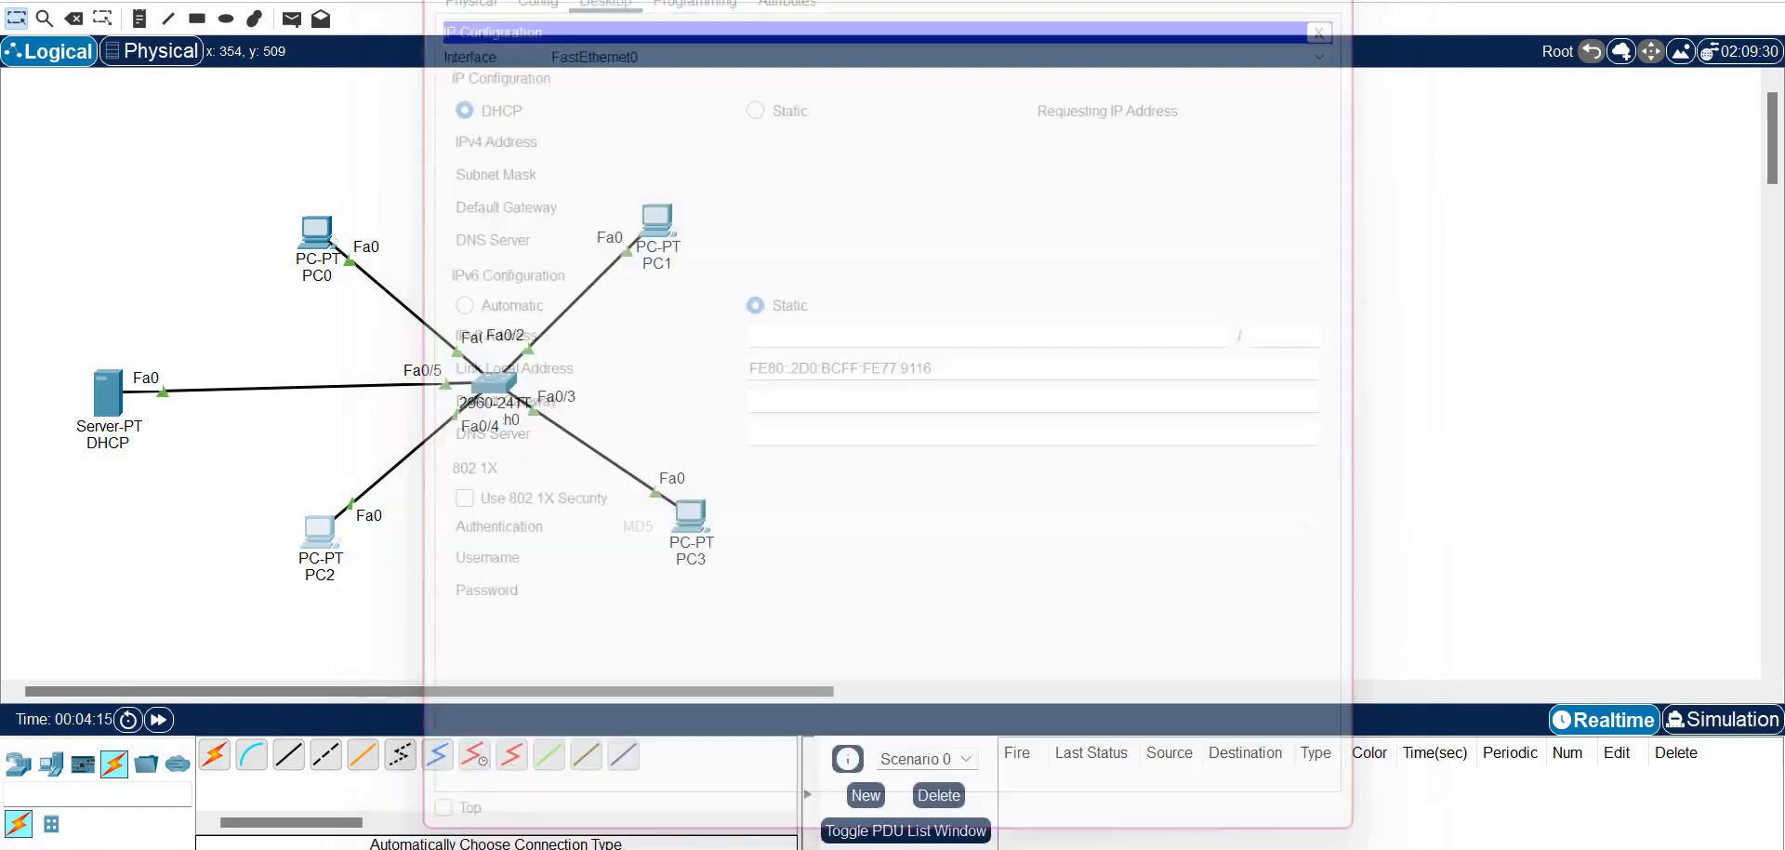
Switch PC3's IPv4 configuration to DHCP and close its window
click(693, 518)
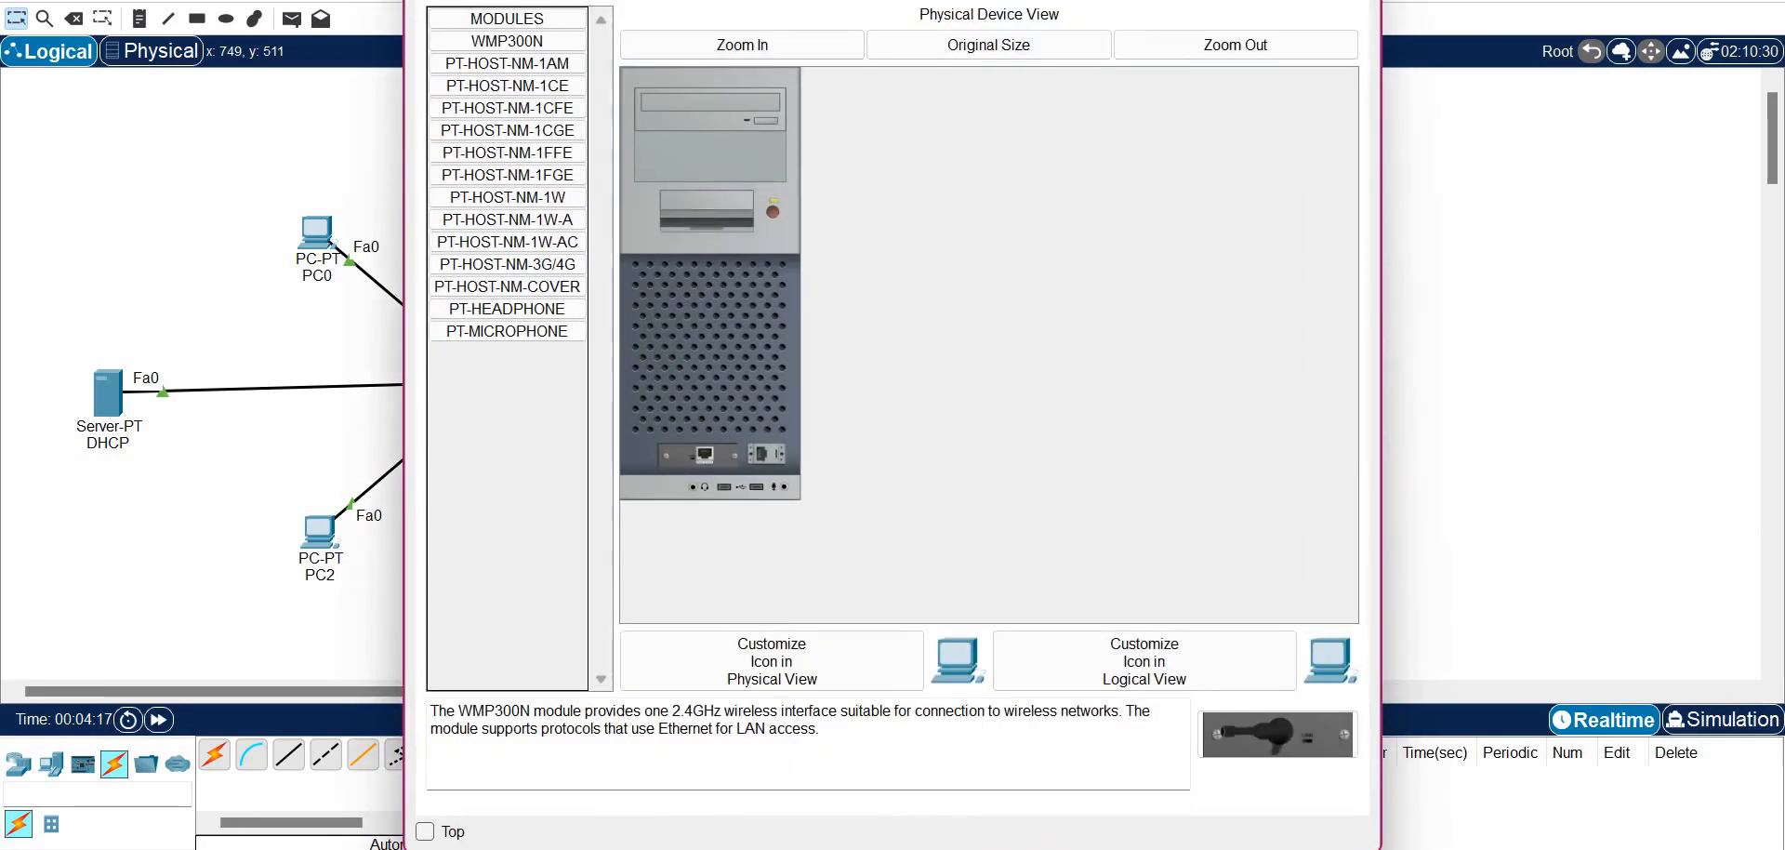
click(581, 2)
click(516, 58)
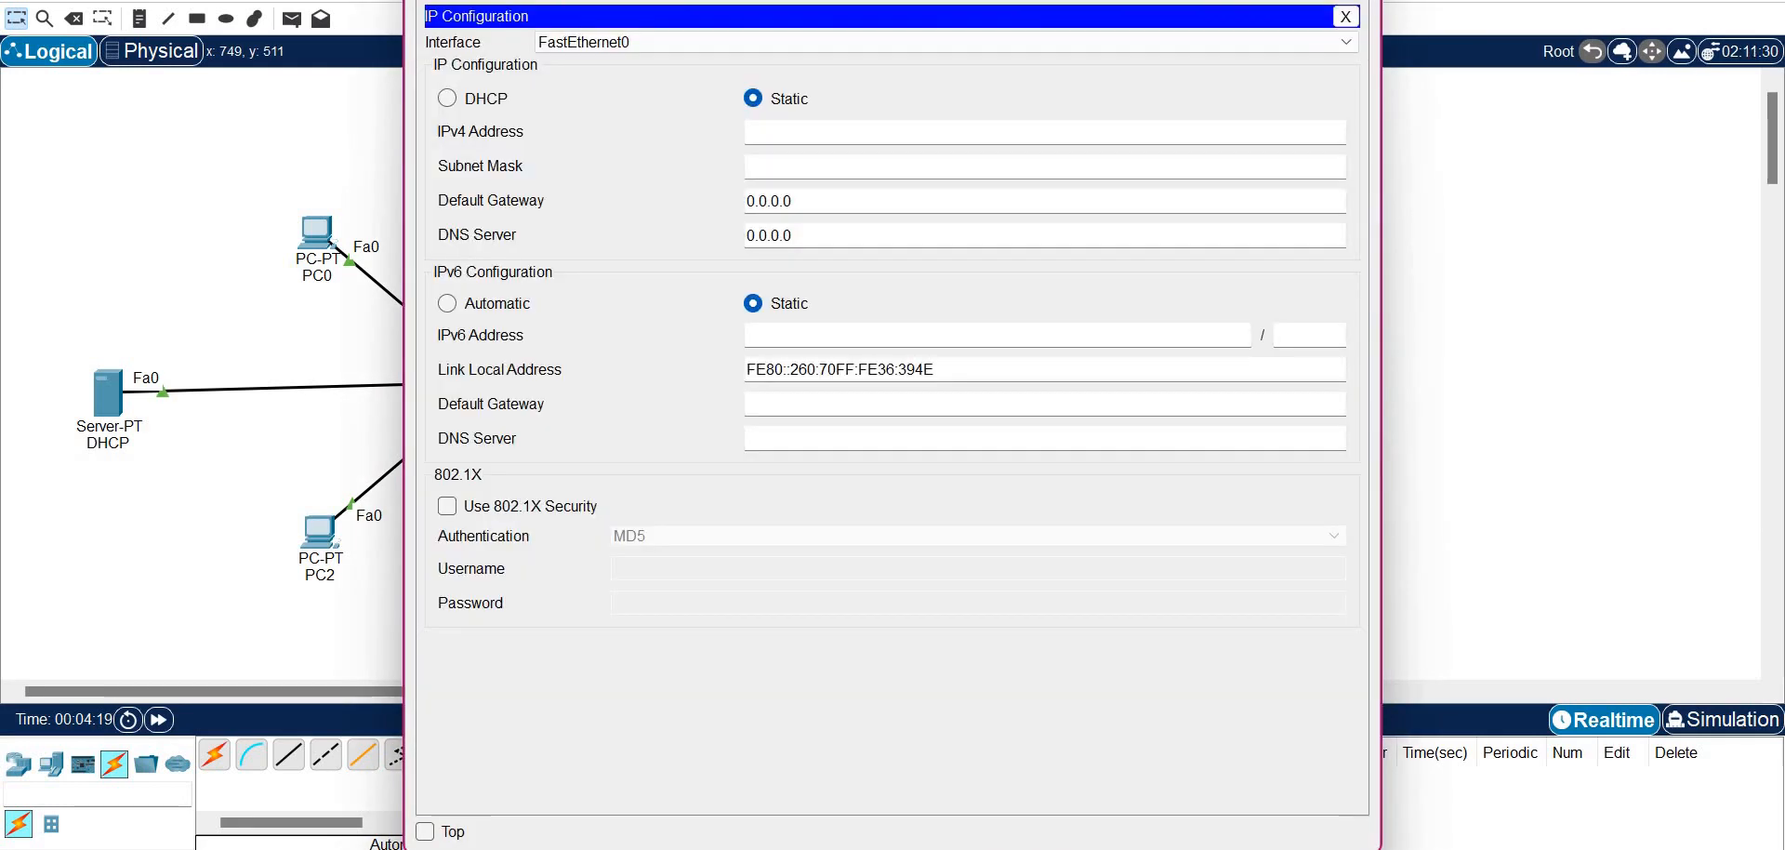
click(448, 98)
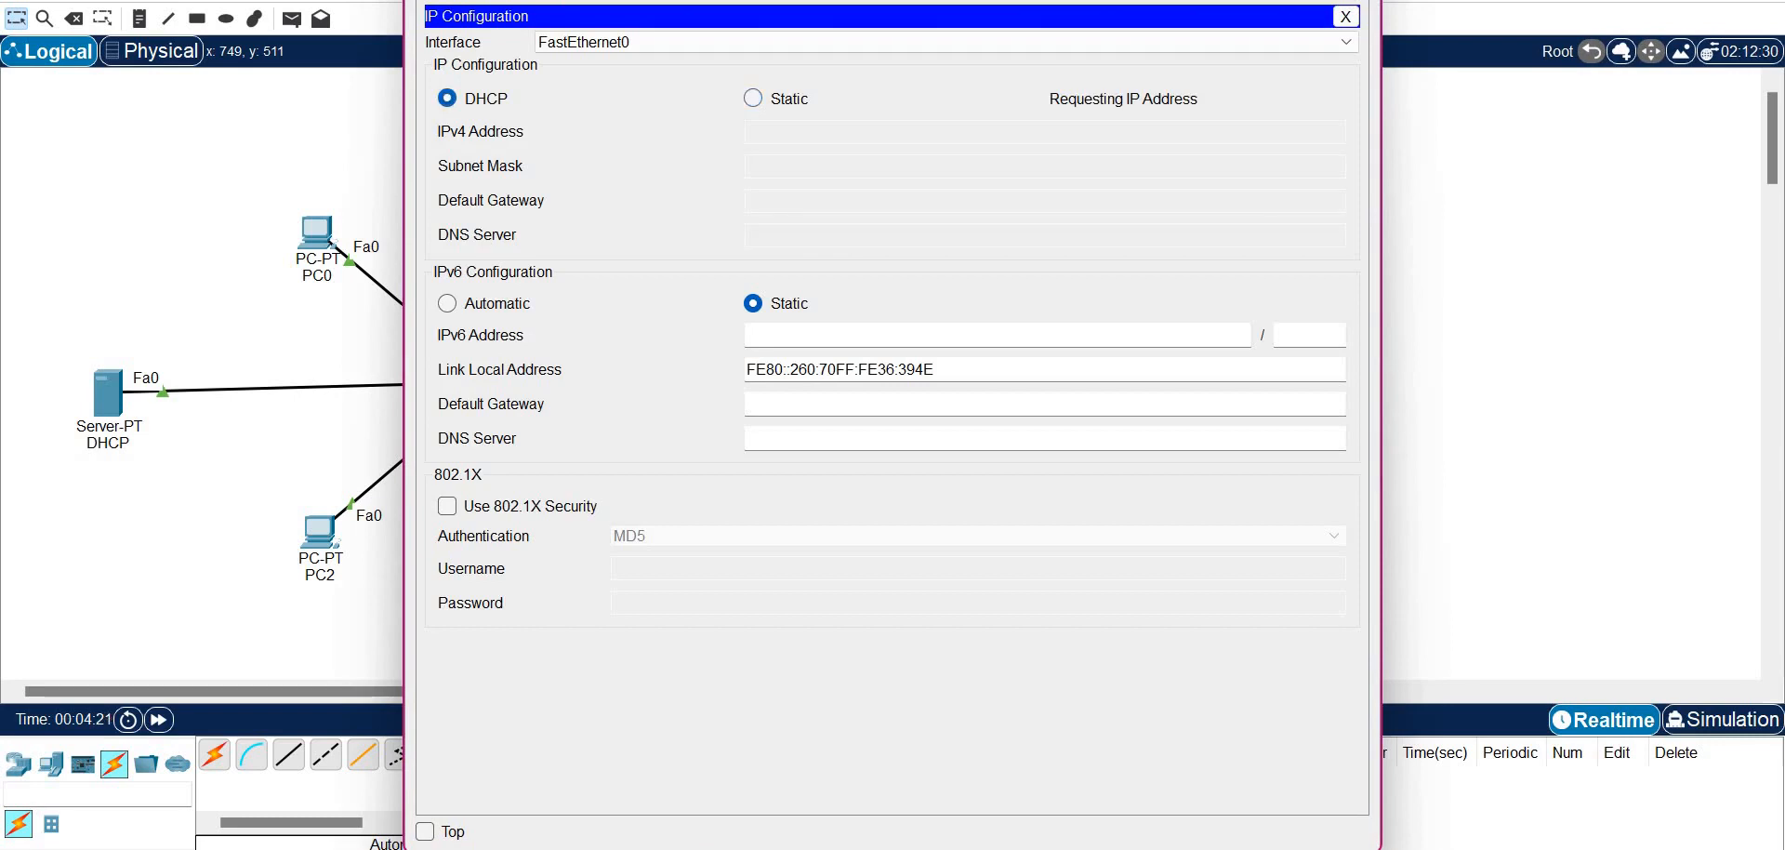
click(1356, 2)
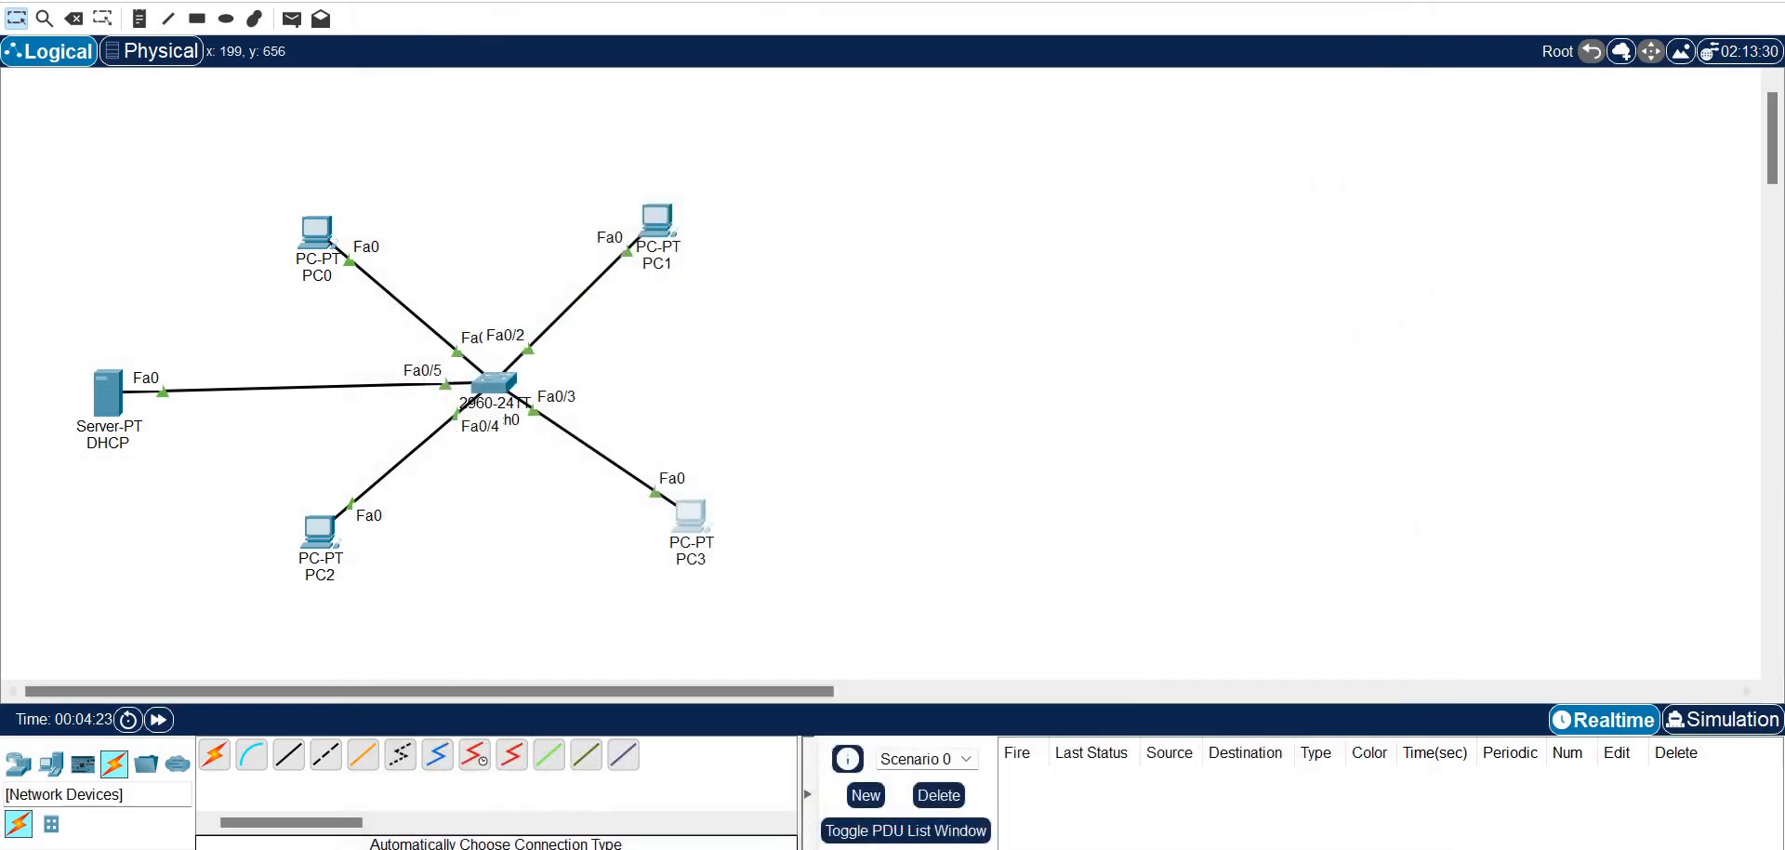
Add a second Server-PT to the workspace above the switch, between PC0 and PC1
click(52, 765)
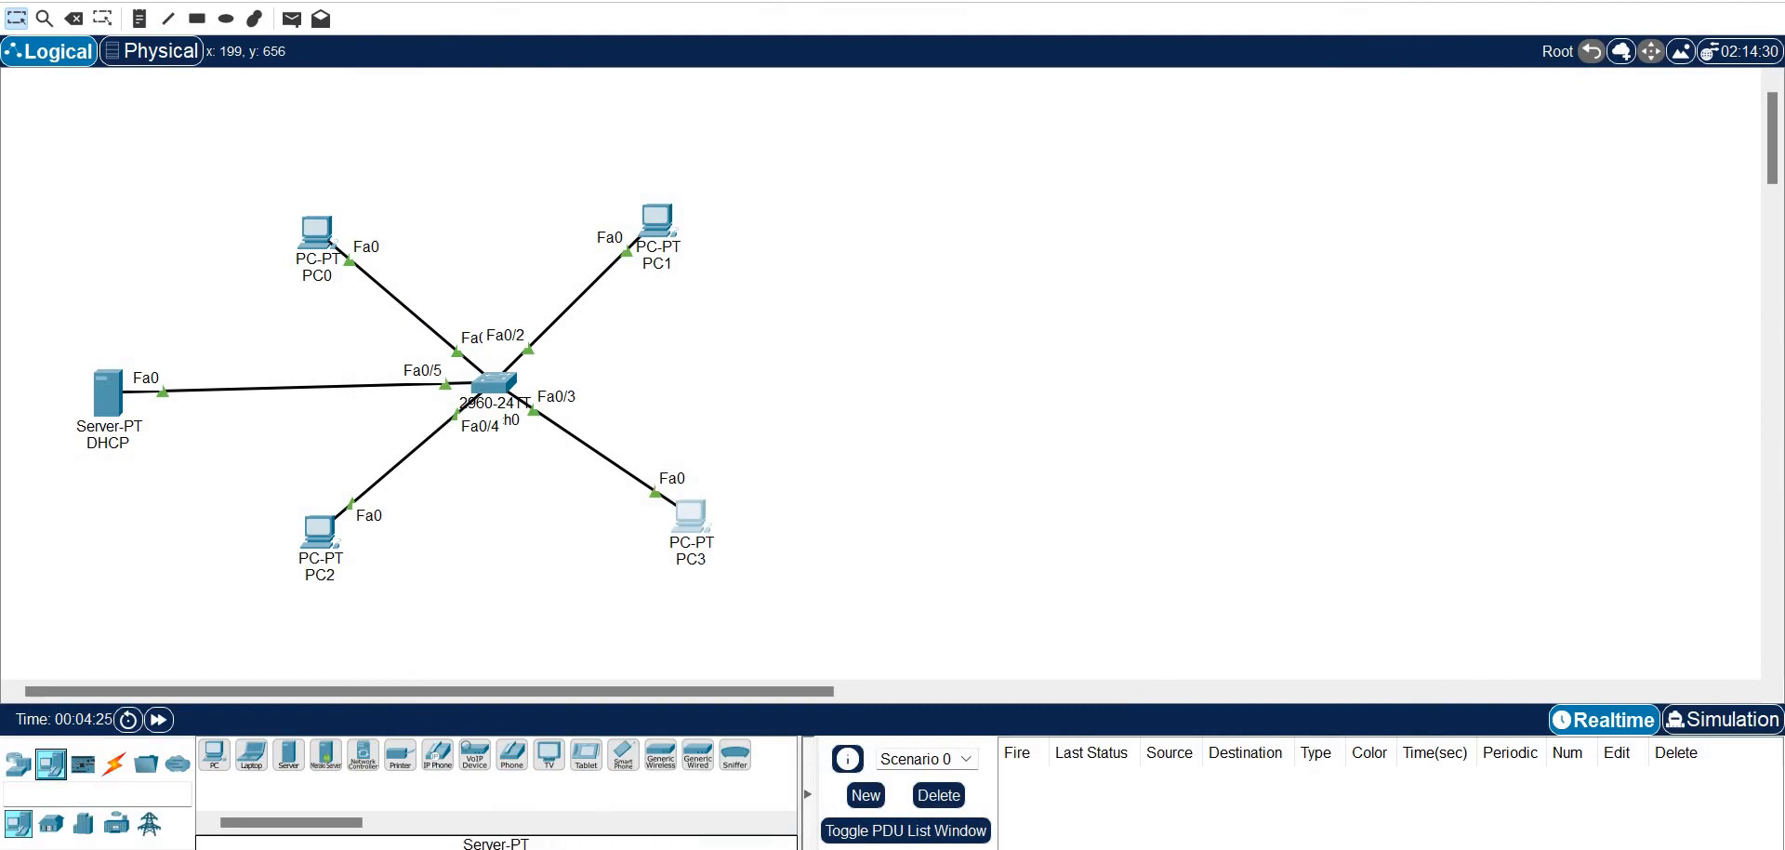
click(288, 754)
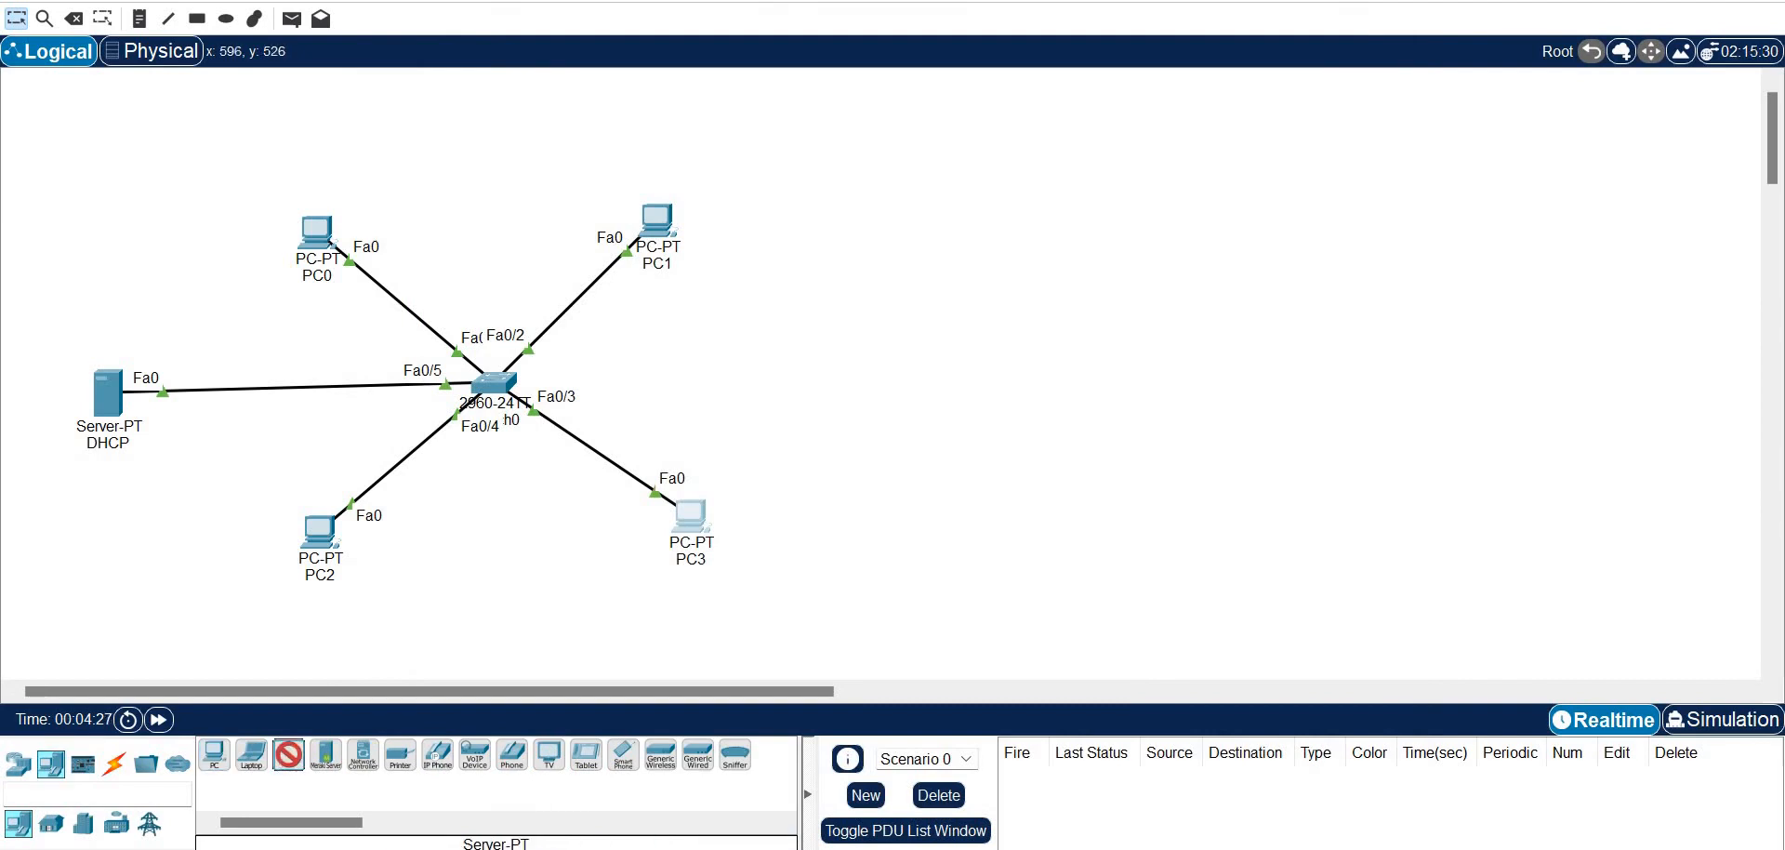
click(483, 107)
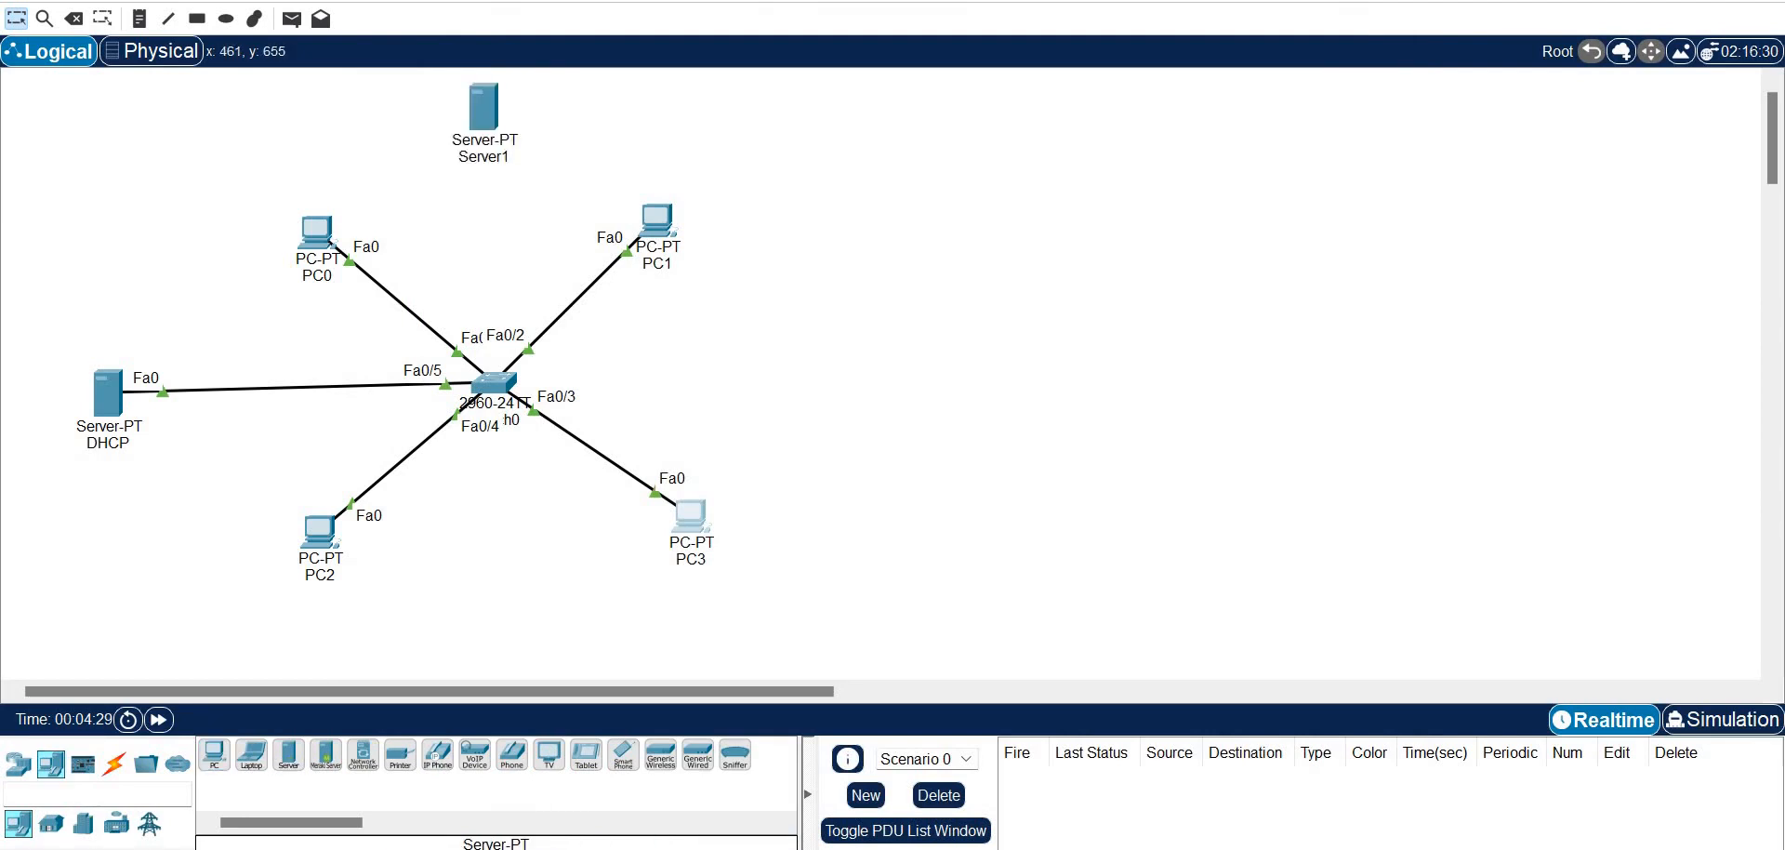
Connect the 2960 switch to Server1 with an automatically chosen cable
click(114, 764)
click(214, 754)
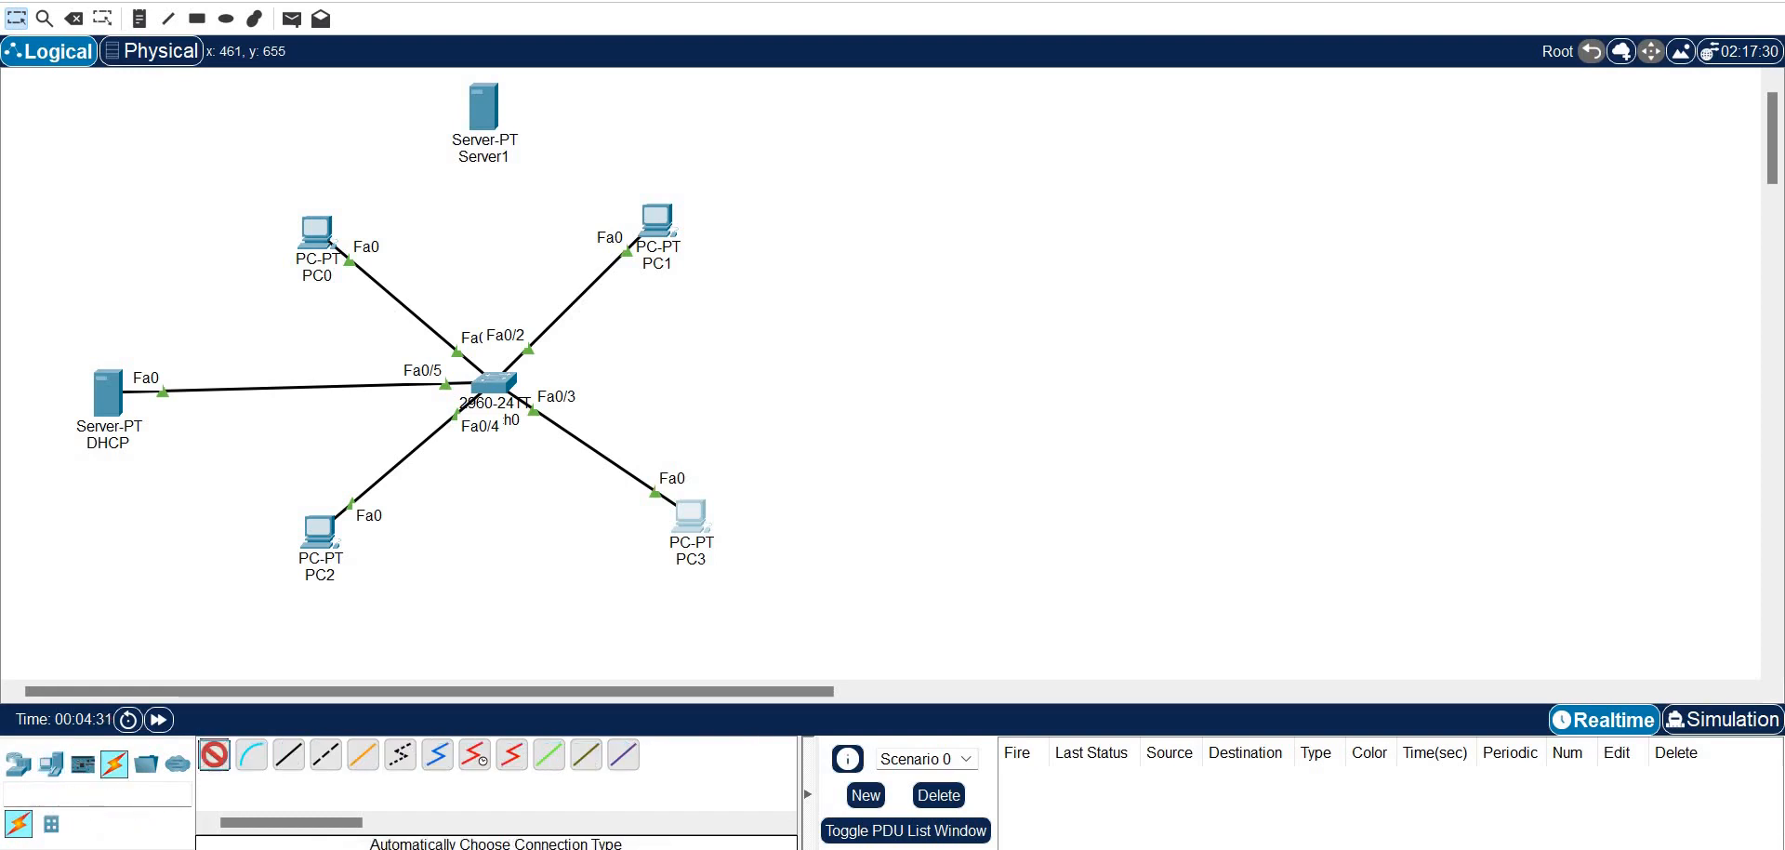
click(493, 383)
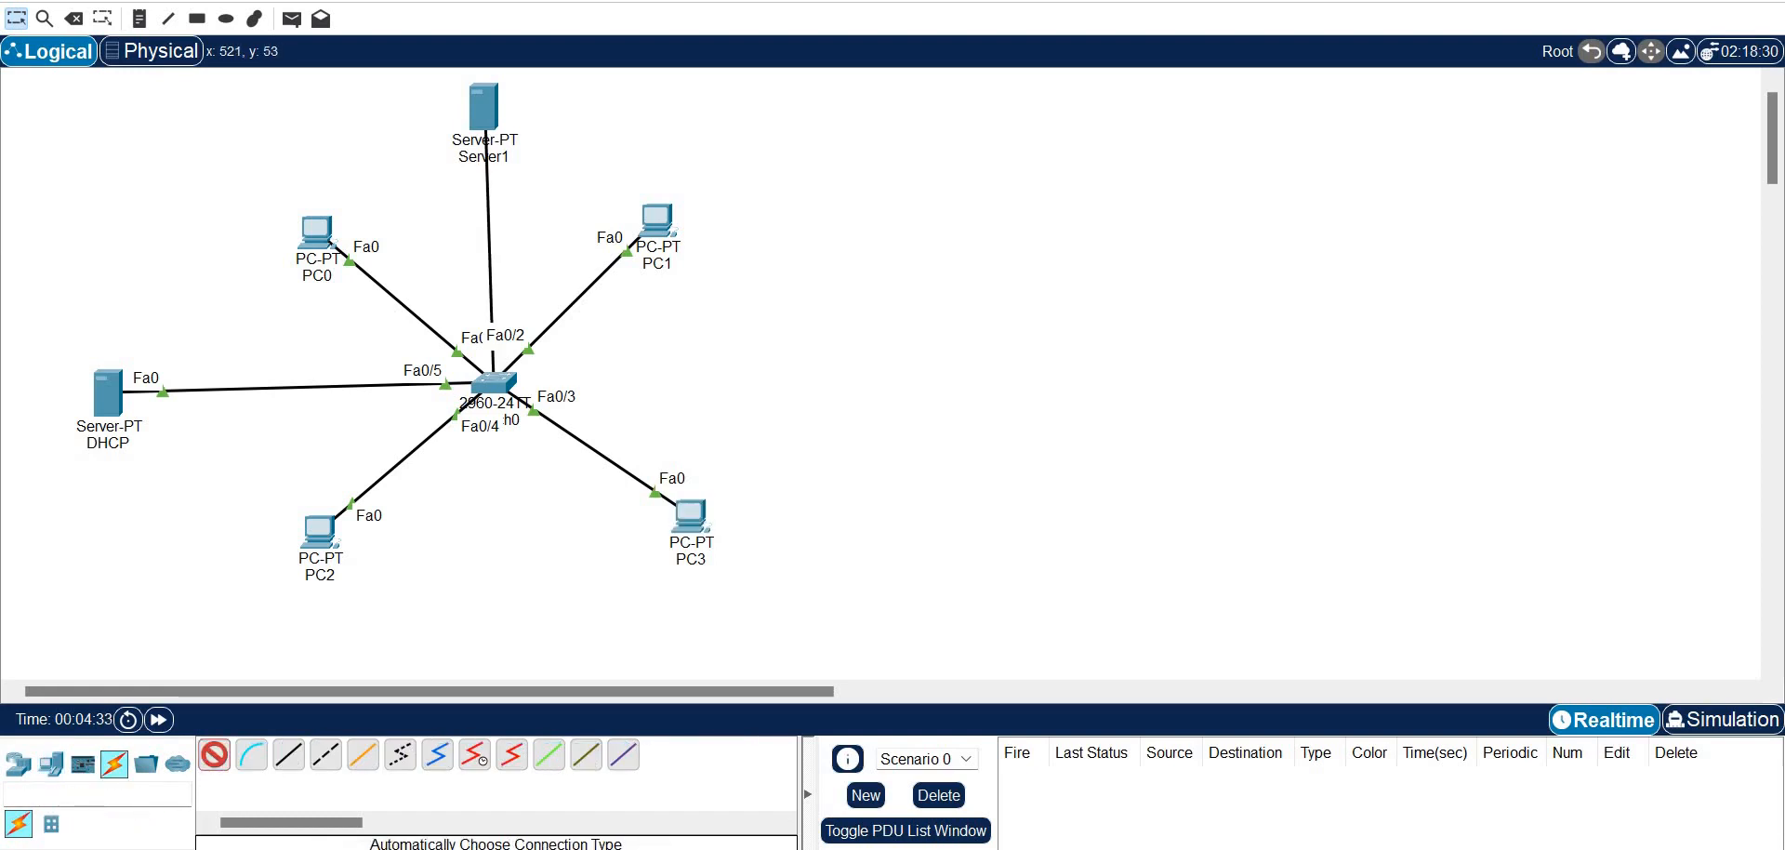
click(483, 109)
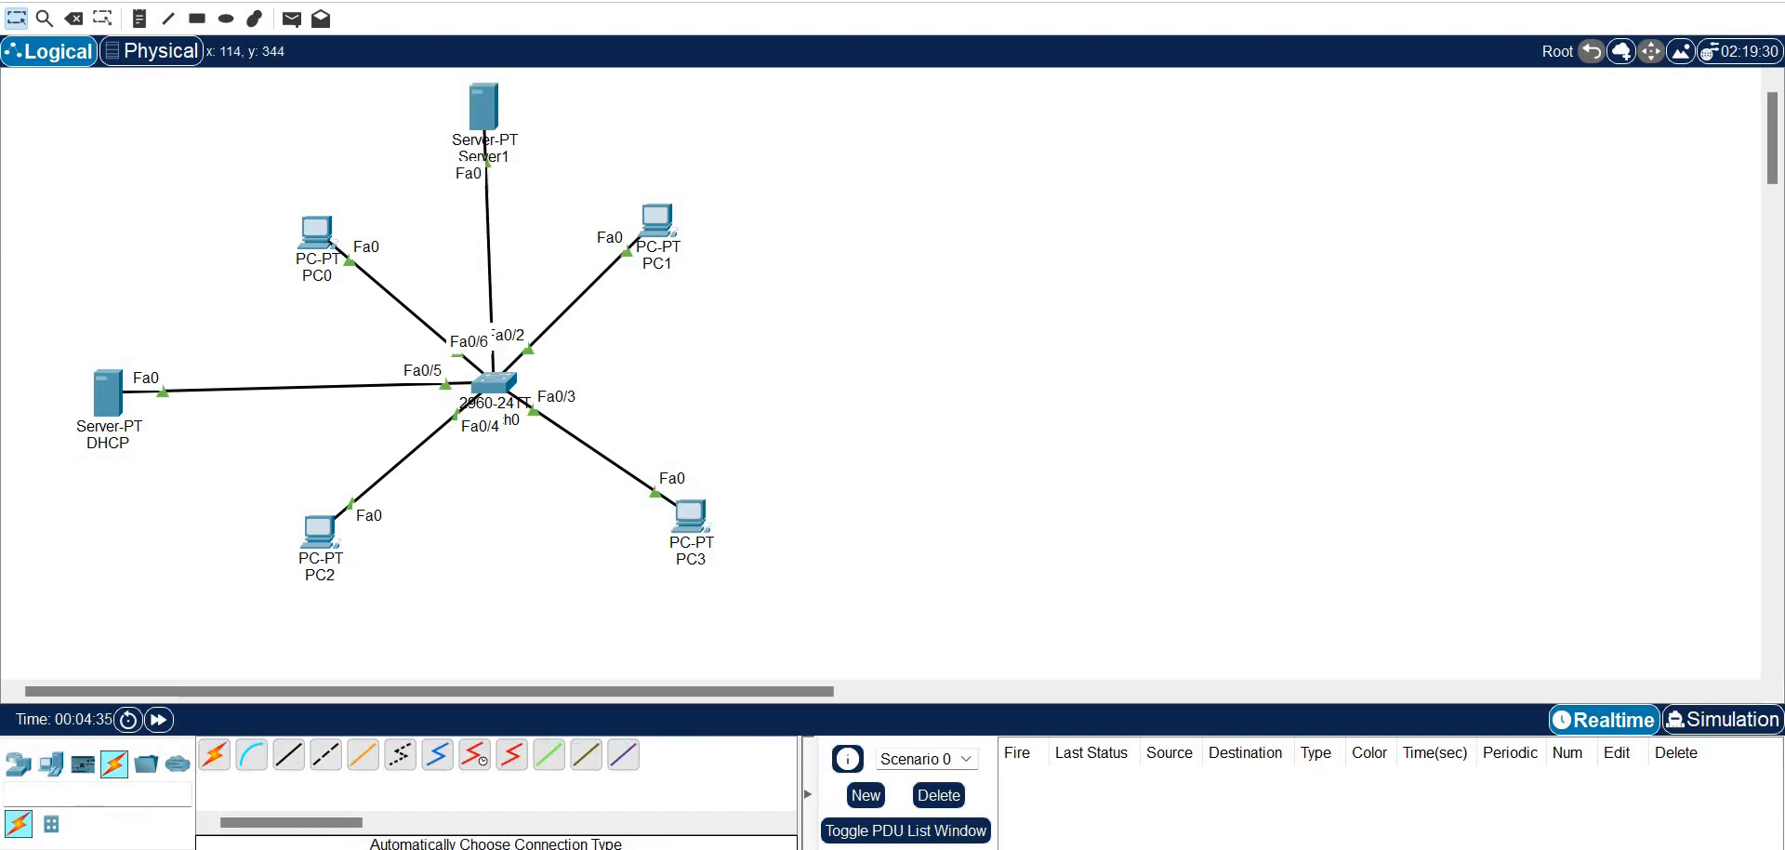
Give Server1 the static IPv4 address 192.168.1.251 with subnet mask 255.255.255.0
mouse_move(106, 387)
click(483, 107)
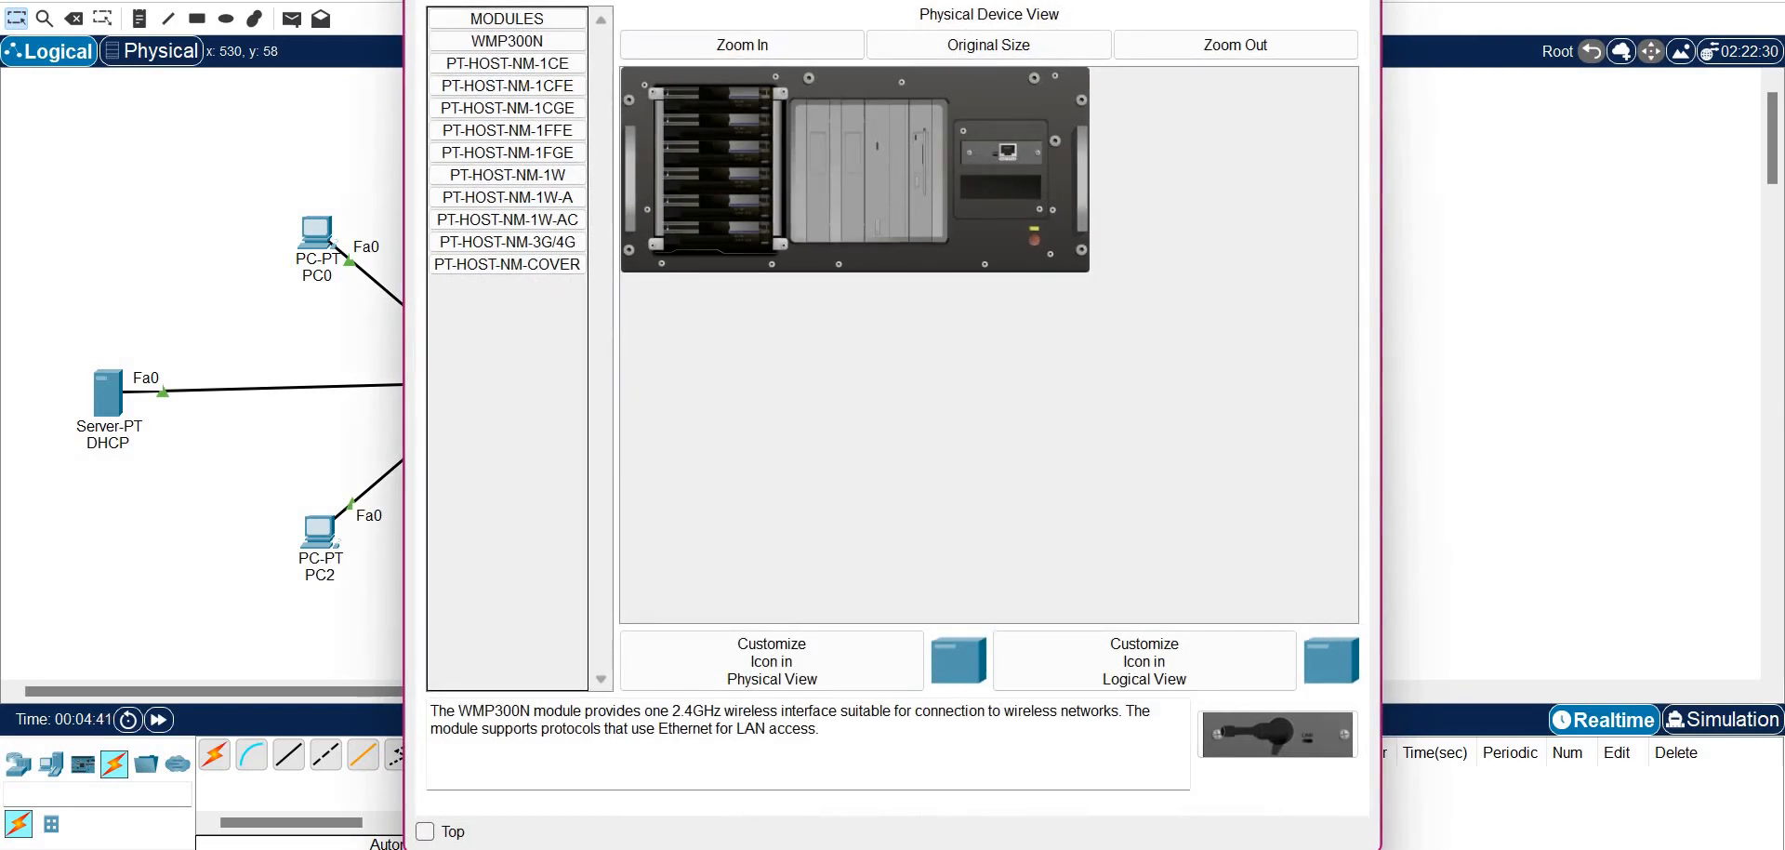
click(664, 1)
click(517, 60)
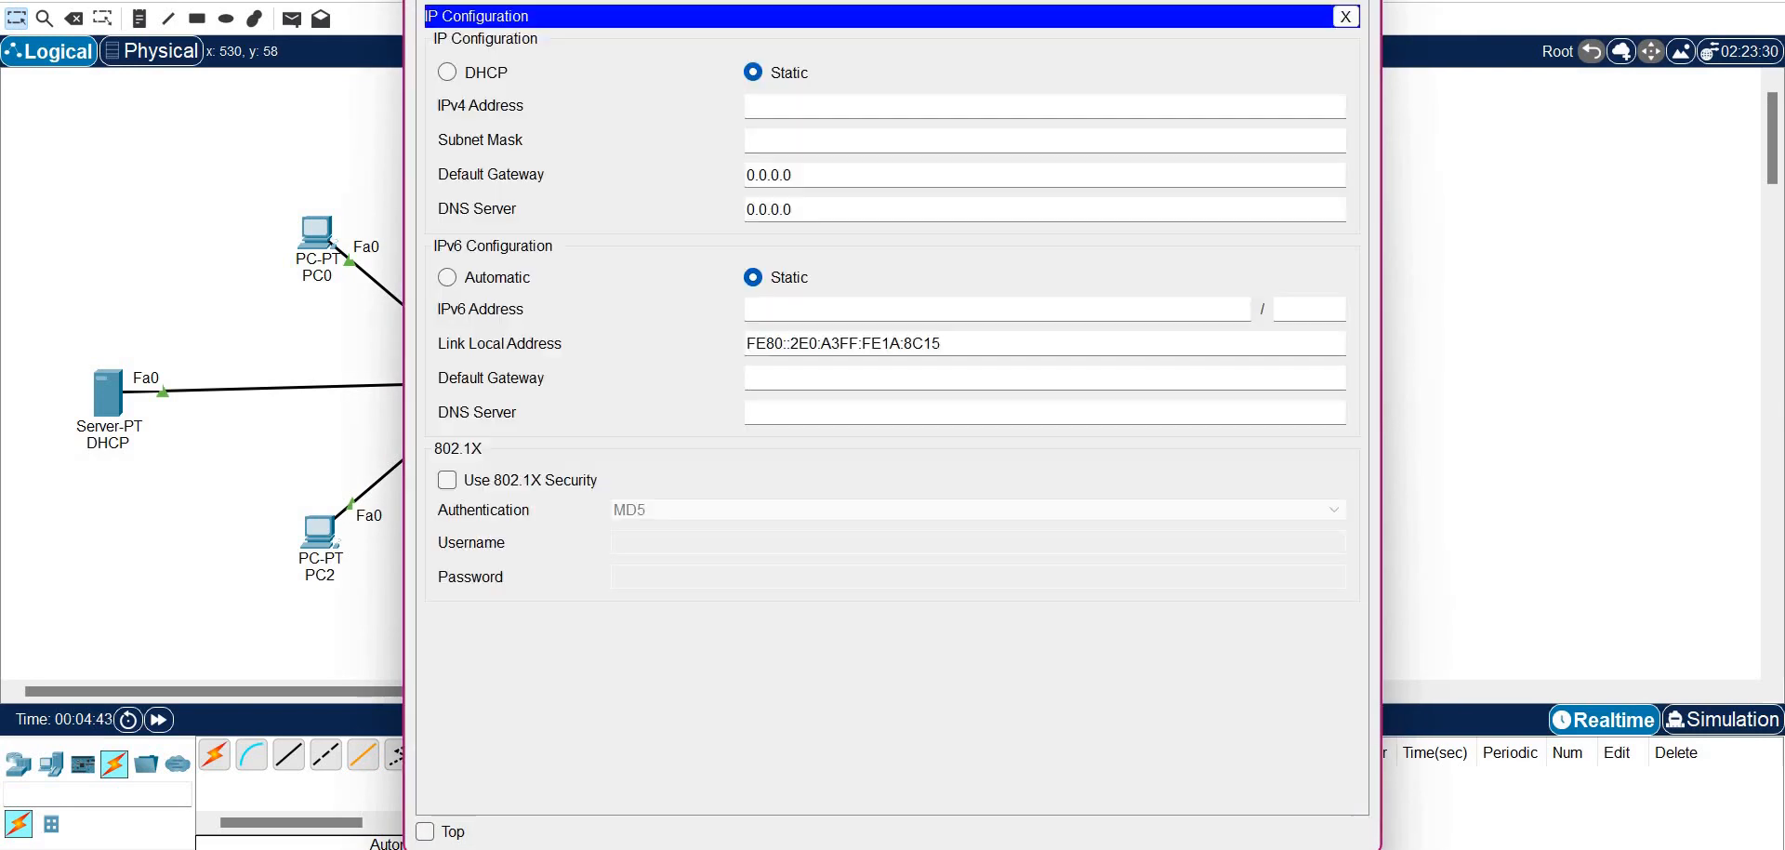
text(192.1)
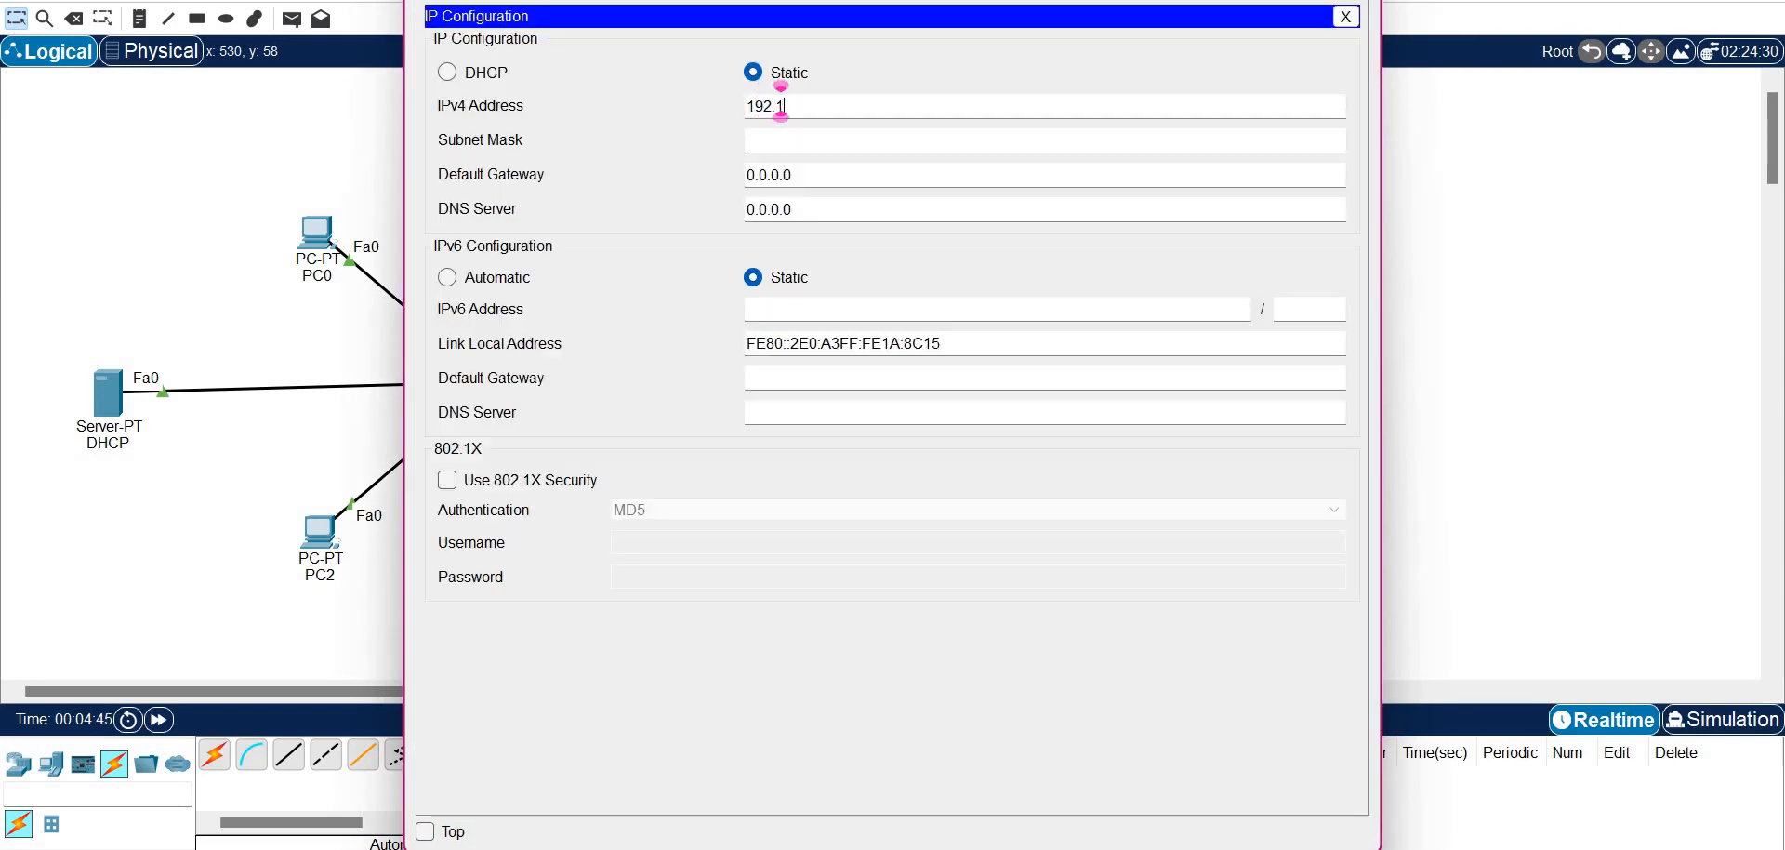
text(68.1.251)
key(Tab)
key(Tab)
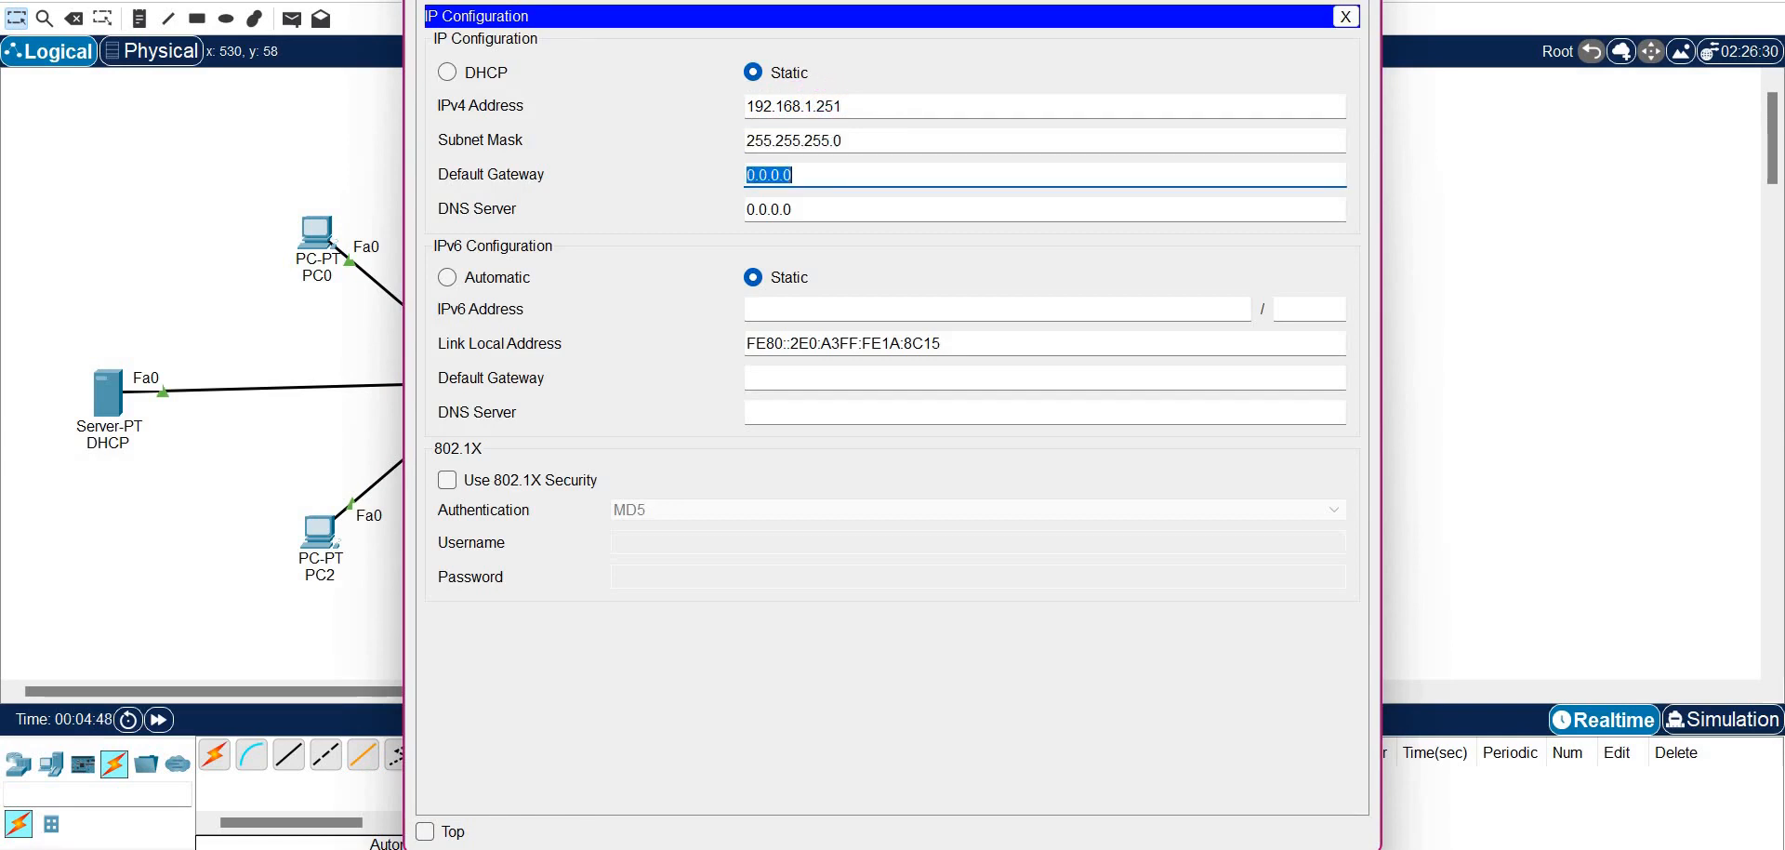
Set Server1's default gateway to 192.168.1.254 and its DNS server to 192.168.1.253, and close the IP configuration
text(192.168.1.254)
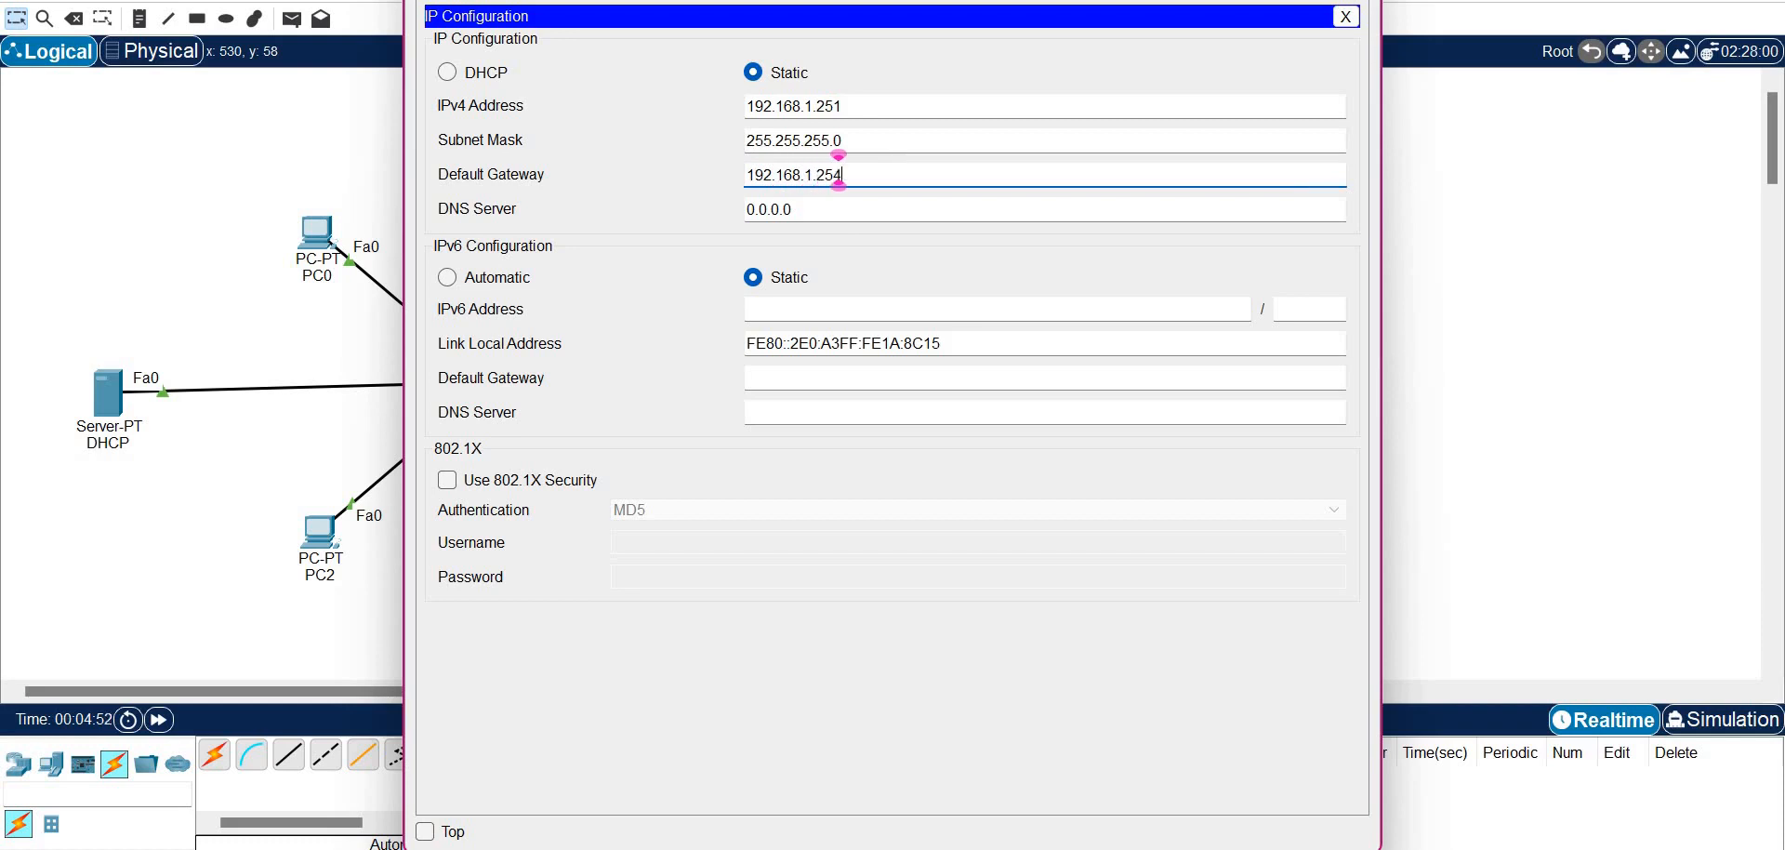
key(Tab)
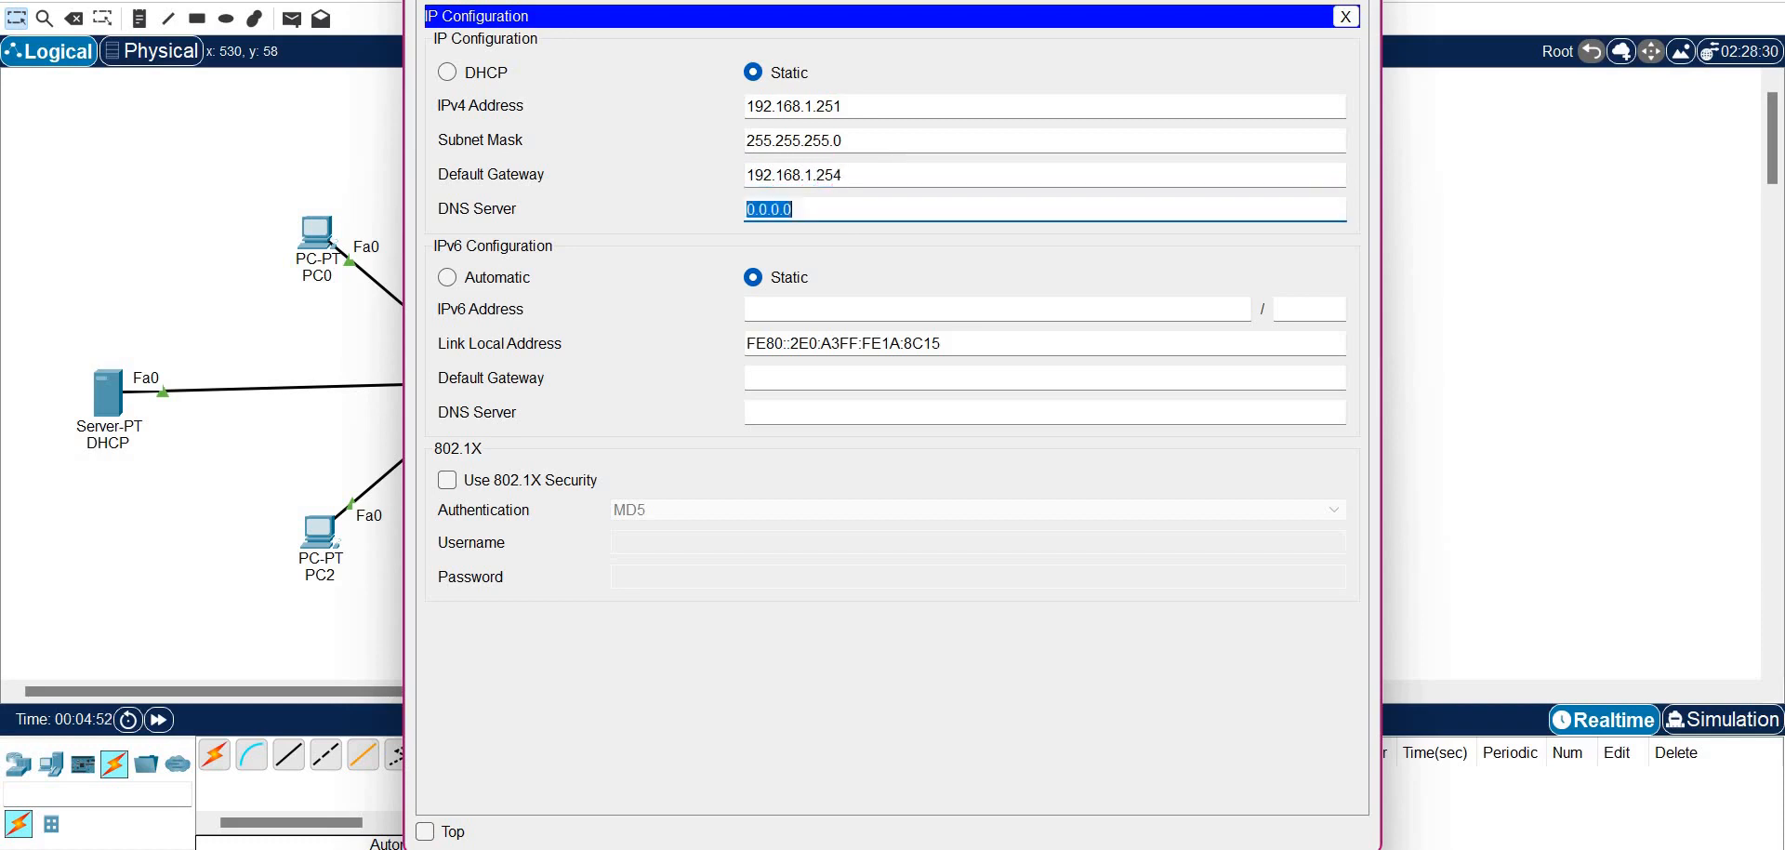
text(192.168.1.253)
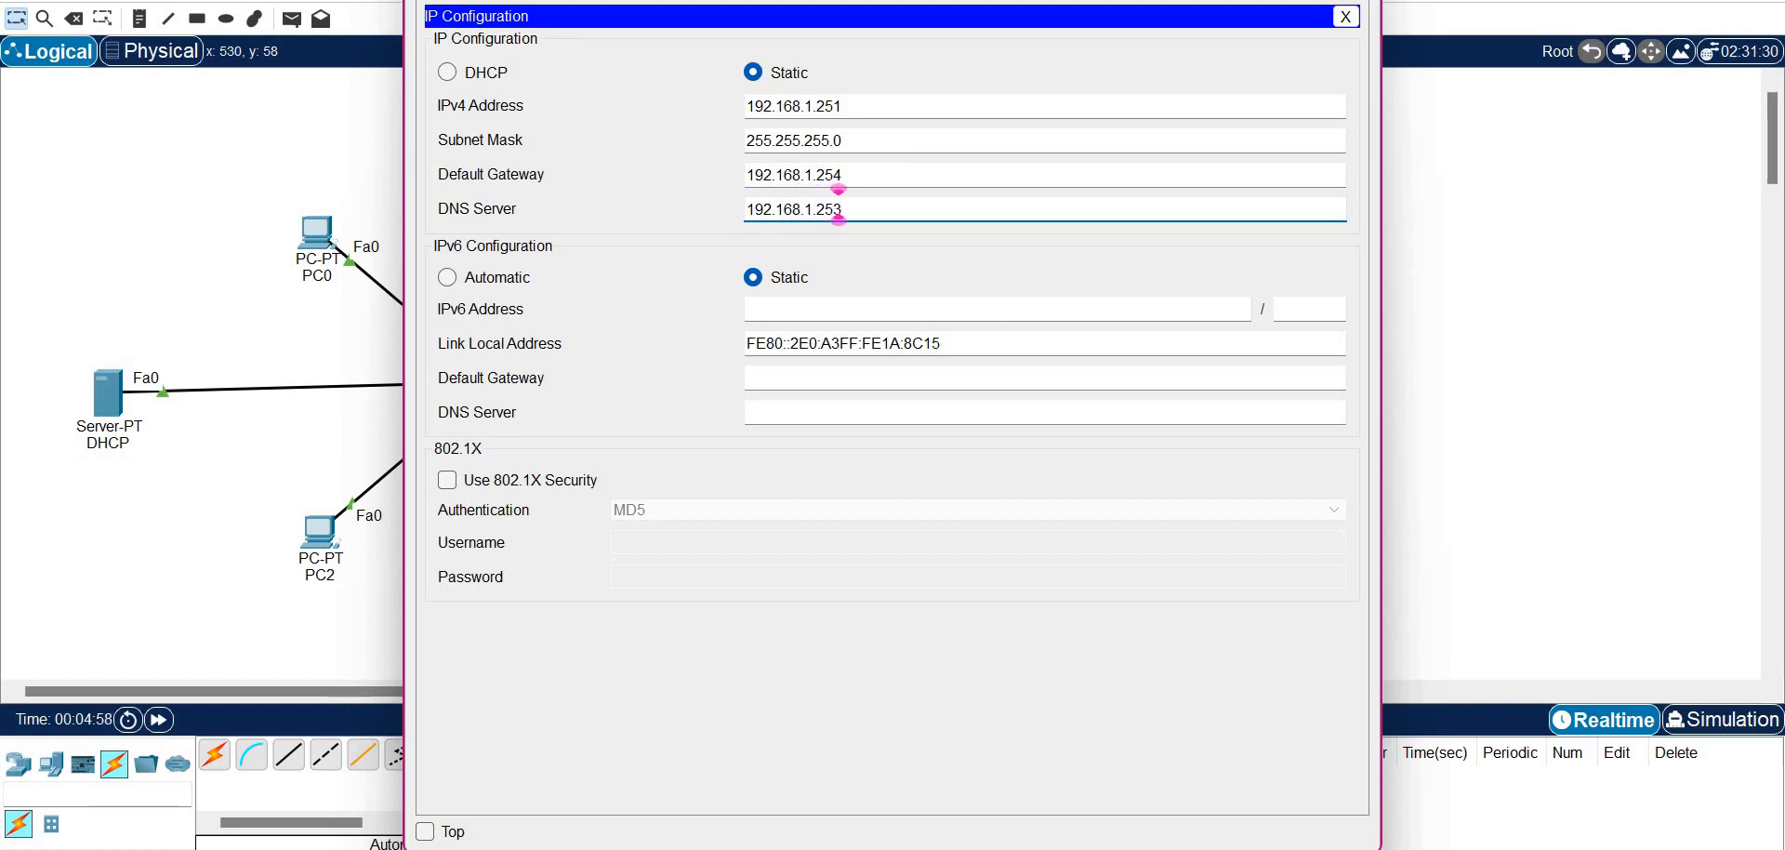
click(1346, 16)
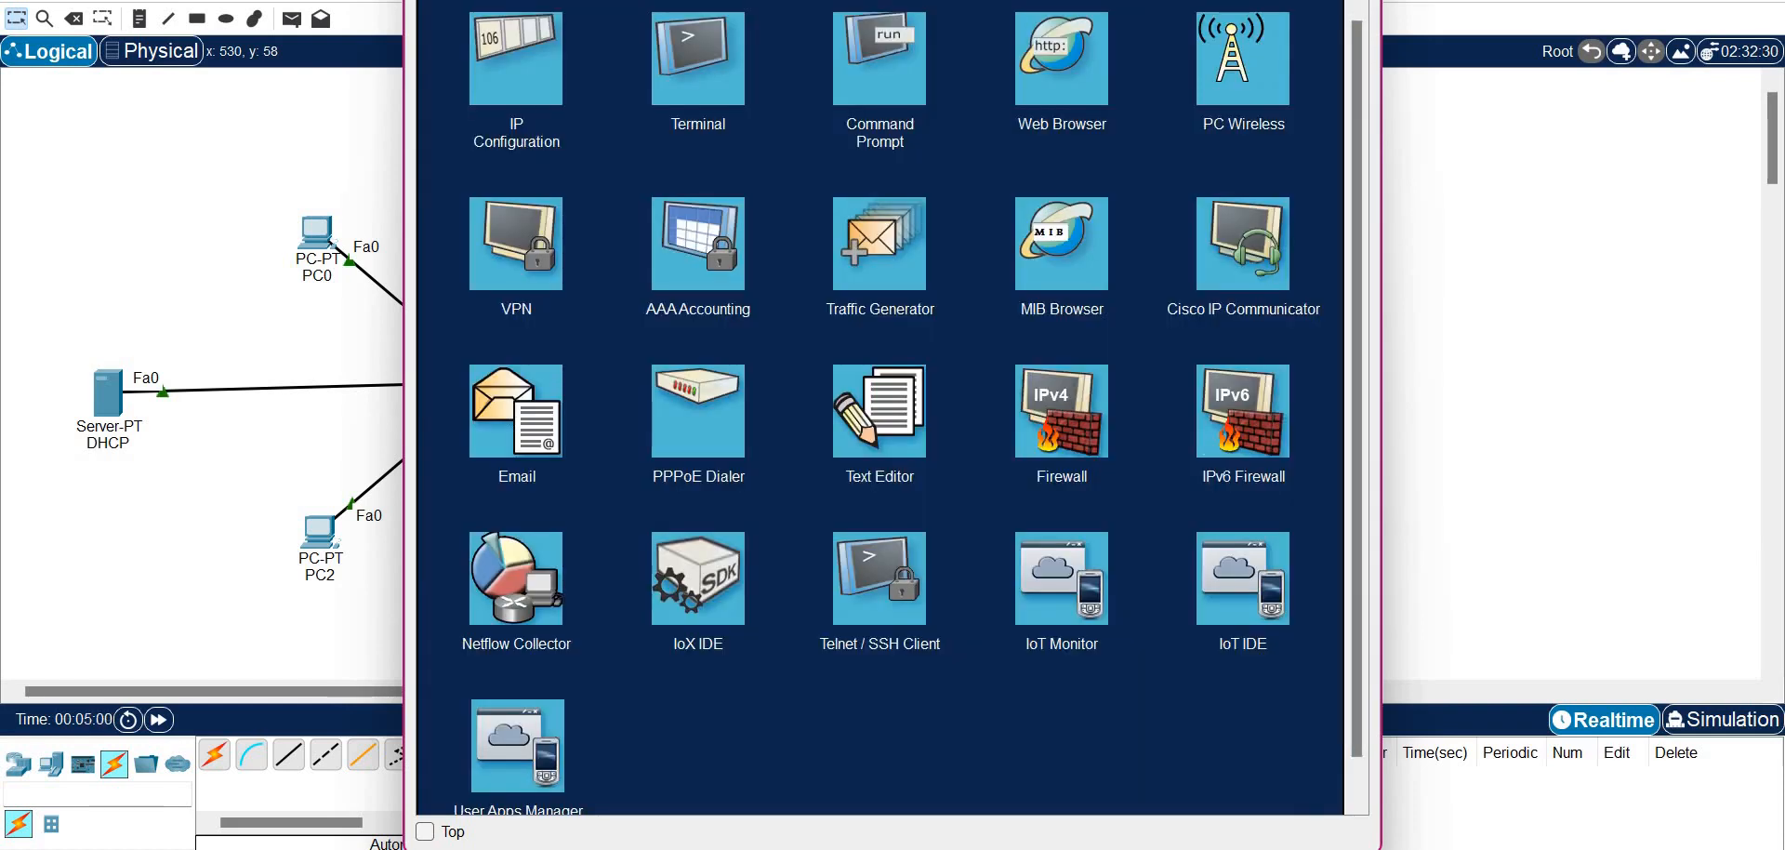
Open the index.html page of Server1's HTTP service for editing
click(585, 2)
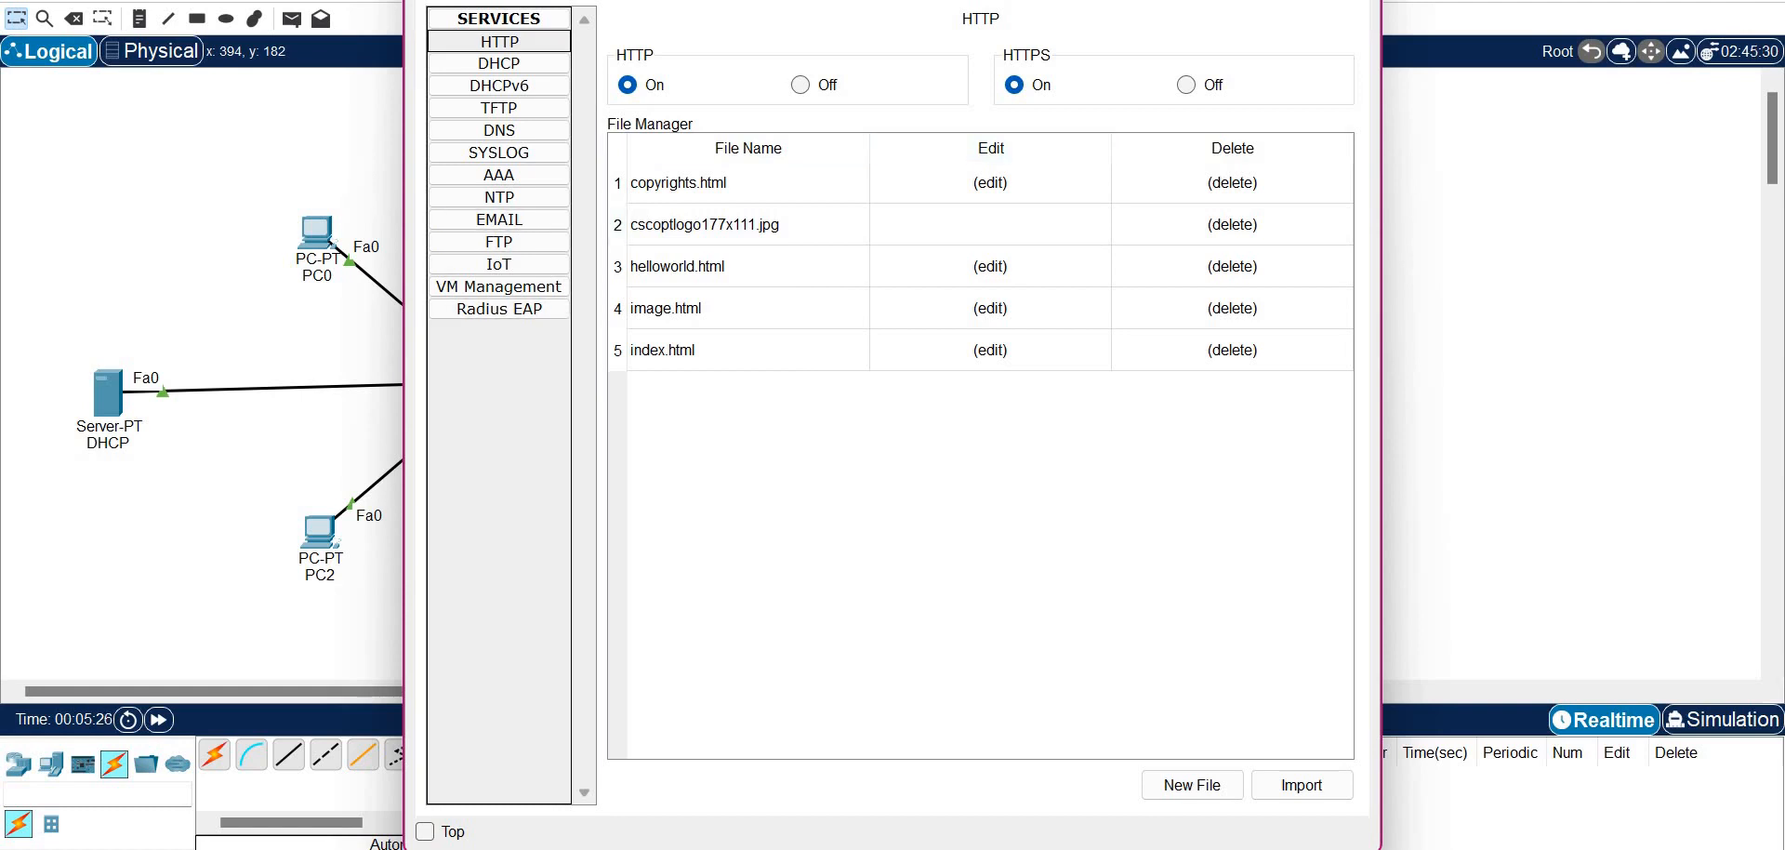
click(748, 182)
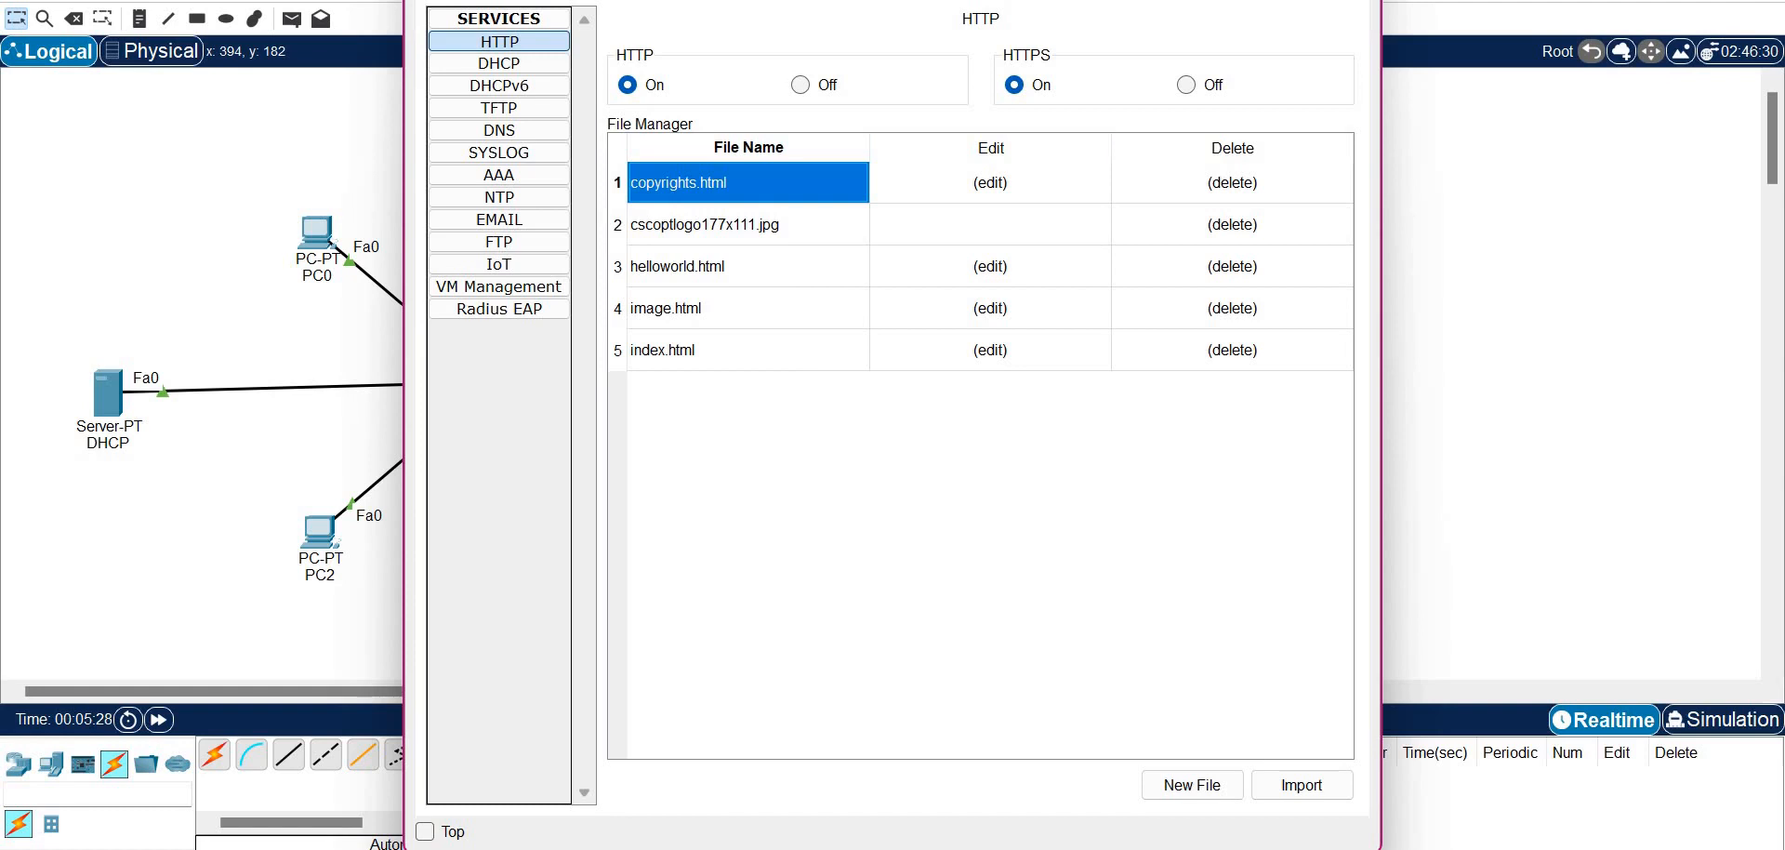
click(749, 350)
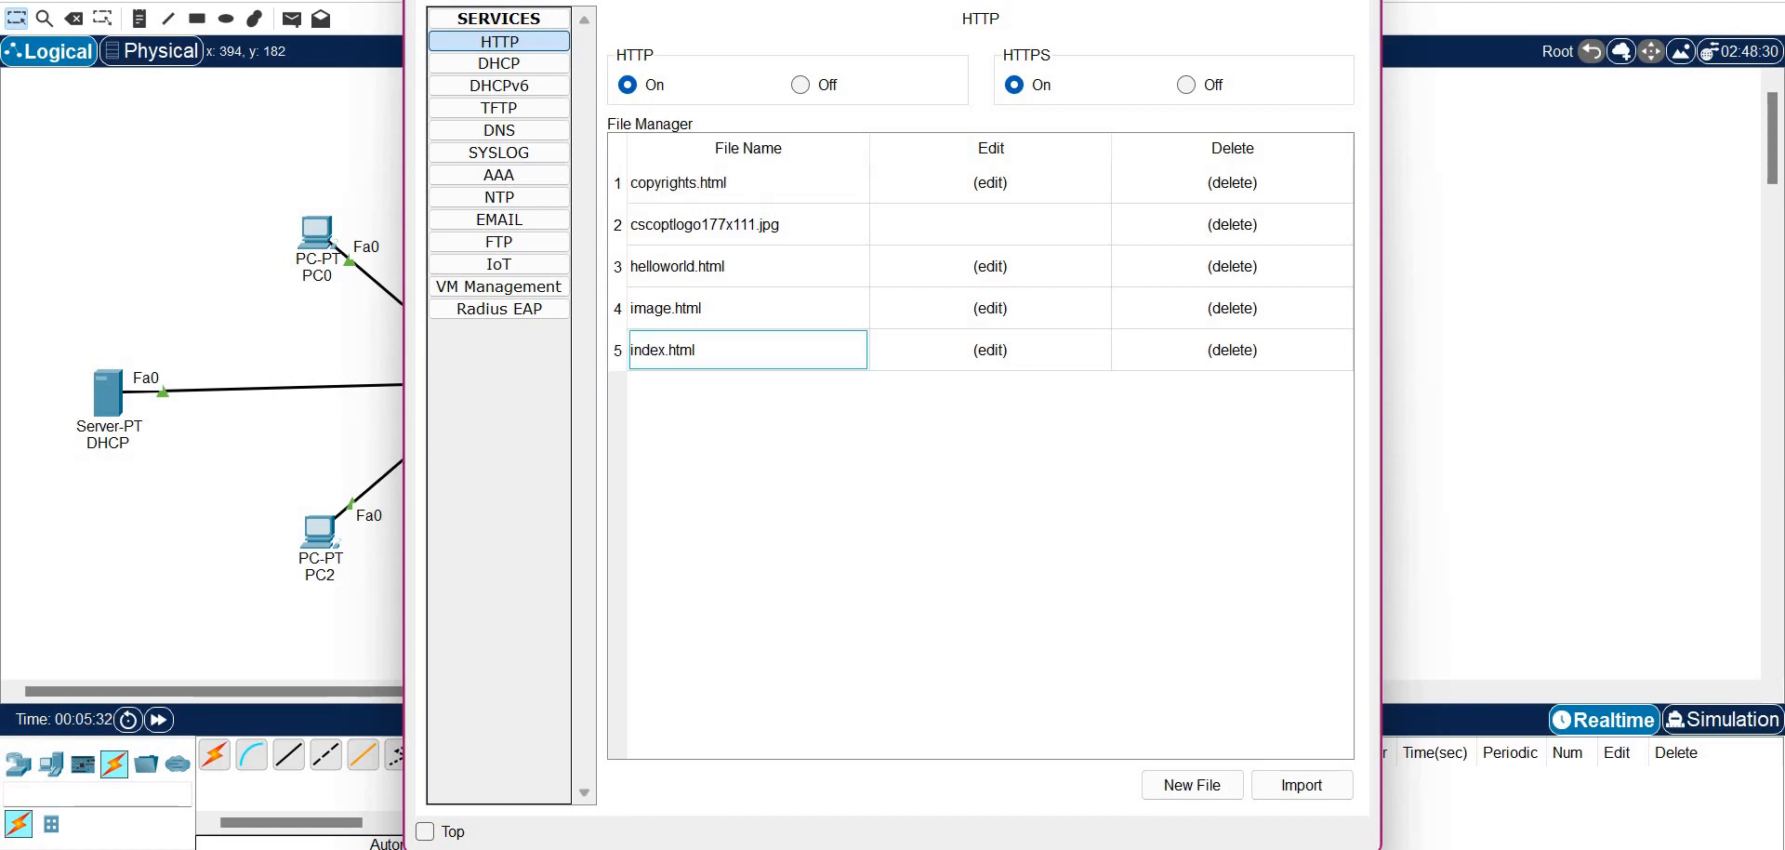
click(990, 351)
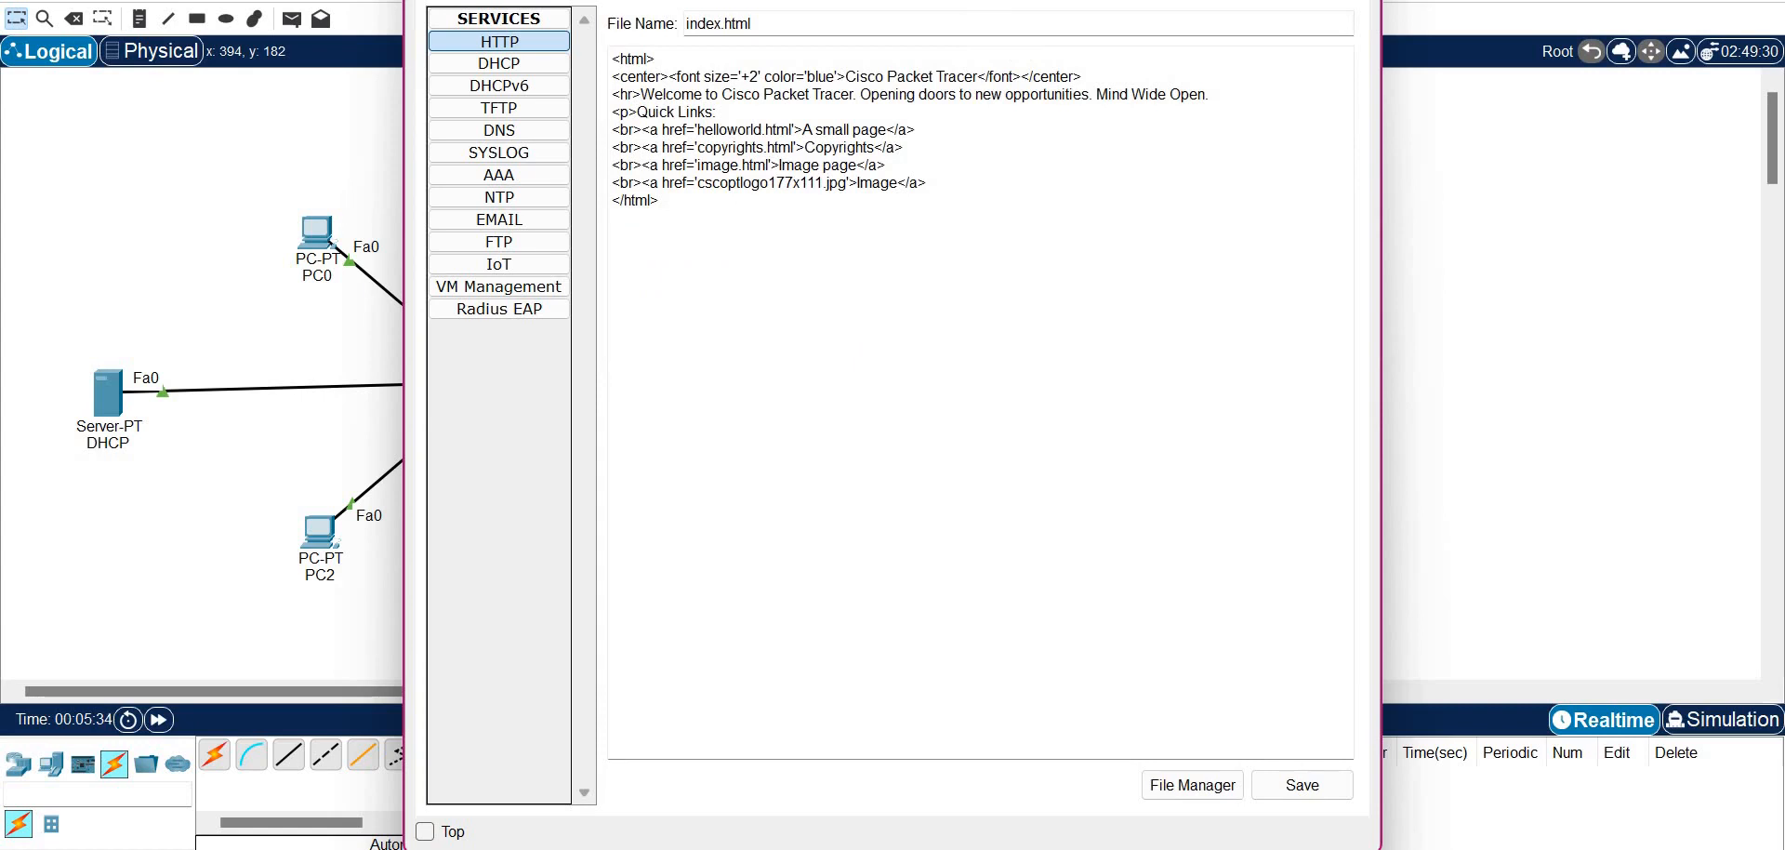
click(654, 55)
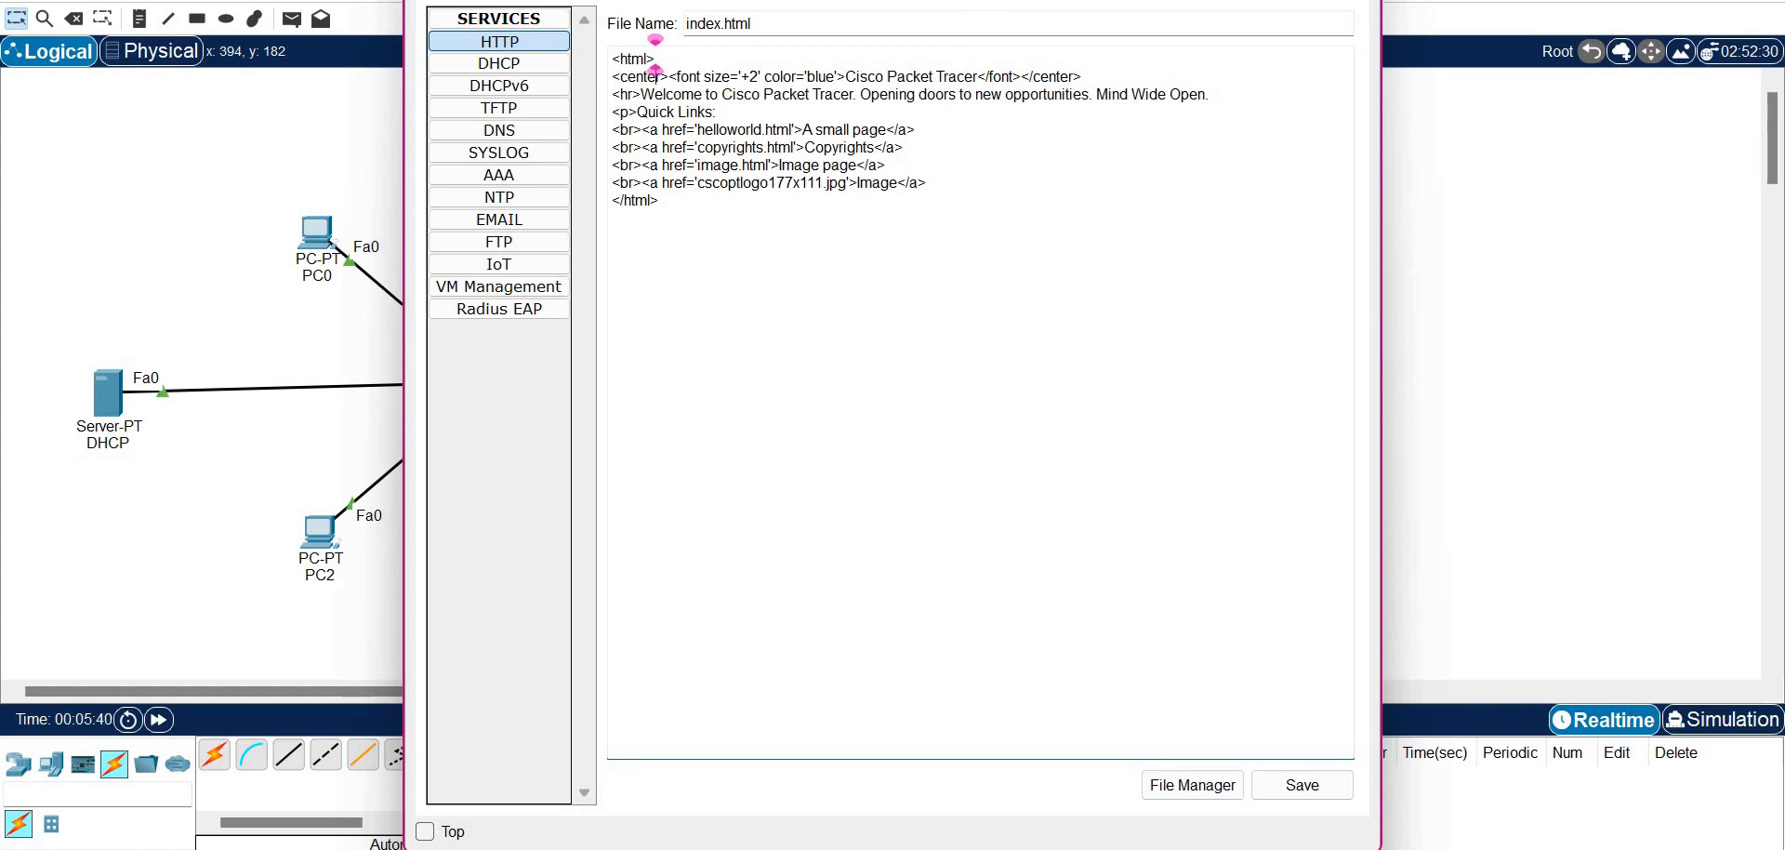
Replace the page heading "Cisco Packet Tracer" in index.html with "Reseaux IP : Les Bases"
click(983, 95)
click(976, 76)
key(BackSpace)
key(BackSpace)
key(BackSpace)
key(BackSpace)
key(BackSpace)
key(BackSpace)
key(BackSpace)
key(BackSpace)
key(BackSpace)
key(BackSpace)
key(BackSpace)
key(BackSpace)
key(BackSpace)
key(BackSpace)
key(BackSpace)
key(BackSpace)
key(BackSpace)
key(BackSpace)
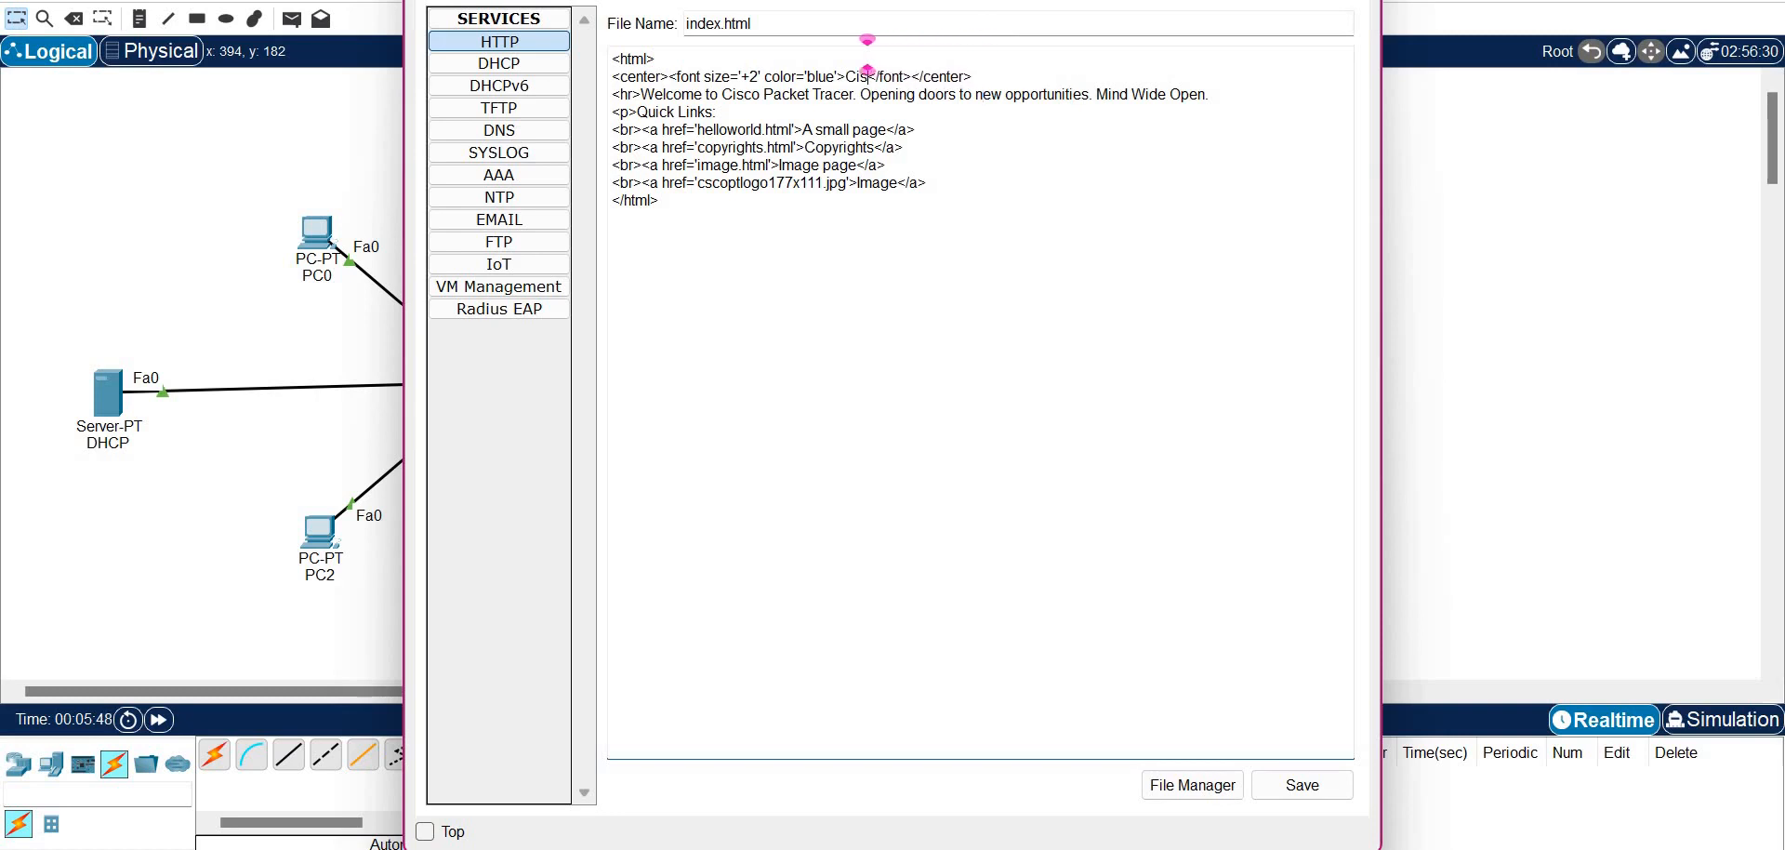
key(BackSpace)
text(Re)
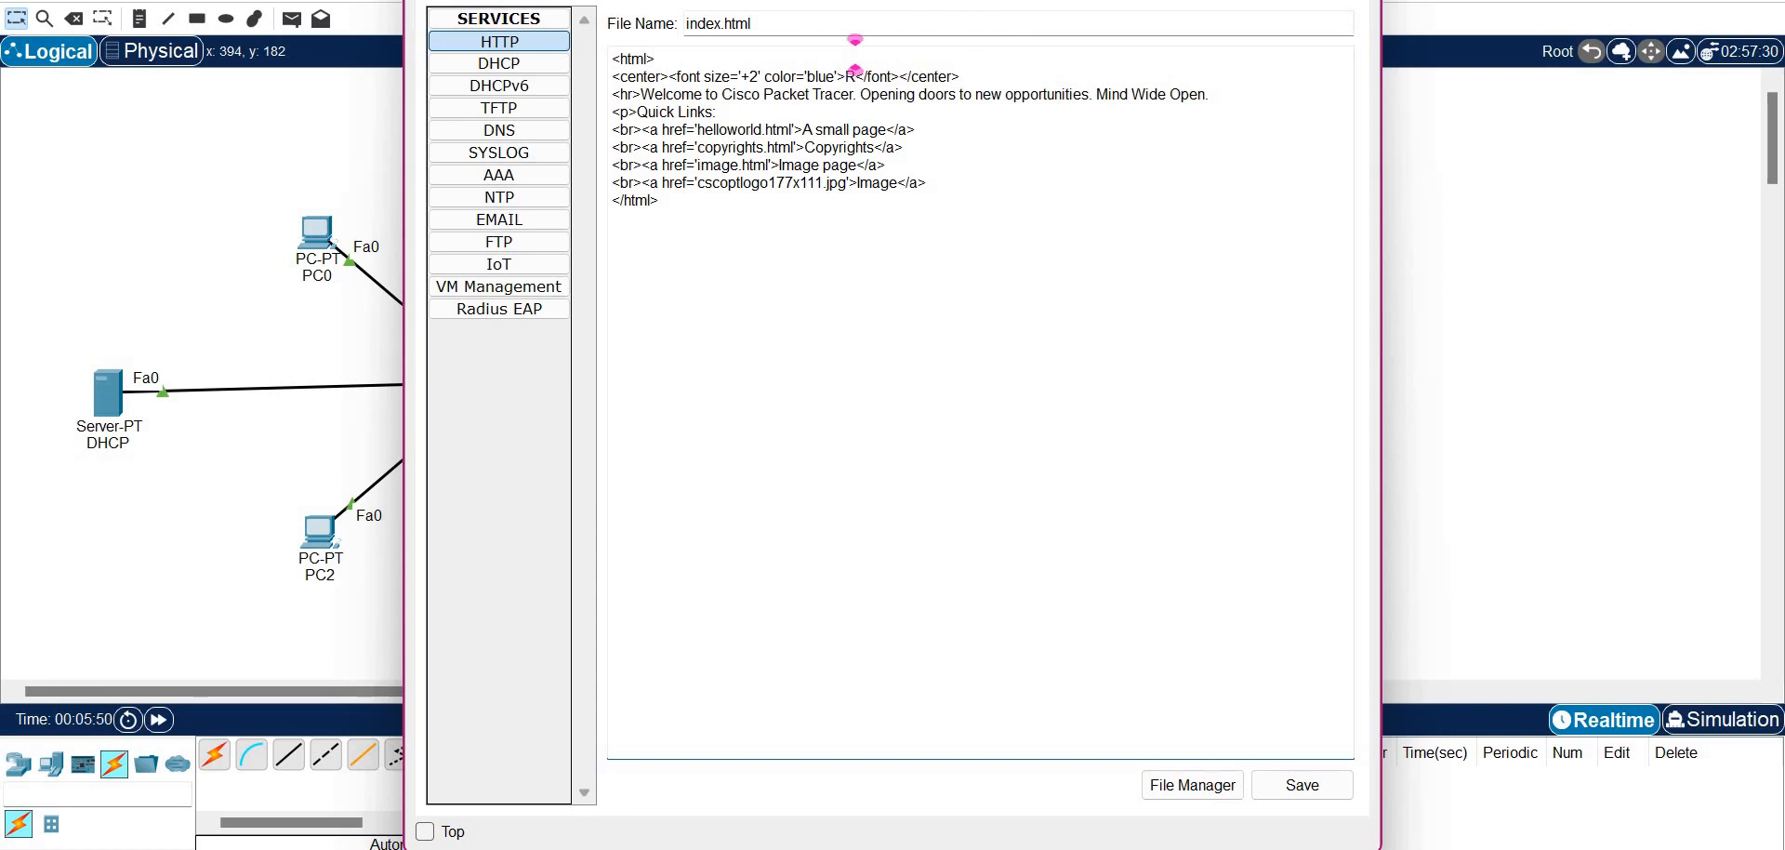
text(seaux IP : )
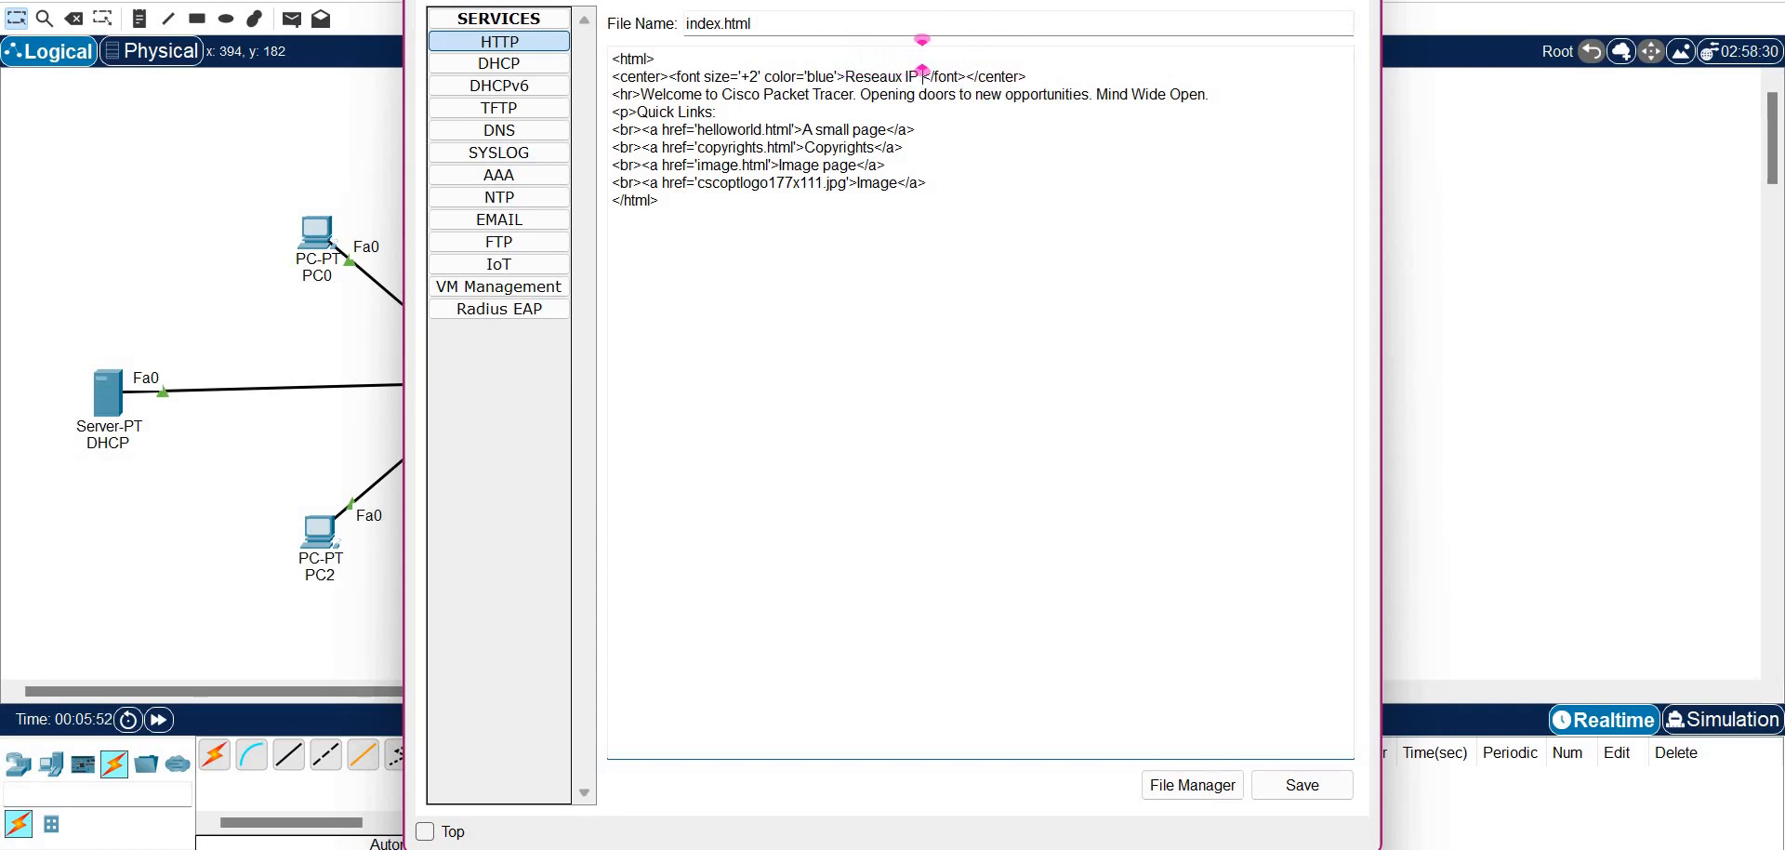
text(Les Bases )
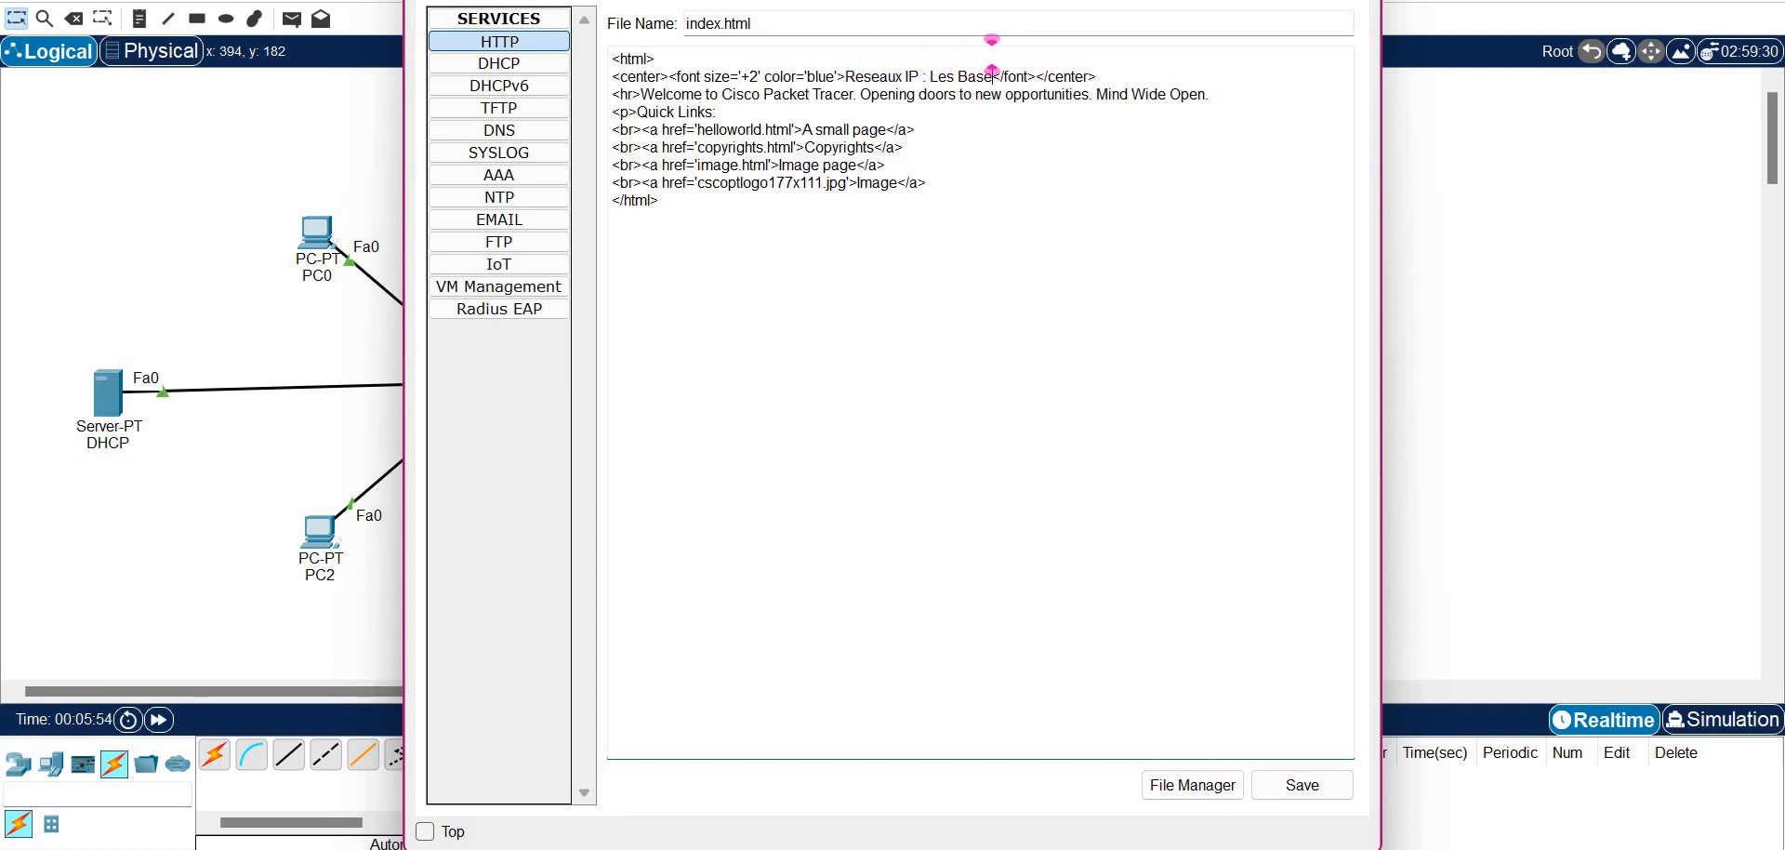
text(- L)
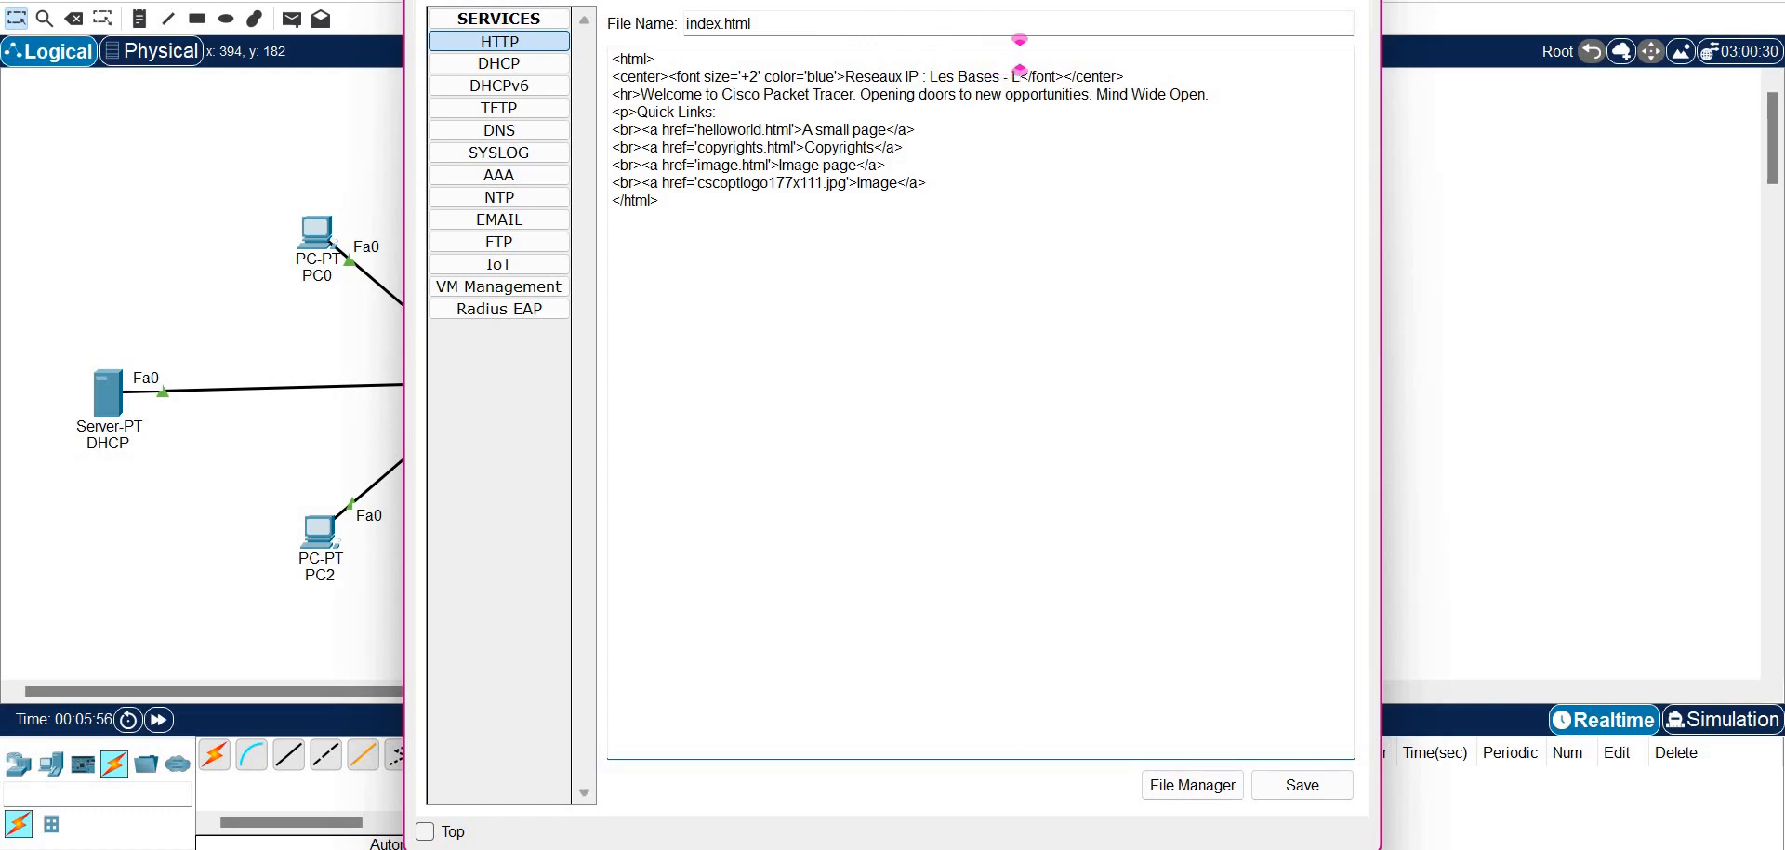
key(BackSpace)
key(BackSpace)
key(BackSpace)
key(BackSpace)
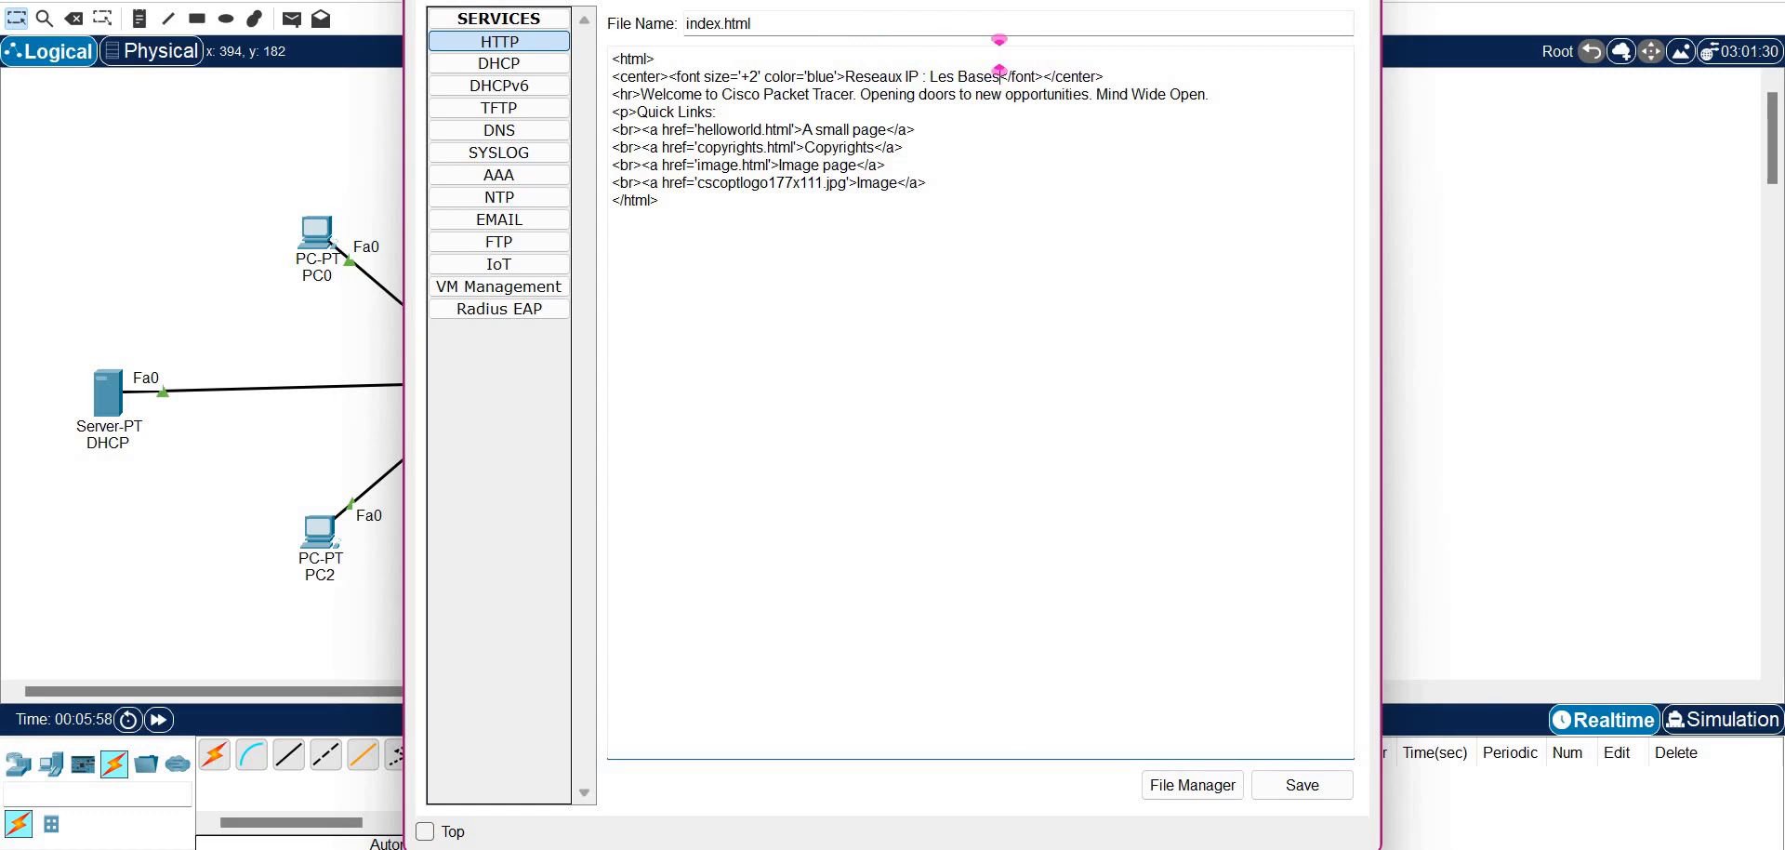
Replace the welcome sentence after the <hr> tag in index.html with "L2 GTR."
double_click(1047, 94)
key(BackSpace)
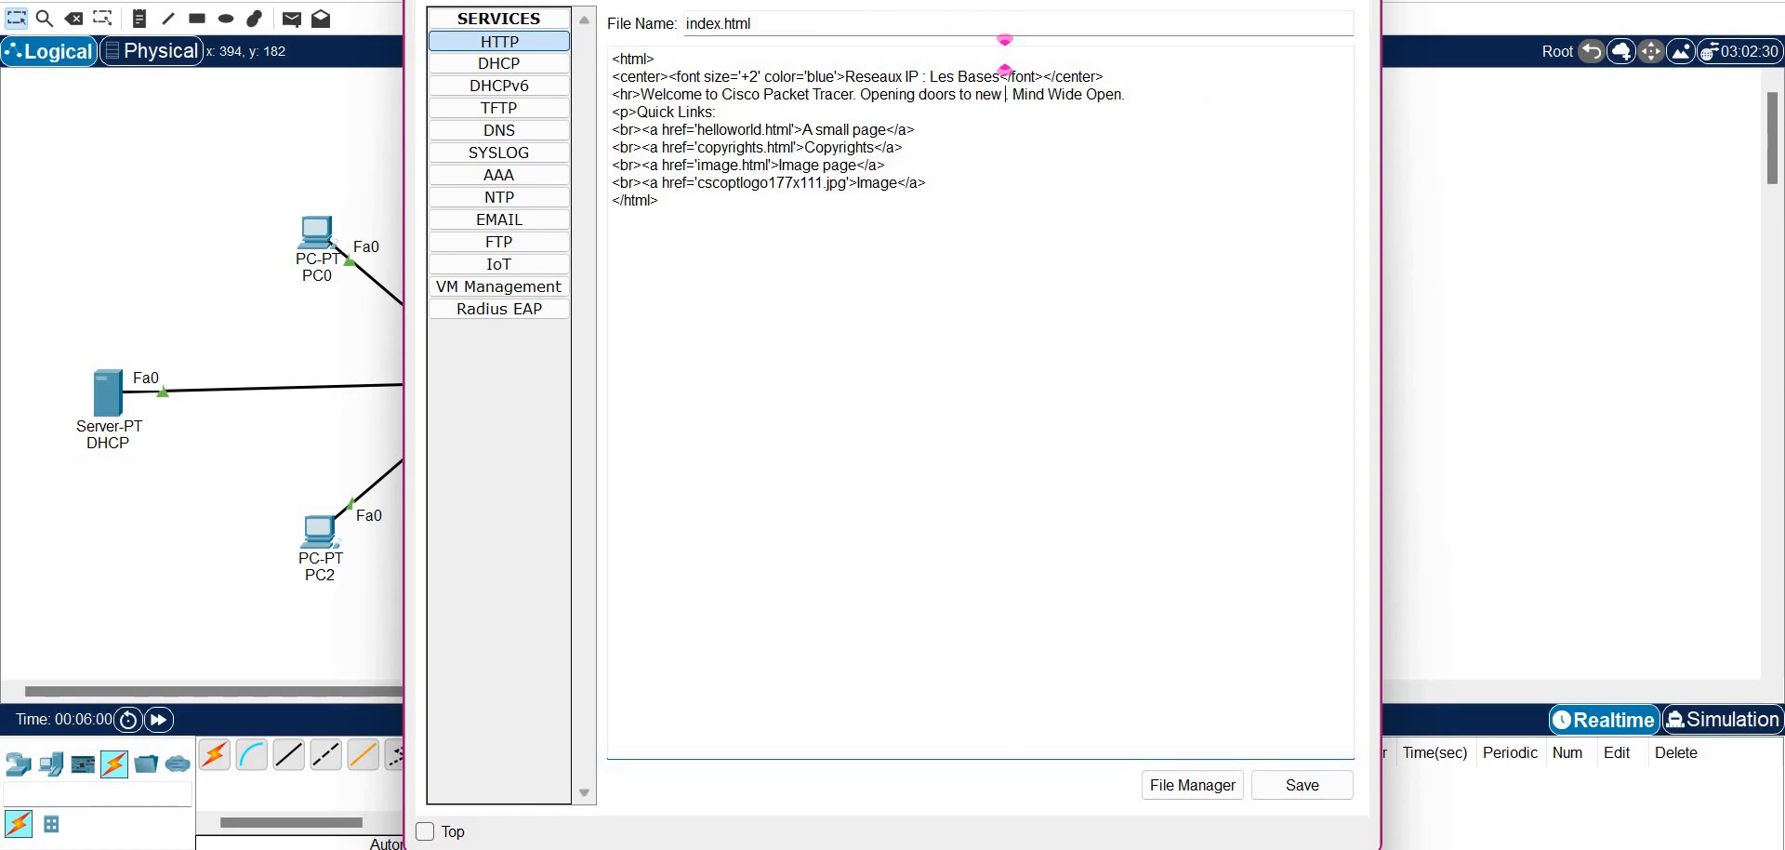
key(Left)
key(Right)
key(Right)
key(Right)
key(Right)
key(Right)
key(Right)
key(Right)
key(Right)
key(Right)
key(Right)
key(Right)
key(Right)
key(Right)
key(Right)
key(Right)
key(Right)
key(Right)
key(Right)
key(BackSpace)
key(BackSpace)
key(BackSpace)
key(BackSpace)
key(BackSpace)
key(BackSpace)
key(BackSpace)
key(BackSpace)
key(BackSpace)
key(BackSpace)
key(BackSpace)
key(BackSpace)
key(BackSpace)
key(BackSpace)
key(BackSpace)
key(BackSpace)
key(BackSpace)
key(BackSpace)
key(BackSpace)
key(BackSpace)
key(BackSpace)
key(BackSpace)
key(BackSpace)
key(BackSpace)
key(BackSpace)
key(BackSpace)
key(BackSpace)
key(BackSpace)
key(BackSpace)
key(BackSpace)
key(BackSpace)
key(BackSpace)
key(BackSpace)
key(BackSpace)
key(BackSpace)
key(BackSpace)
key(BackSpace)
key(BackSpace)
key(BackSpace)
key(BackSpace)
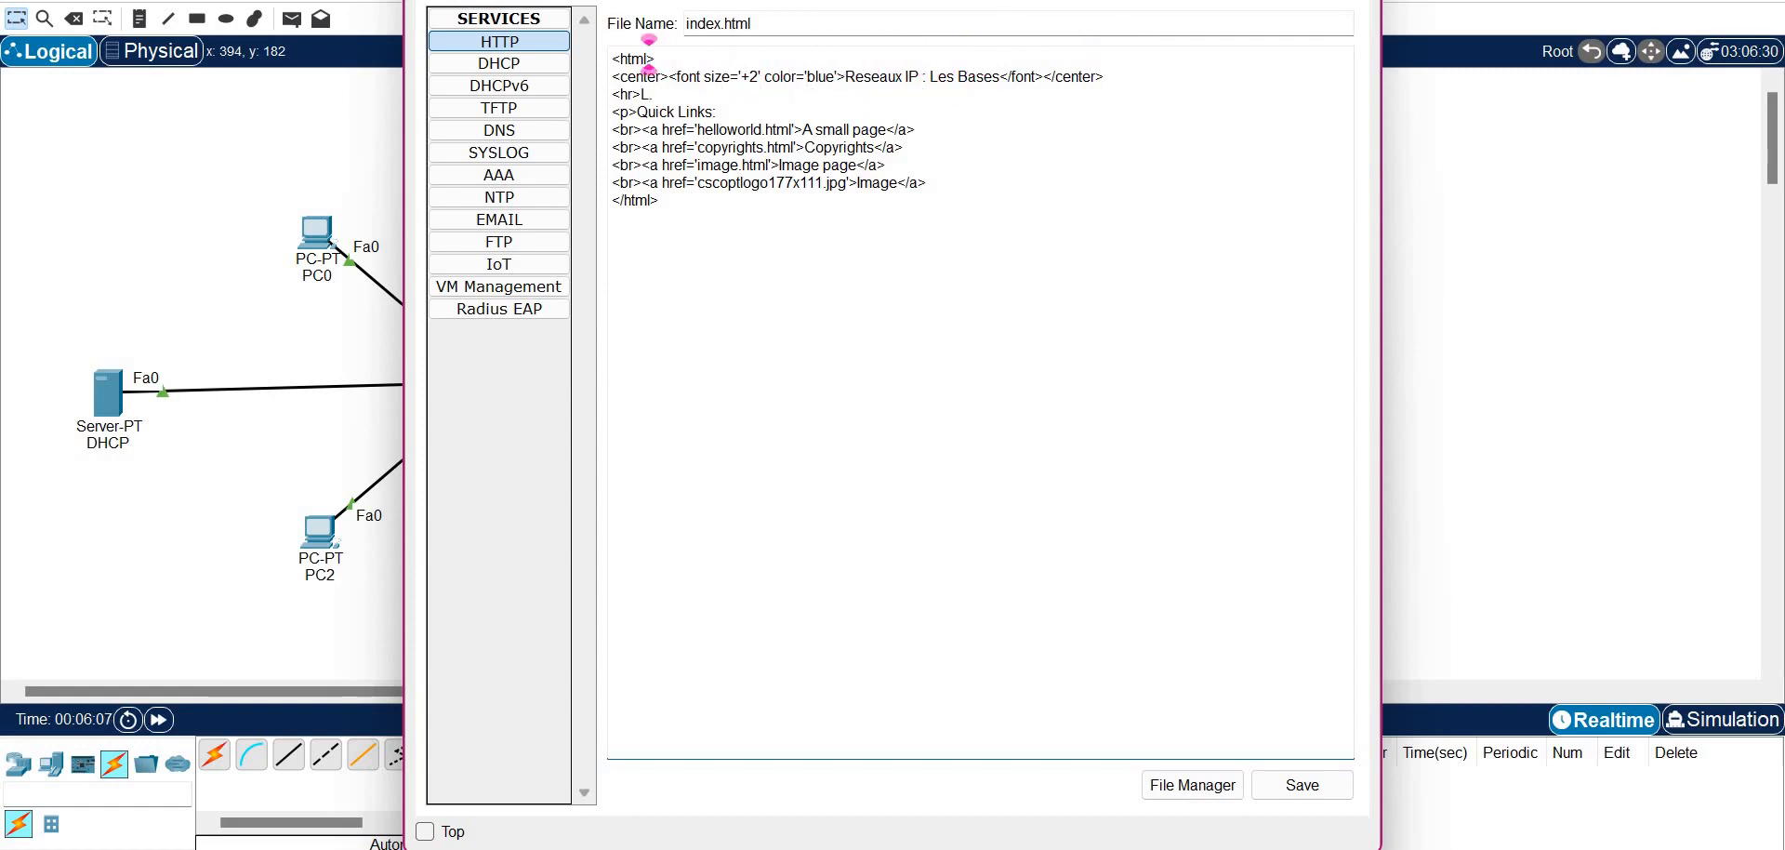
text(L2 GTR.)
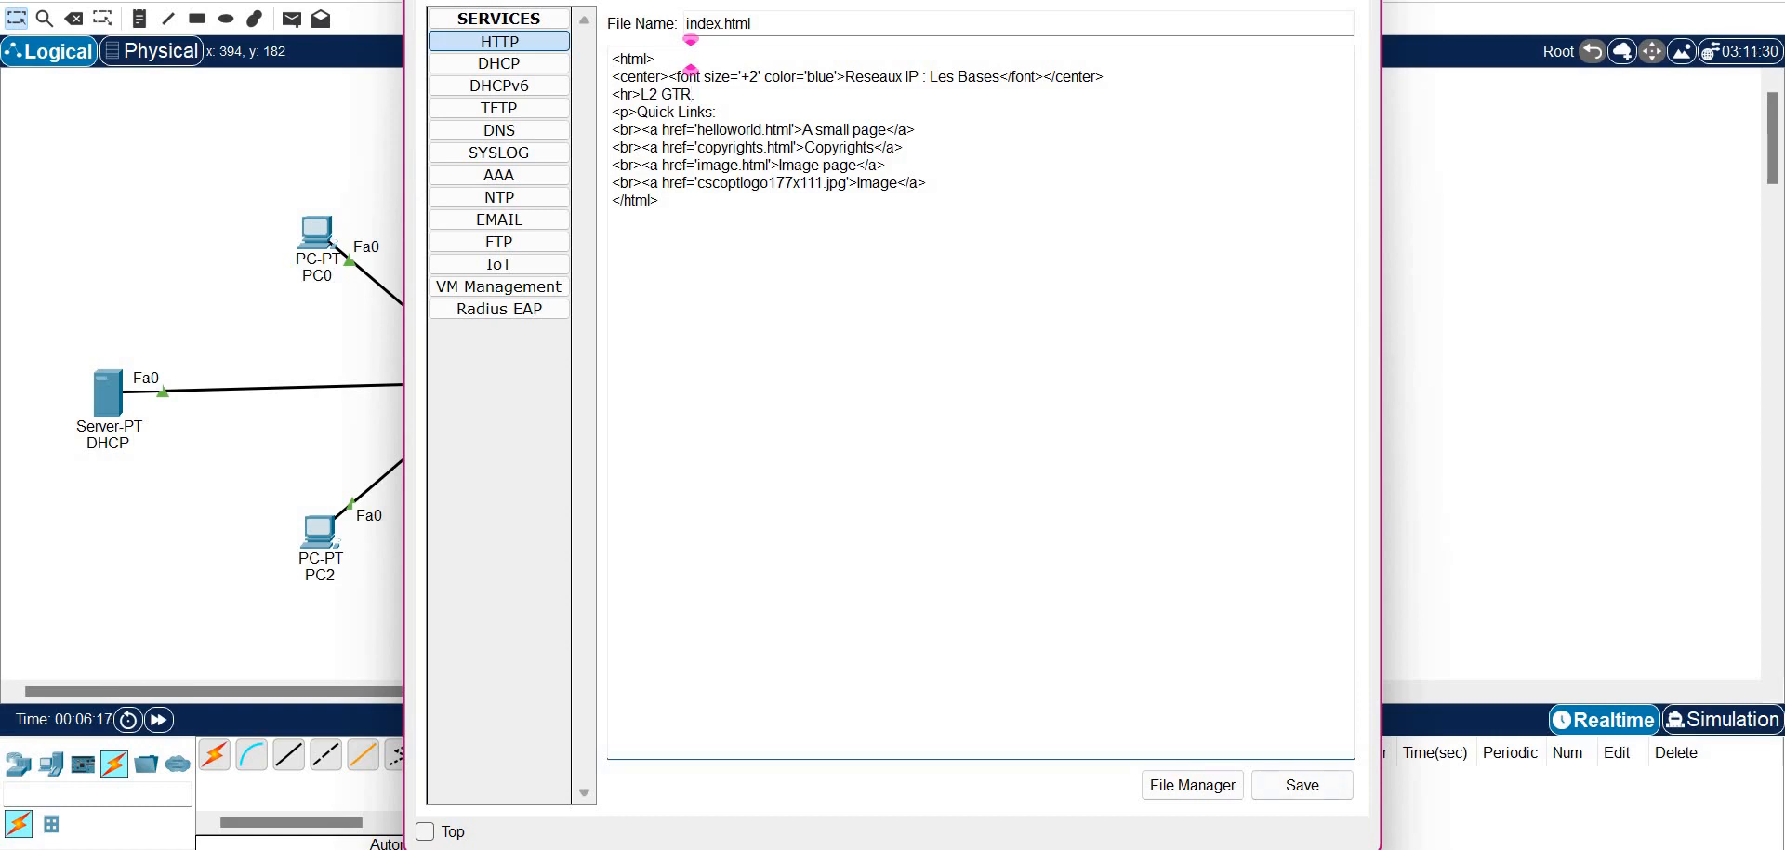
Save index.html over the existing file, return to the file list and close Server1's window
click(1302, 784)
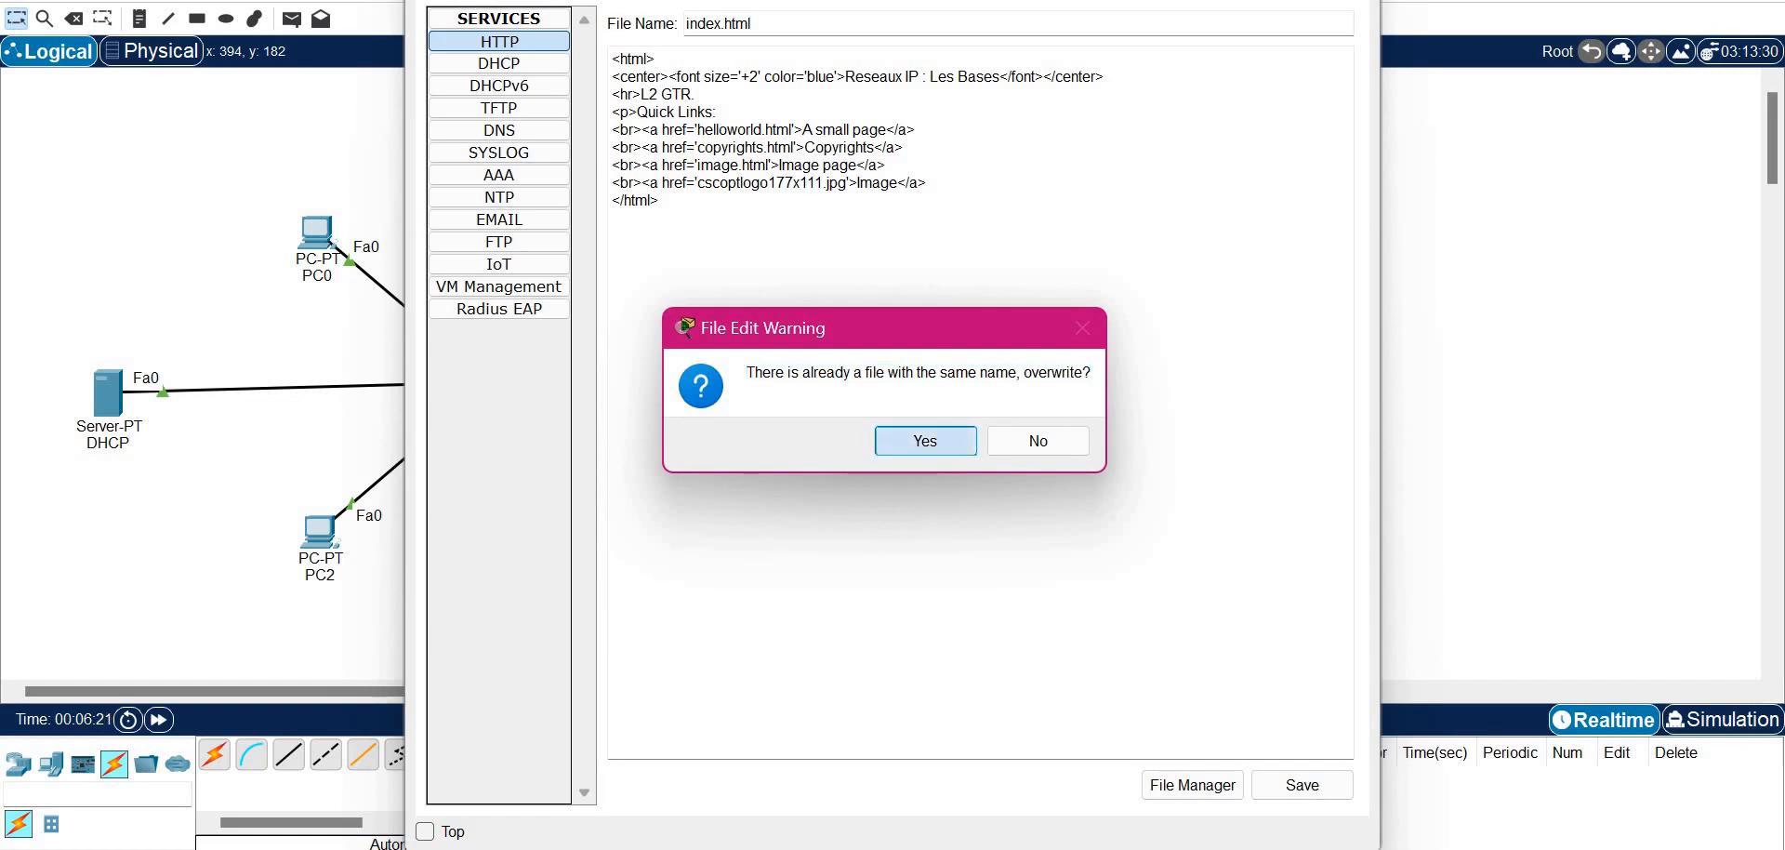
key(Return)
click(1191, 784)
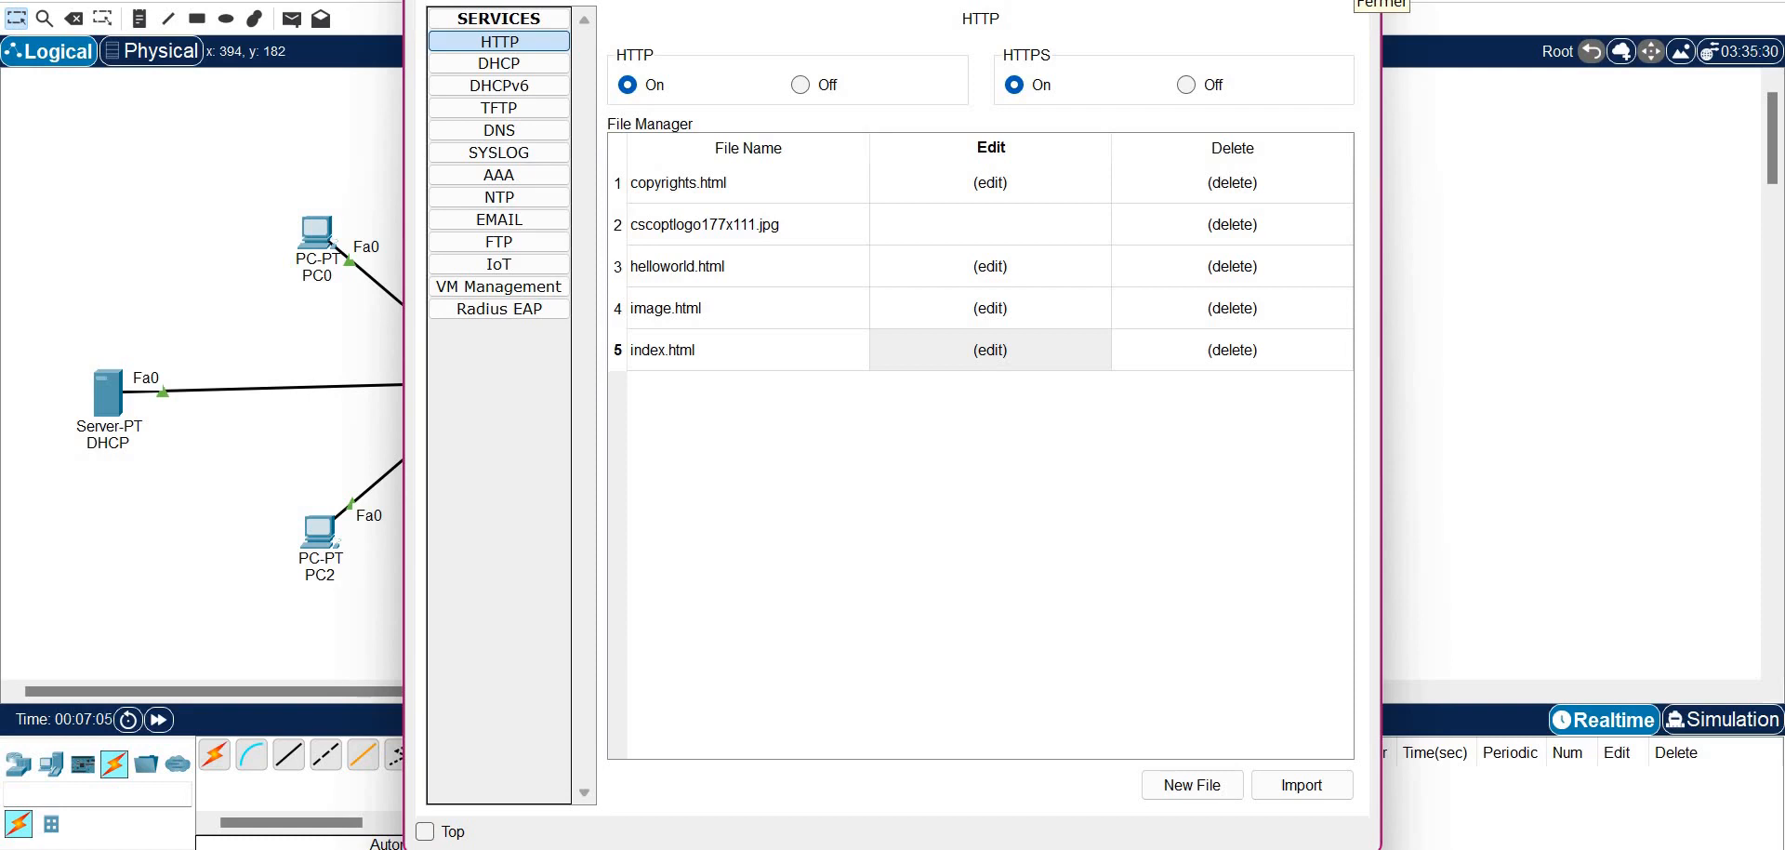
click(1359, 1)
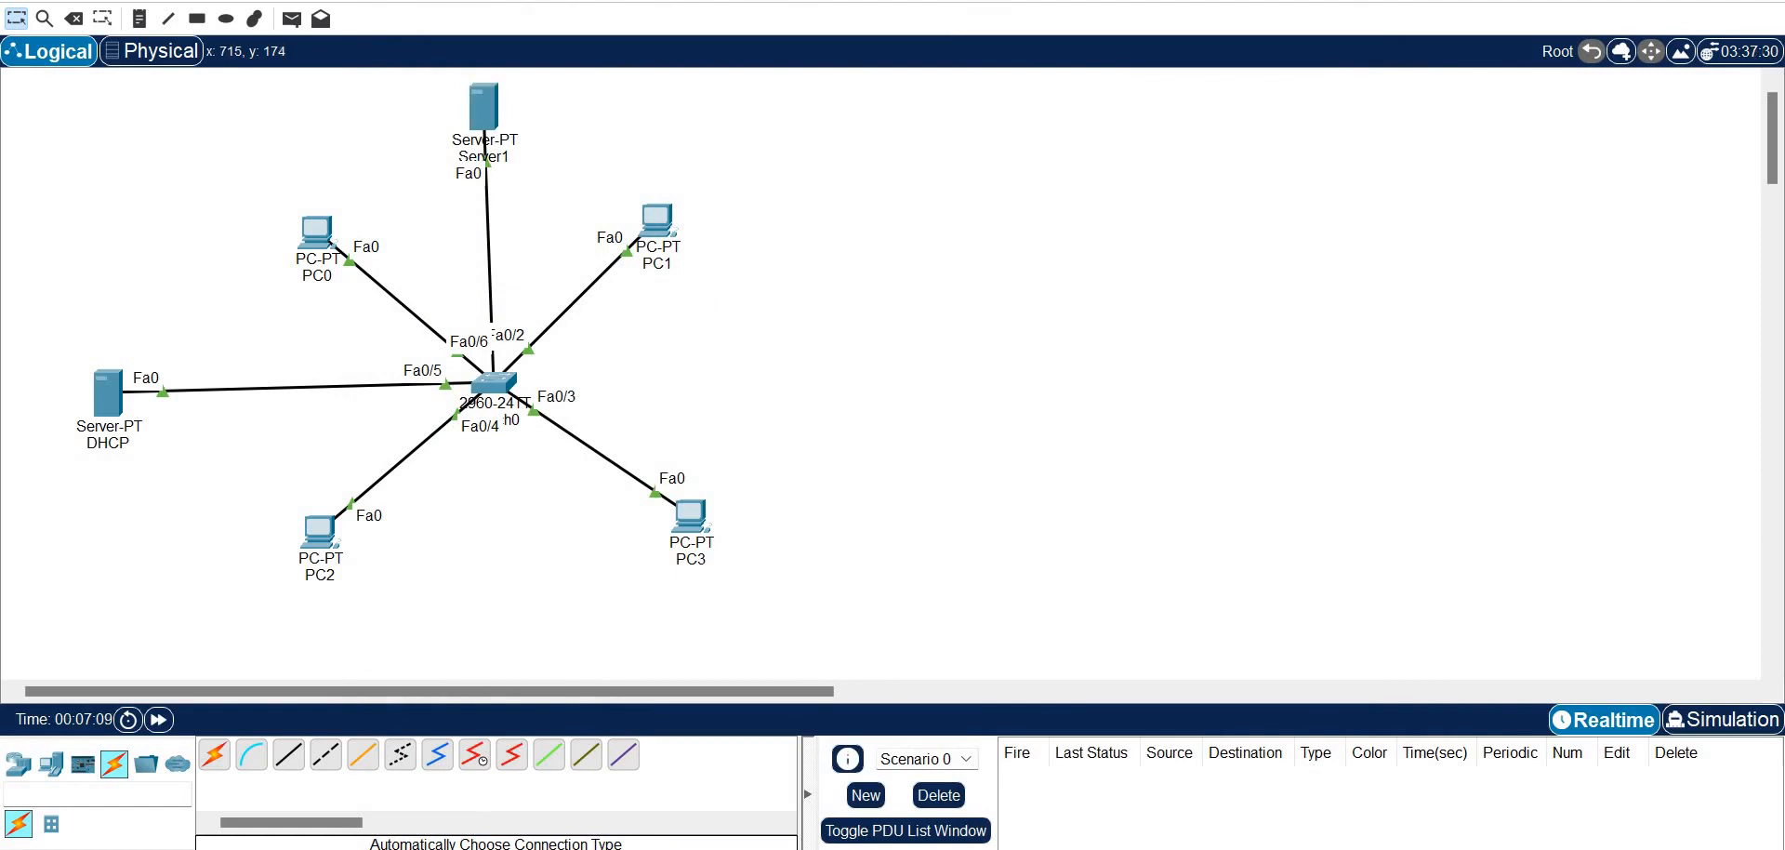
Ping Server1 at 192.168.1.251 from PC1's Command Prompt and close the prompt
click(657, 221)
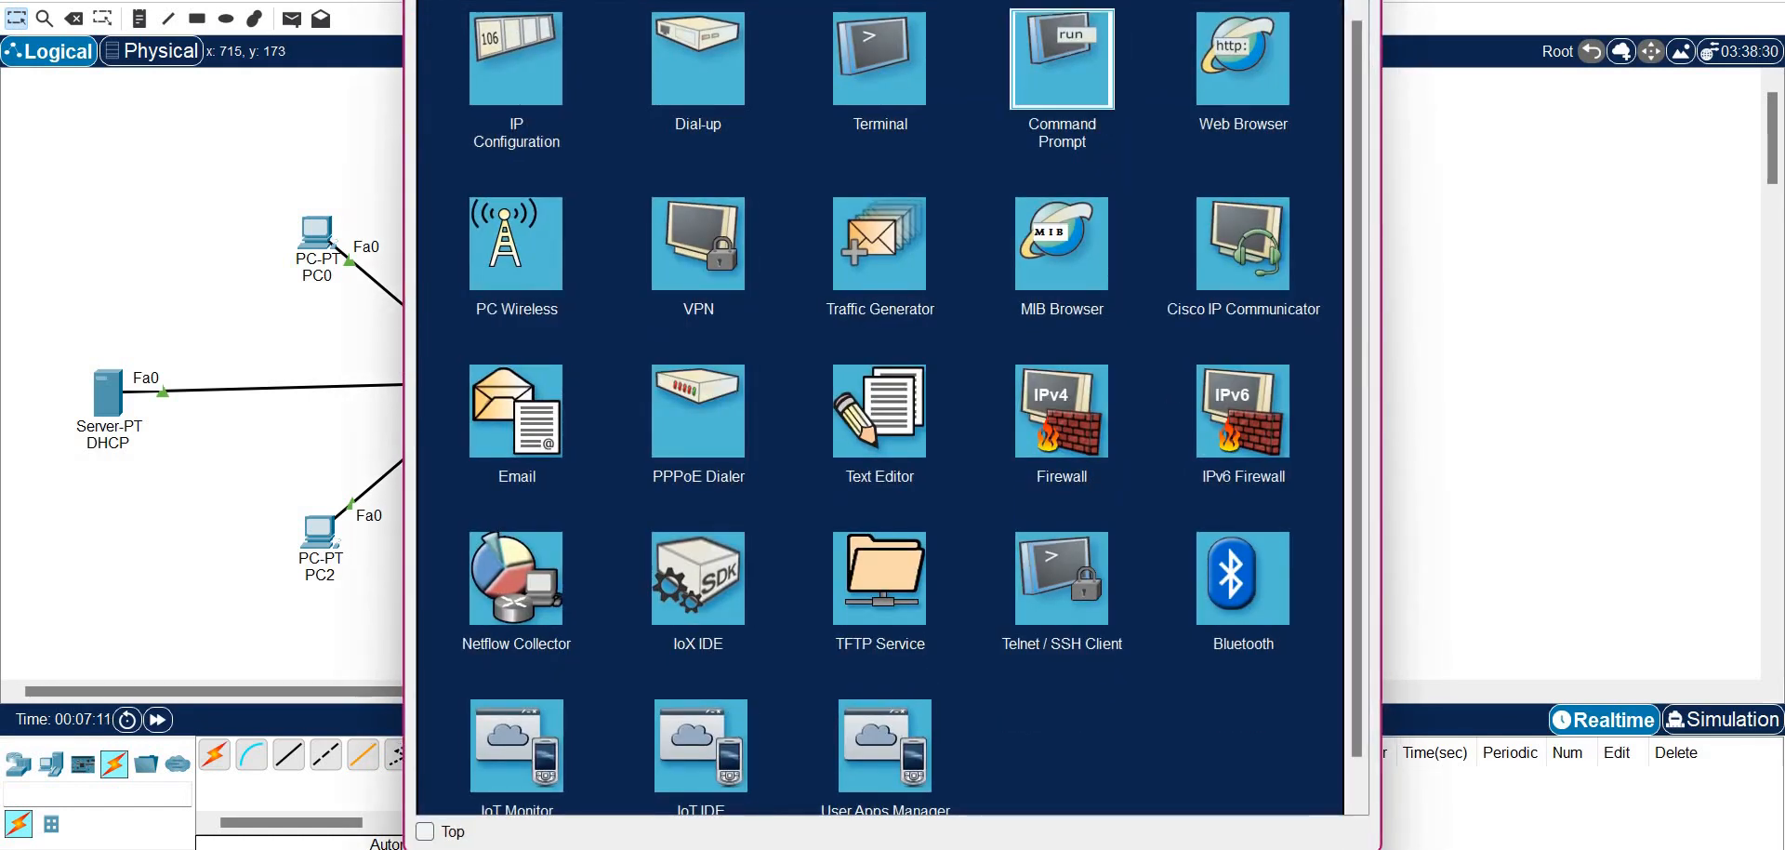
click(1062, 58)
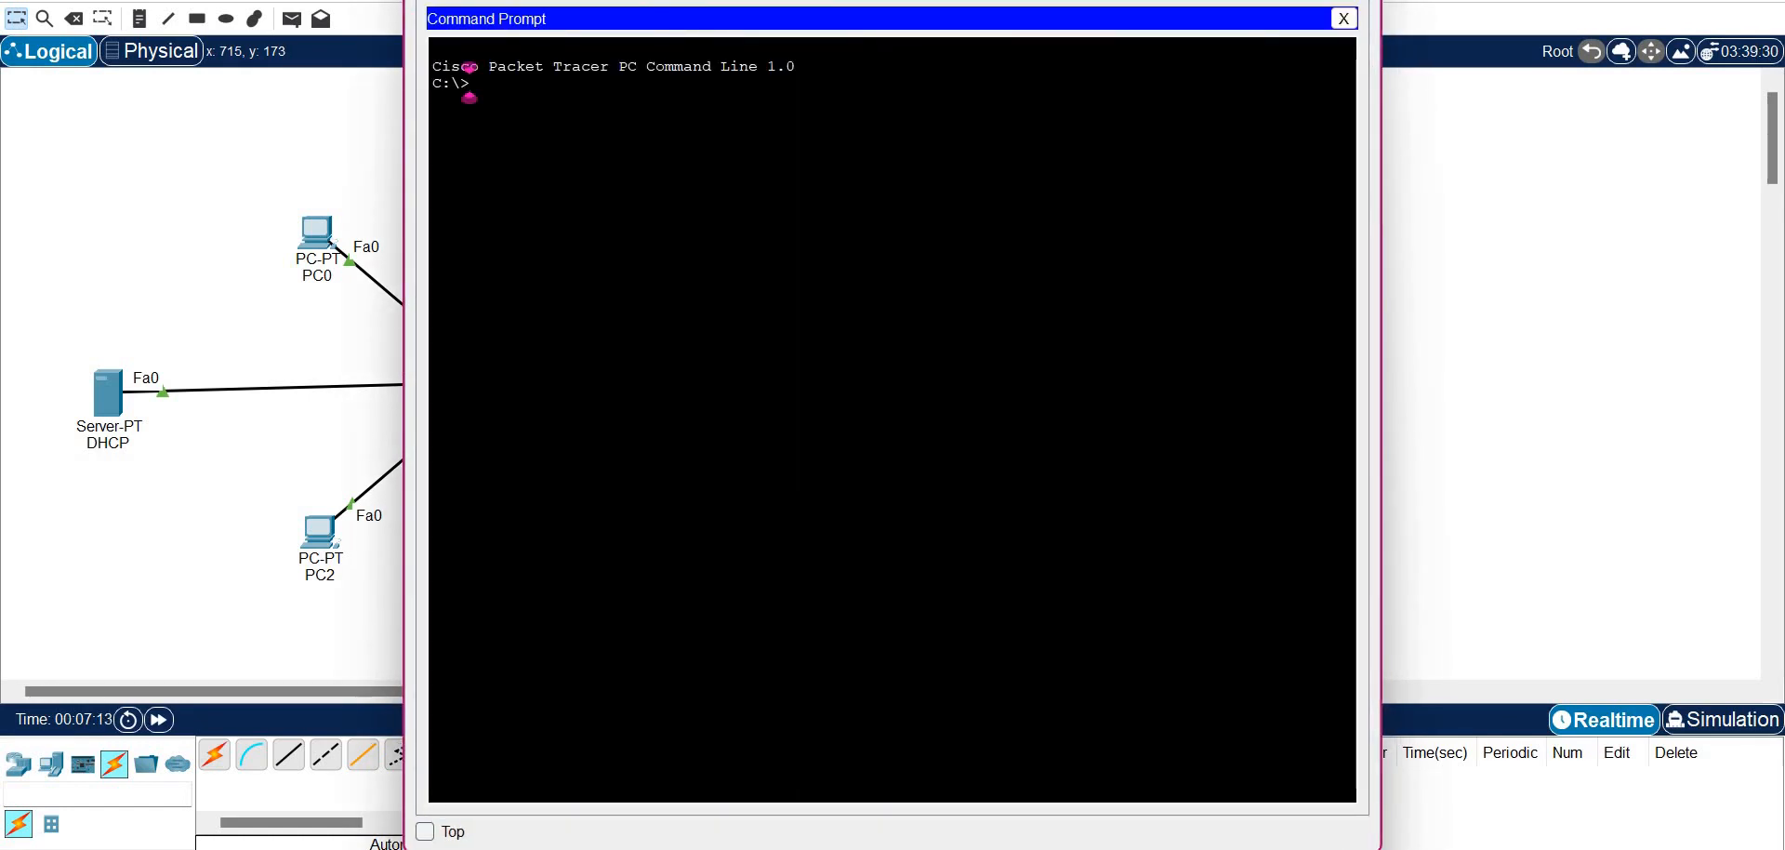
text(ping)
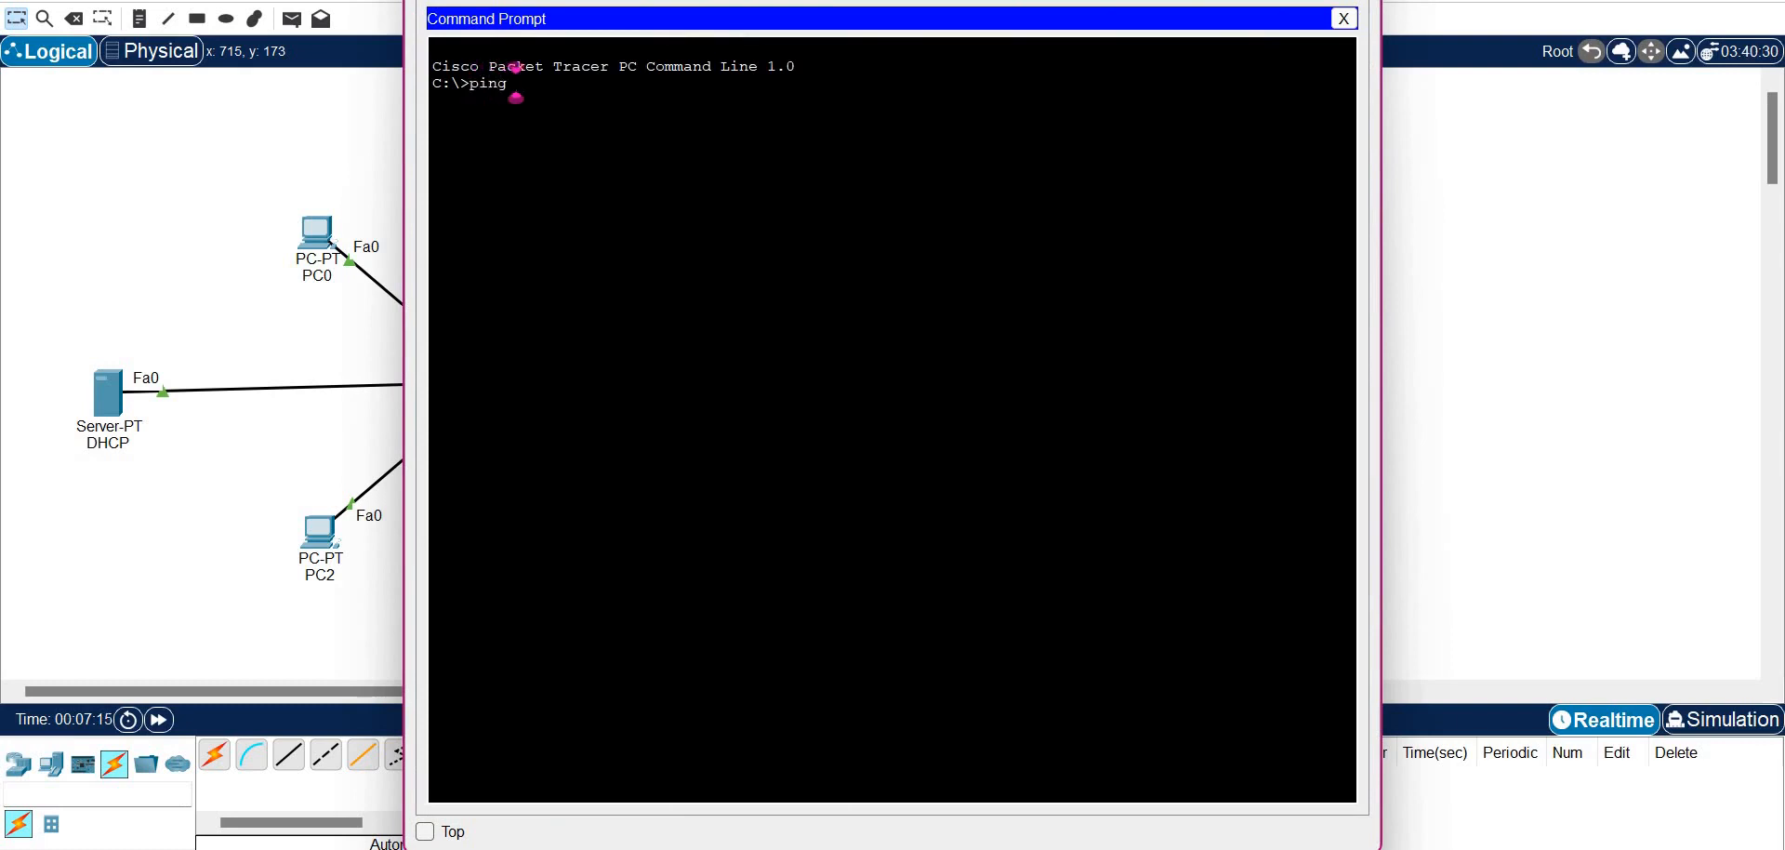
text( 192.168.1.251)
key(Return)
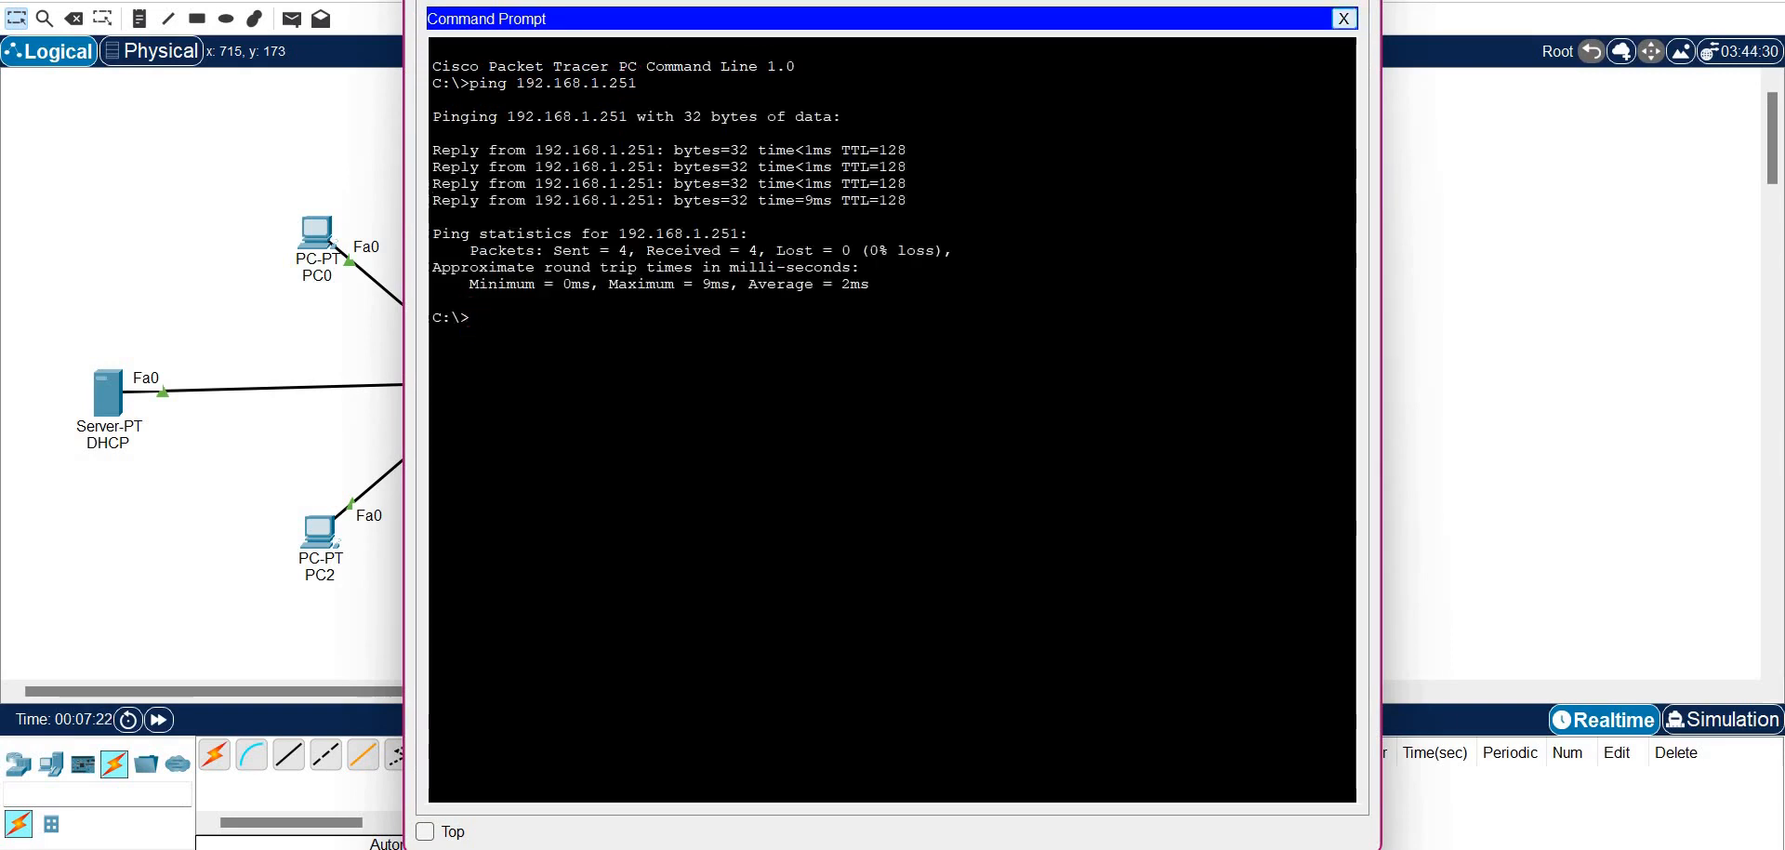
click(1343, 17)
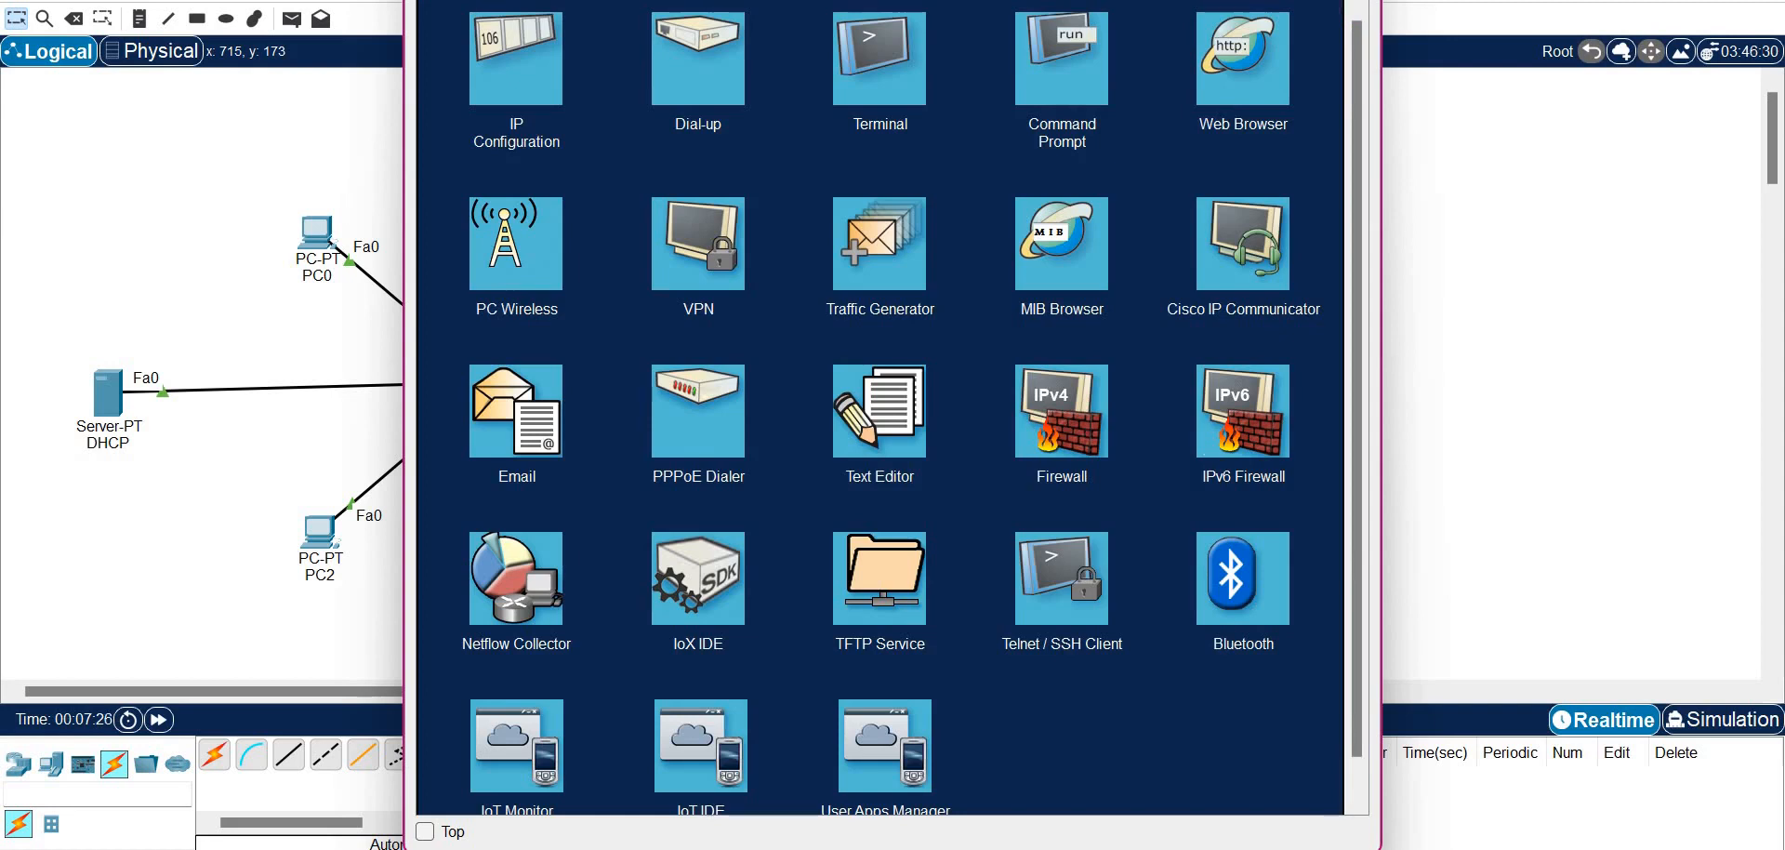
click(1243, 59)
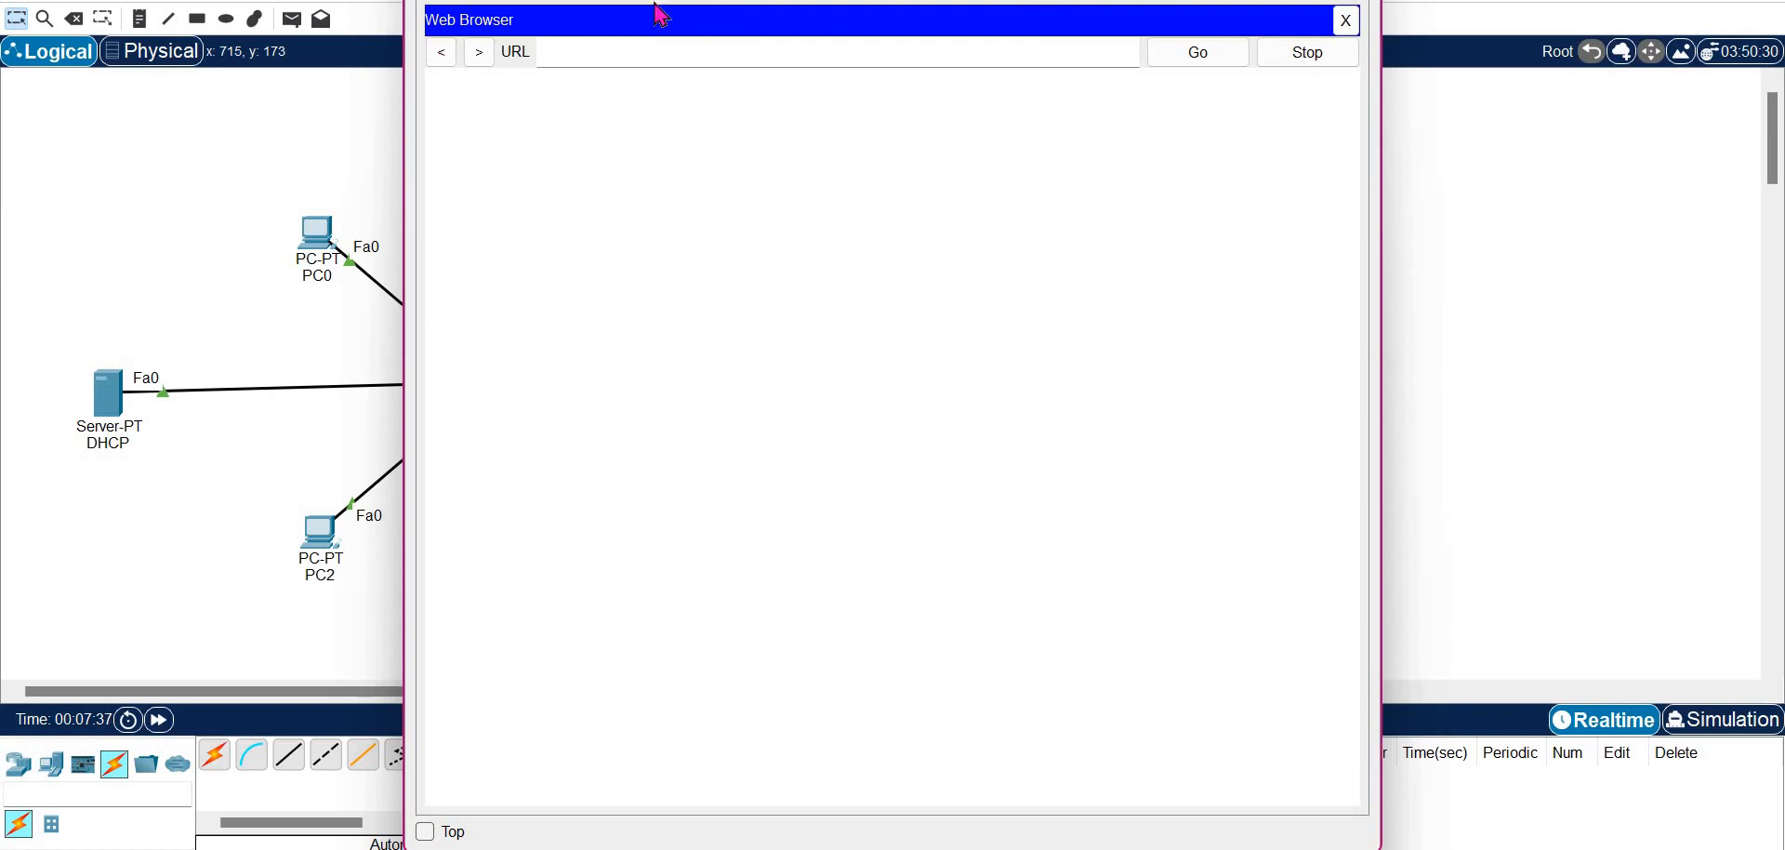
click(929, 59)
text(http)
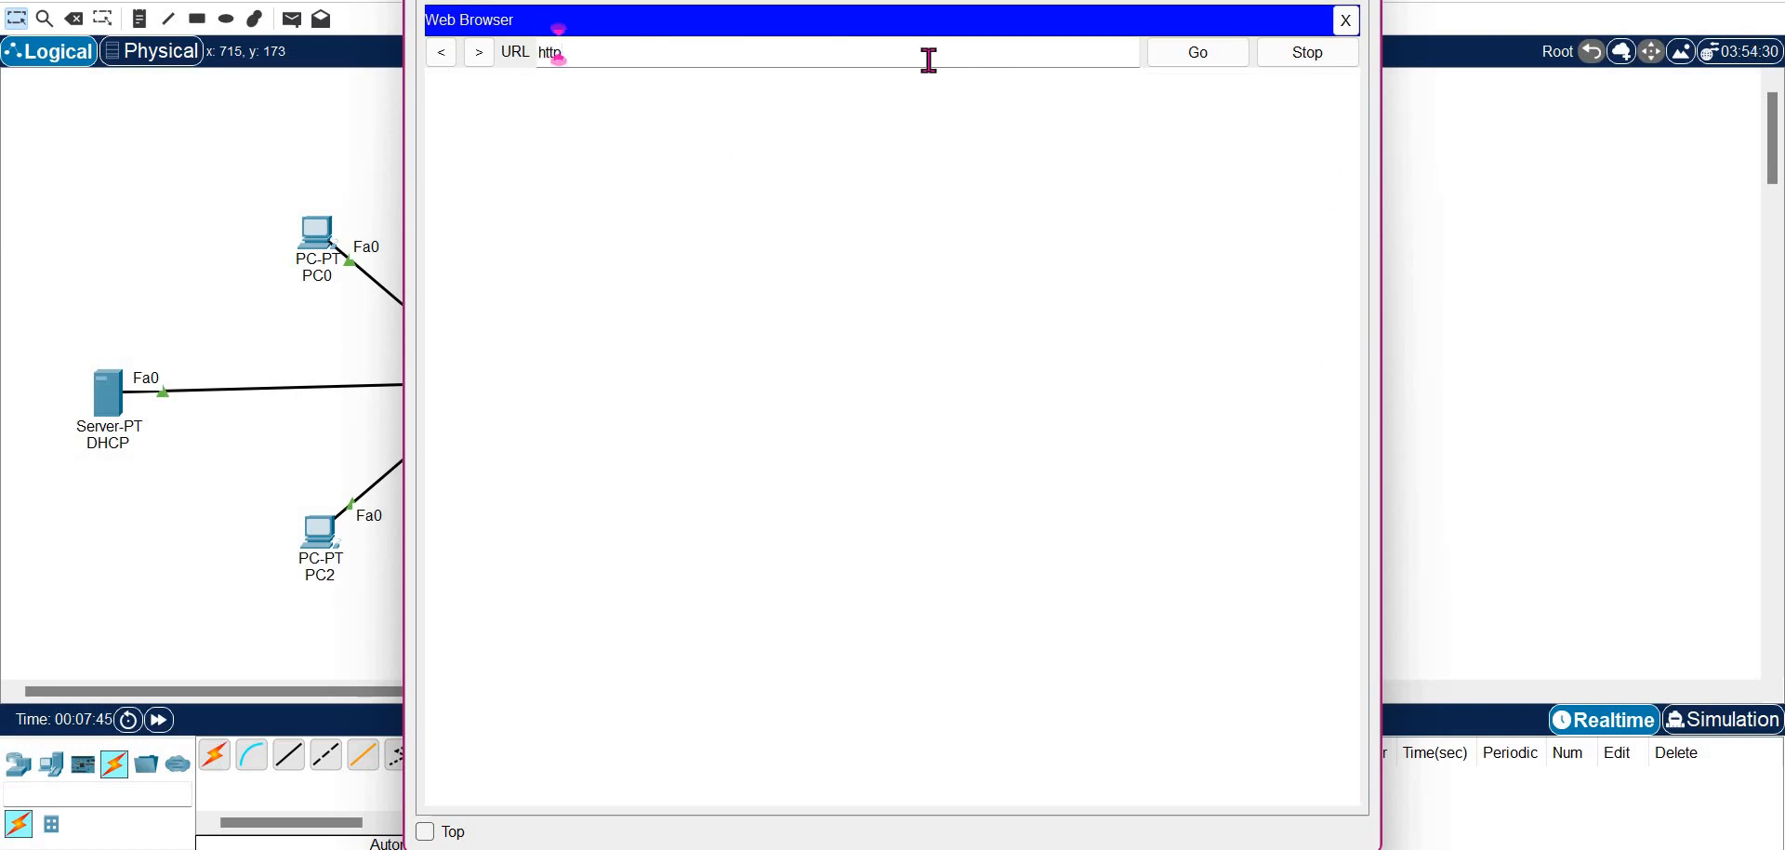
text(://)
text(192.168)
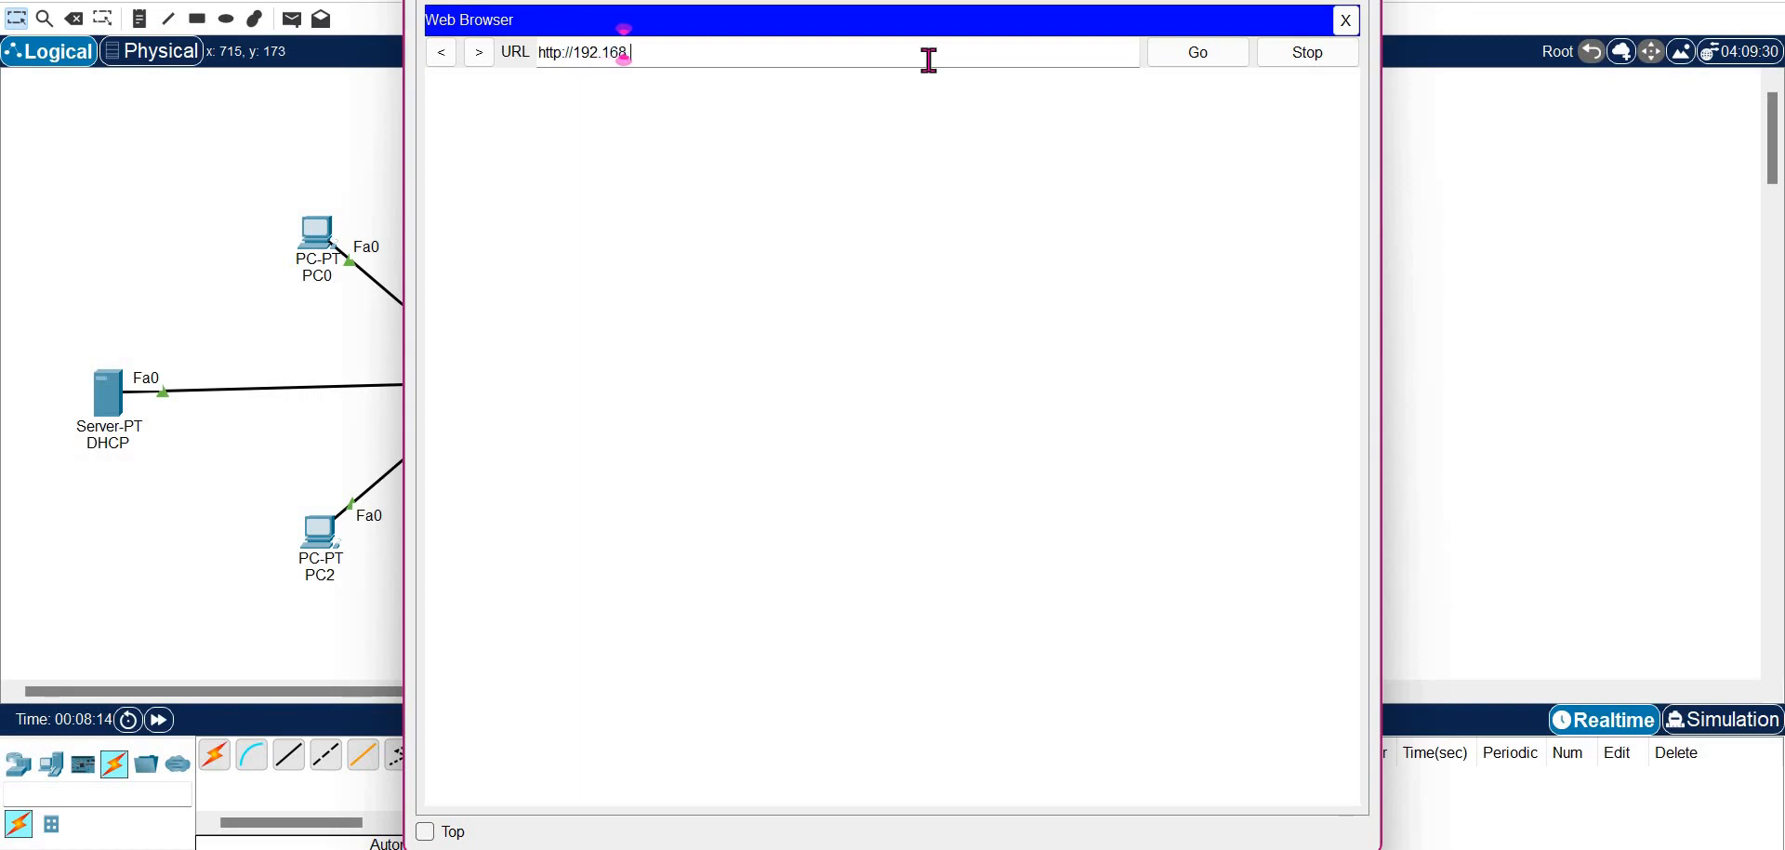
text(.1.251)
key(Return)
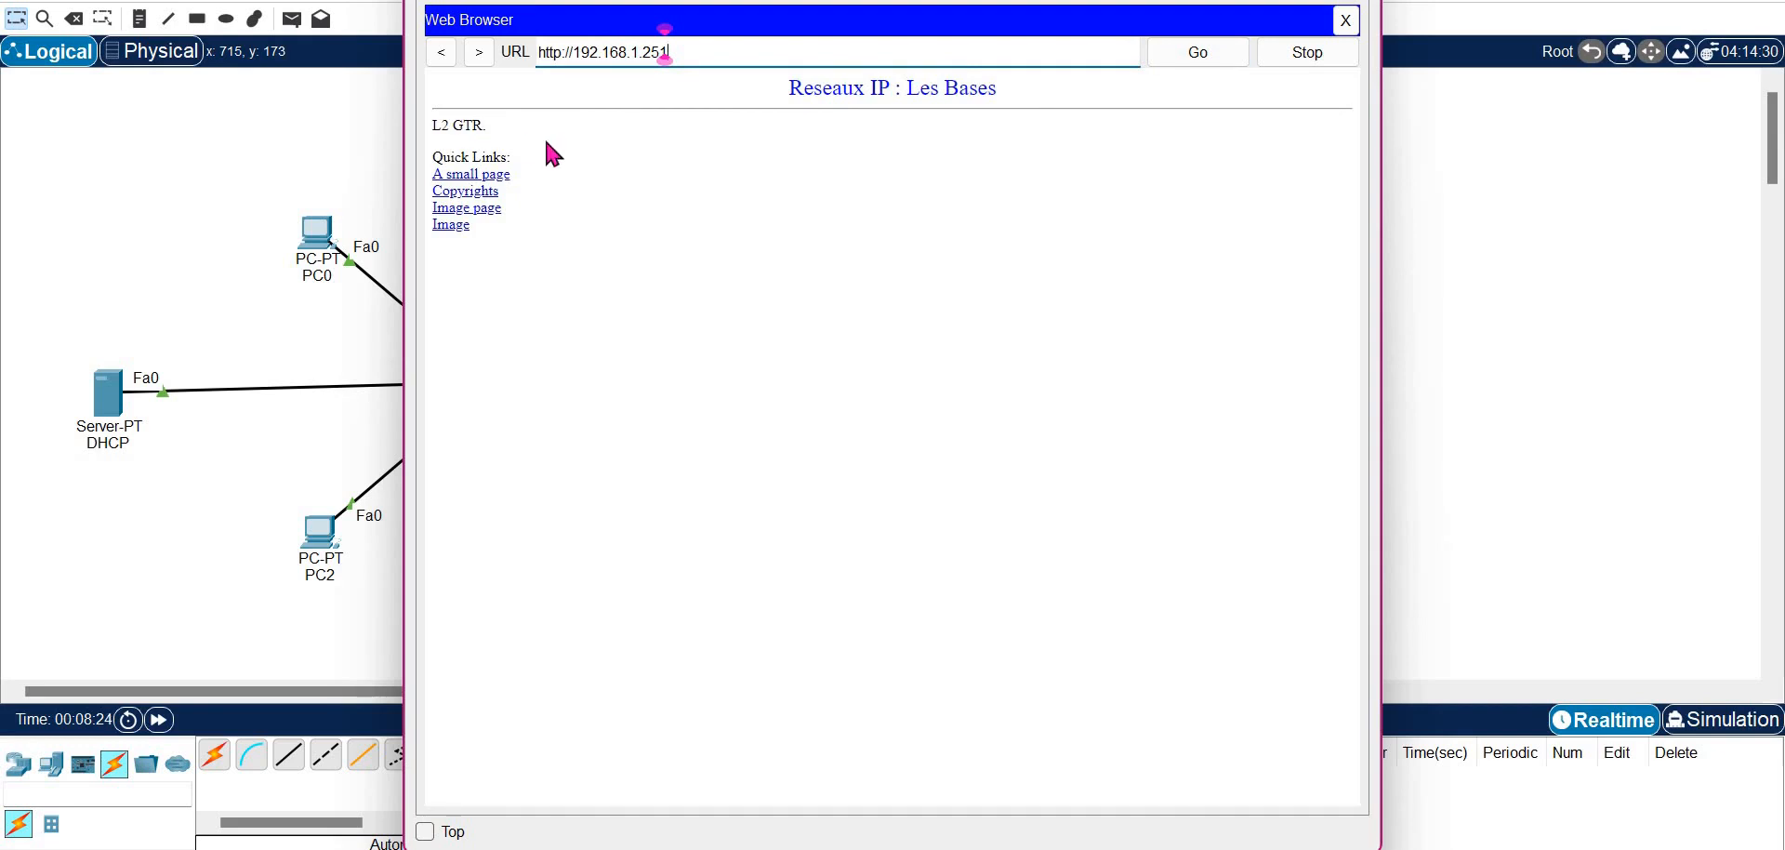
Check the "A small page", "Image" and "Copyrights" links, returning to the index page after each, and close the browser
click(497, 176)
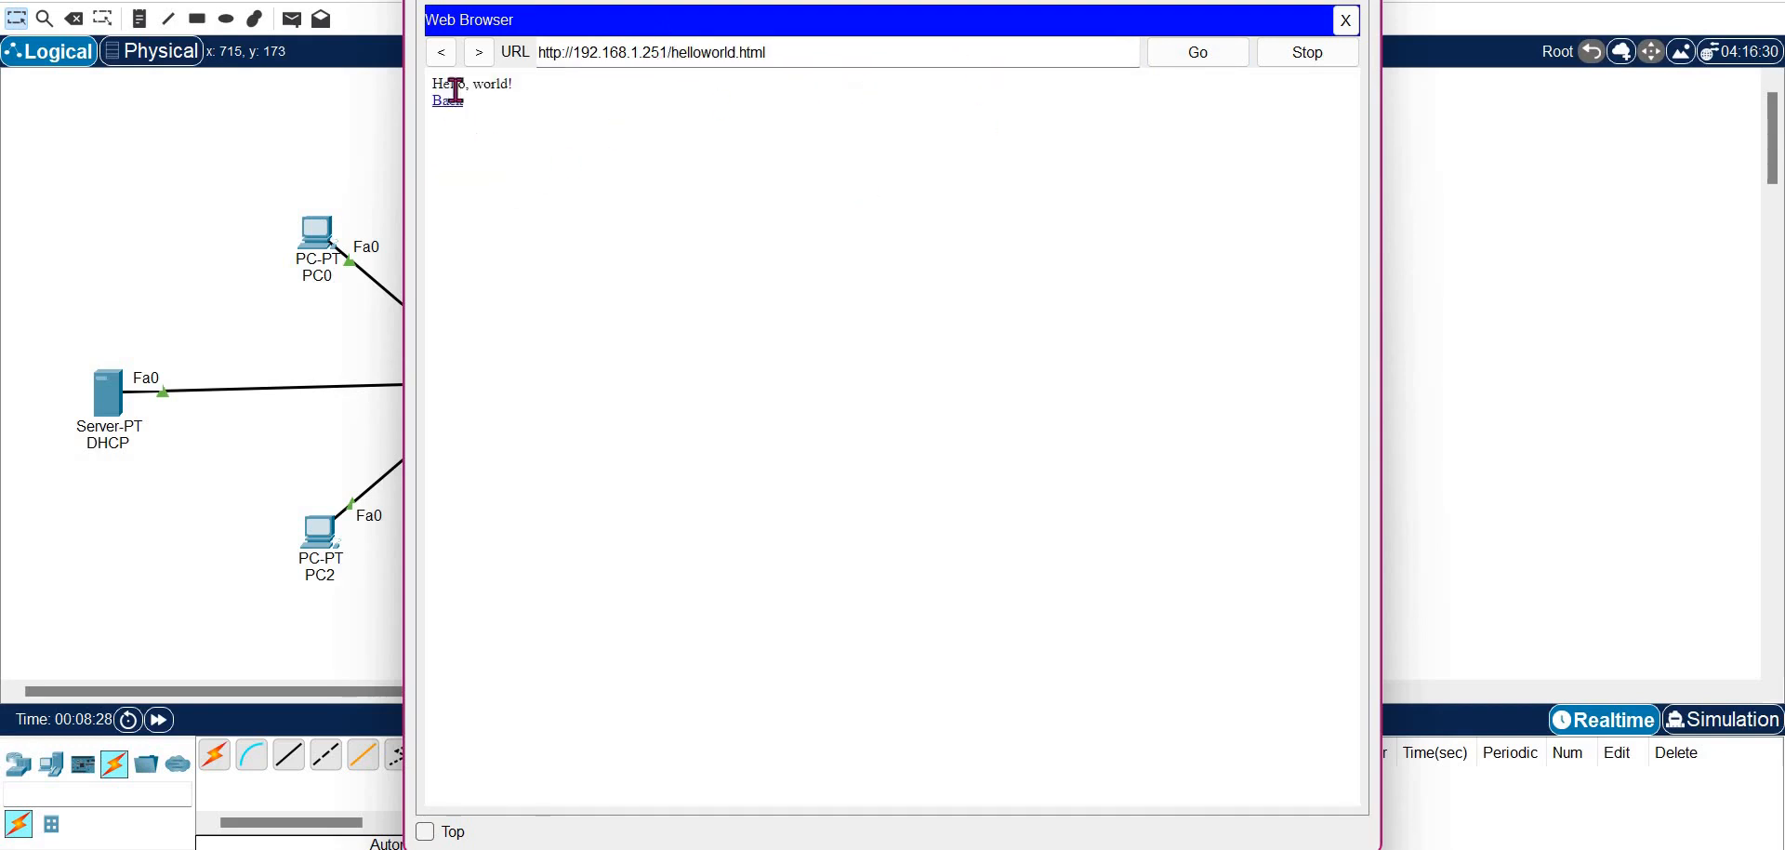
click(448, 101)
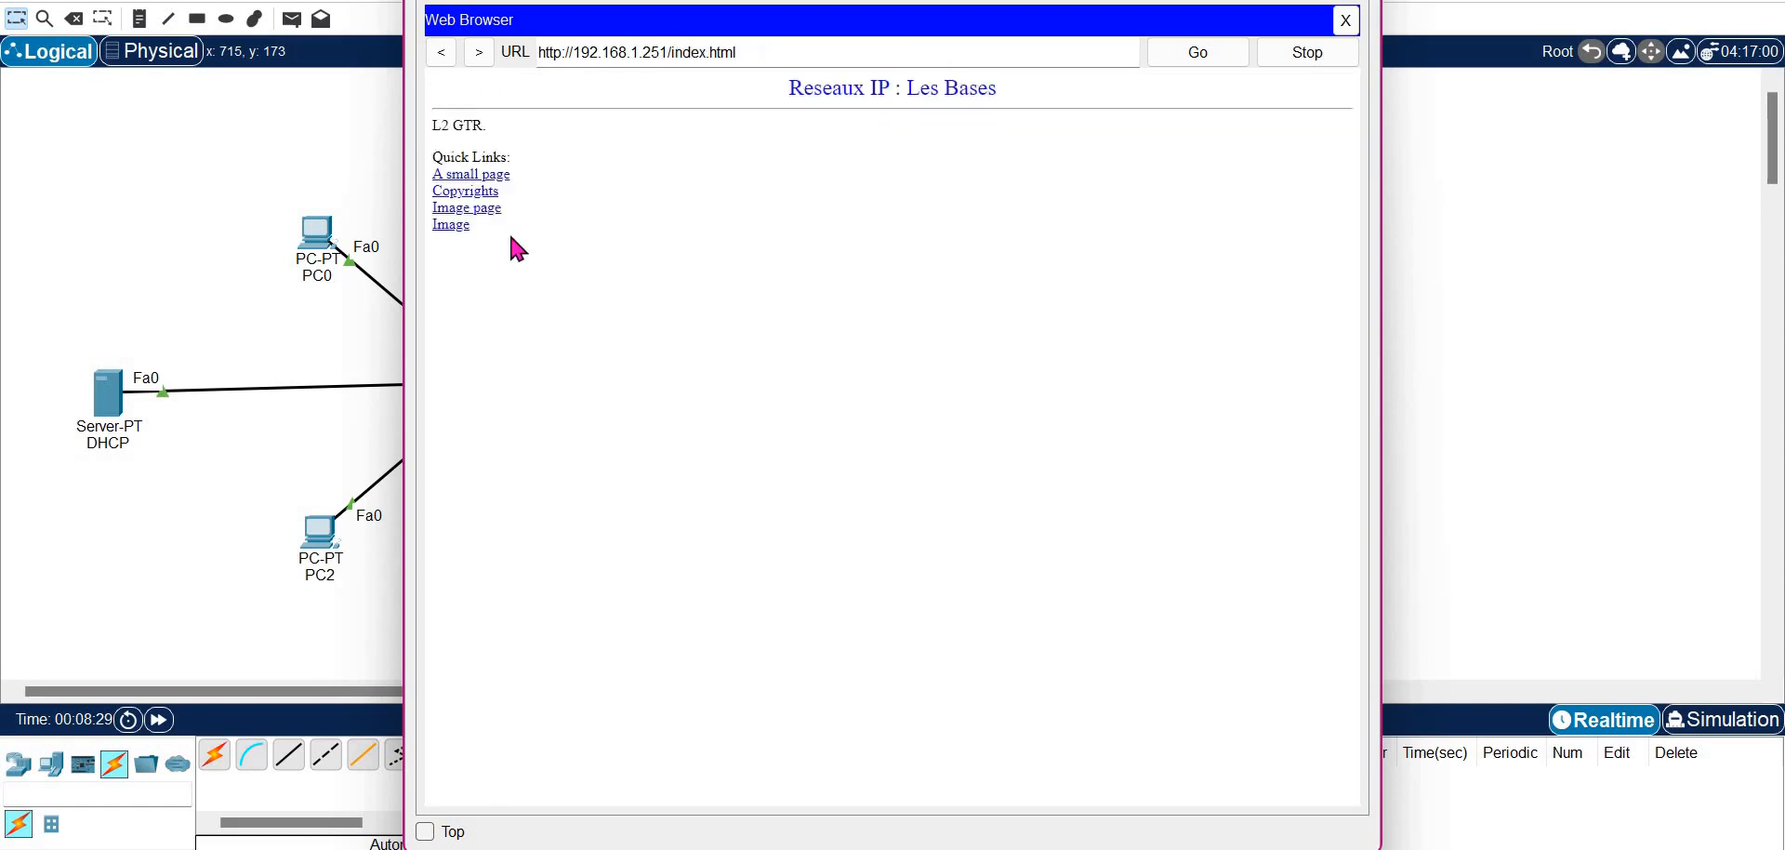
click(455, 226)
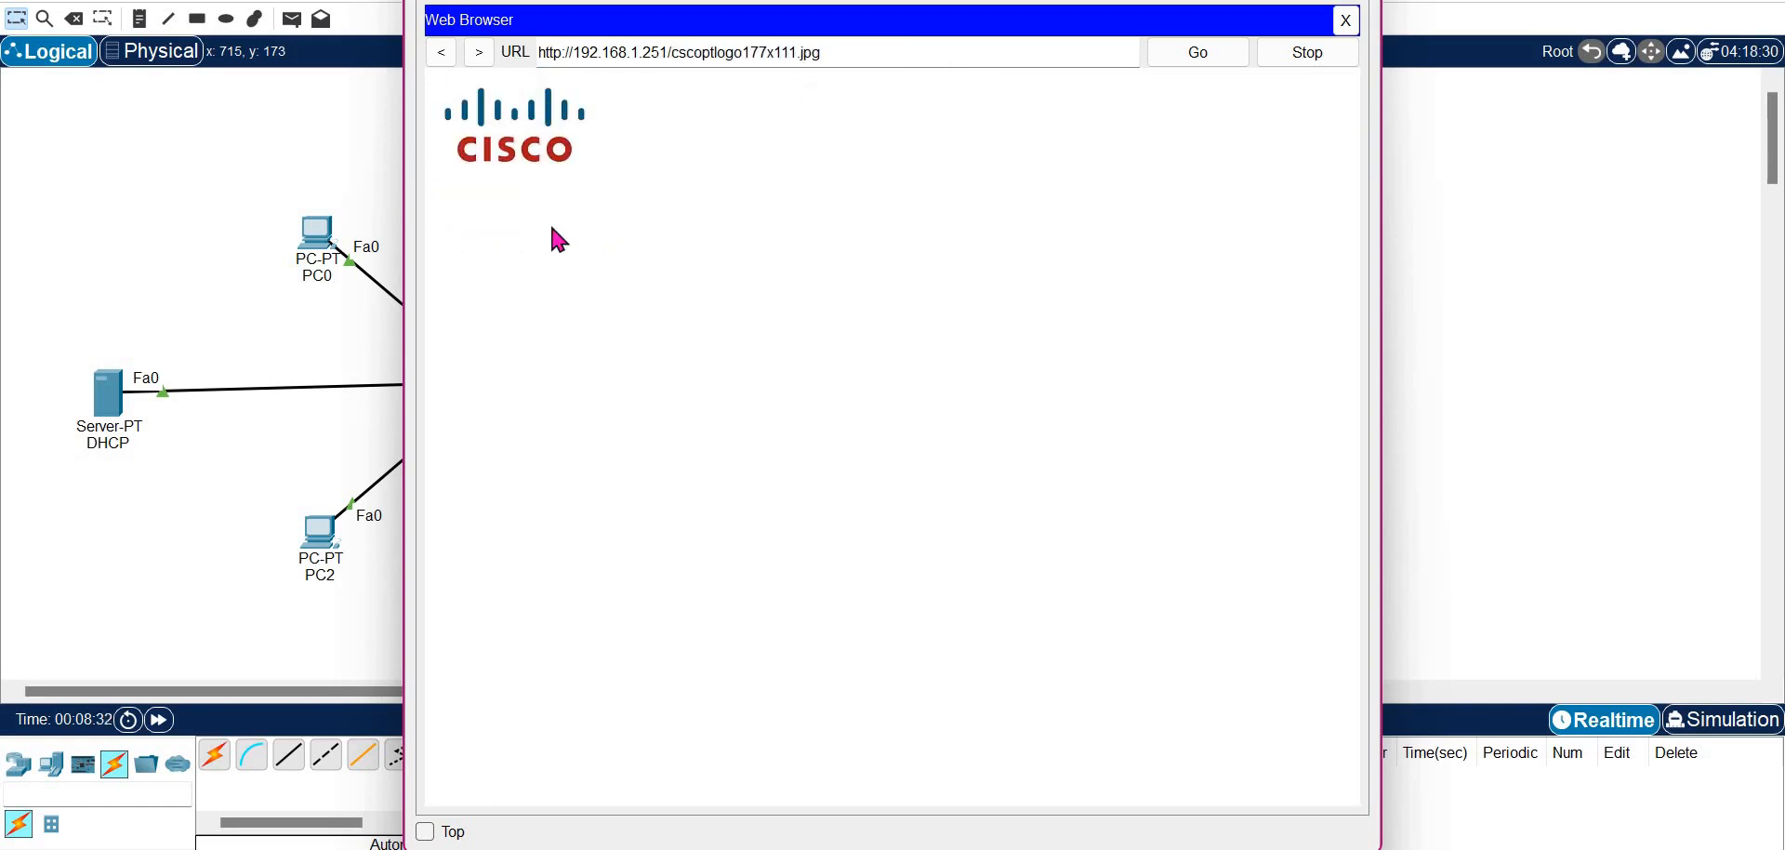
click(442, 52)
click(488, 197)
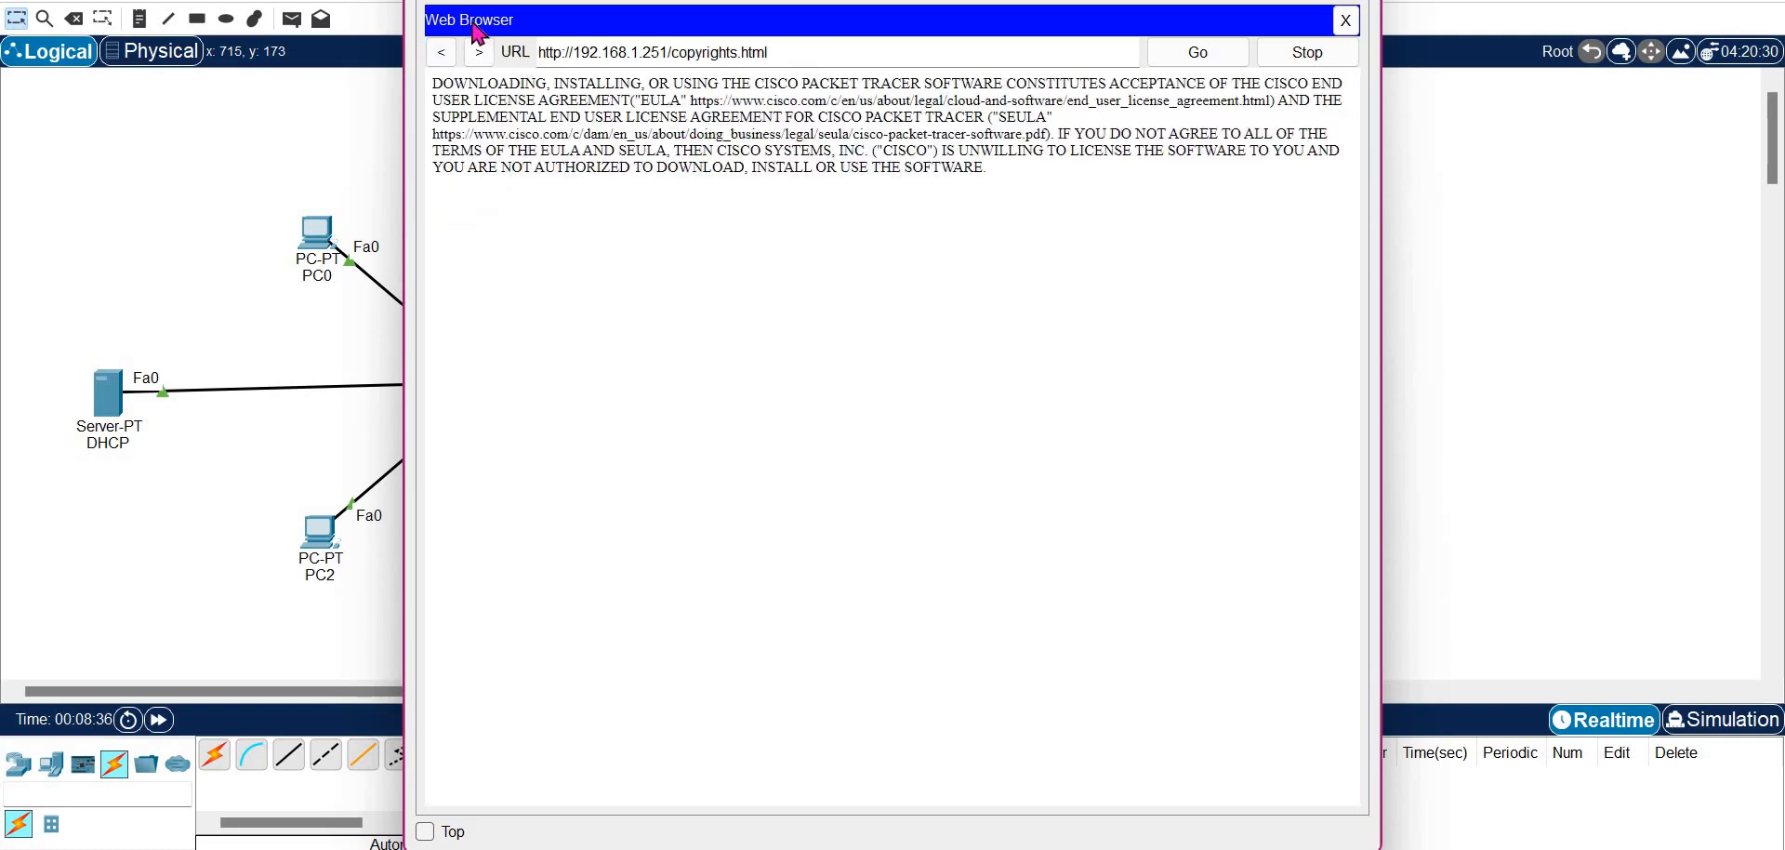
click(442, 52)
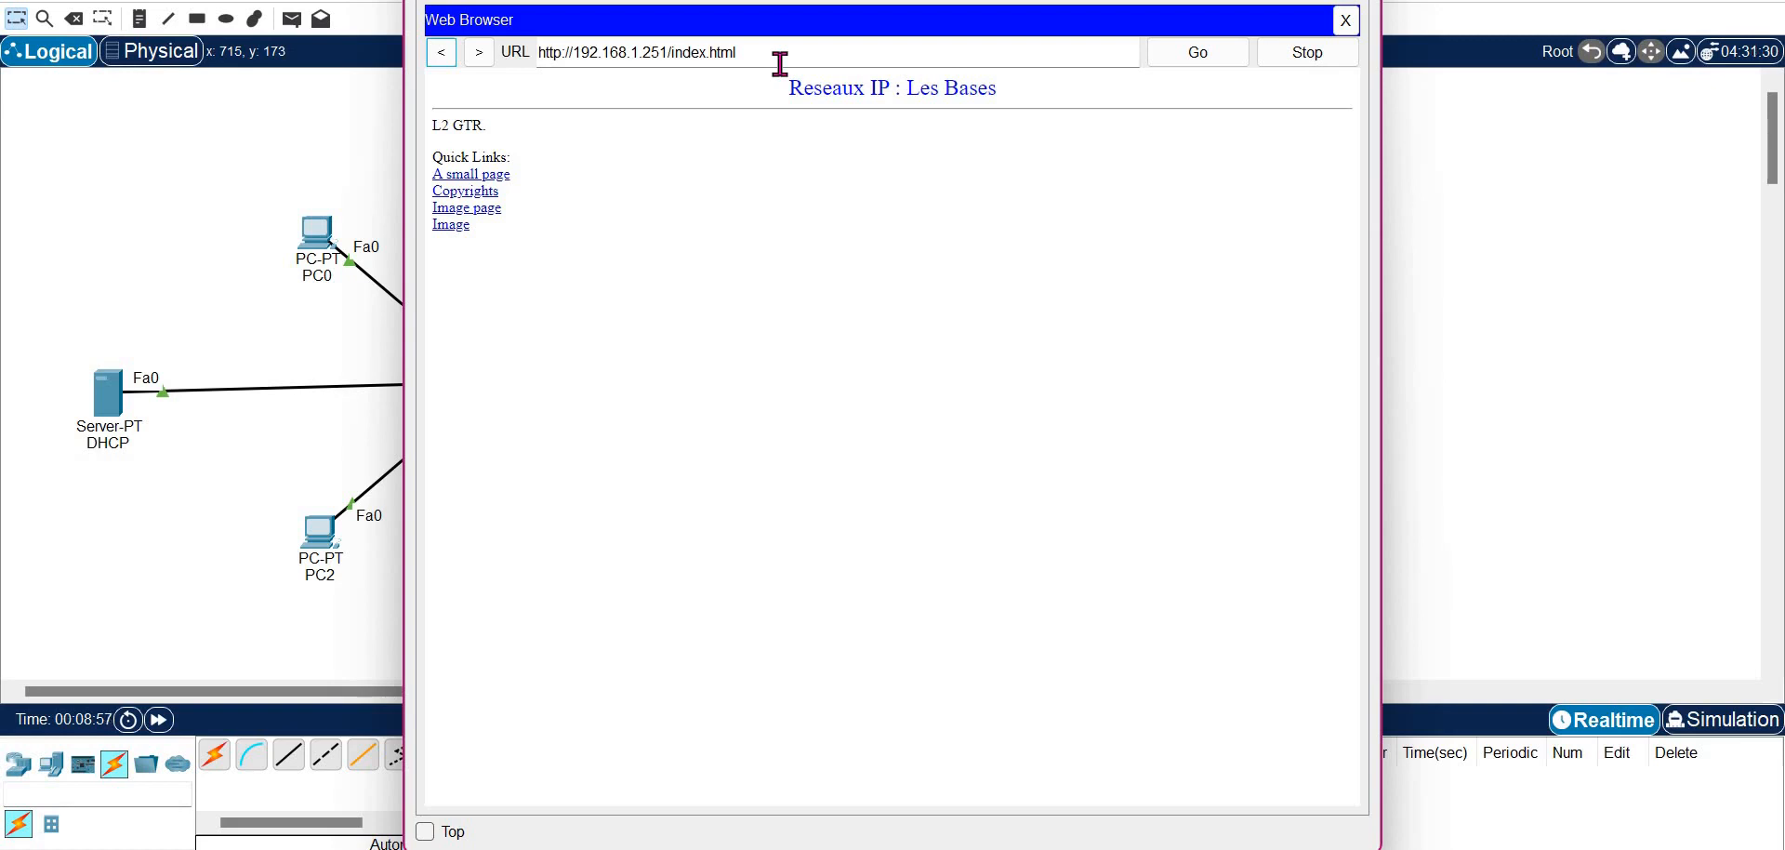
click(1344, 26)
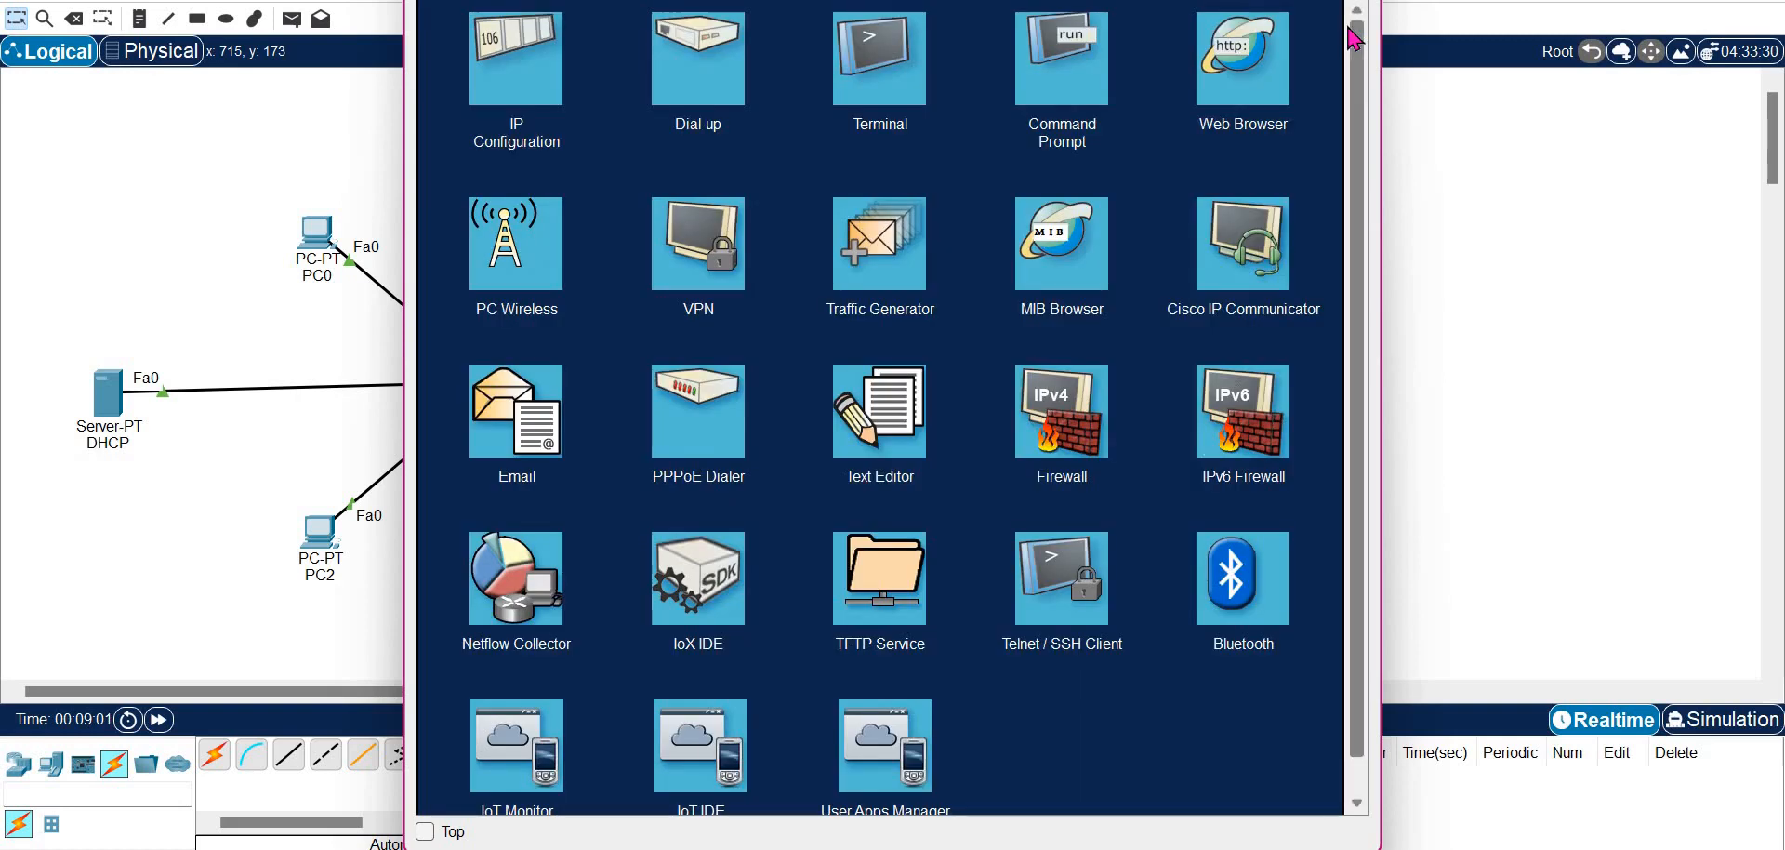
click(1703, 719)
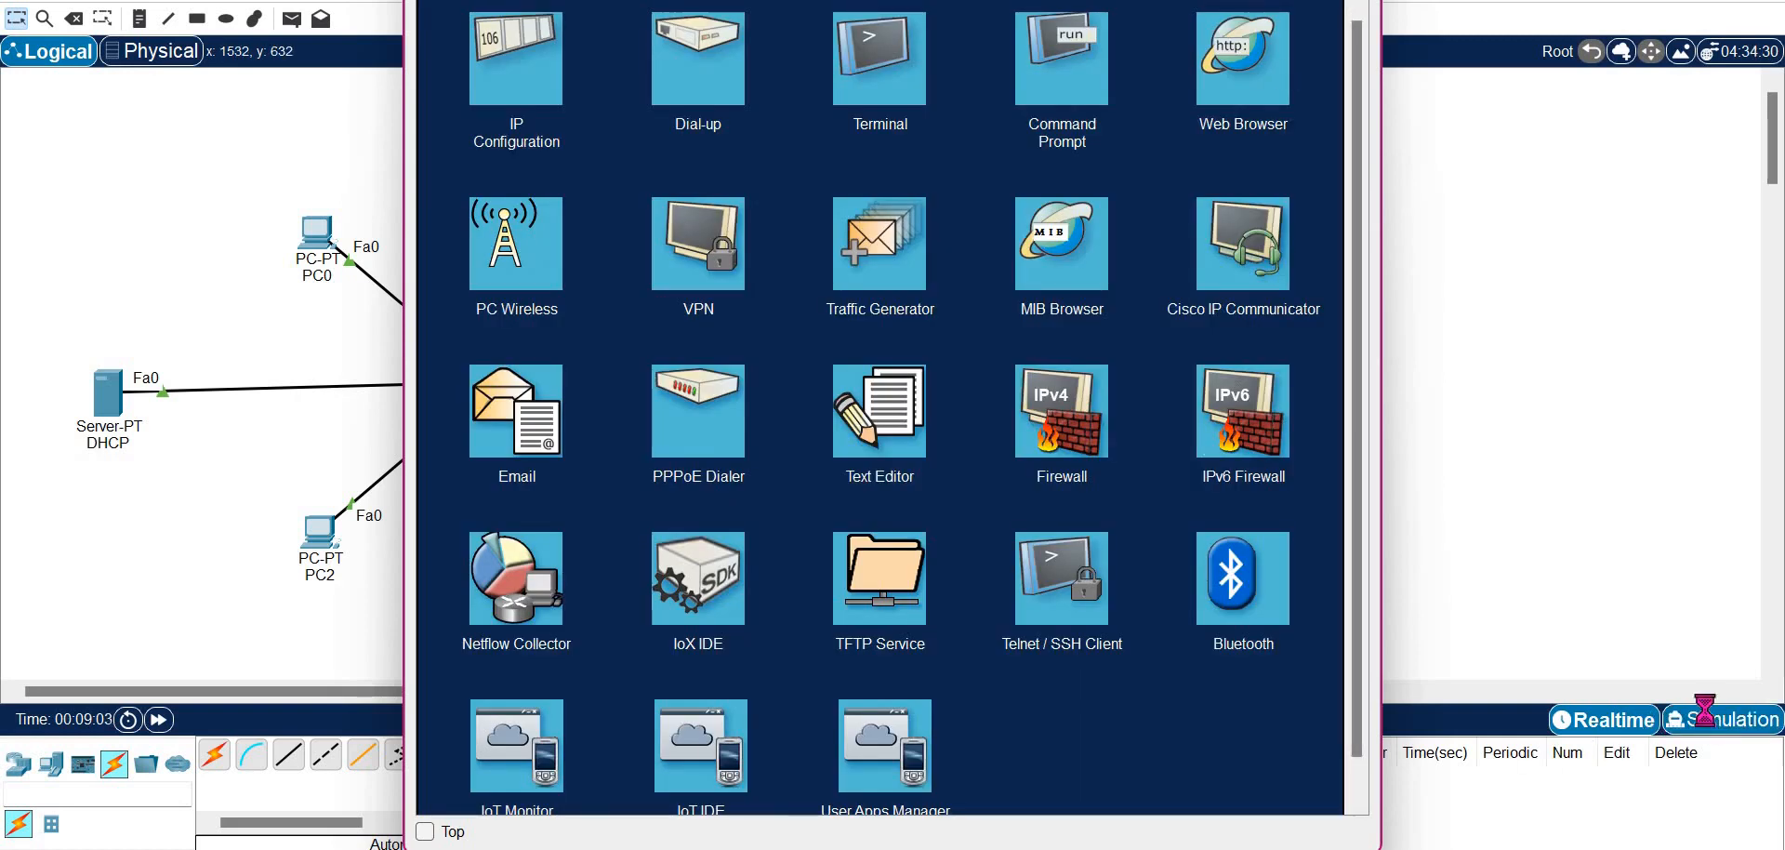
click(656, 221)
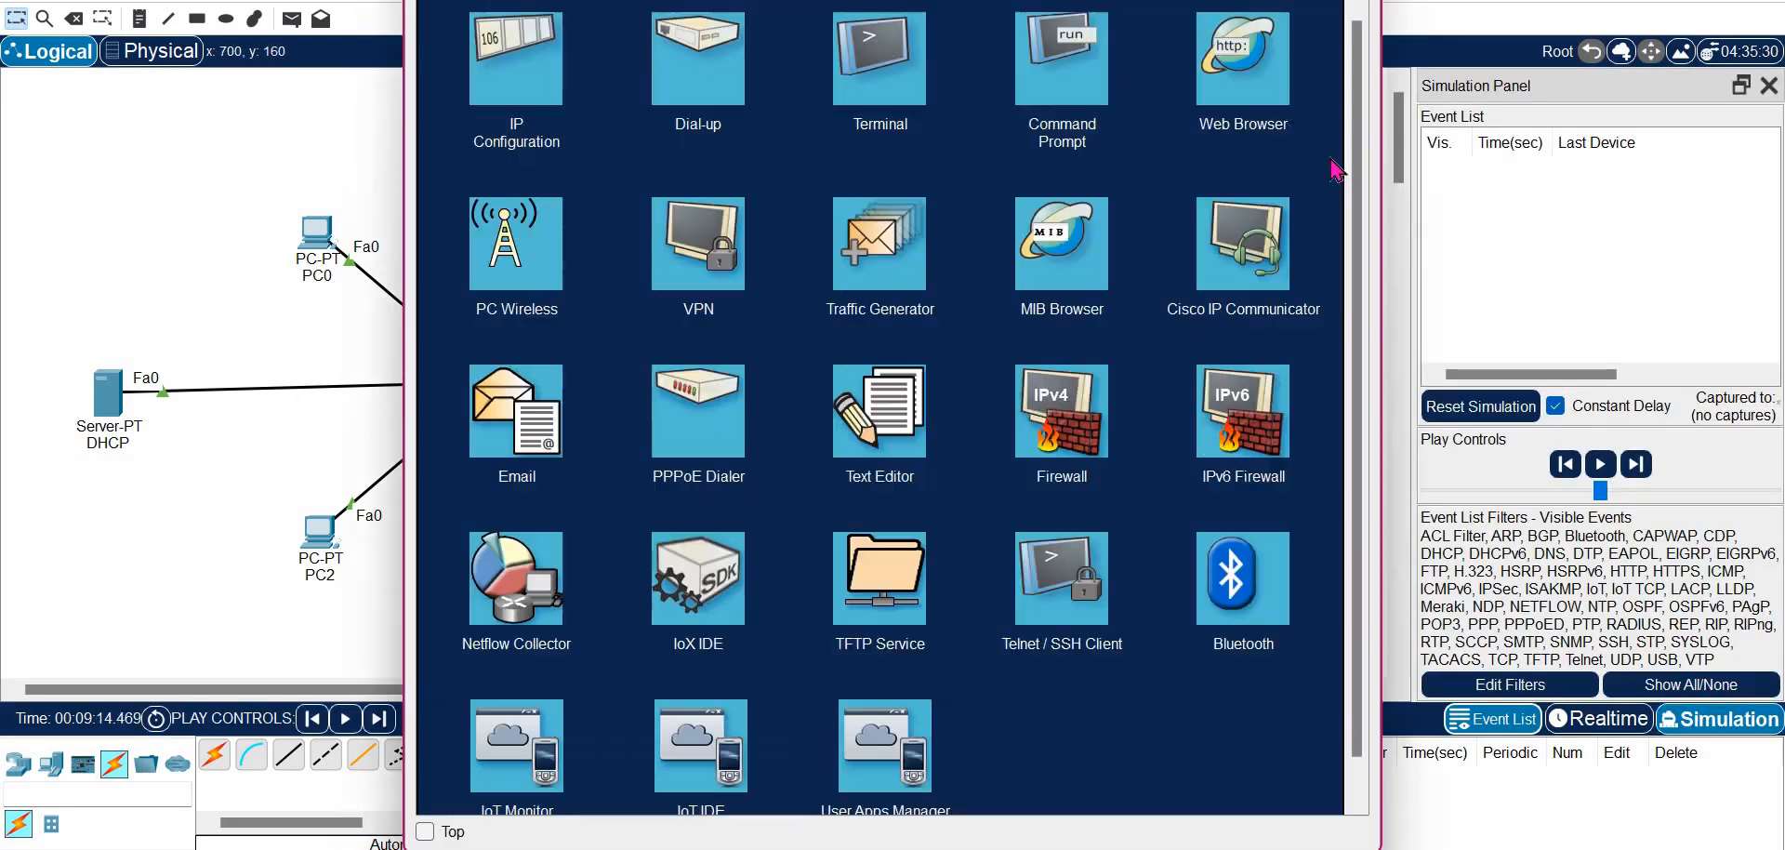
click(1273, 89)
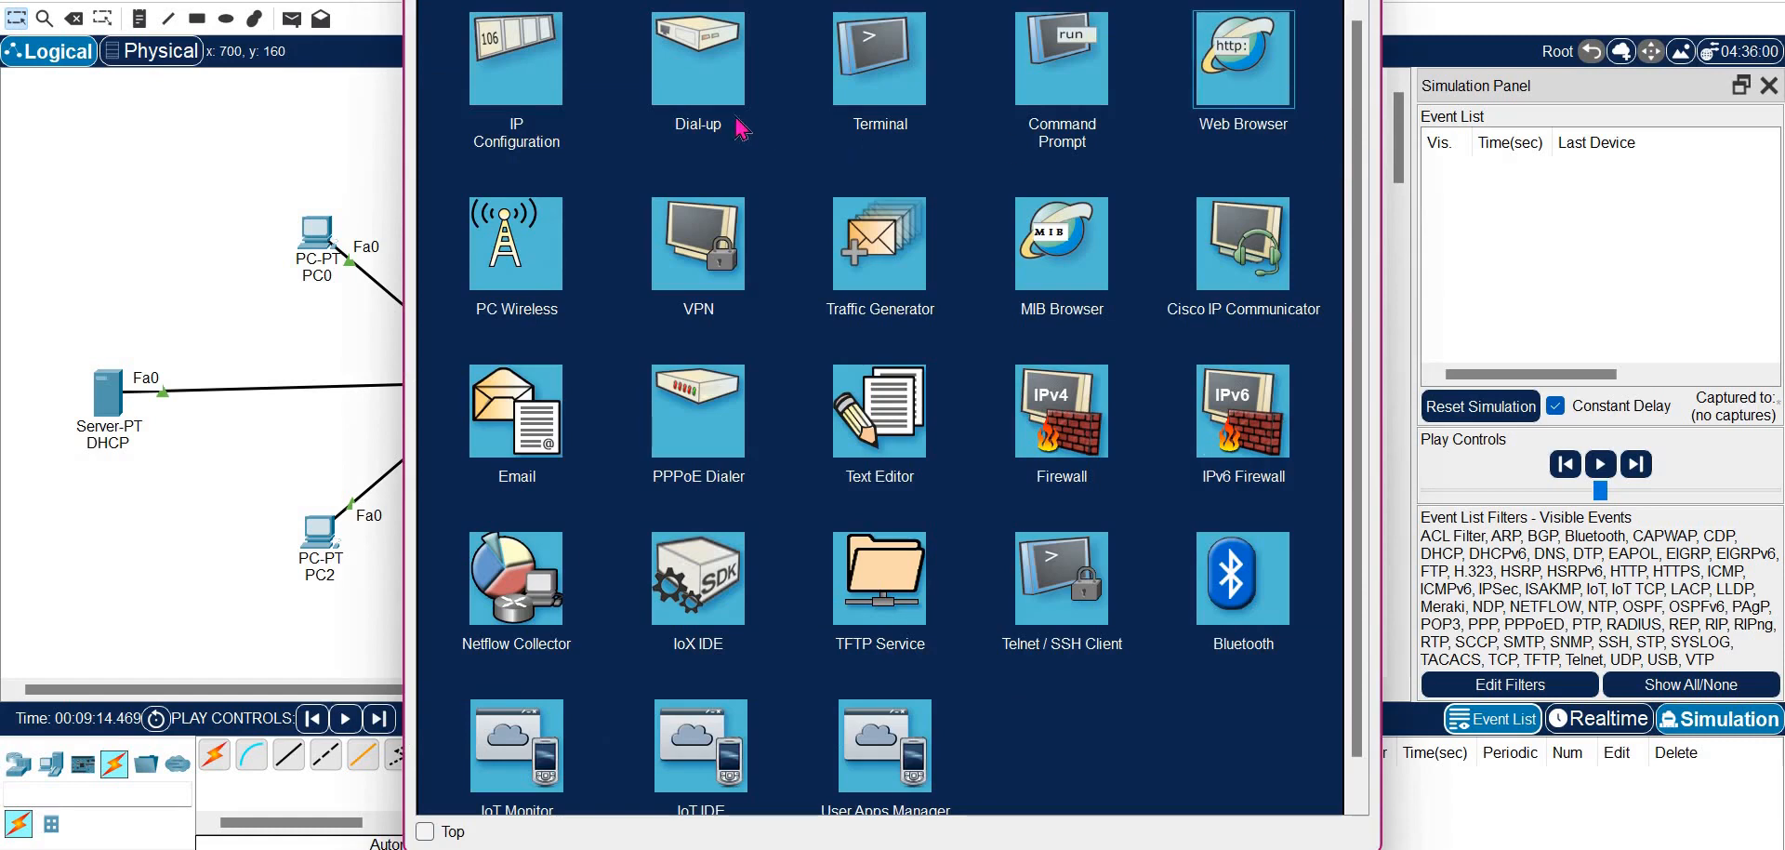
click(1269, 114)
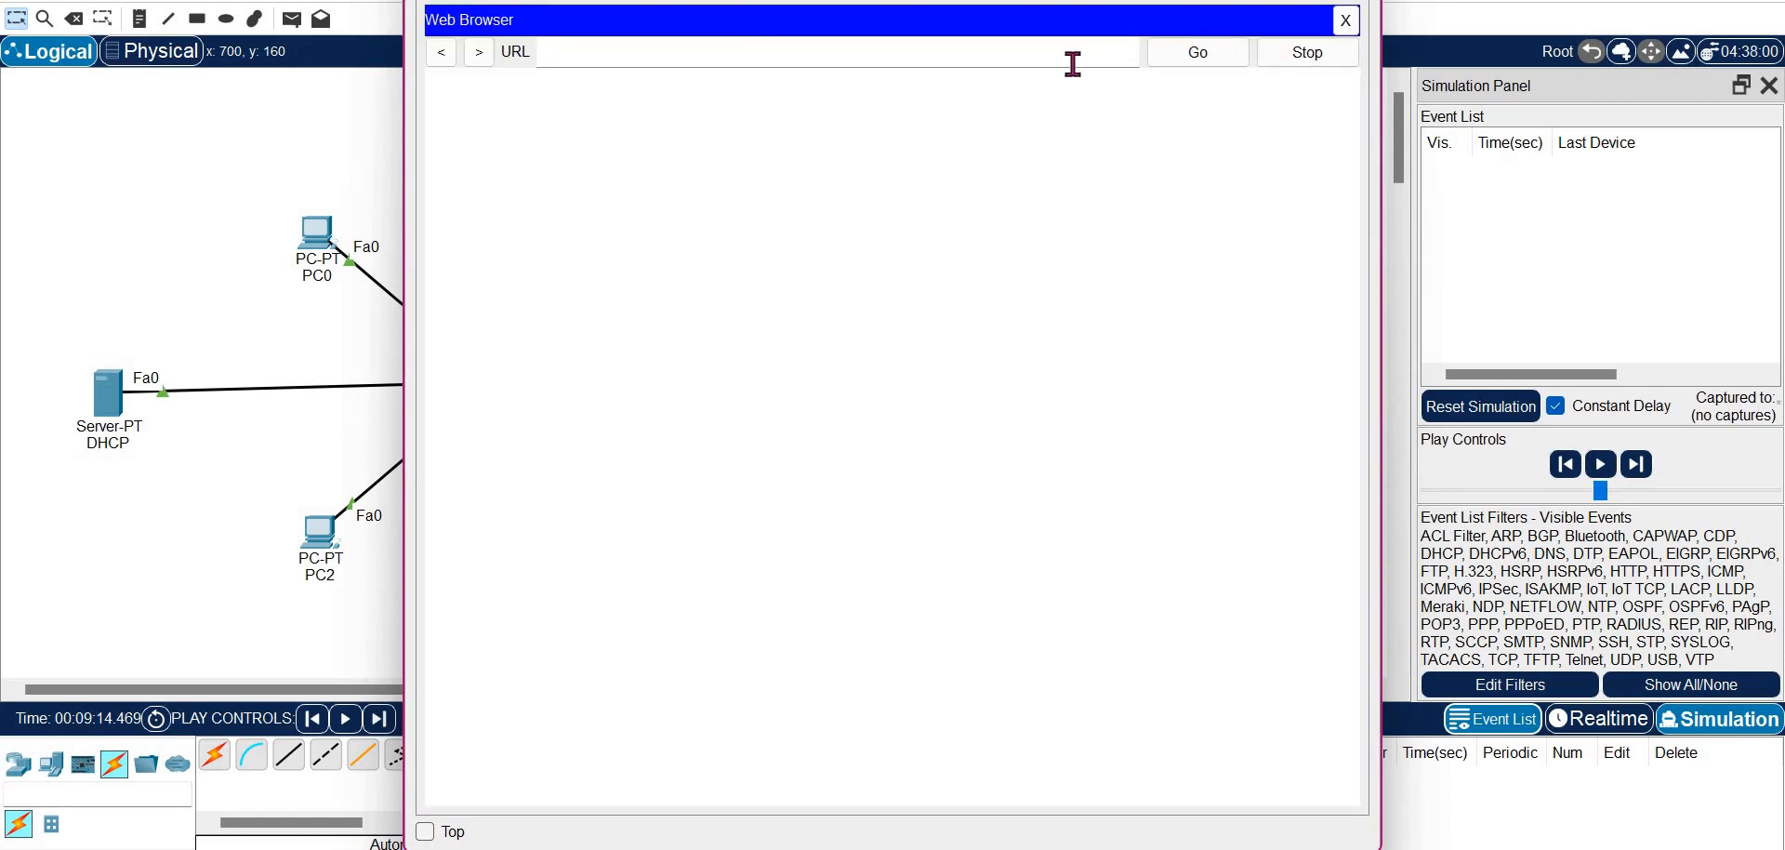
text(http://19)
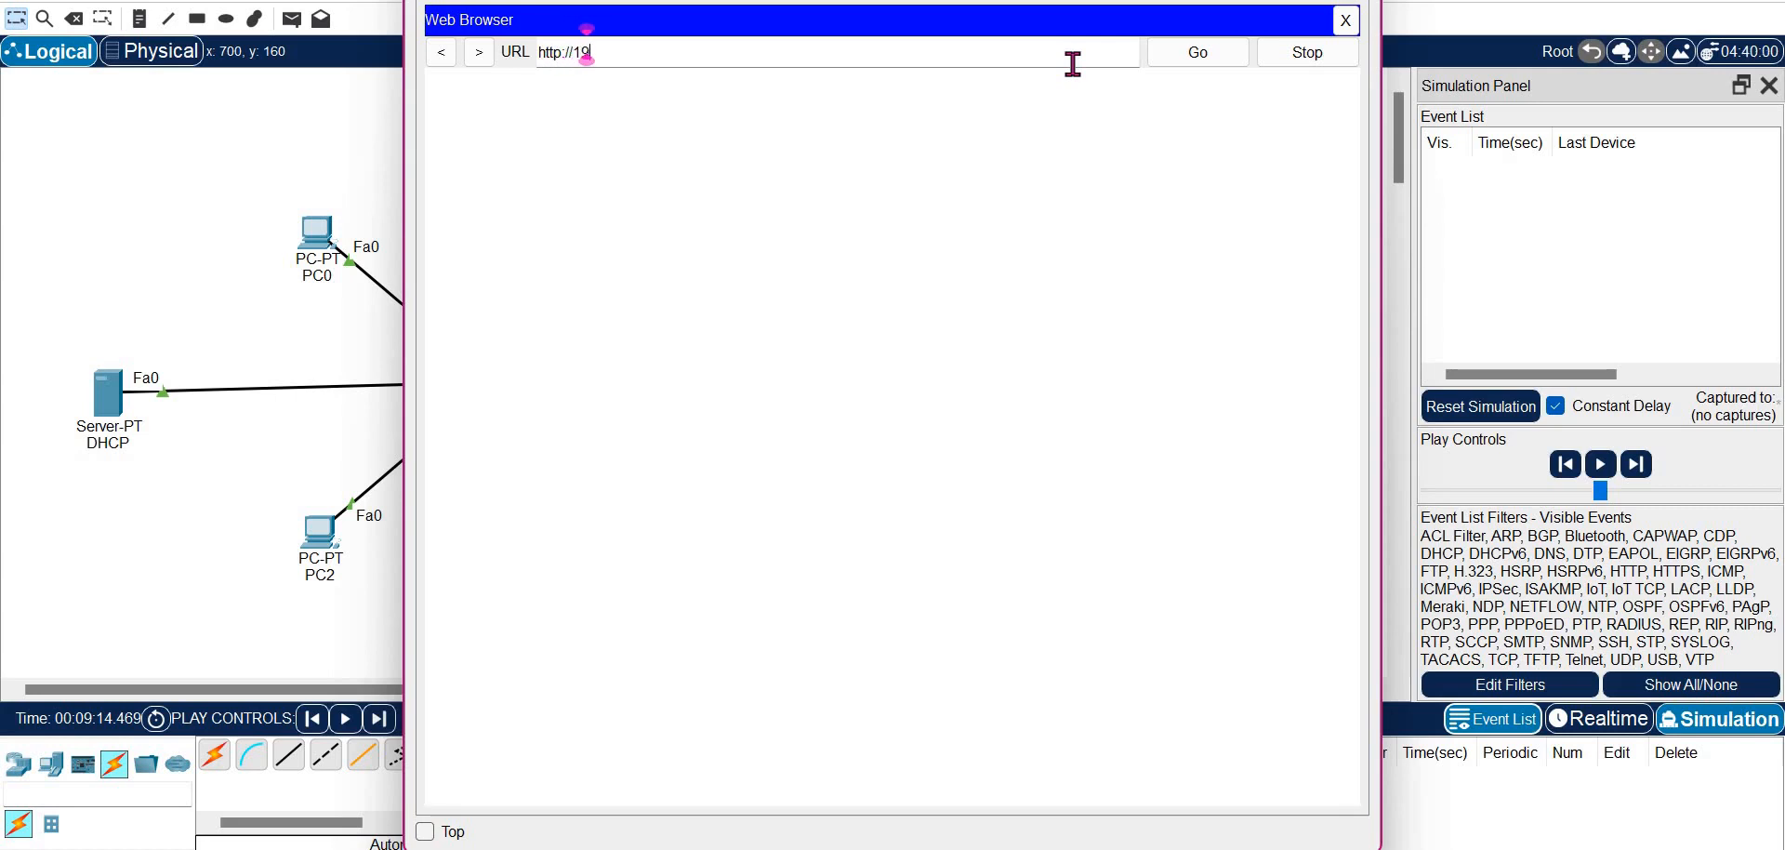
text(2.168.1.12)
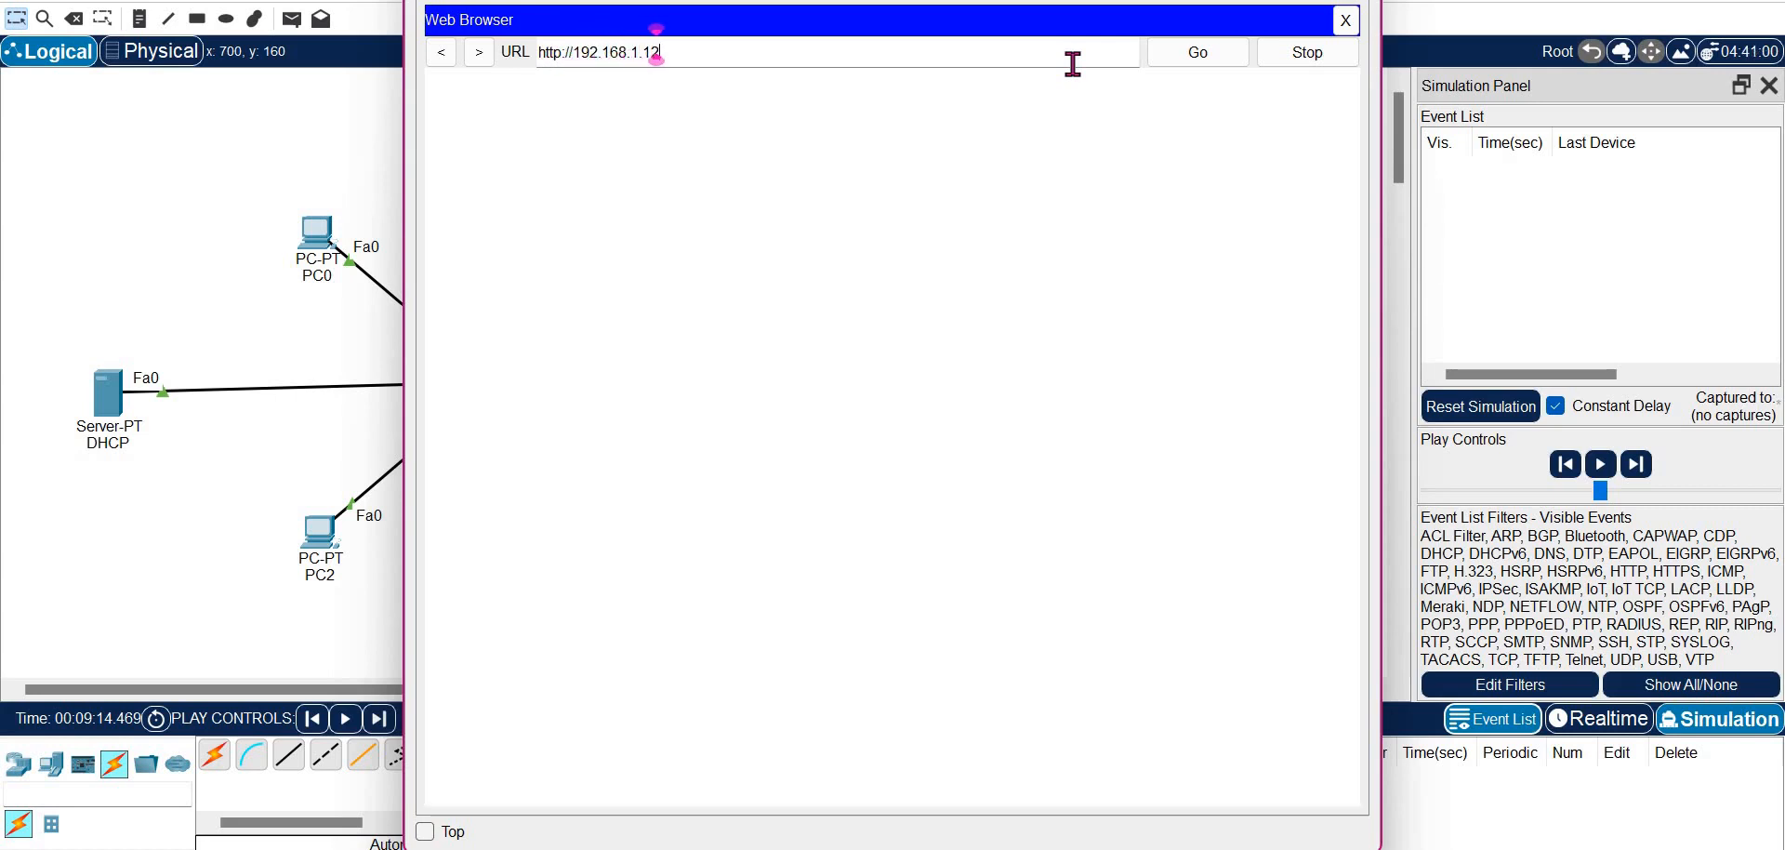
key(BackSpace)
key(BackSpace)
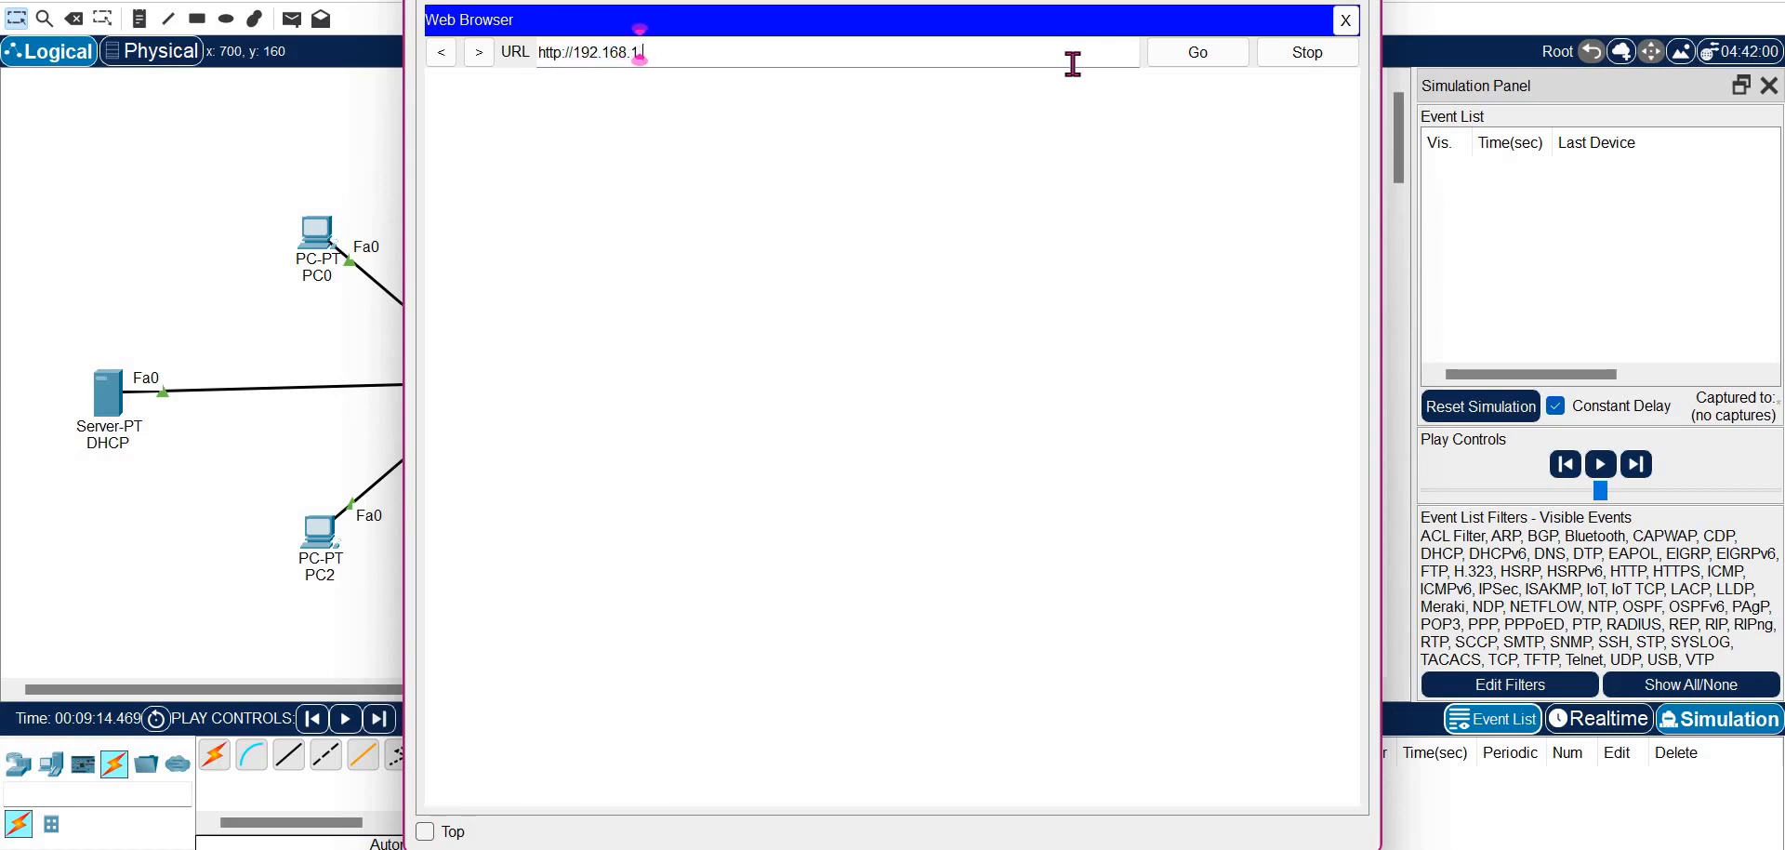
text(251)
click(1192, 56)
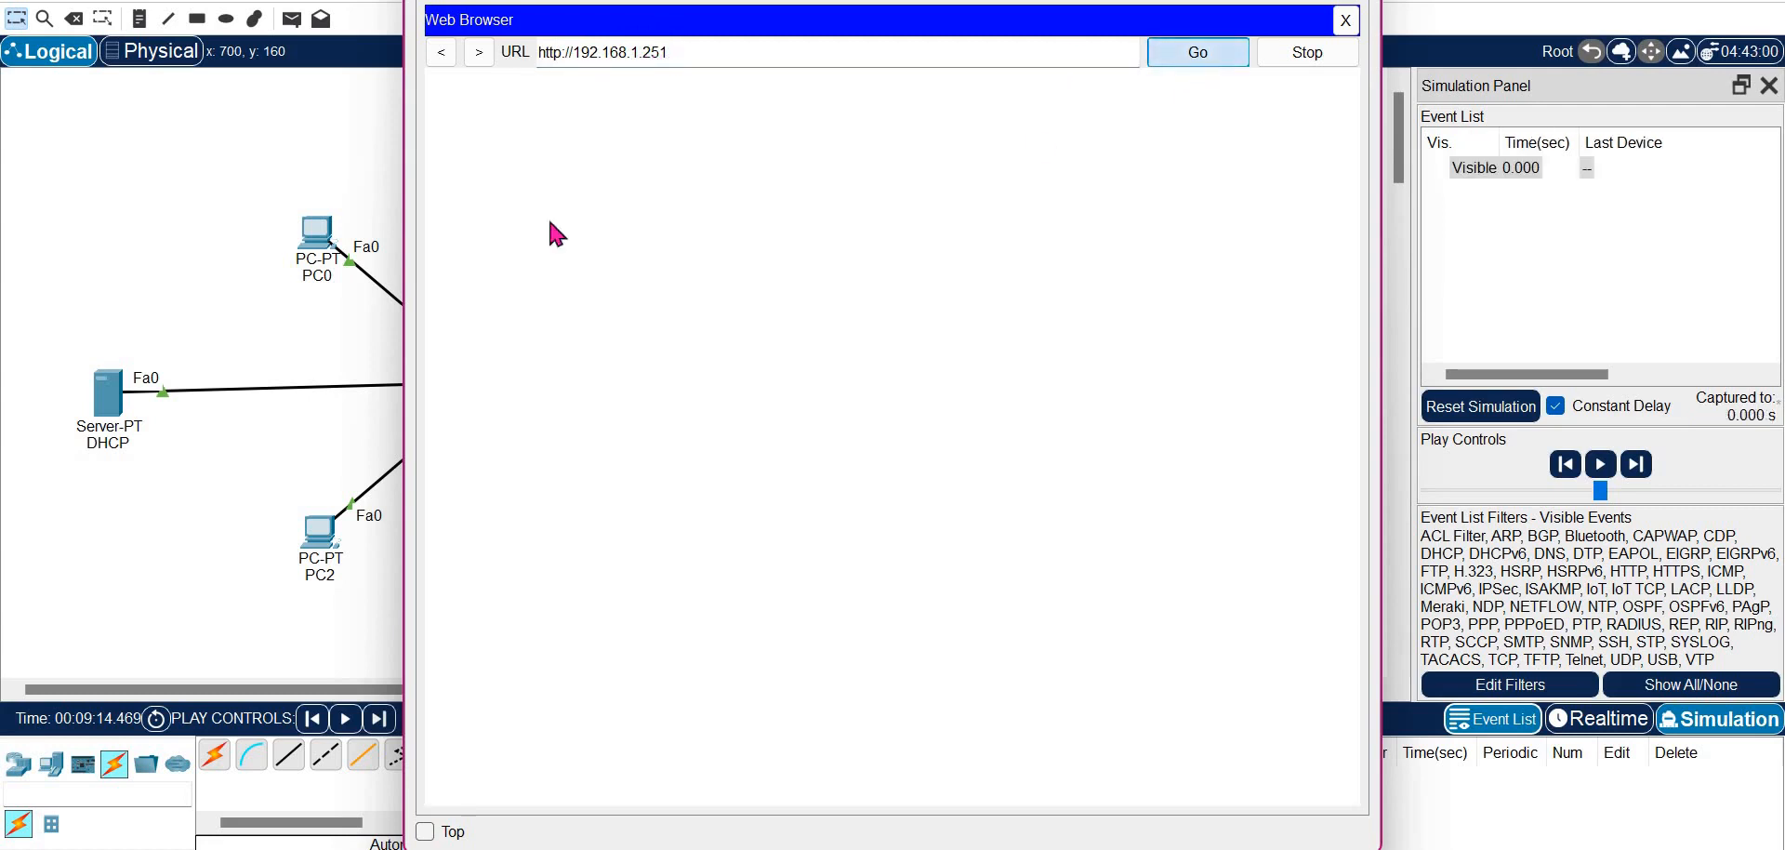
Examine the OSI layers and outbound Ethernet, IP and TCP details of the PDU at PC1, and close its information window
click(334, 121)
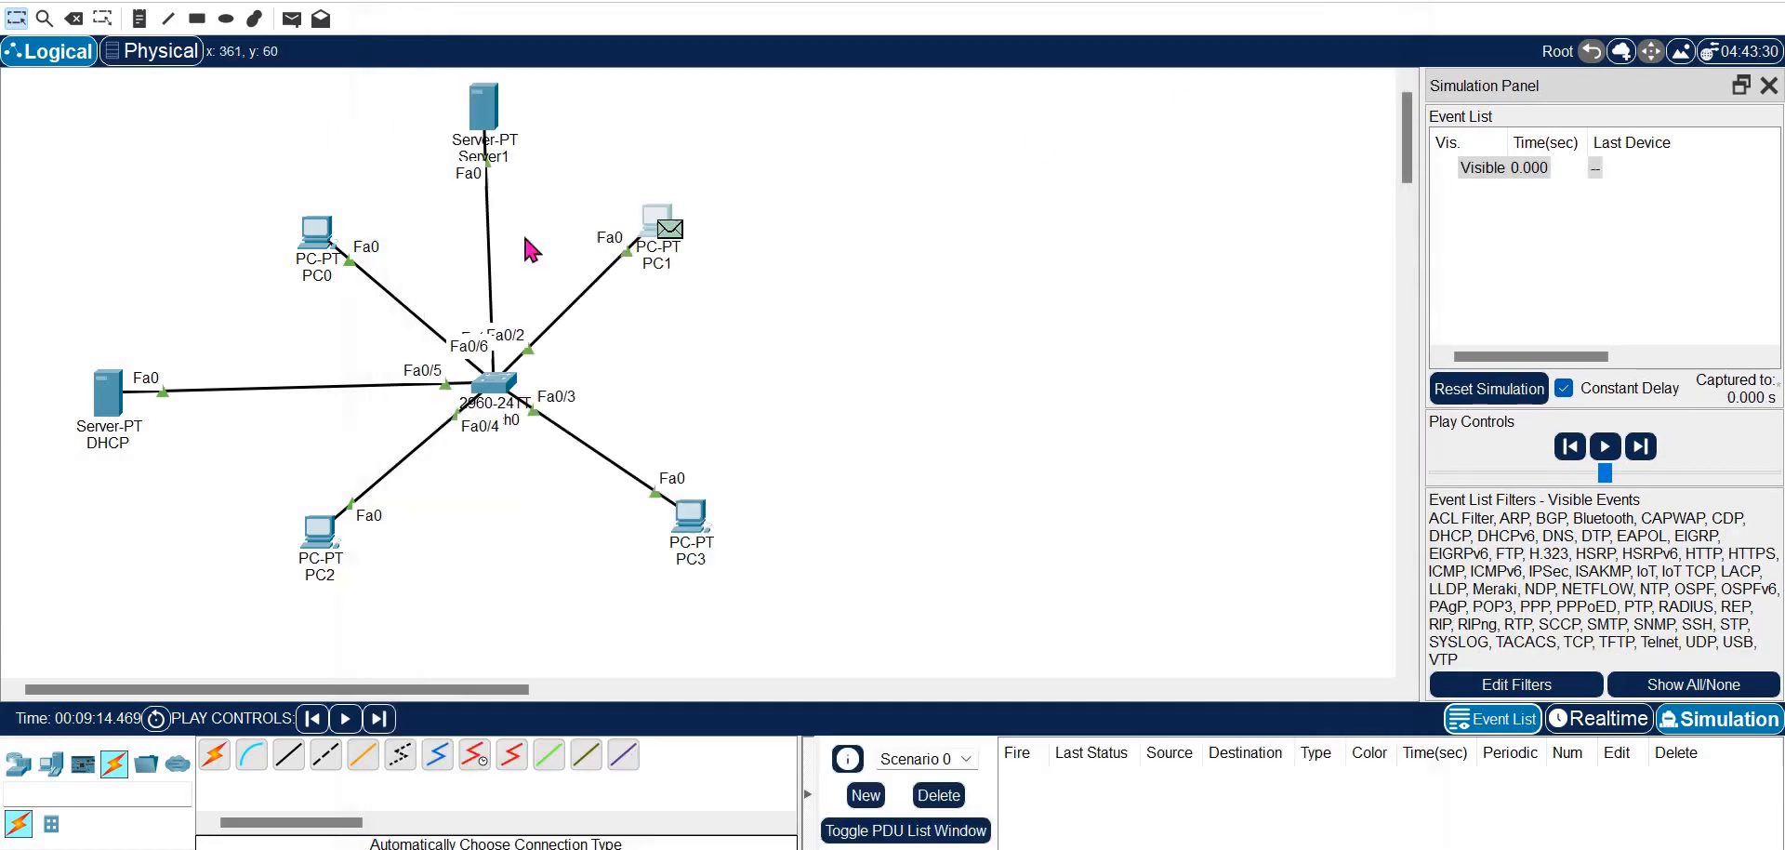
click(669, 228)
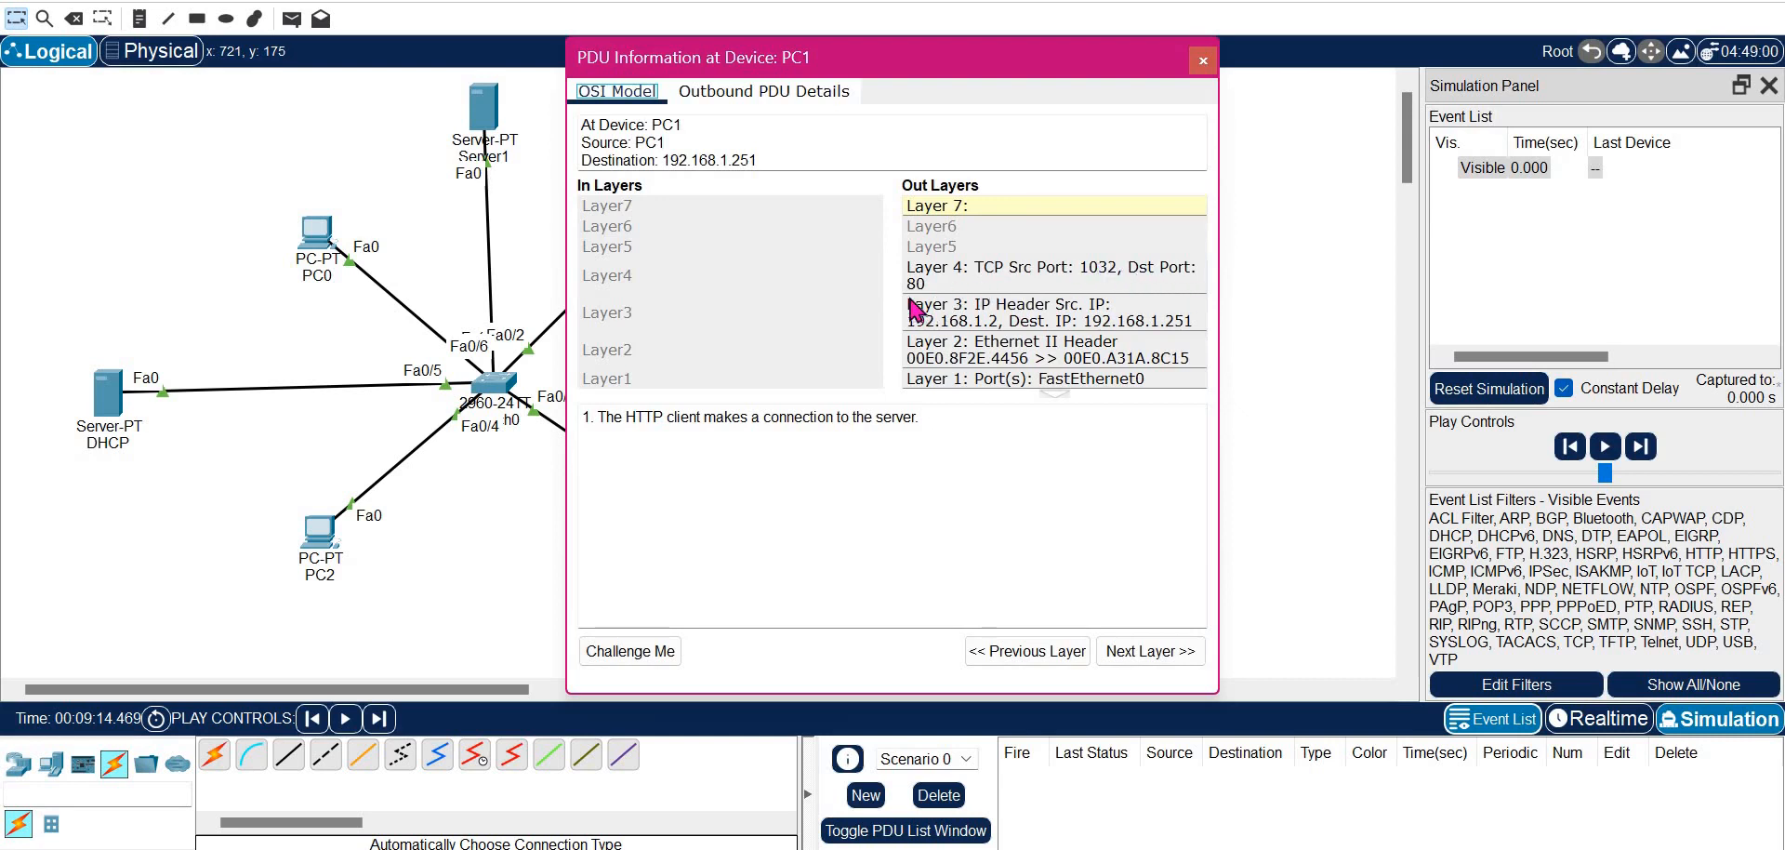
click(763, 97)
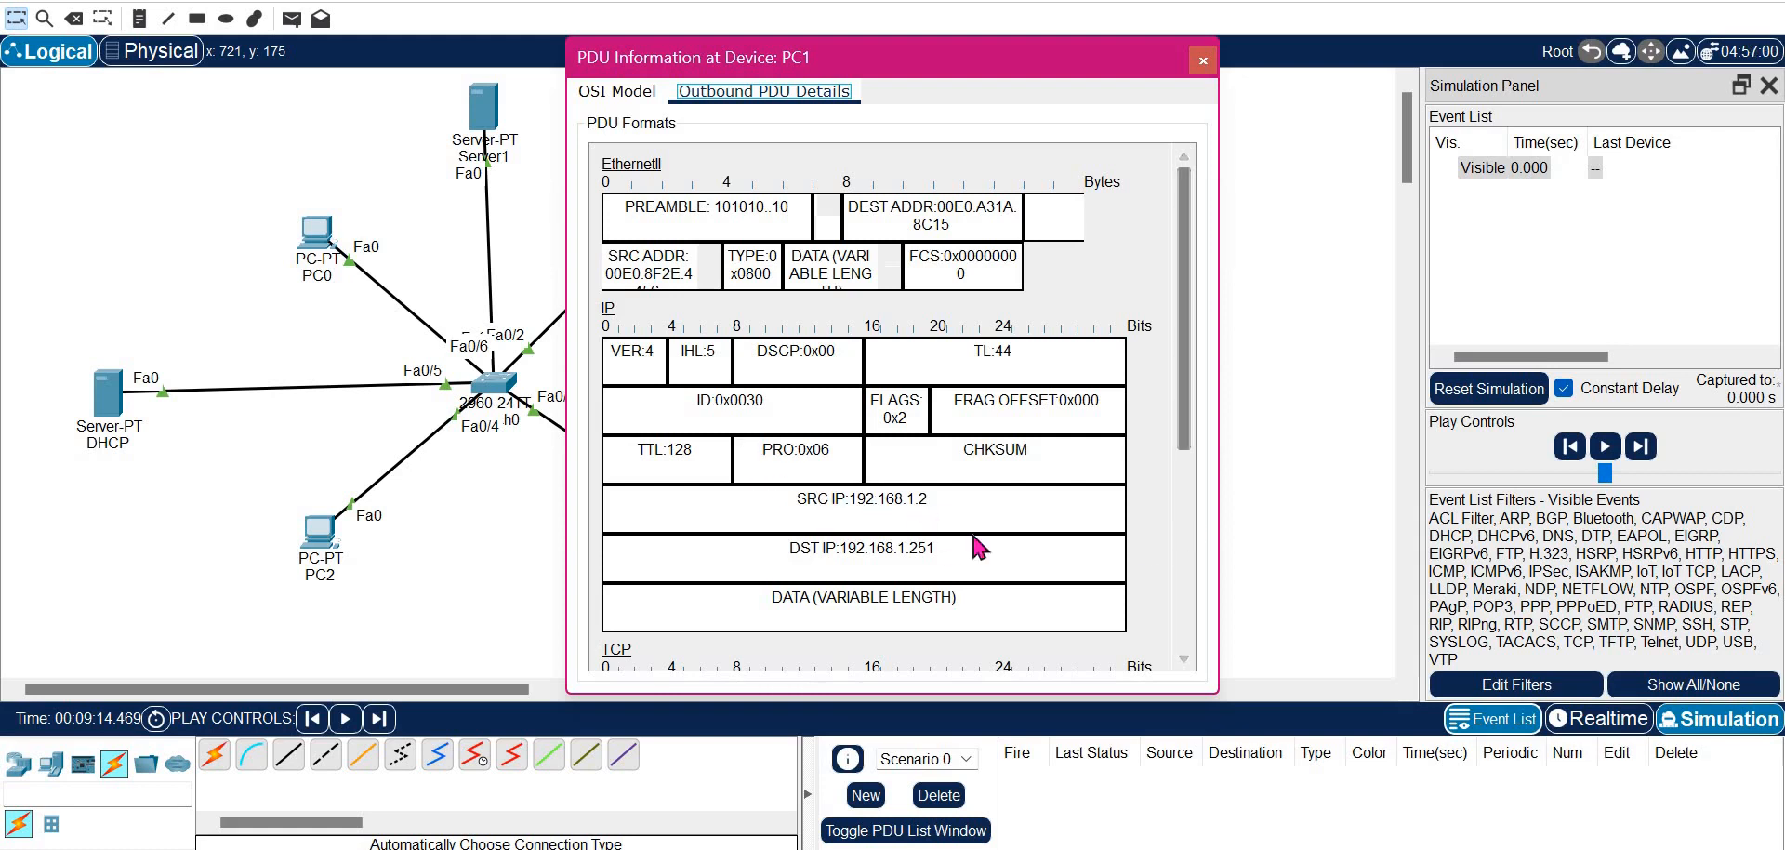
click(1180, 554)
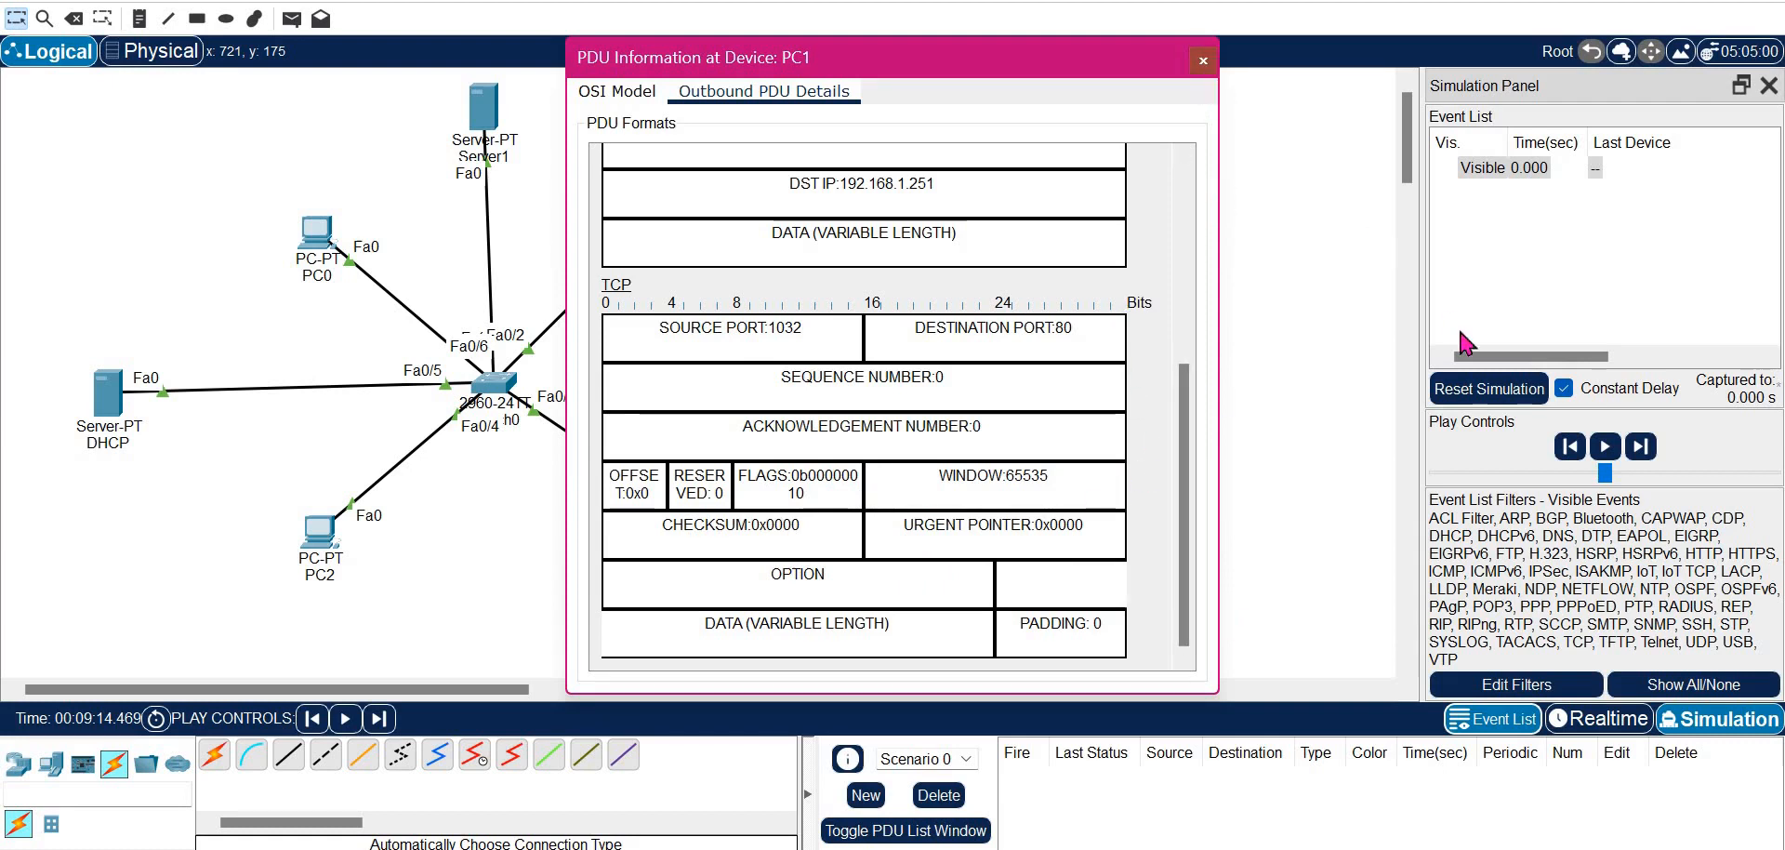
click(1203, 62)
Advance the simulation six times to follow the web traffic between PC1, the switch and Server1
click(1639, 447)
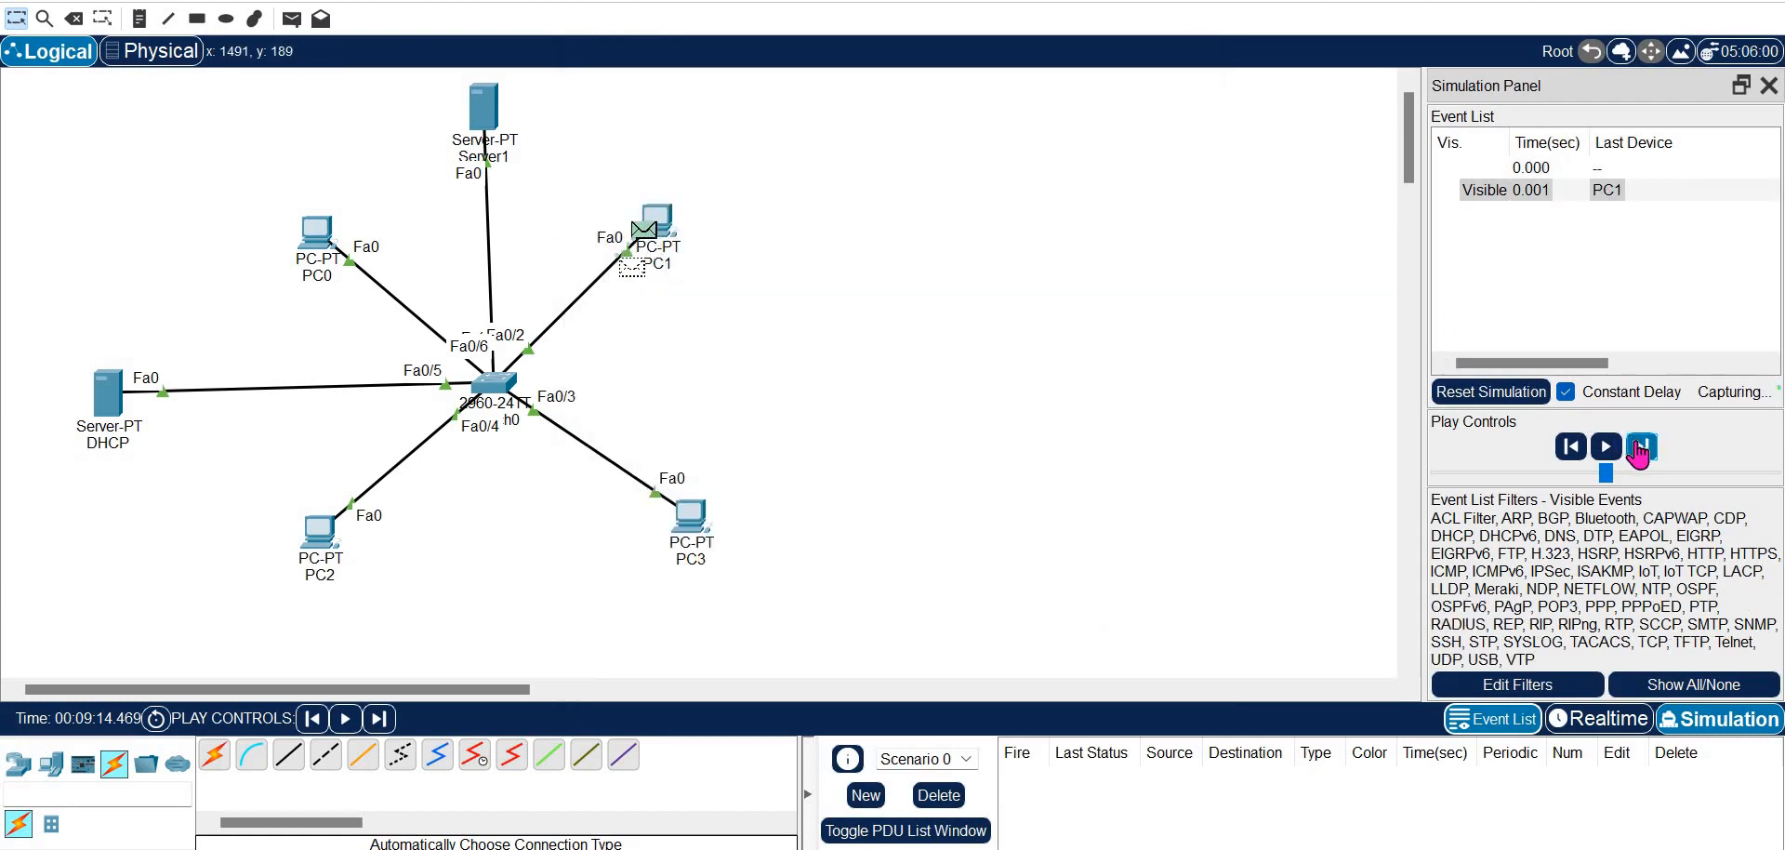
click(1638, 447)
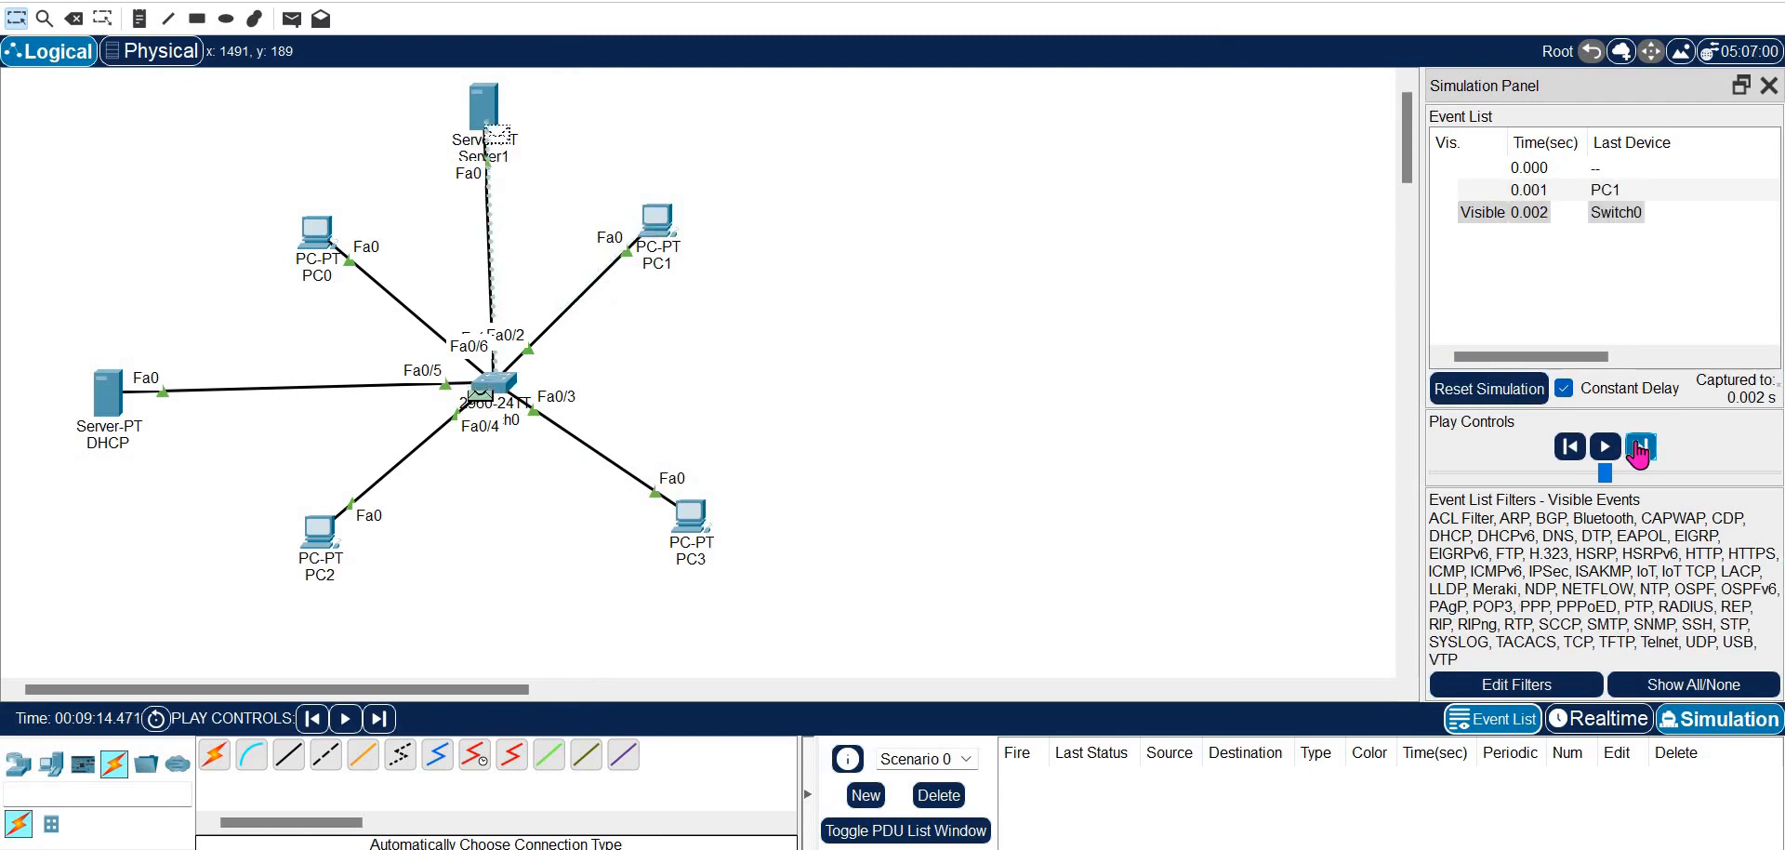
click(1638, 447)
click(1639, 447)
click(1639, 447)
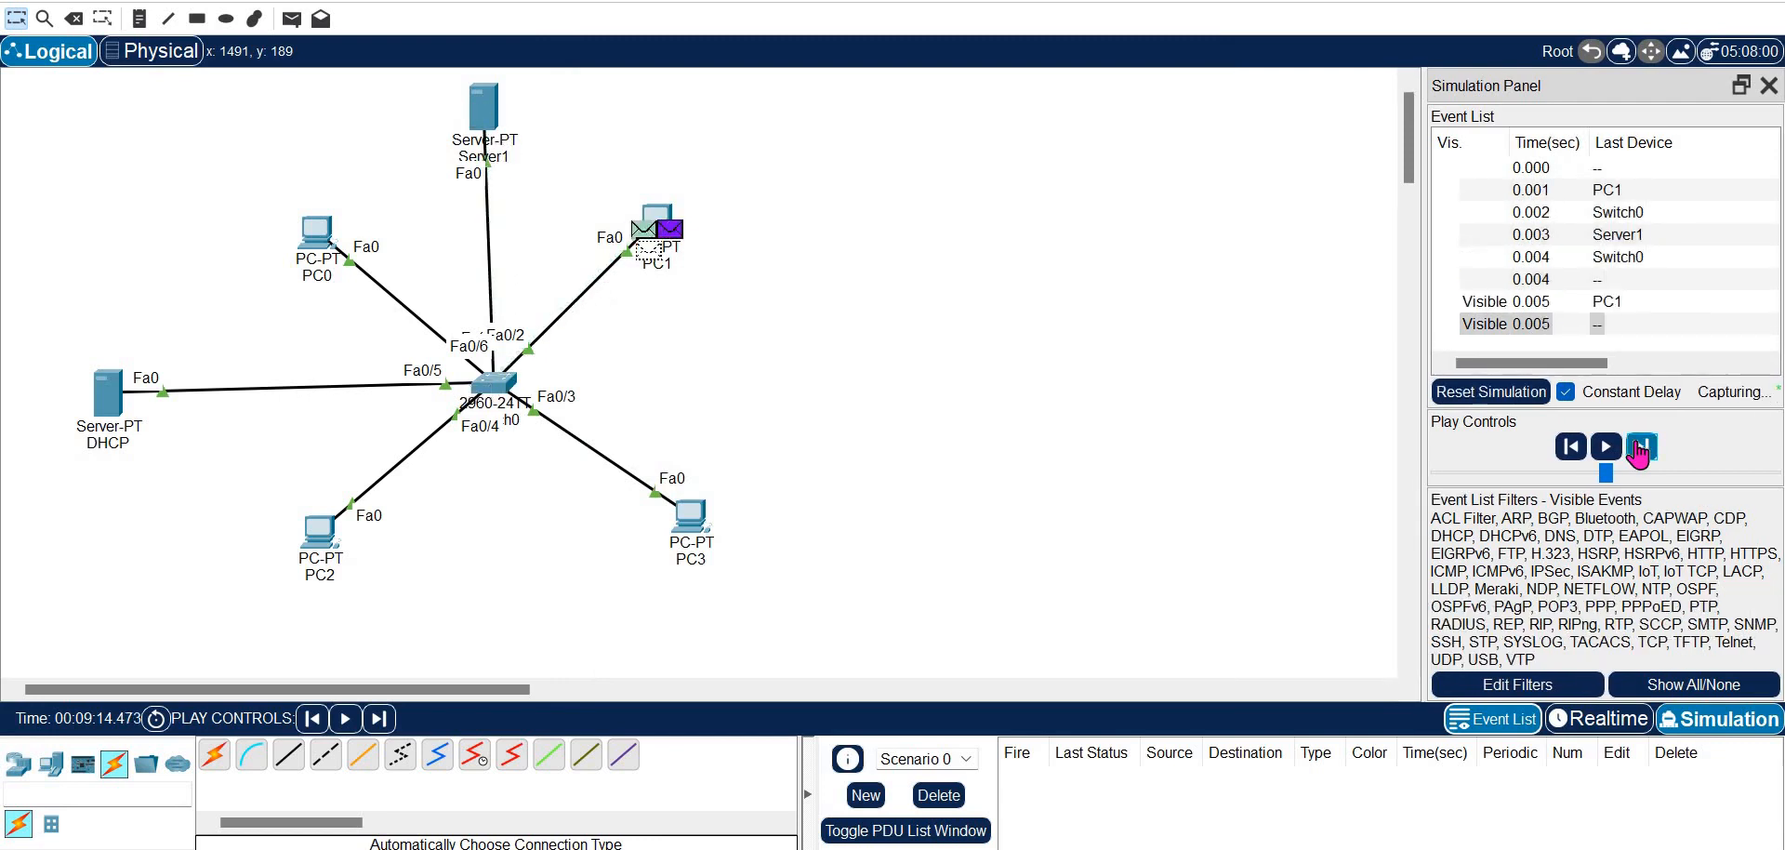
click(1639, 447)
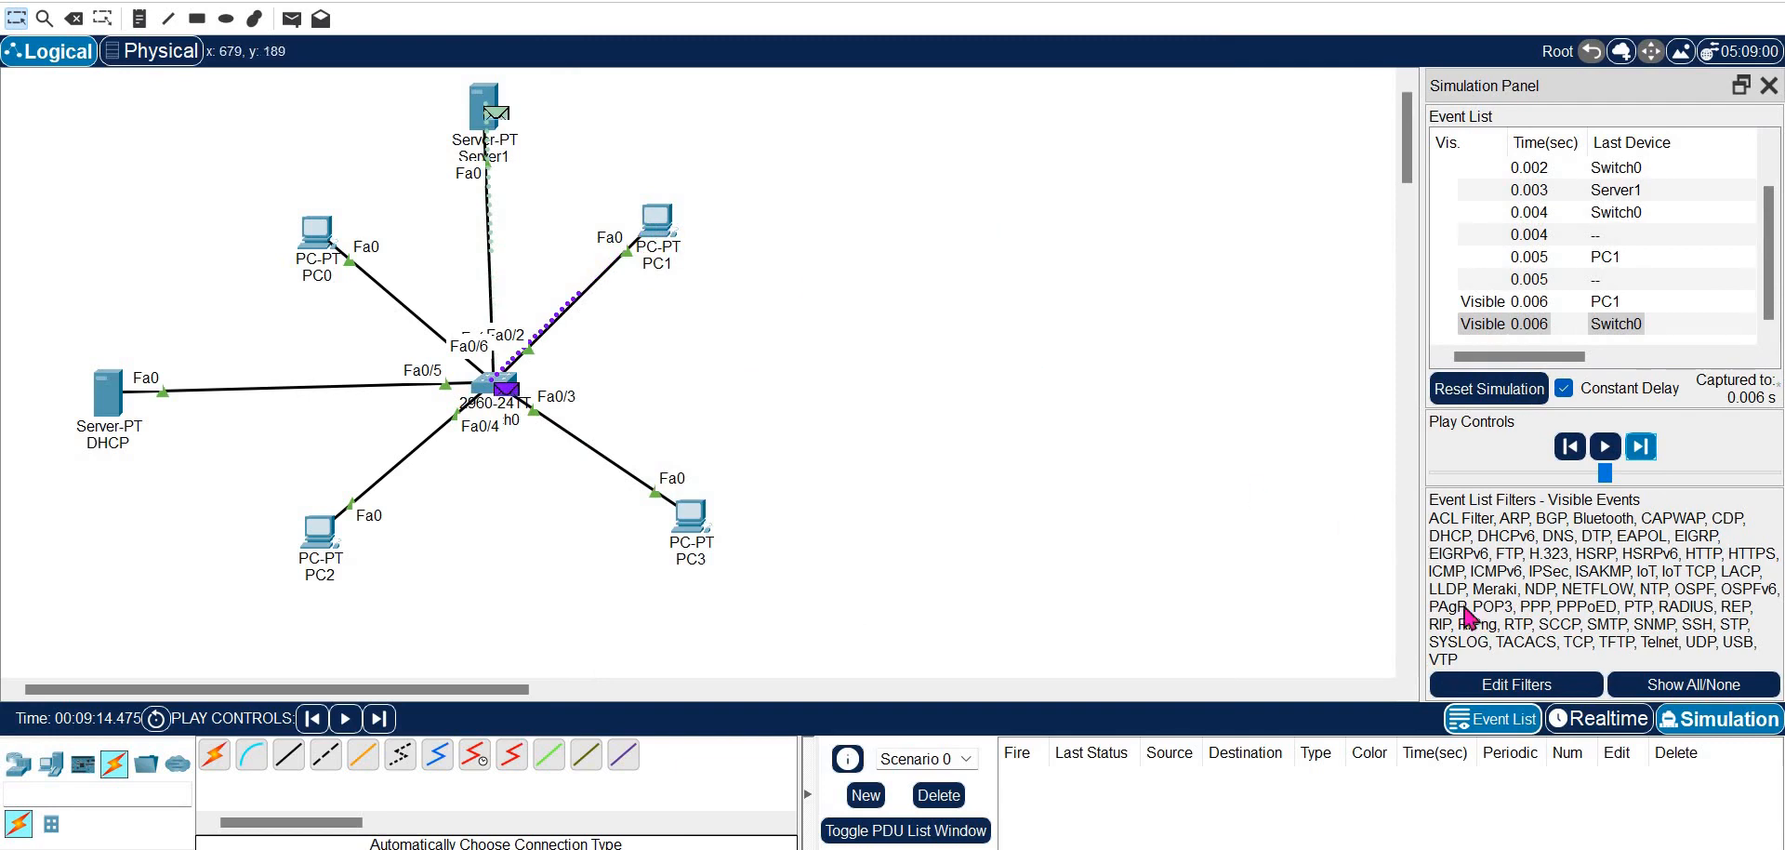
Return to Realtime mode, check the requested page in PC1's browser, and close the browser and PC1's window
click(1598, 733)
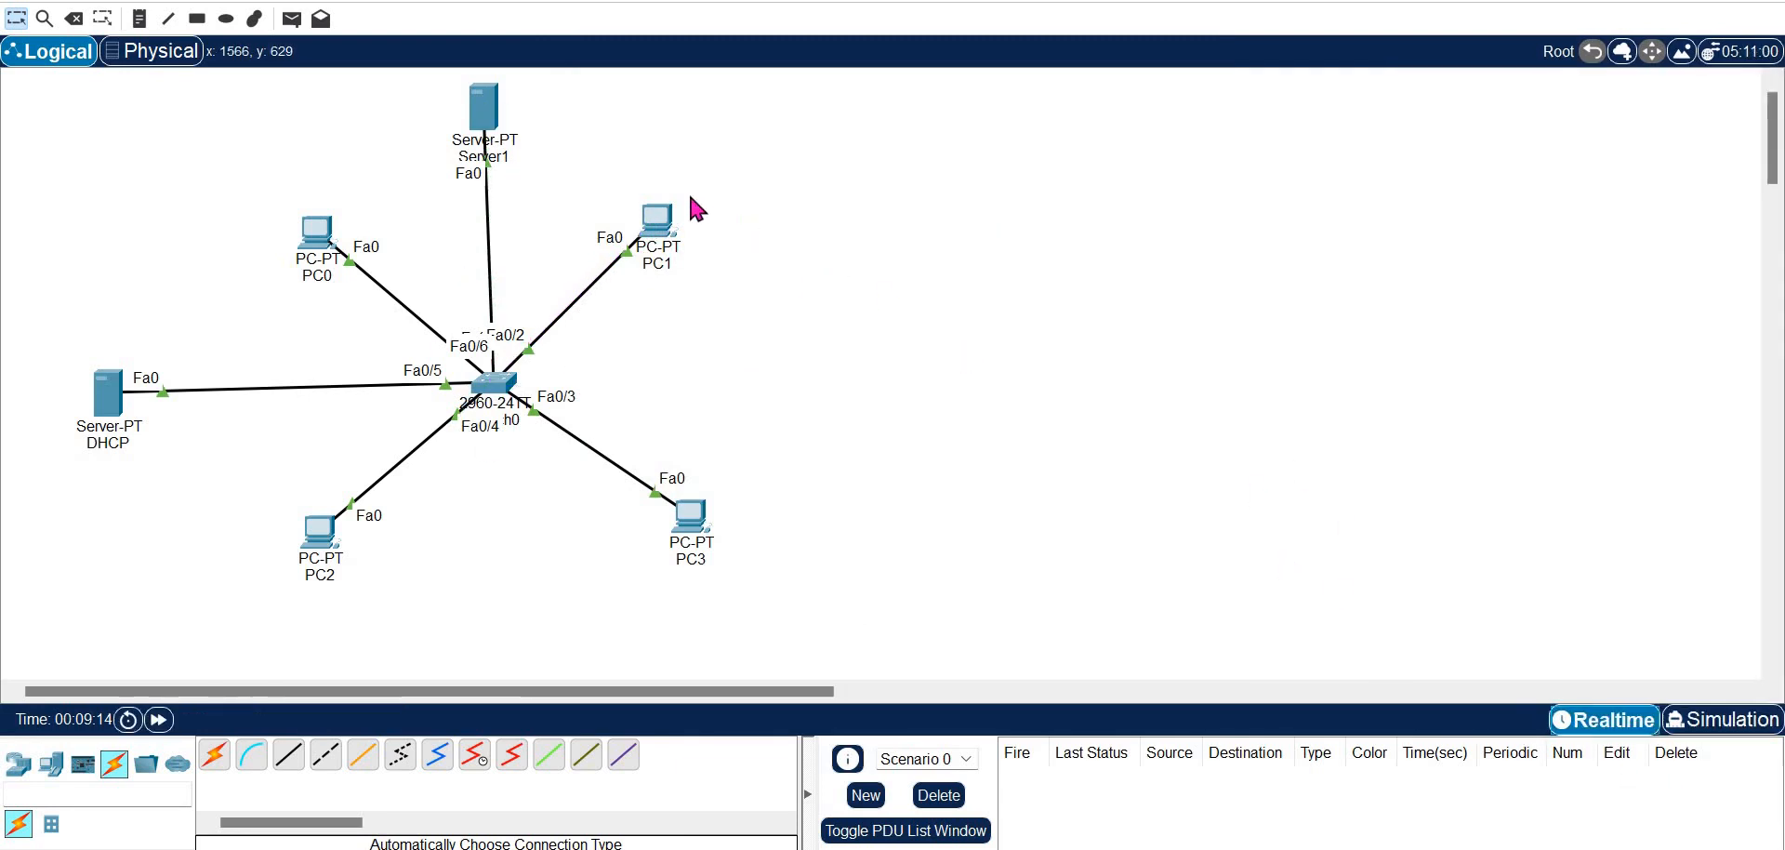
click(669, 225)
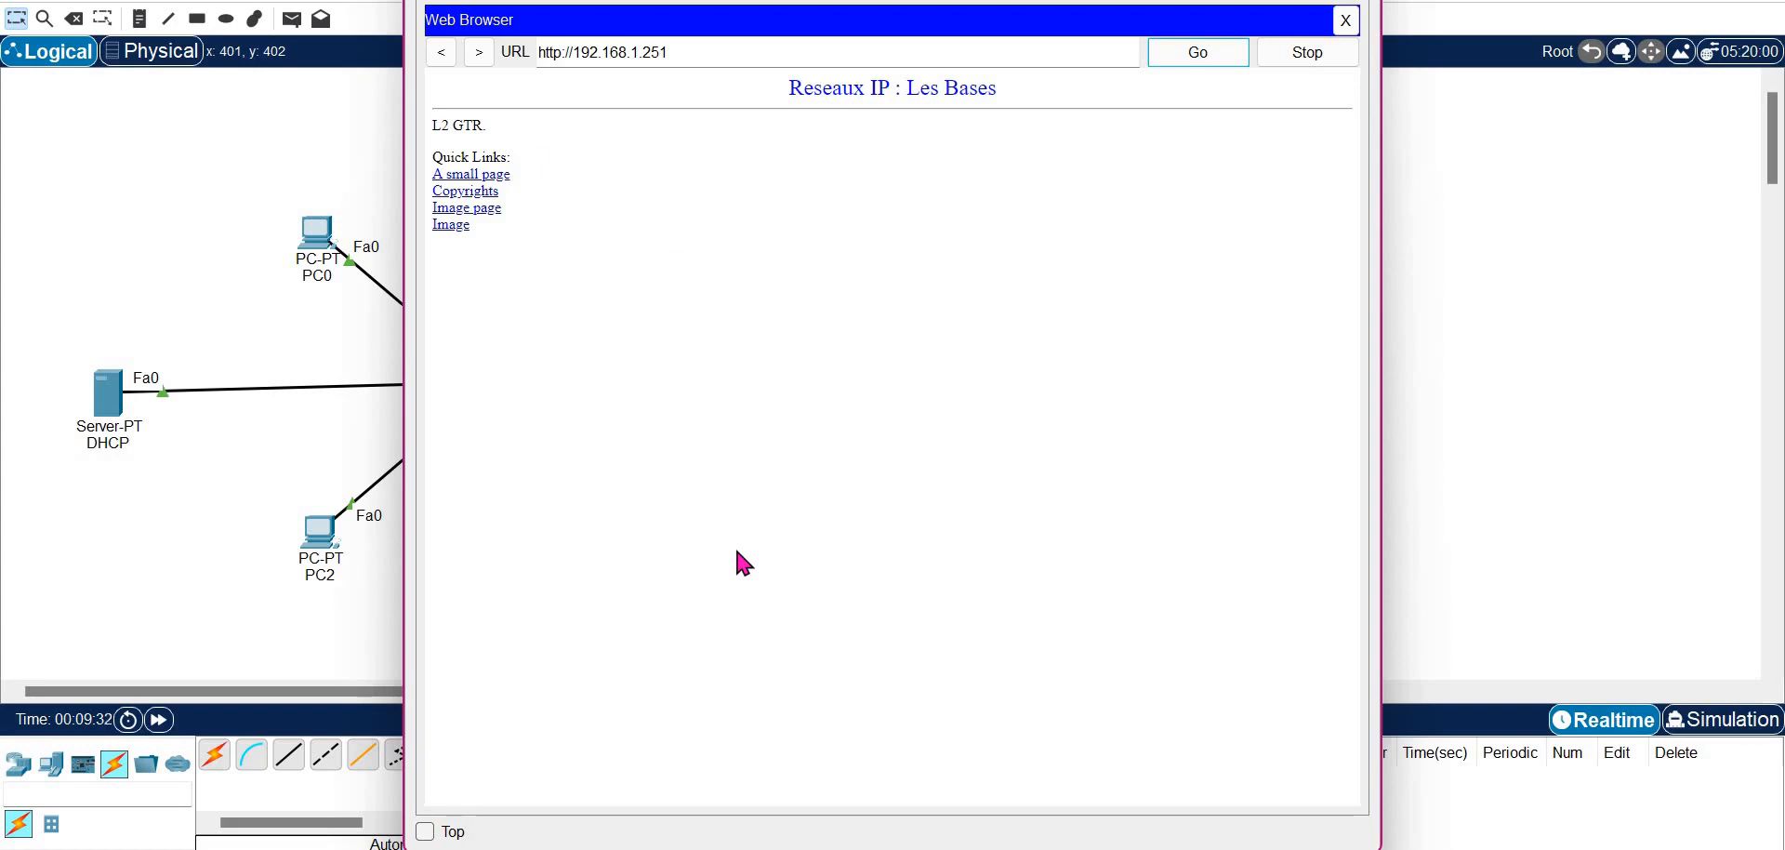
click(1345, 19)
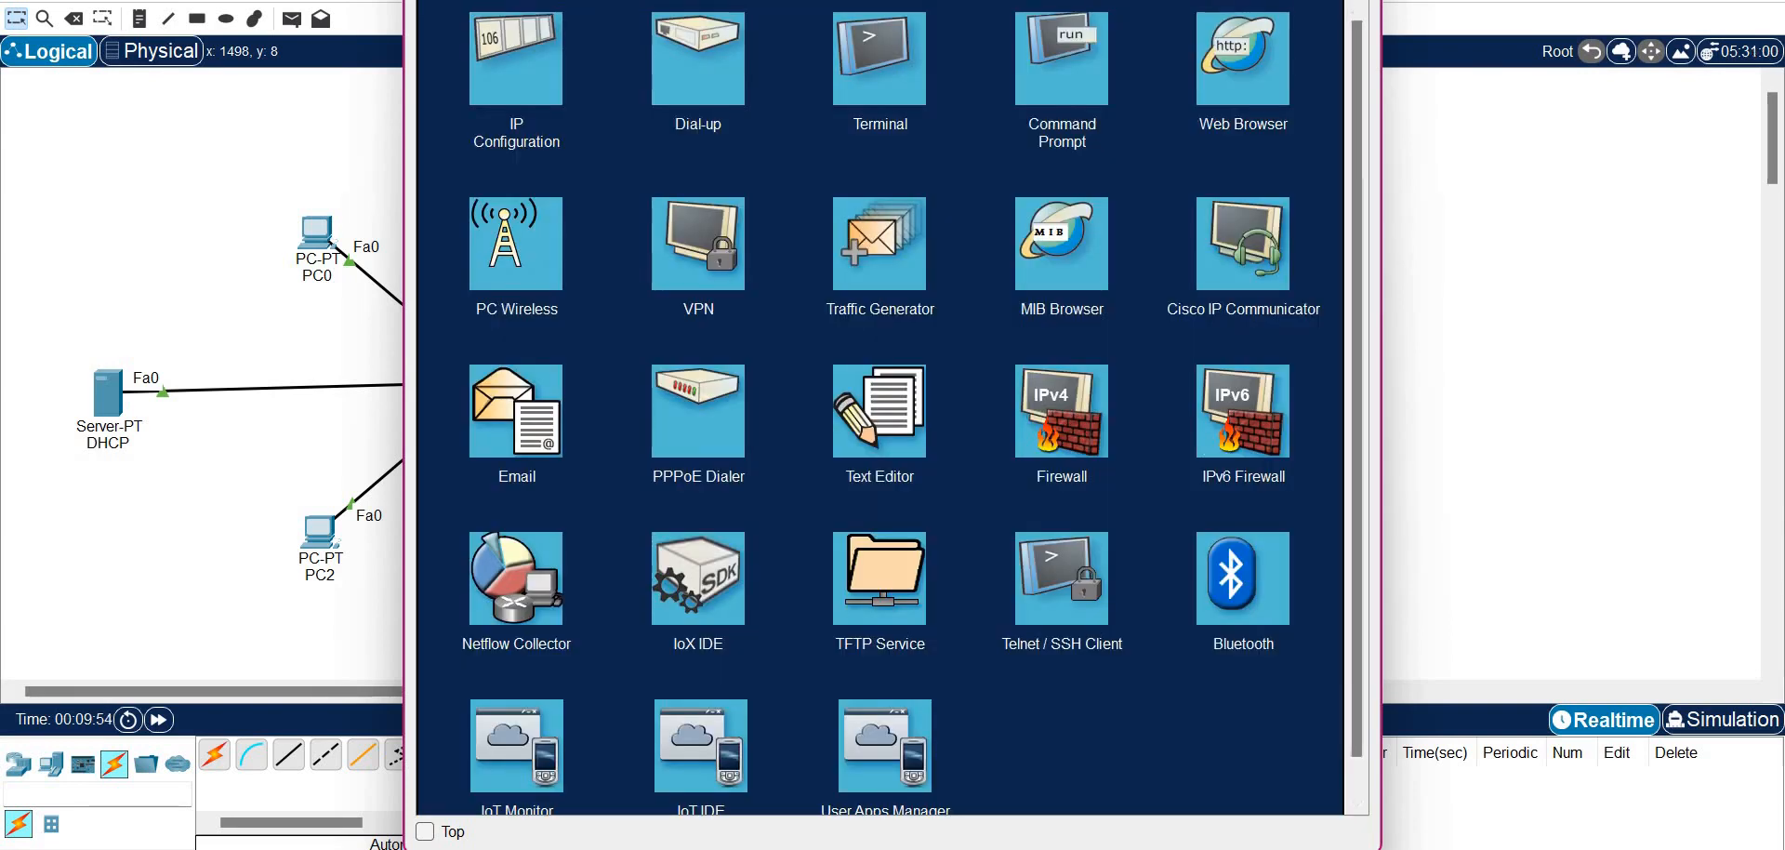
click(1360, 2)
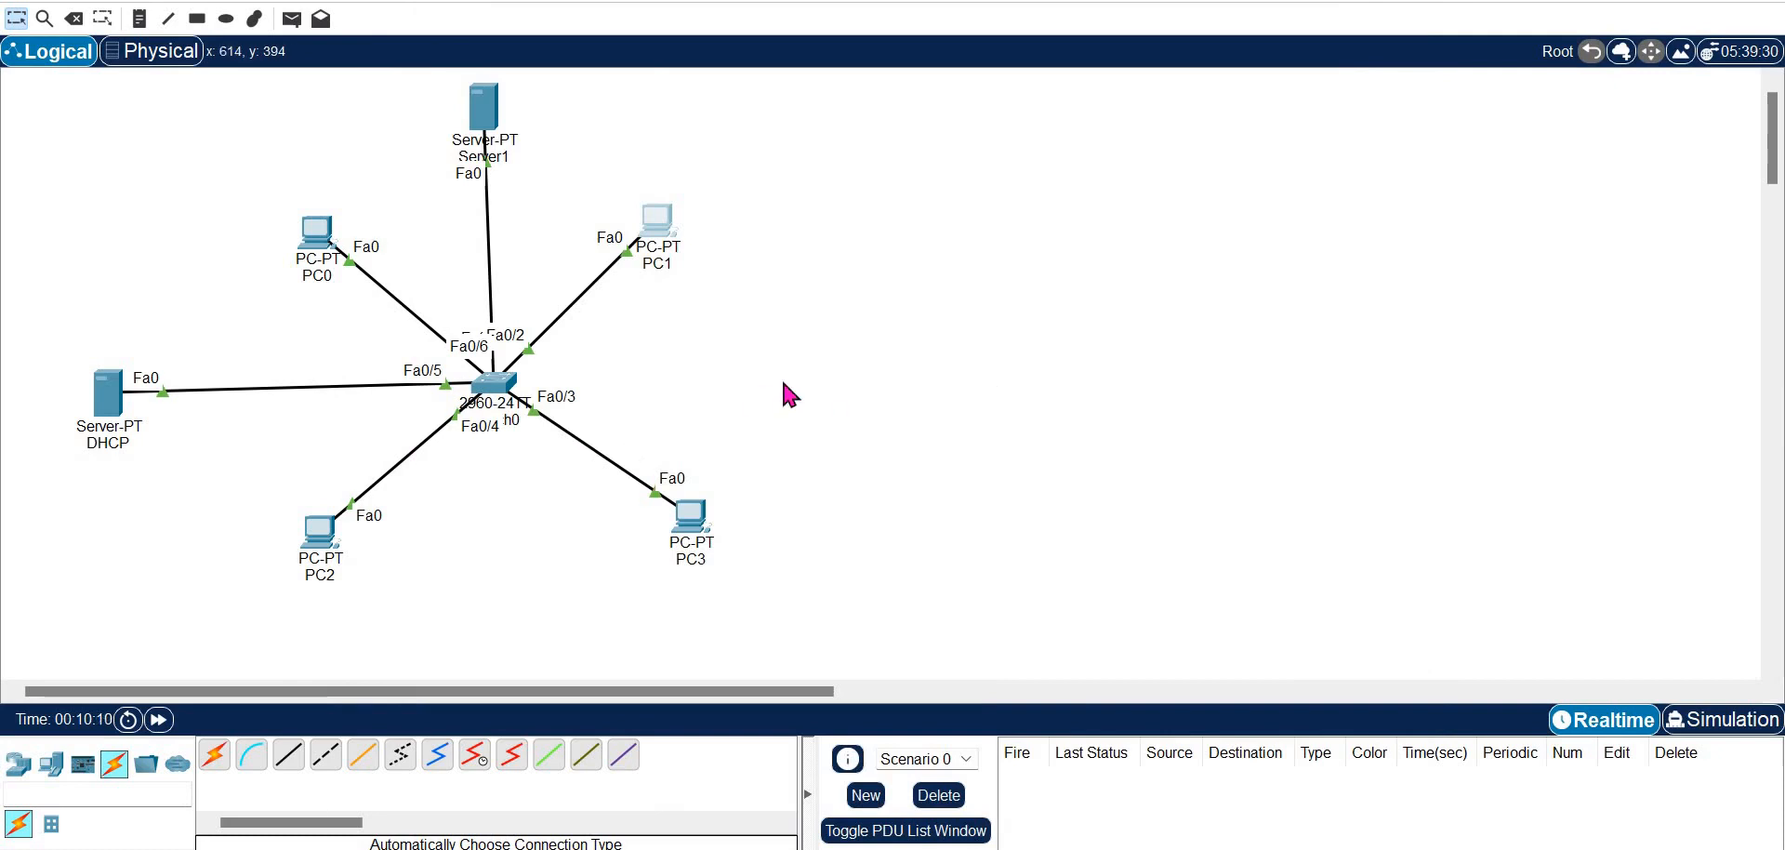
Add a Server-PT end device and position it below the switch, between PC2 and PC3
click(48, 767)
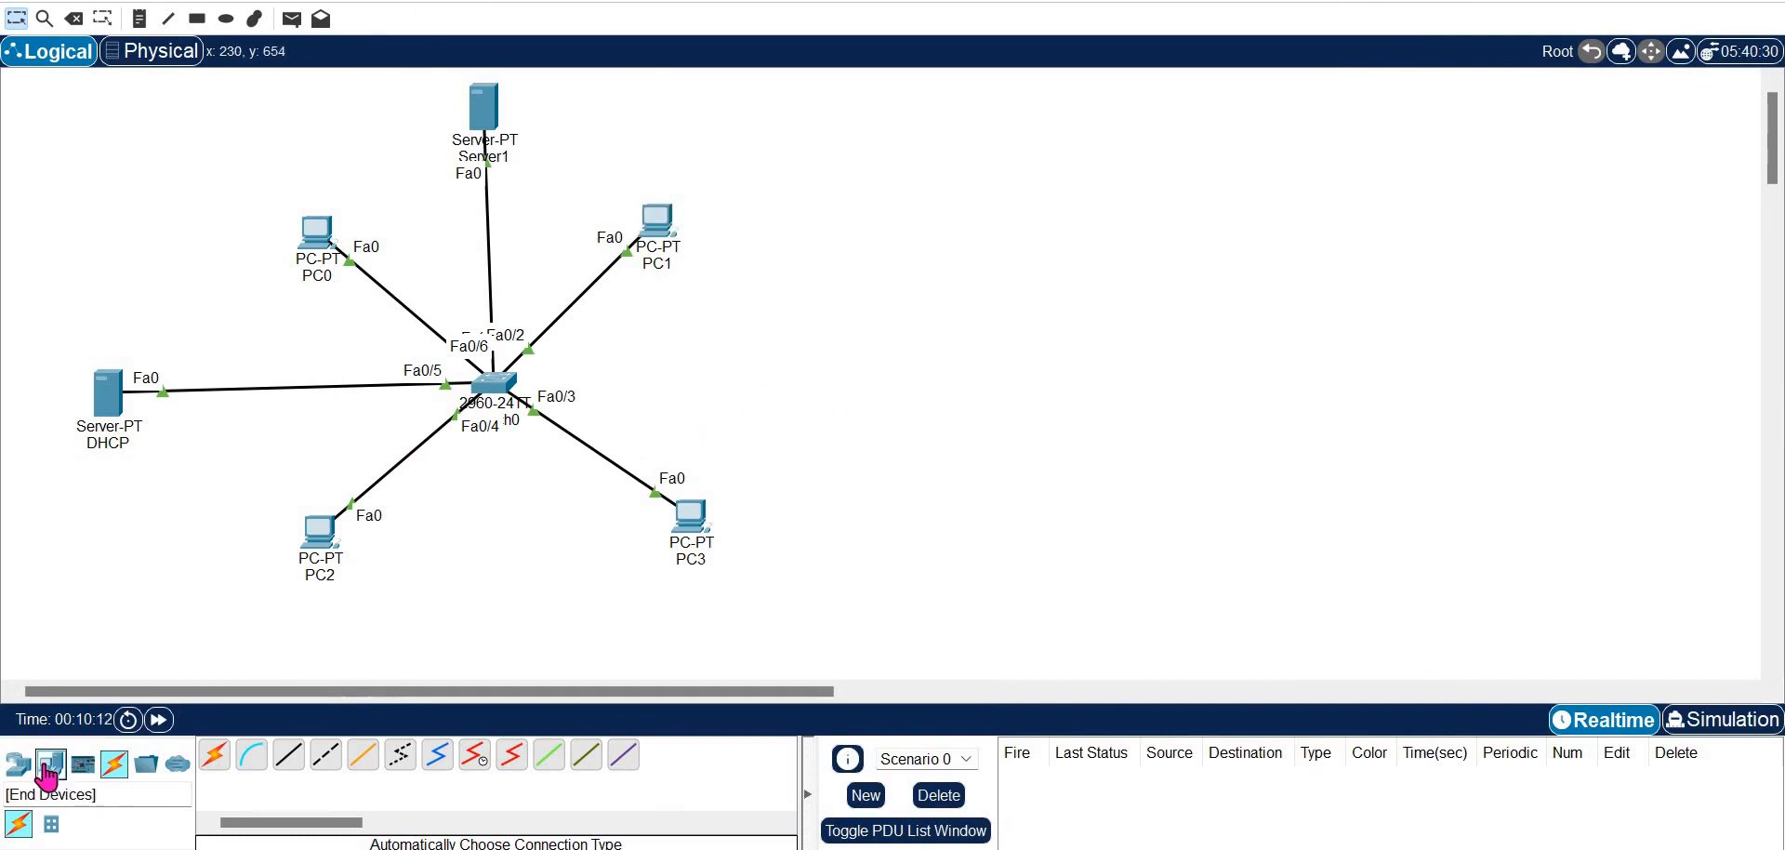
click(288, 757)
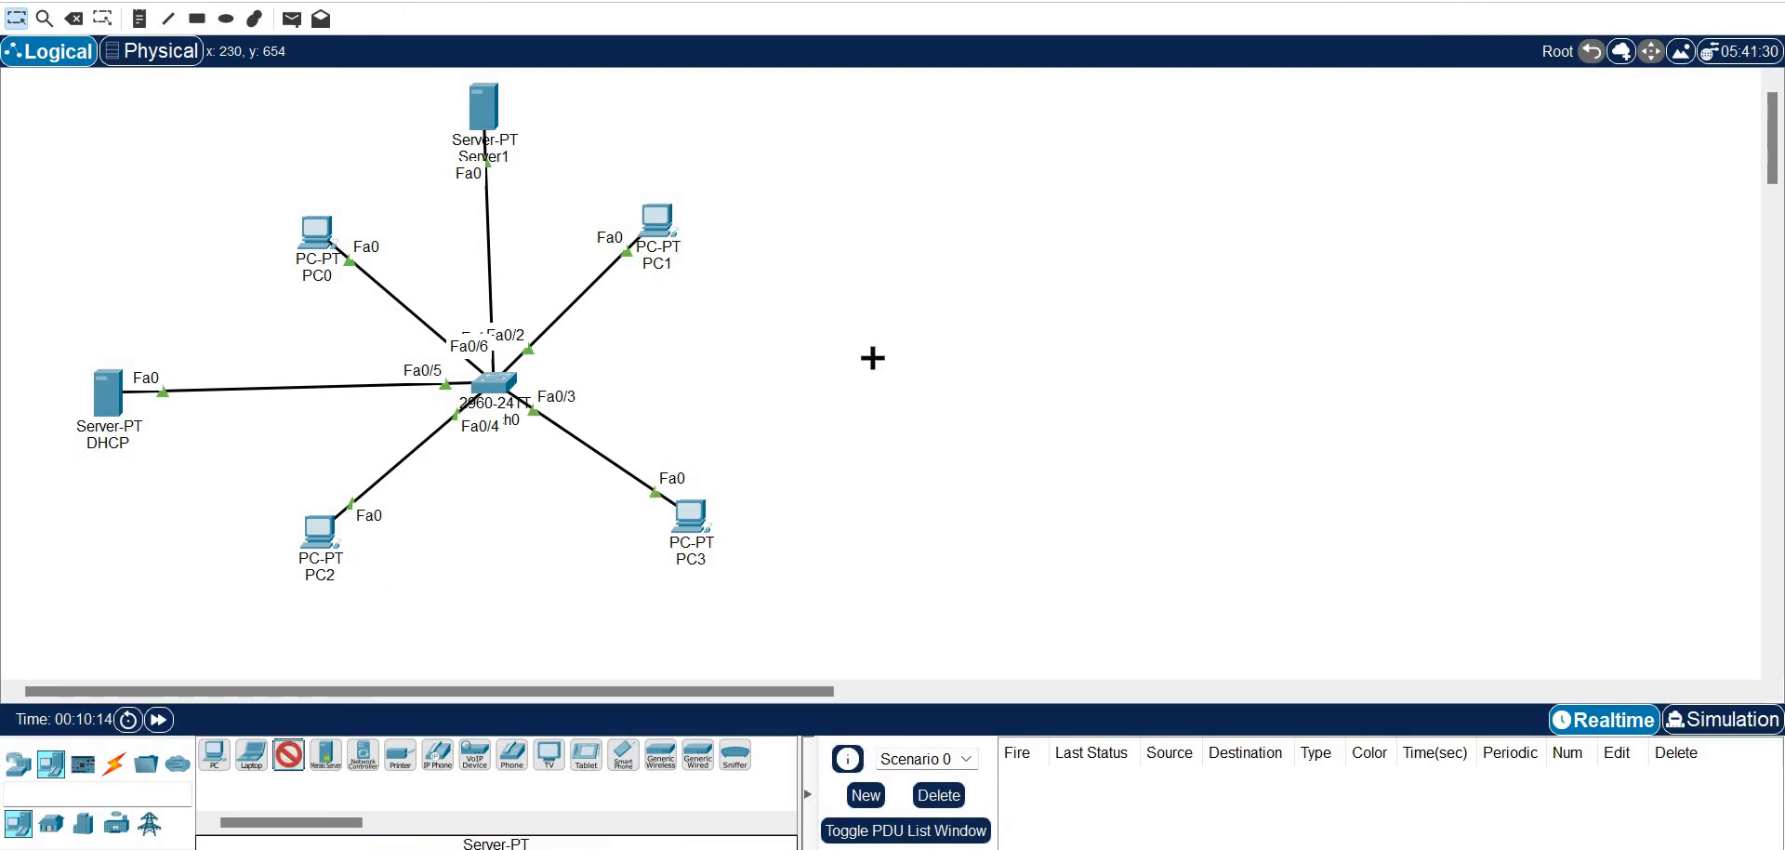
click(959, 345)
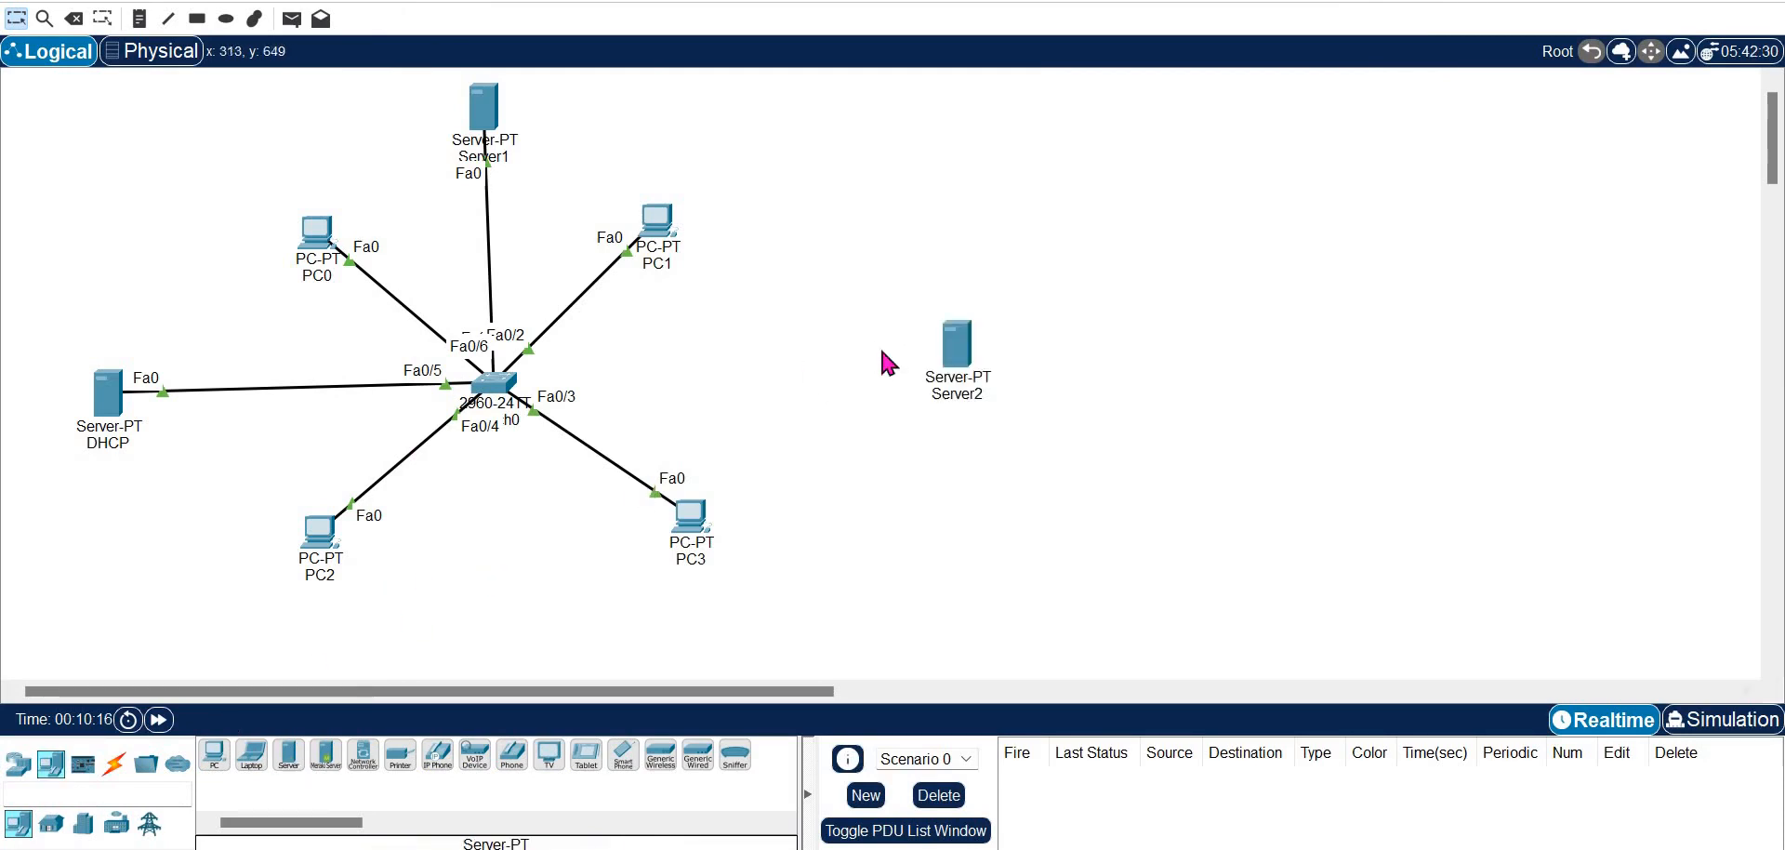
drag(962, 356, 499, 578)
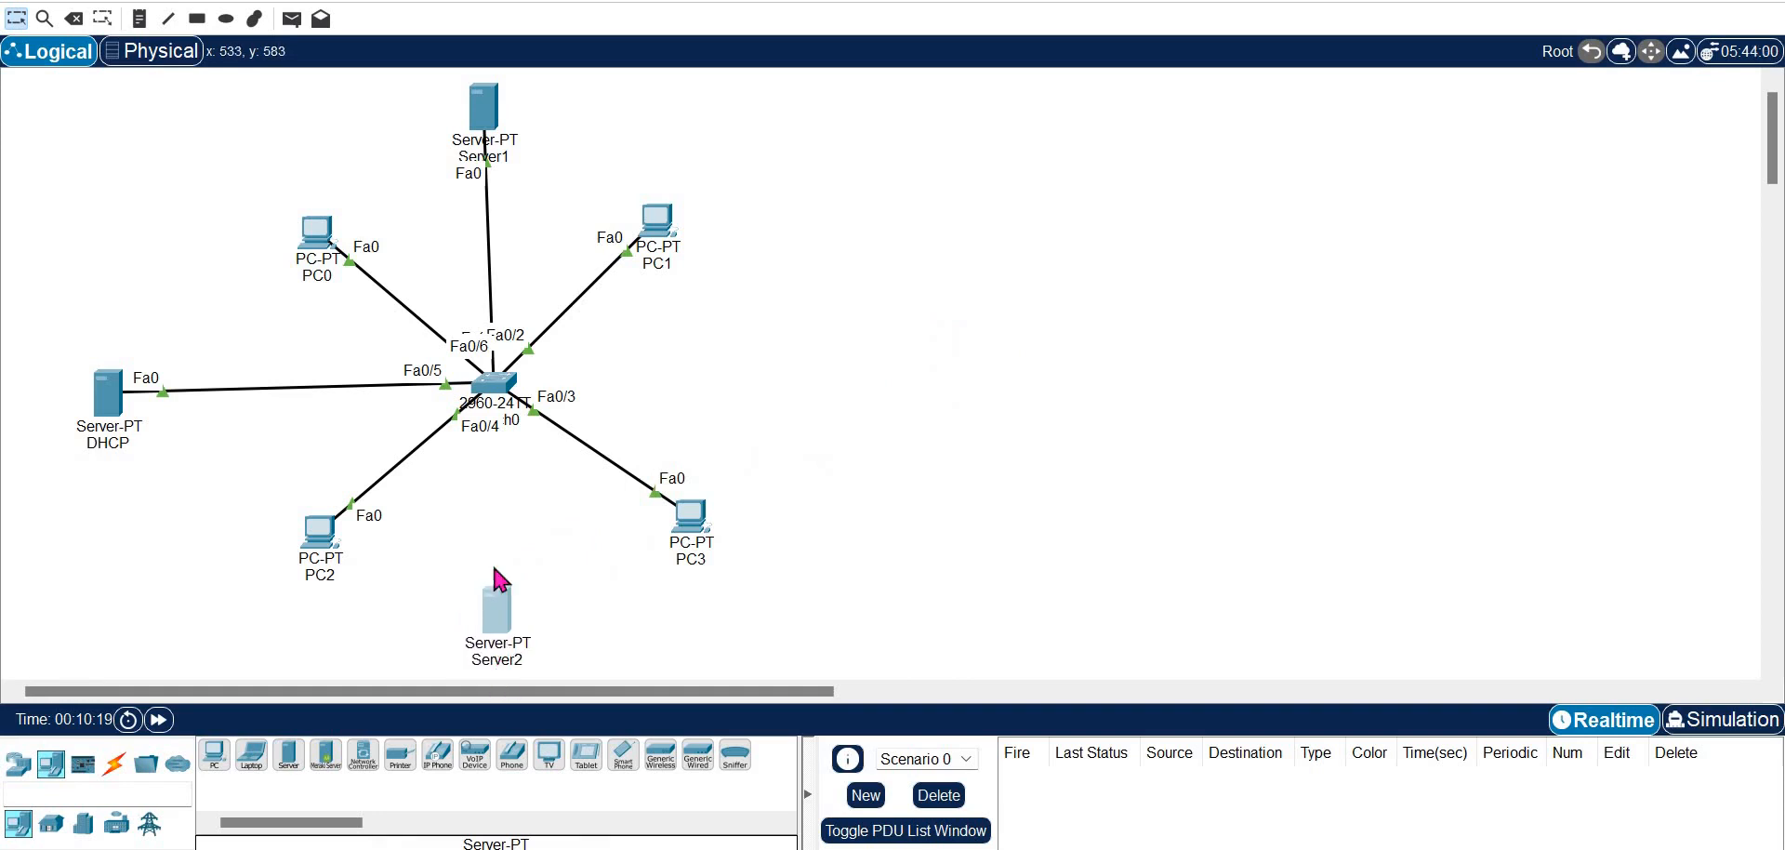
Rename the web server above the switch to HTTP and the new server below the switch to DNS
click(498, 157)
double_click(497, 157)
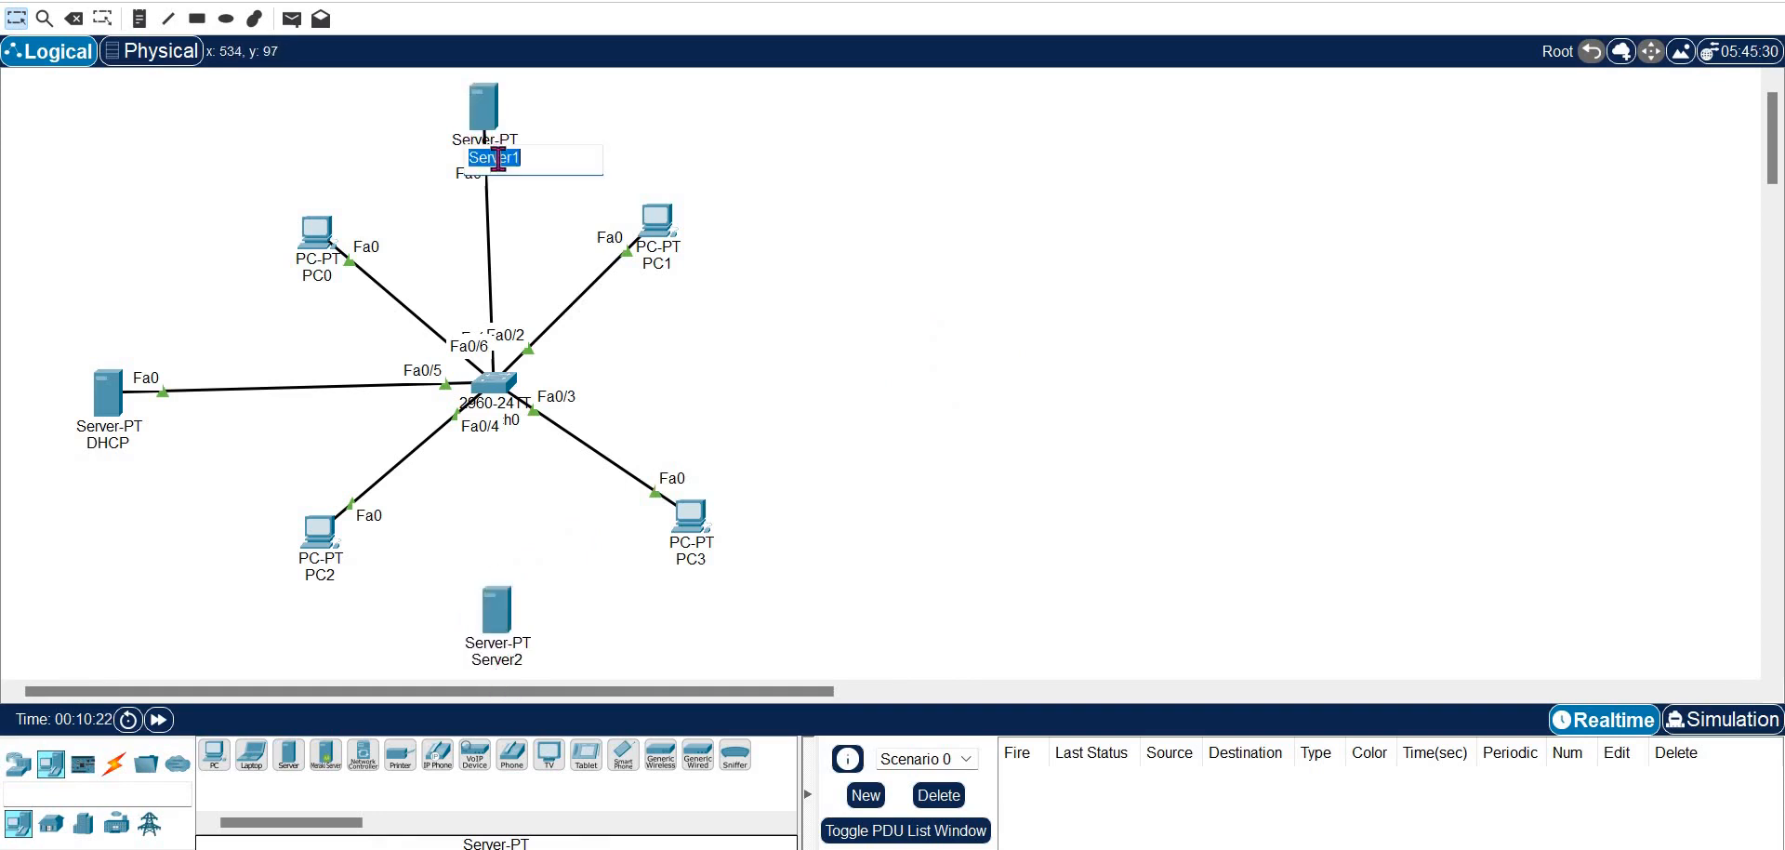
text(HTTP)
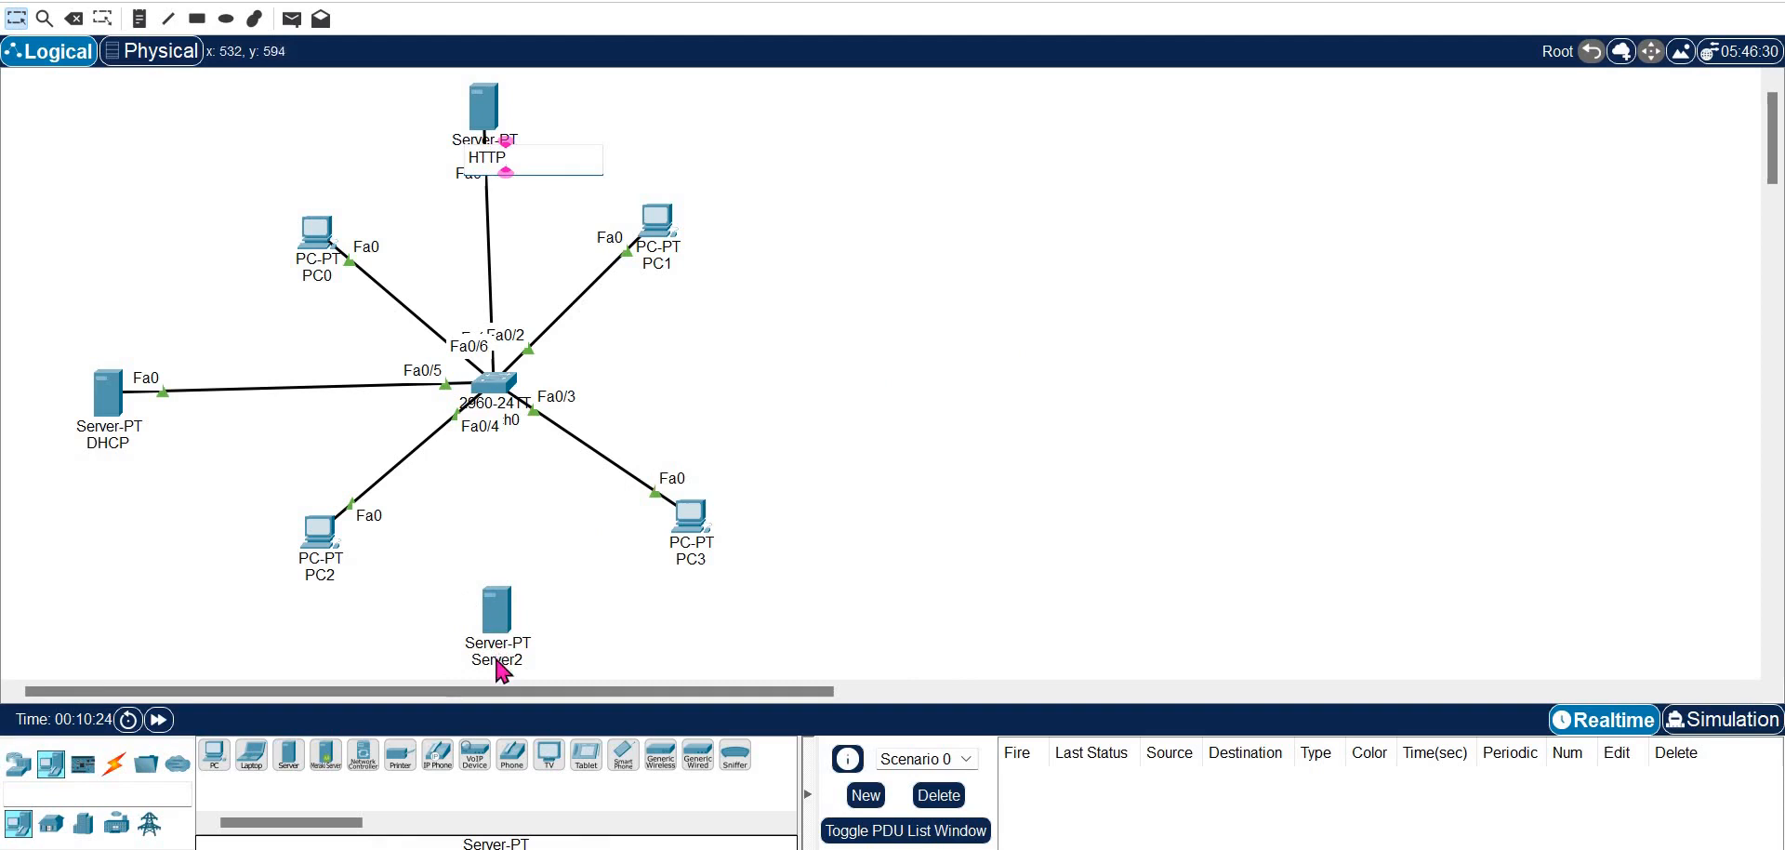
click(497, 660)
double_click(497, 660)
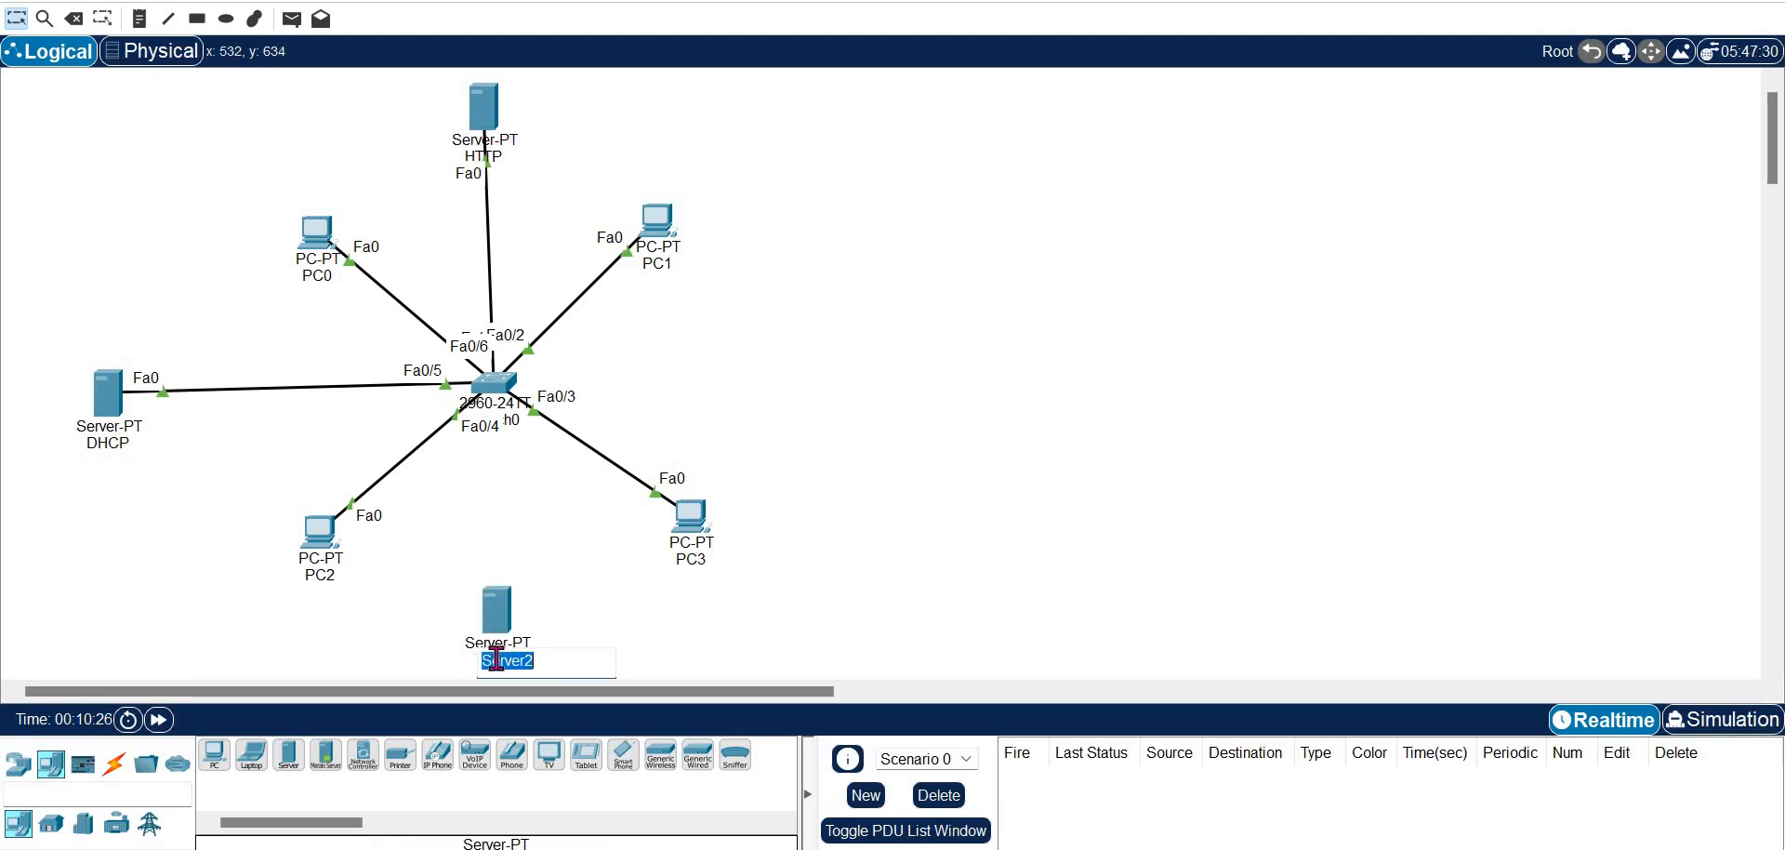
text(DNS)
click(986, 362)
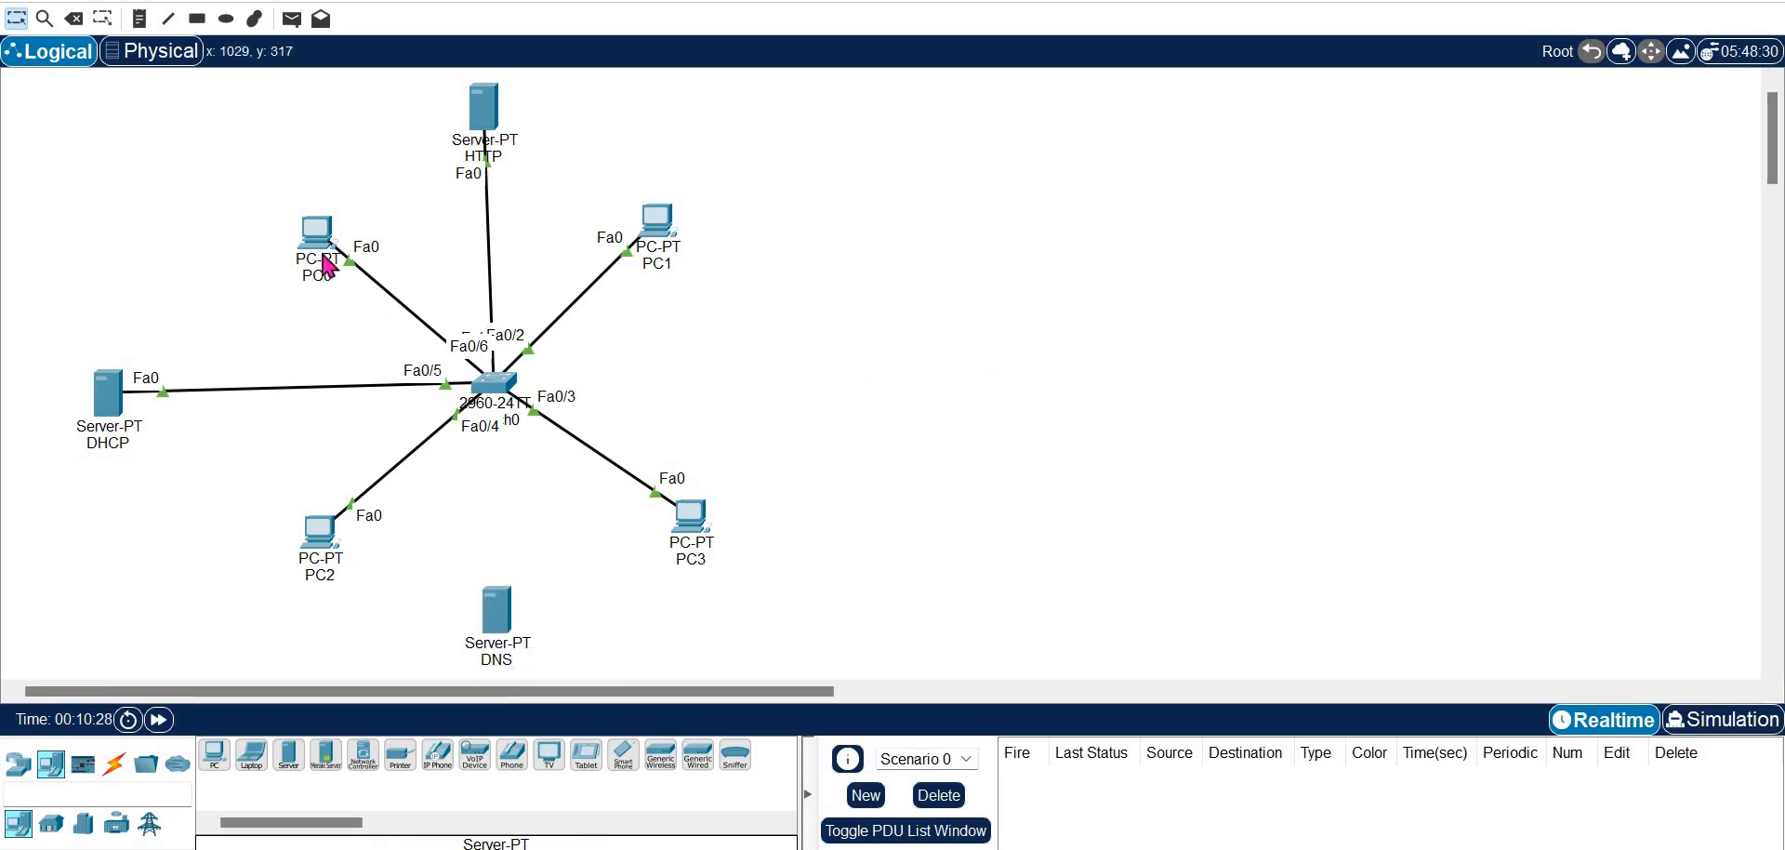
Give the DNS server the static IPv4 address 192.168.1.249, subnet mask 255.255.255.0 and default gateway 192.168.1.254, and close its IP configuration
mouse_move(316, 257)
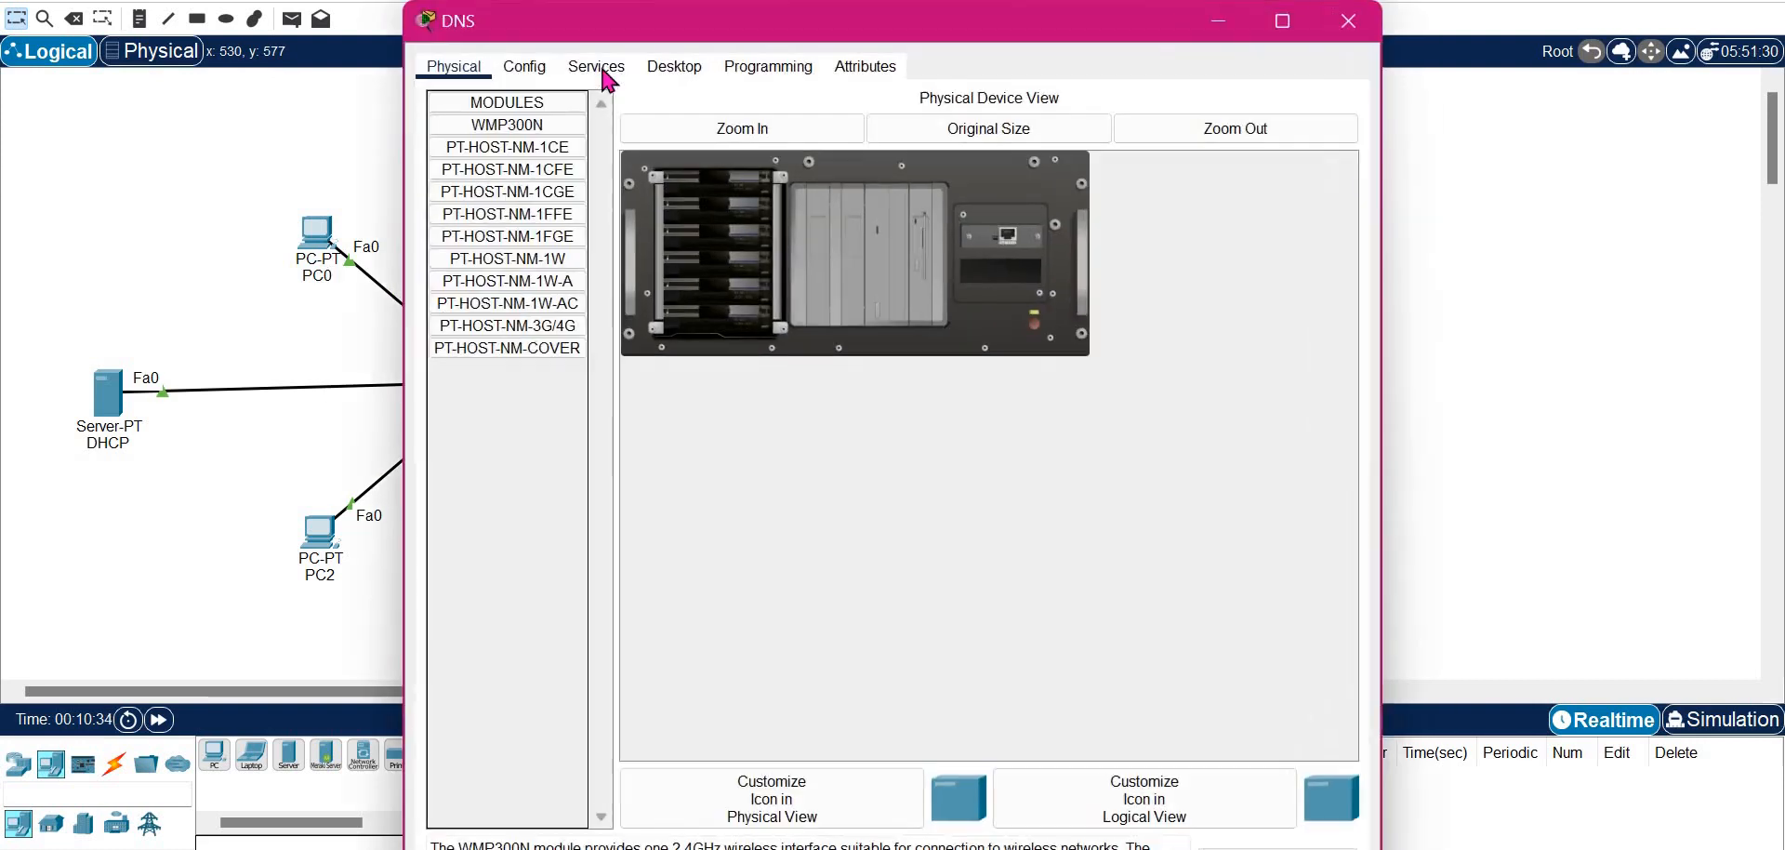
click(662, 67)
click(520, 140)
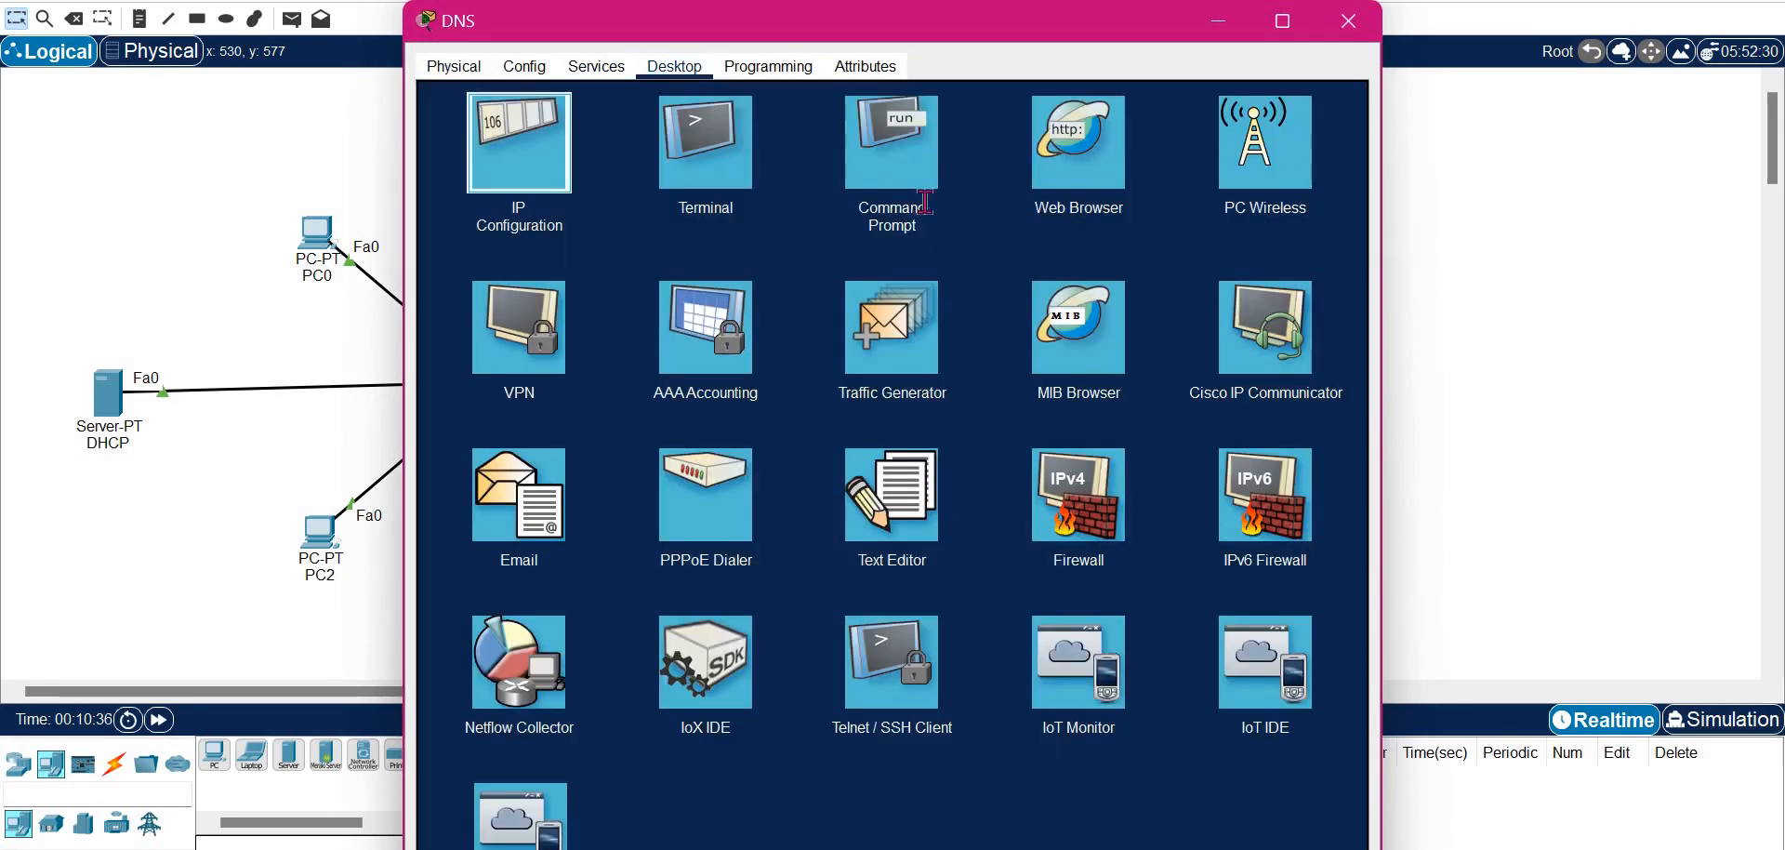
text(192)
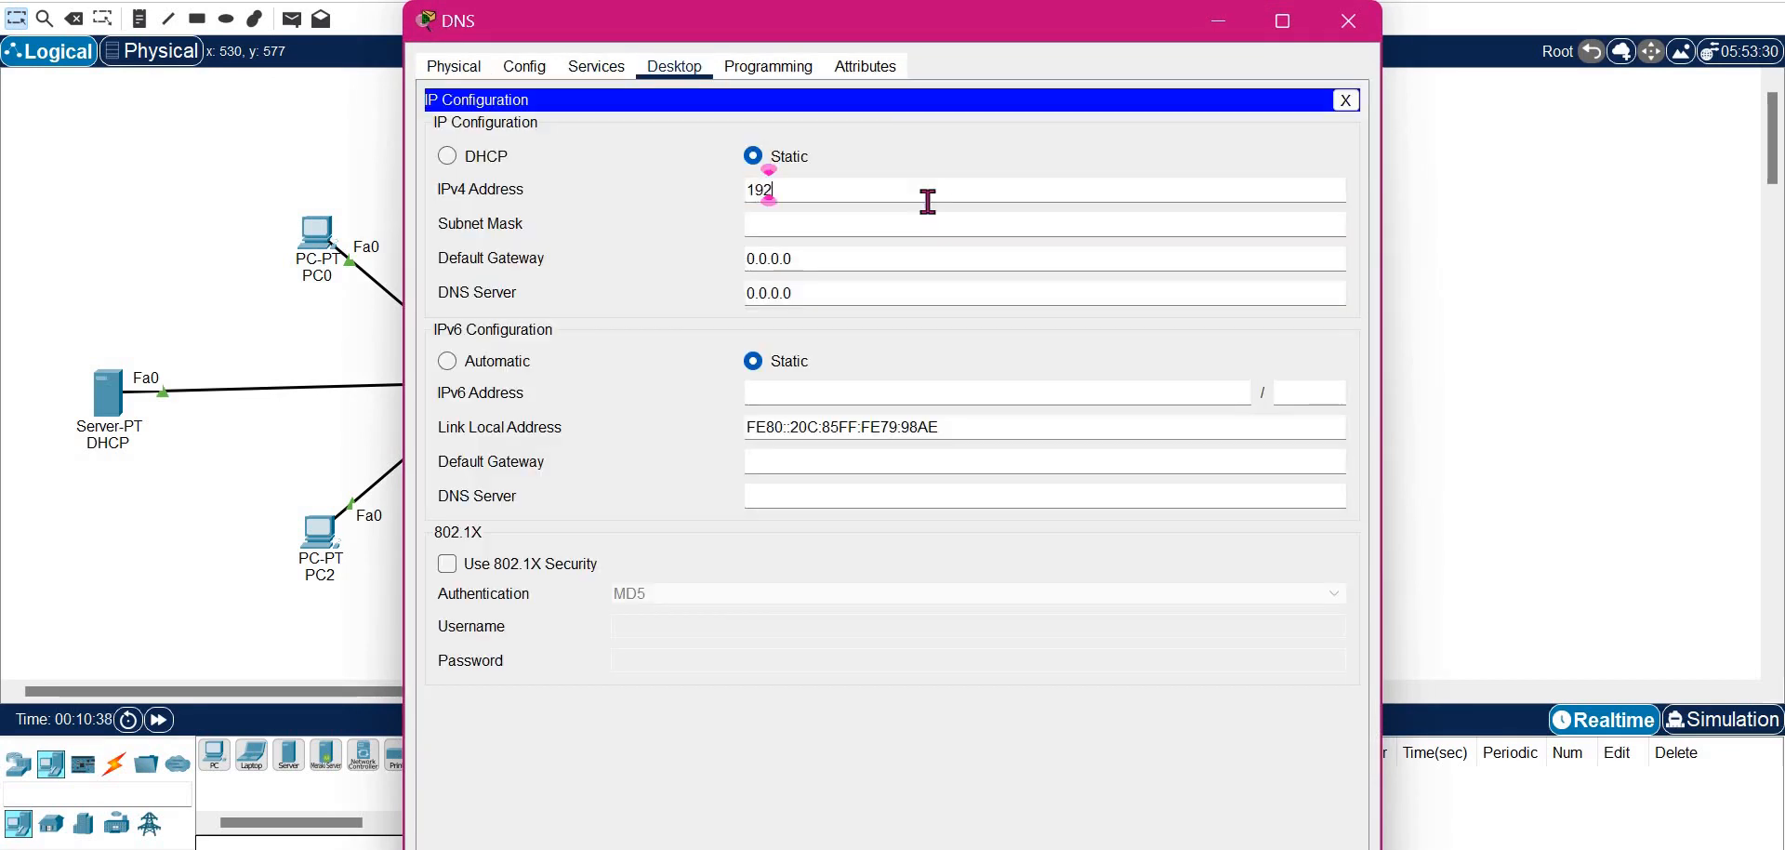
text(.168.1.249)
key(Tab)
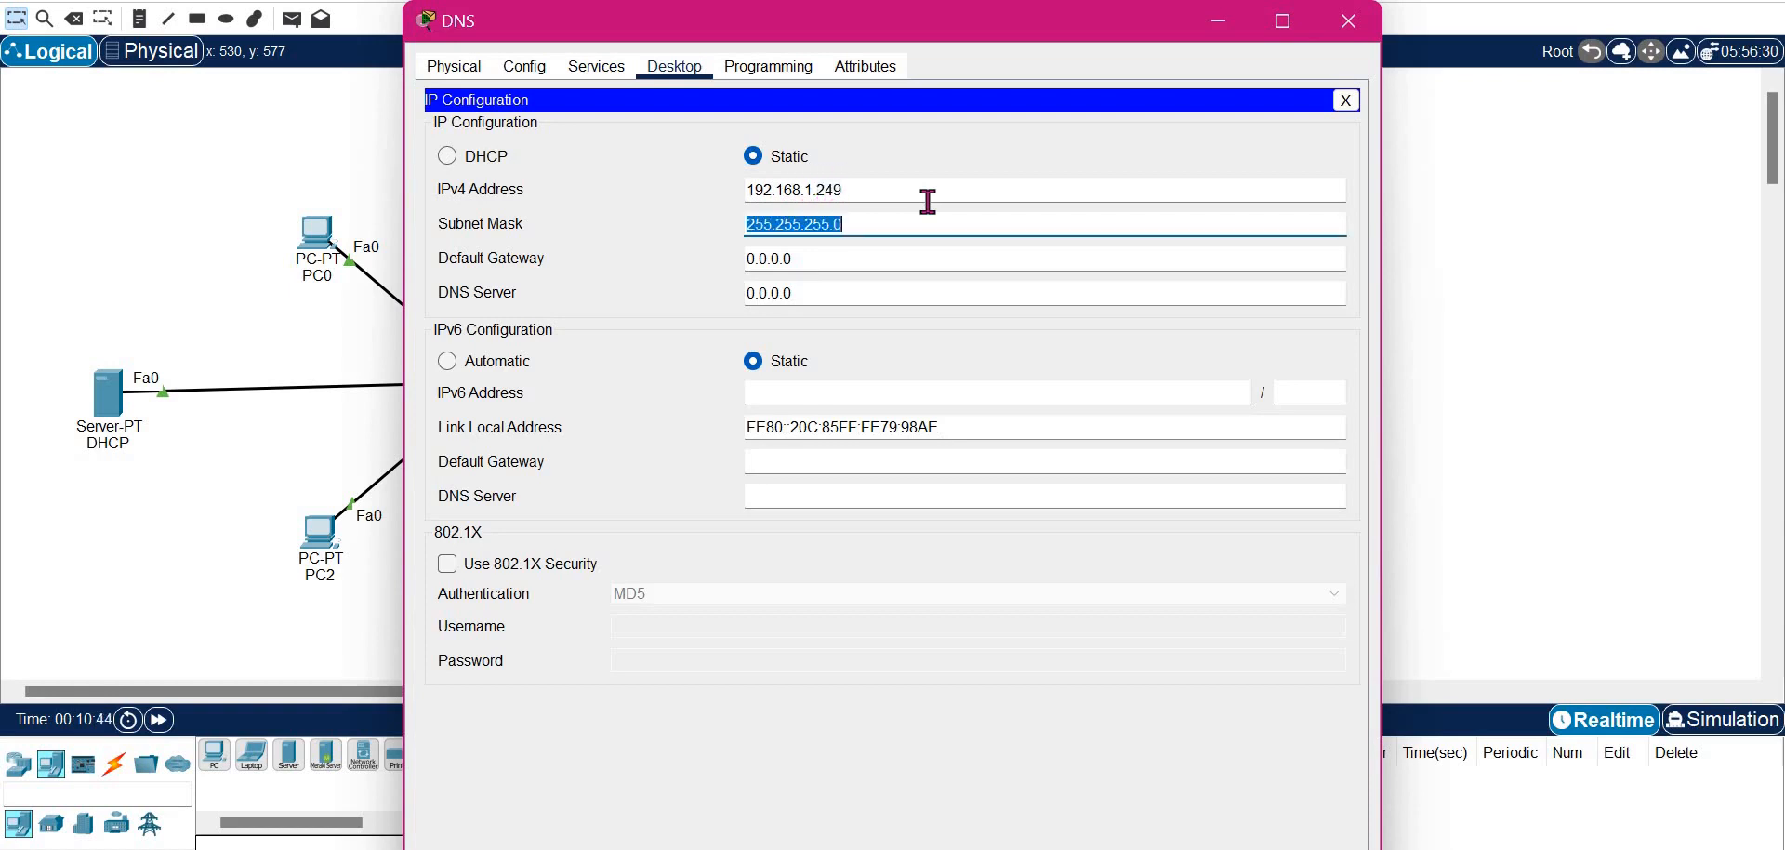
key(Tab)
text(192)
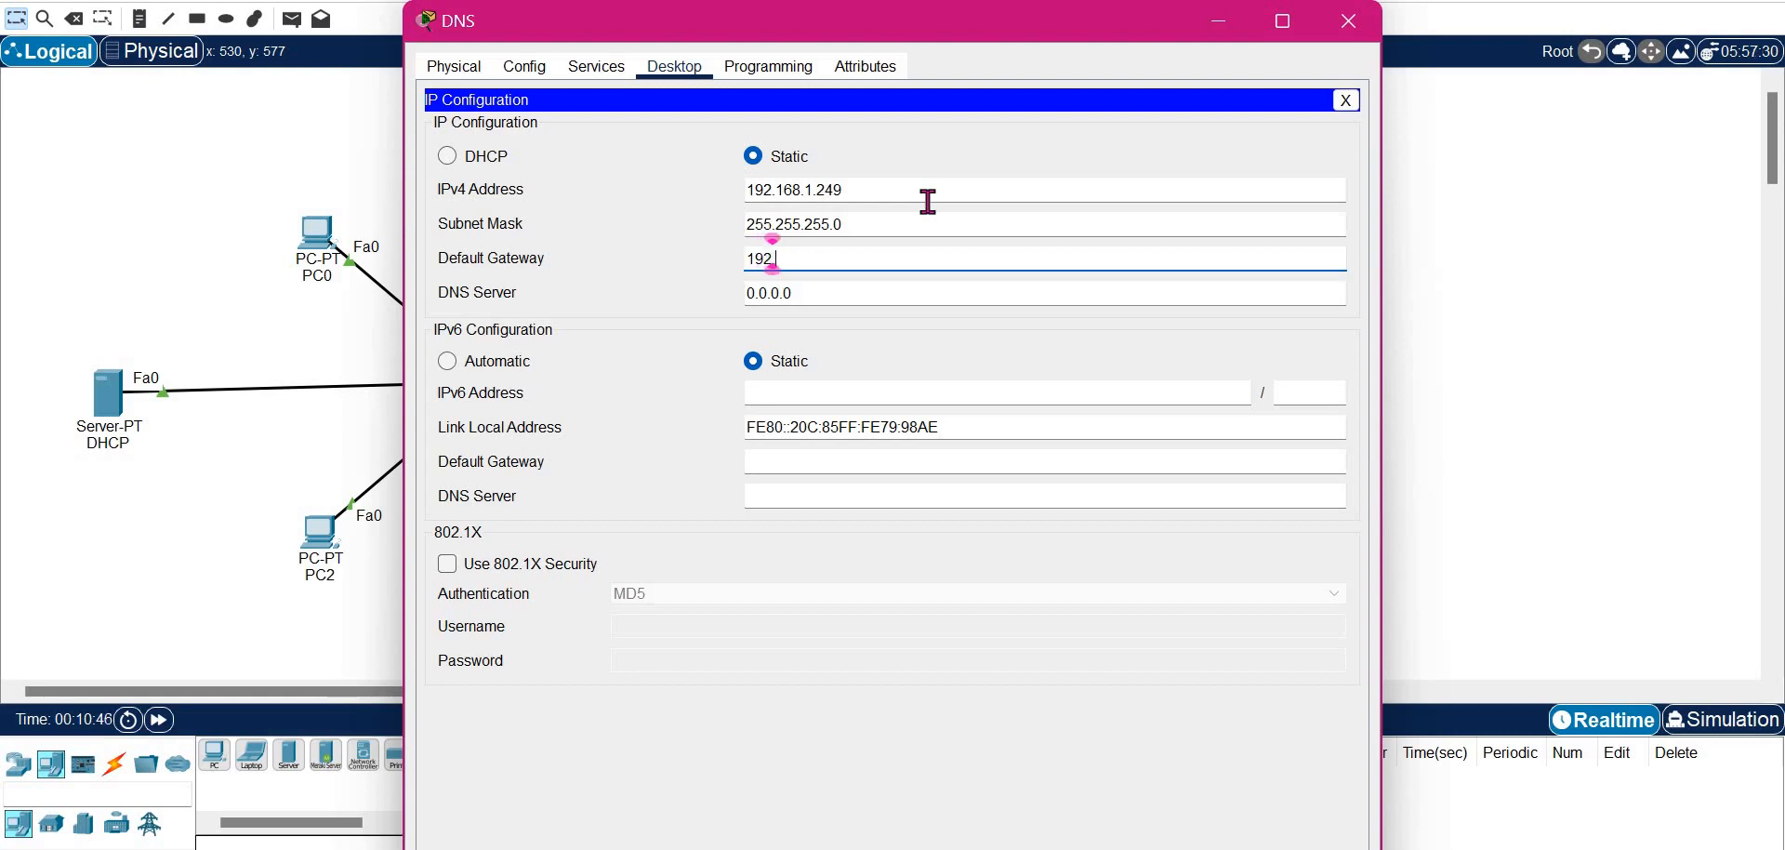
text(.168.1.254)
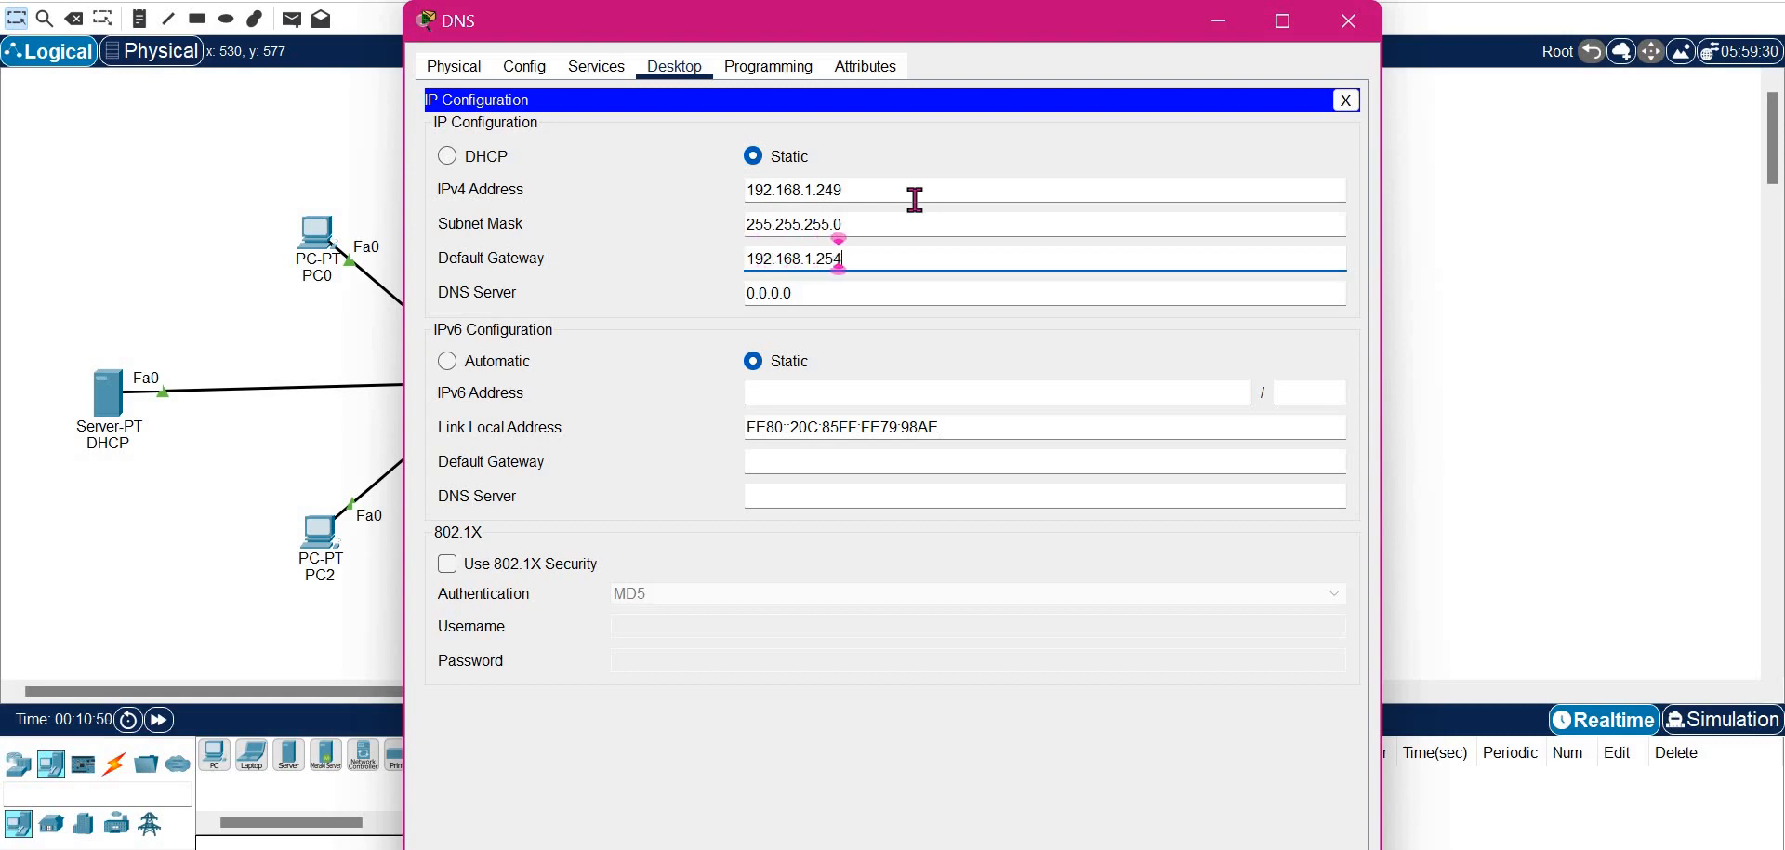
click(1345, 99)
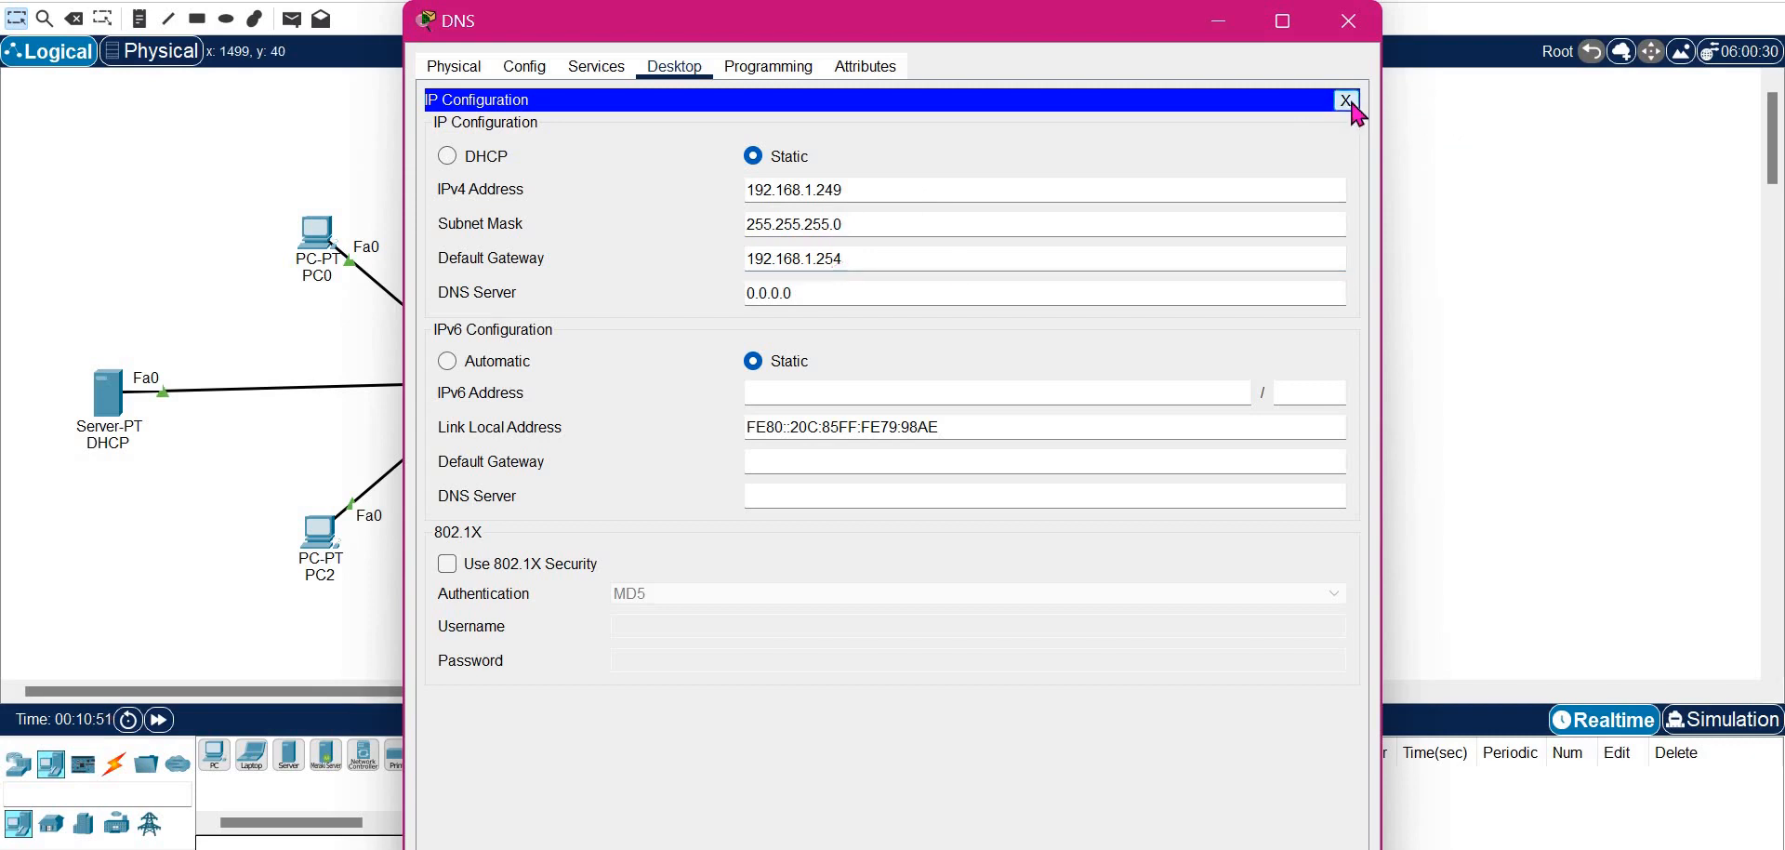
Turn on the DNS service on the DNS server
click(599, 67)
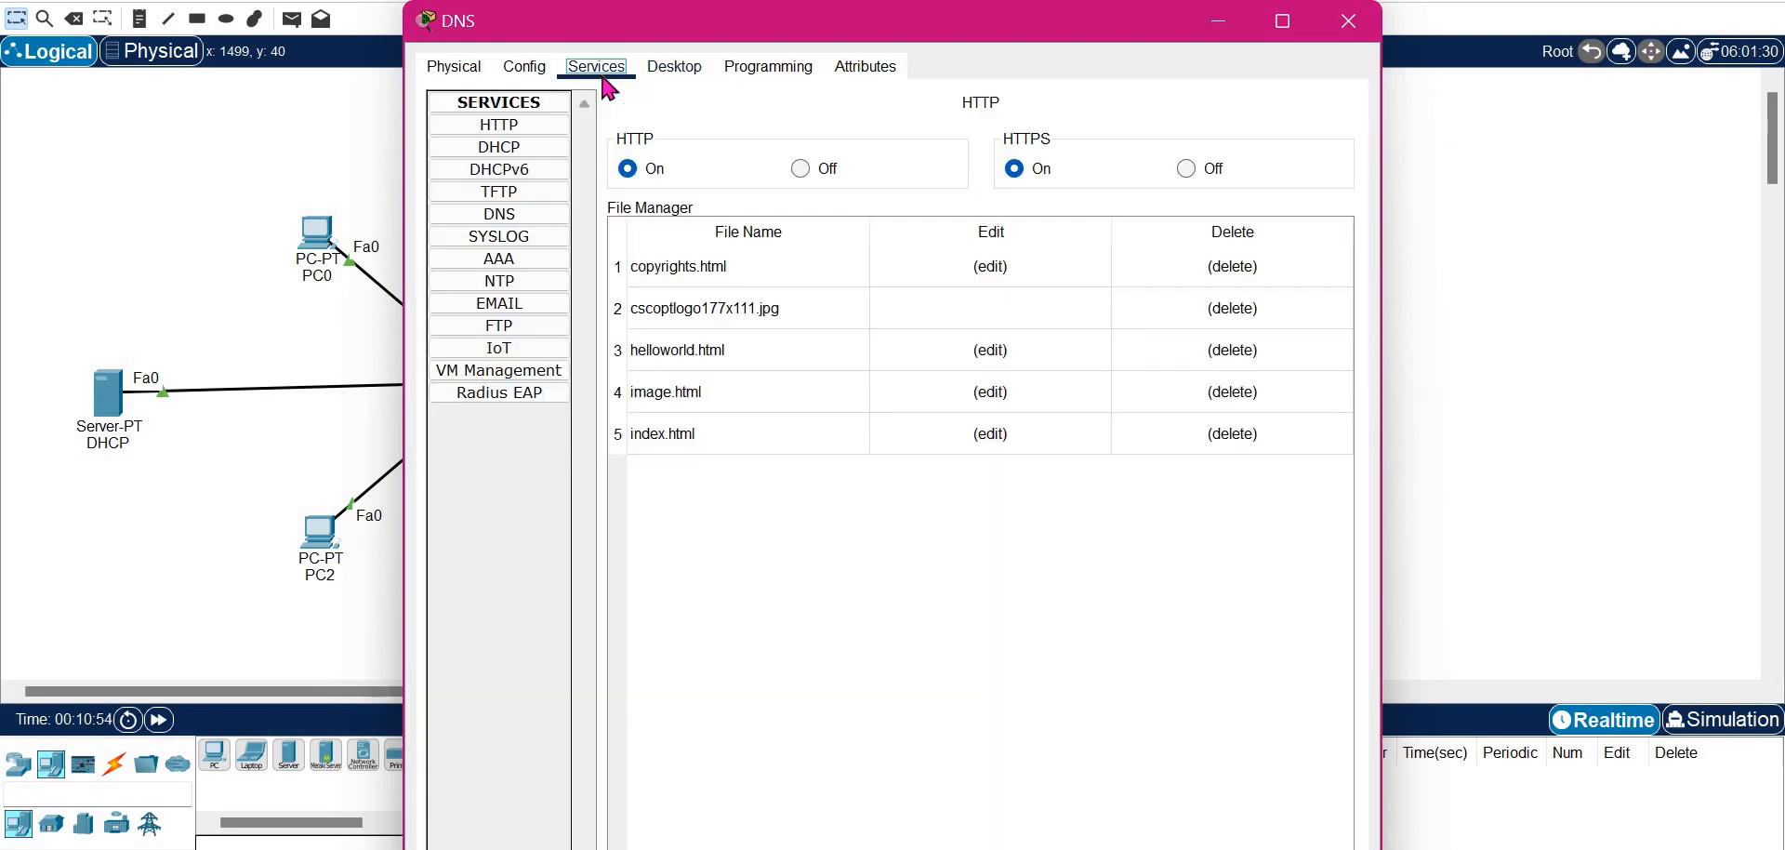
click(528, 217)
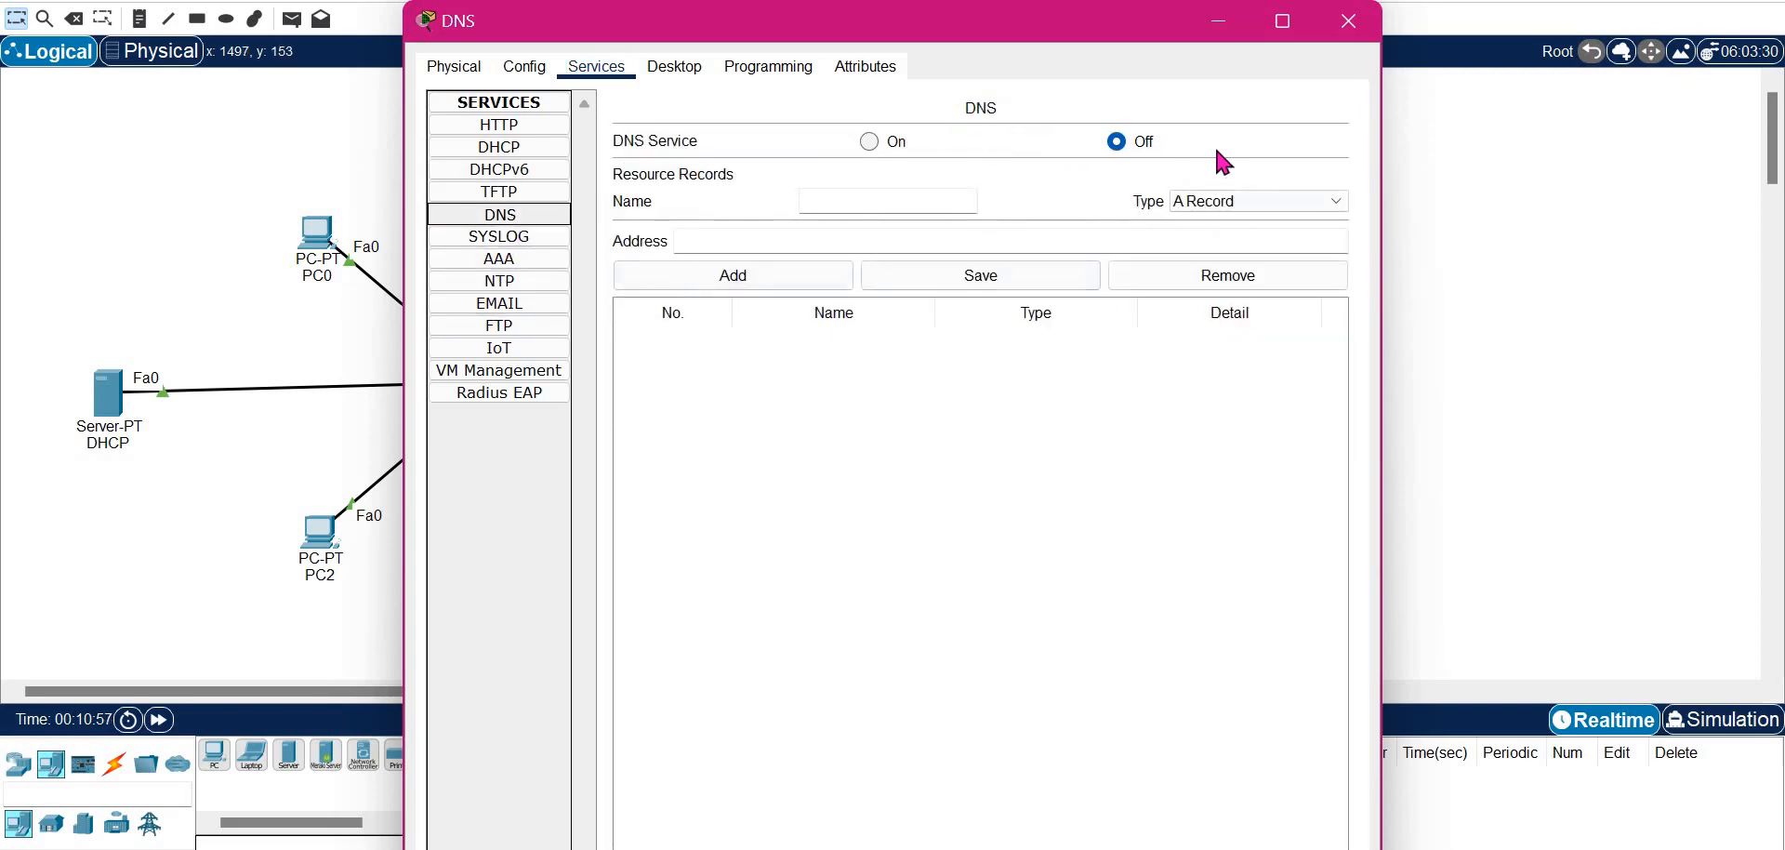
click(876, 145)
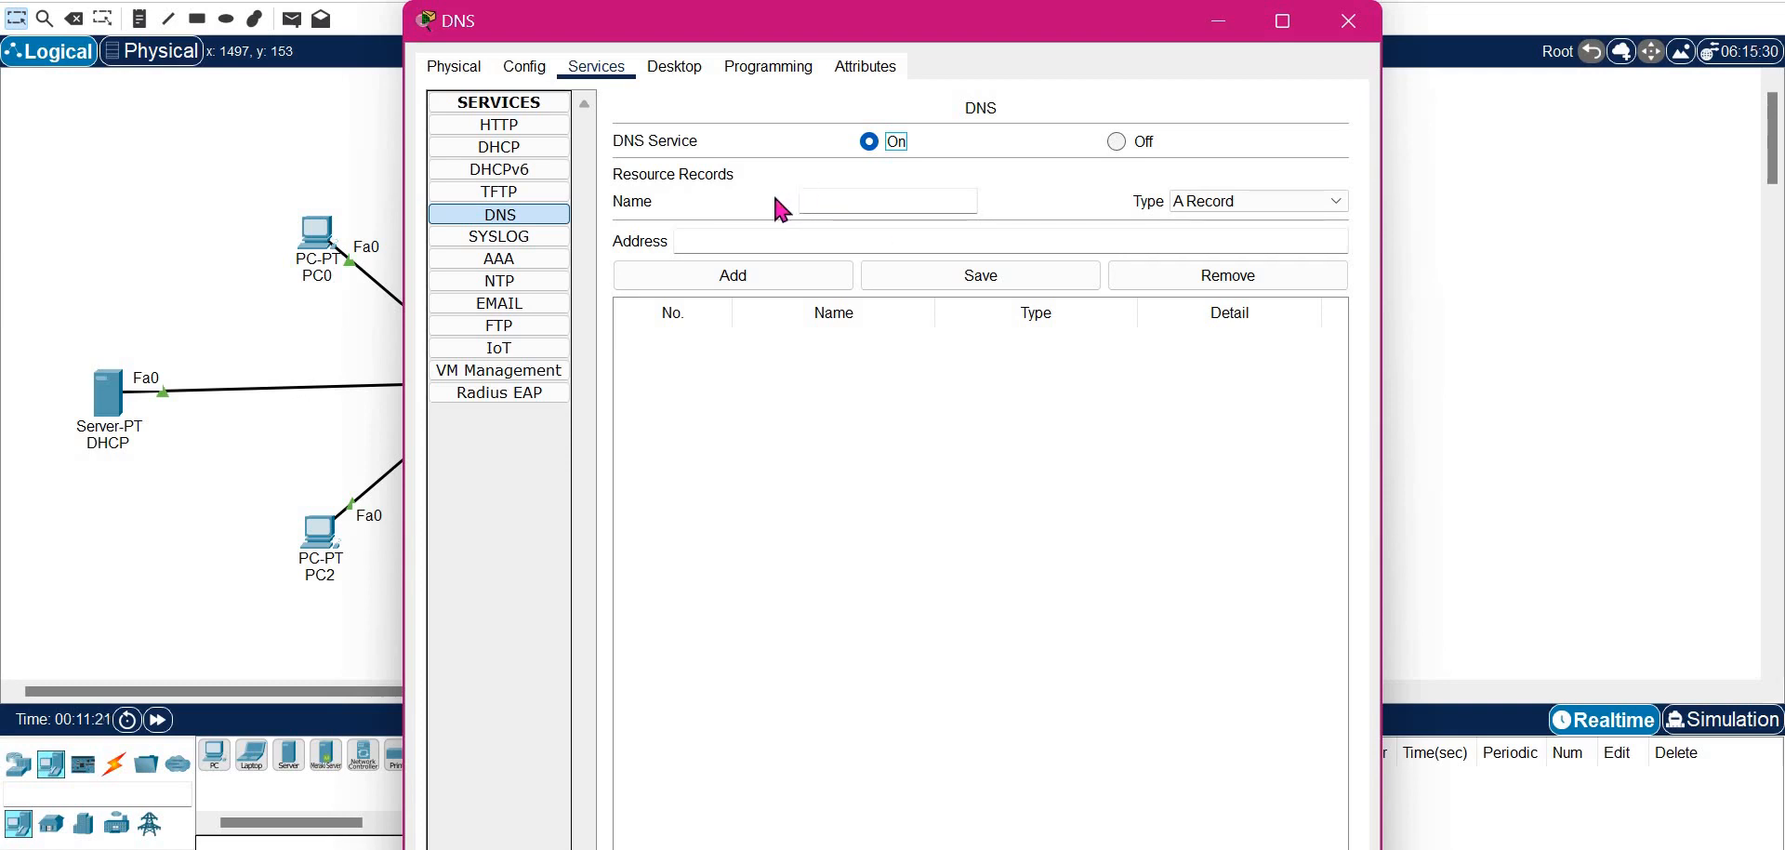
click(818, 195)
text(www)
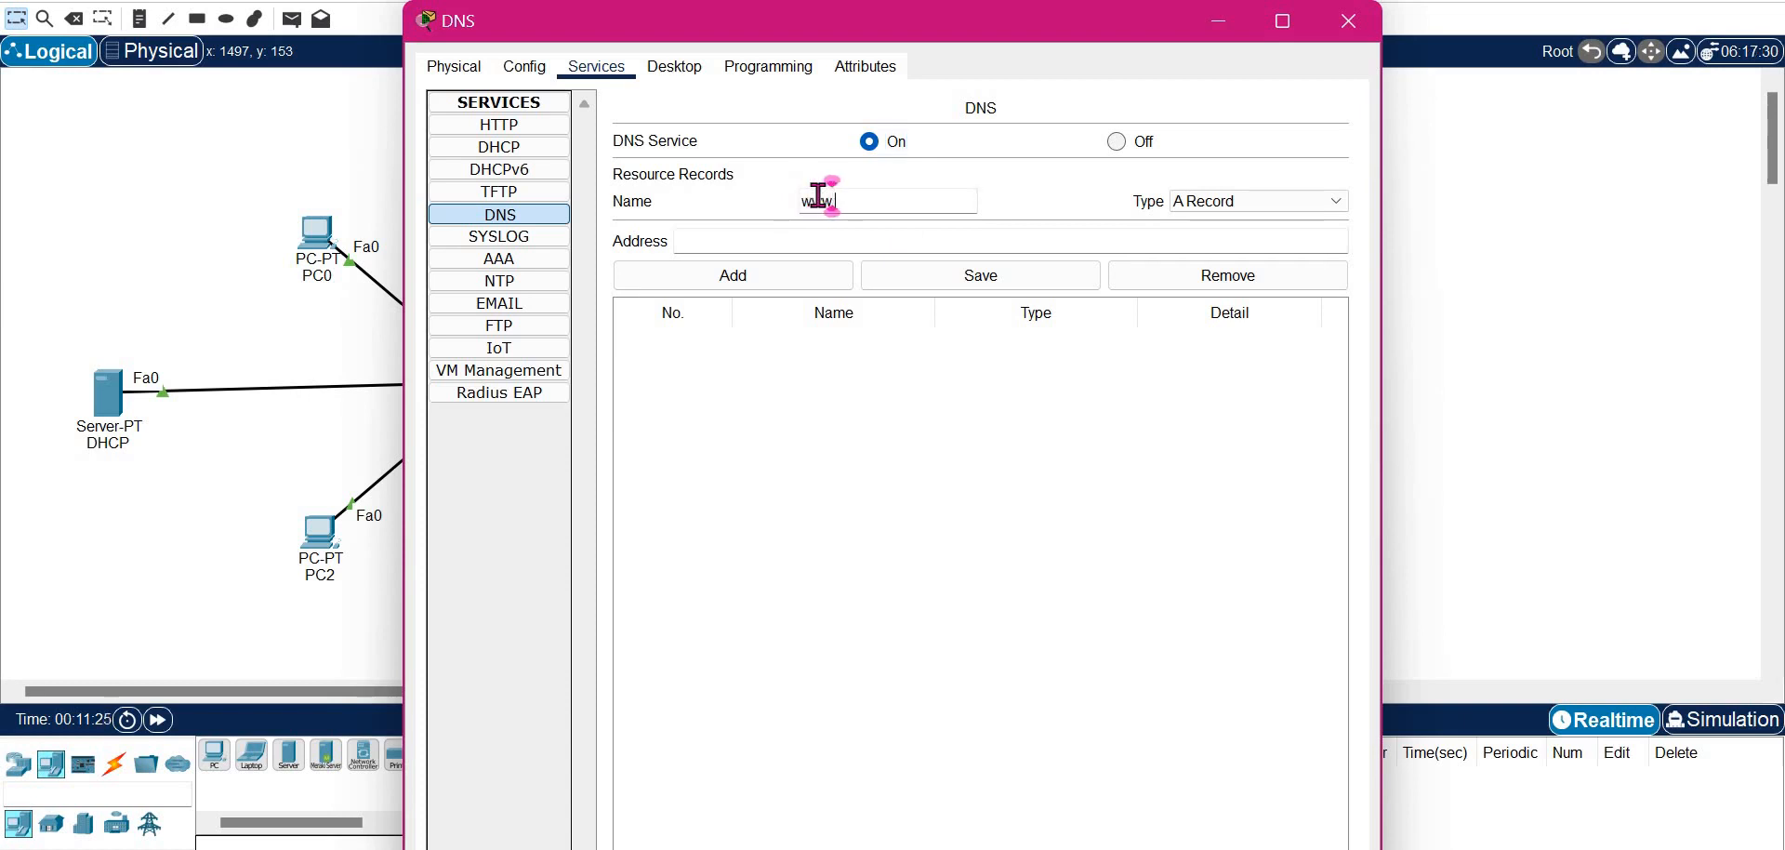
text(.l2gtr)
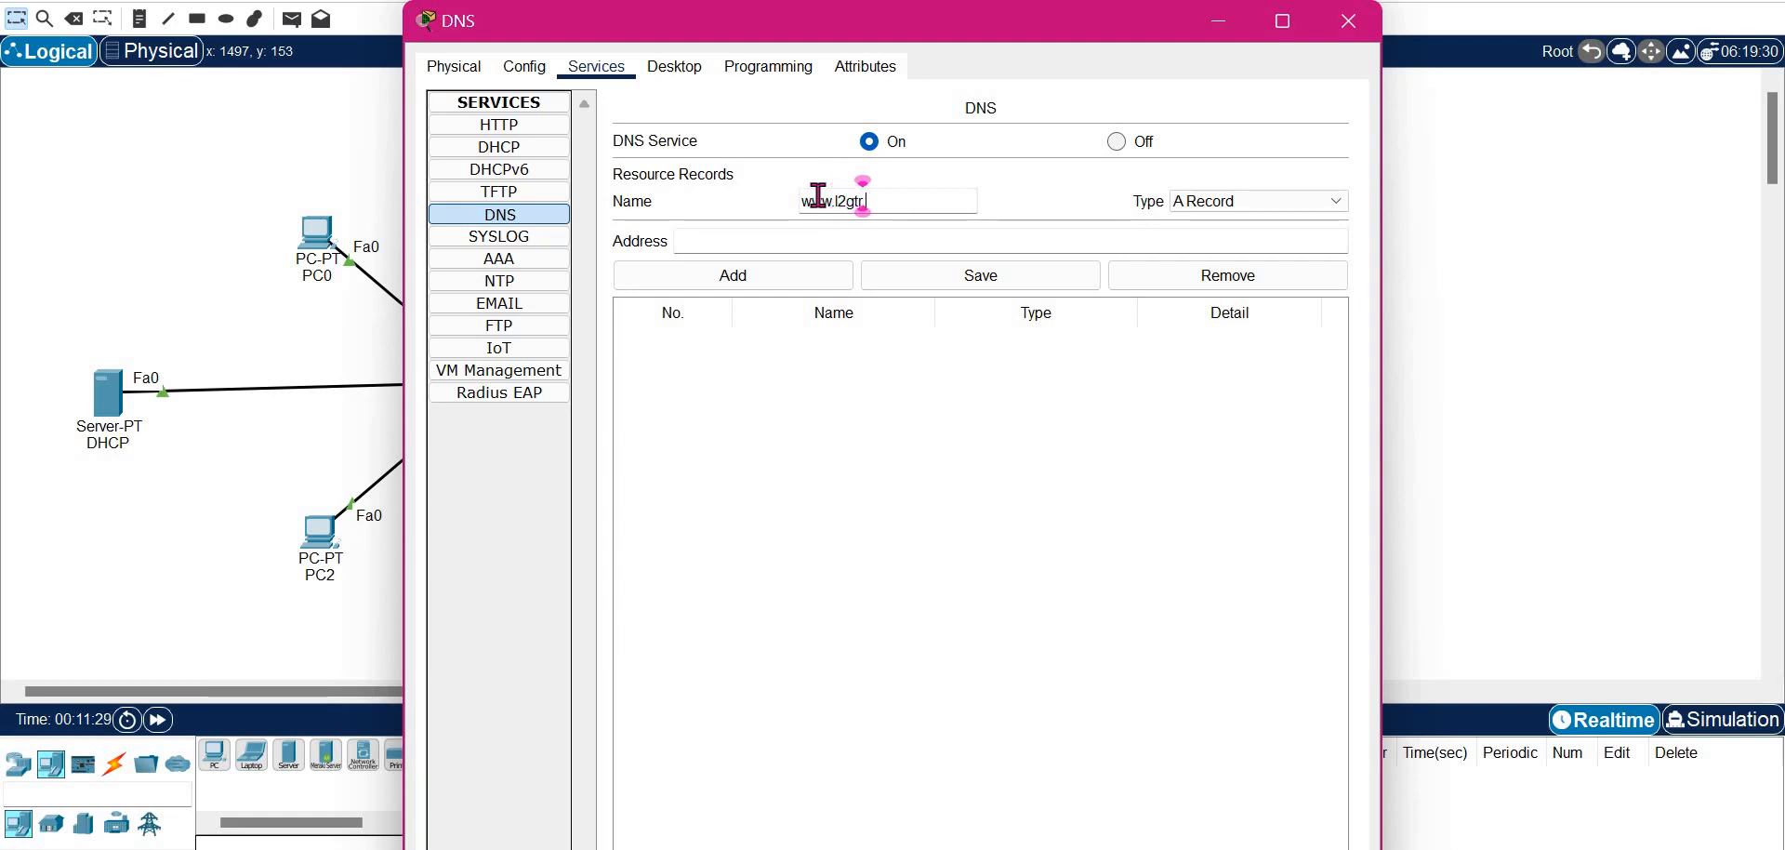
text(.dz)
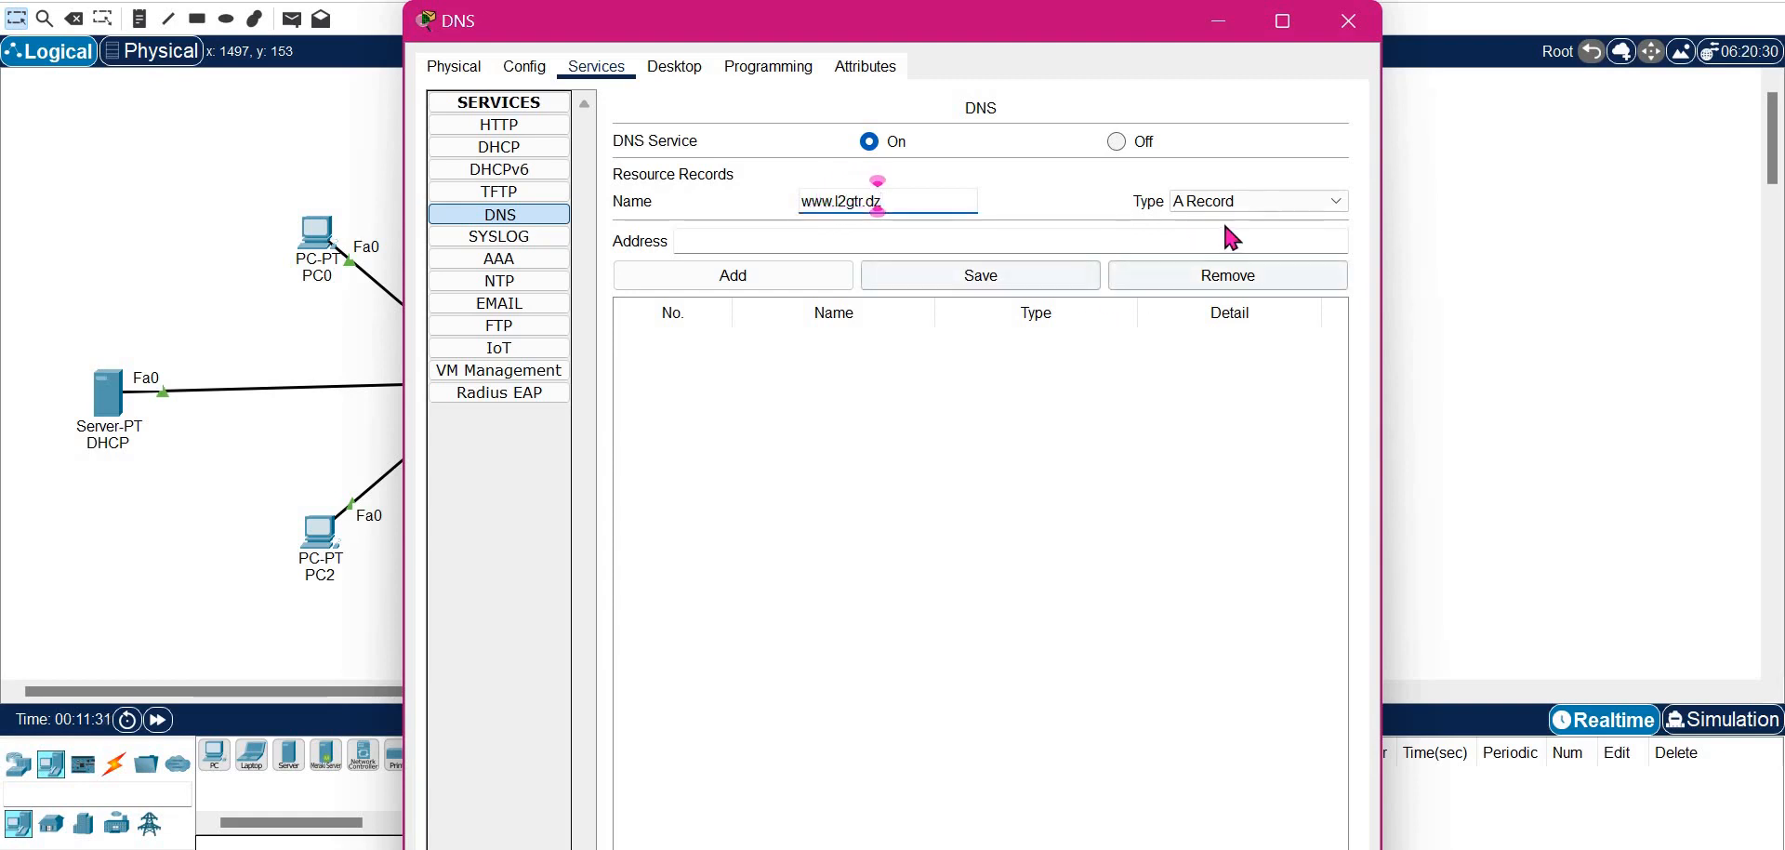
click(1242, 220)
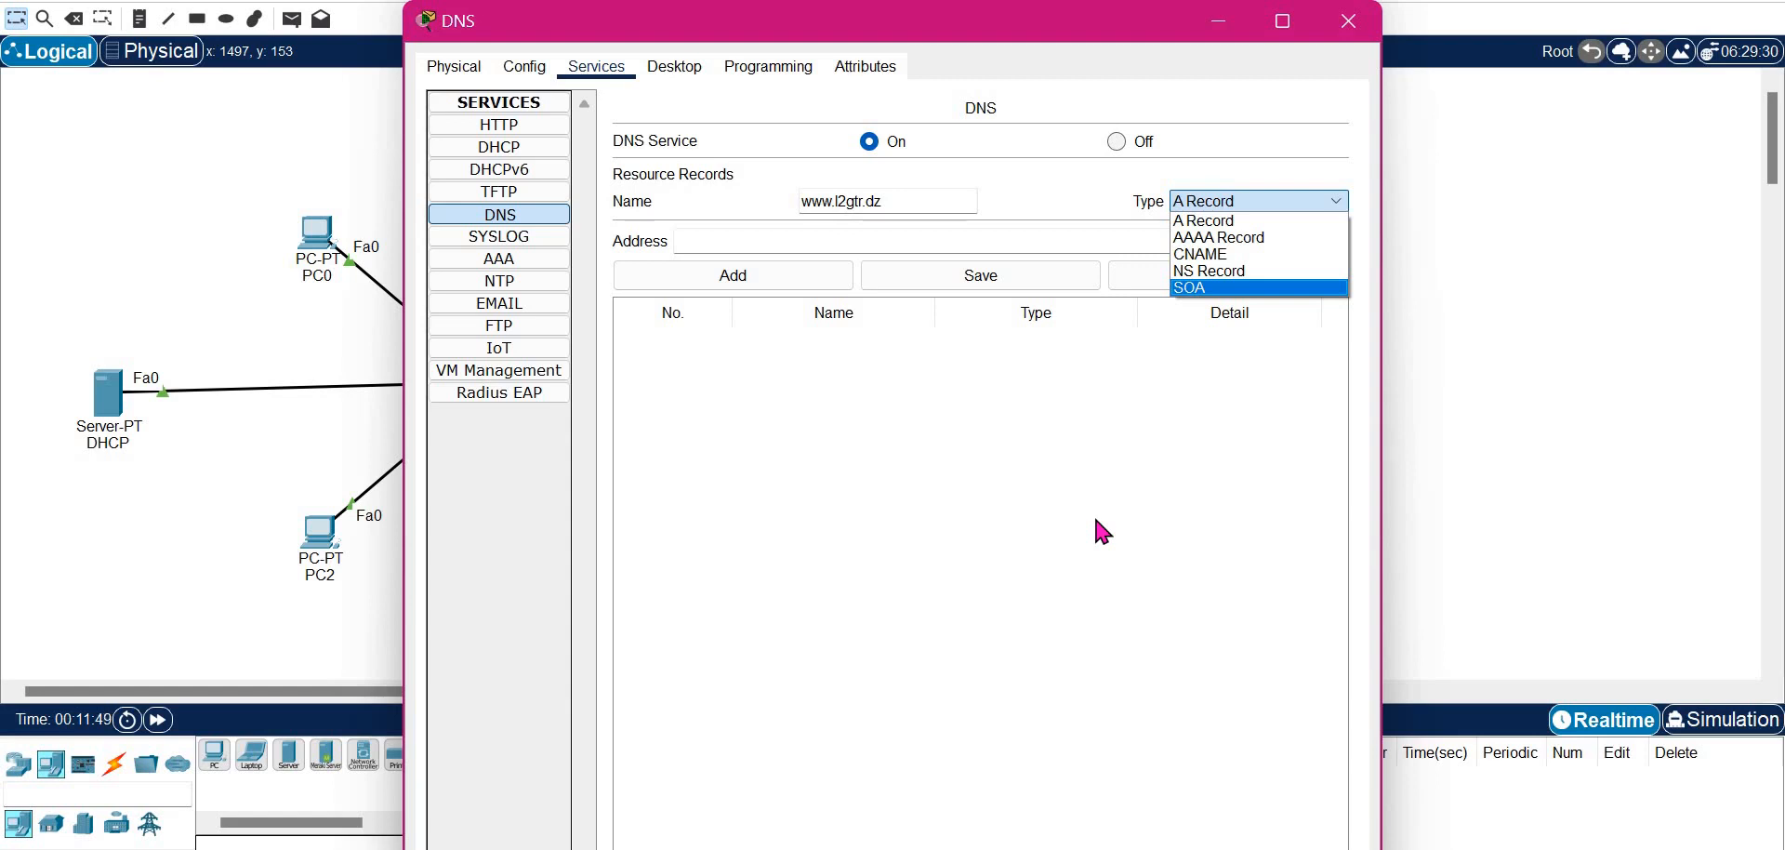
click(818, 246)
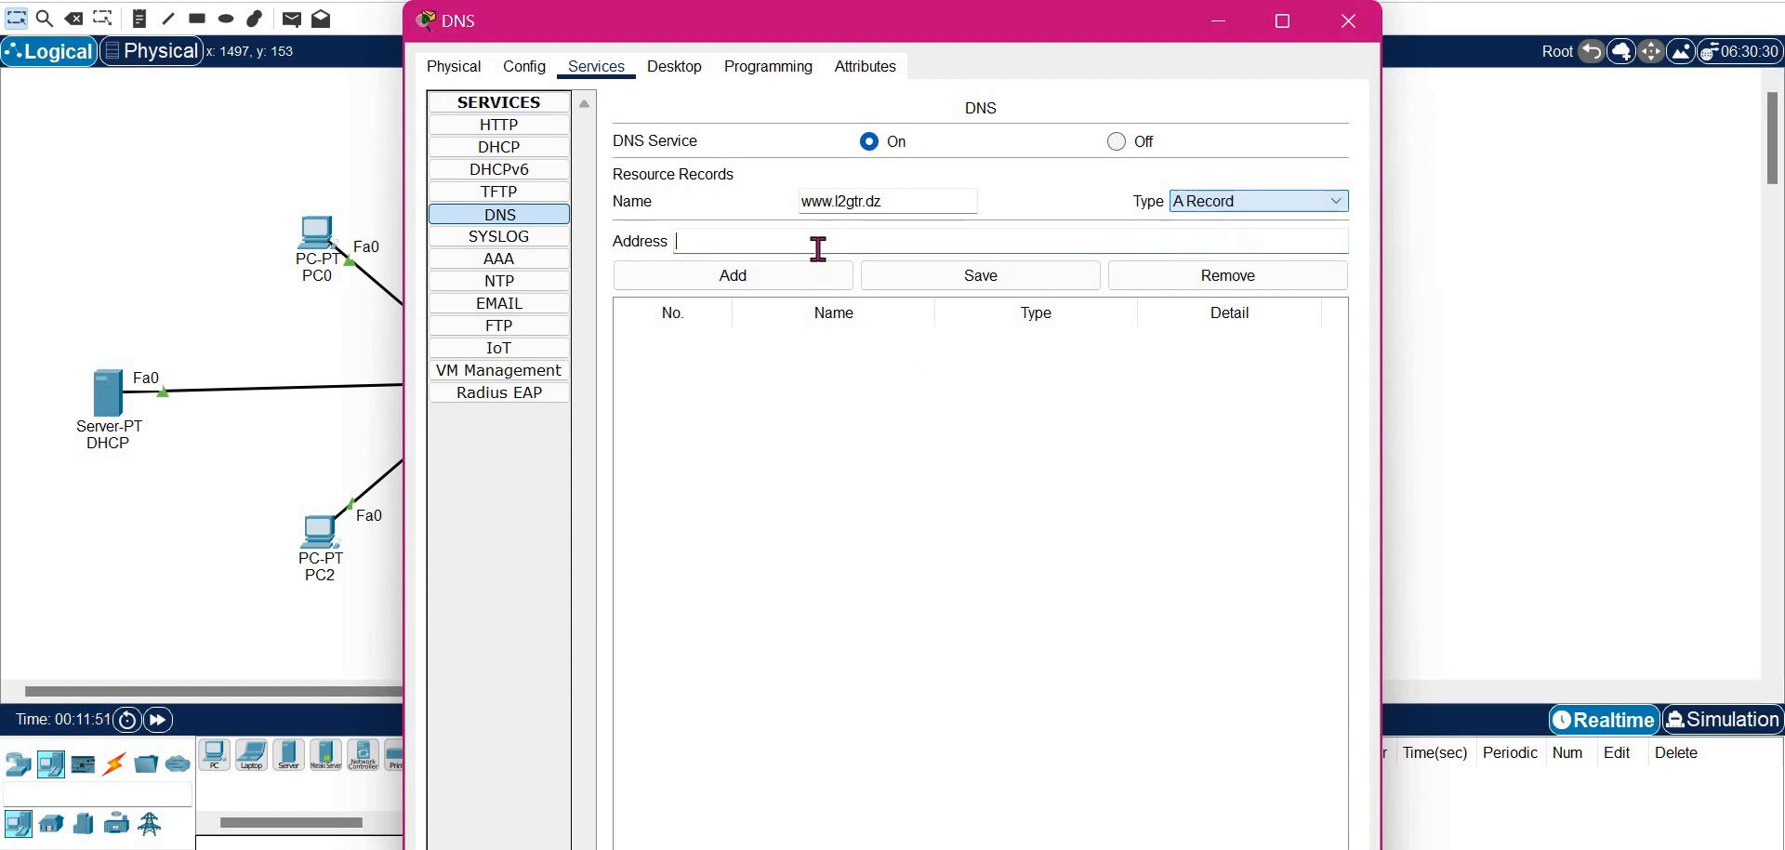
click(818, 245)
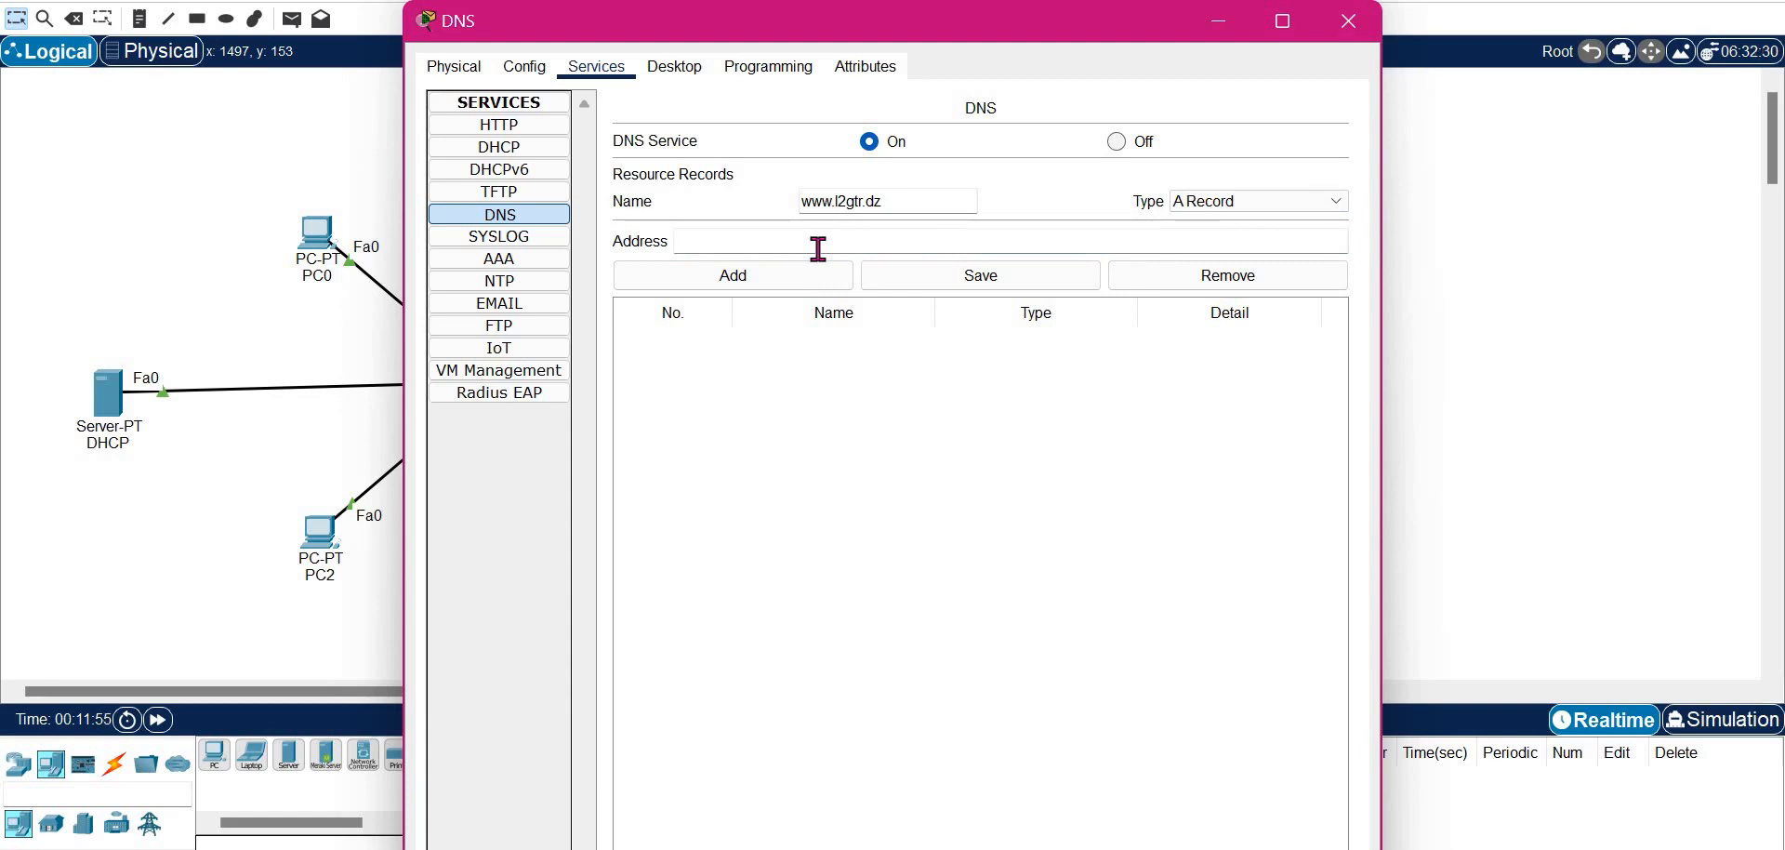
text(192.168.1)
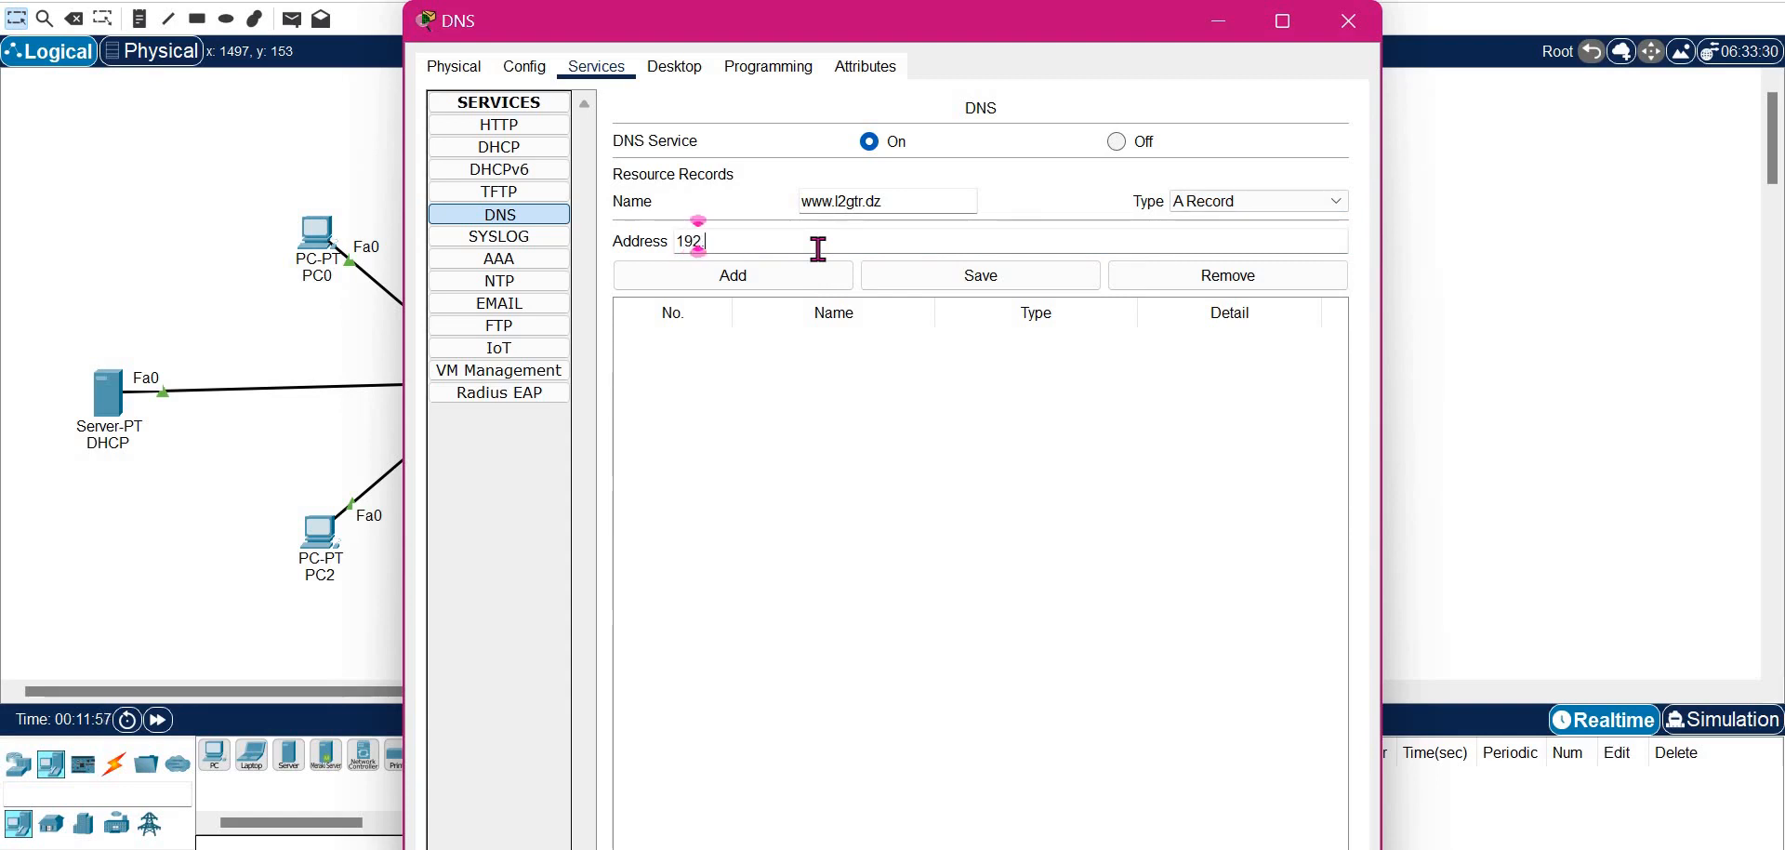
text(.251)
Check the HTTP server's IP address in the topology, add the prepared A record on the DNS server, and close its window
click(316, 163)
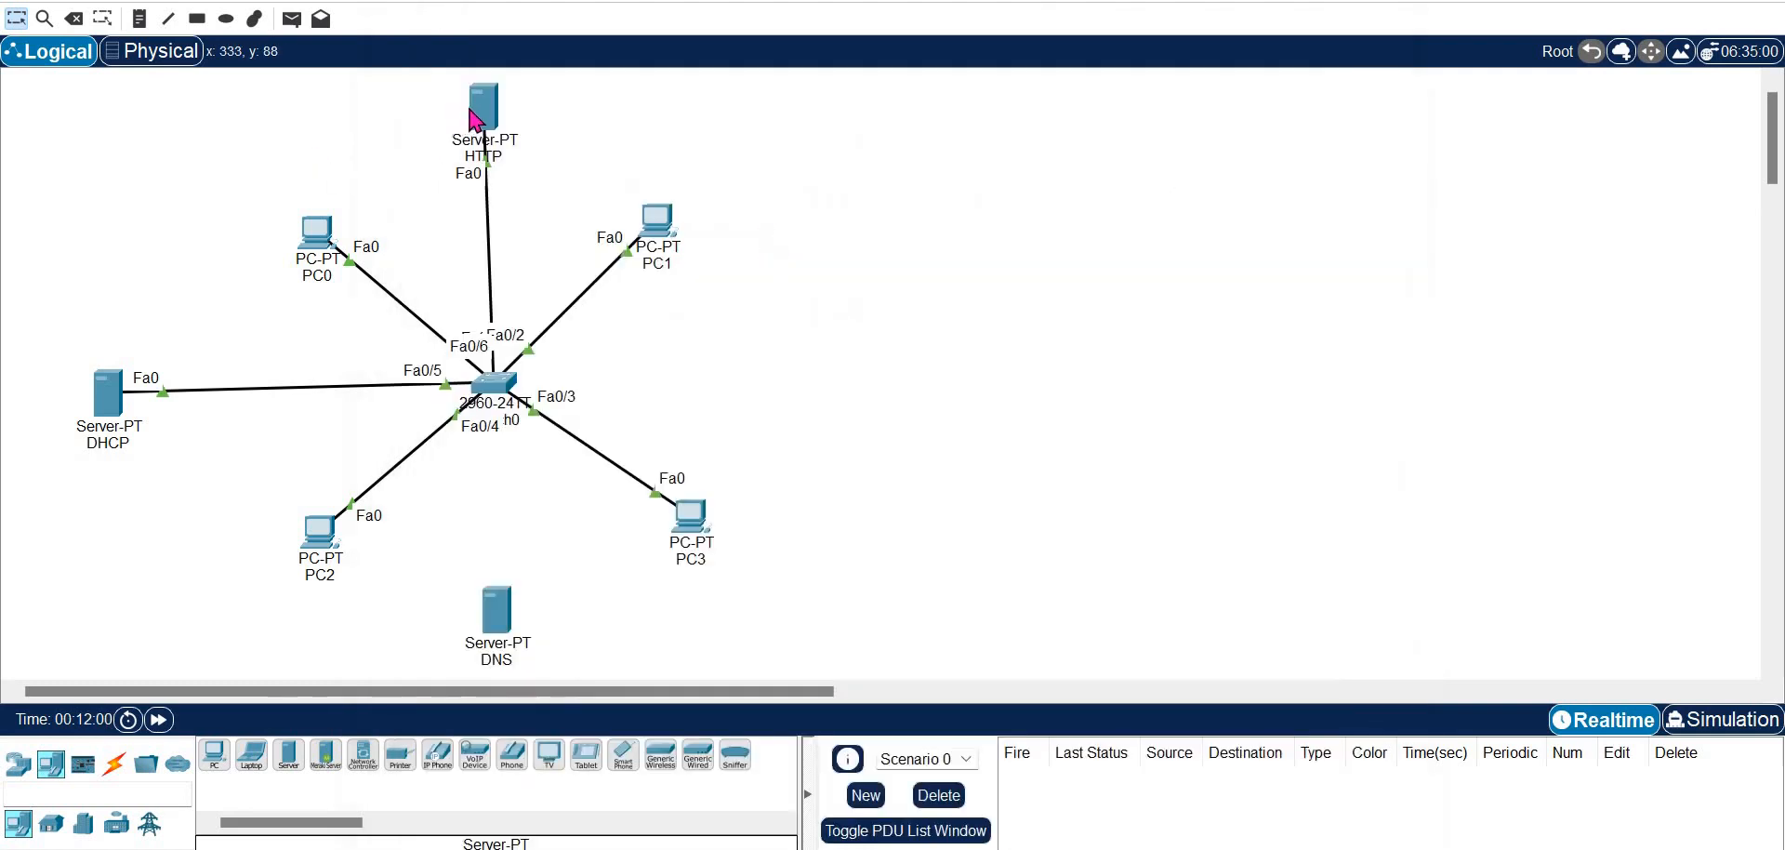
mouse_move(477, 116)
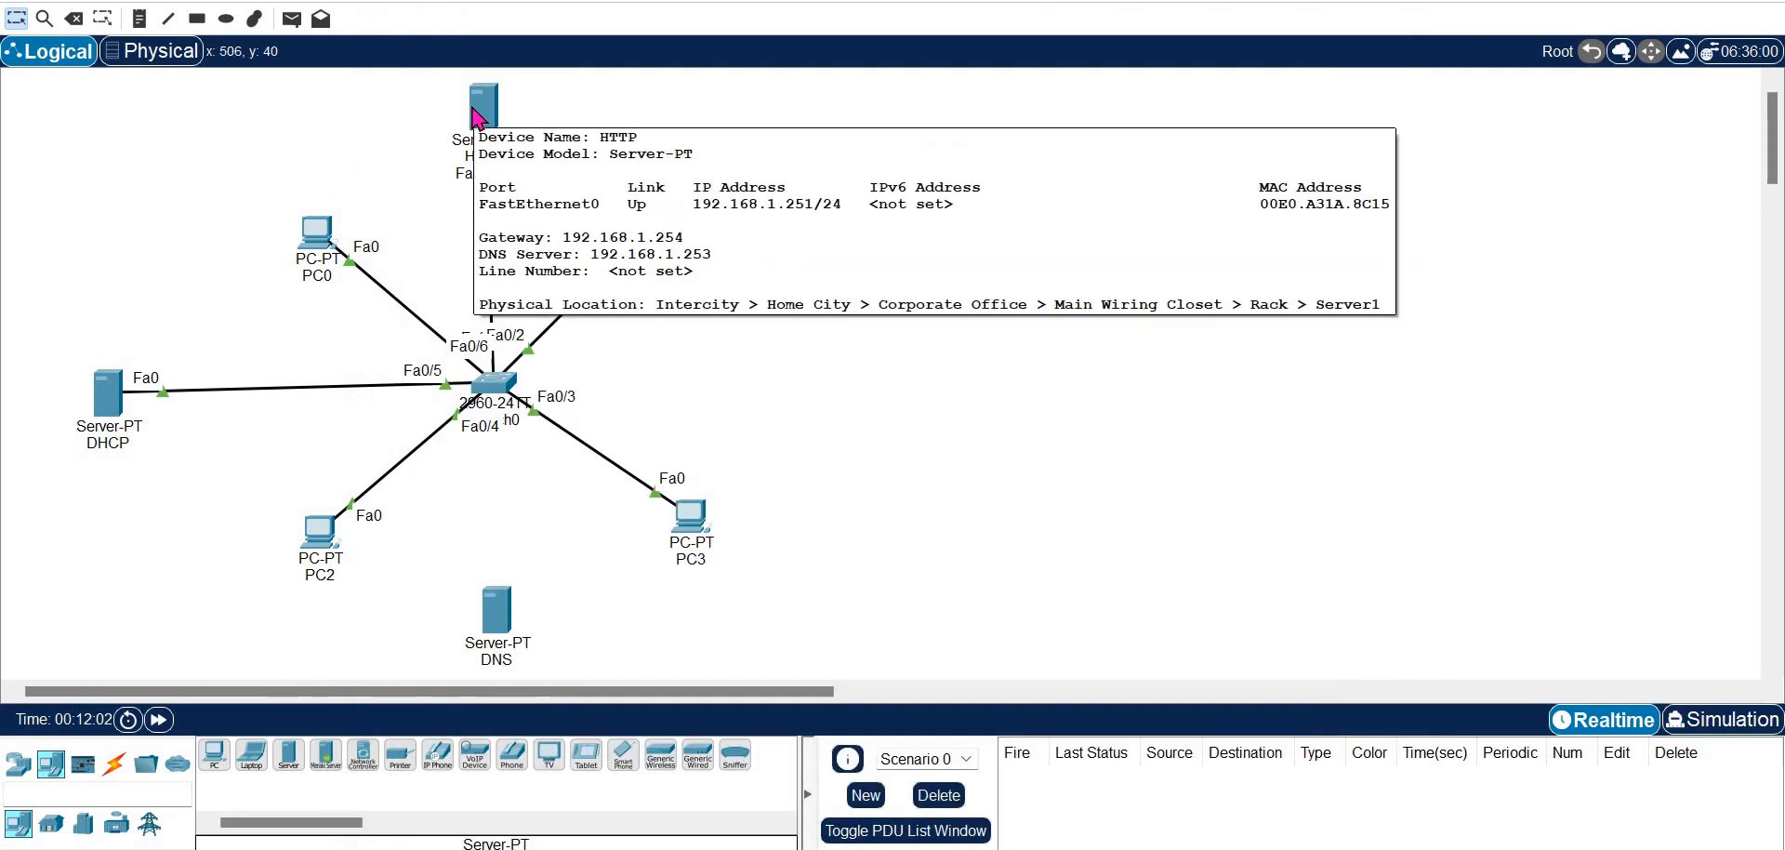
click(500, 611)
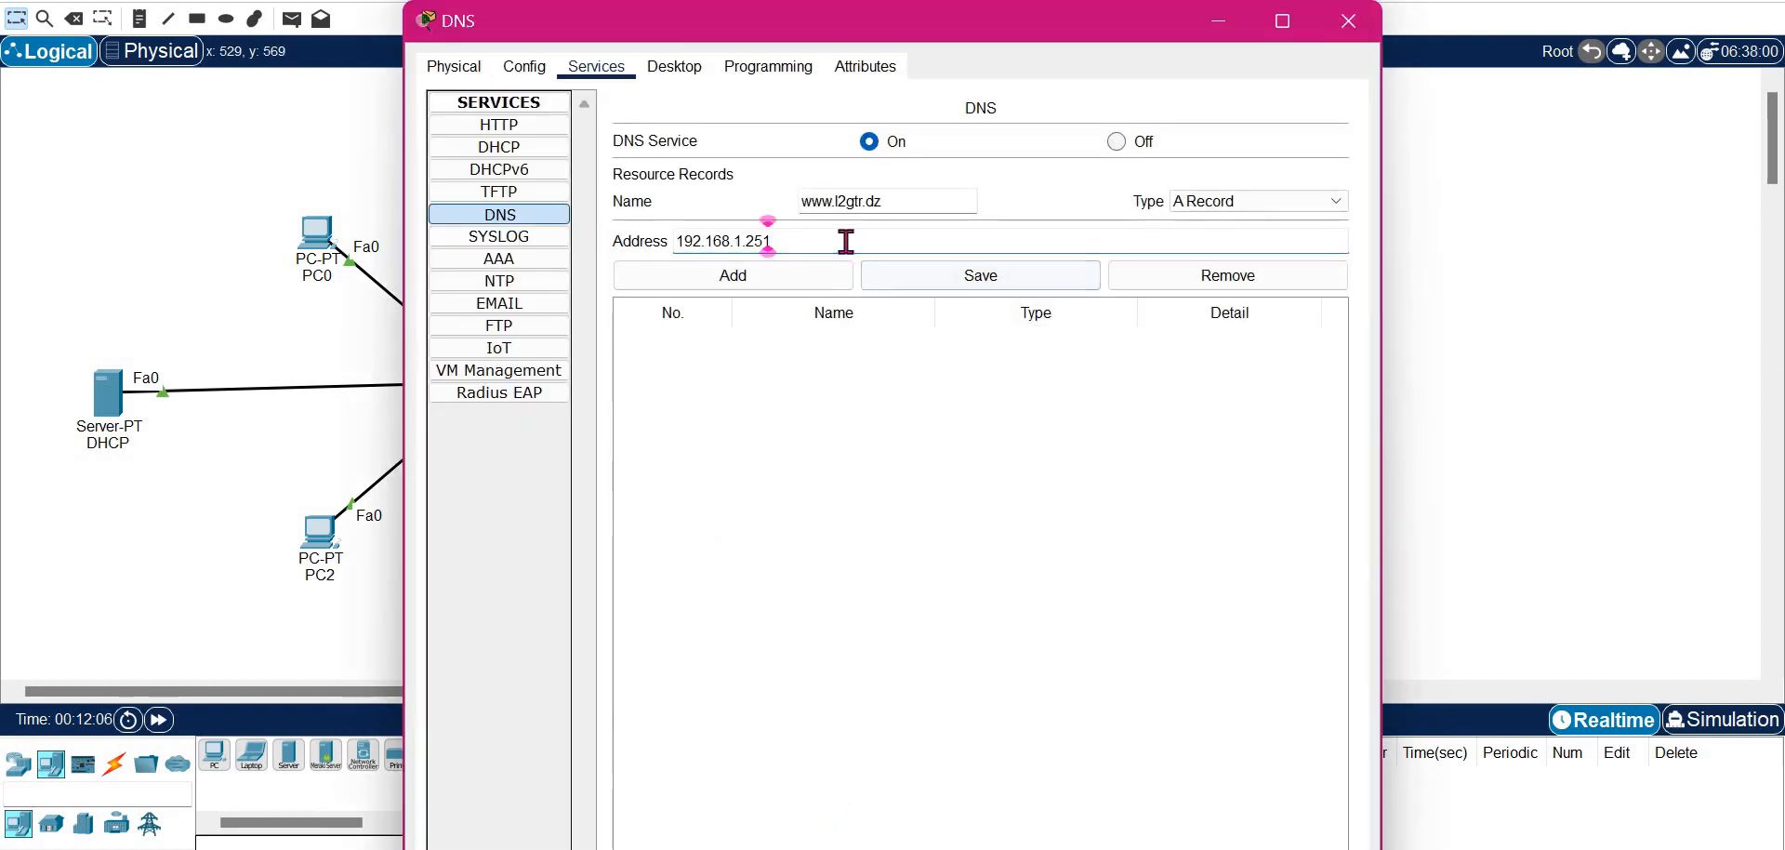
click(804, 279)
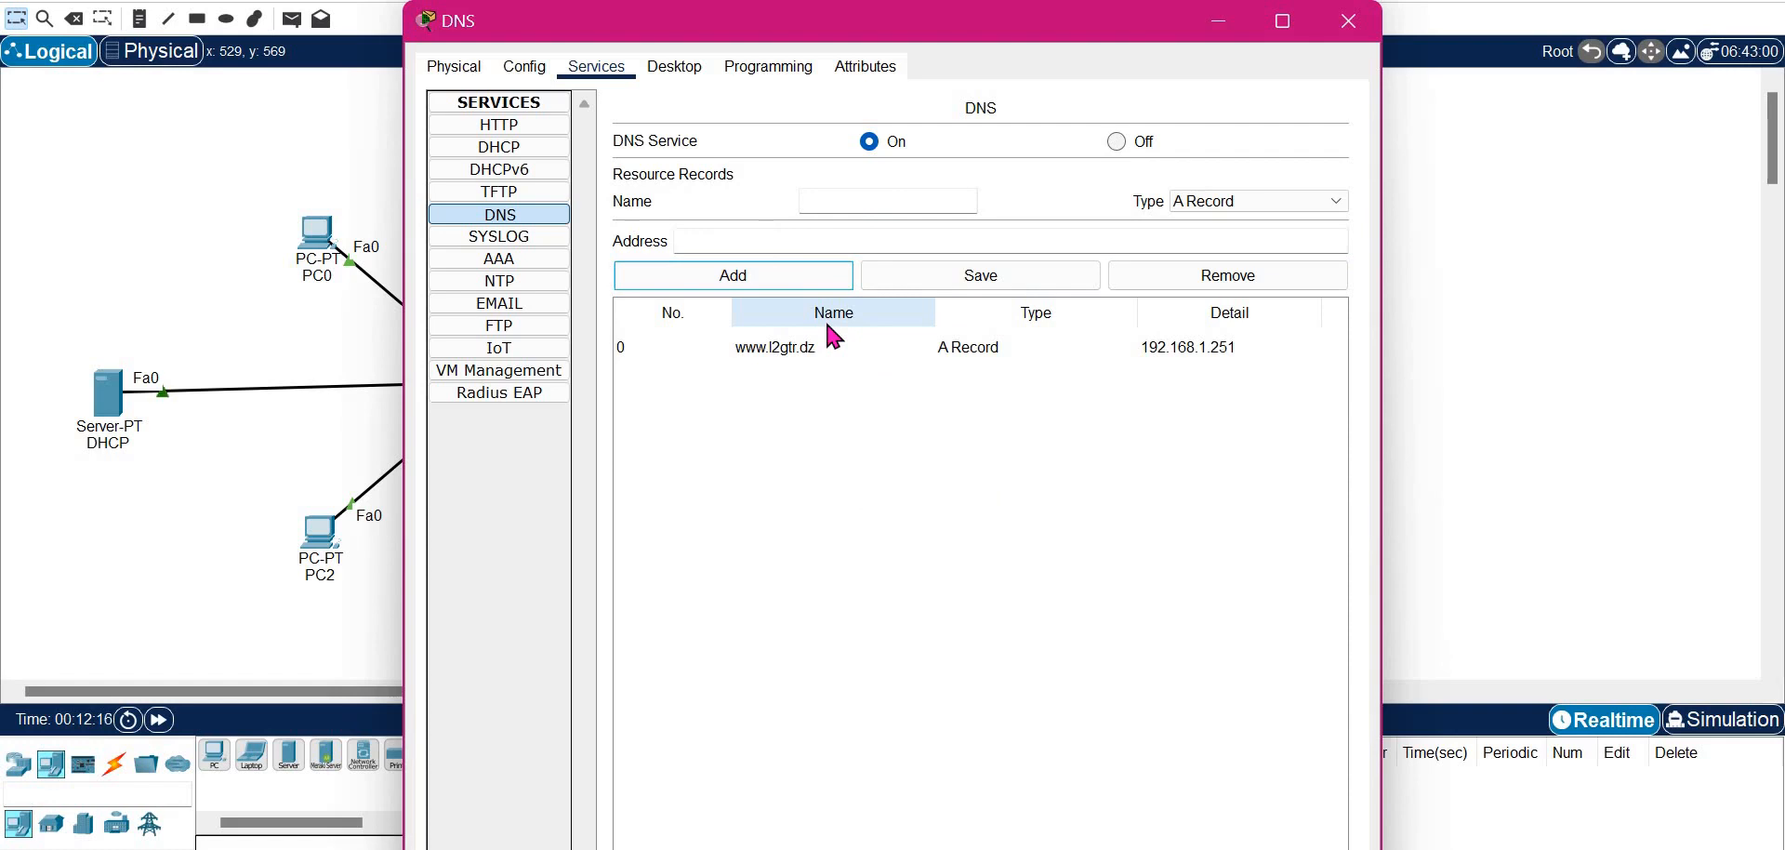
click(1348, 21)
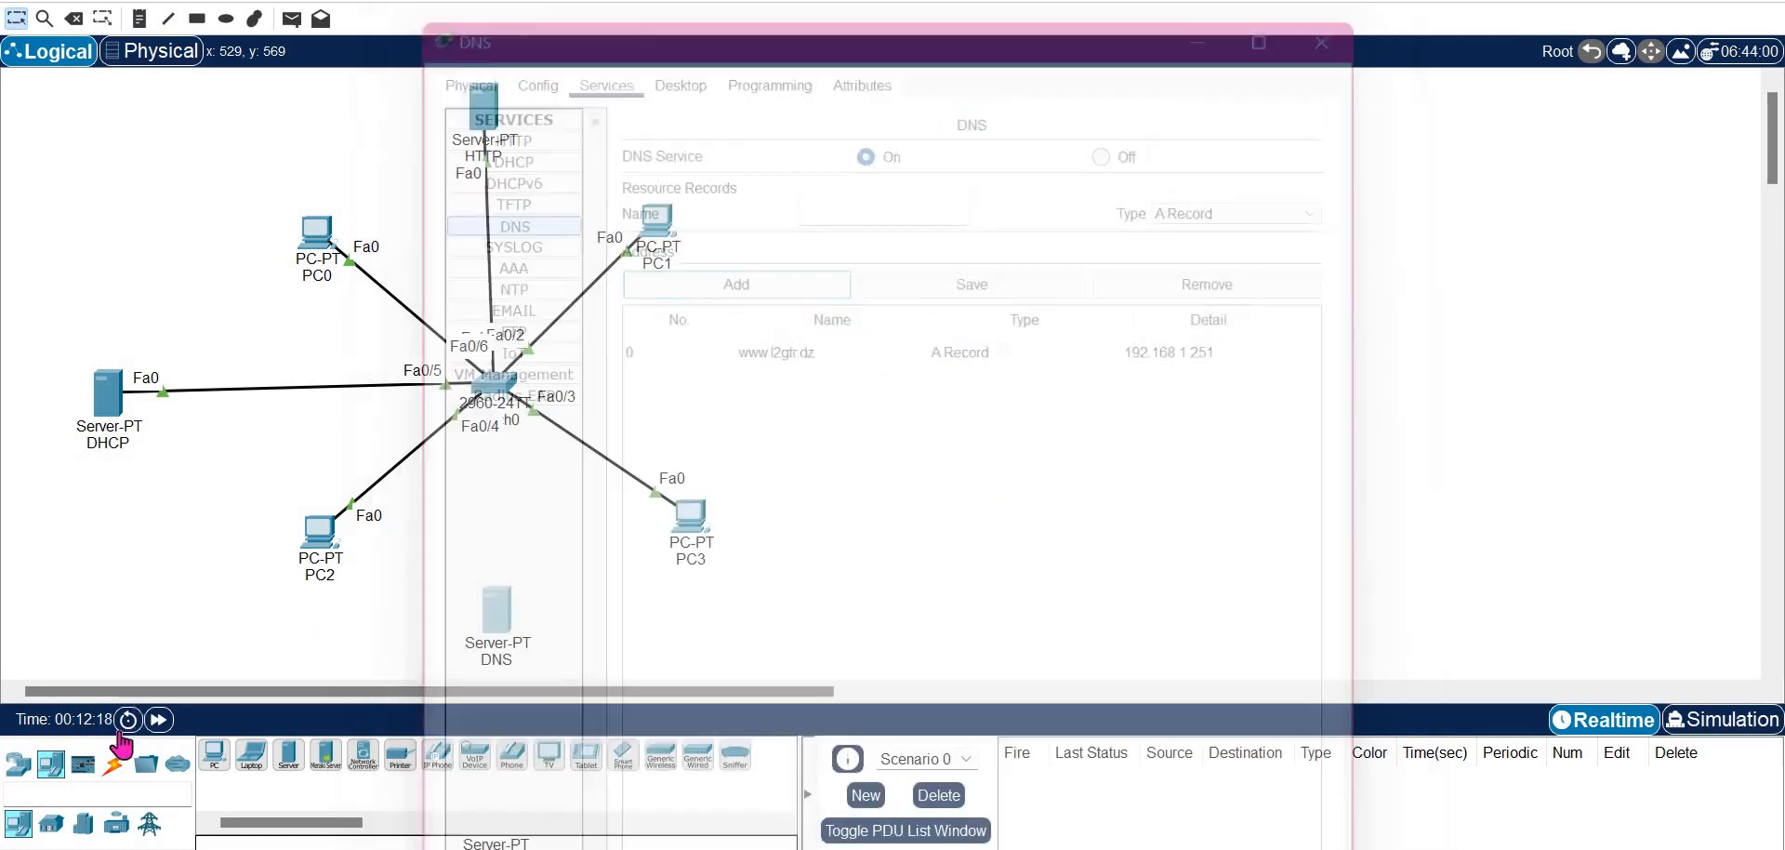
Connect the DNS server to the switch with an automatically chosen cable and fast-forward the network time
click(114, 764)
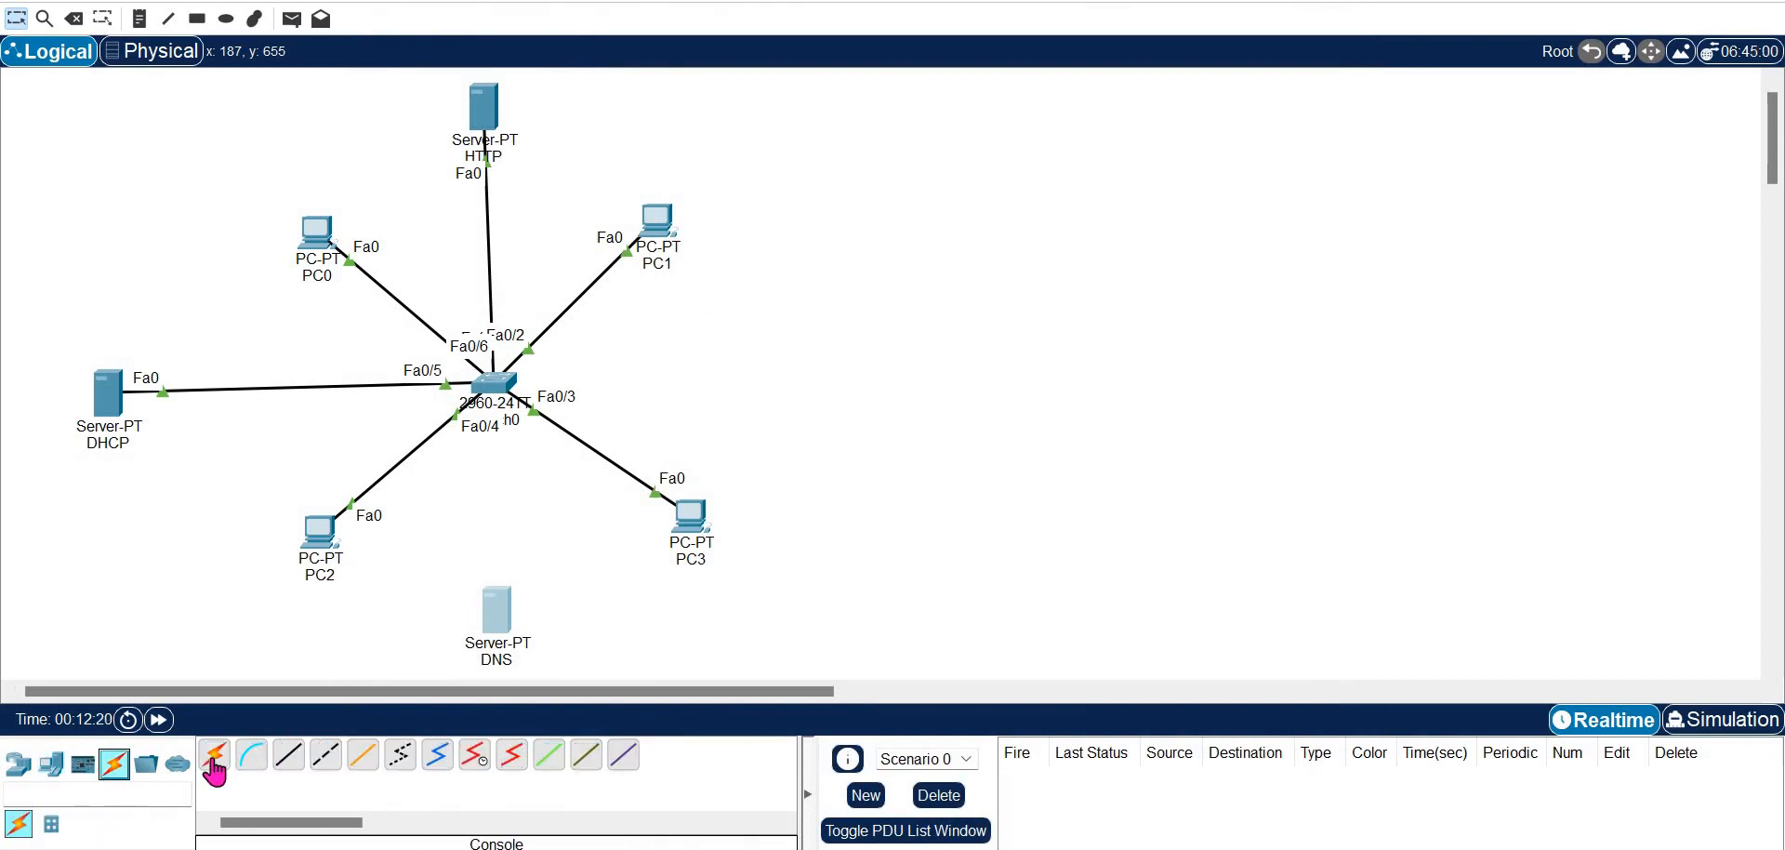
click(214, 757)
click(496, 609)
click(494, 381)
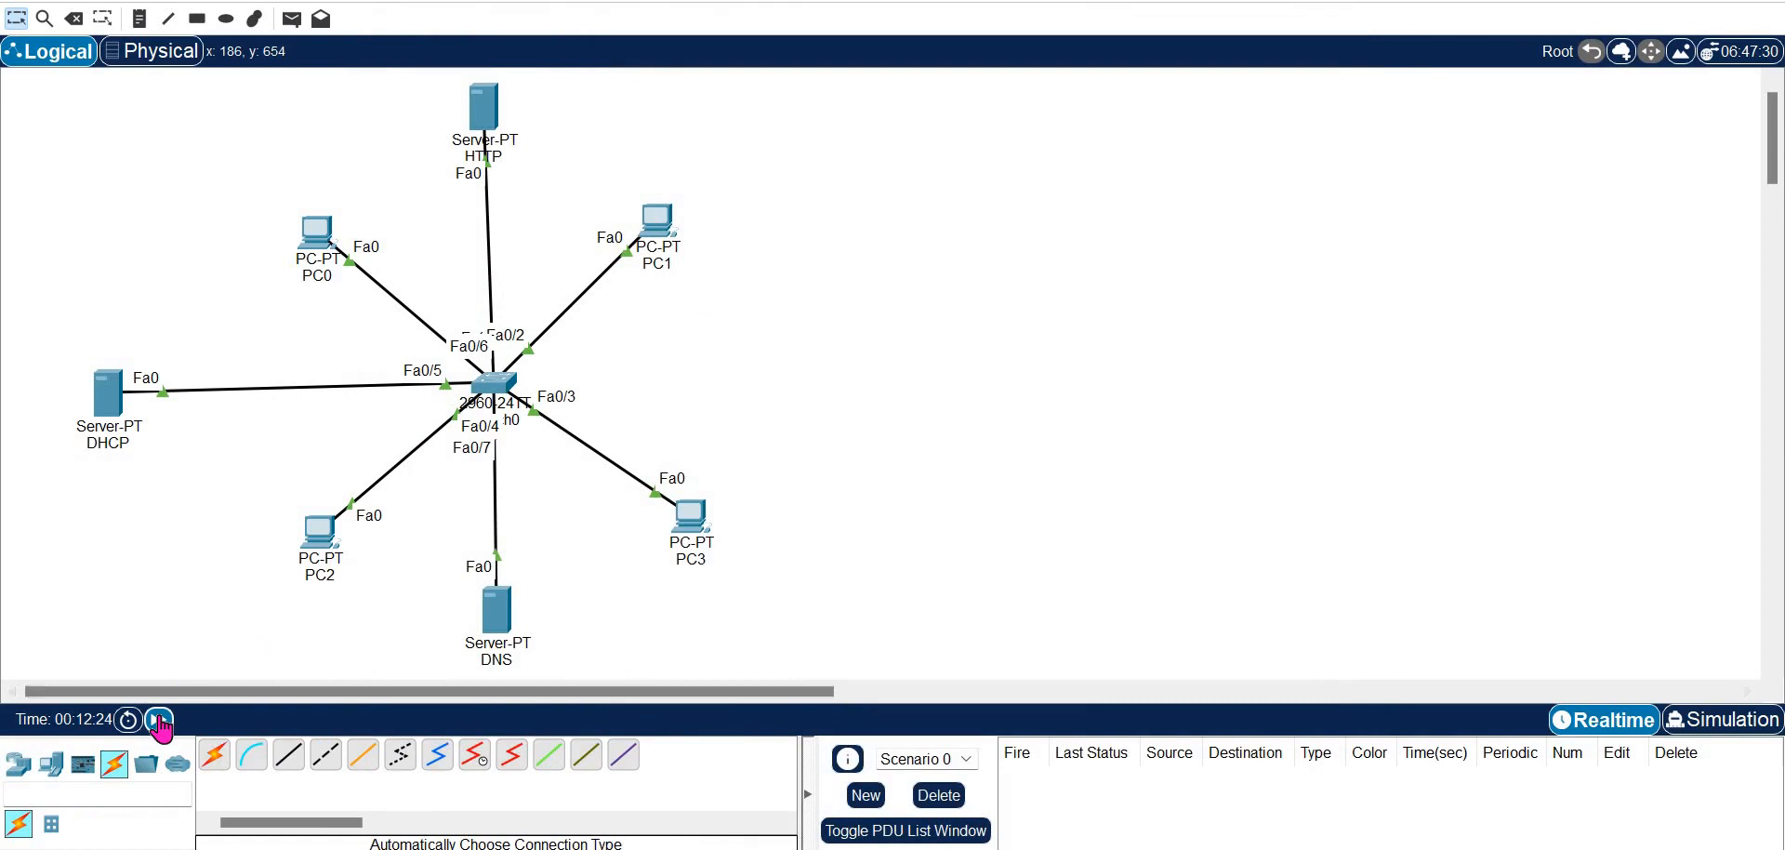
click(159, 720)
click(666, 229)
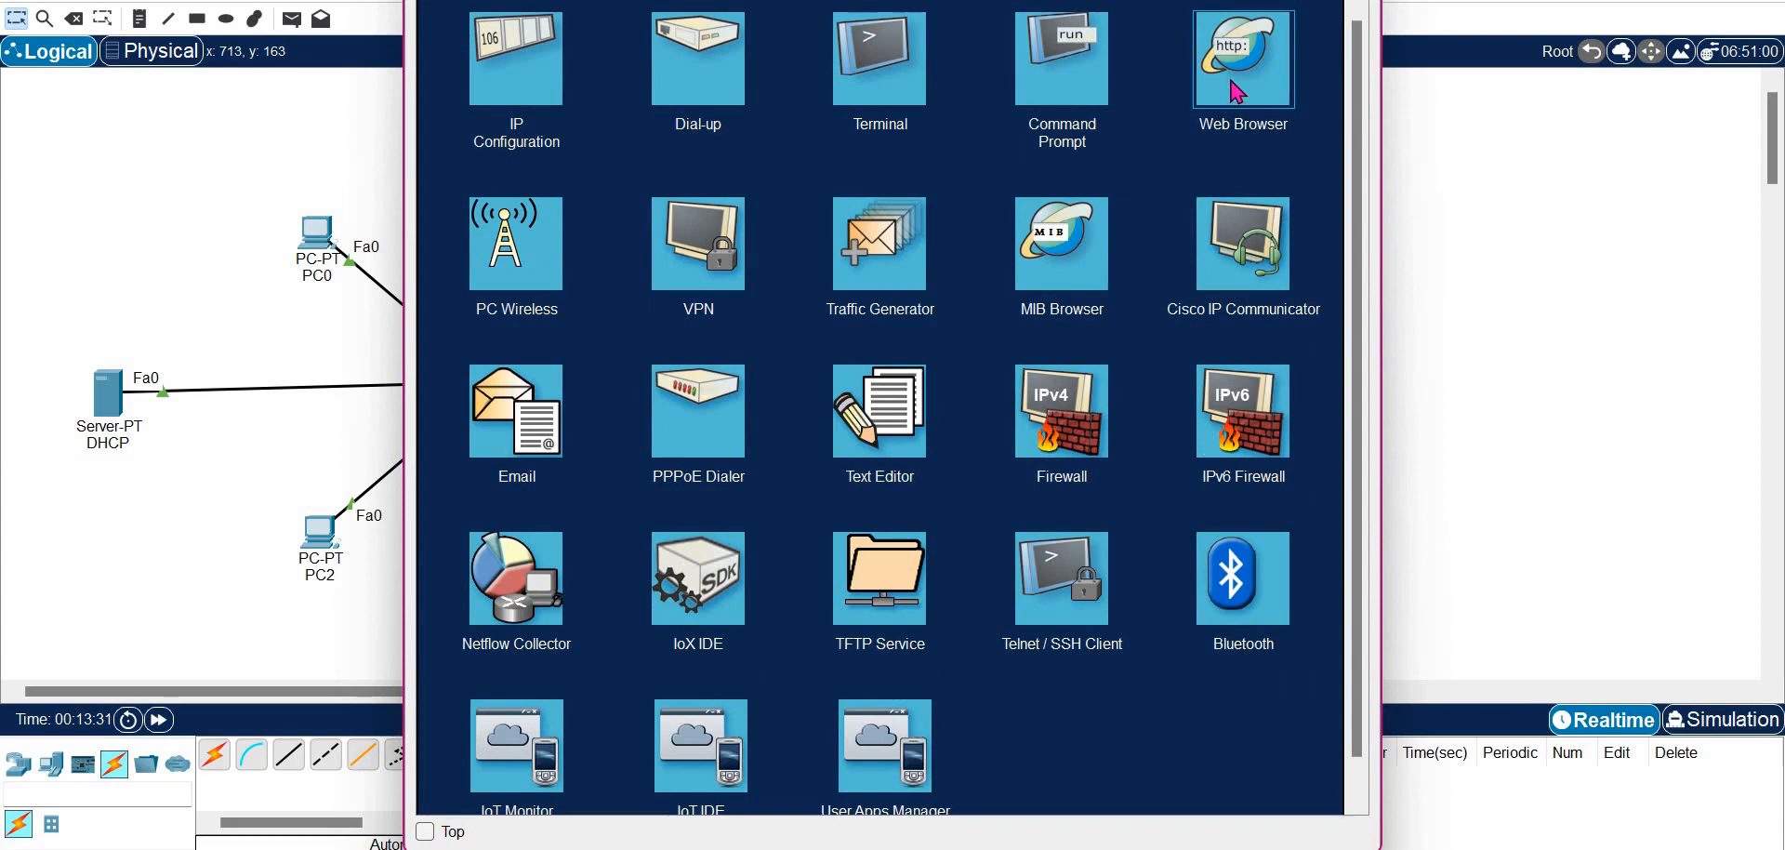
click(1236, 91)
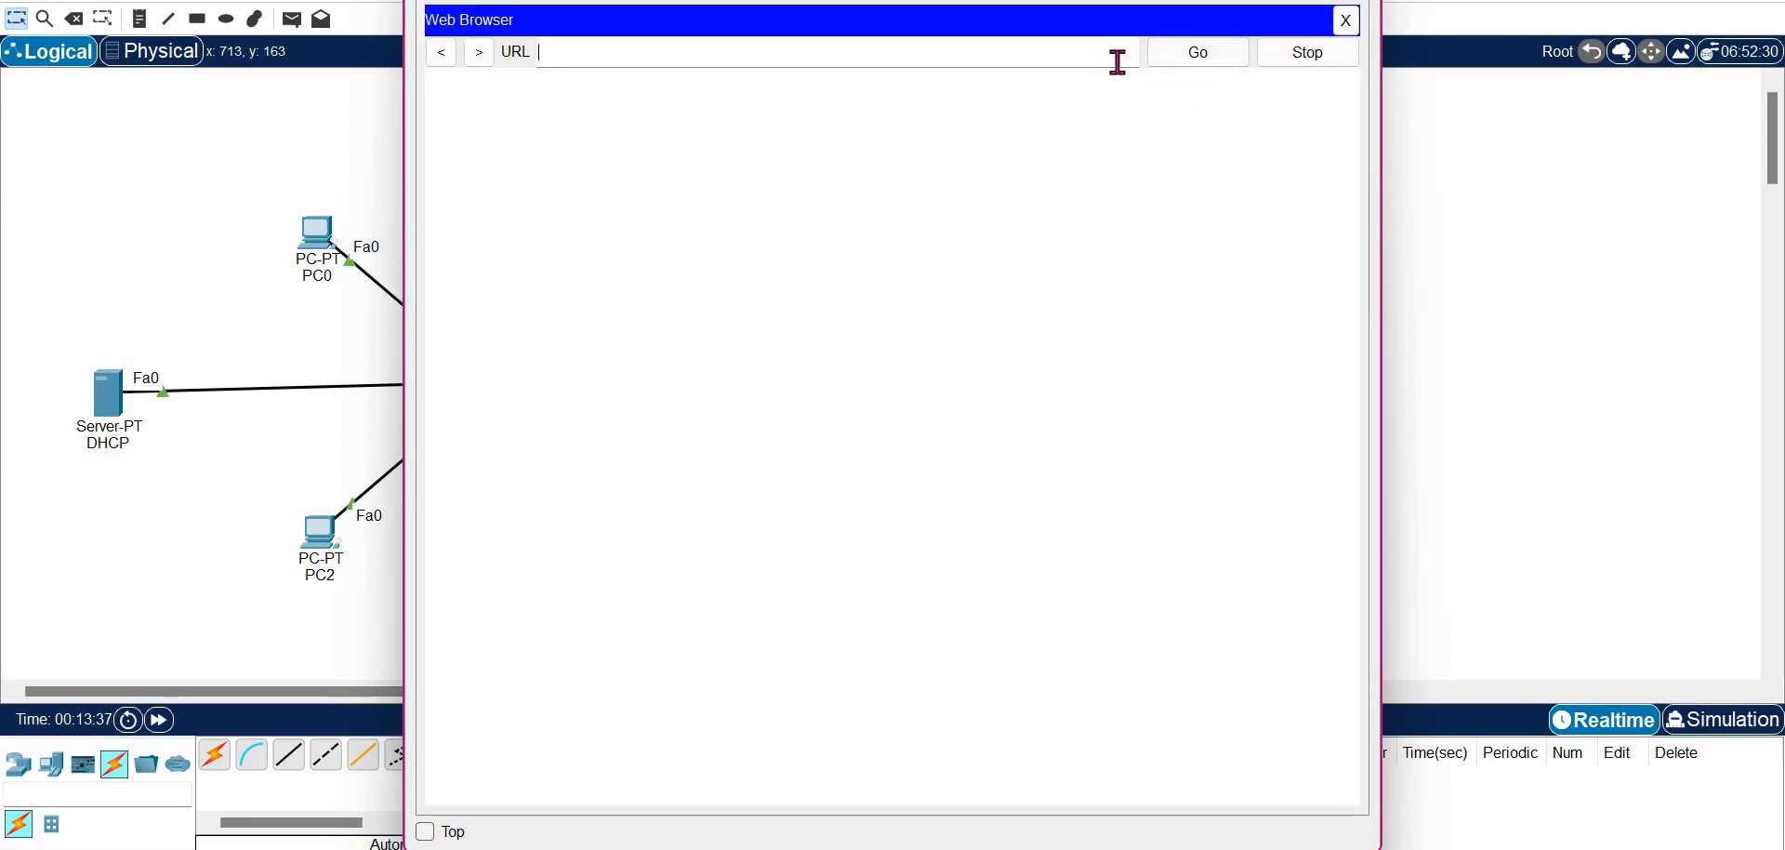
text(http://www.l2gtr)
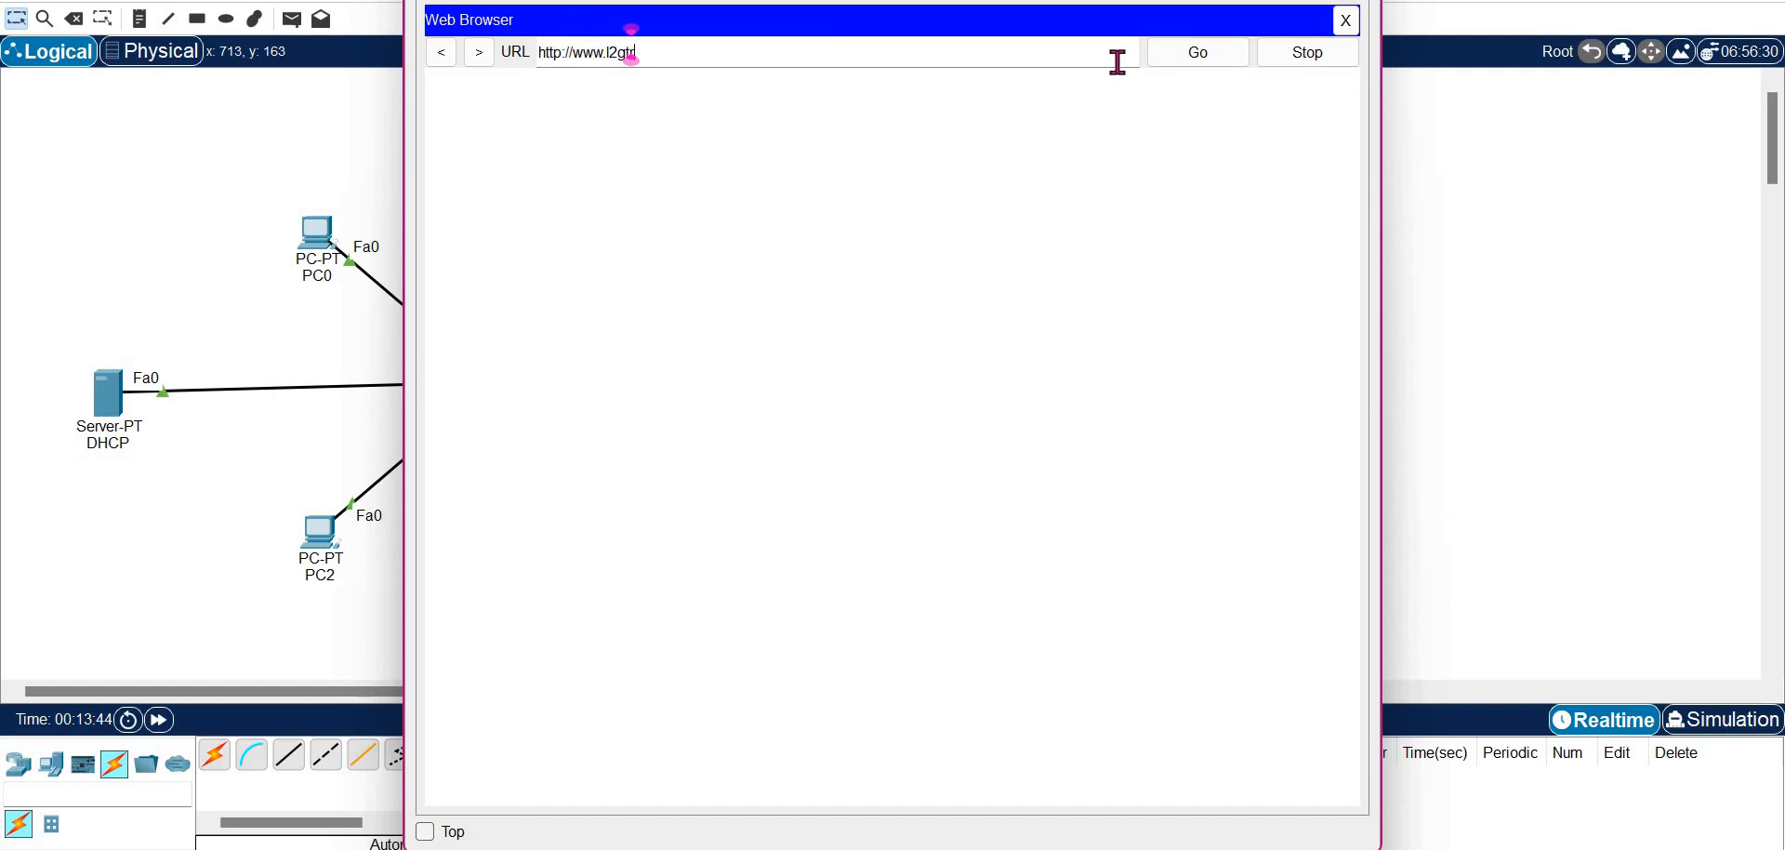
text(.c)
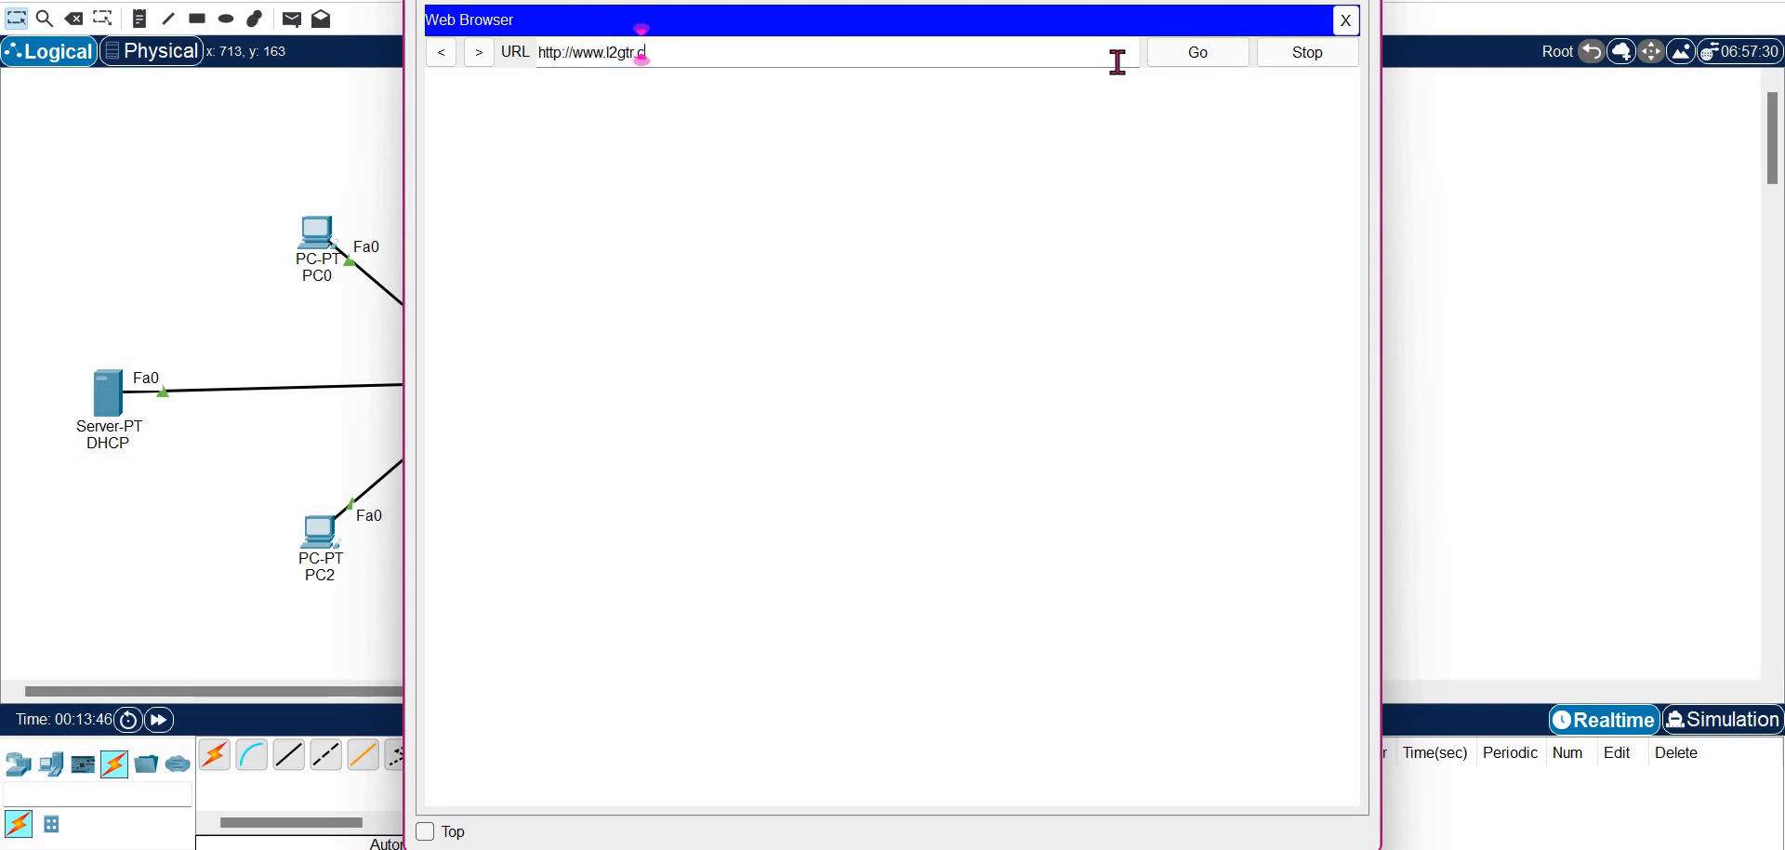
key(BackSpace)
text(dz)
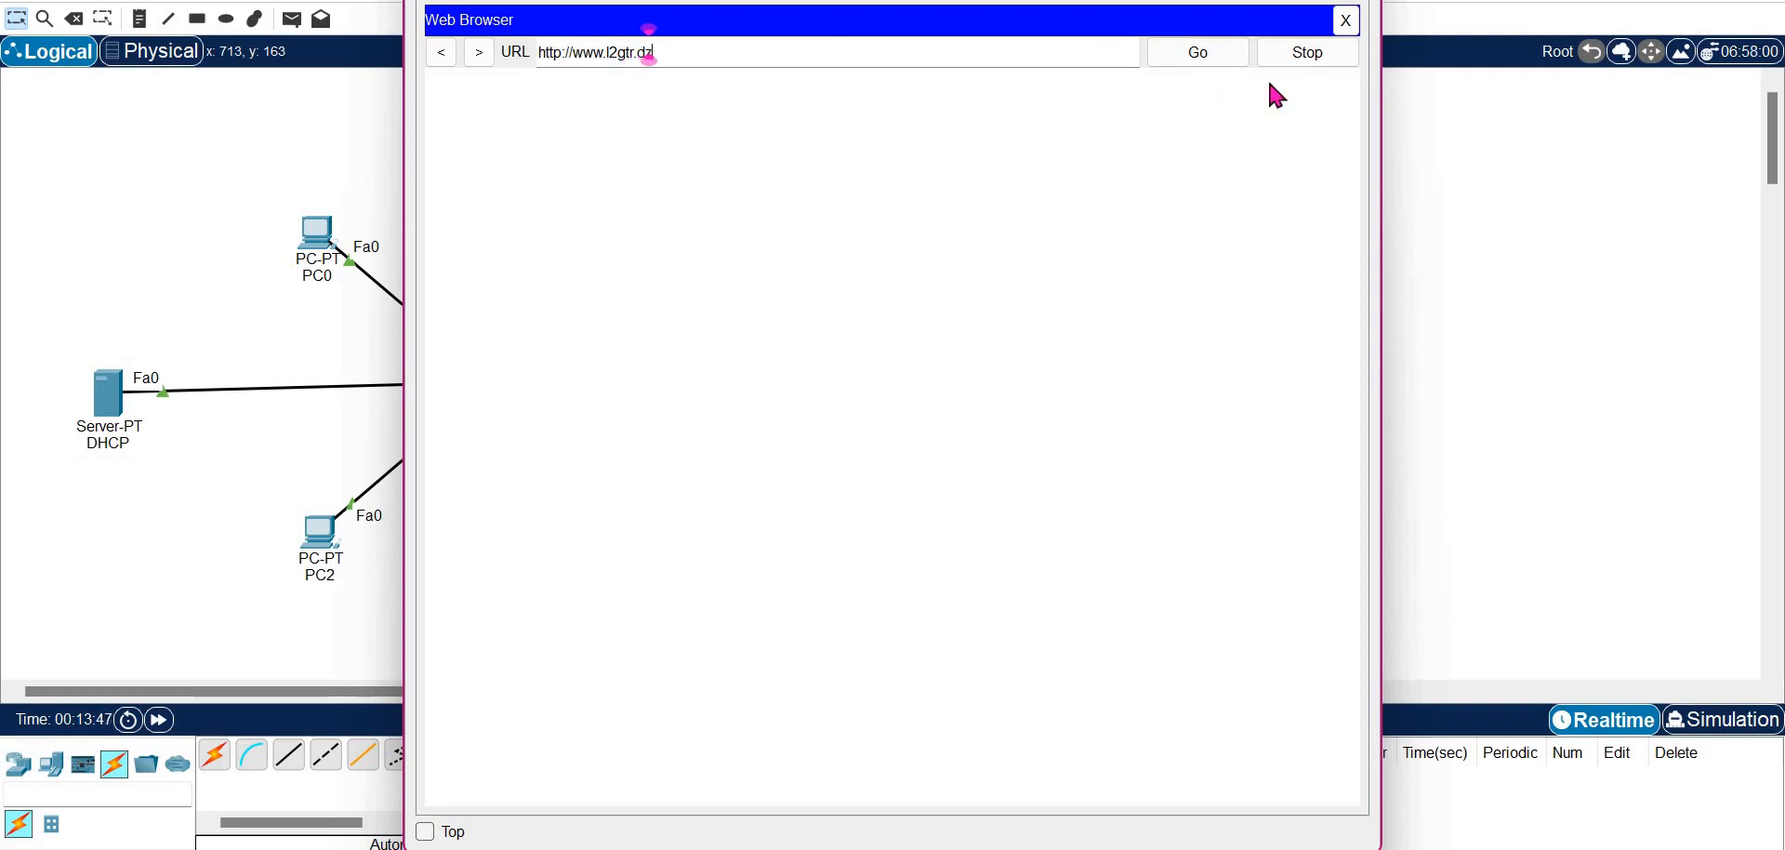
click(1200, 67)
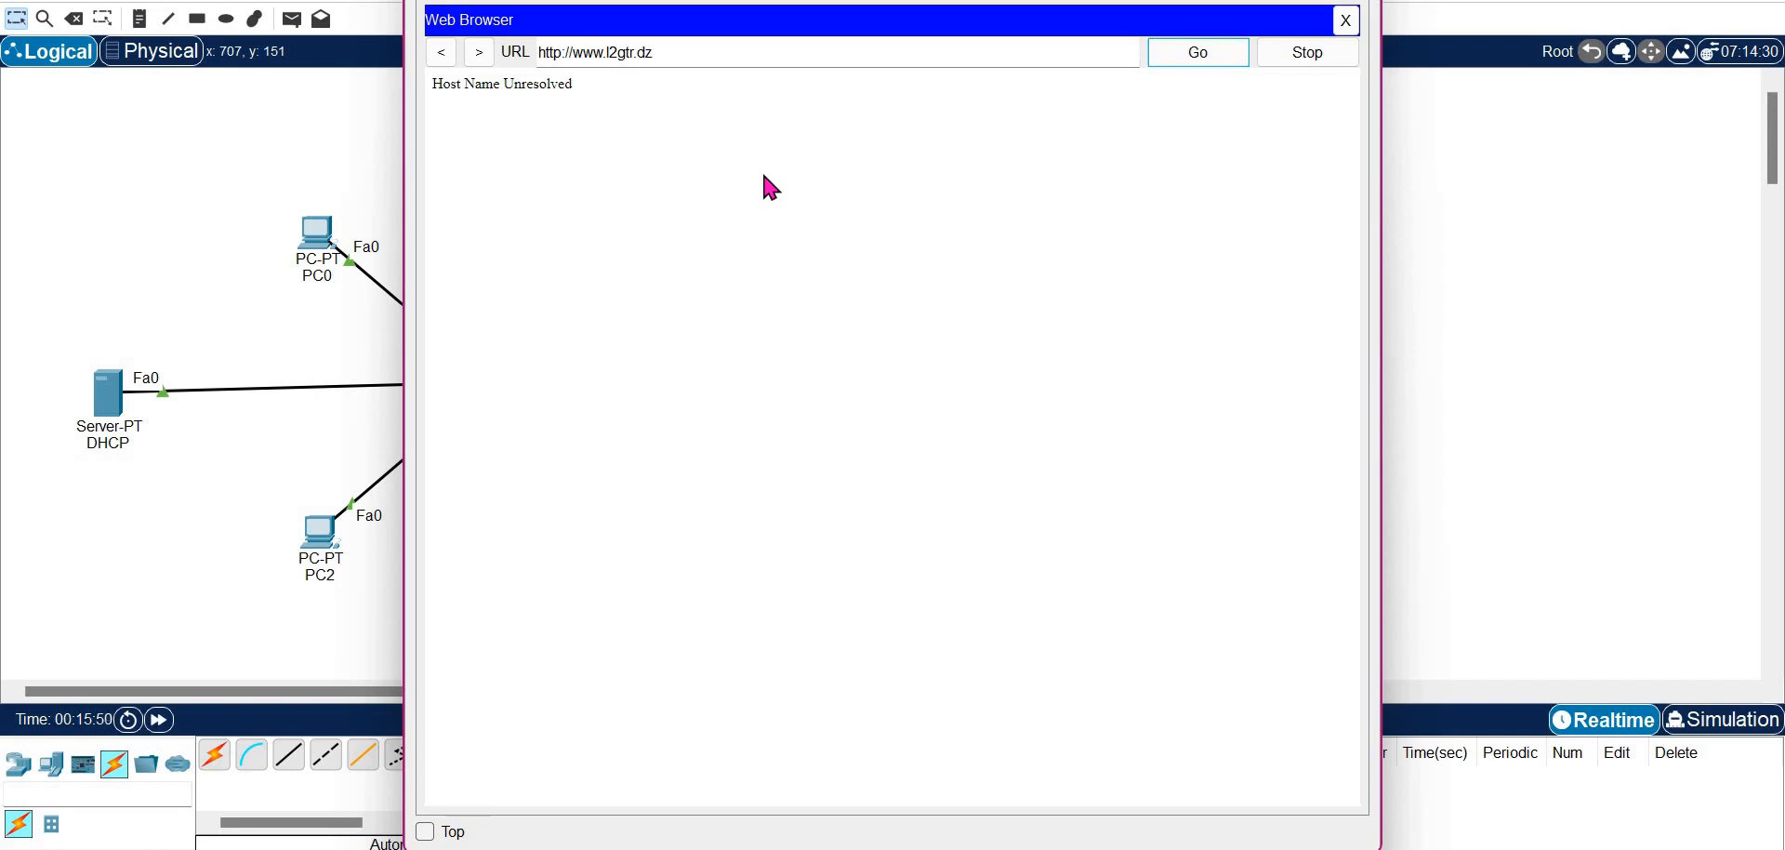
click(1345, 20)
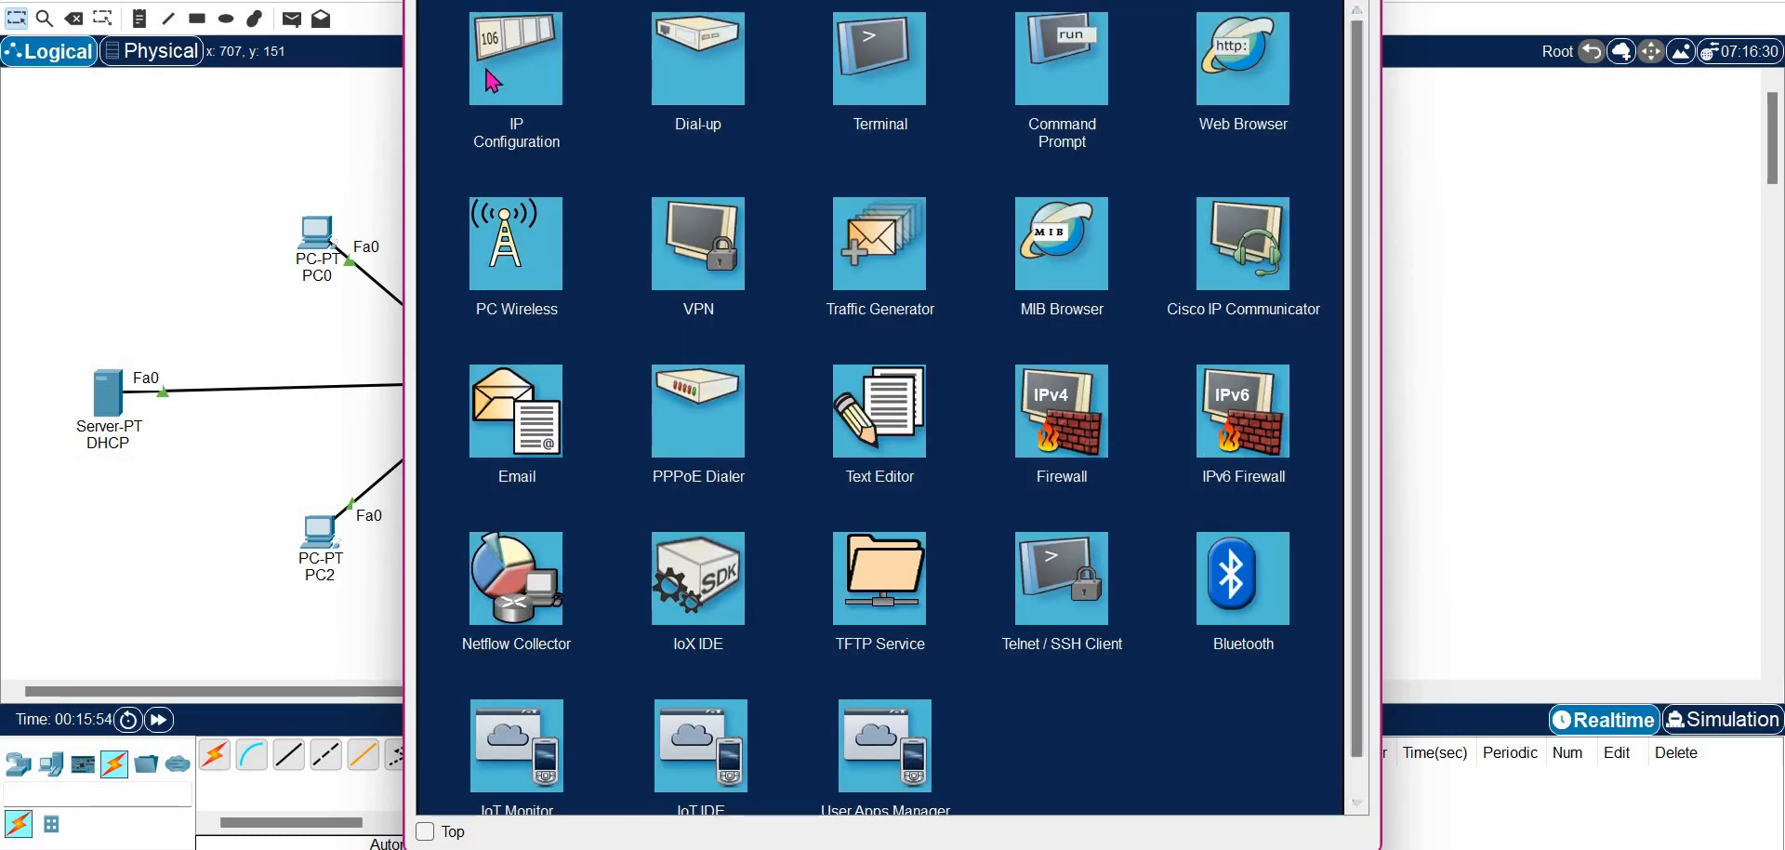
Check the DNS server address in PC1's IP configuration, and set the DNS server's static IPv4 address to 192.168.1.253
click(515, 57)
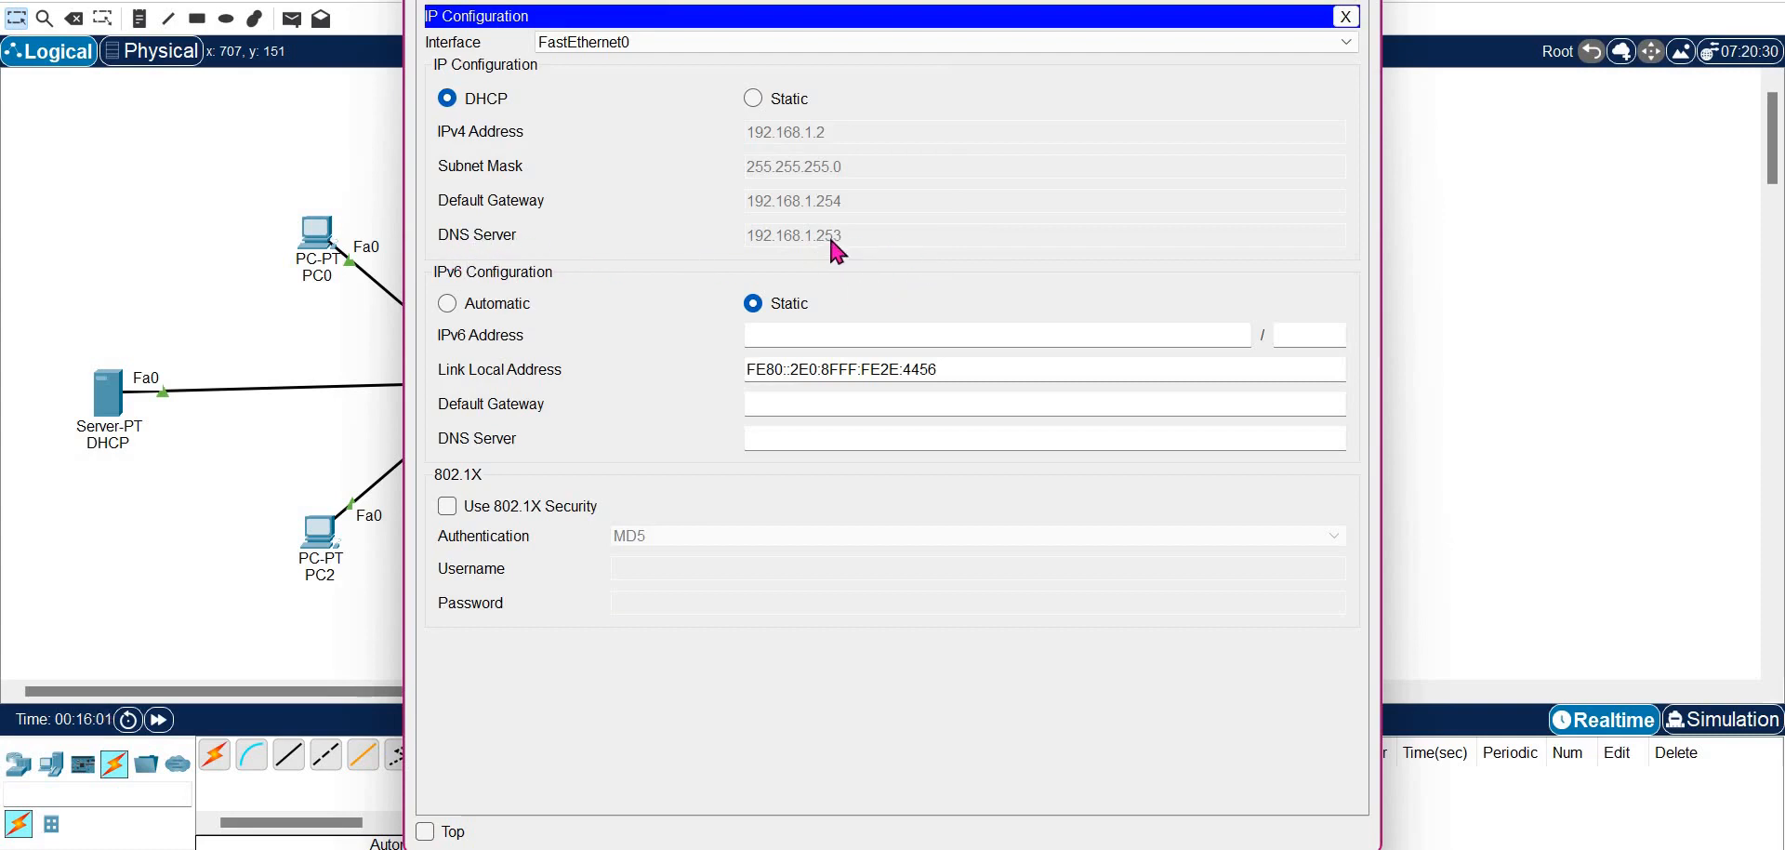
click(301, 651)
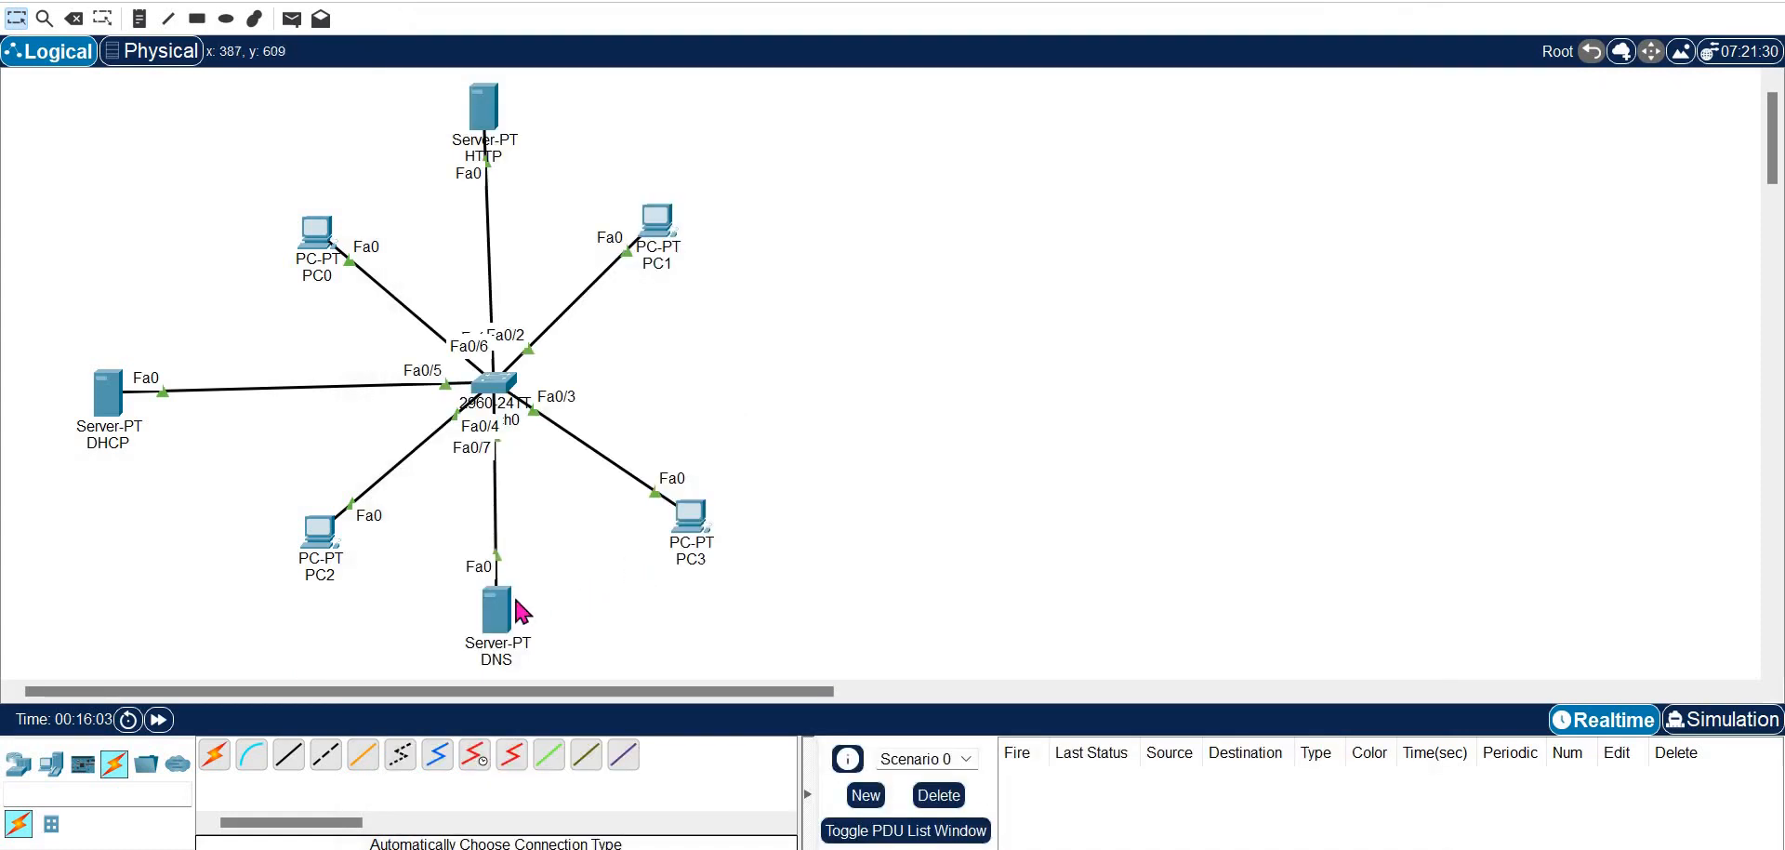
click(501, 609)
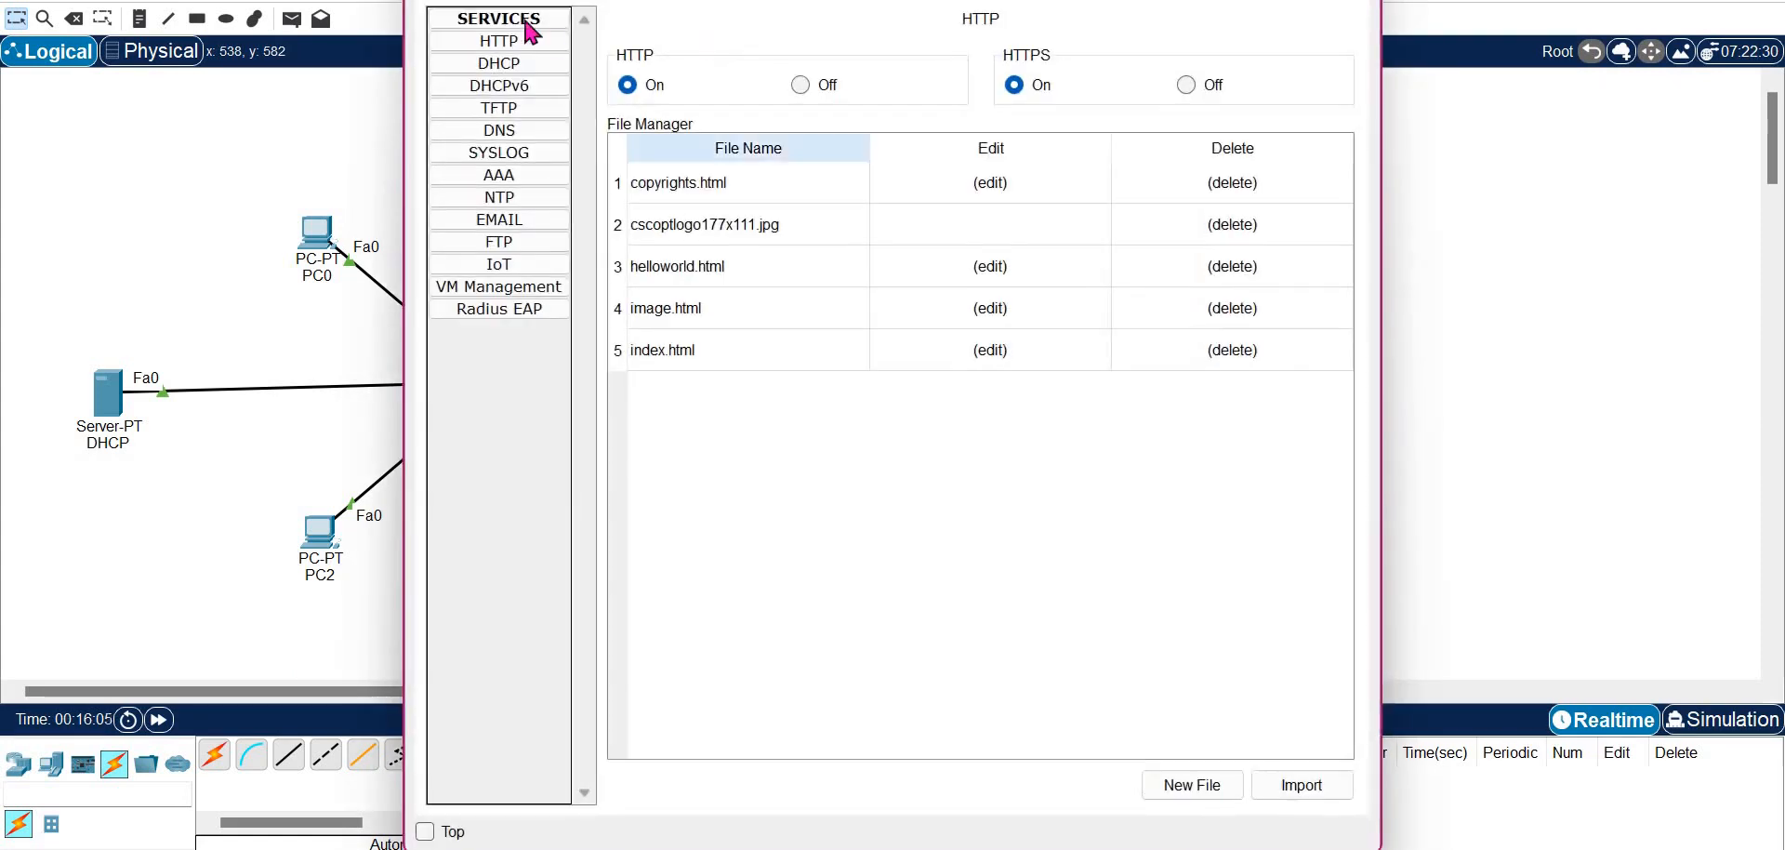
click(642, 0)
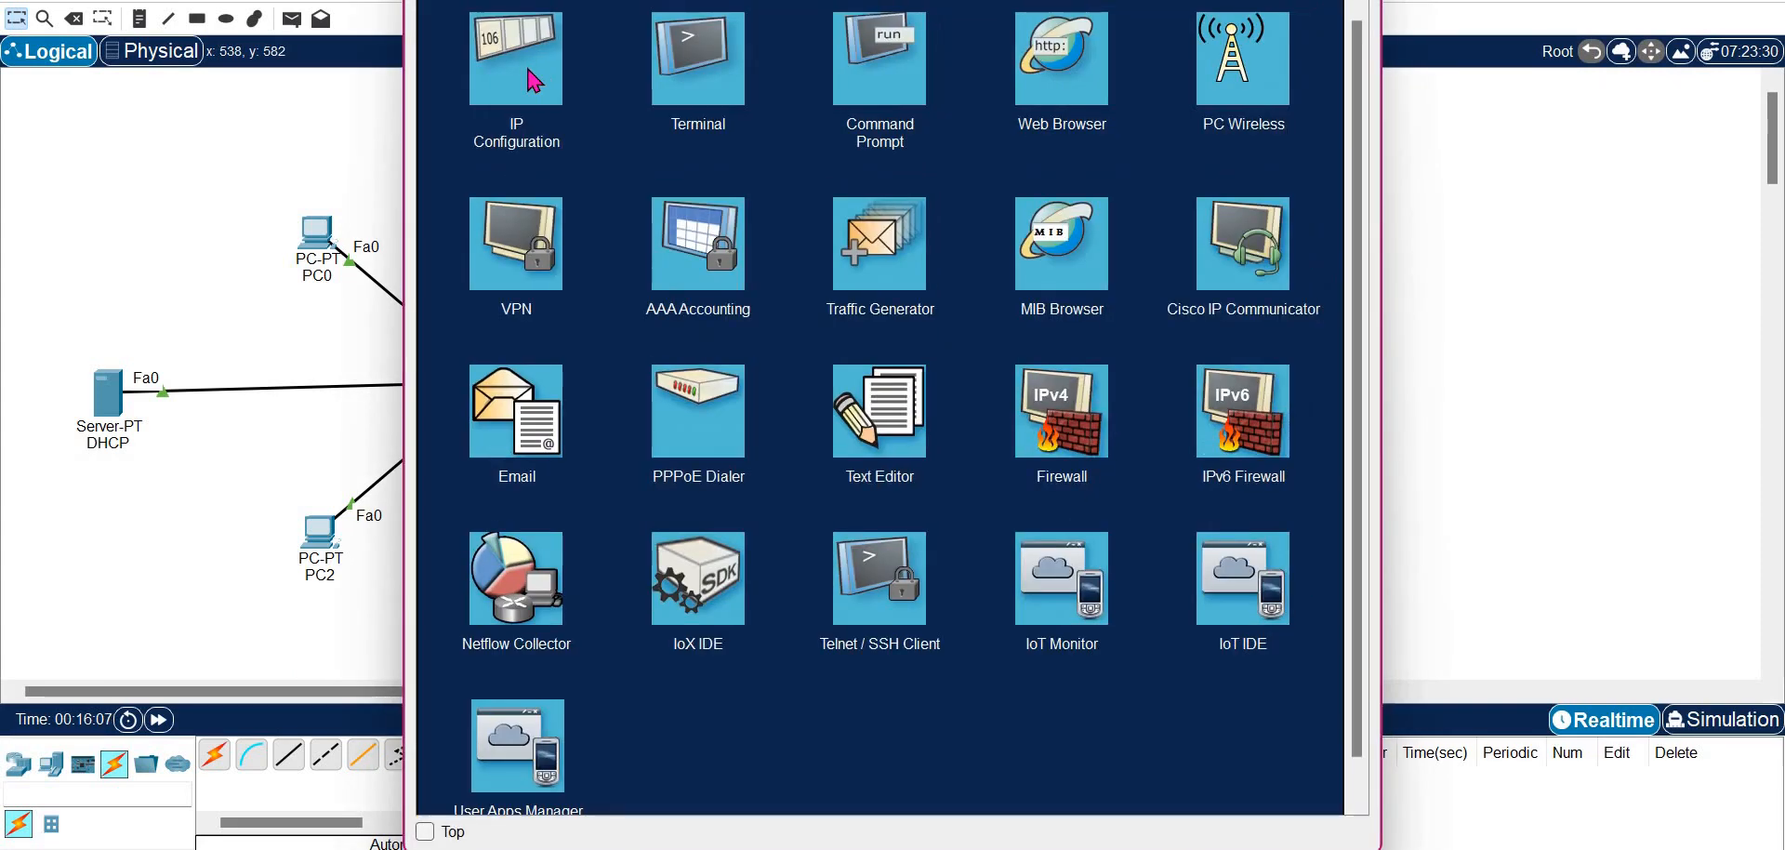
click(532, 81)
click(865, 103)
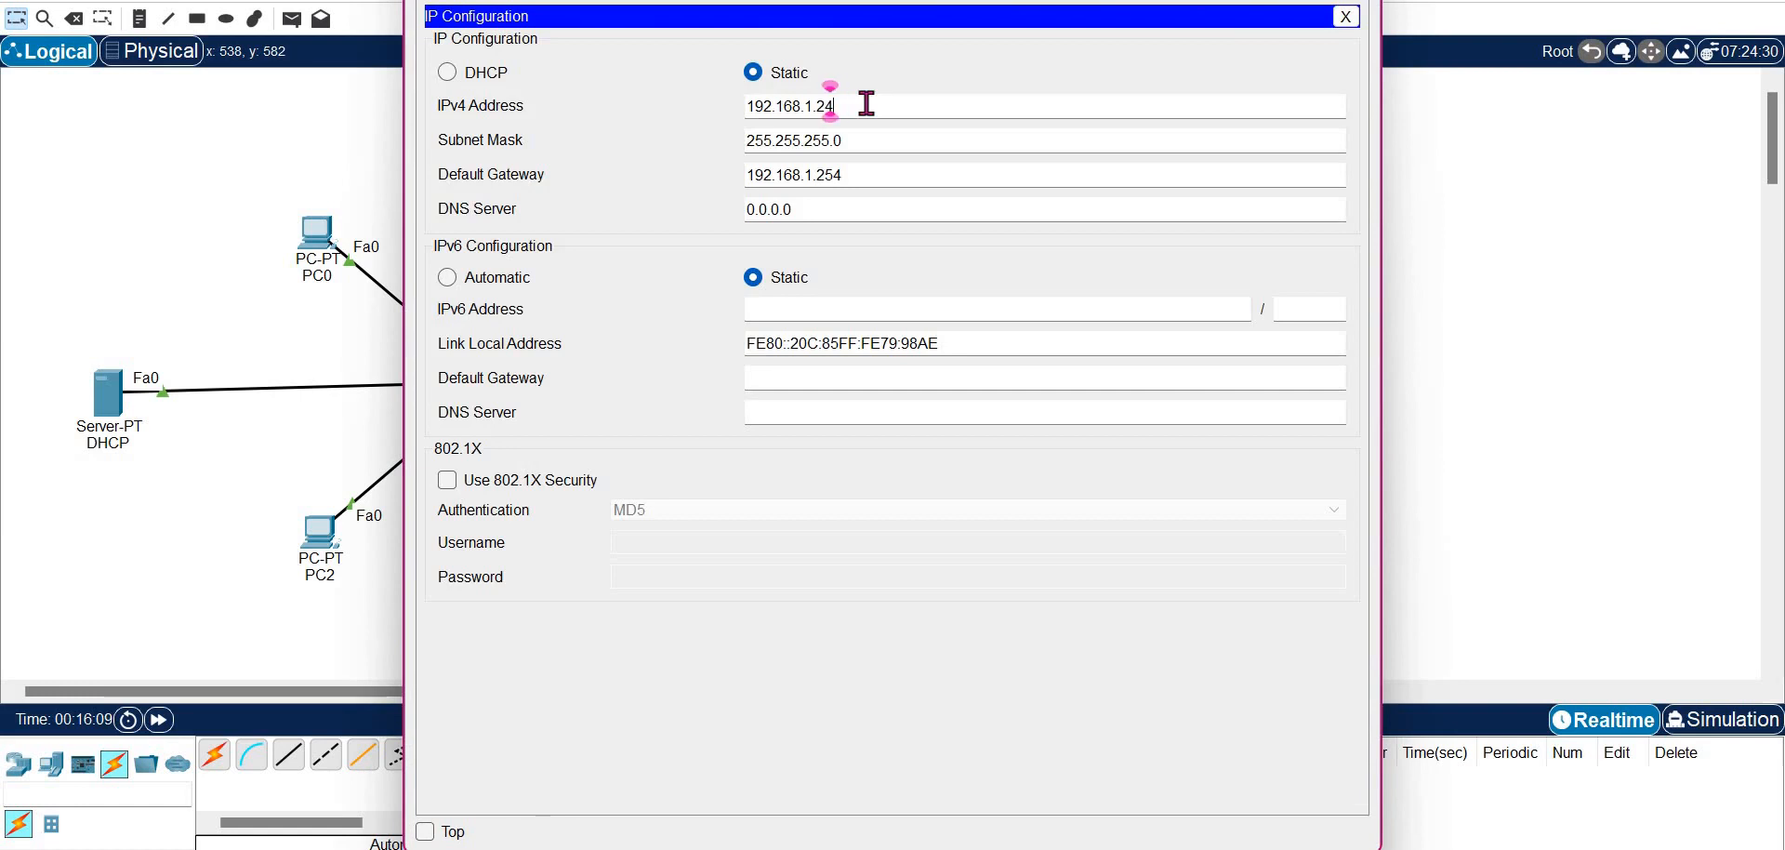
key(BackSpace)
text(53)
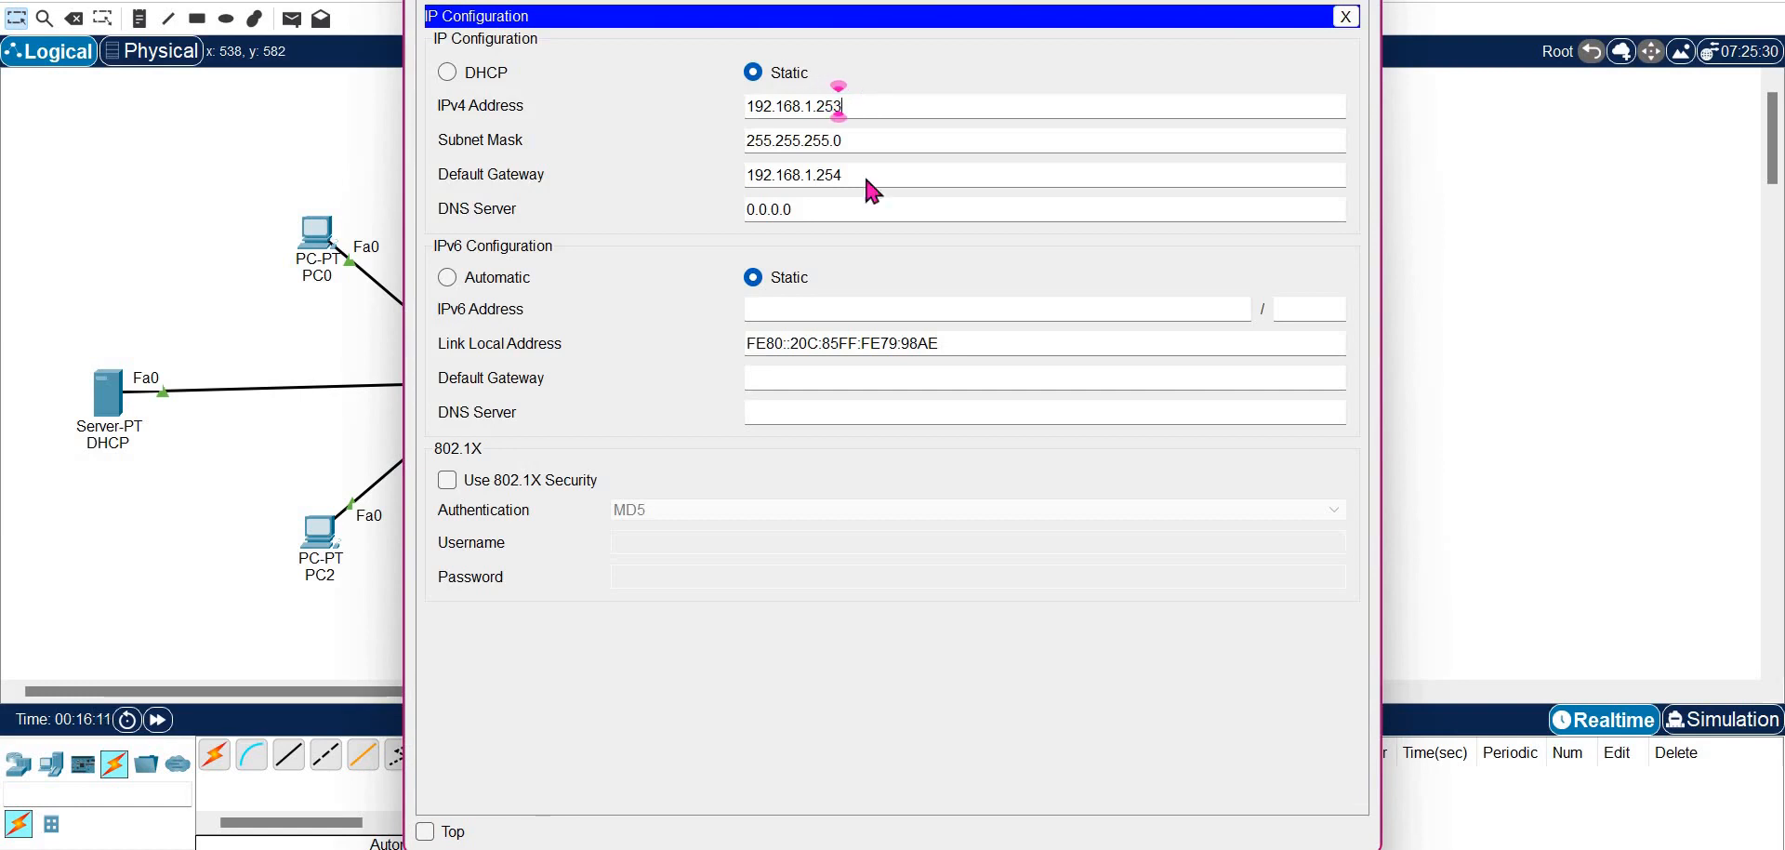
Set the DNS server device's own DNS Server entry to 192.168.1.253 and close its window
triple_click(865, 199)
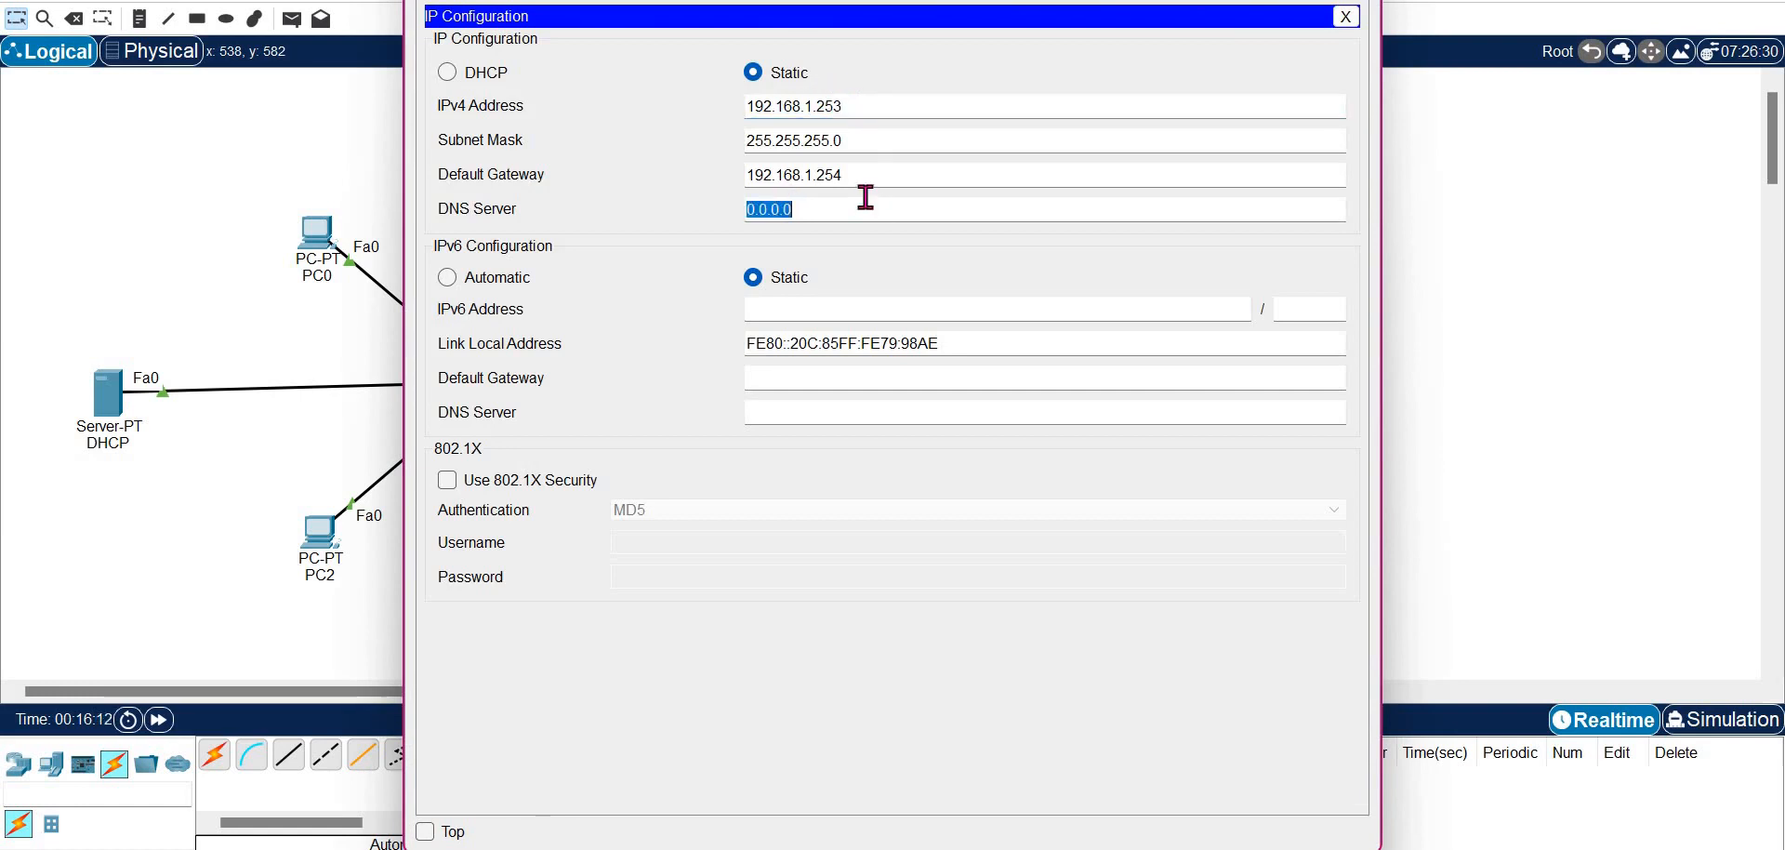
triple_click(890, 106)
key(ctrl+c)
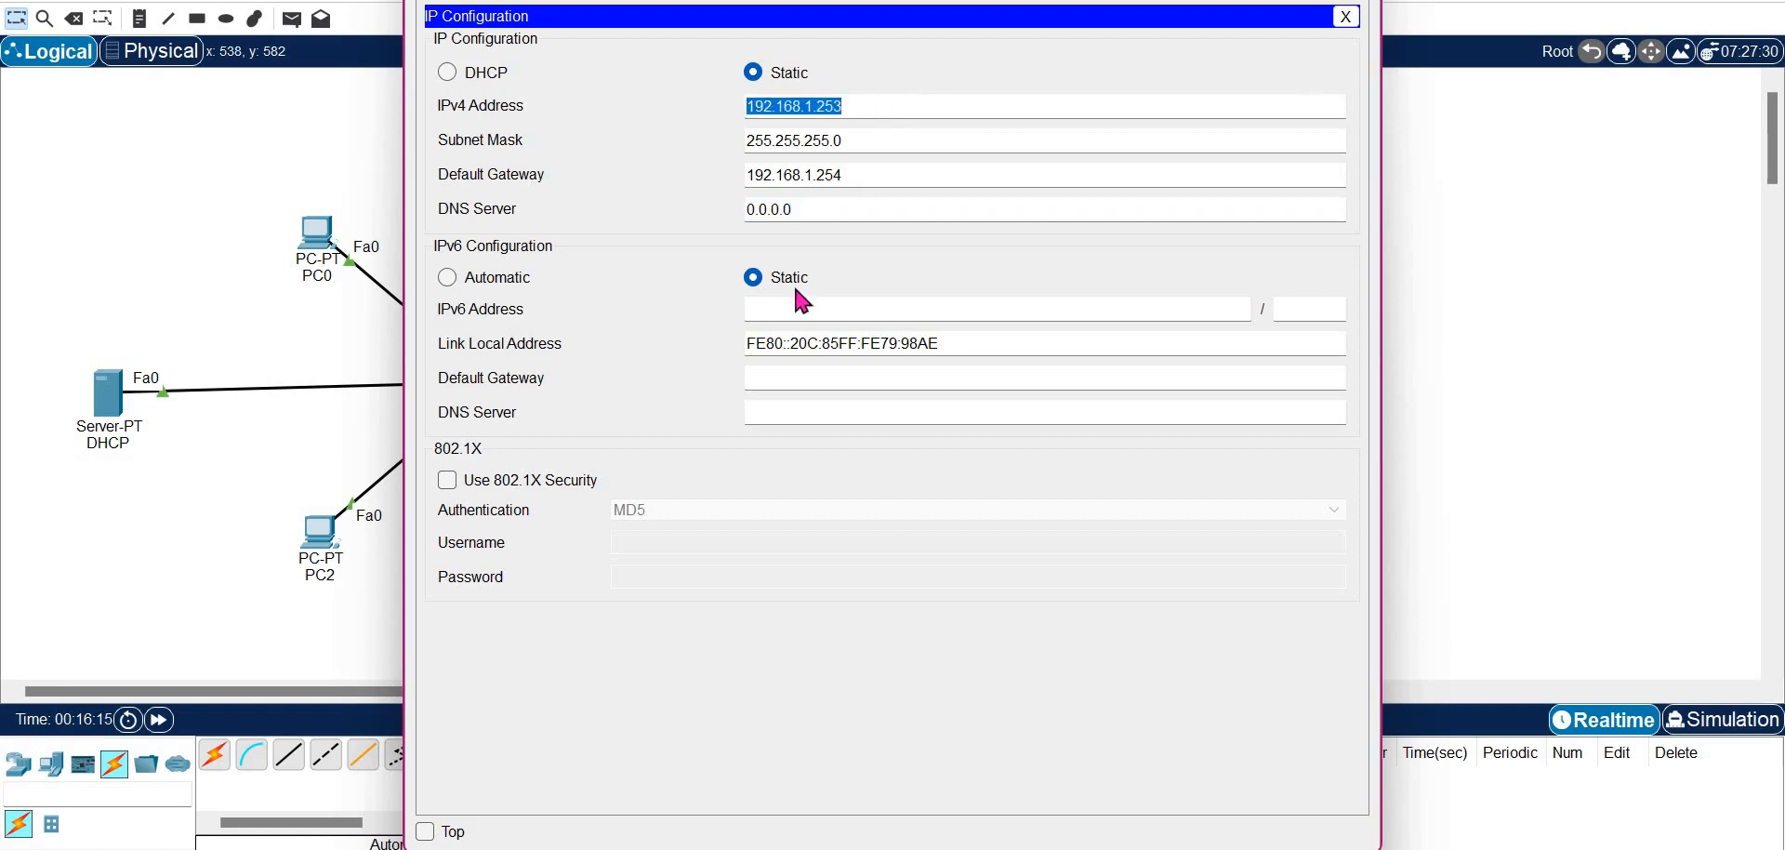
triple_click(856, 208)
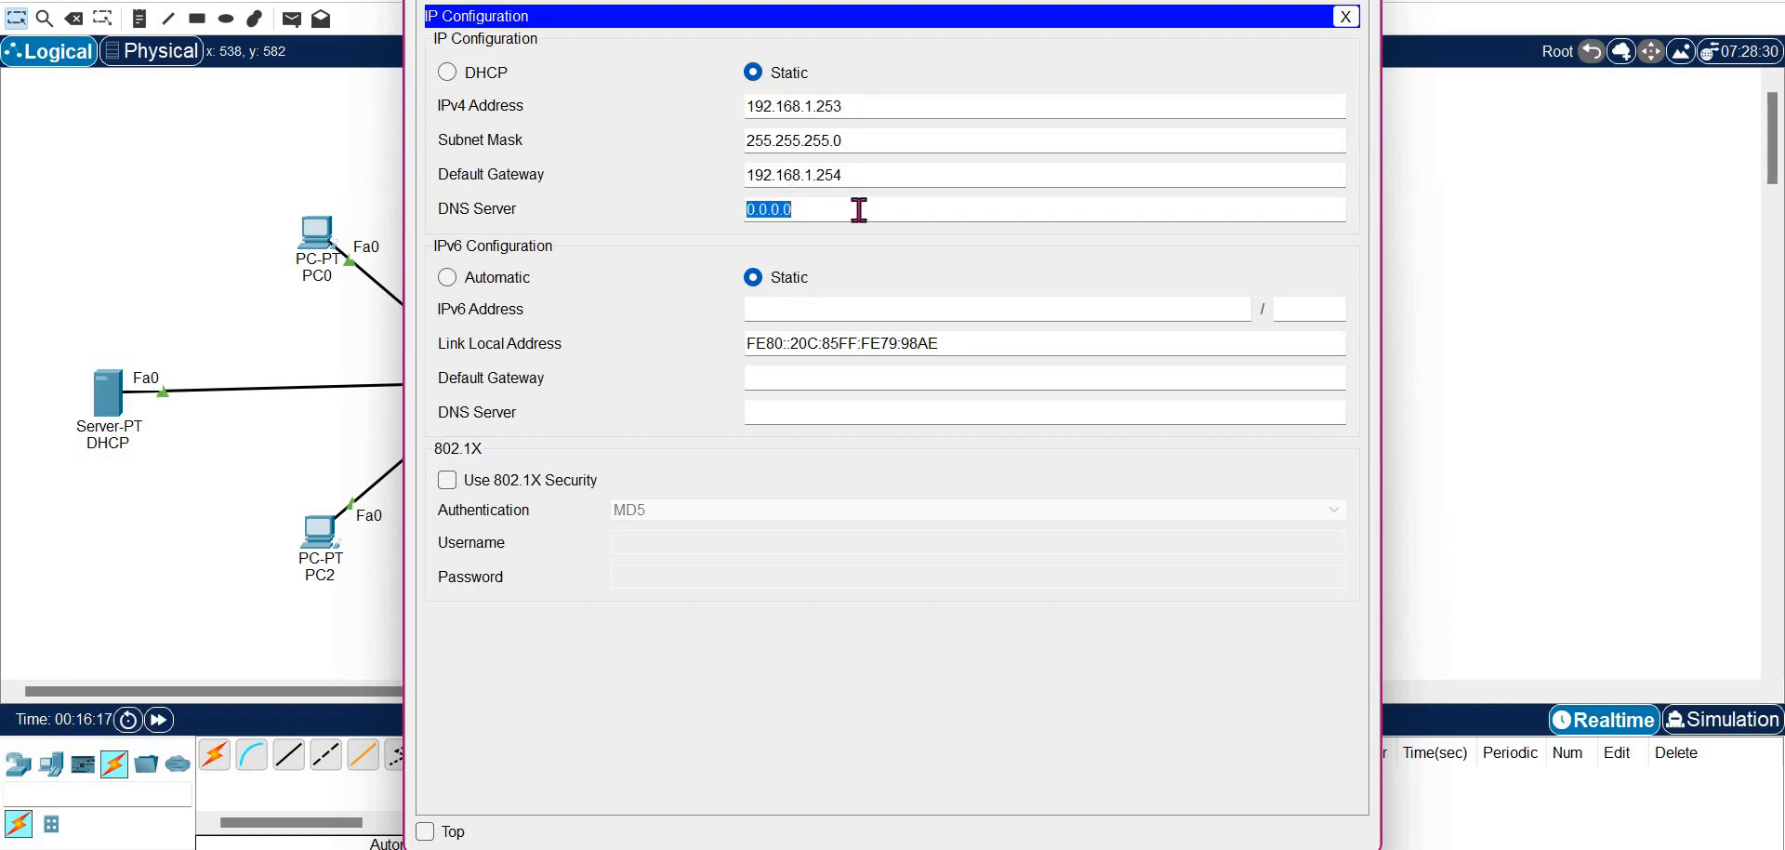
key(ctrl+v)
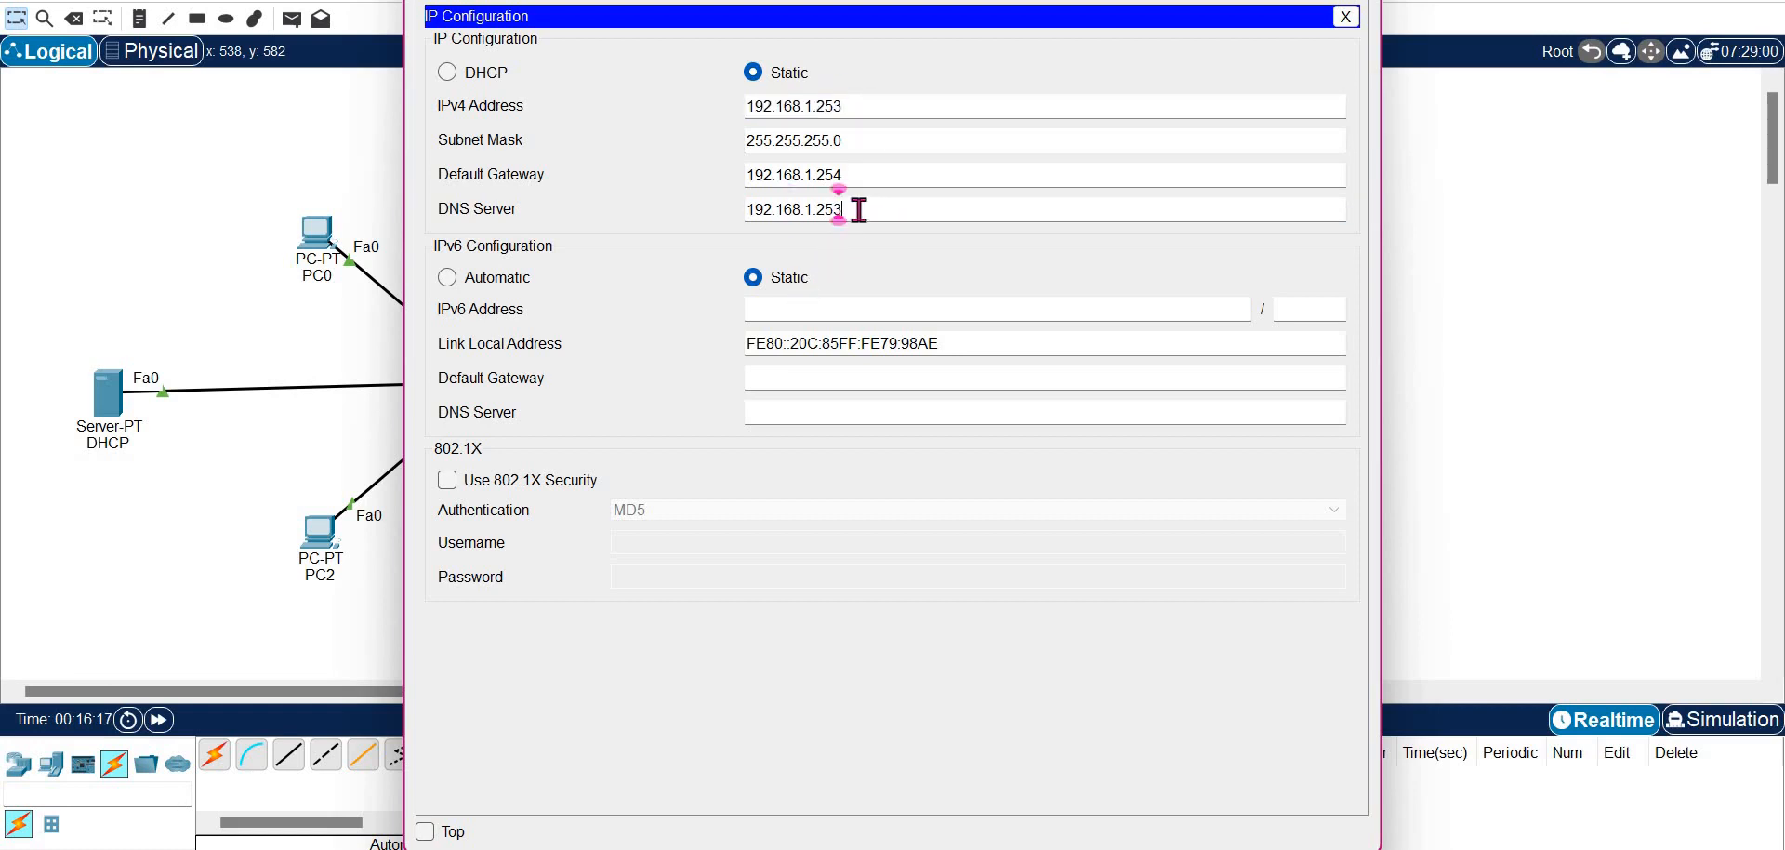
click(1346, 17)
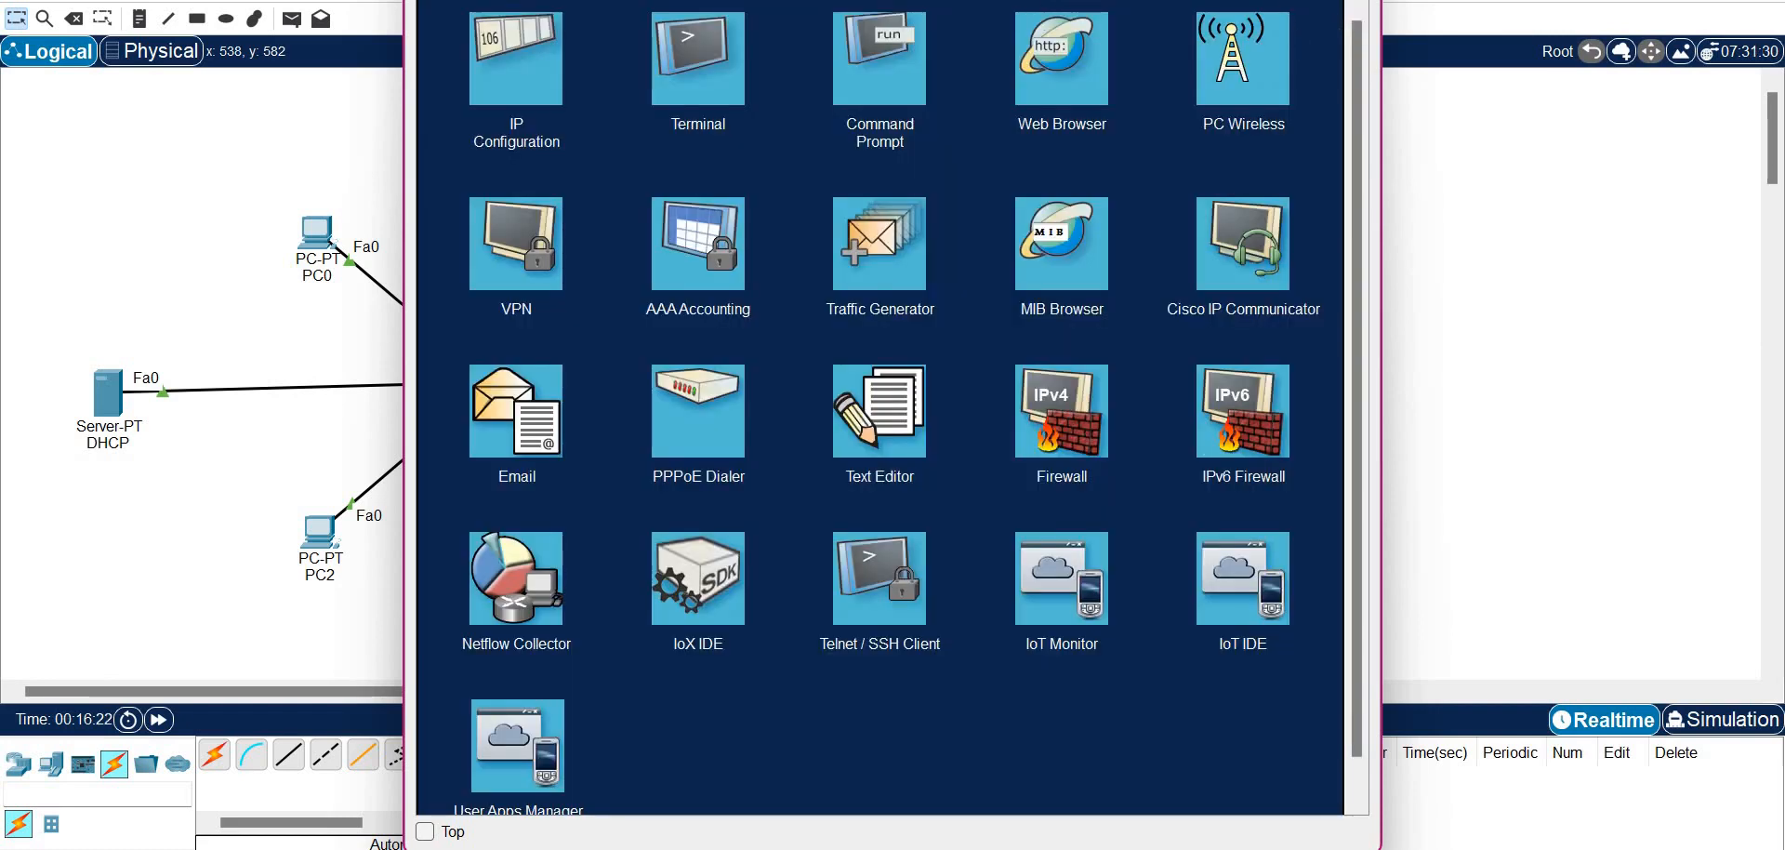
click(1360, 1)
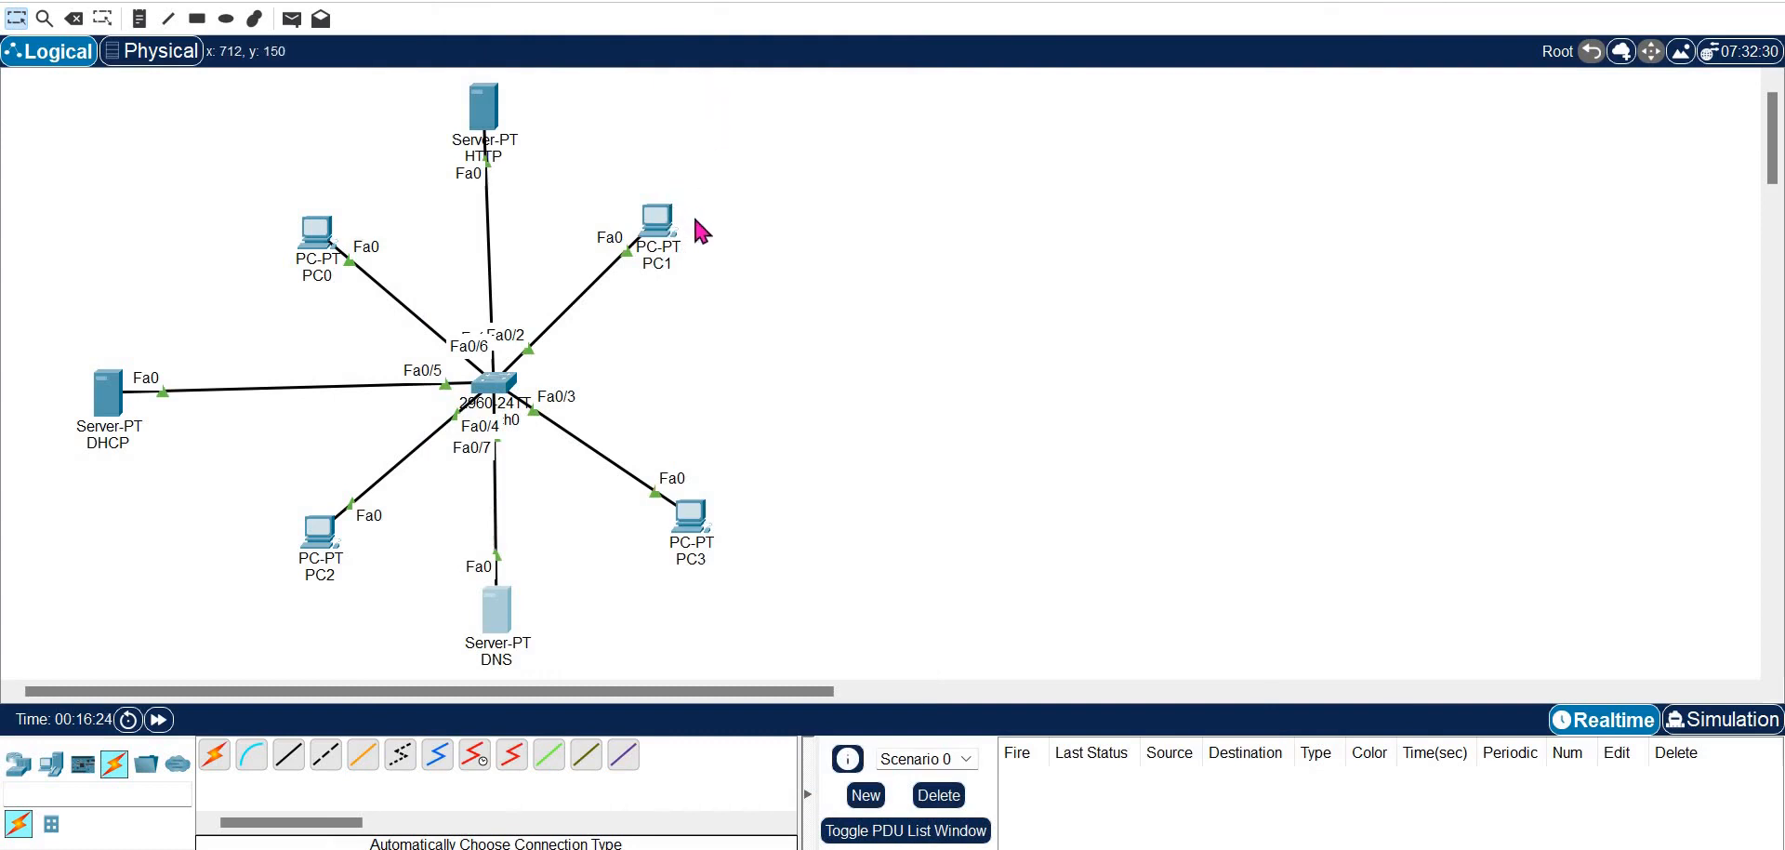
double_click(658, 223)
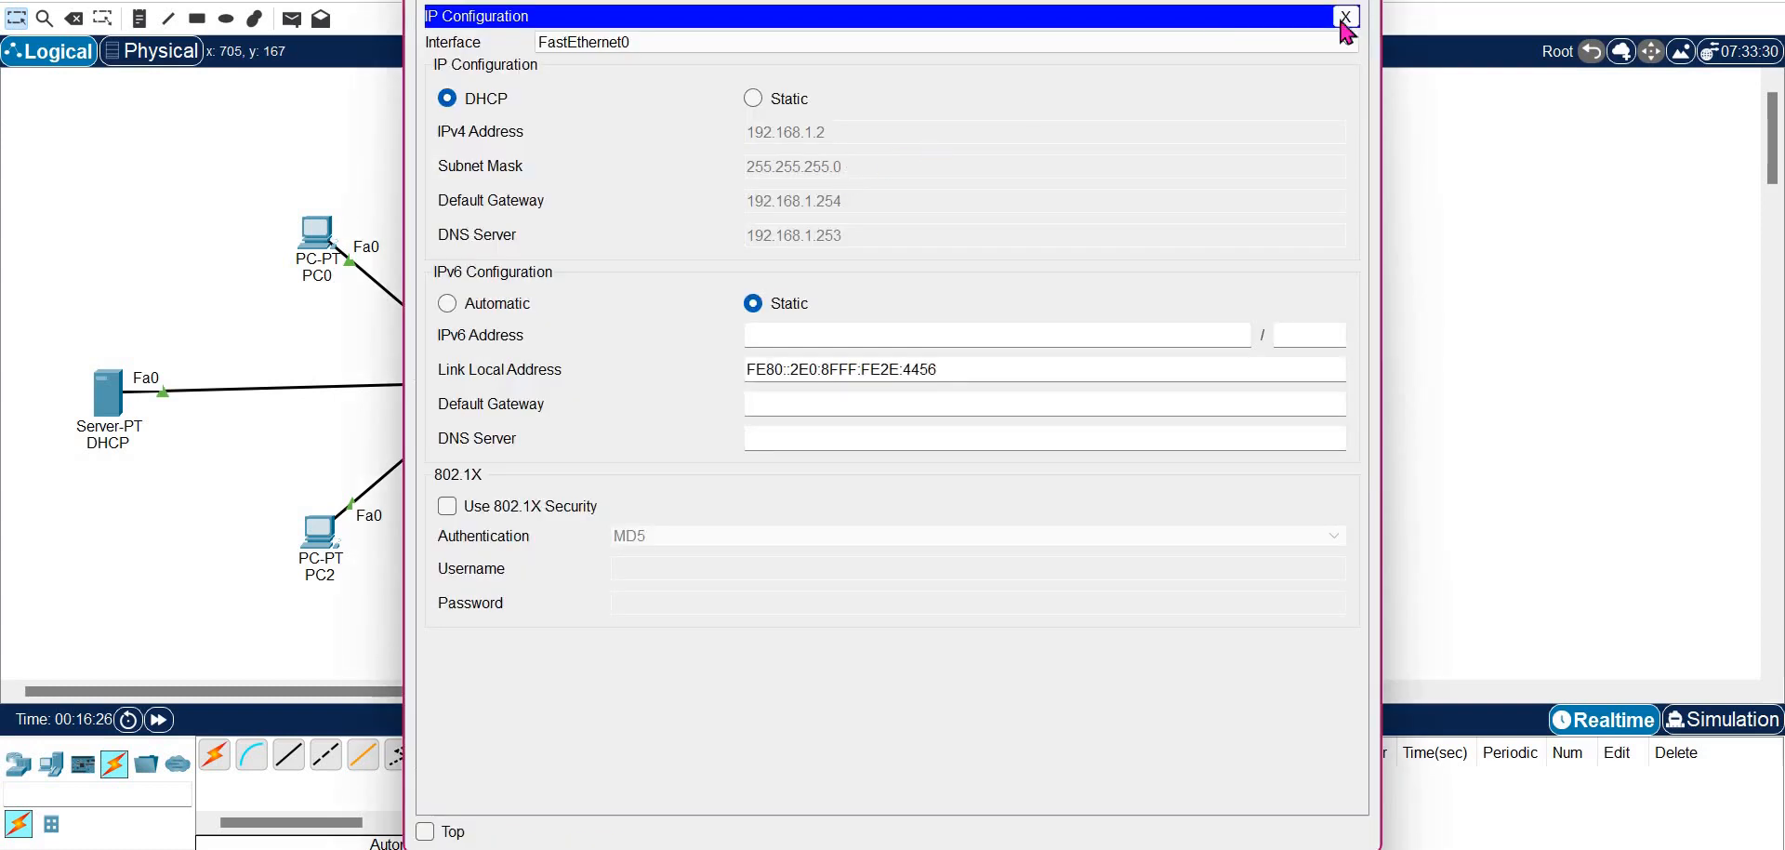
click(1345, 17)
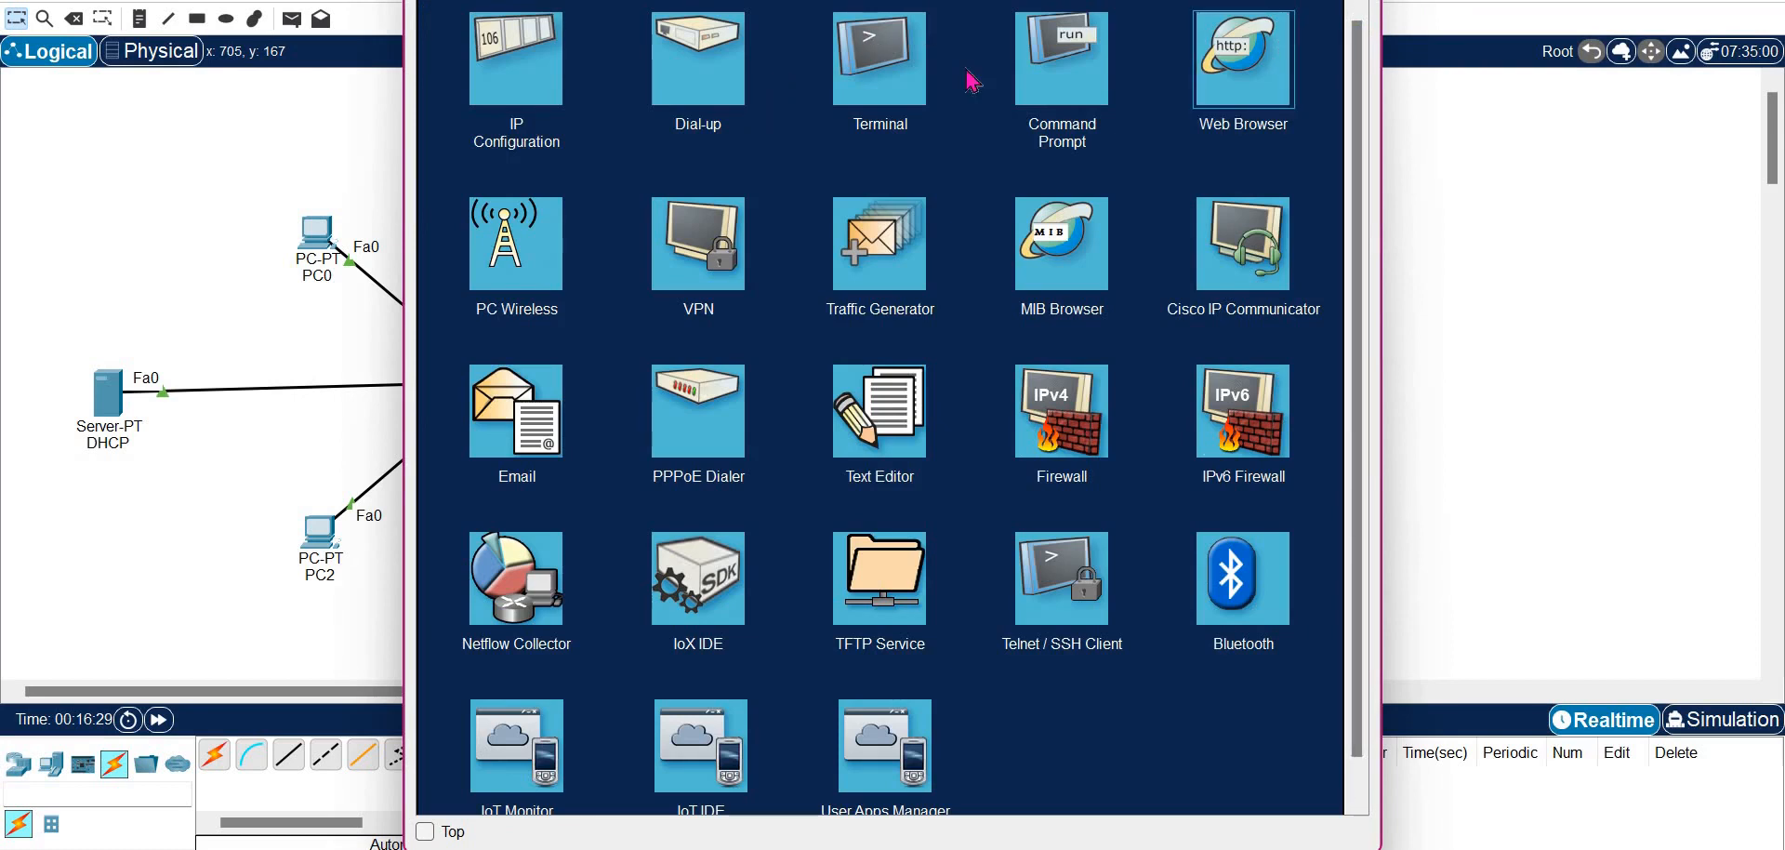
click(1223, 129)
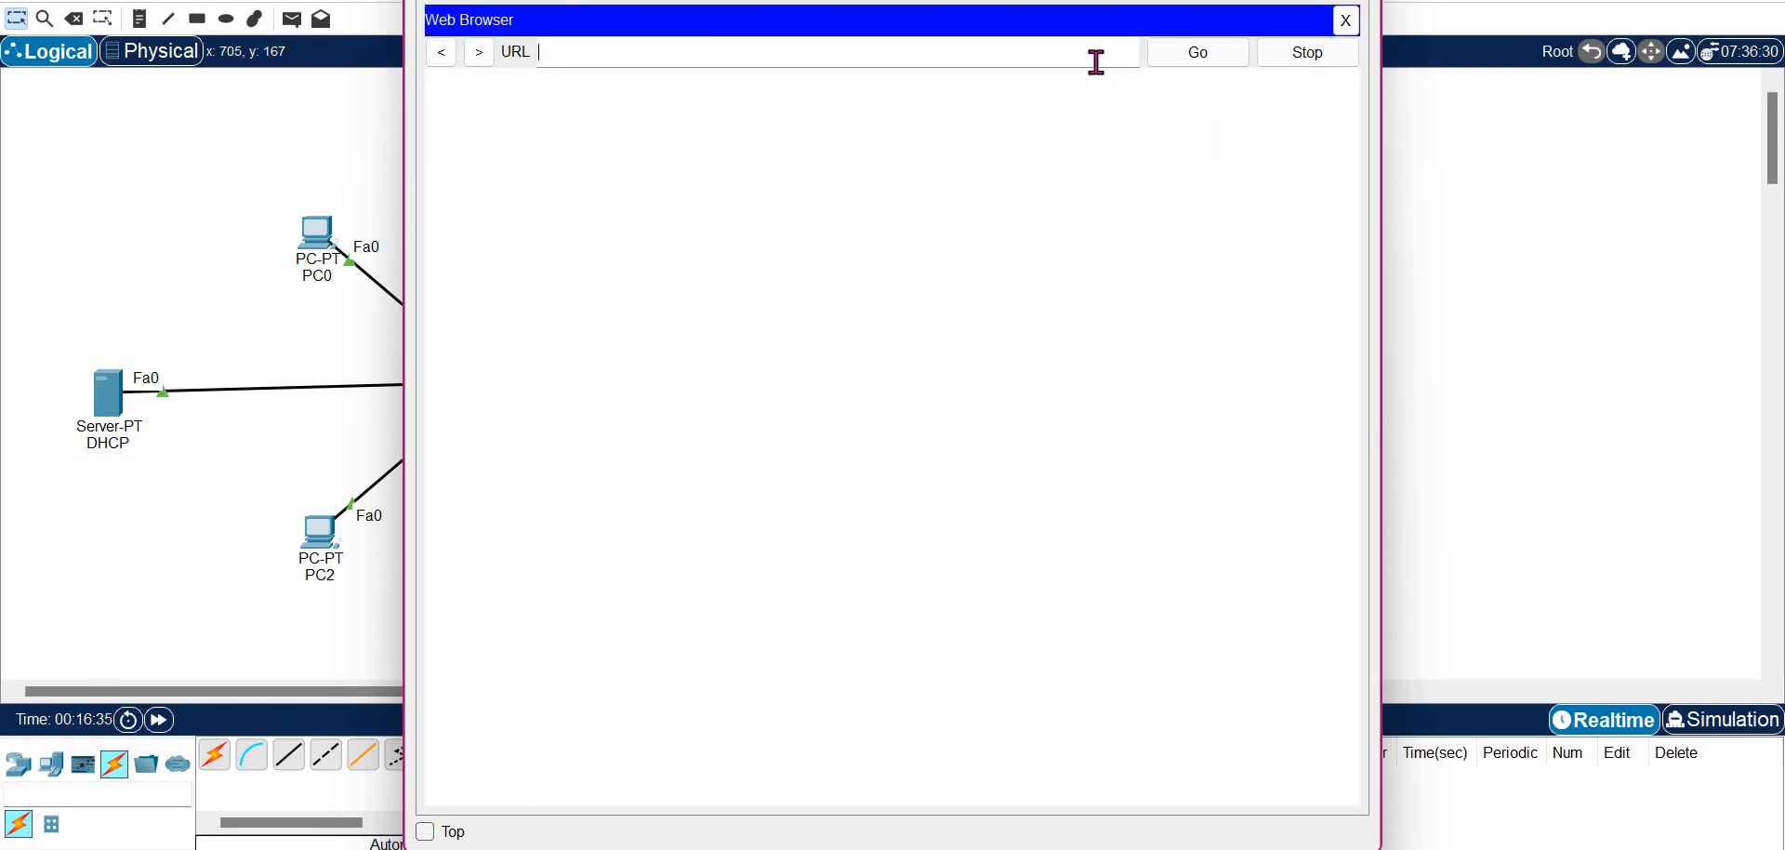
text(http://www.l2gtr.c)
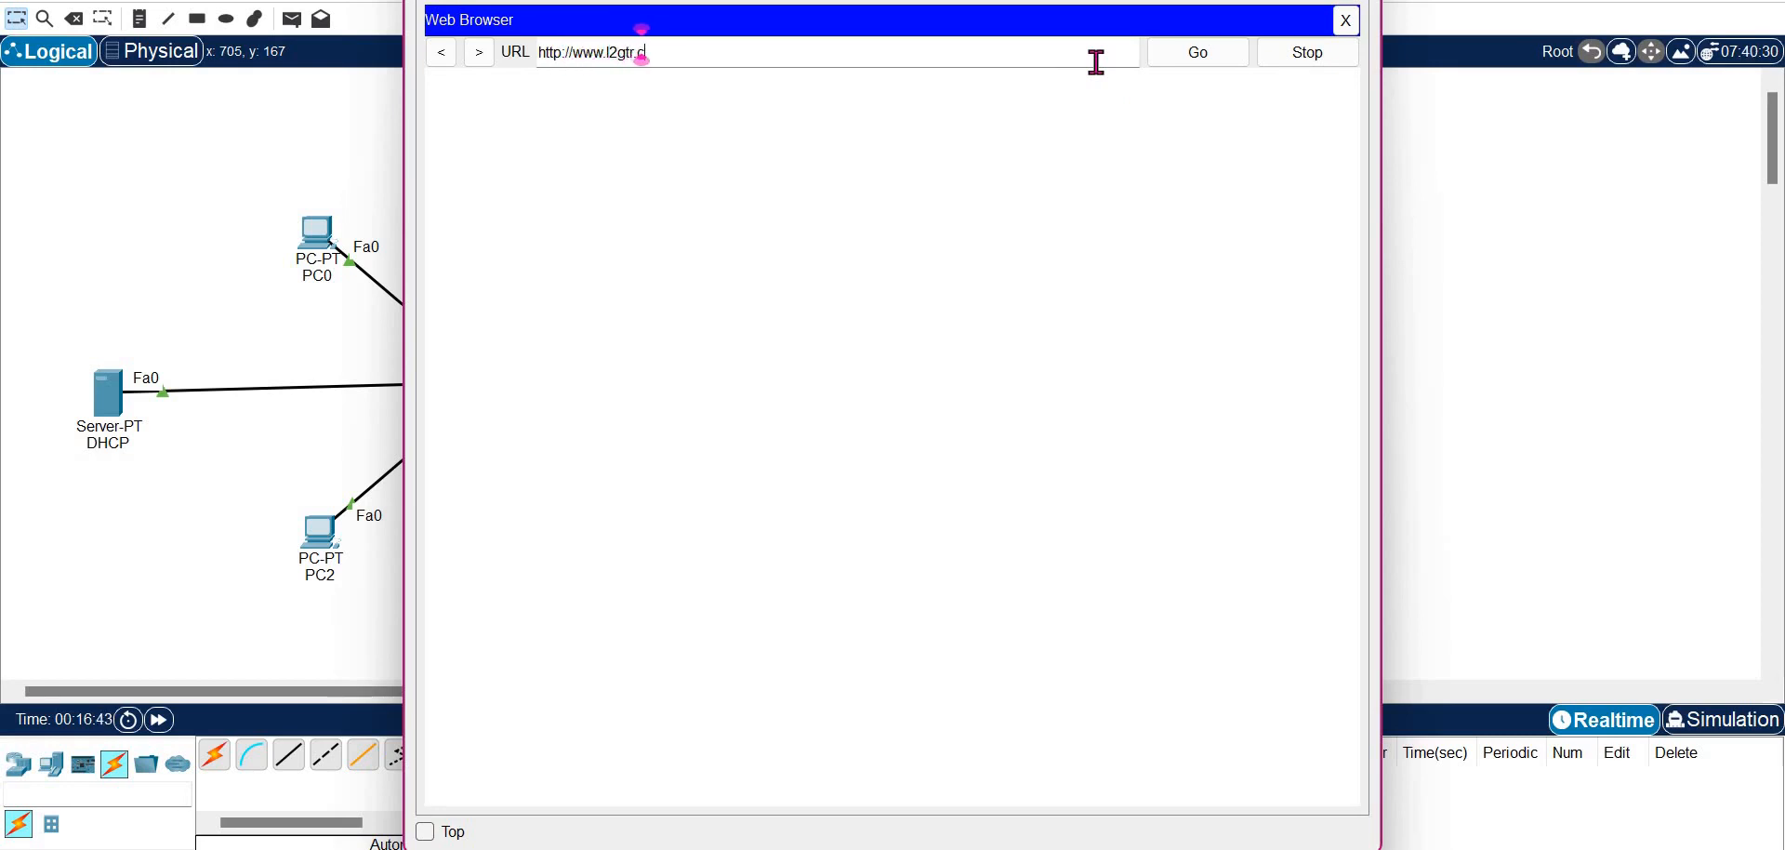
text(om)
click(1203, 57)
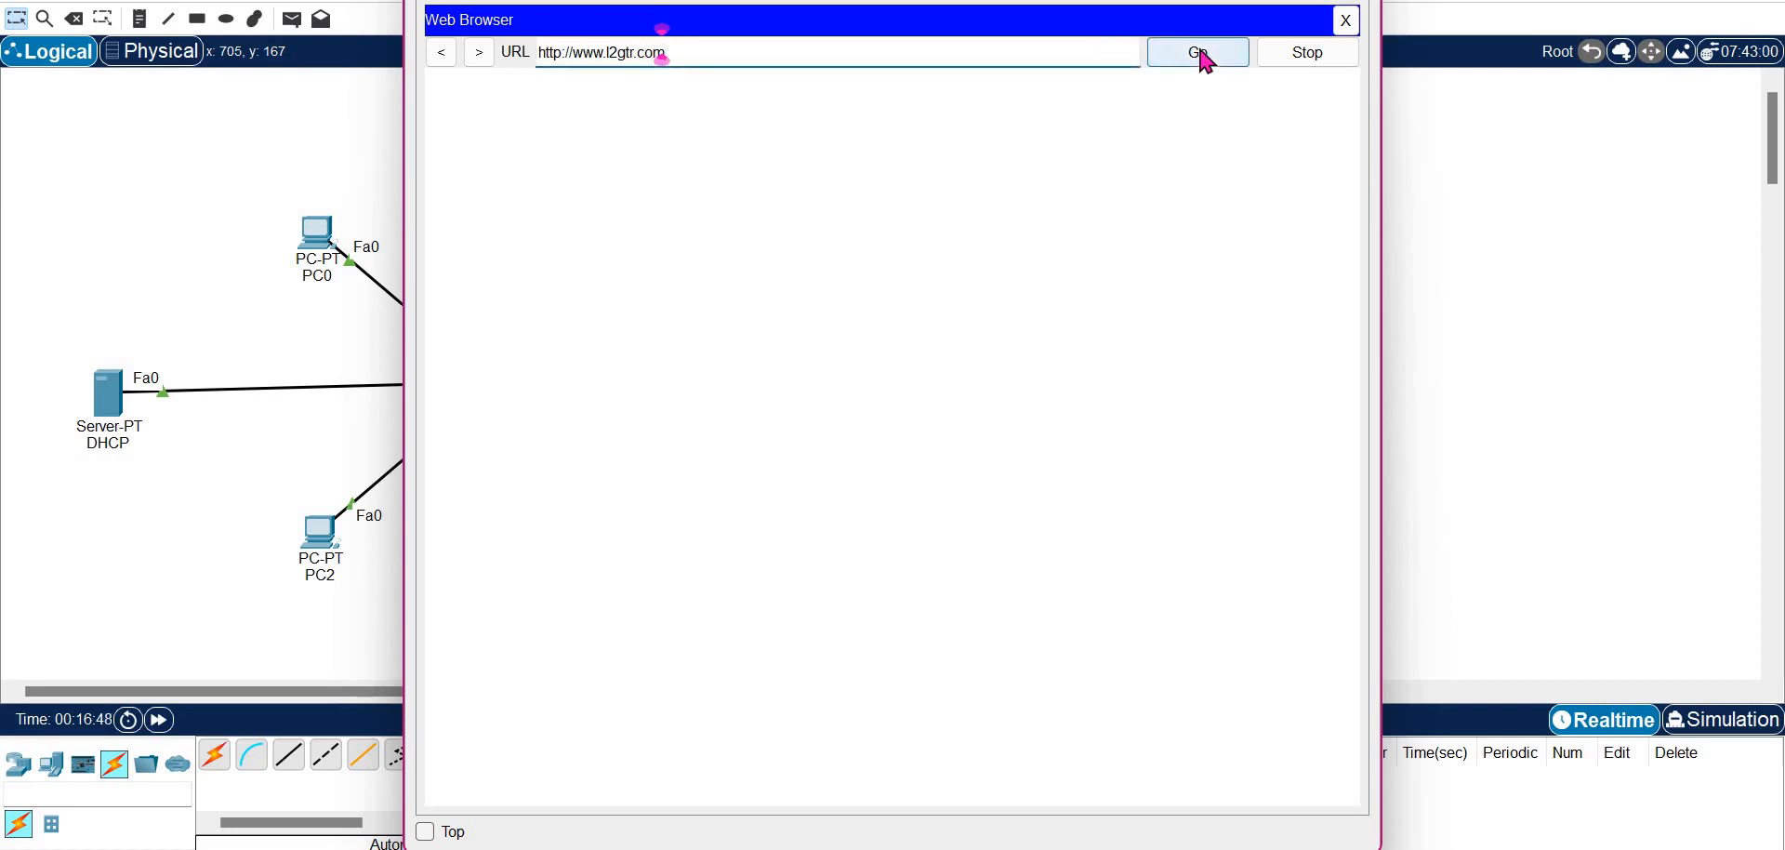
double_click(709, 59)
text(dz)
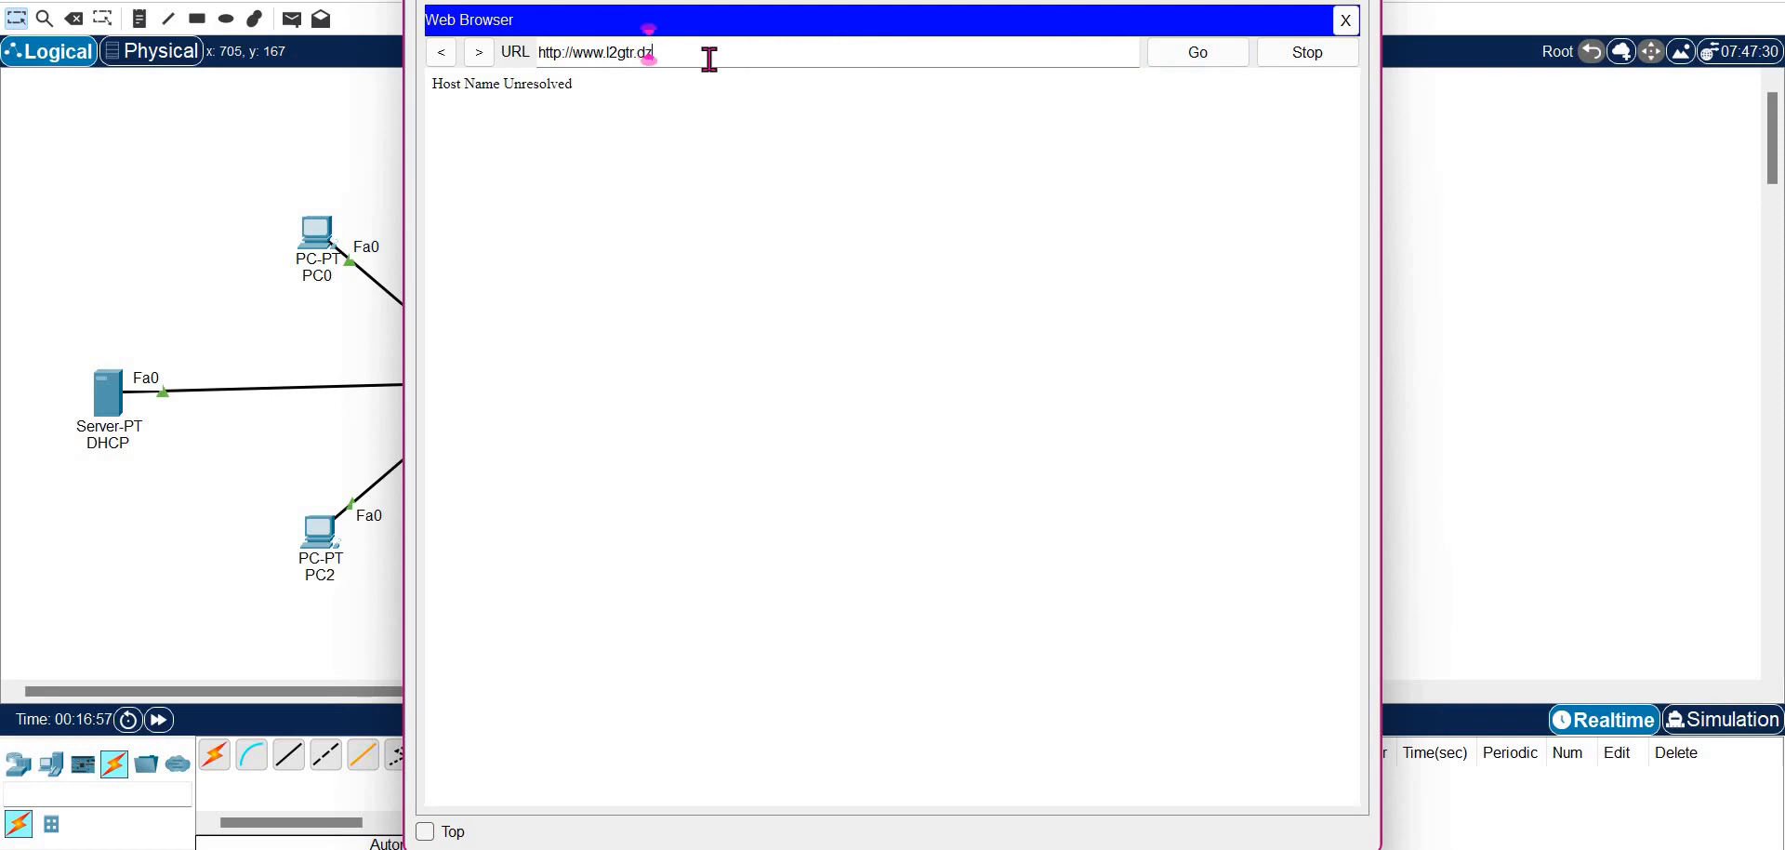
click(1191, 56)
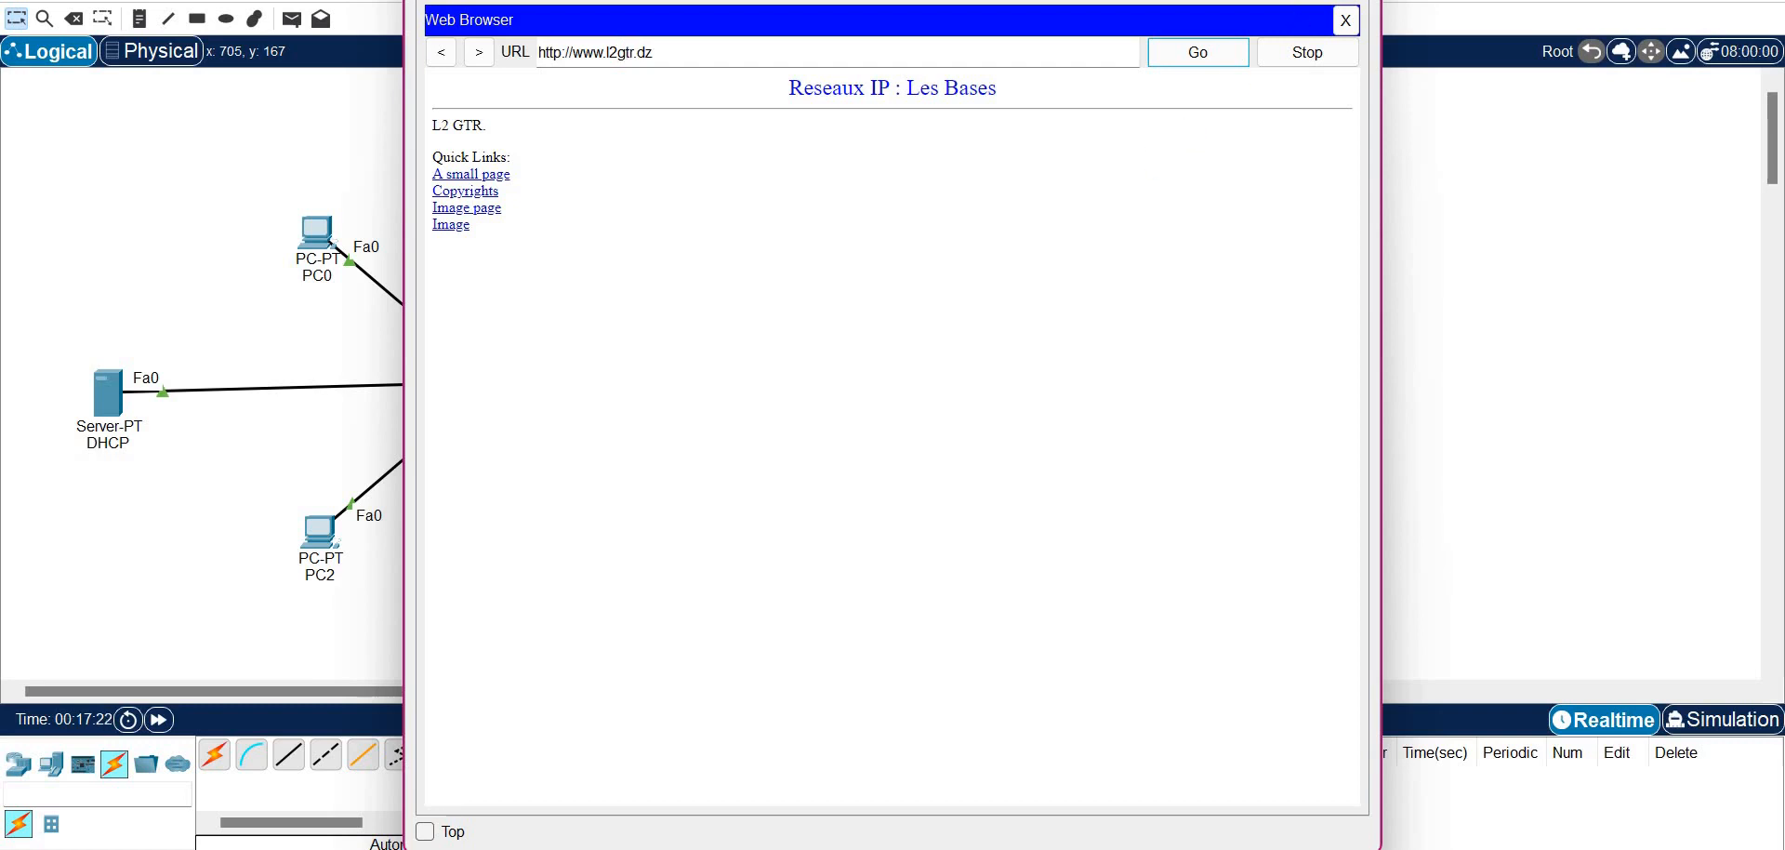
click(1347, 19)
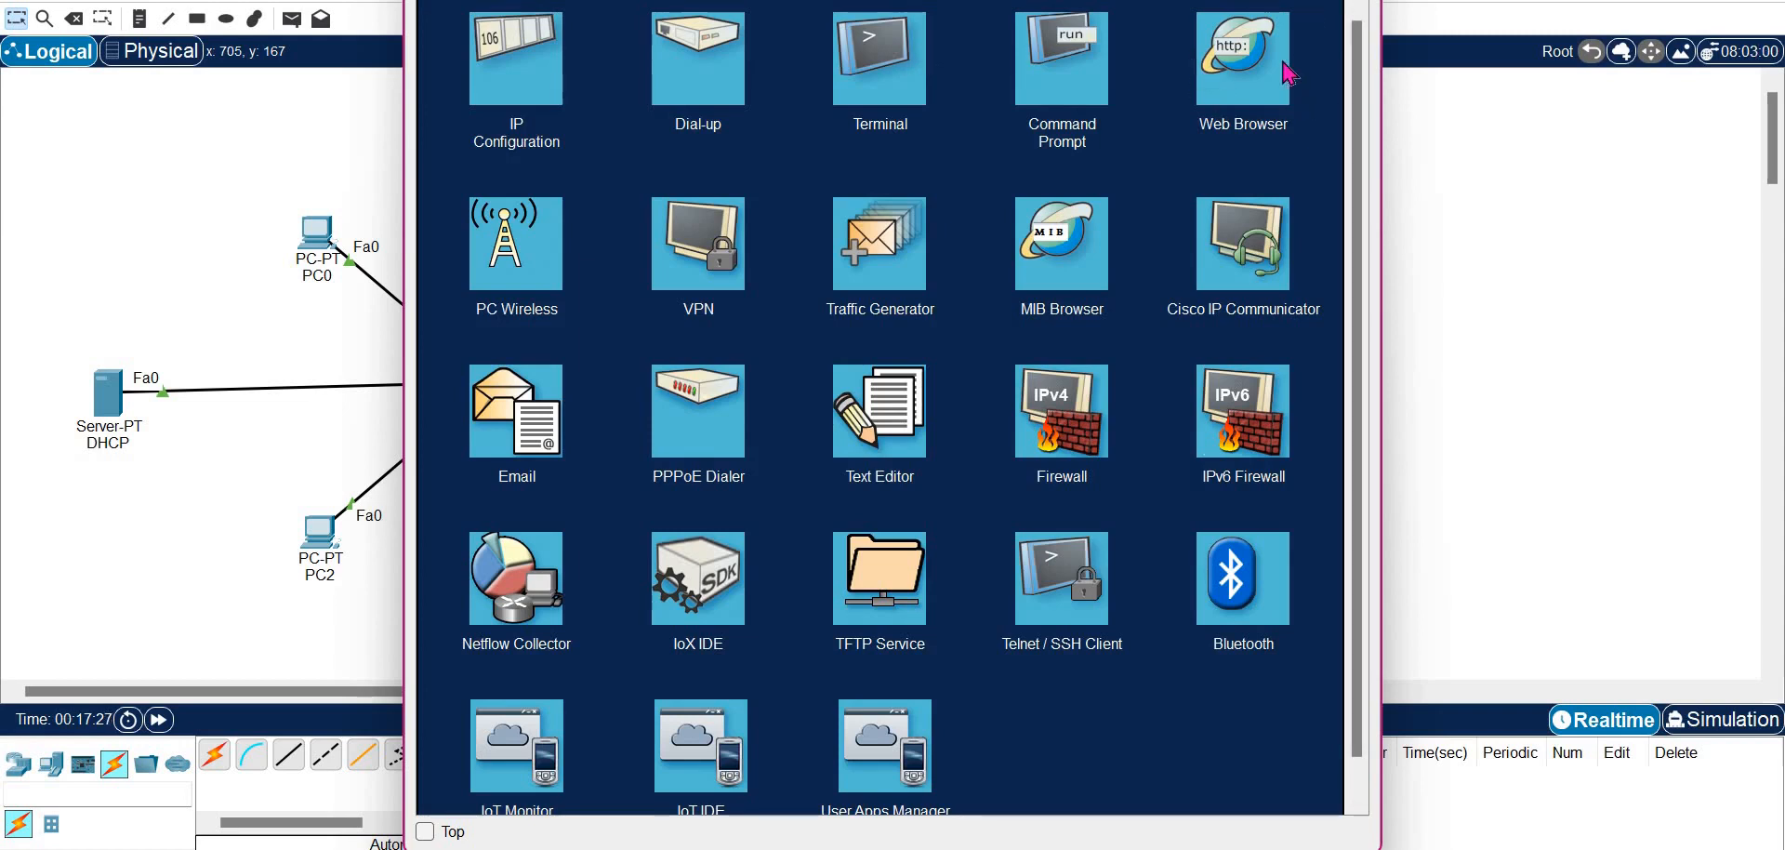
click(1286, 69)
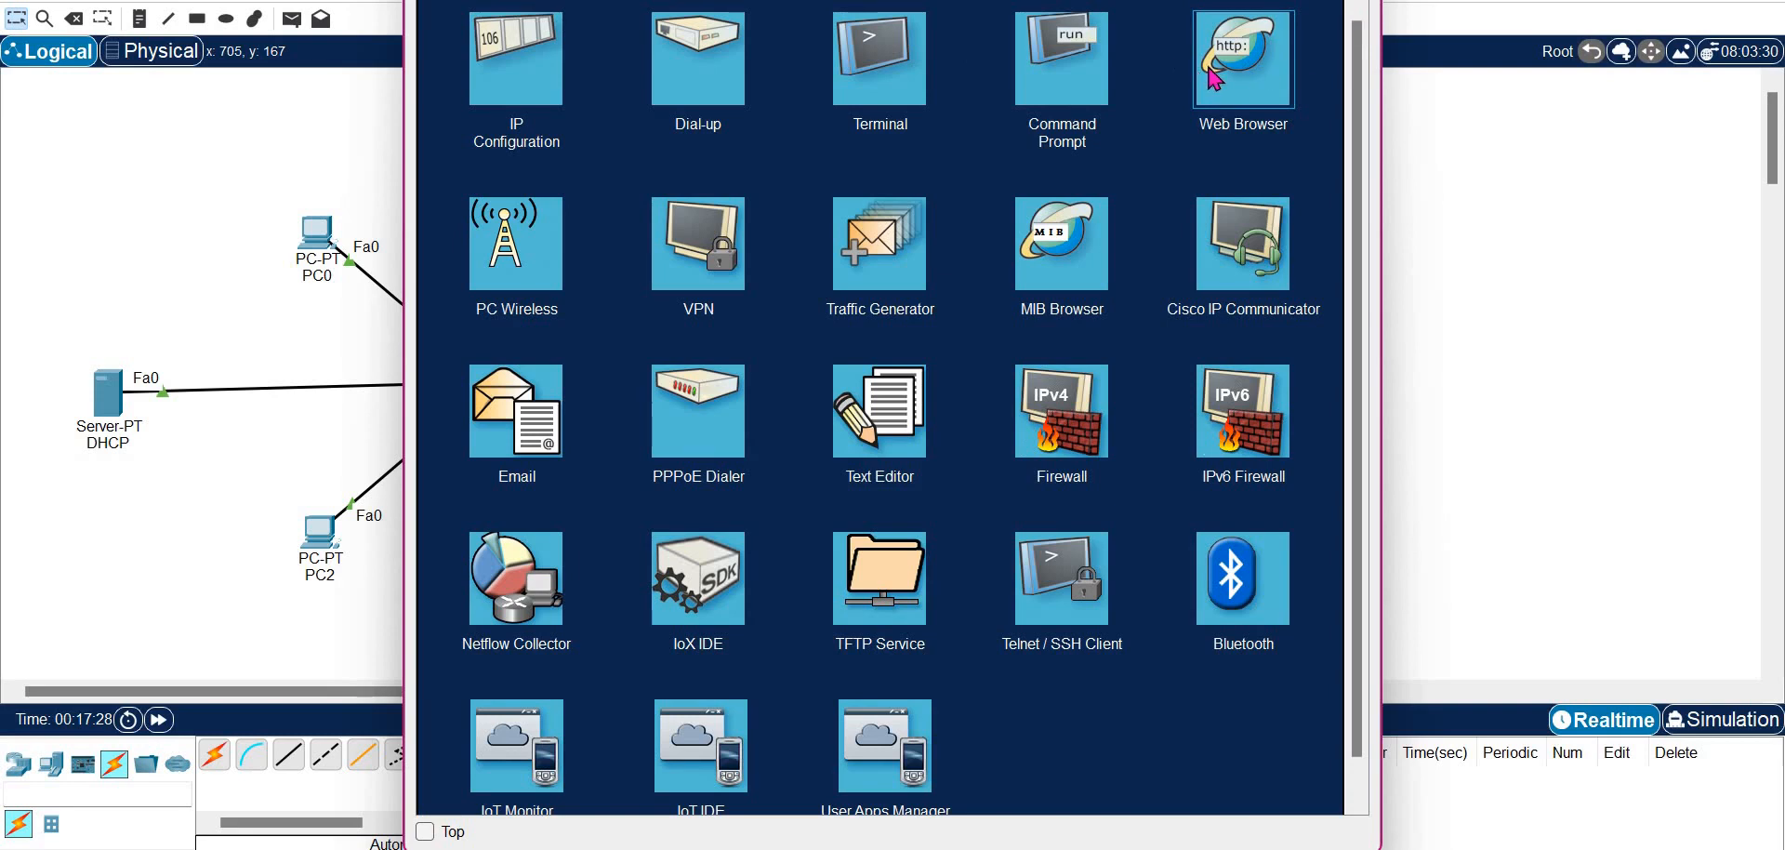
click(1214, 79)
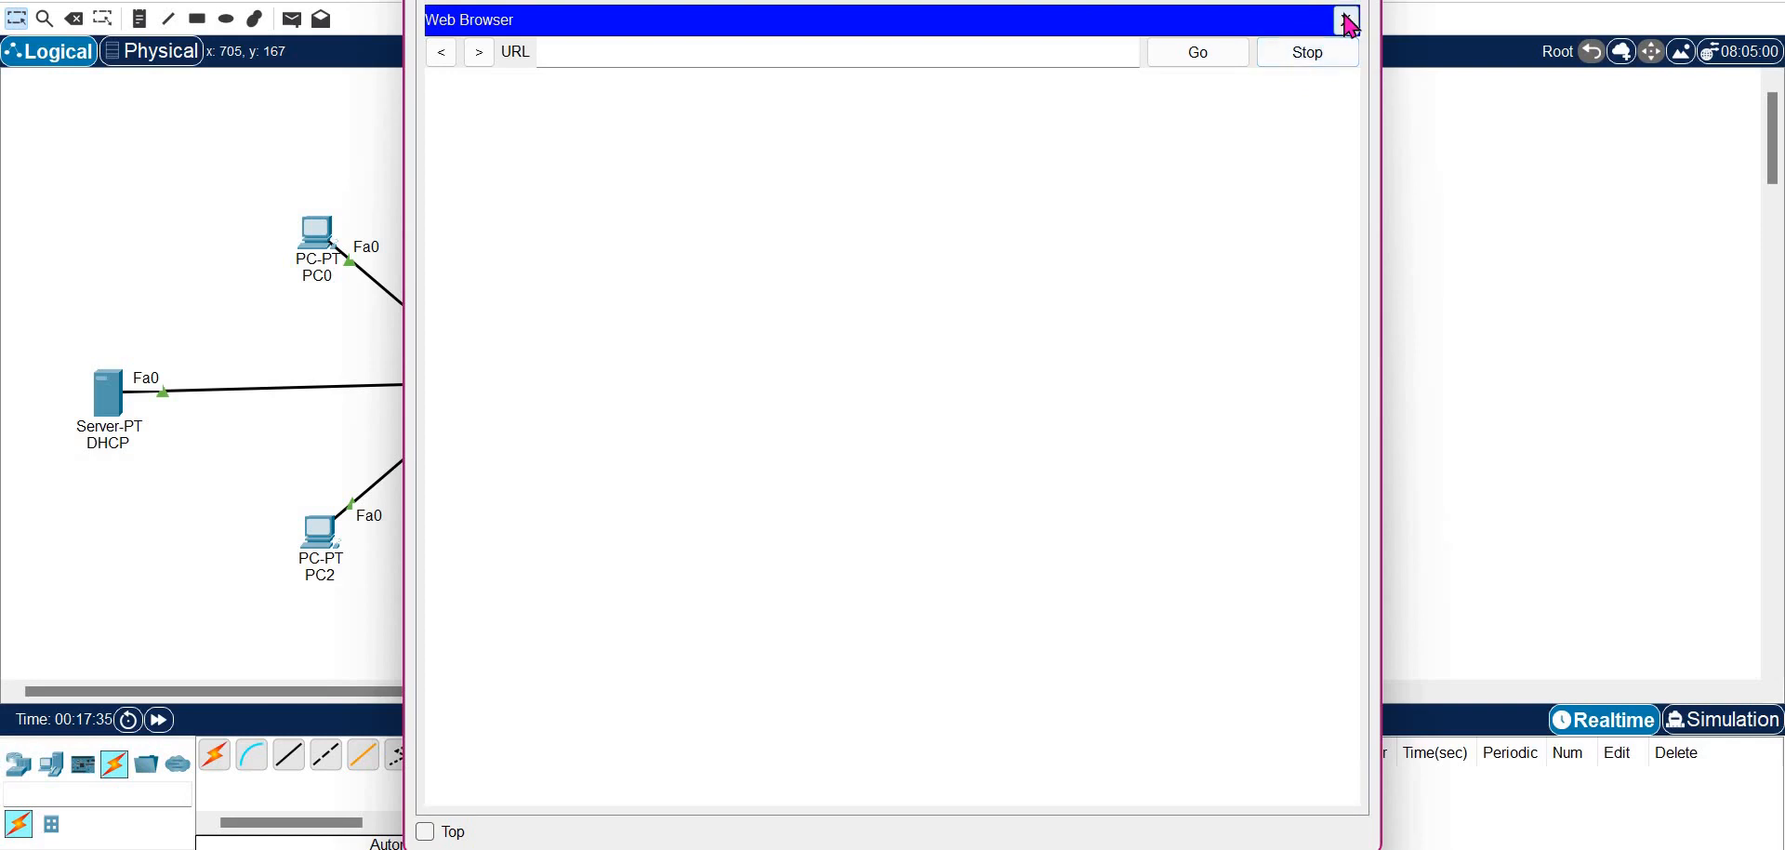
click(1350, 22)
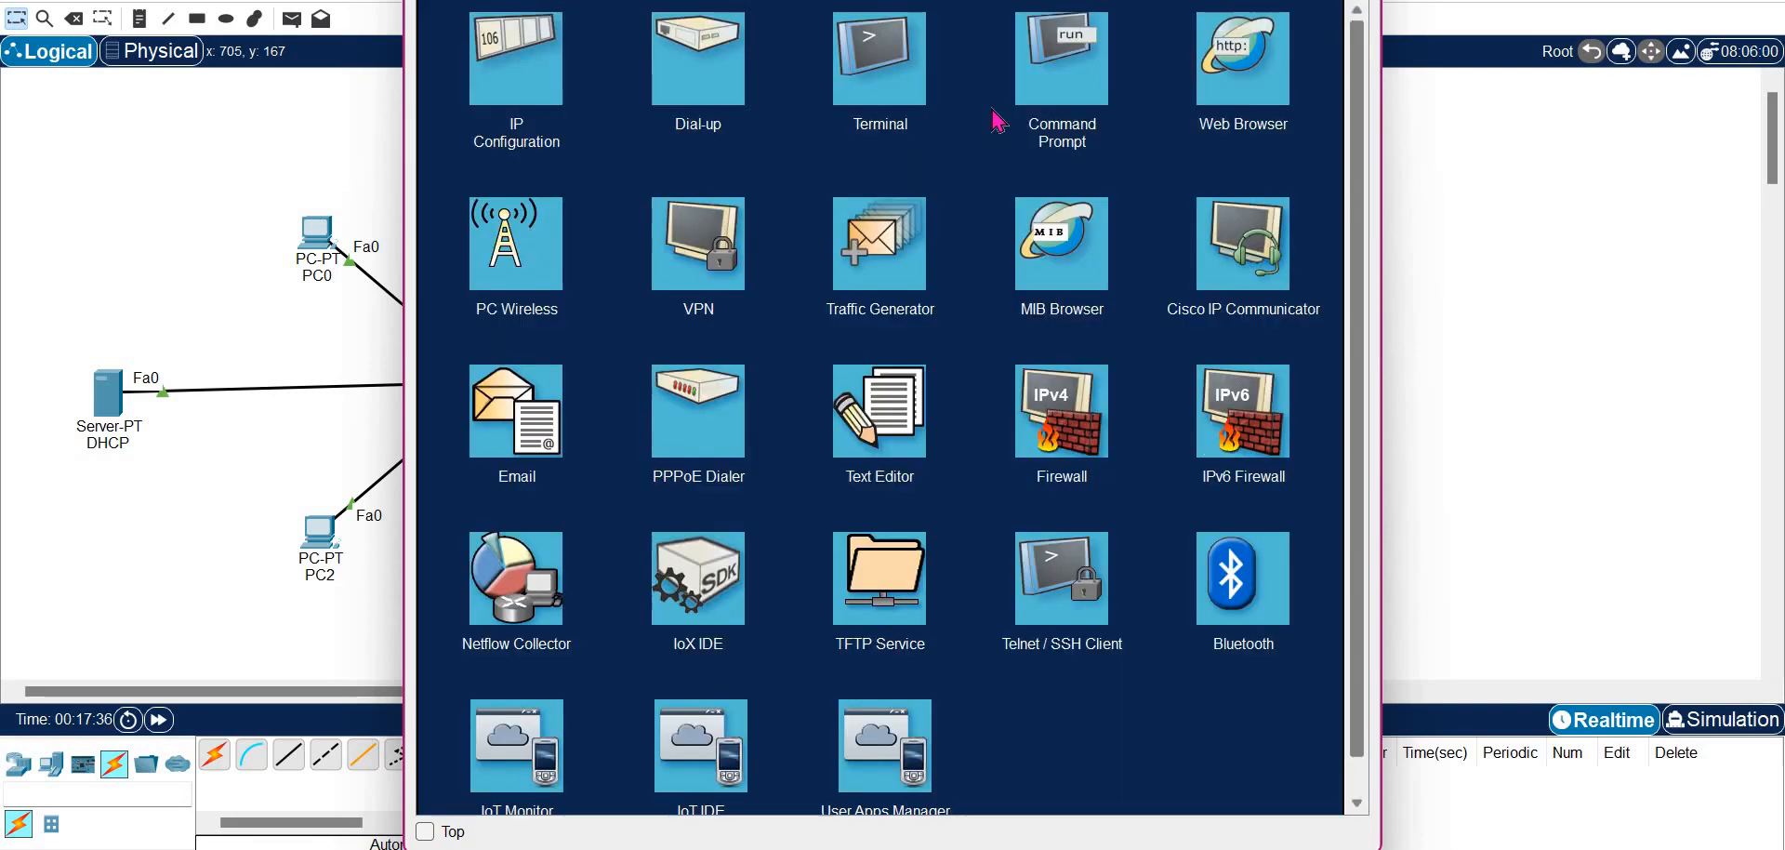
click(1055, 63)
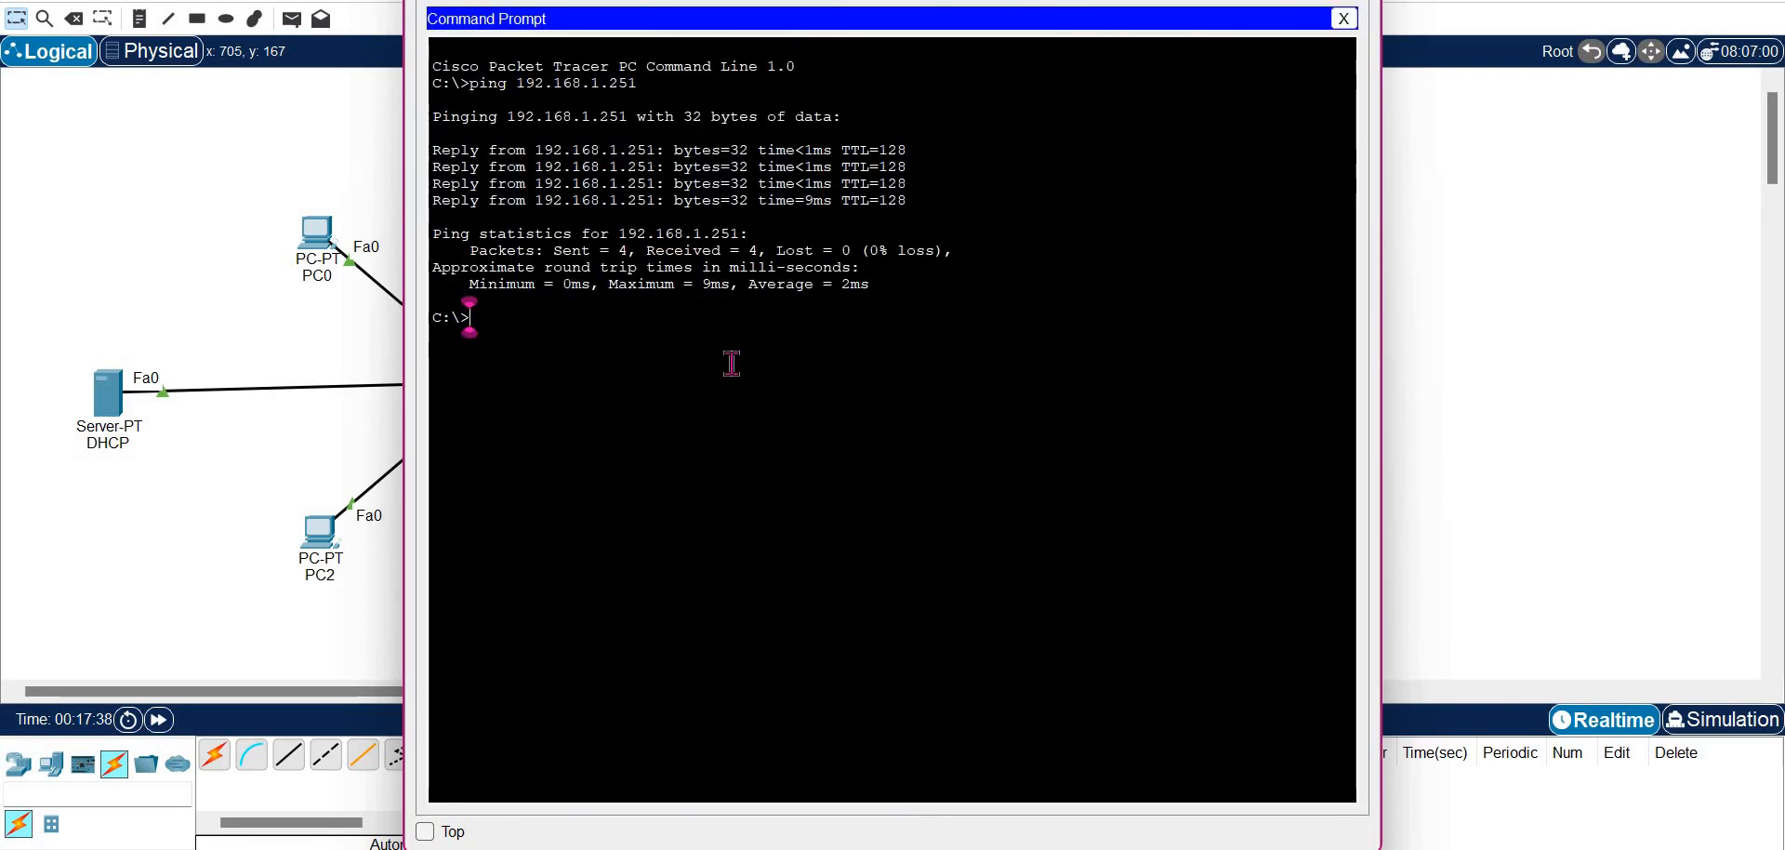
text(p)
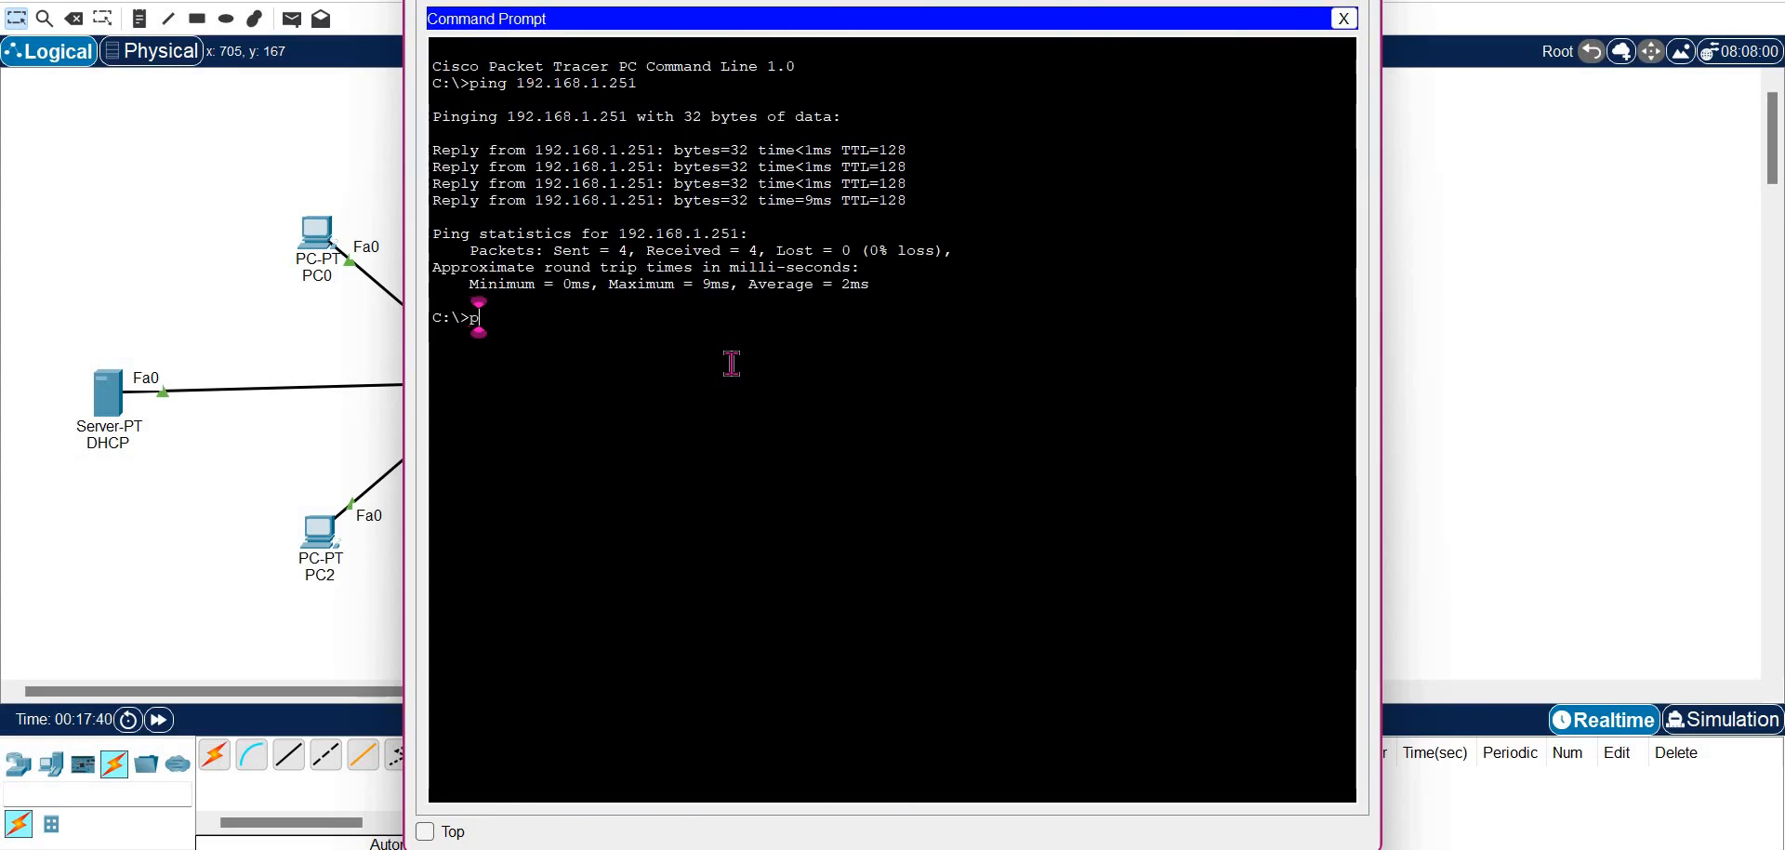
text(ing www.1)
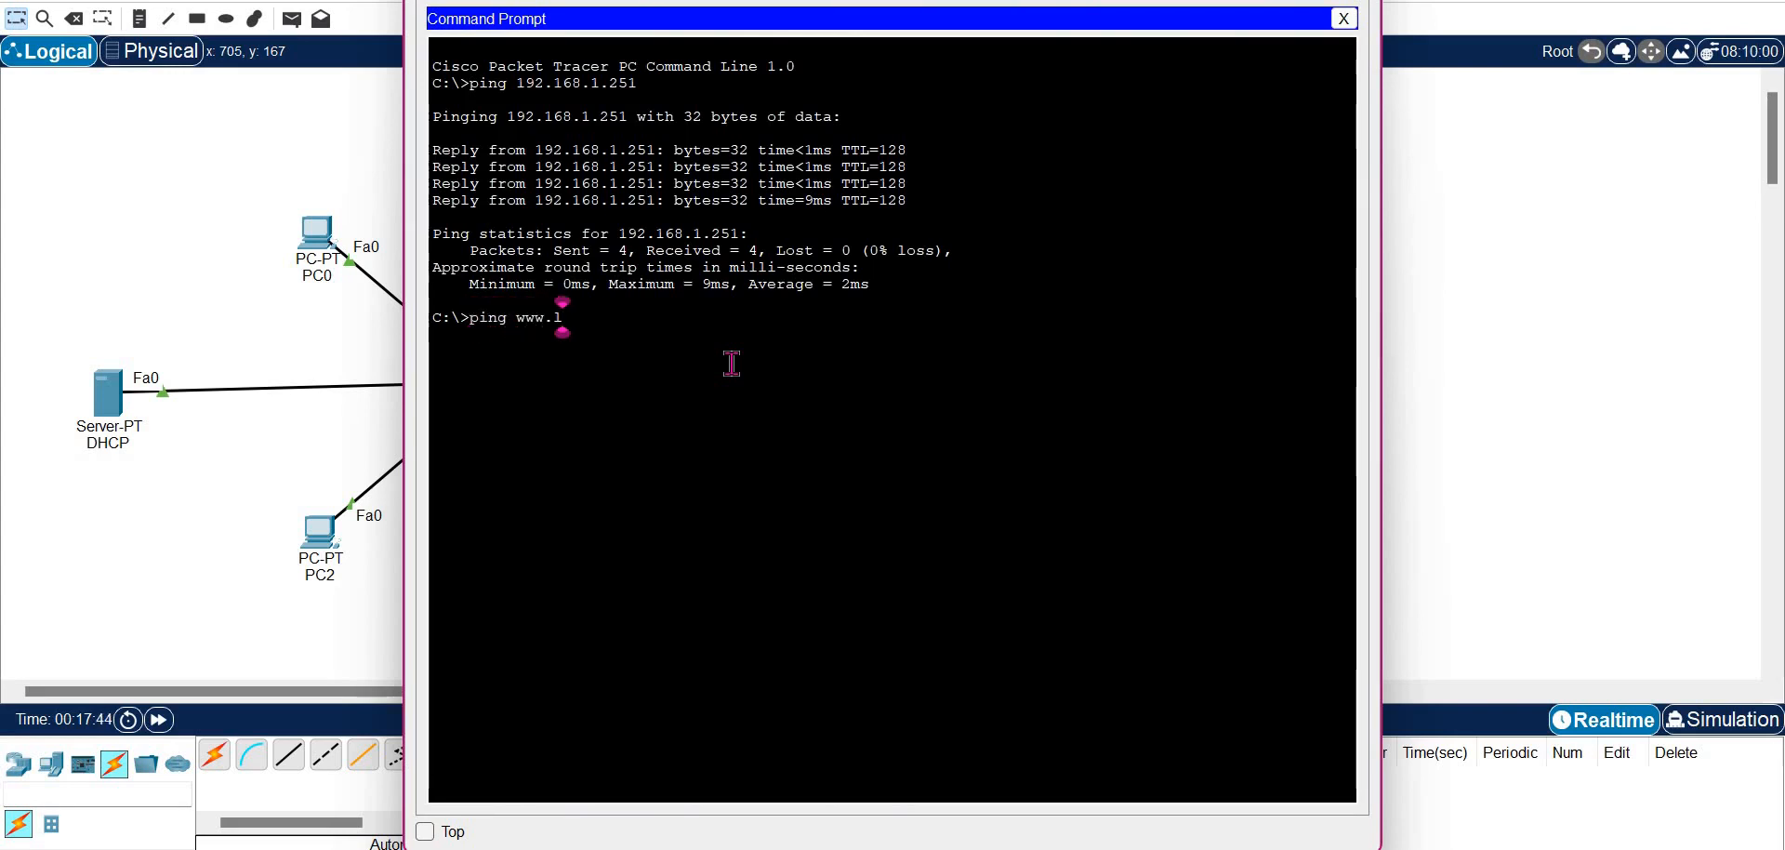
text(2gtr.)
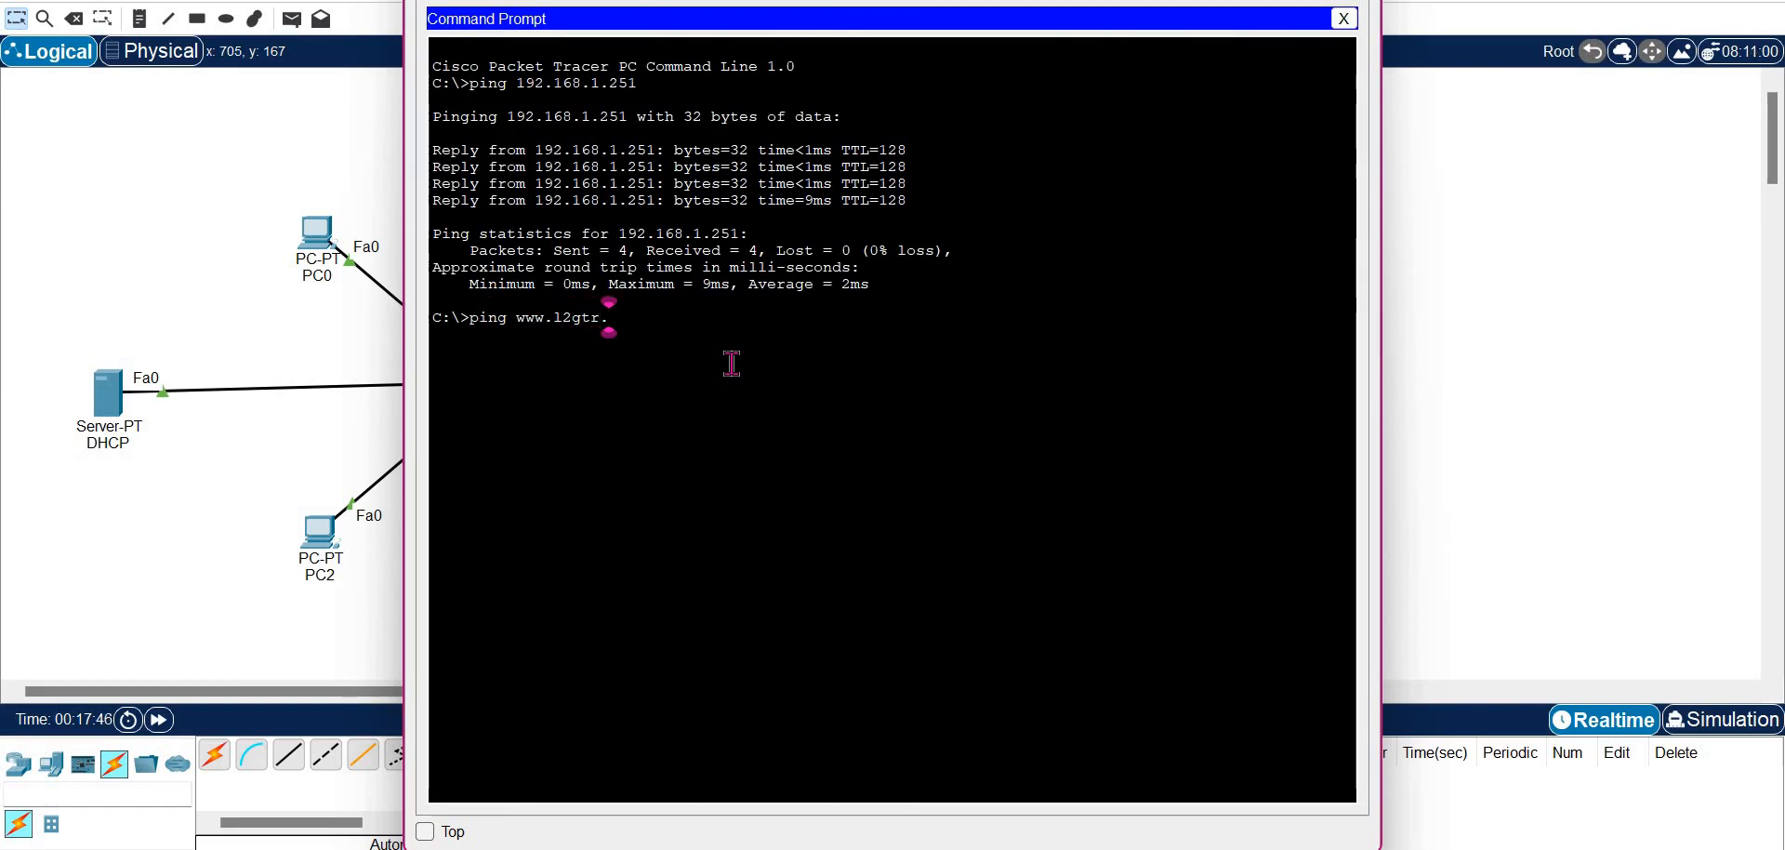
text(d)
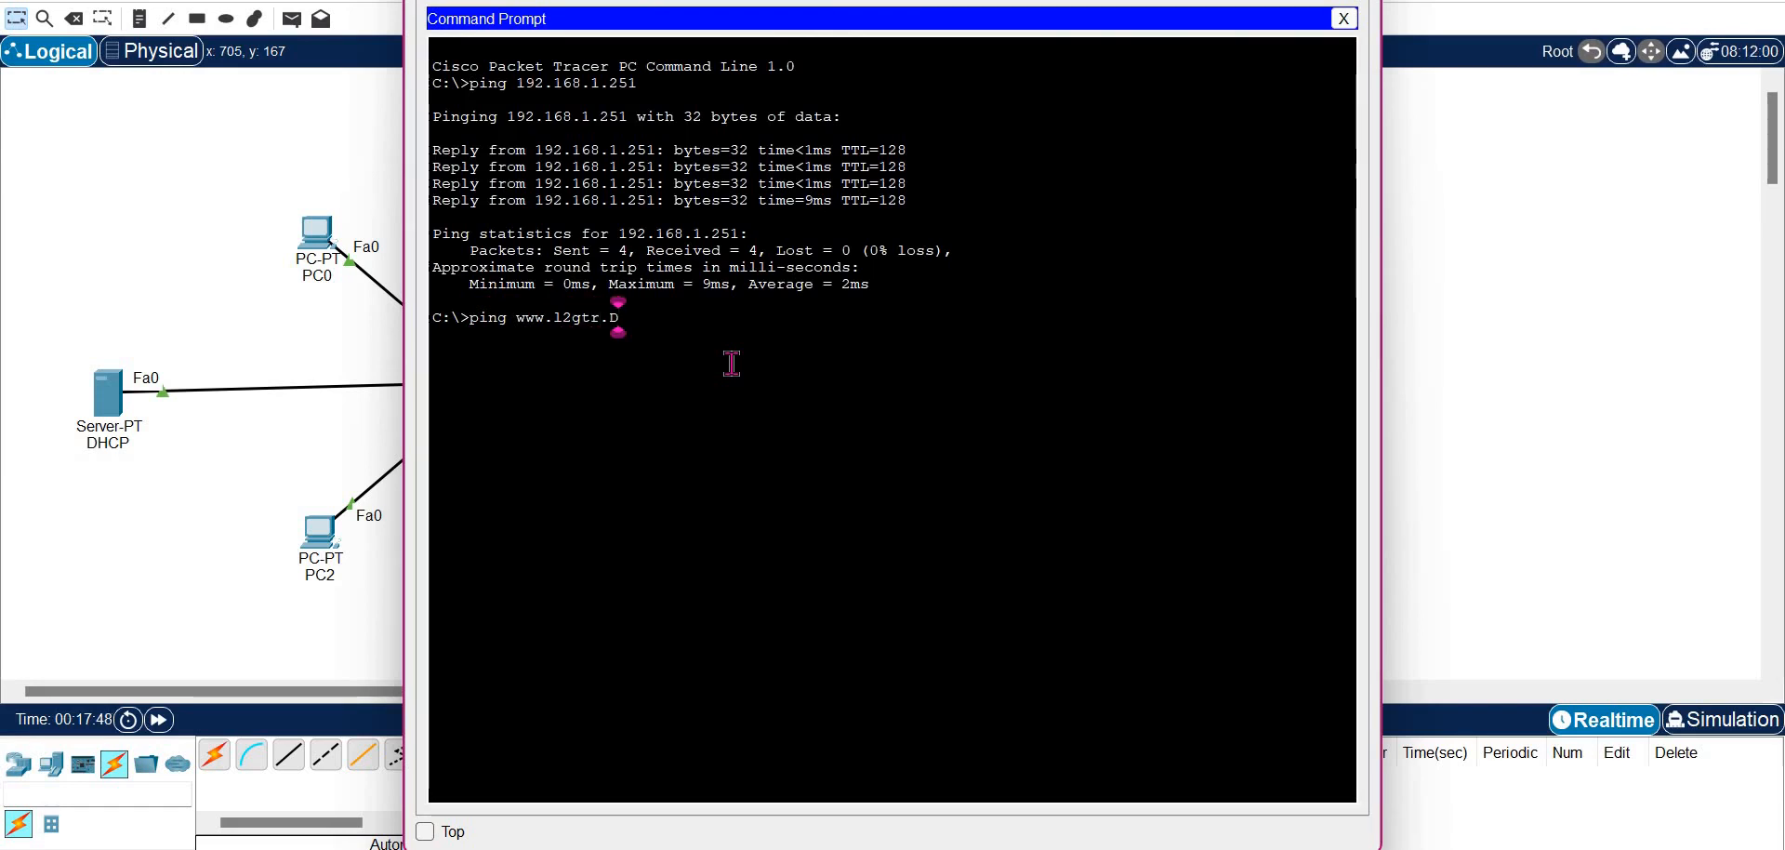
text(z)
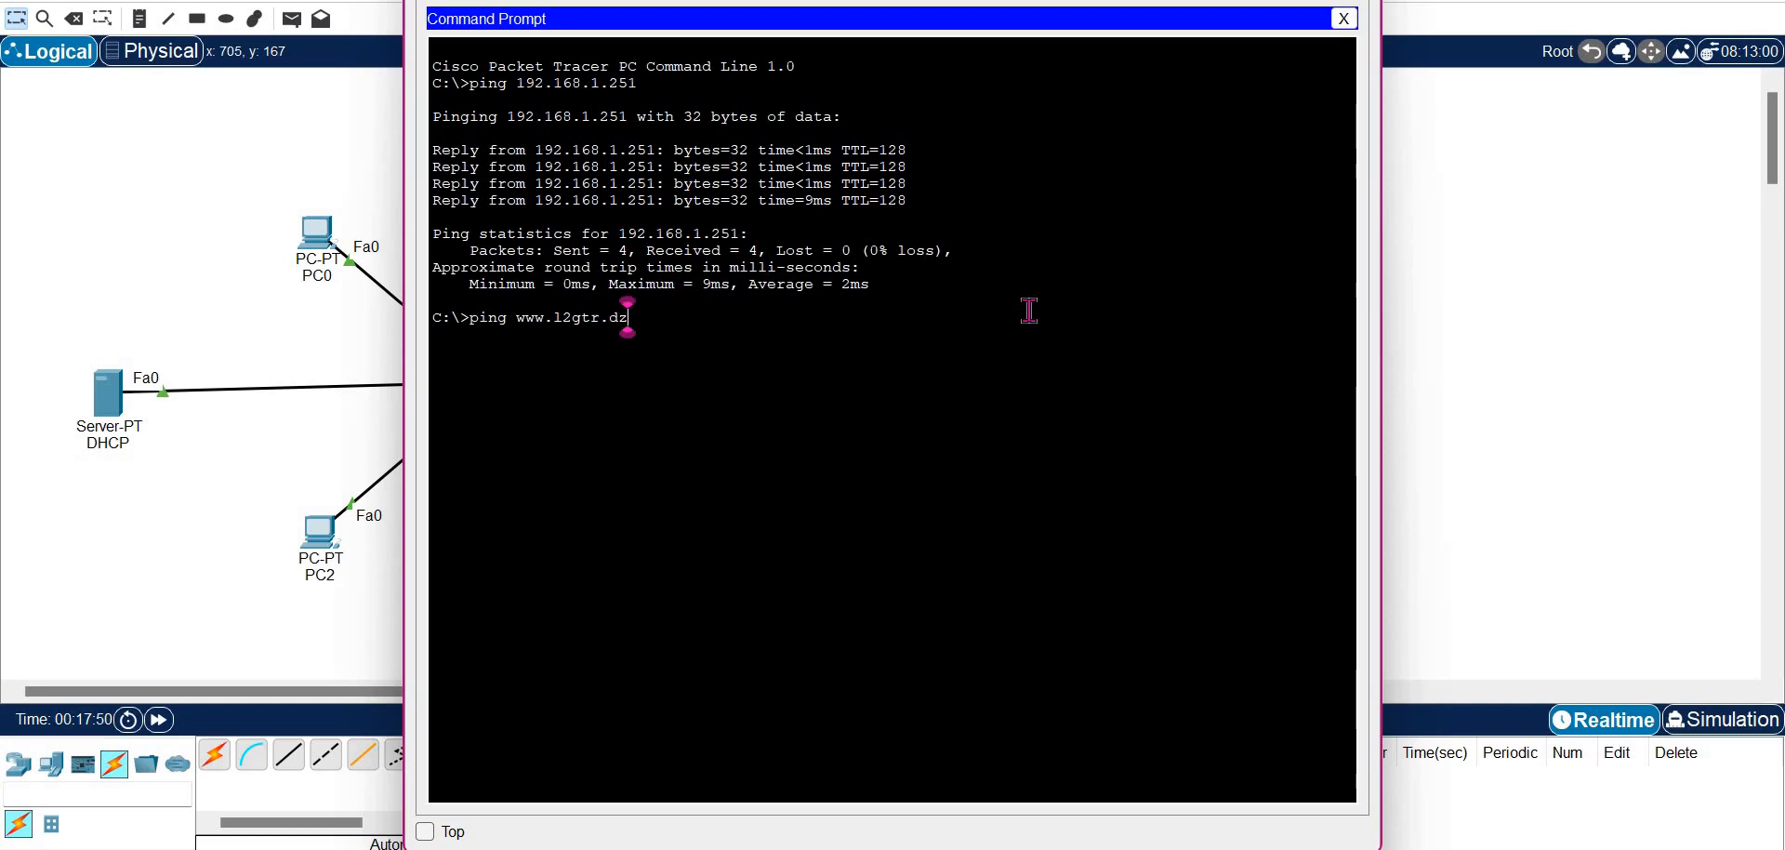
key(Return)
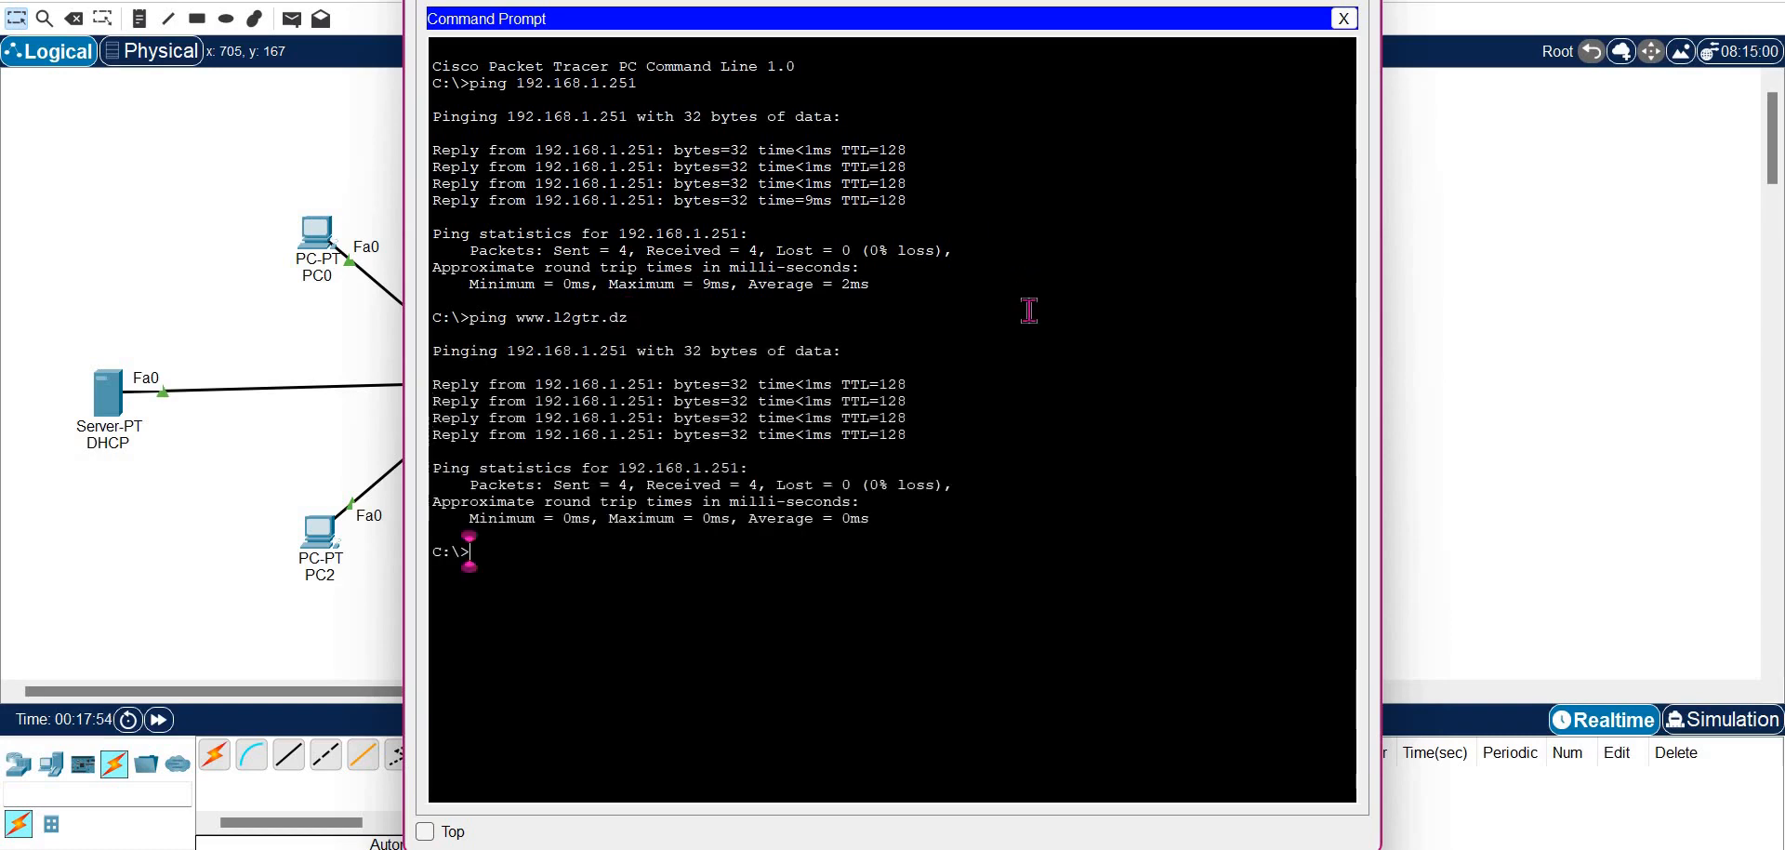
click(1724, 721)
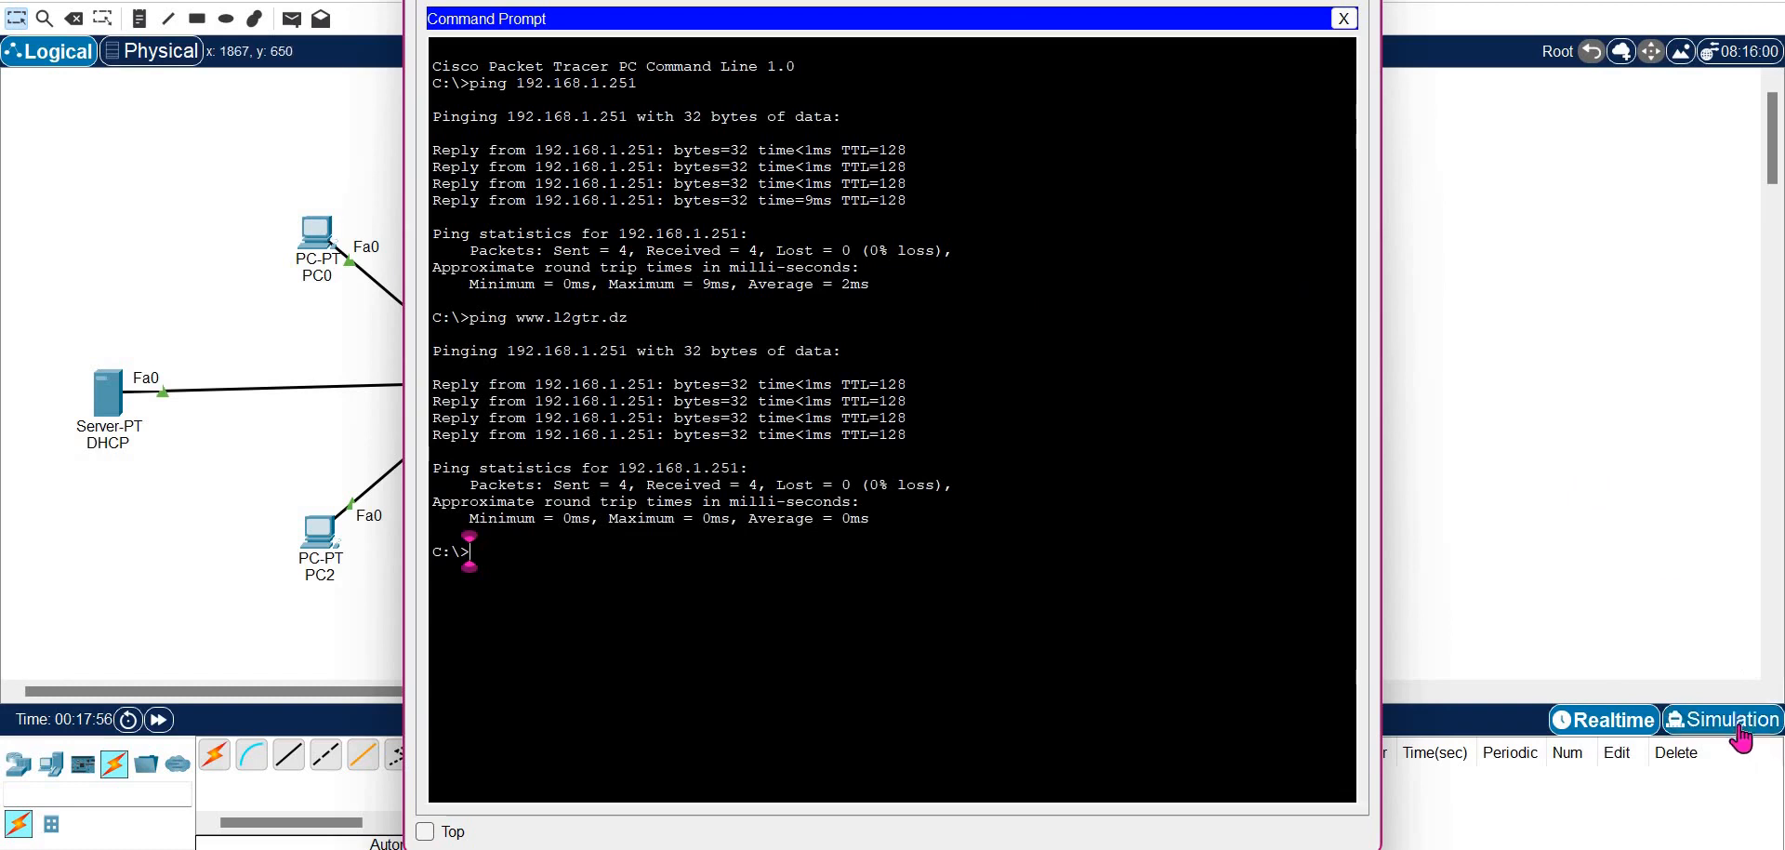
click(665, 223)
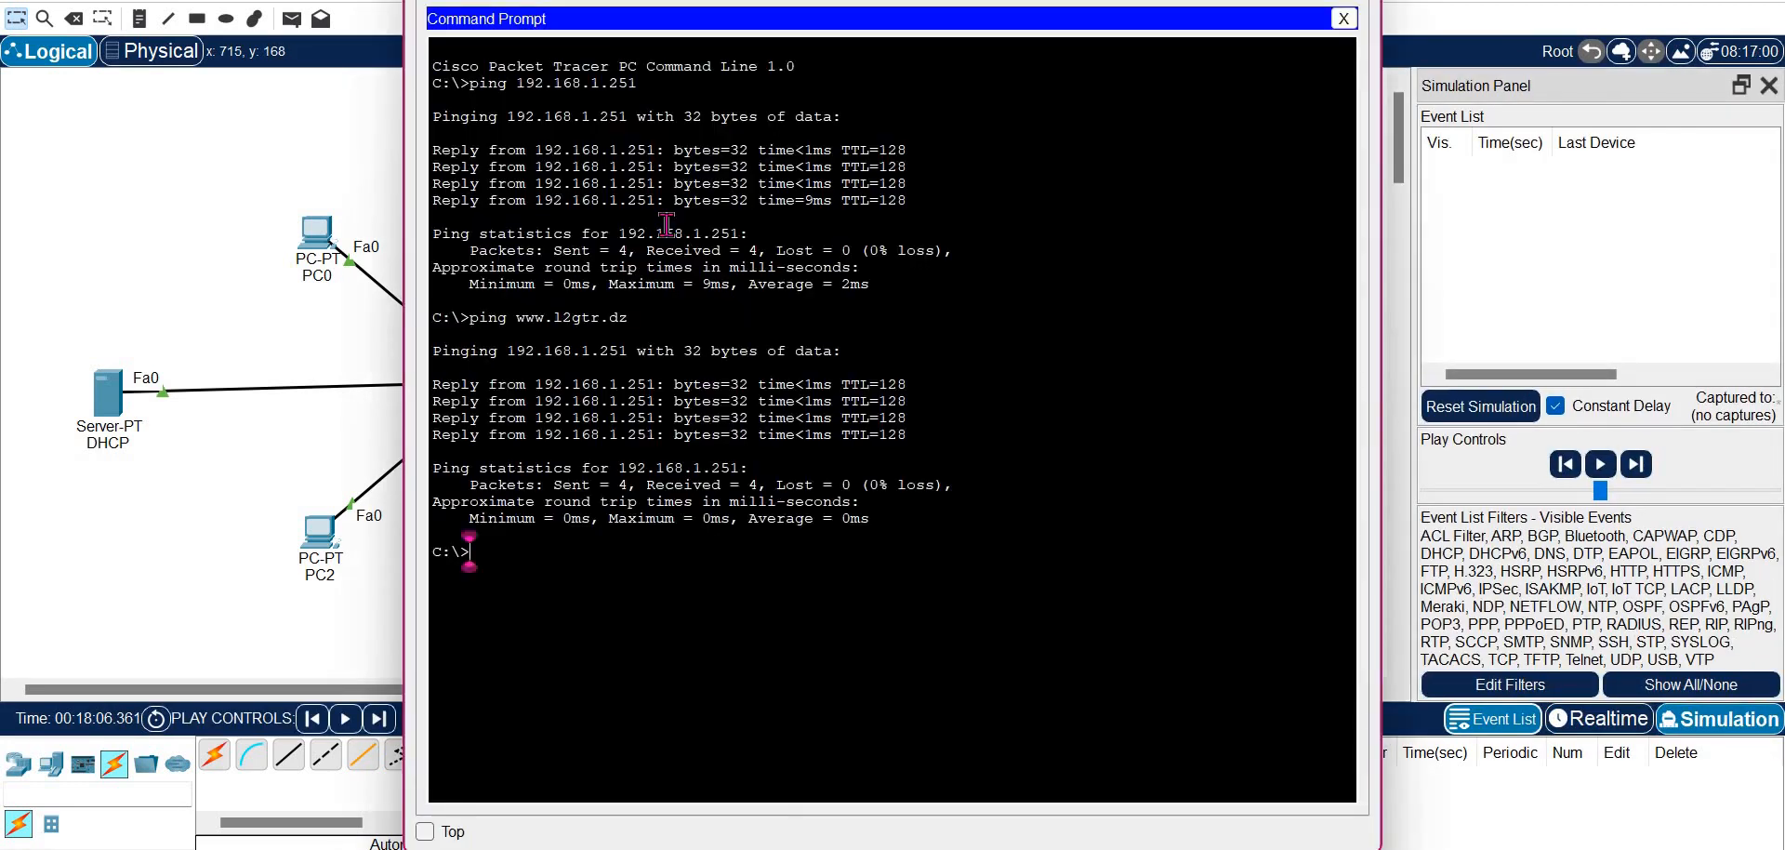
key(Up)
key(Return)
click(135, 161)
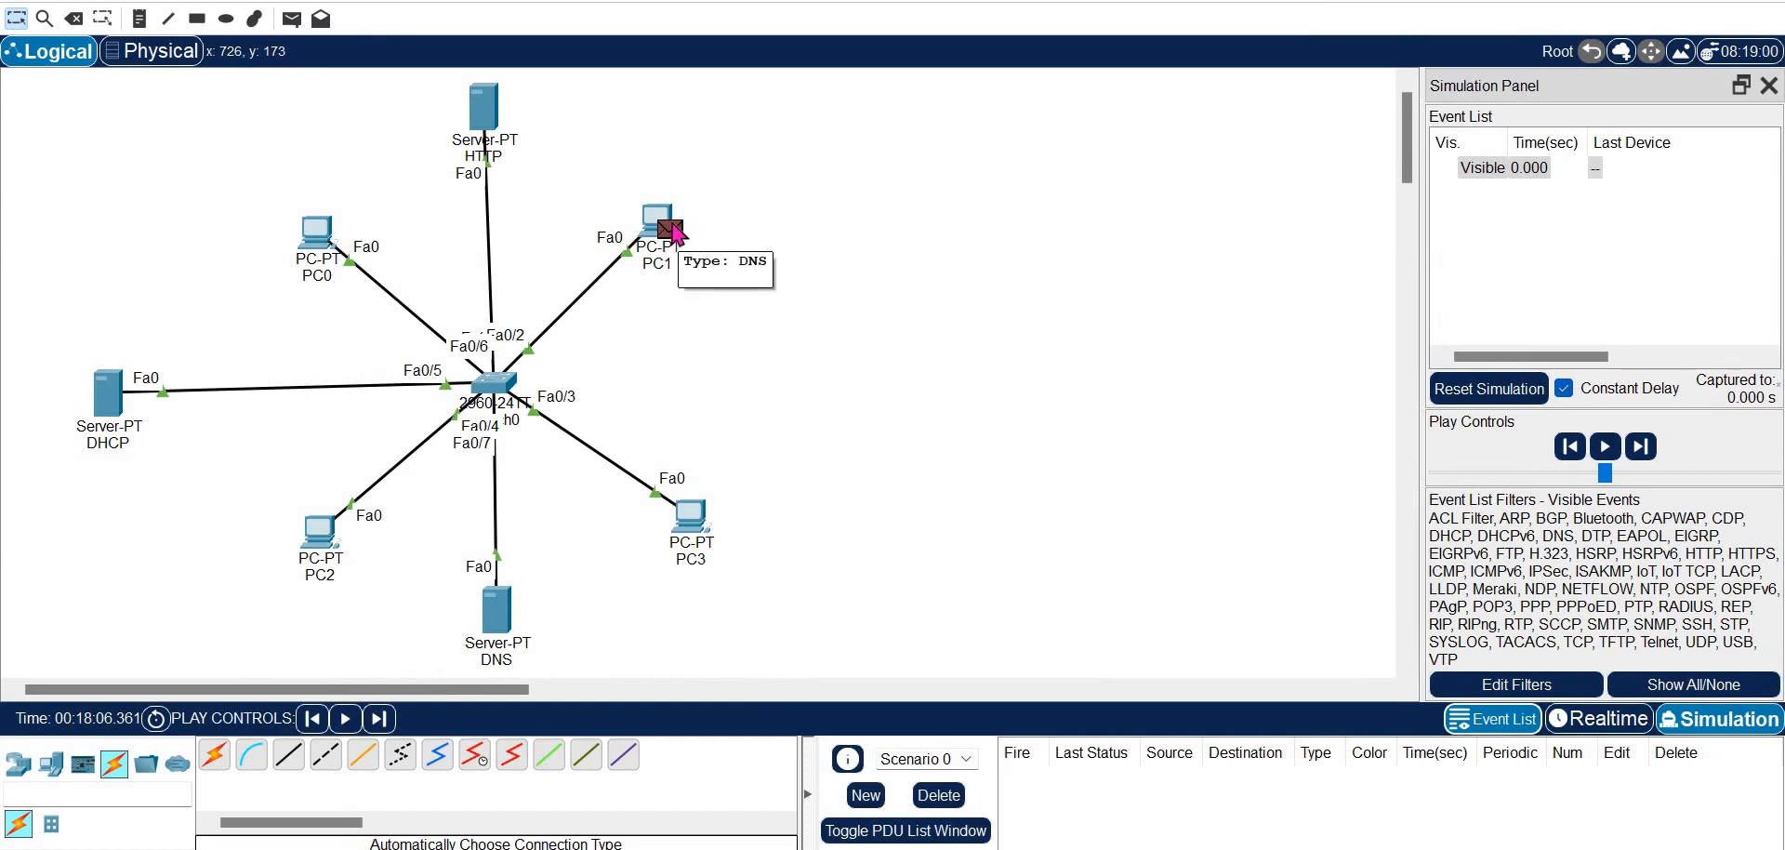
Examine the outbound PDU details of the DNS packet at PC1, from the Ethernet header to the DNS query, and close them
click(667, 231)
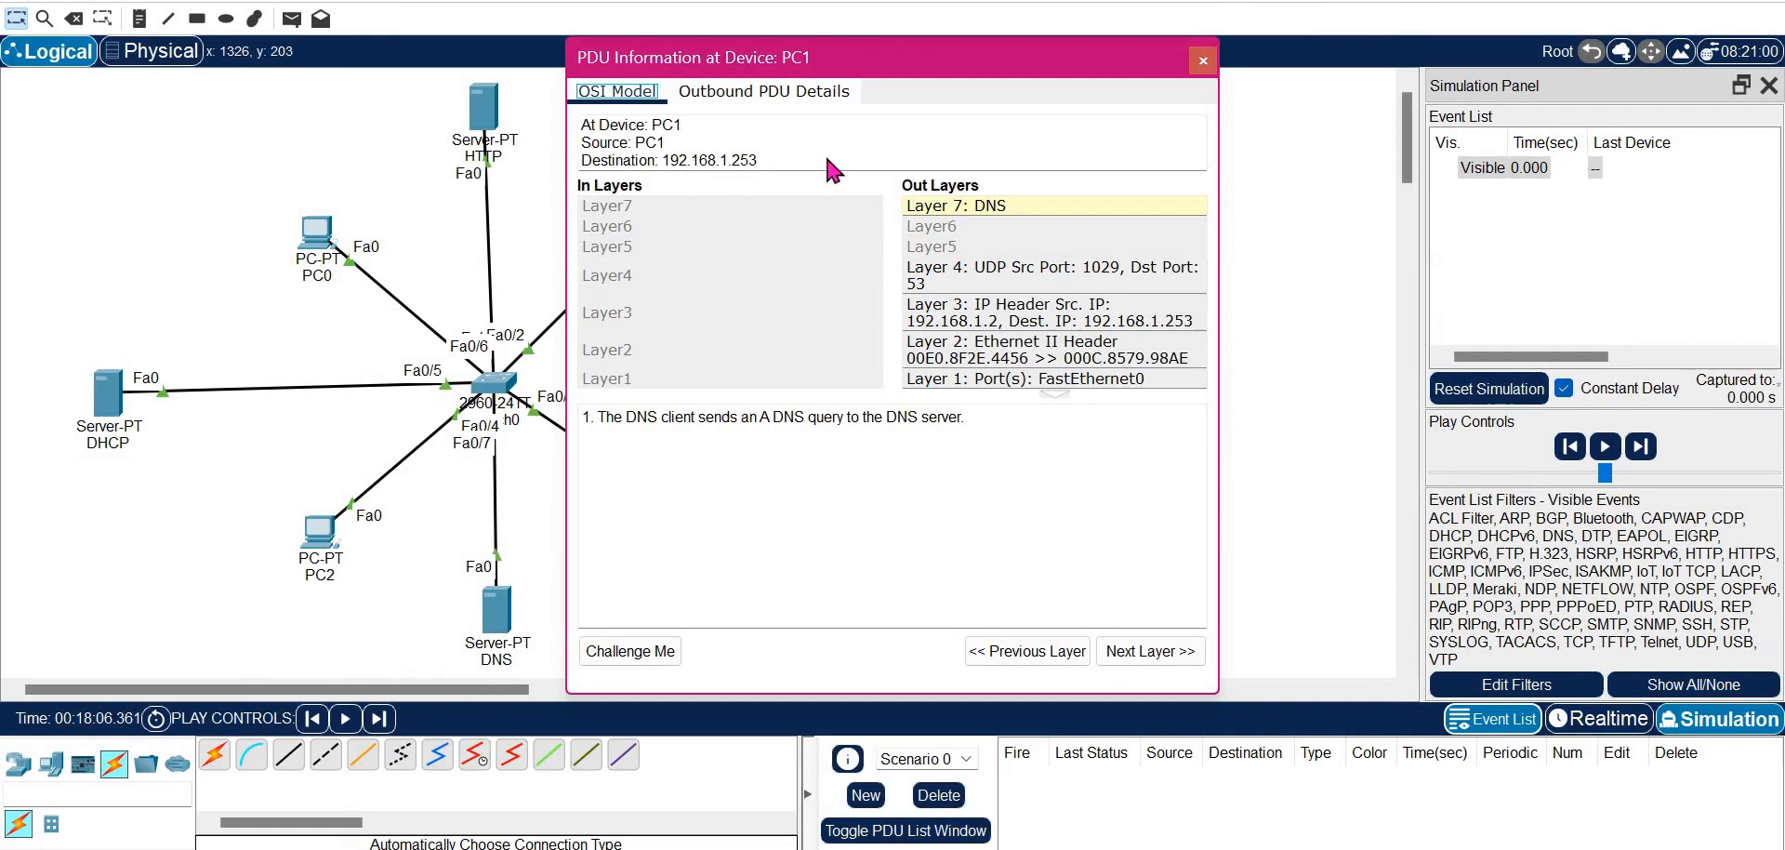
click(734, 99)
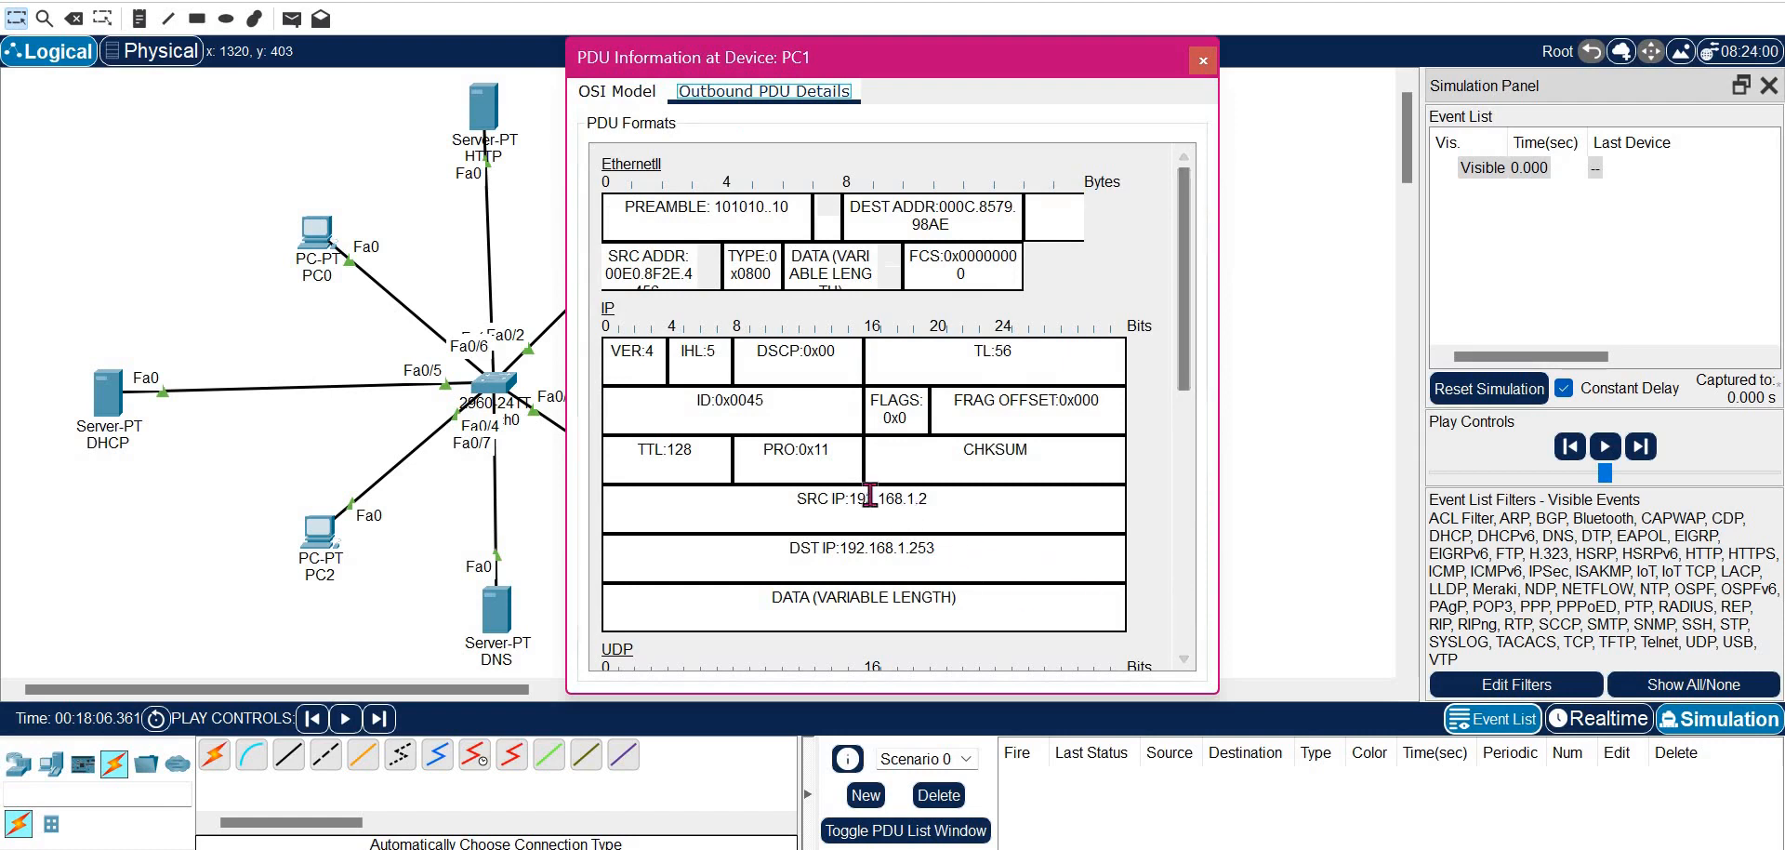
click(1180, 586)
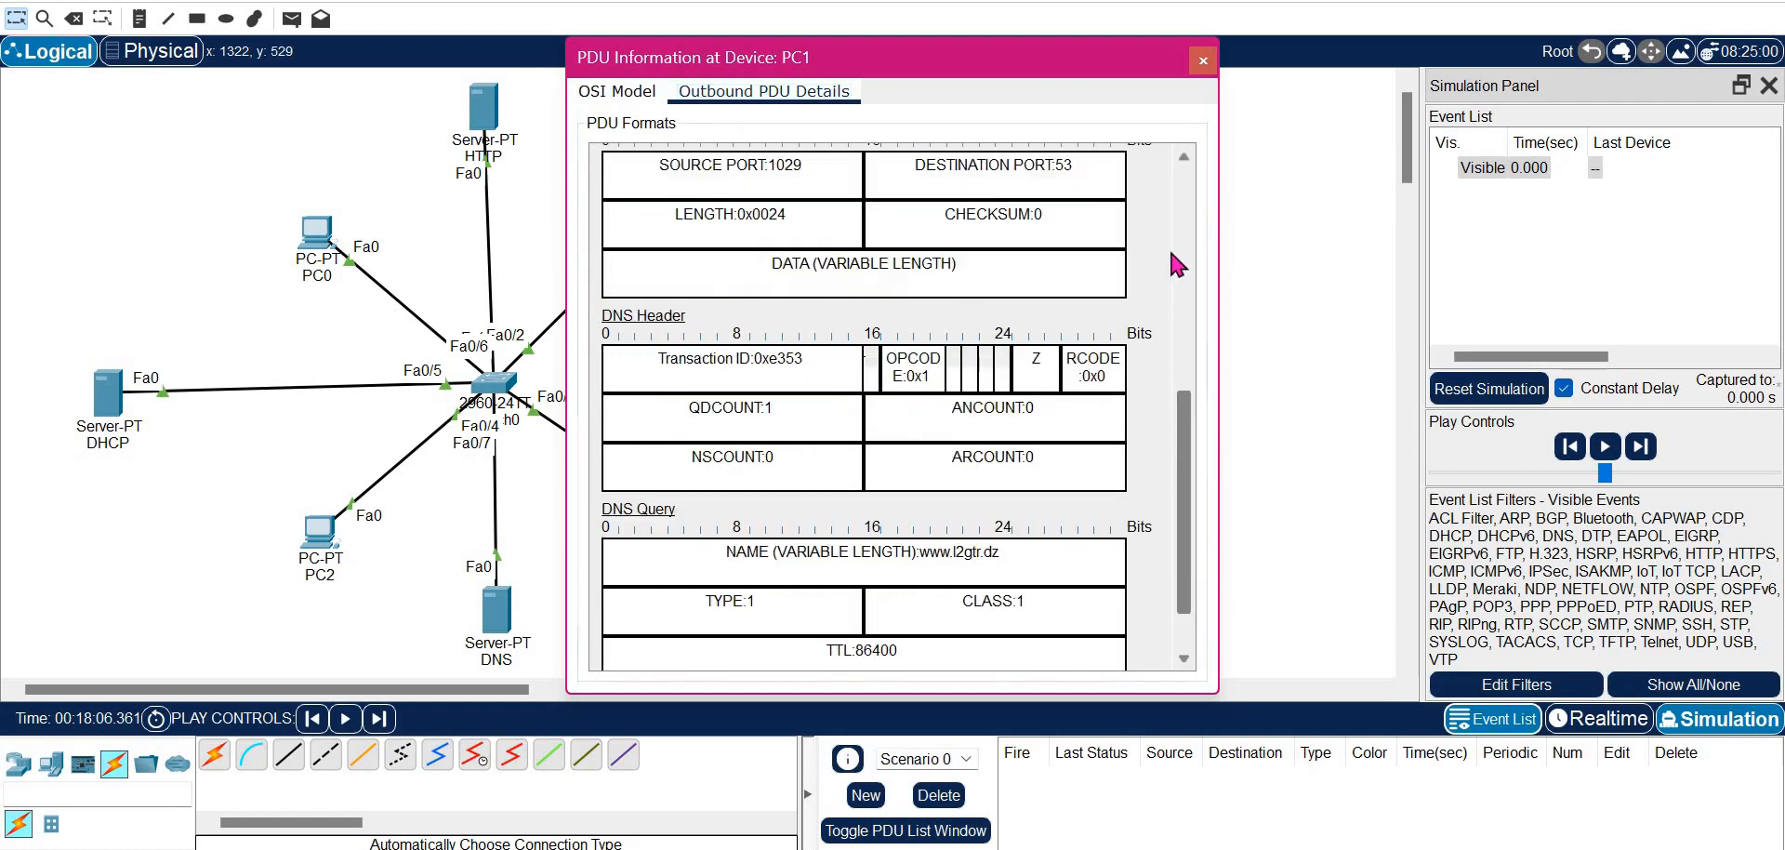
click(1172, 227)
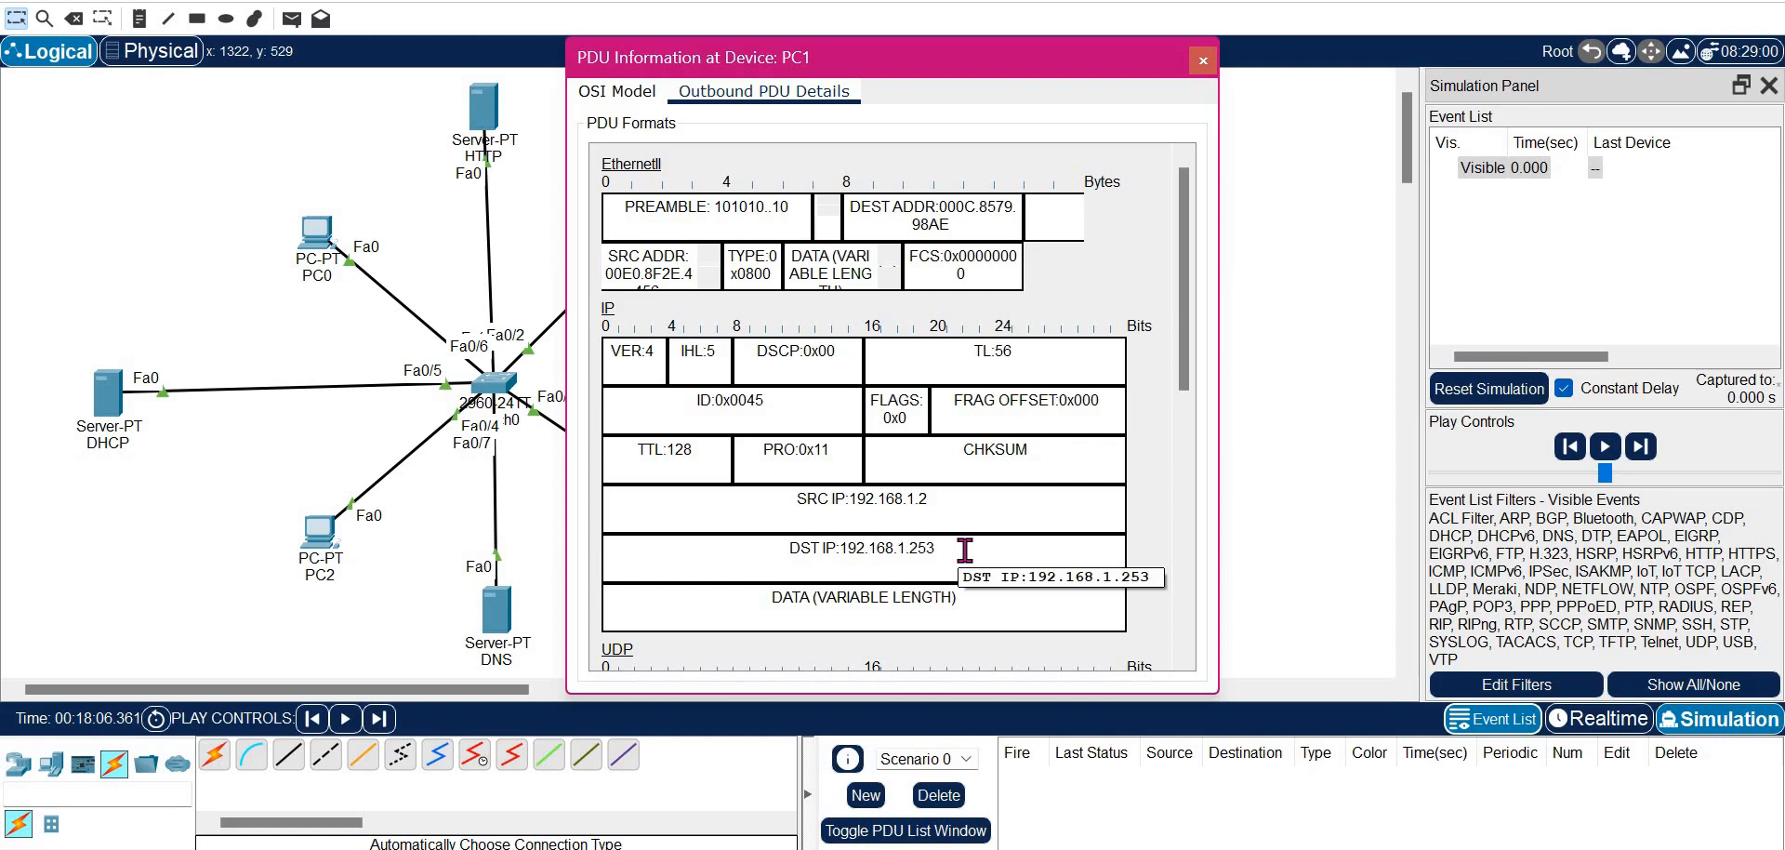
click(1181, 566)
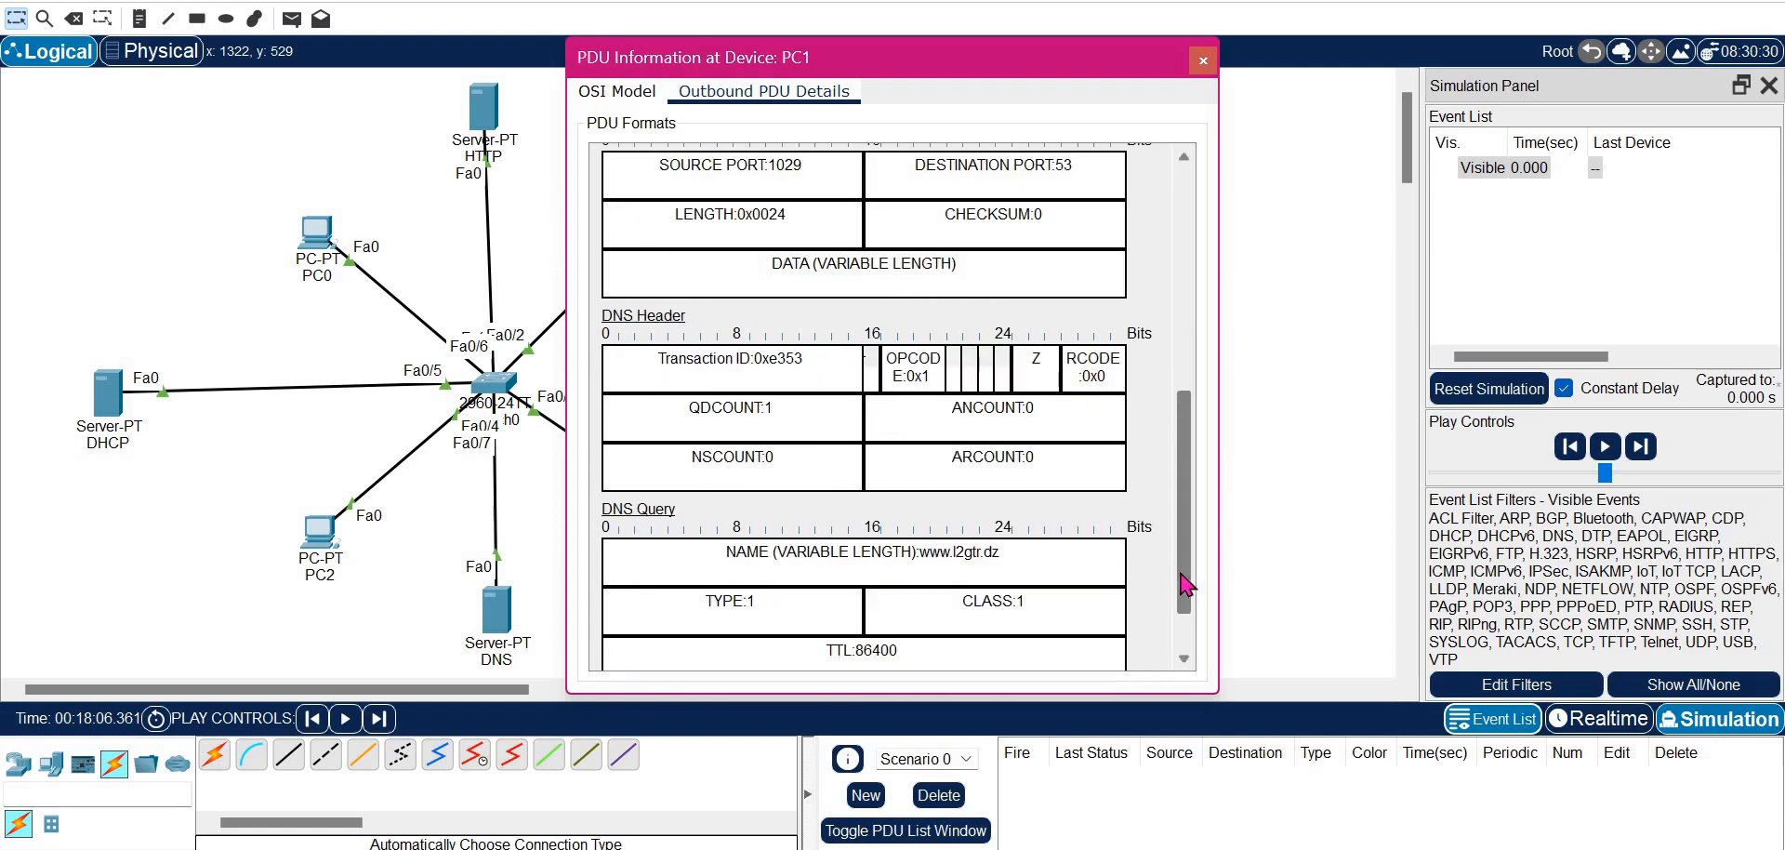
click(1186, 306)
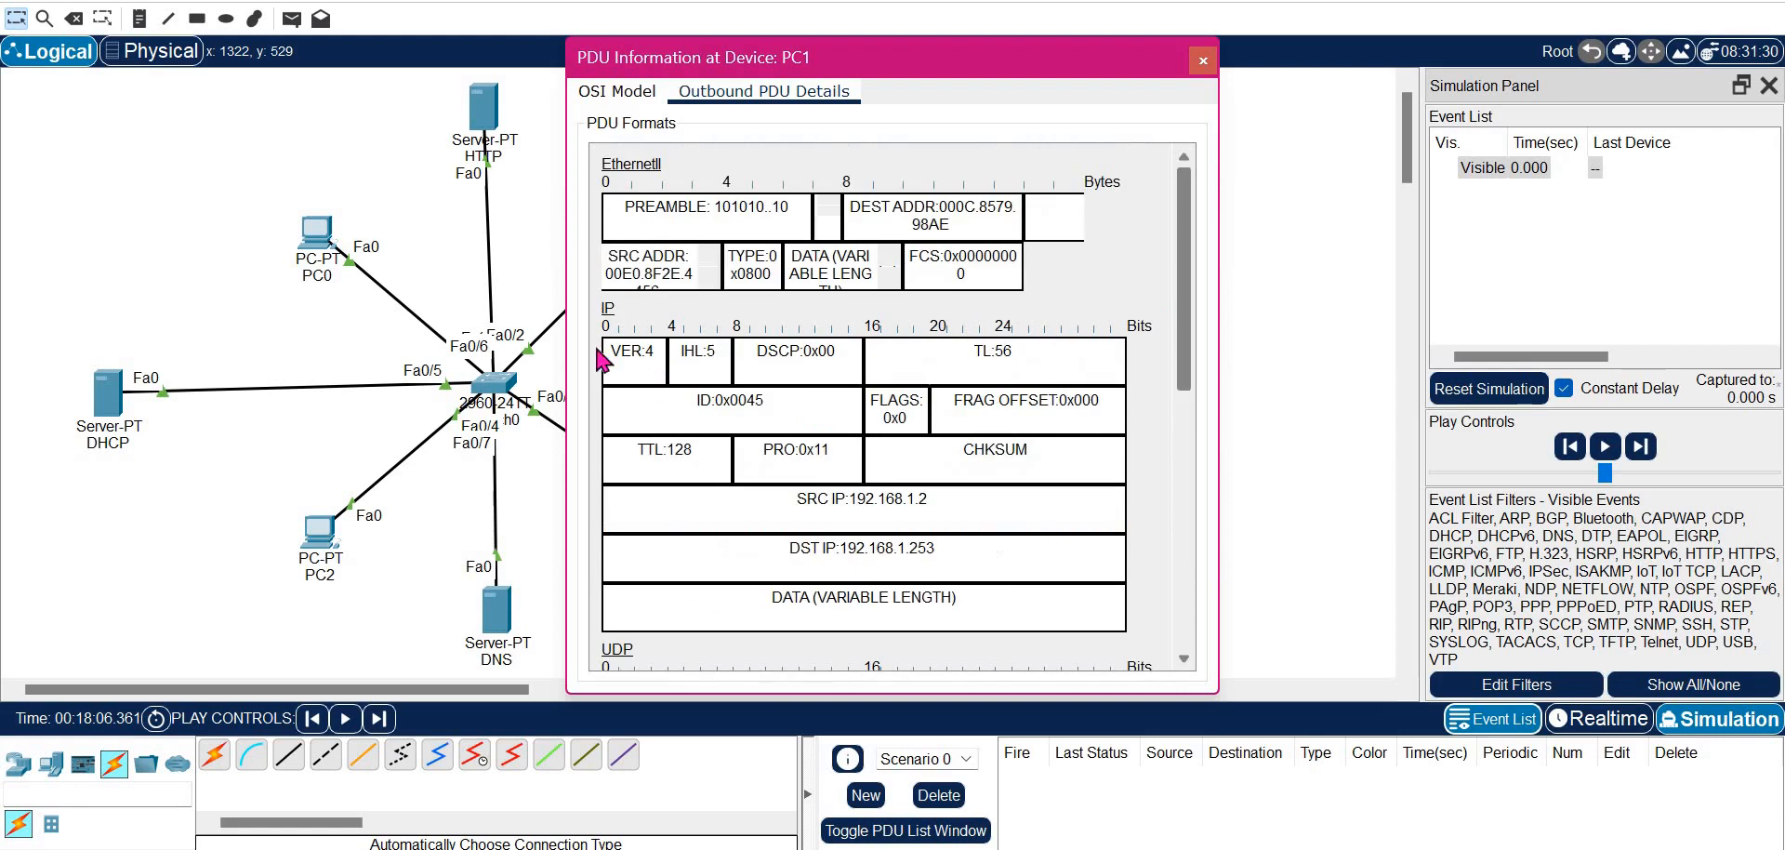
click(1184, 659)
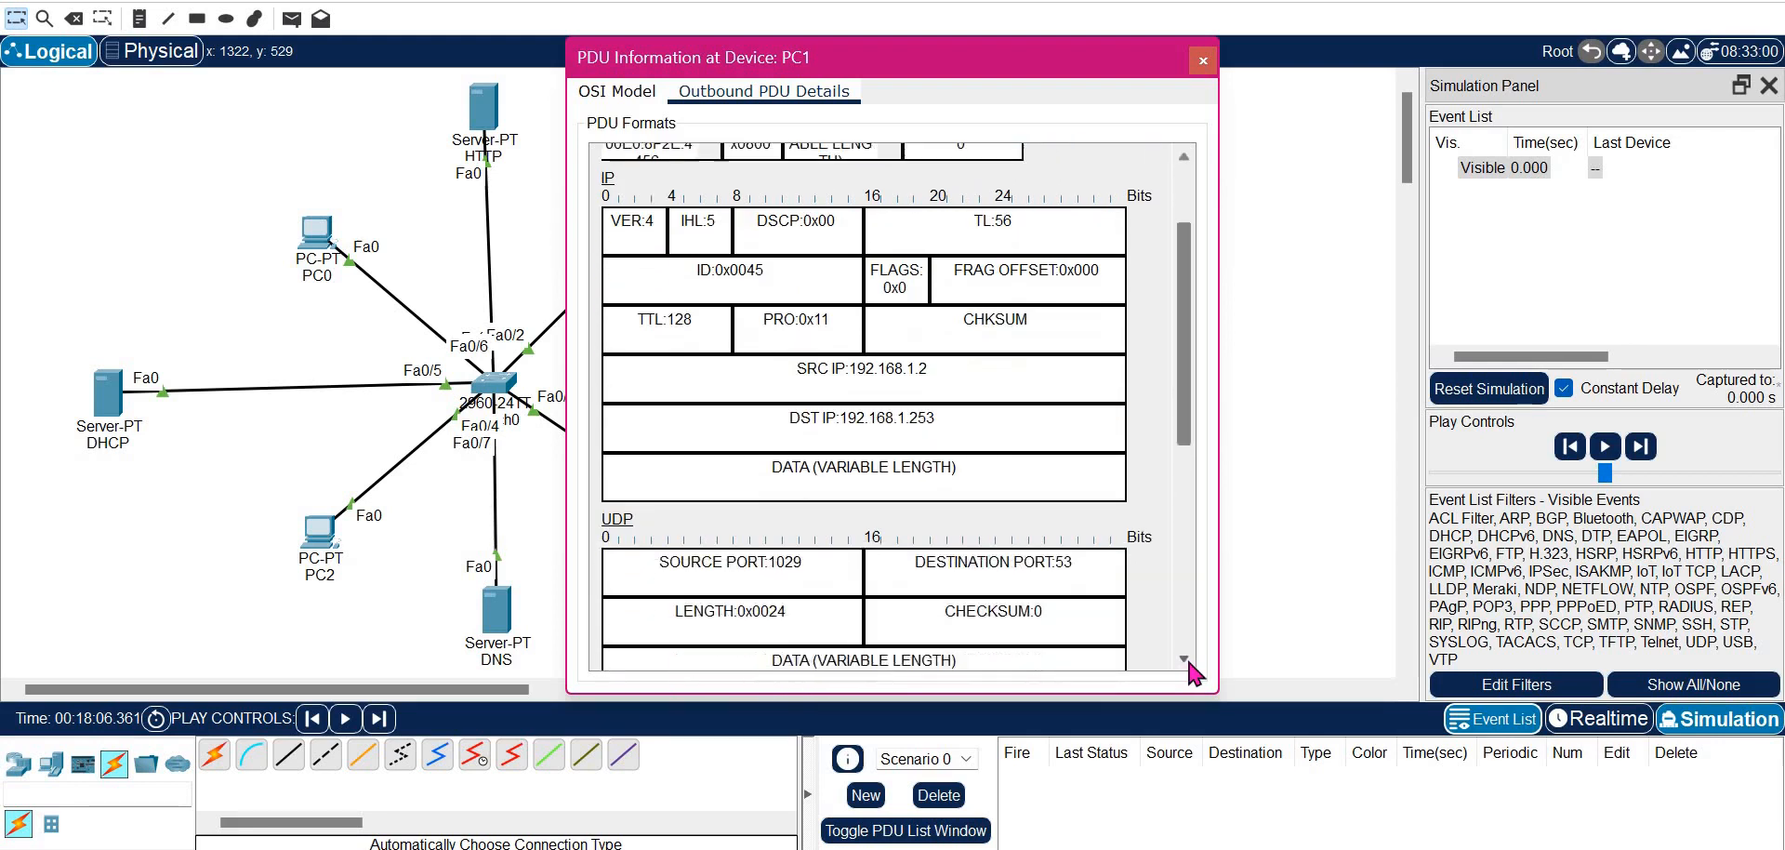
click(1188, 661)
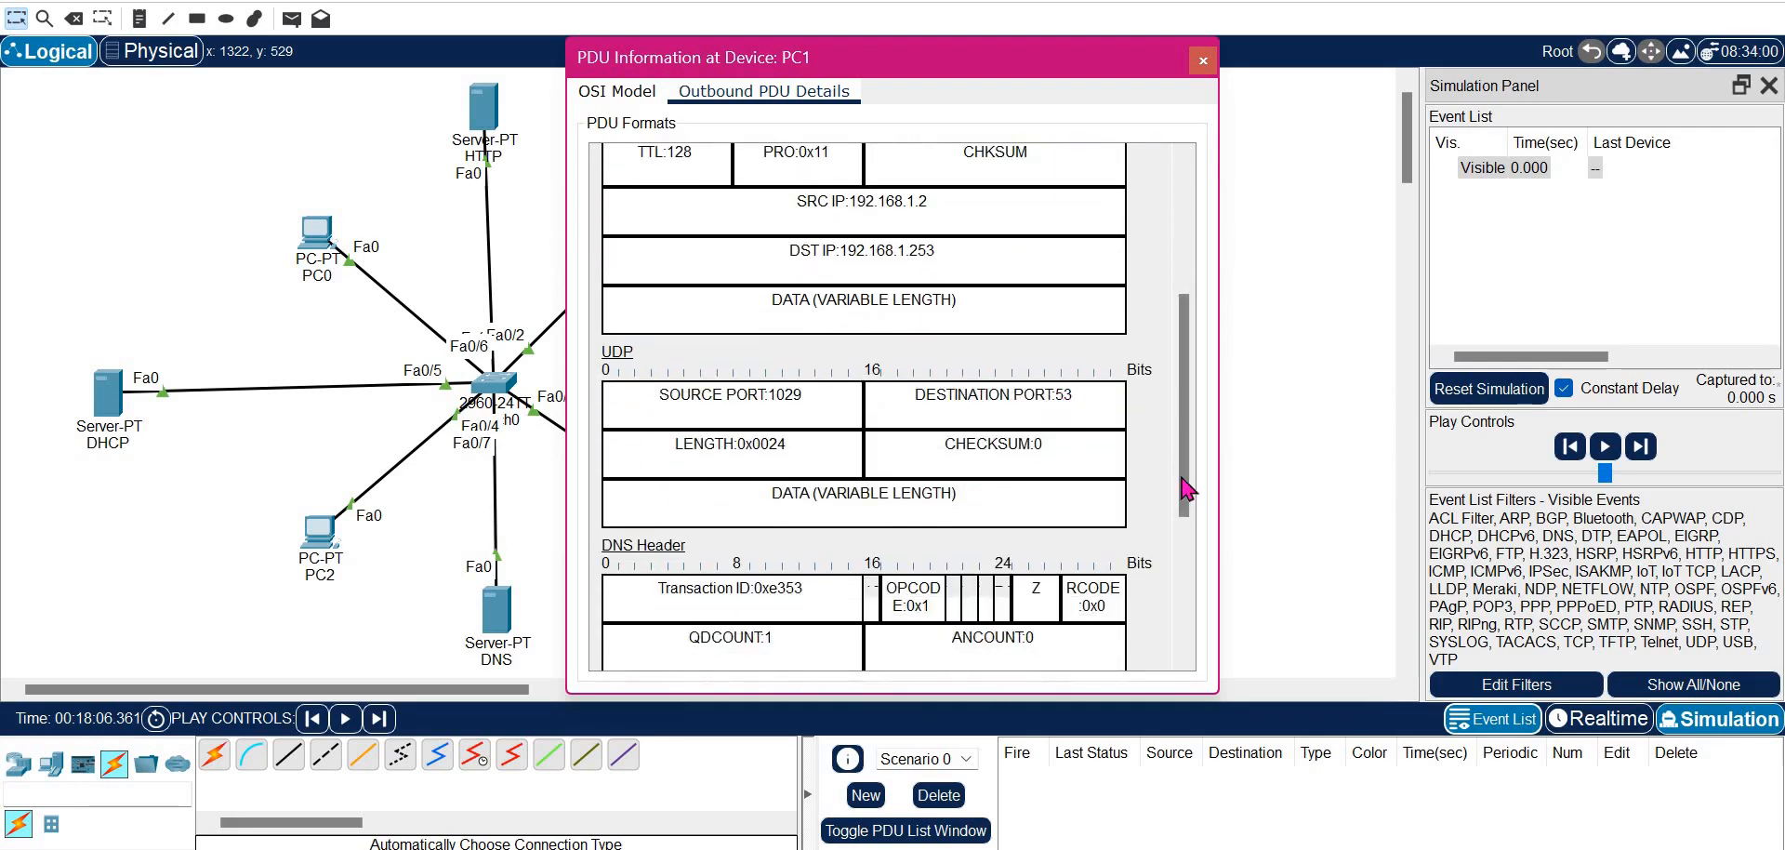
click(1186, 658)
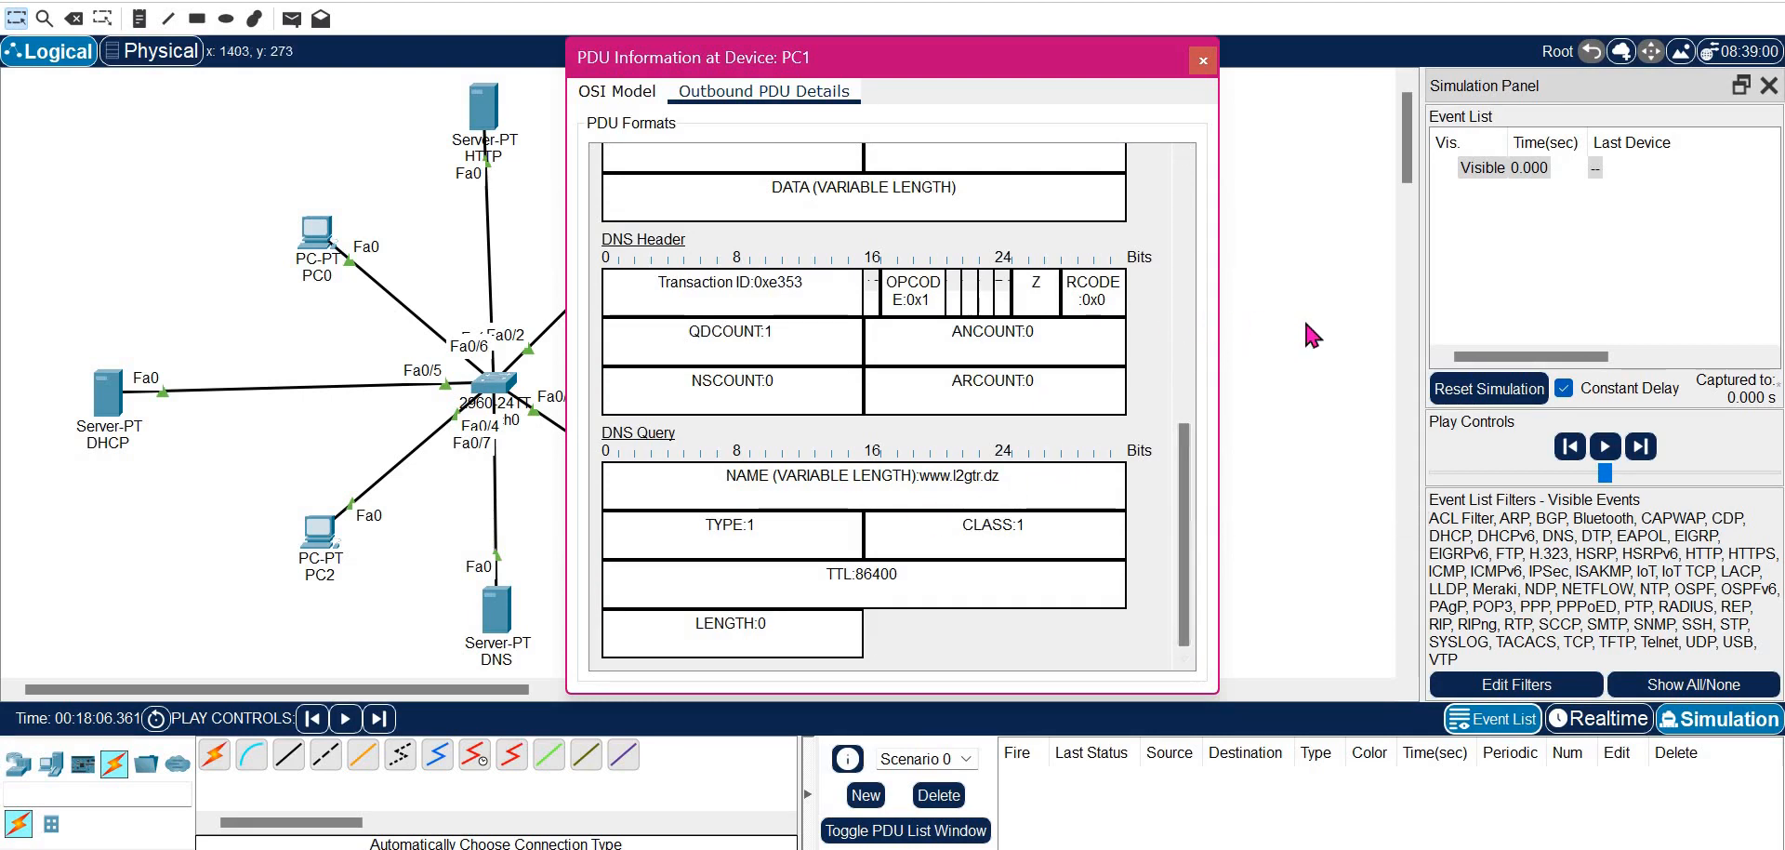
click(1318, 204)
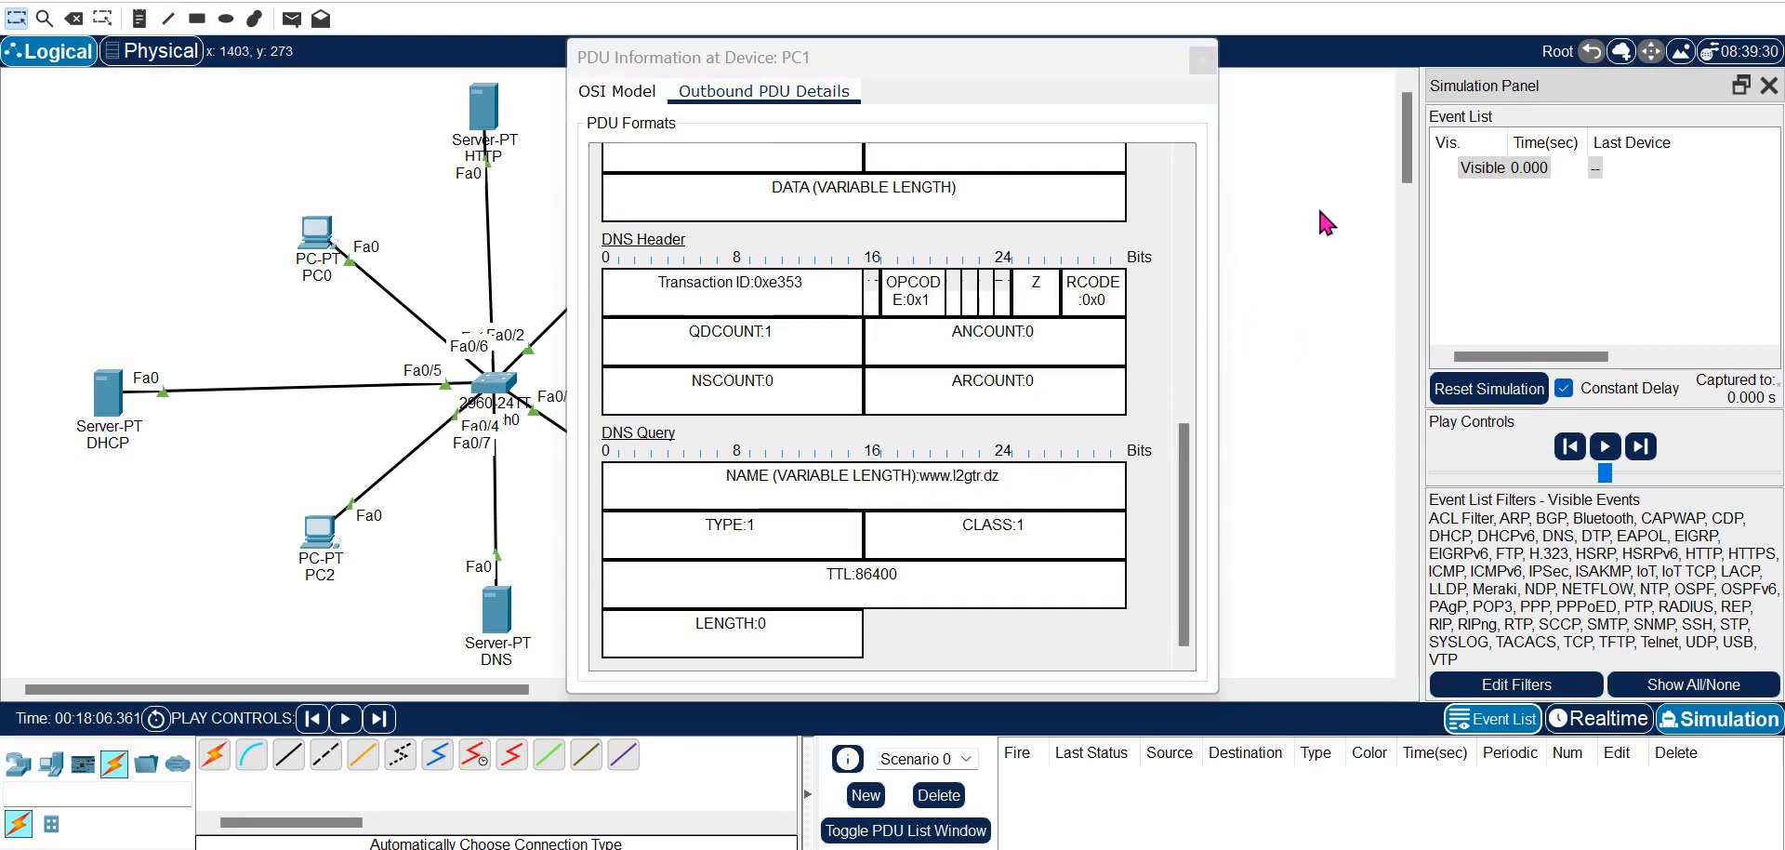
click(1206, 74)
Advance the simulation until the packet reaches the DNS server, examine its outbound PDU details including the DNS answer, and close them
click(1641, 447)
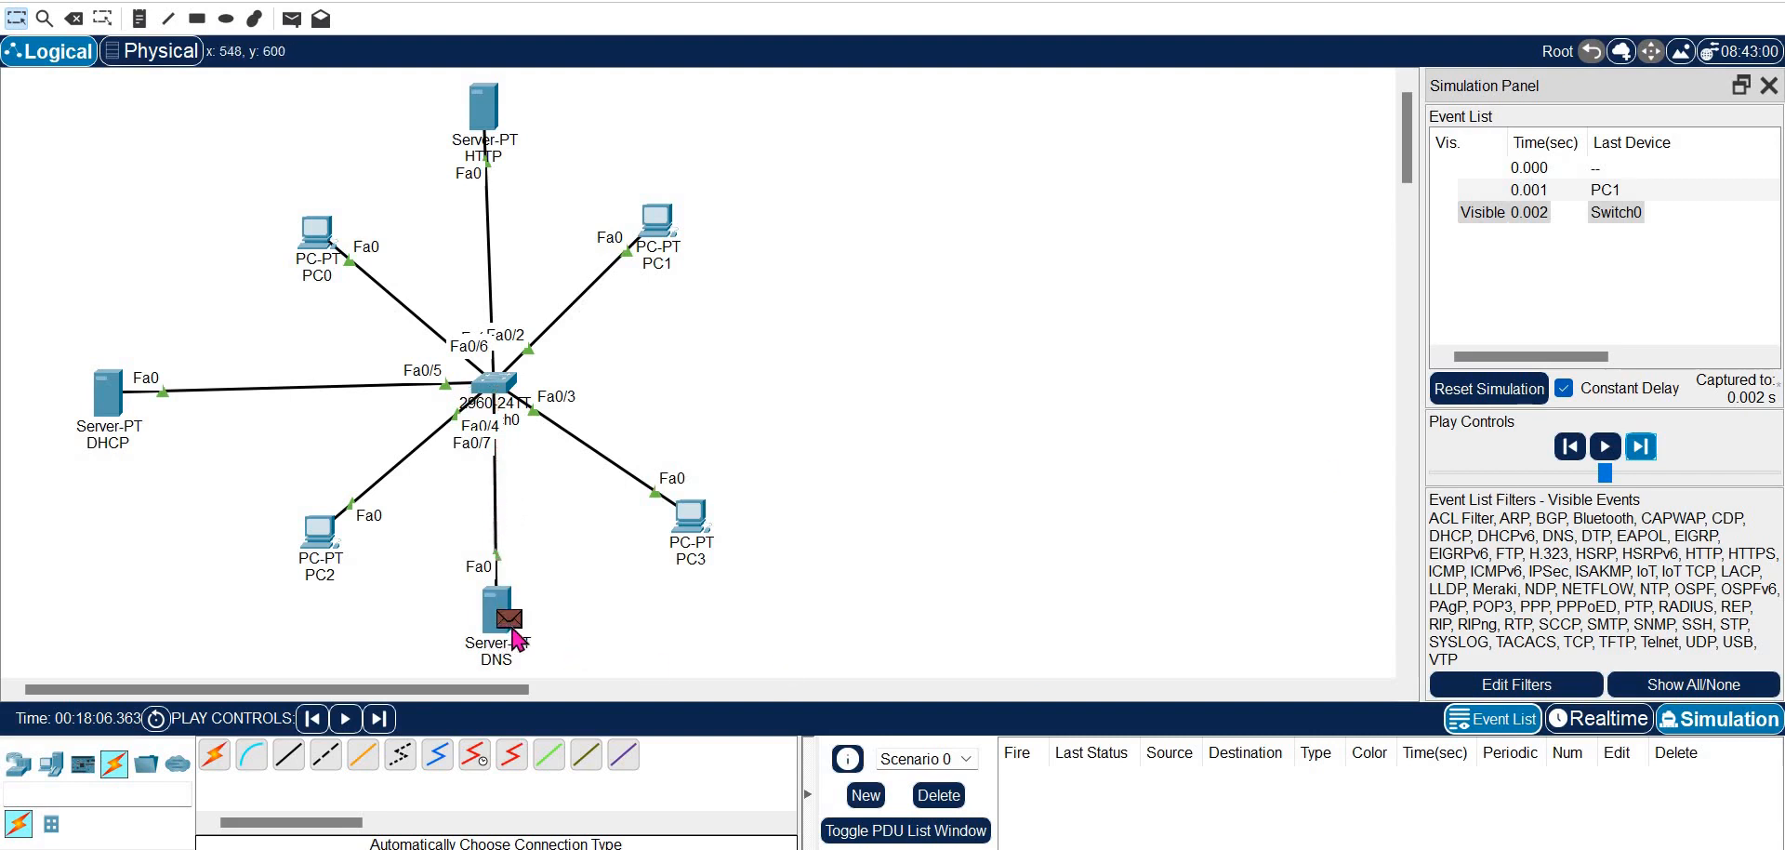
click(502, 614)
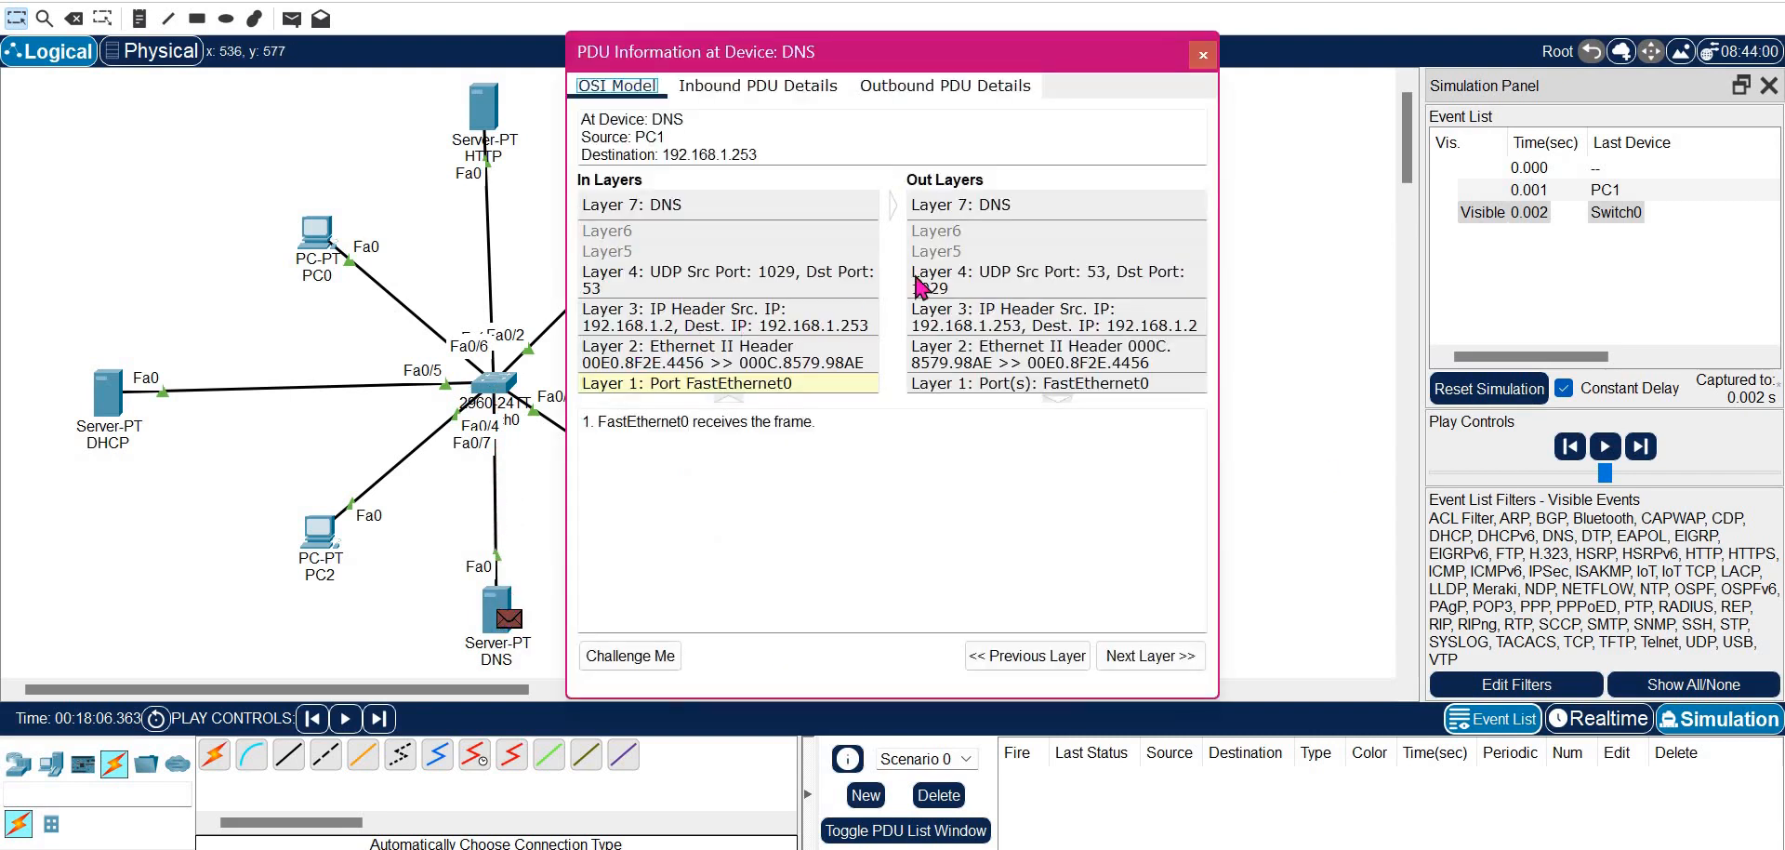
click(896, 86)
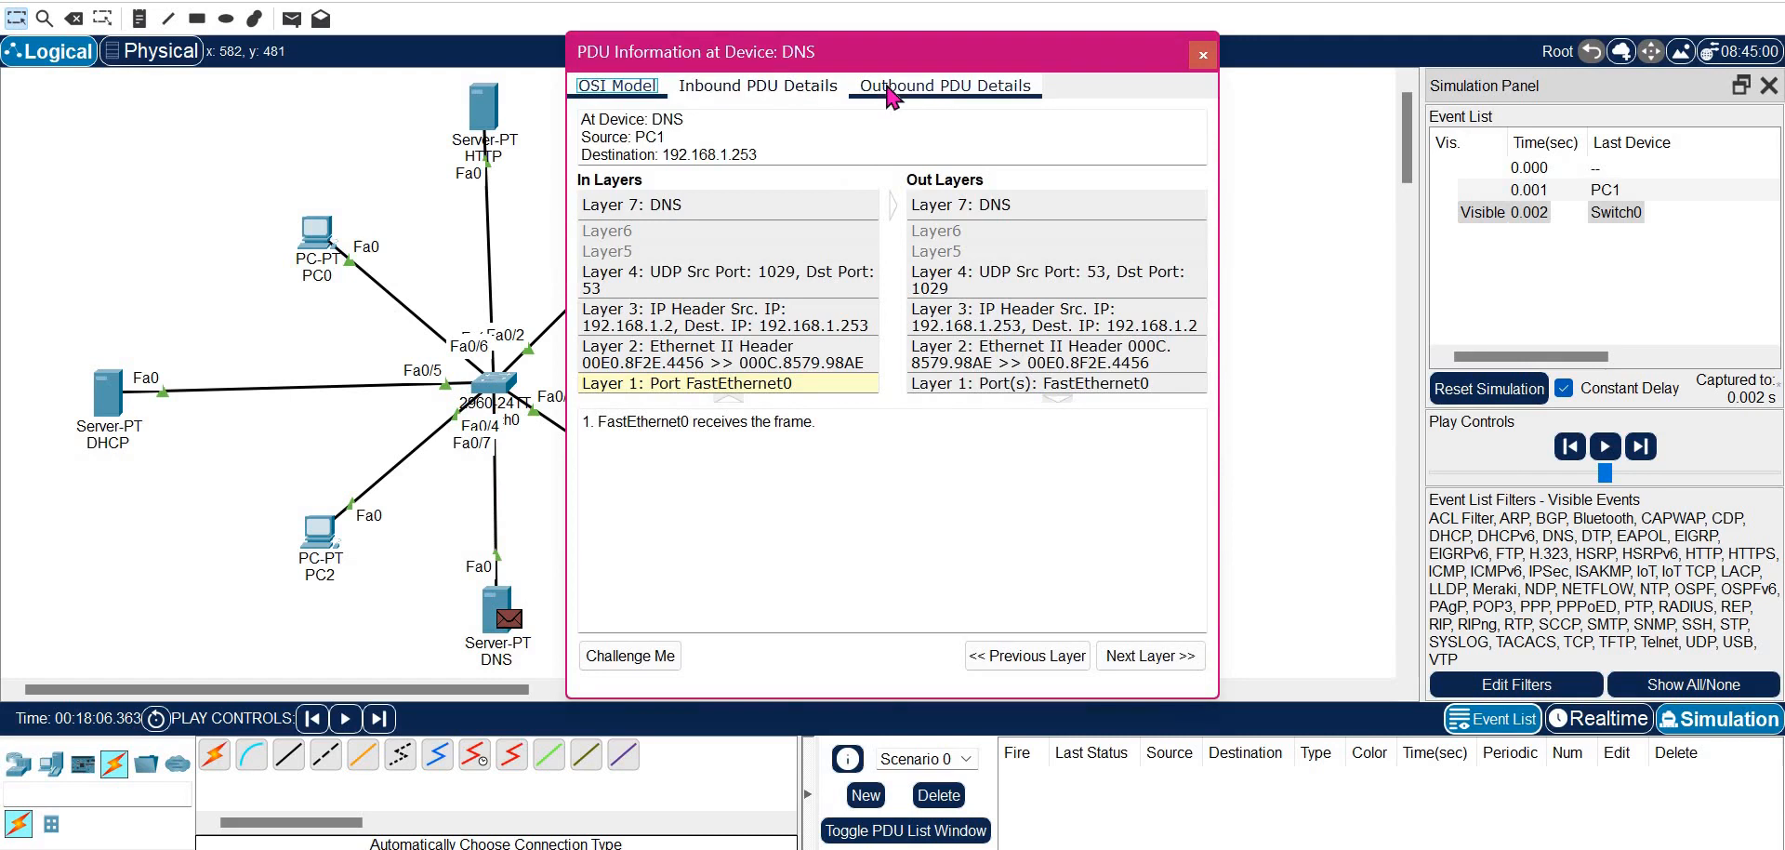
click(1181, 460)
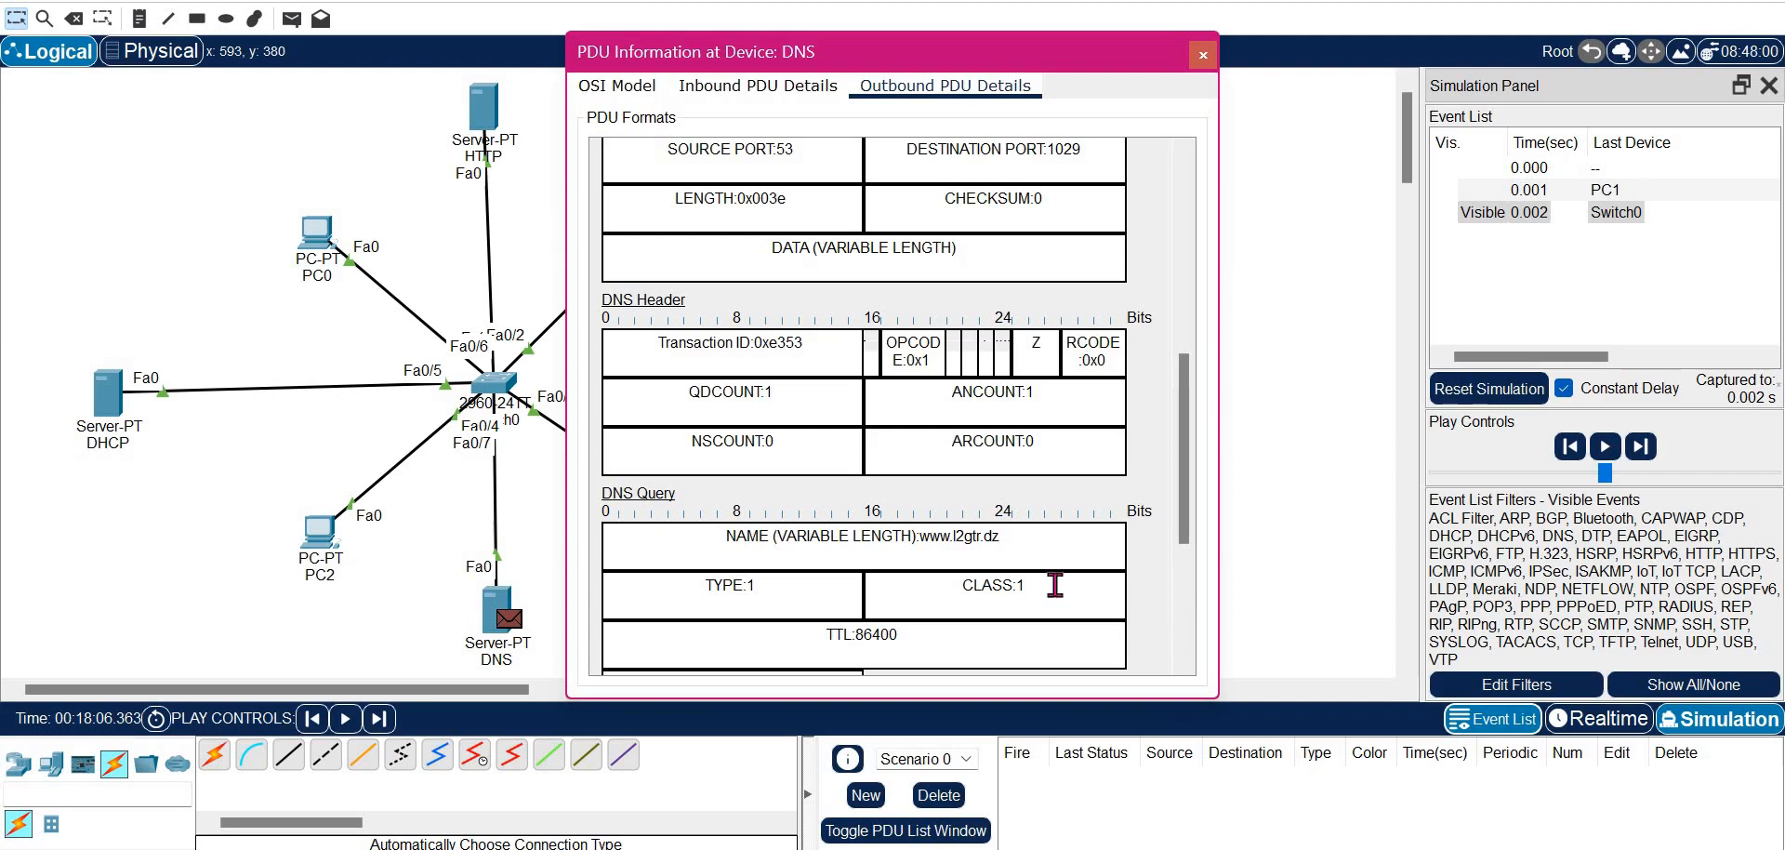
click(1190, 553)
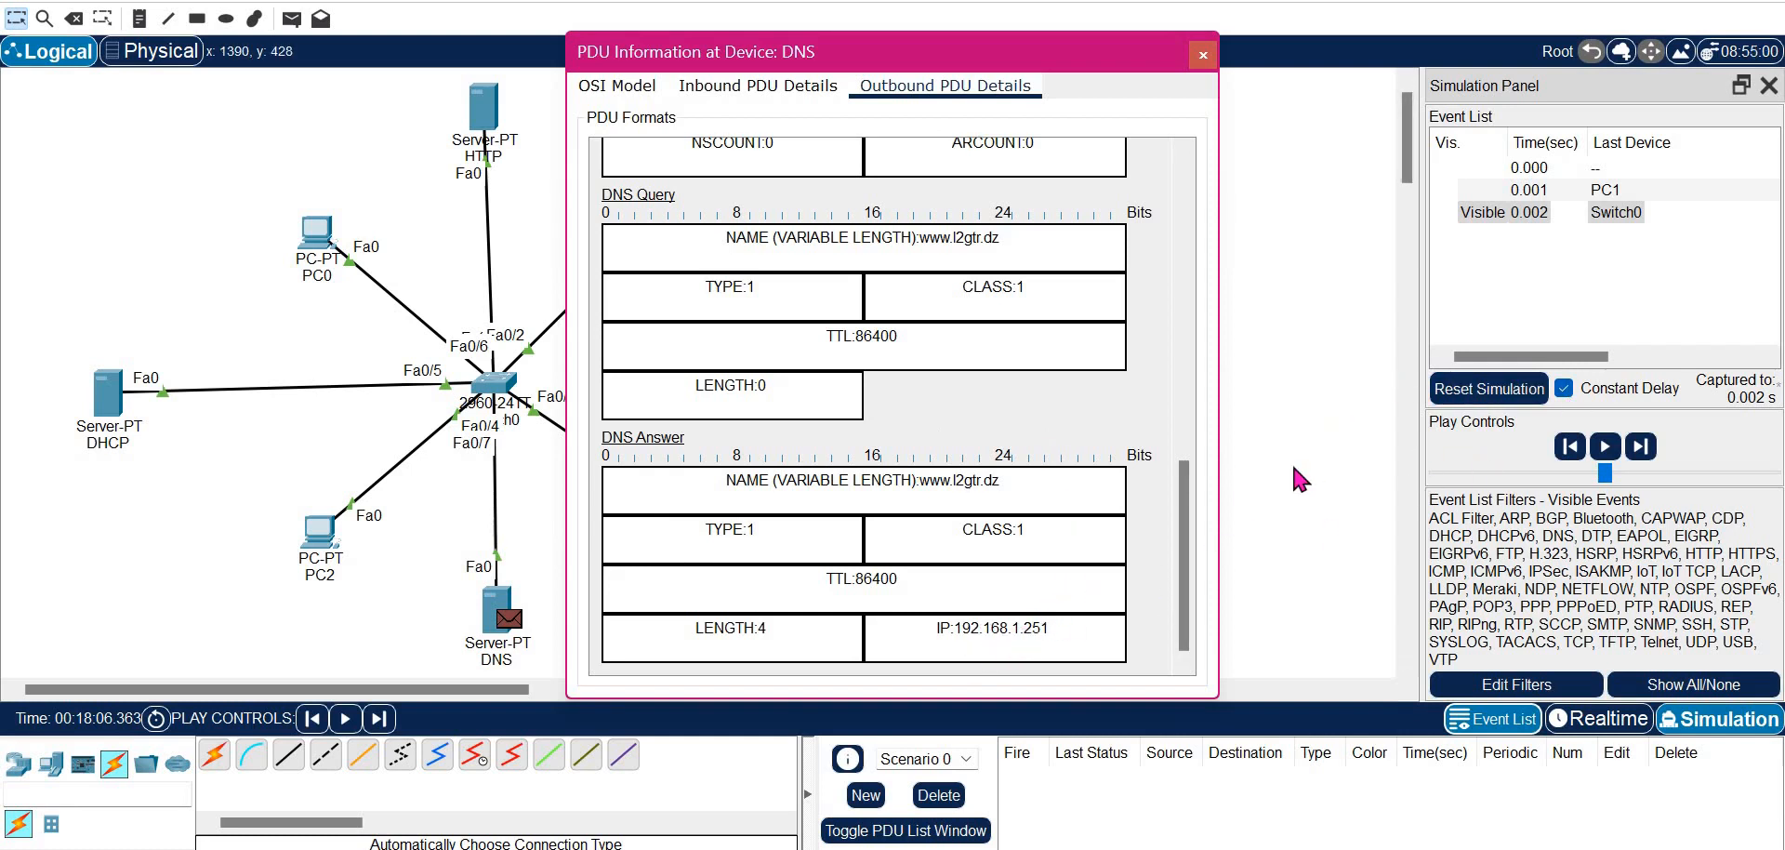
click(1203, 55)
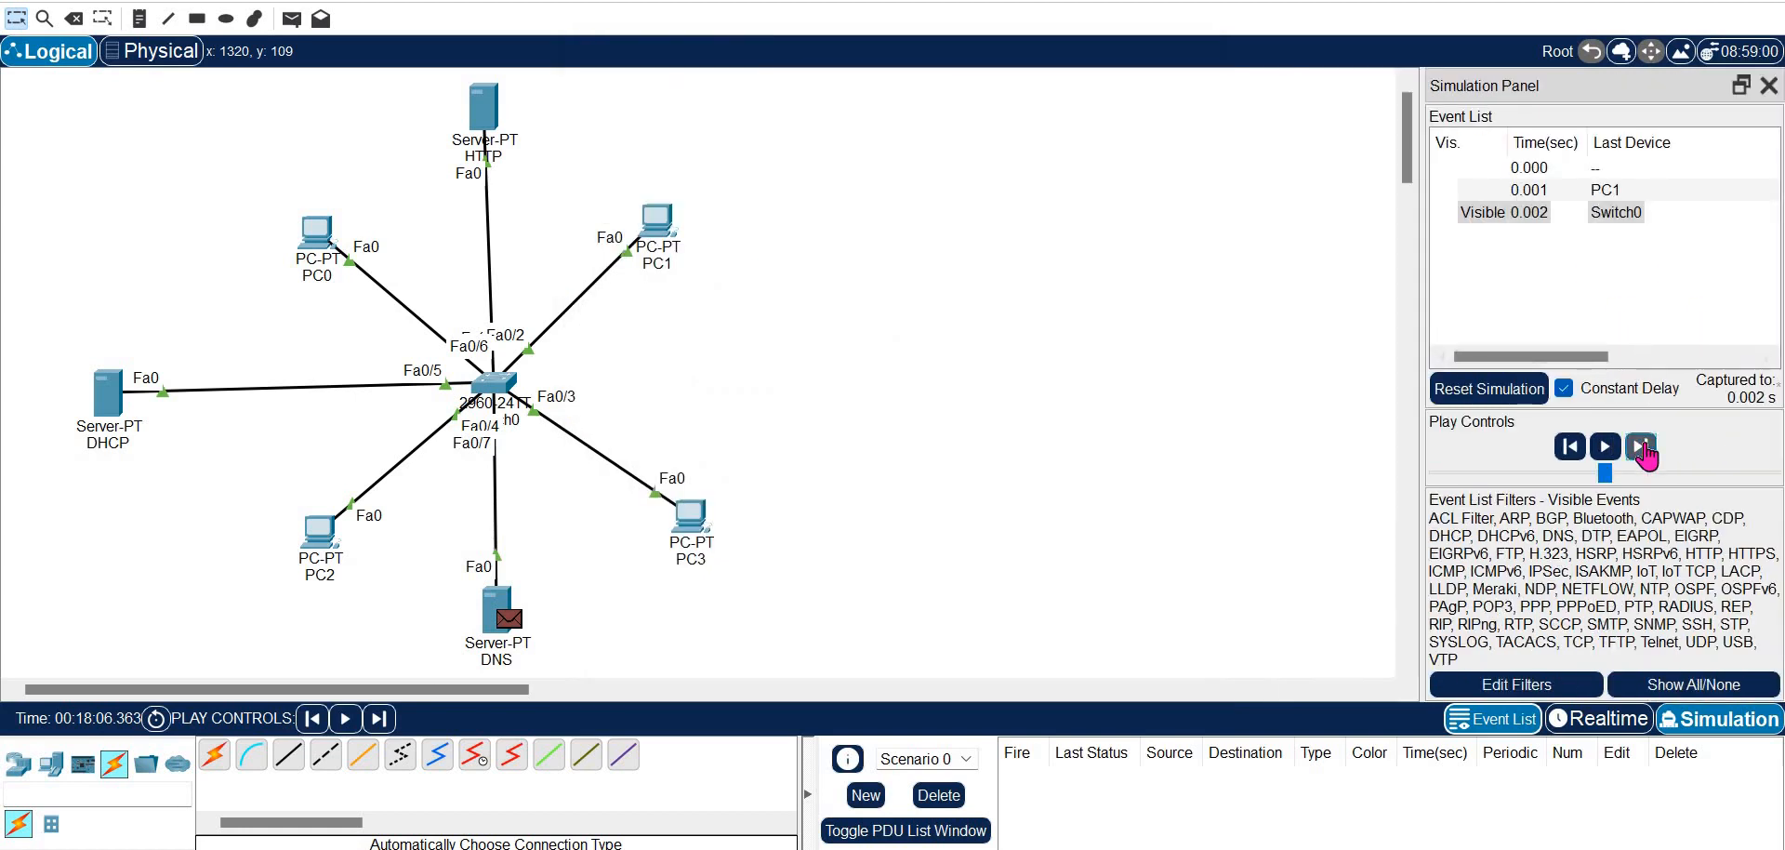
Advance the simulation event by event until the first ping reply from the HTTP server returns to PC1
click(1643, 447)
click(1643, 447)
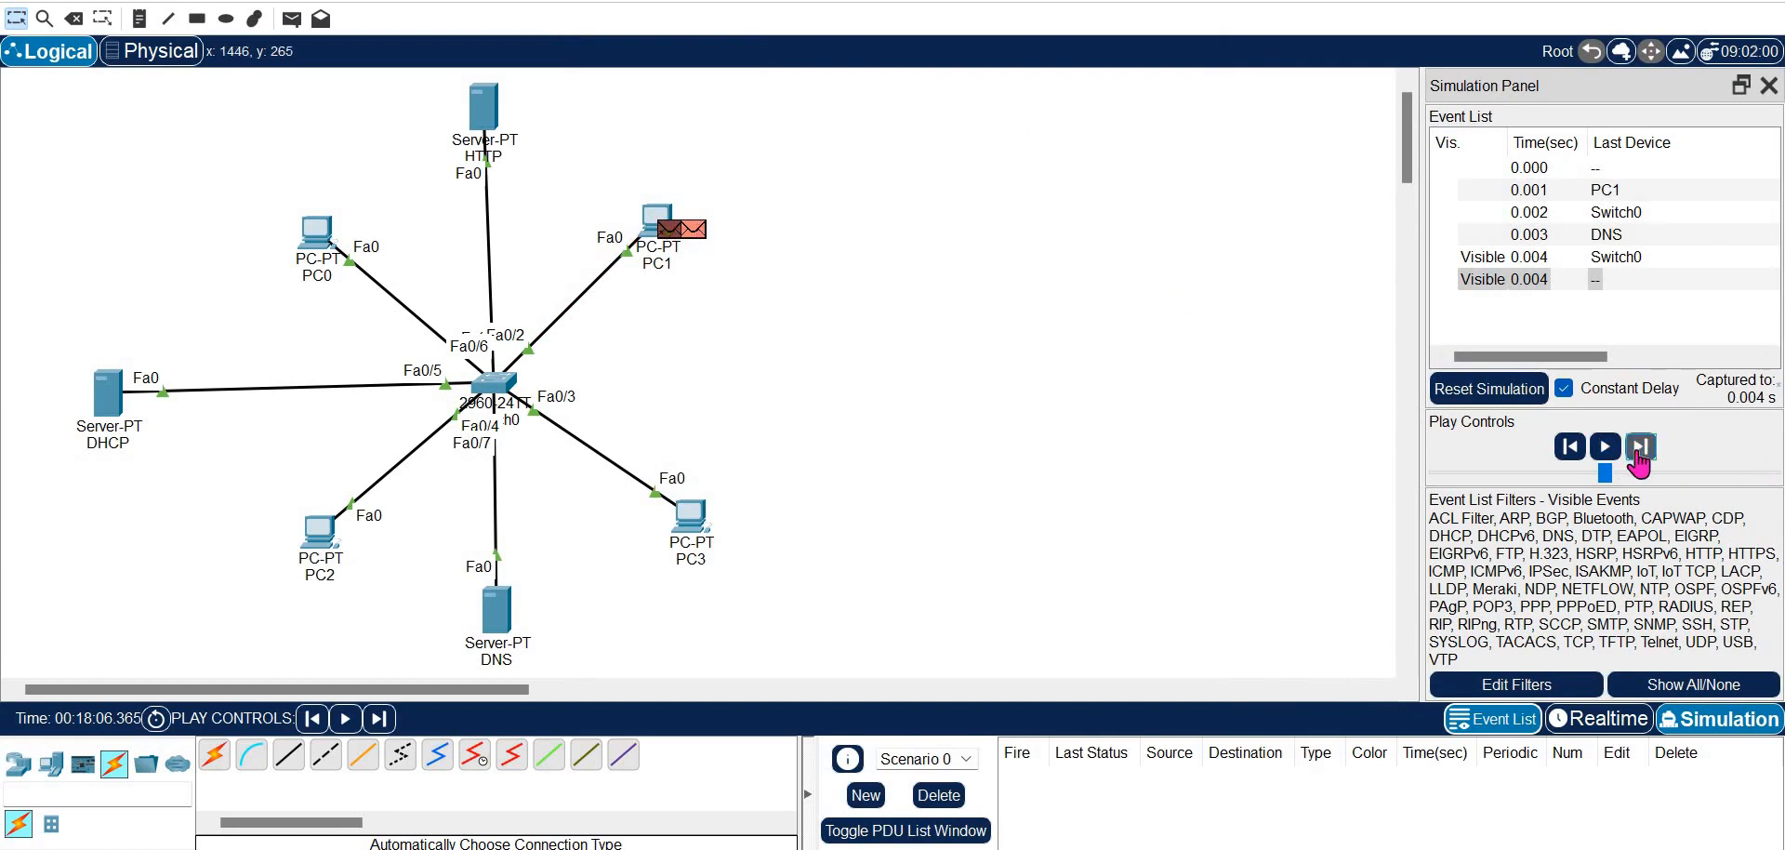
click(1636, 454)
click(1636, 454)
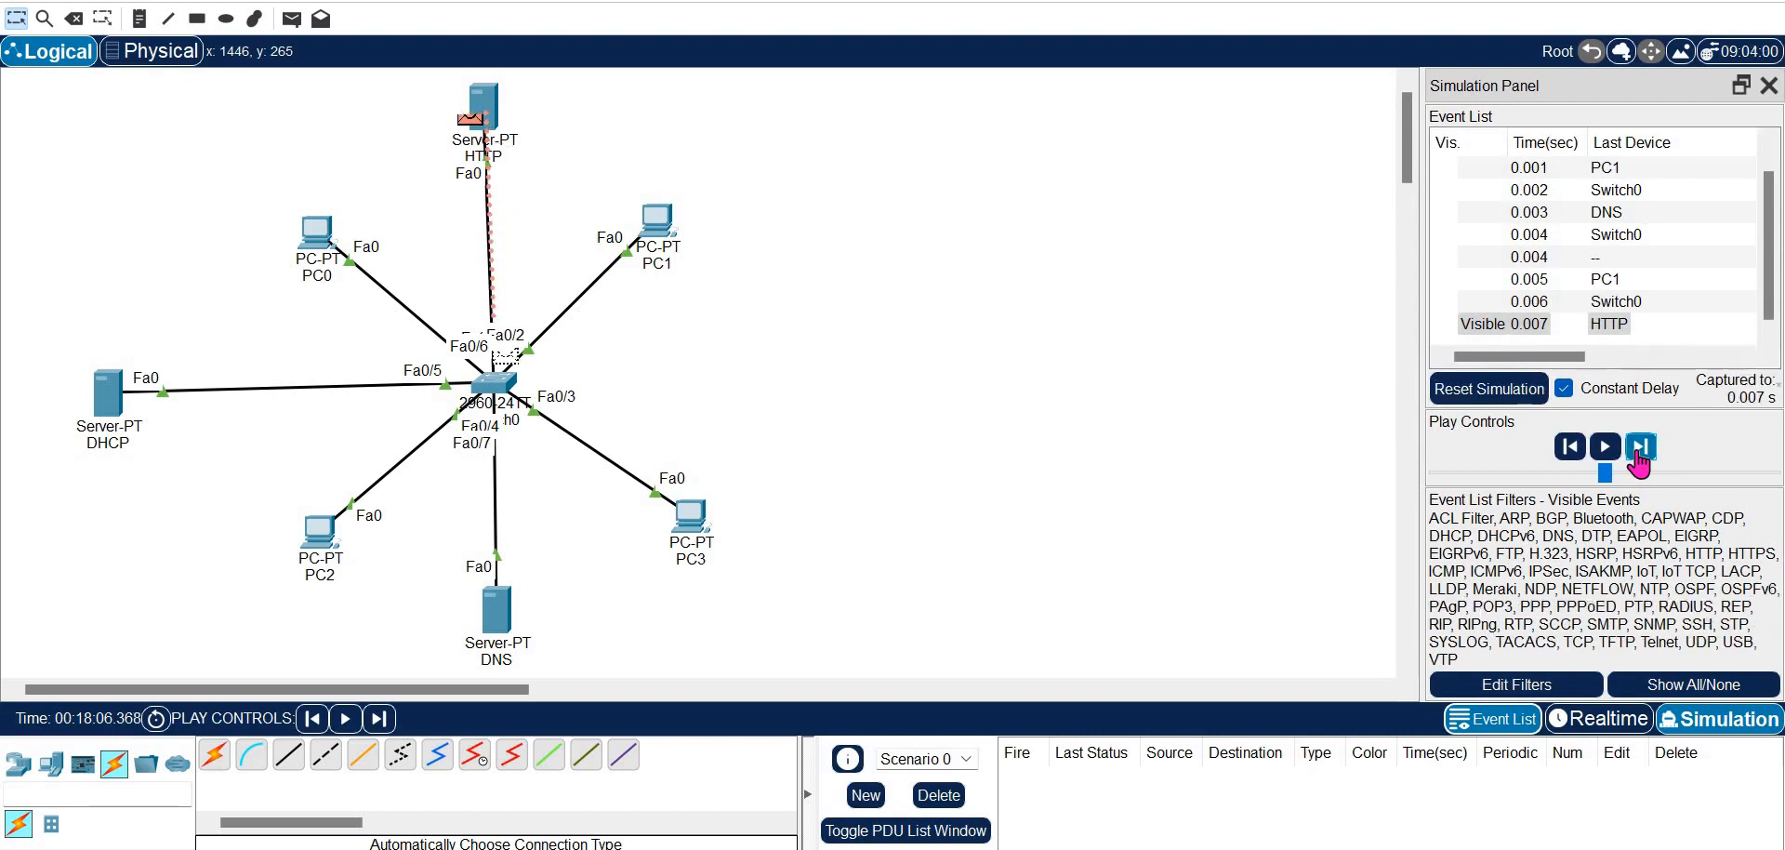
click(1638, 453)
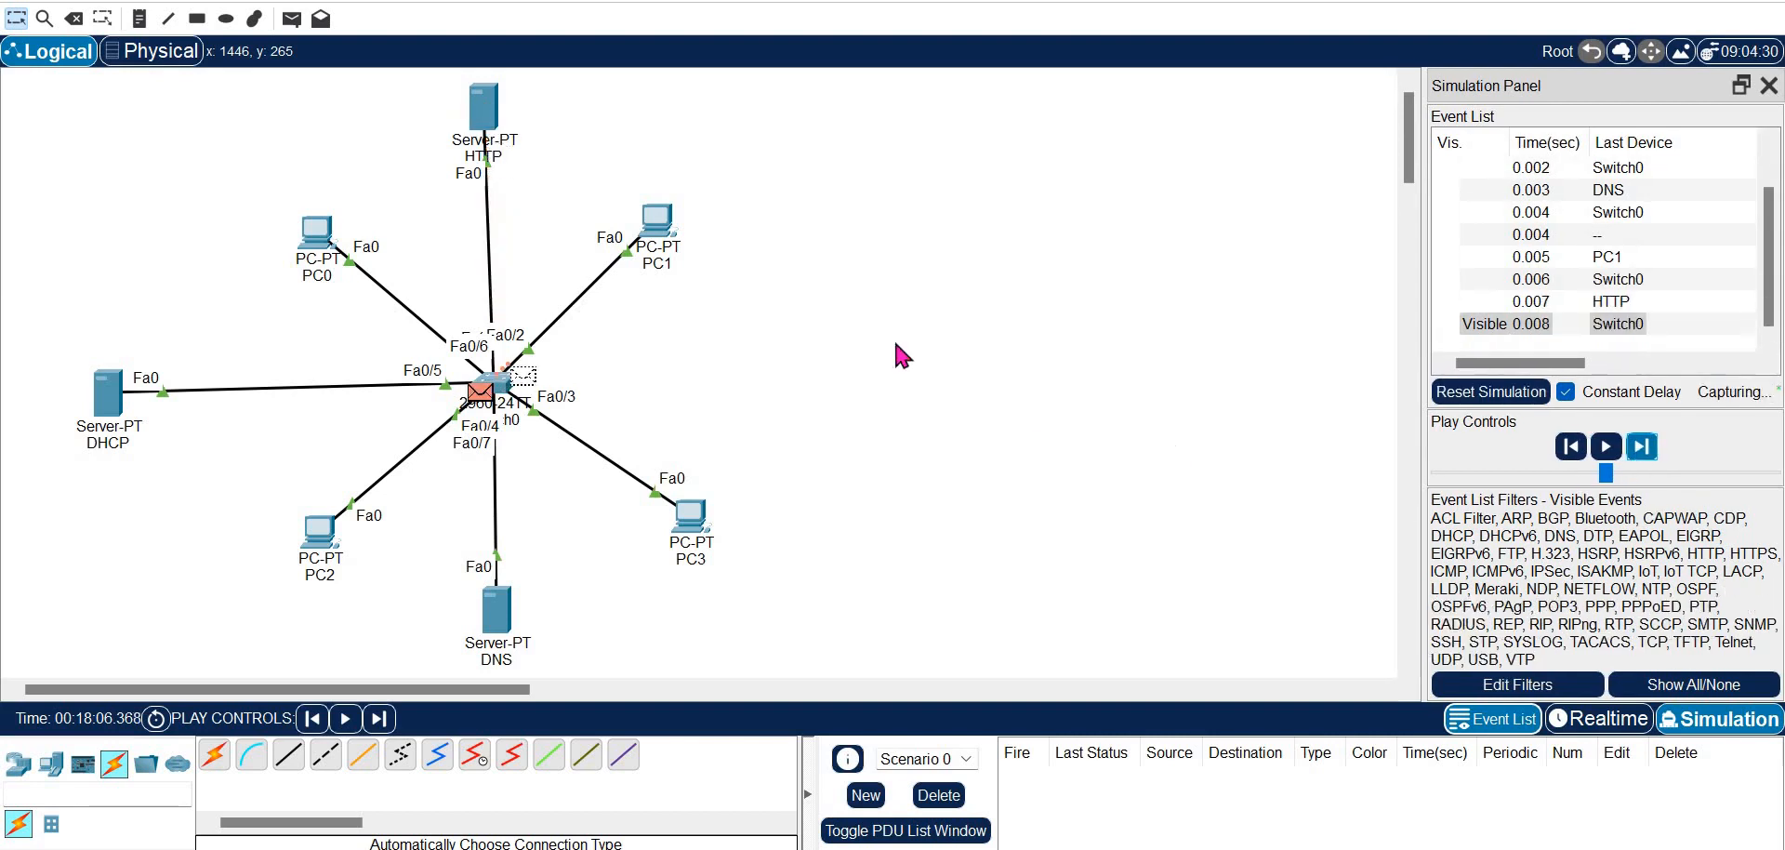
Check the ping output in PC1's command prompt, review PC1's IP configuration, and return to the topology
click(657, 223)
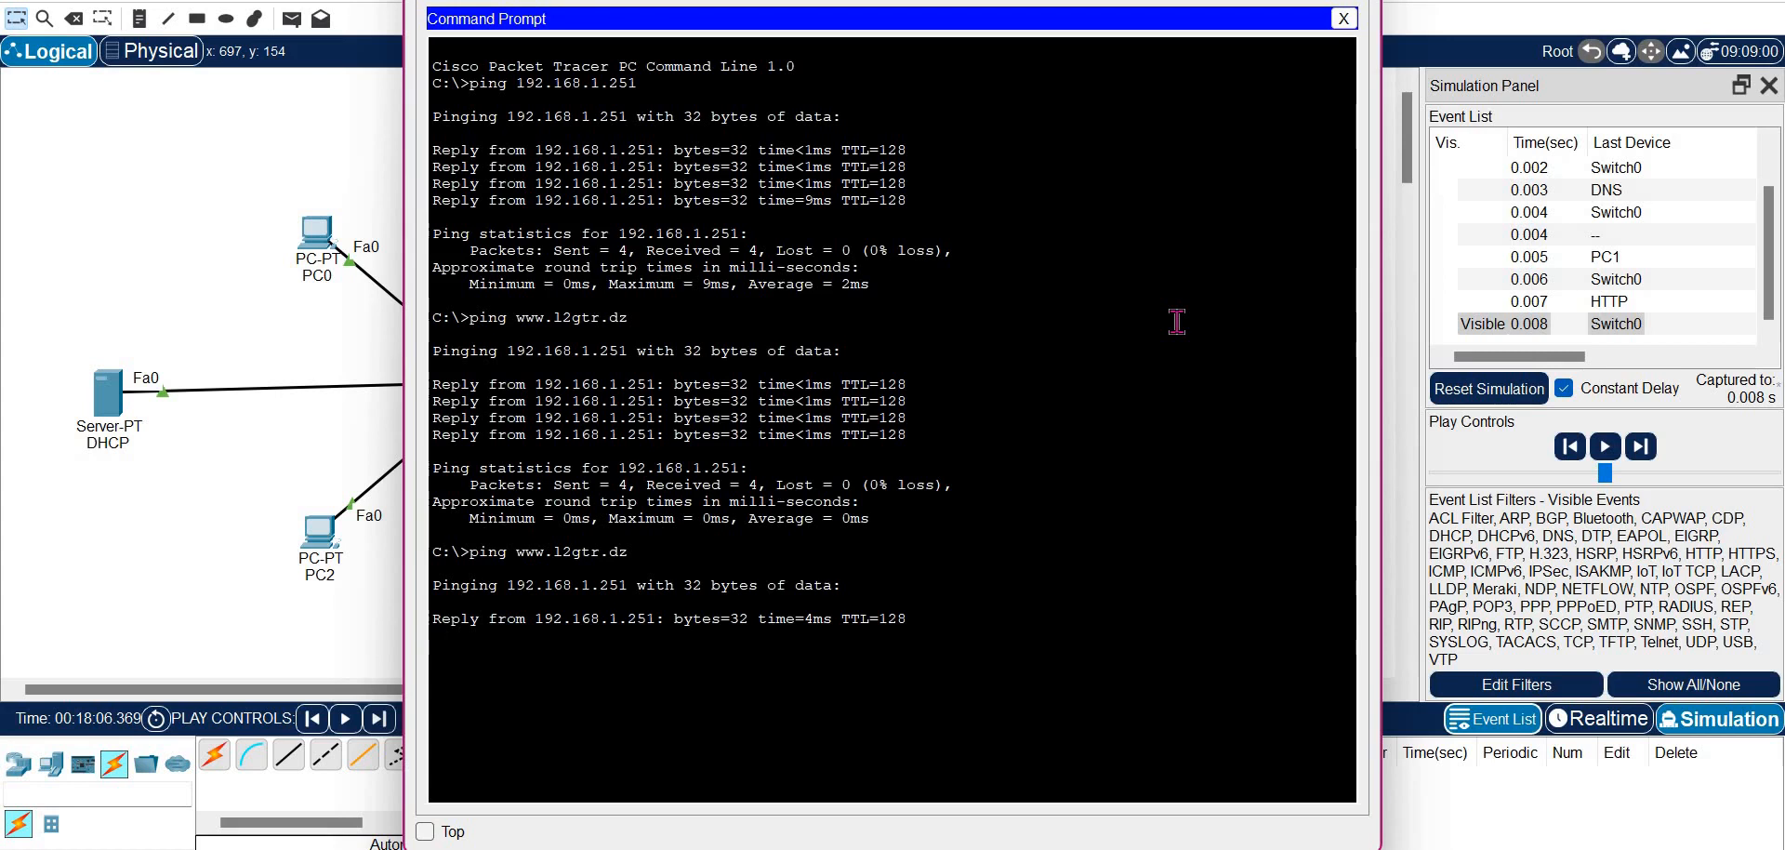
click(1344, 20)
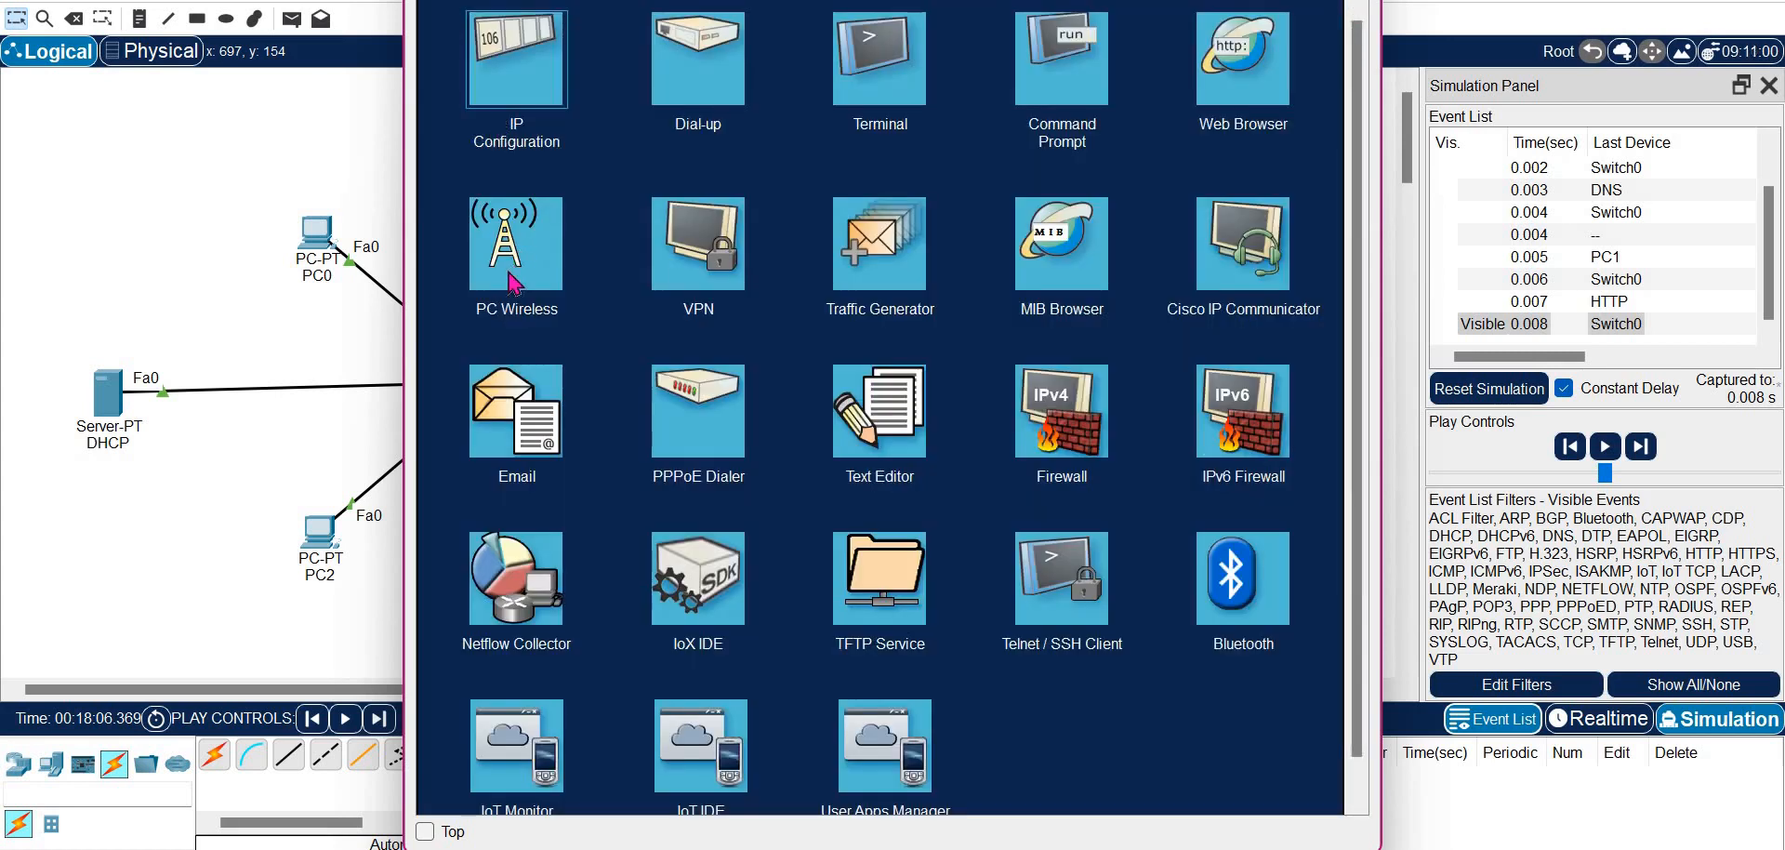
click(500, 240)
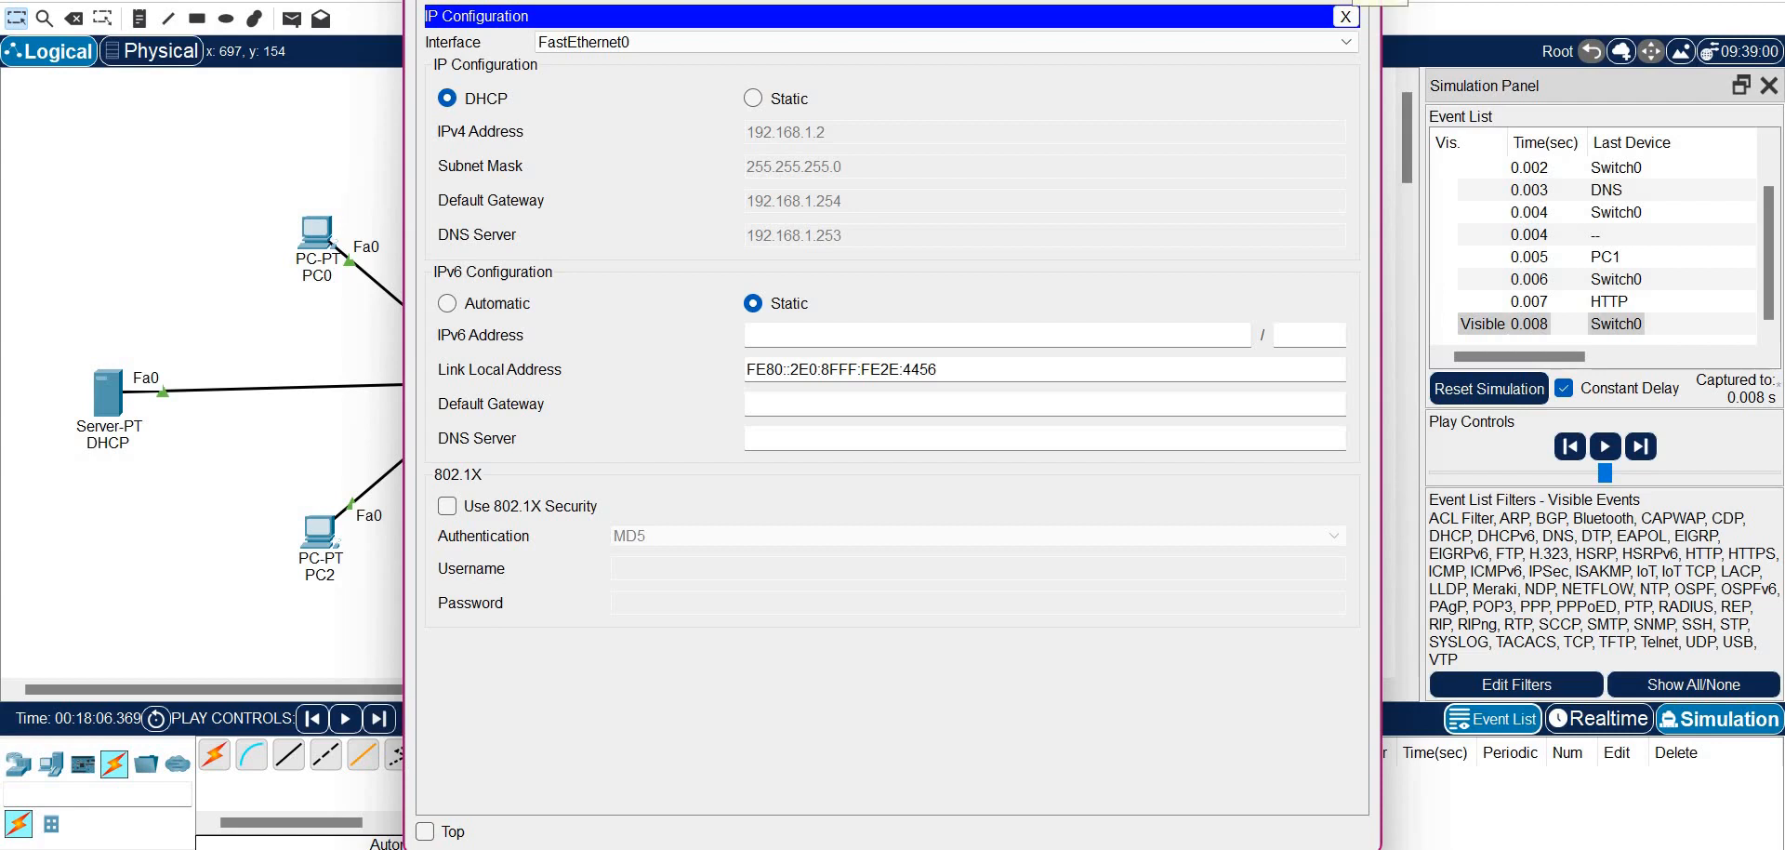
click(1436, 581)
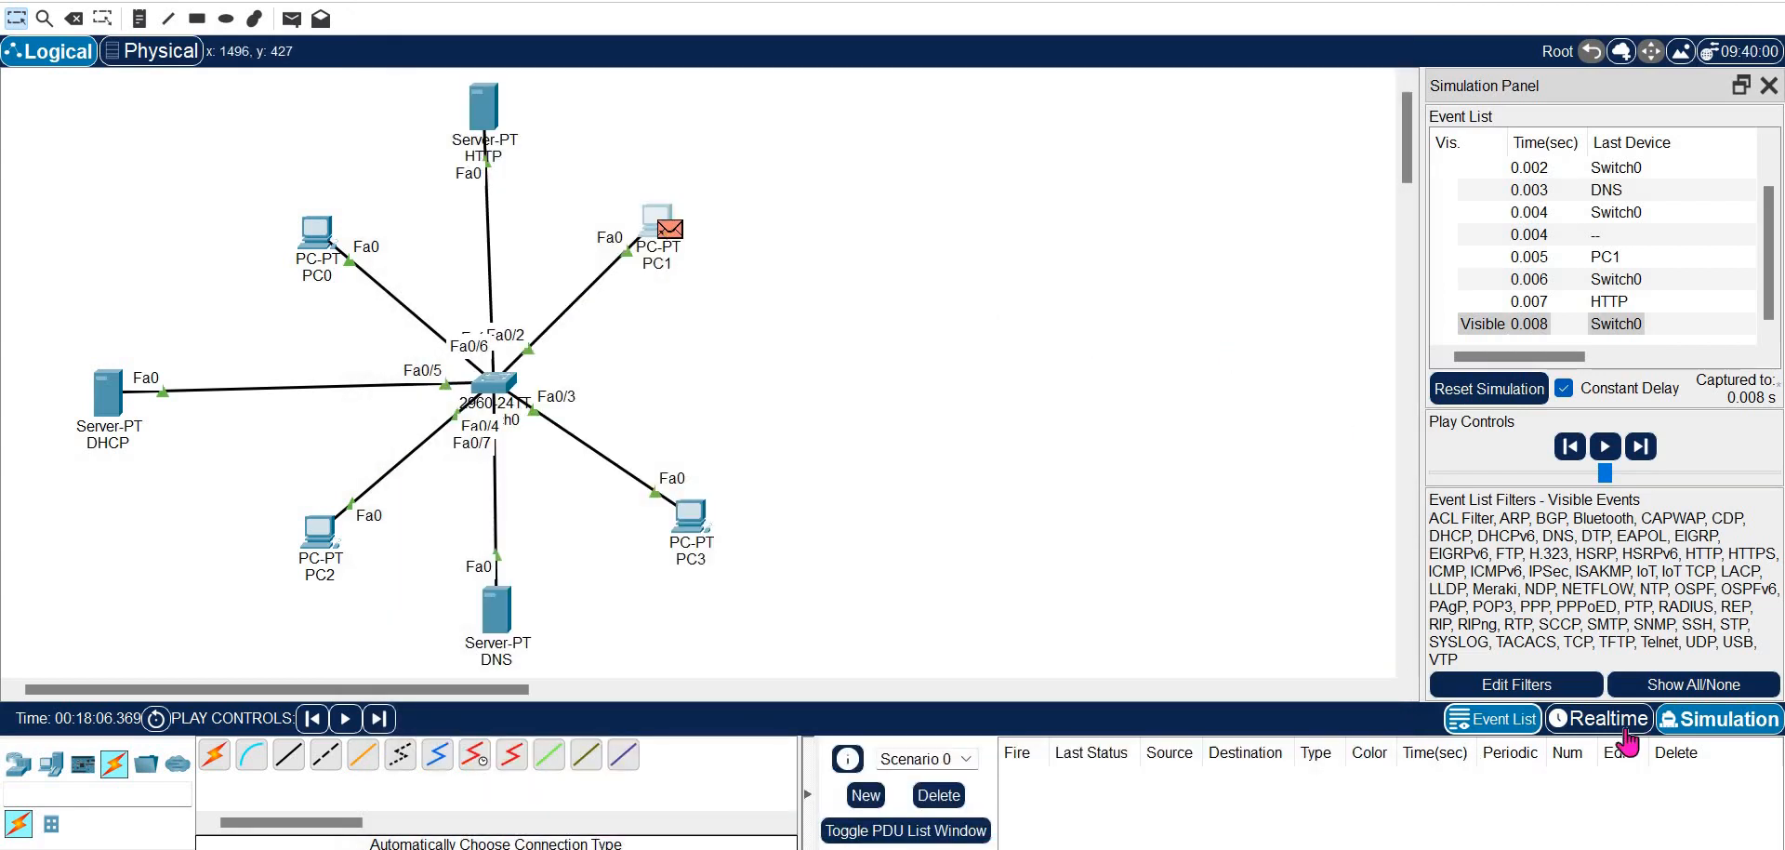
Return to Realtime mode, place a Server-PT in the empty area east of the network, and rename it FTP
click(1611, 719)
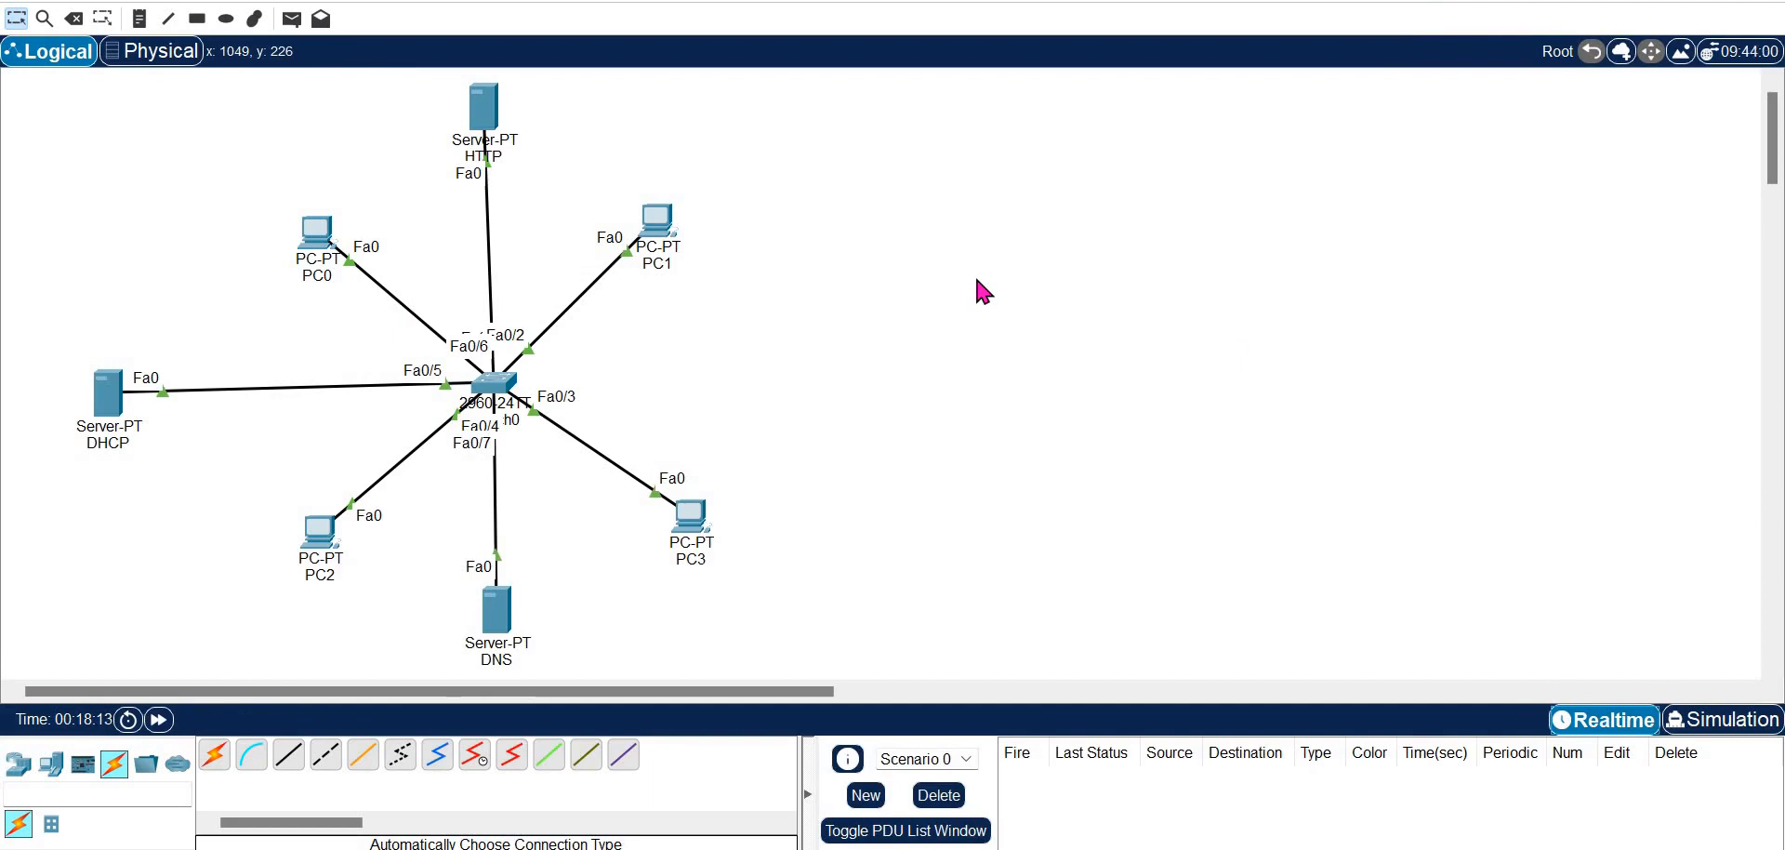
click(50, 767)
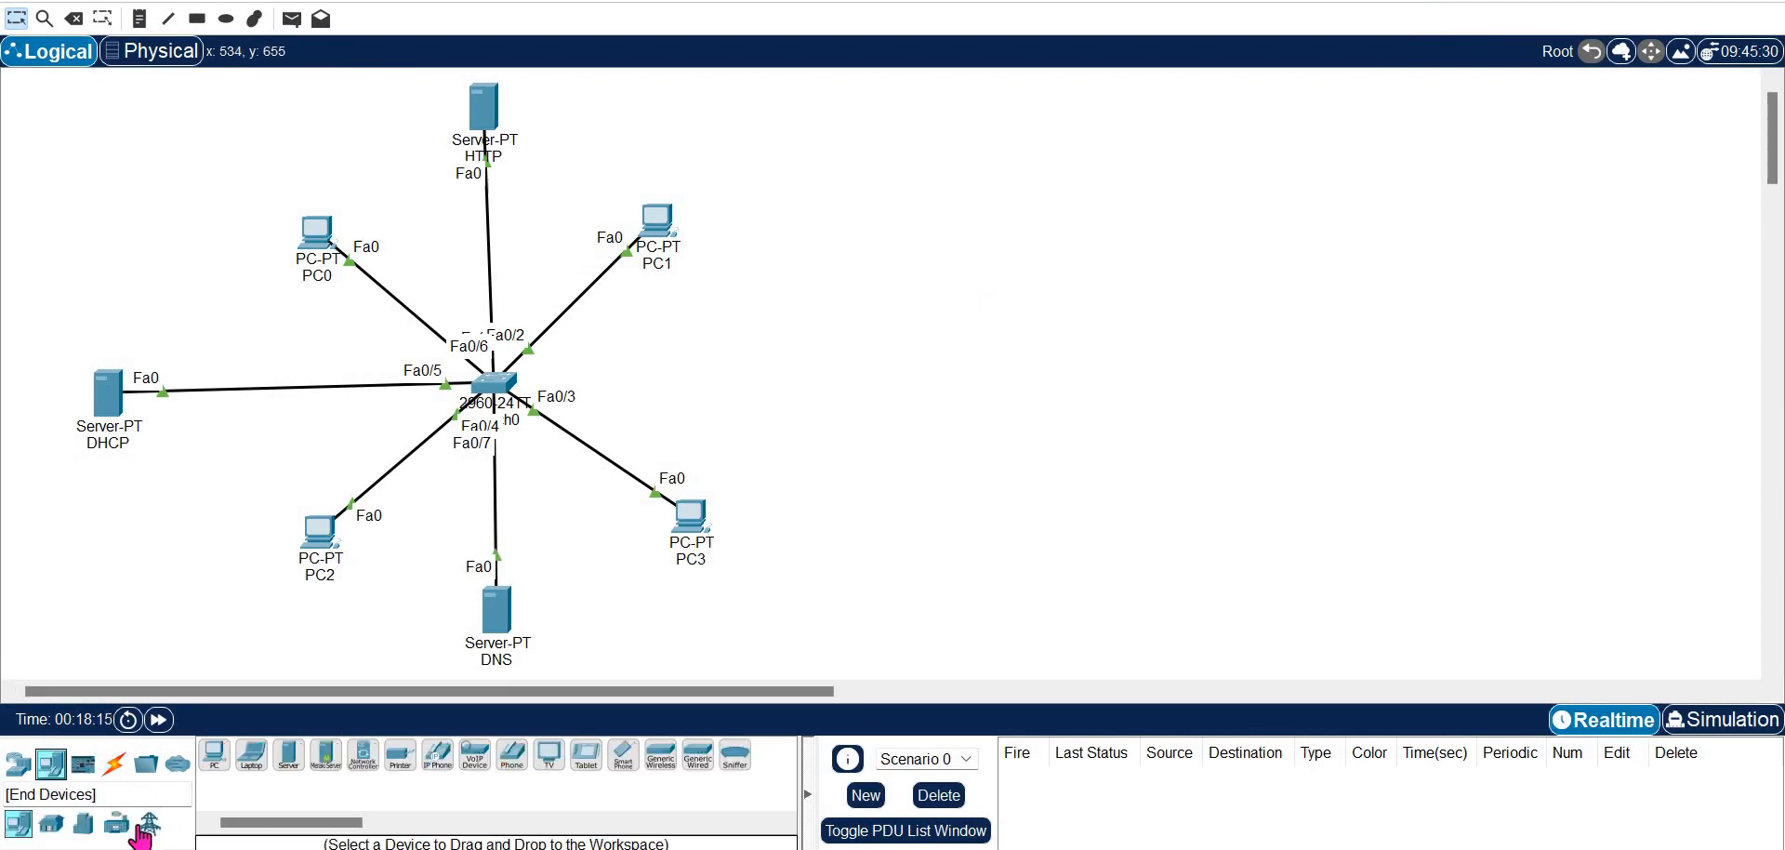
click(294, 762)
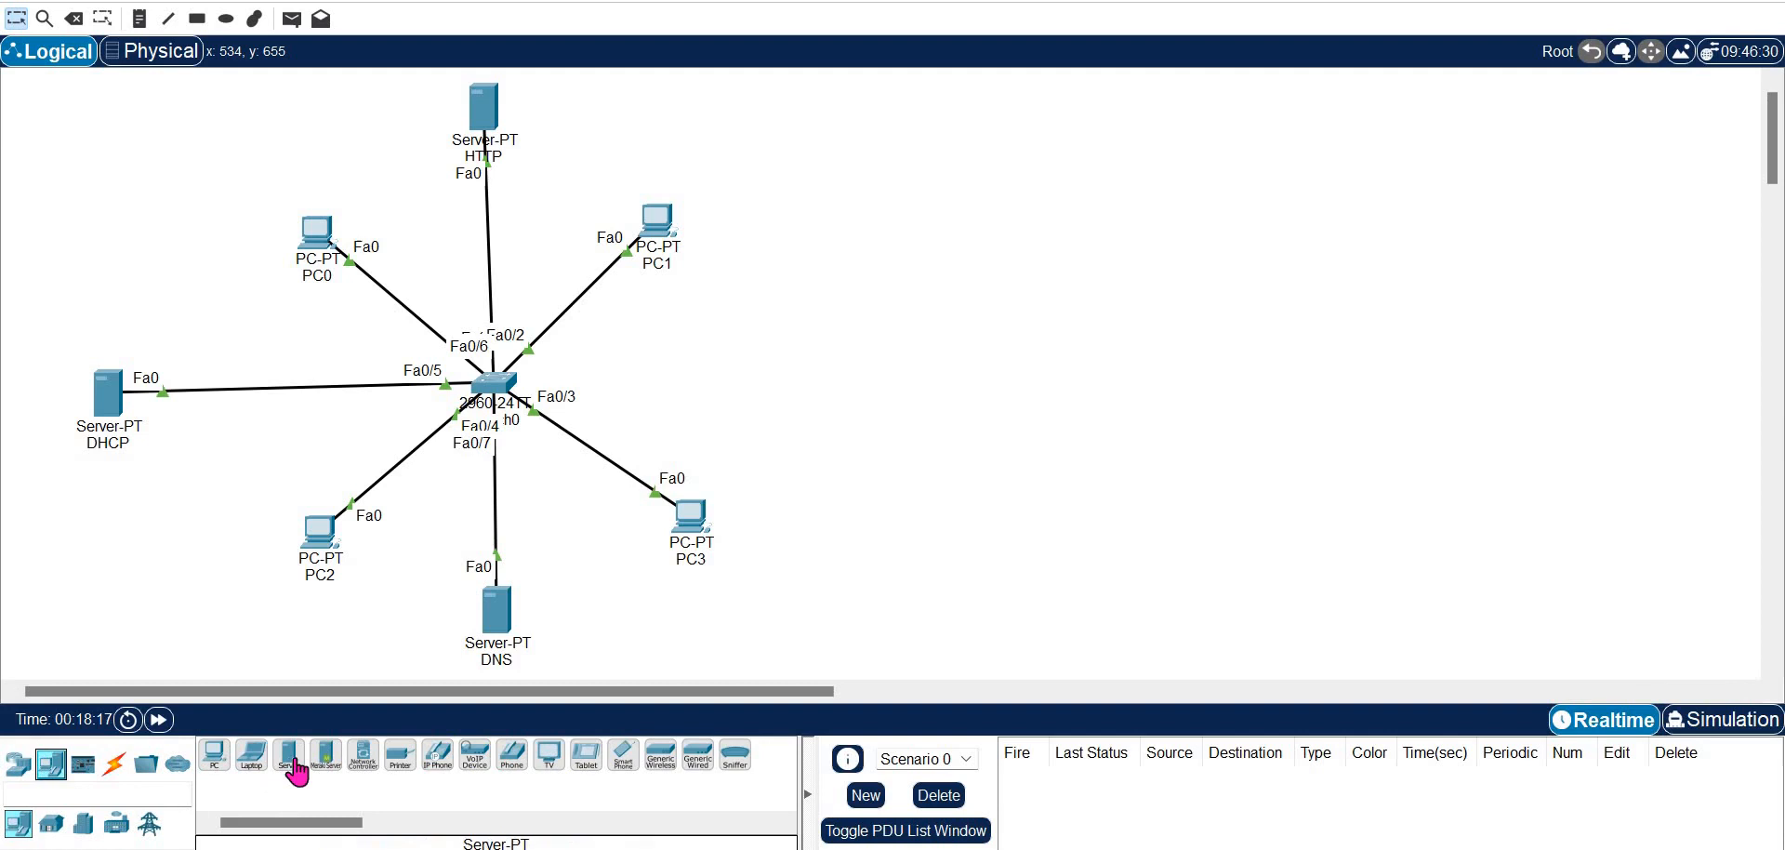
click(1011, 366)
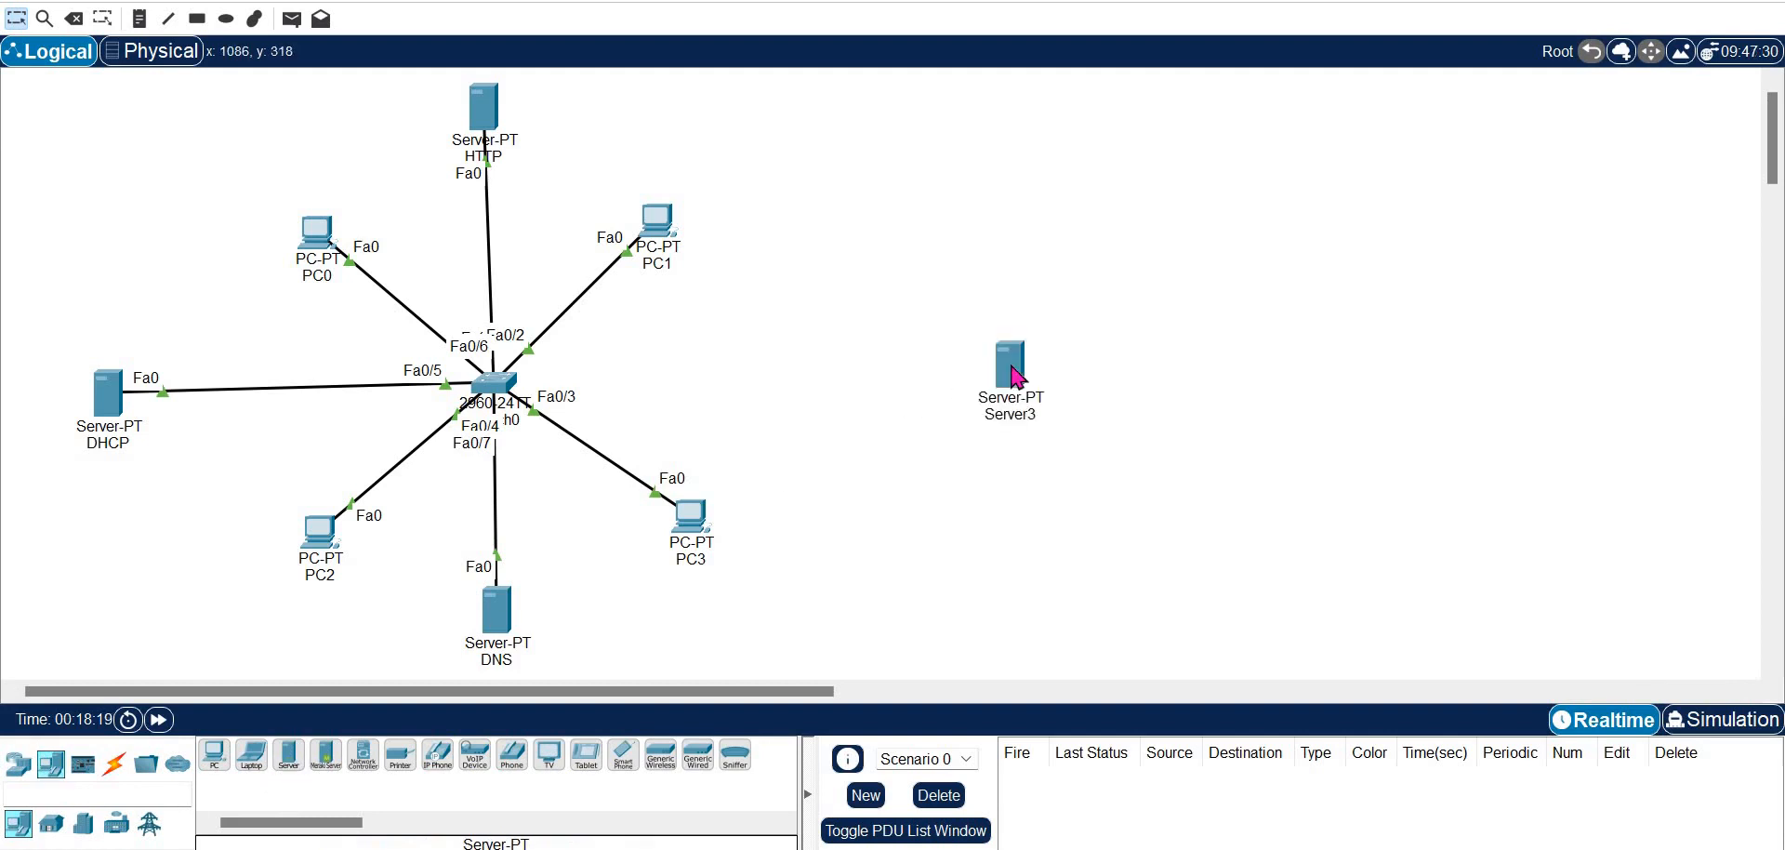
click(1031, 419)
text(FT)
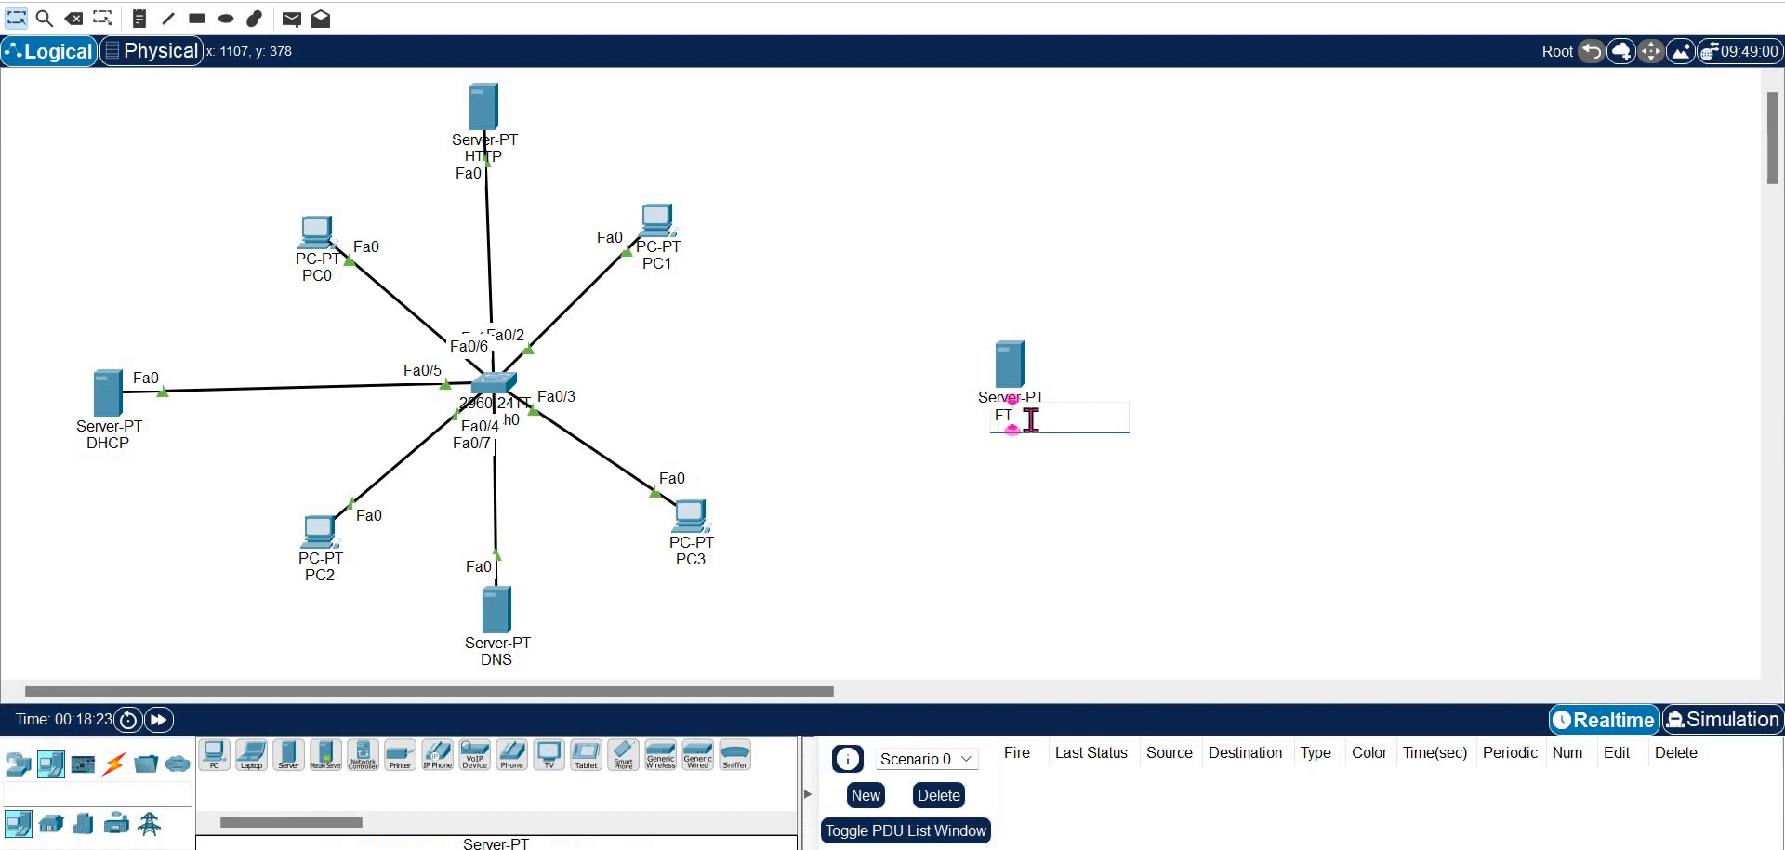
text(P)
key(Return)
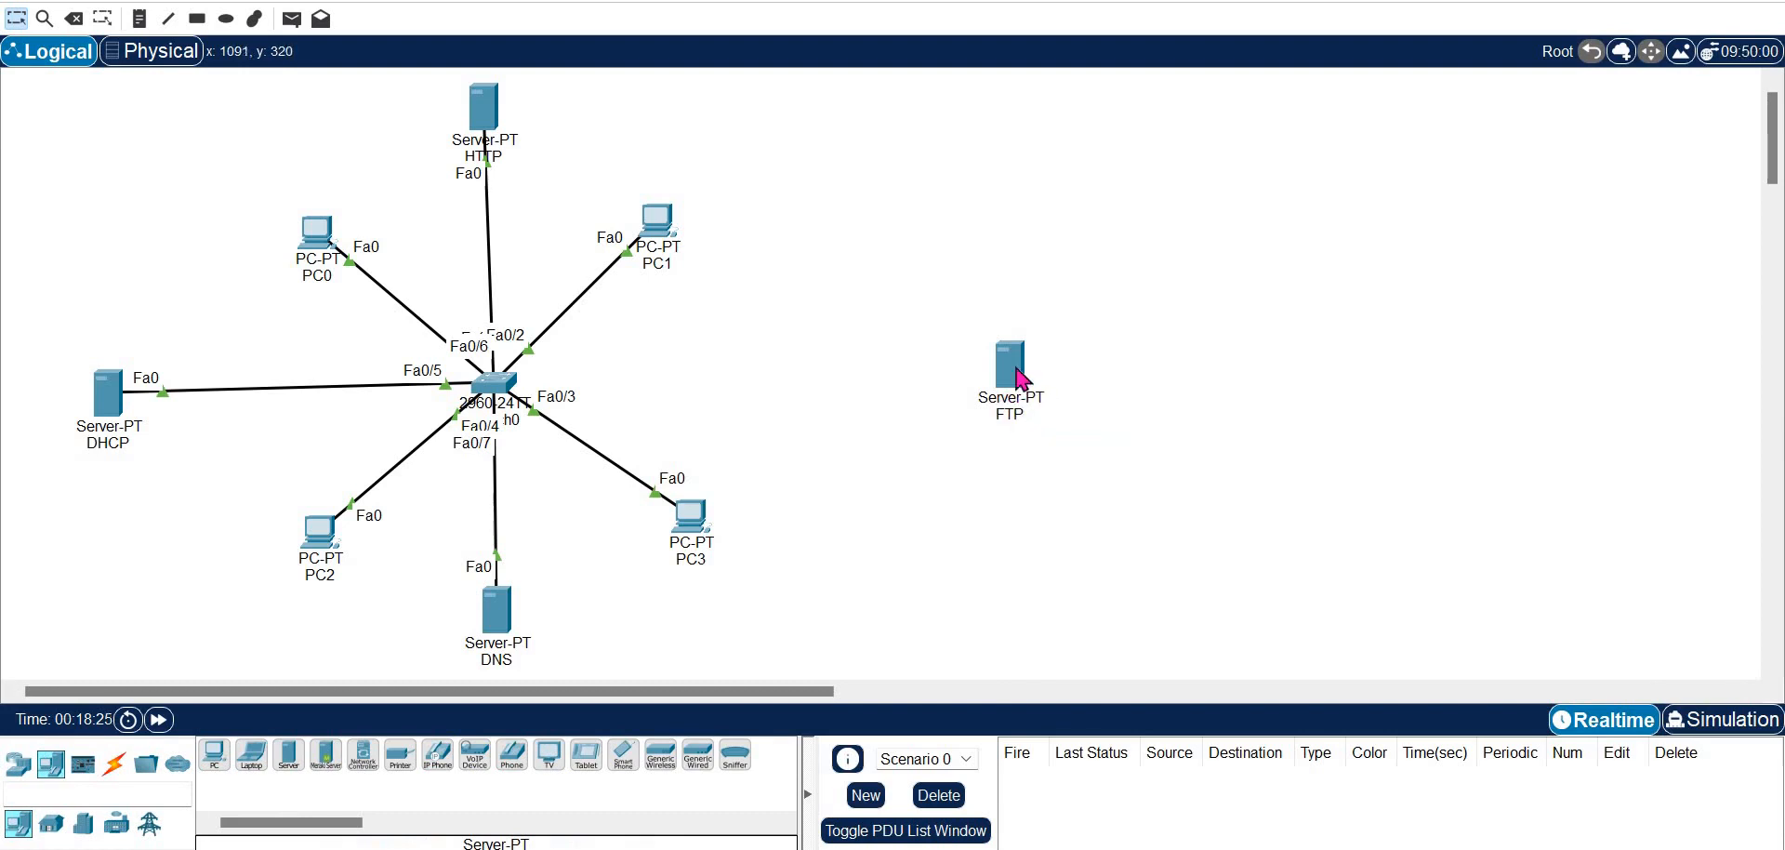
Open the FTP server's IP configuration, then close it and check the DNS server's address details in the topology
mouse_move(1019, 376)
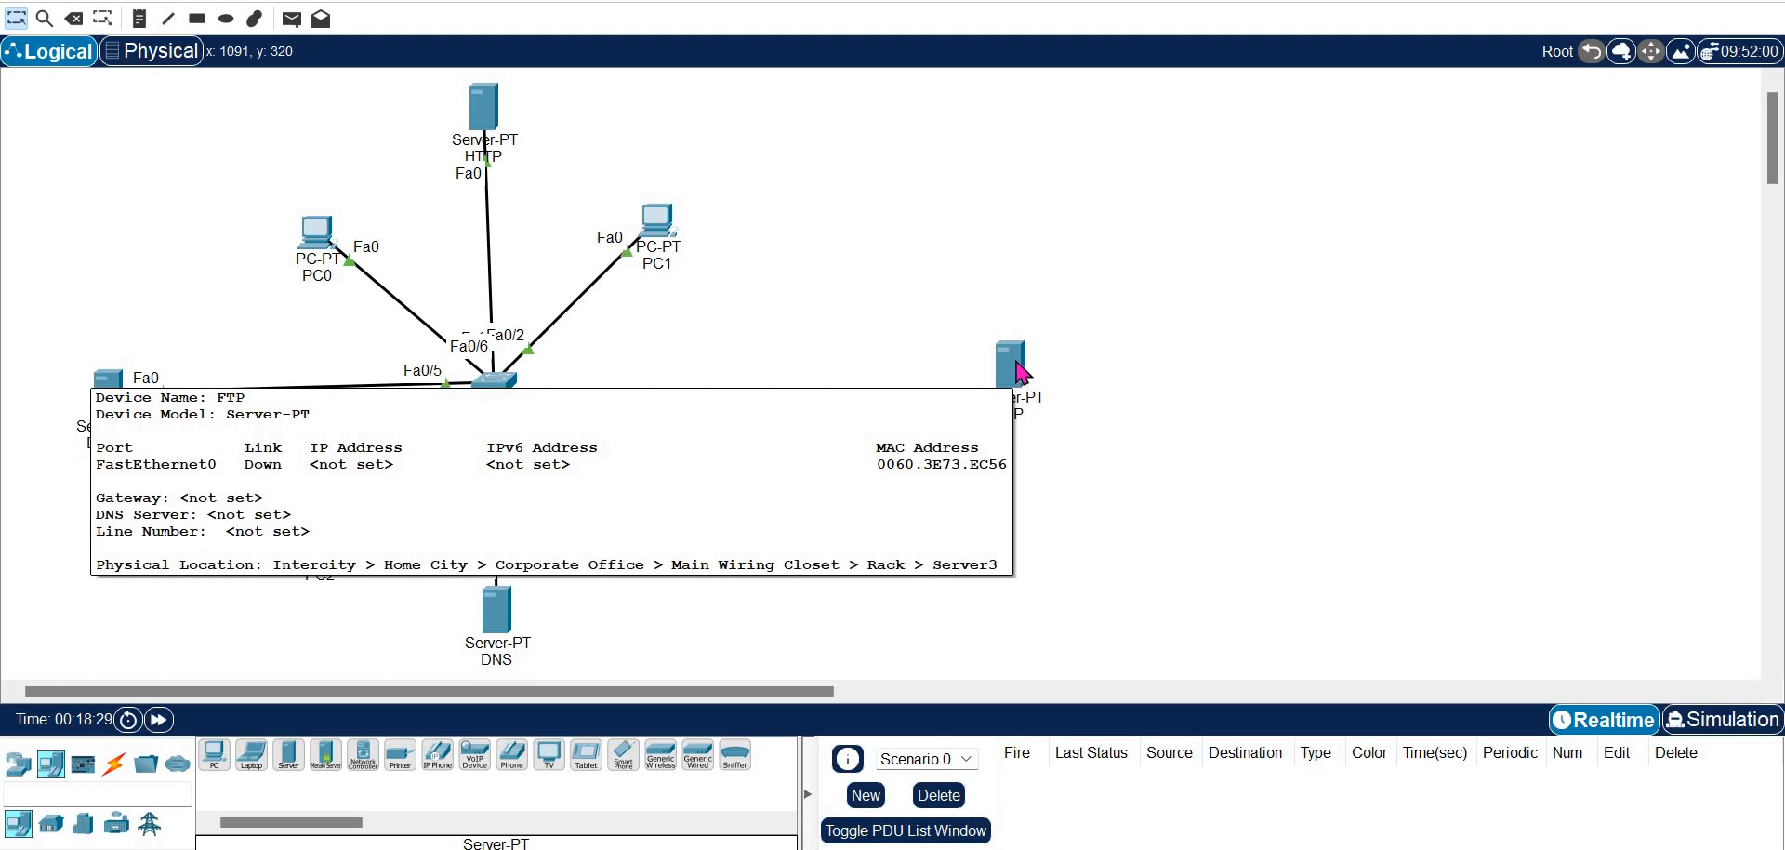
click(1019, 372)
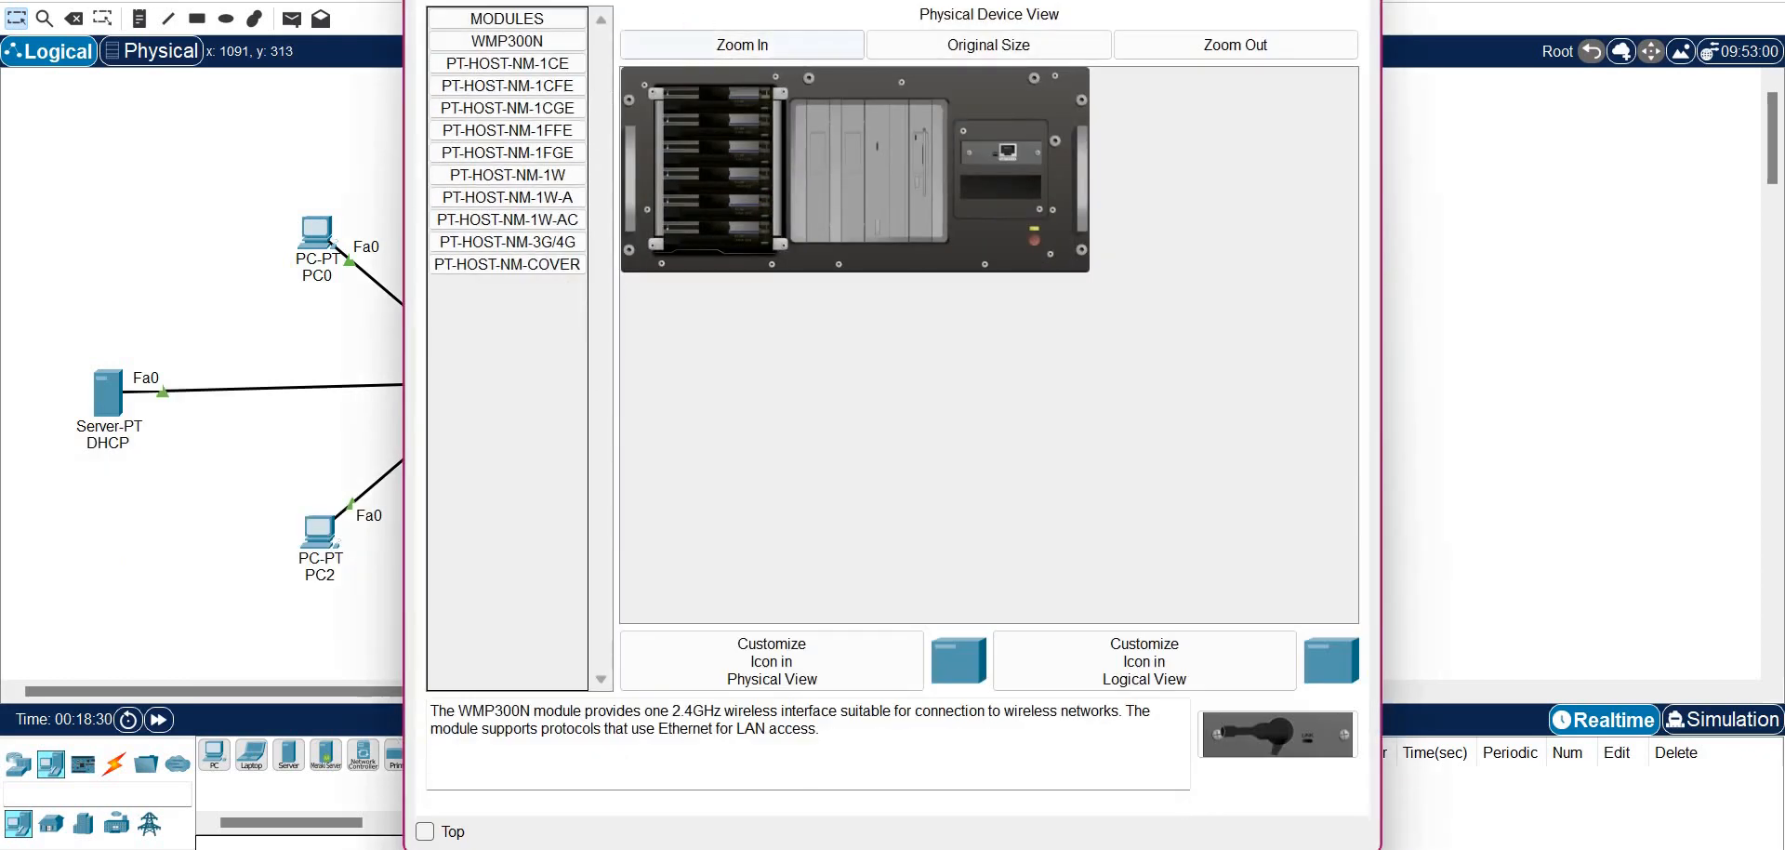
click(656, 1)
click(542, 86)
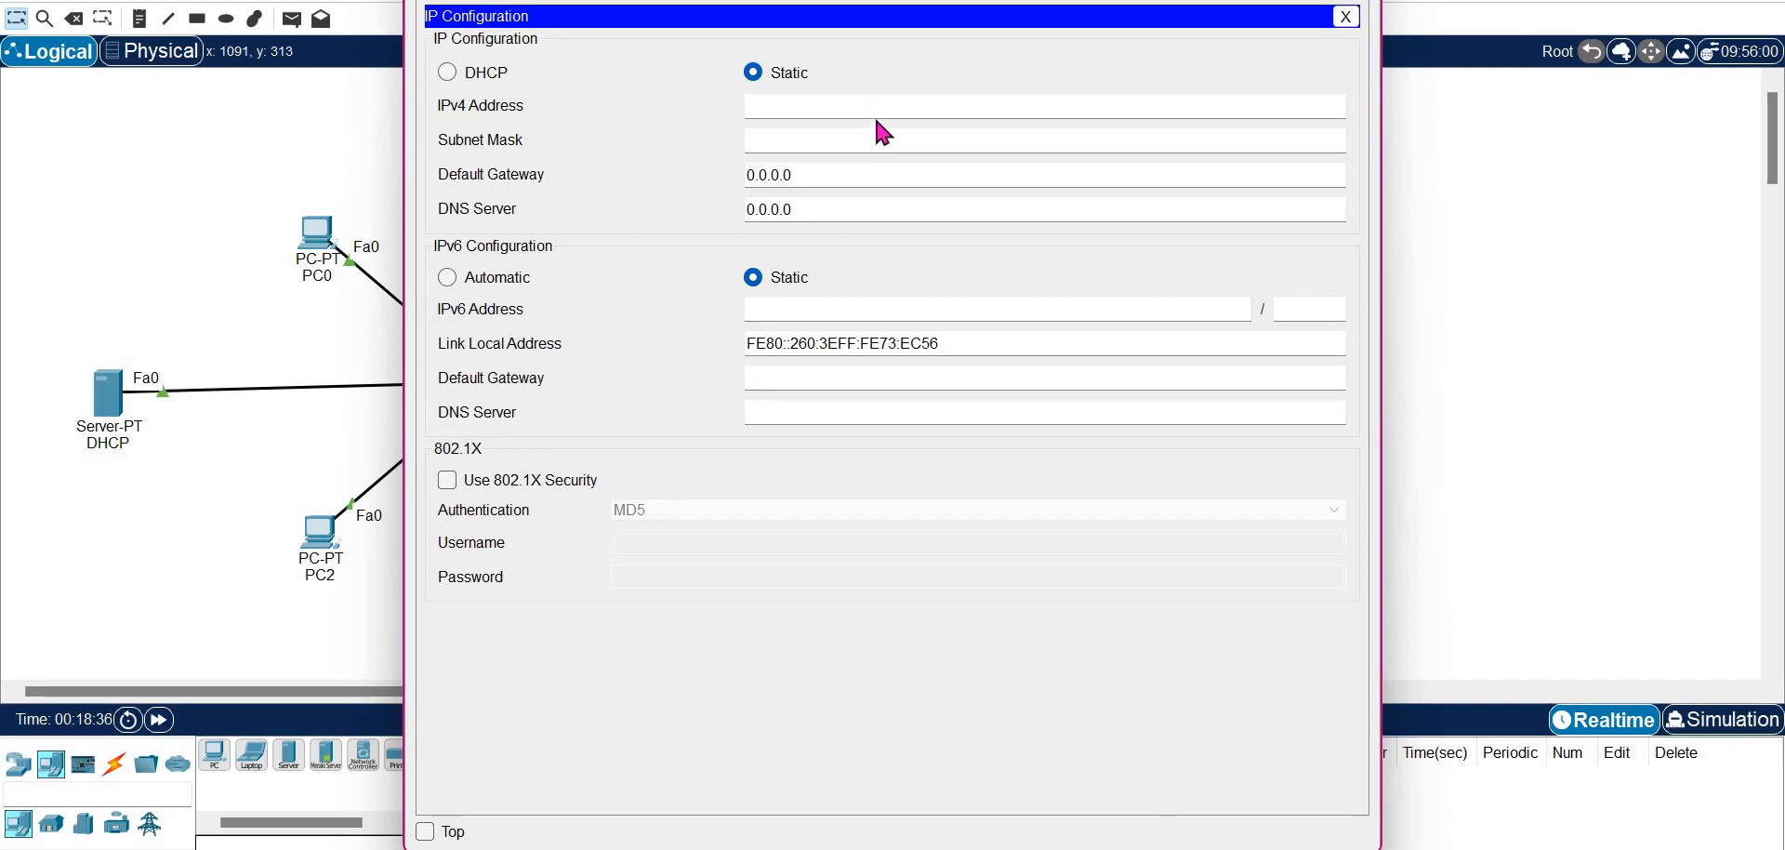
click(7, 219)
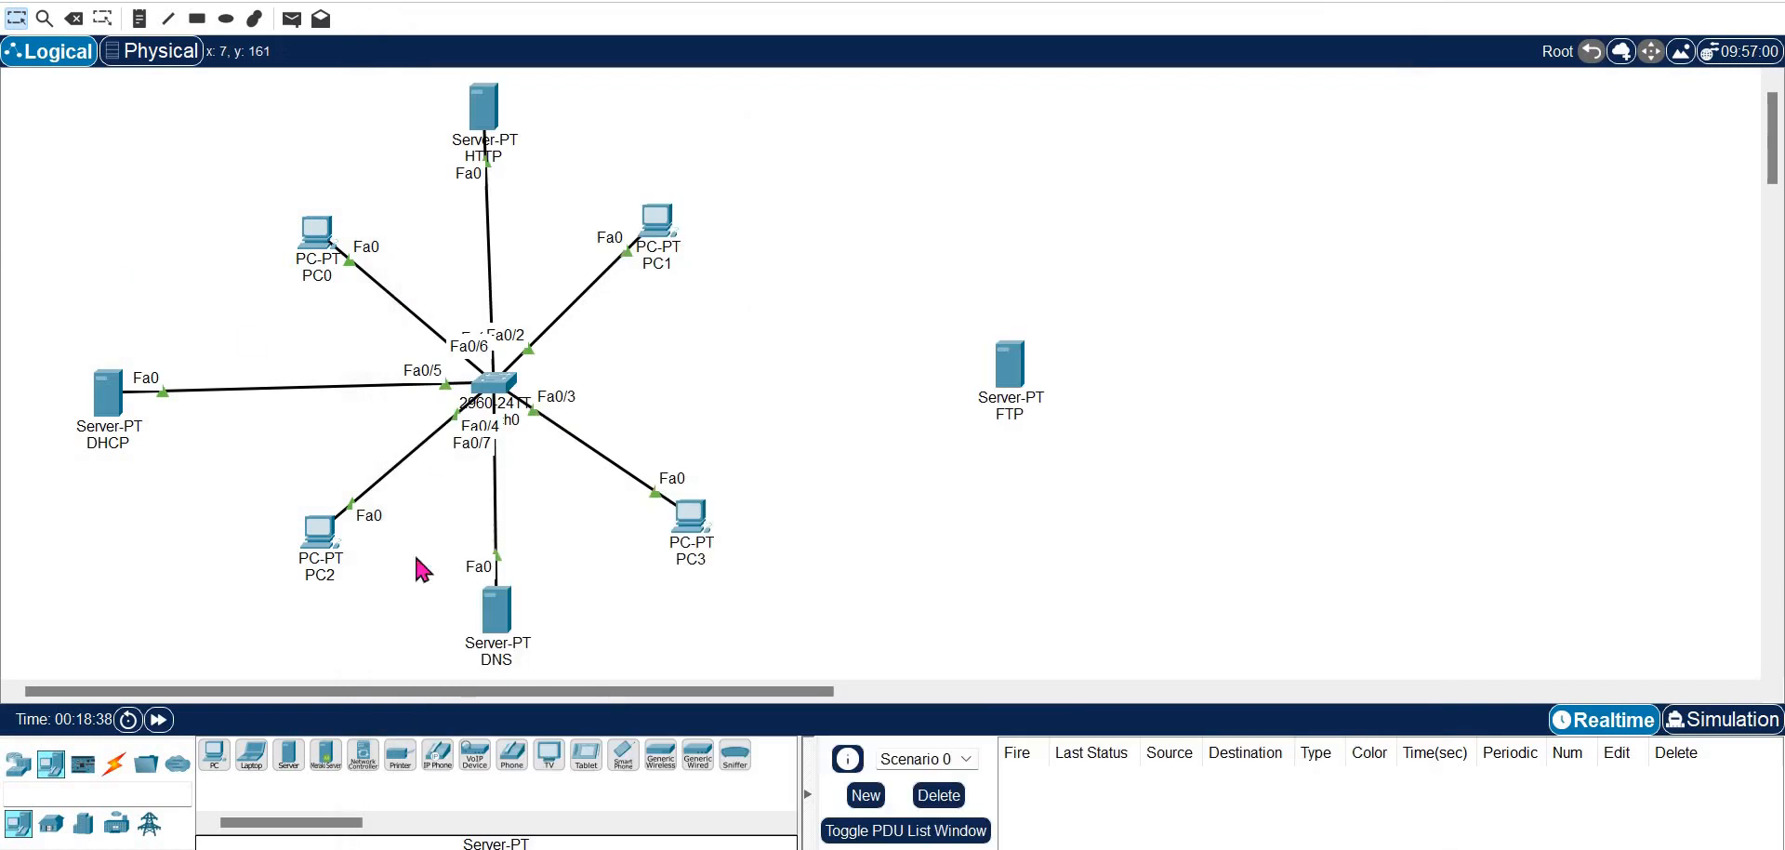
mouse_move(507, 631)
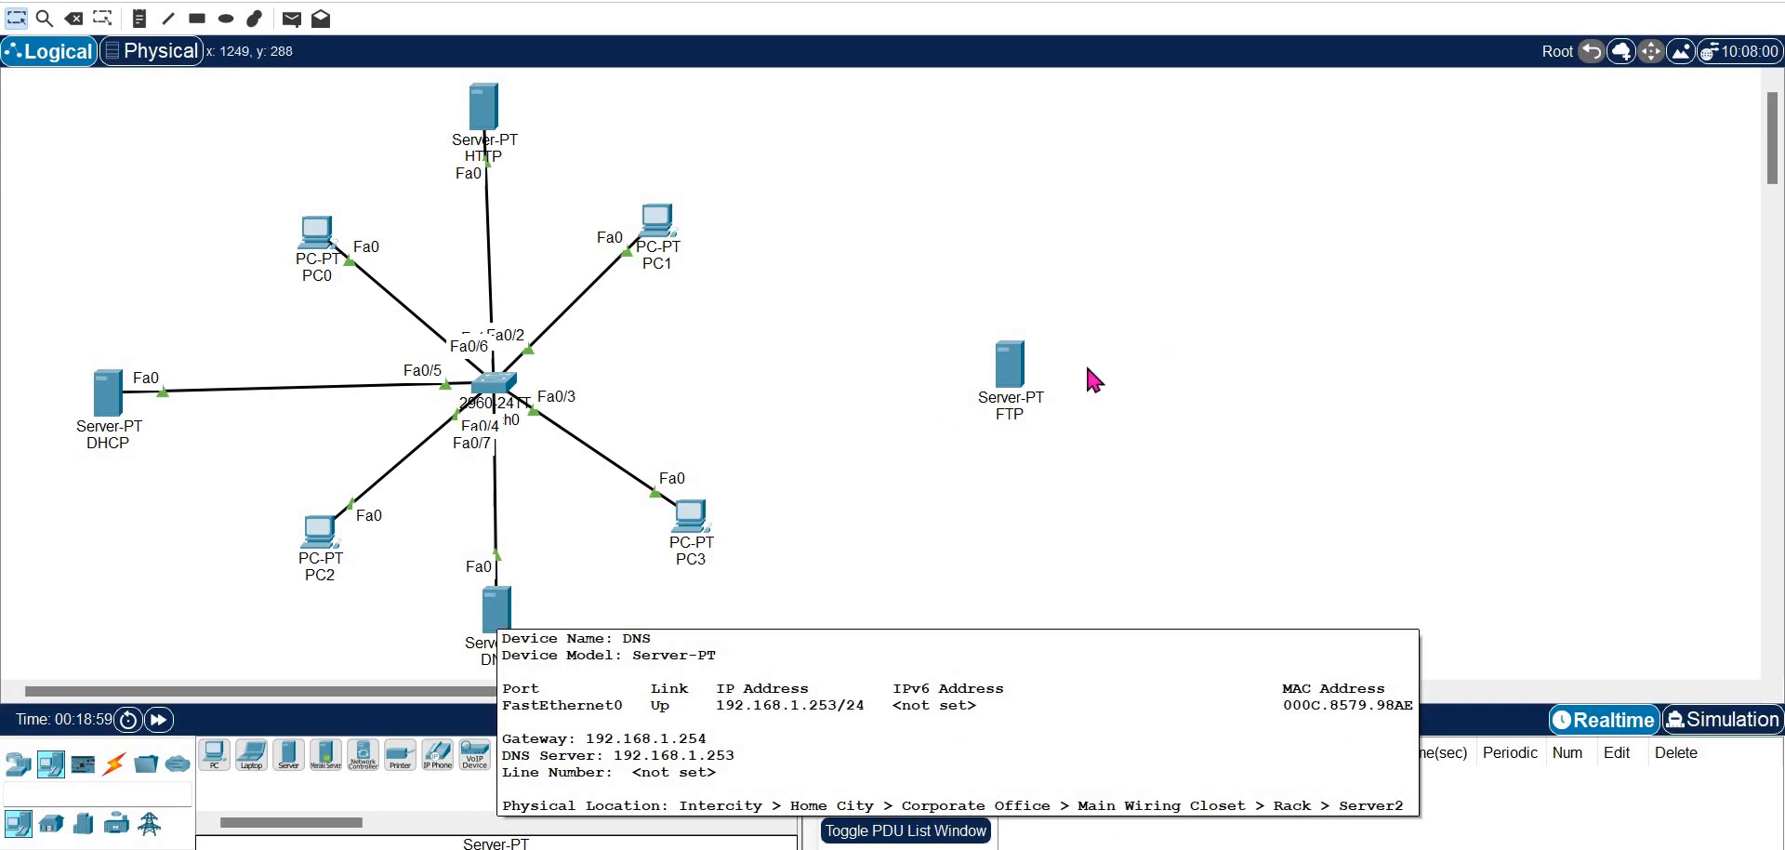
mouse_move(1021, 374)
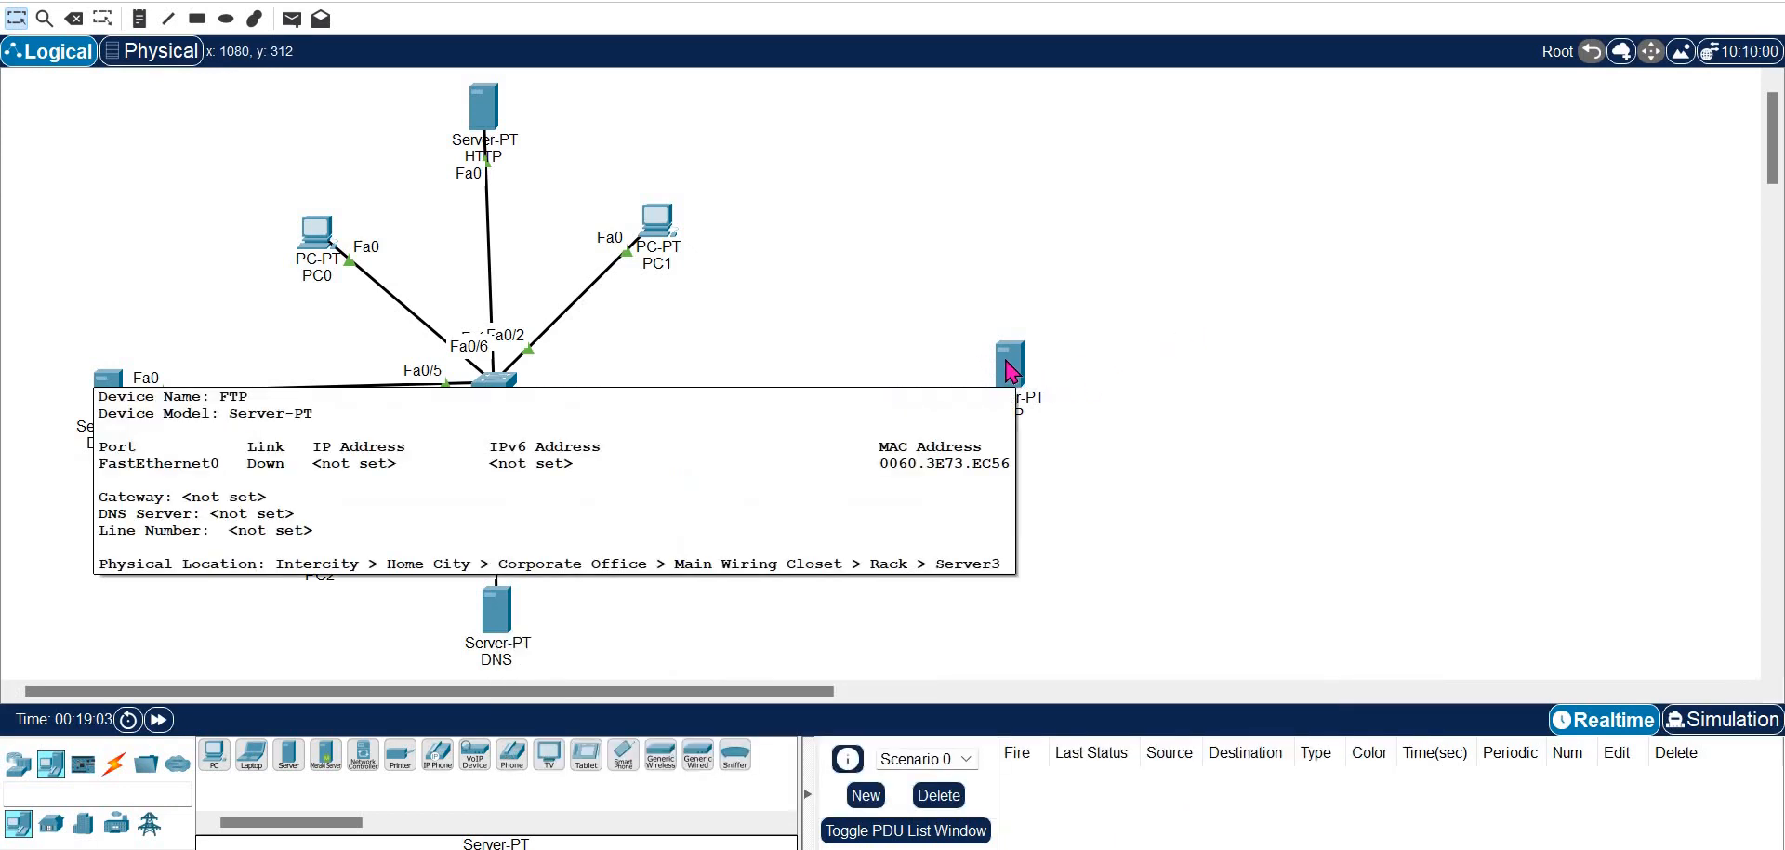
Set the FTP server's static IPv4 address to 192.168.1.252 with subnet mask 255.255.255.0
click(1011, 372)
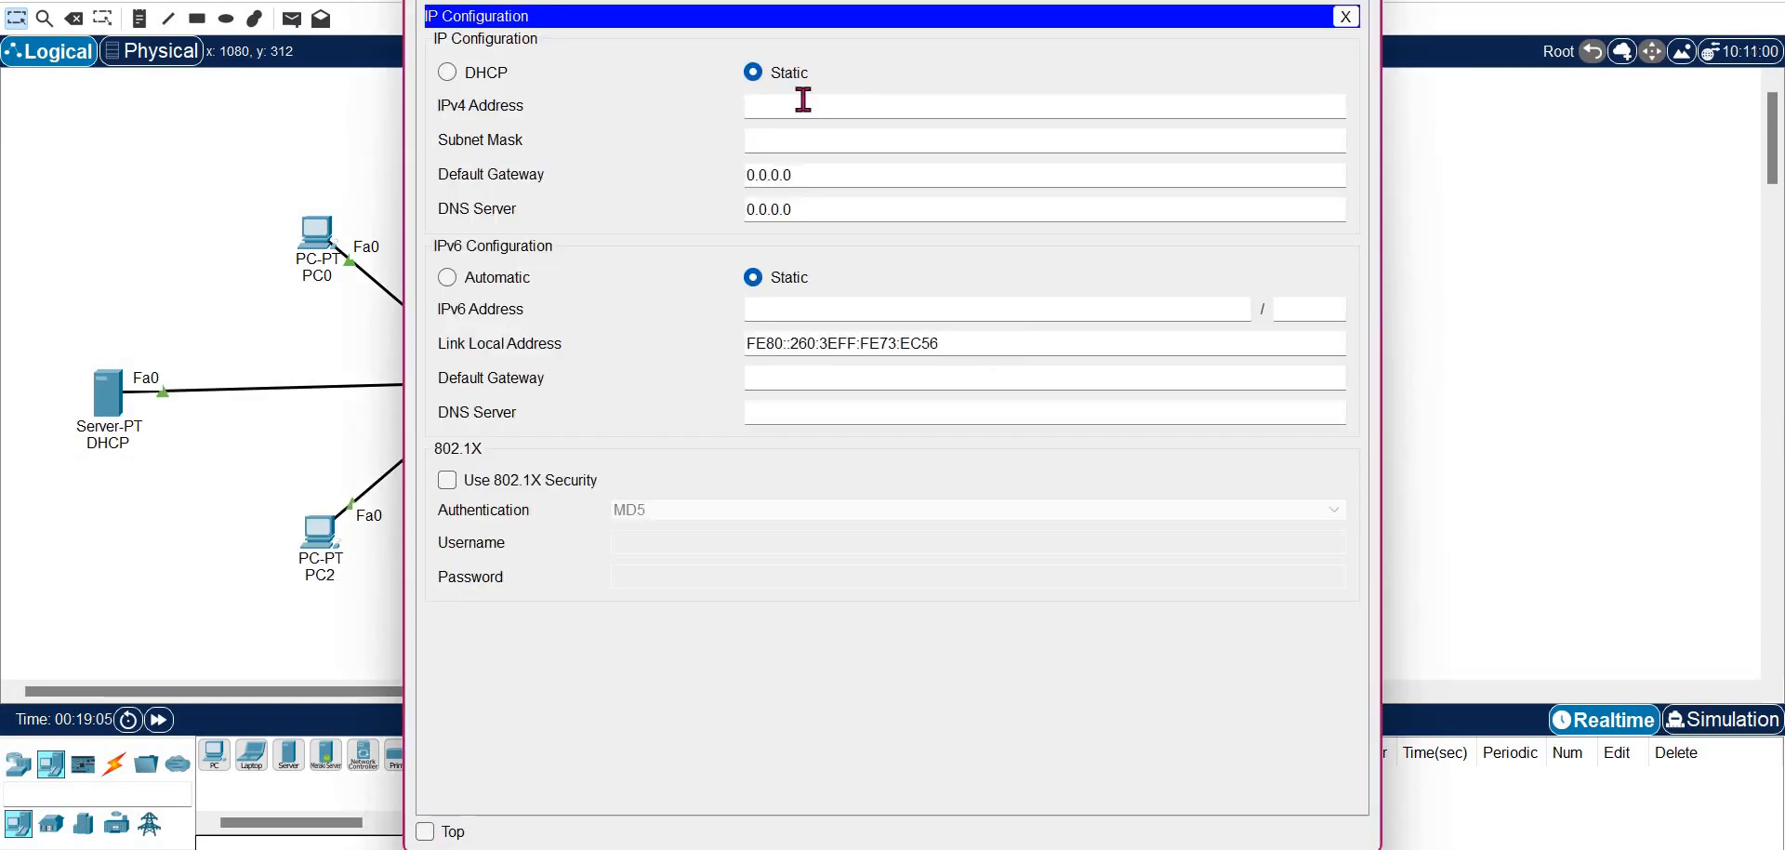
click(803, 105)
text(192.1)
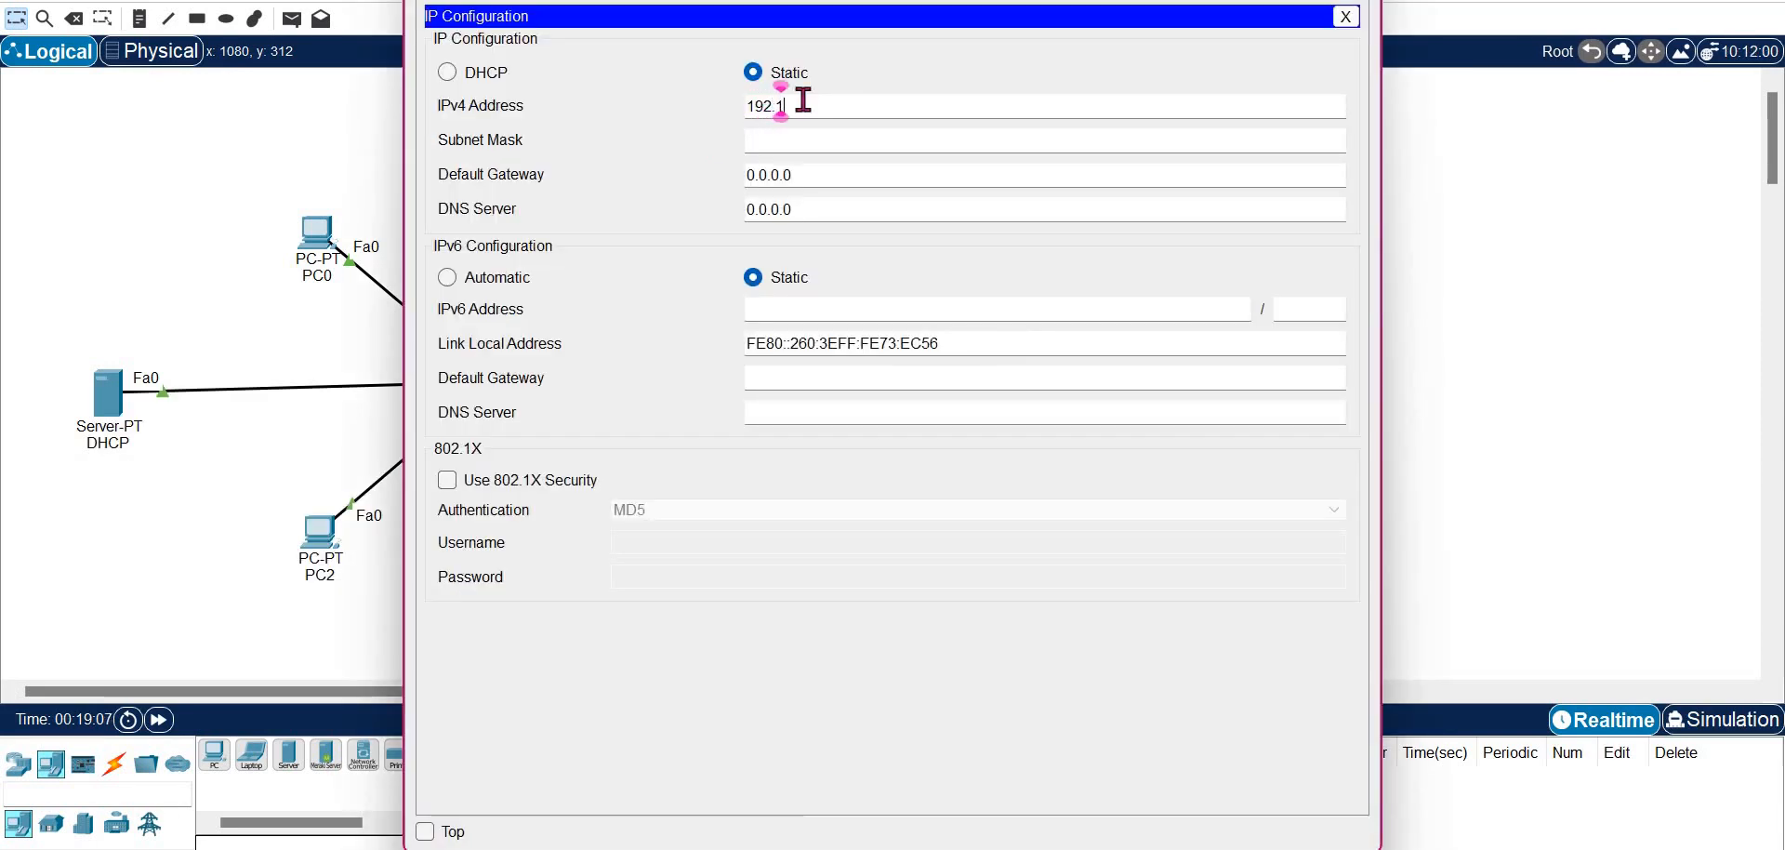
text(68.10.252)
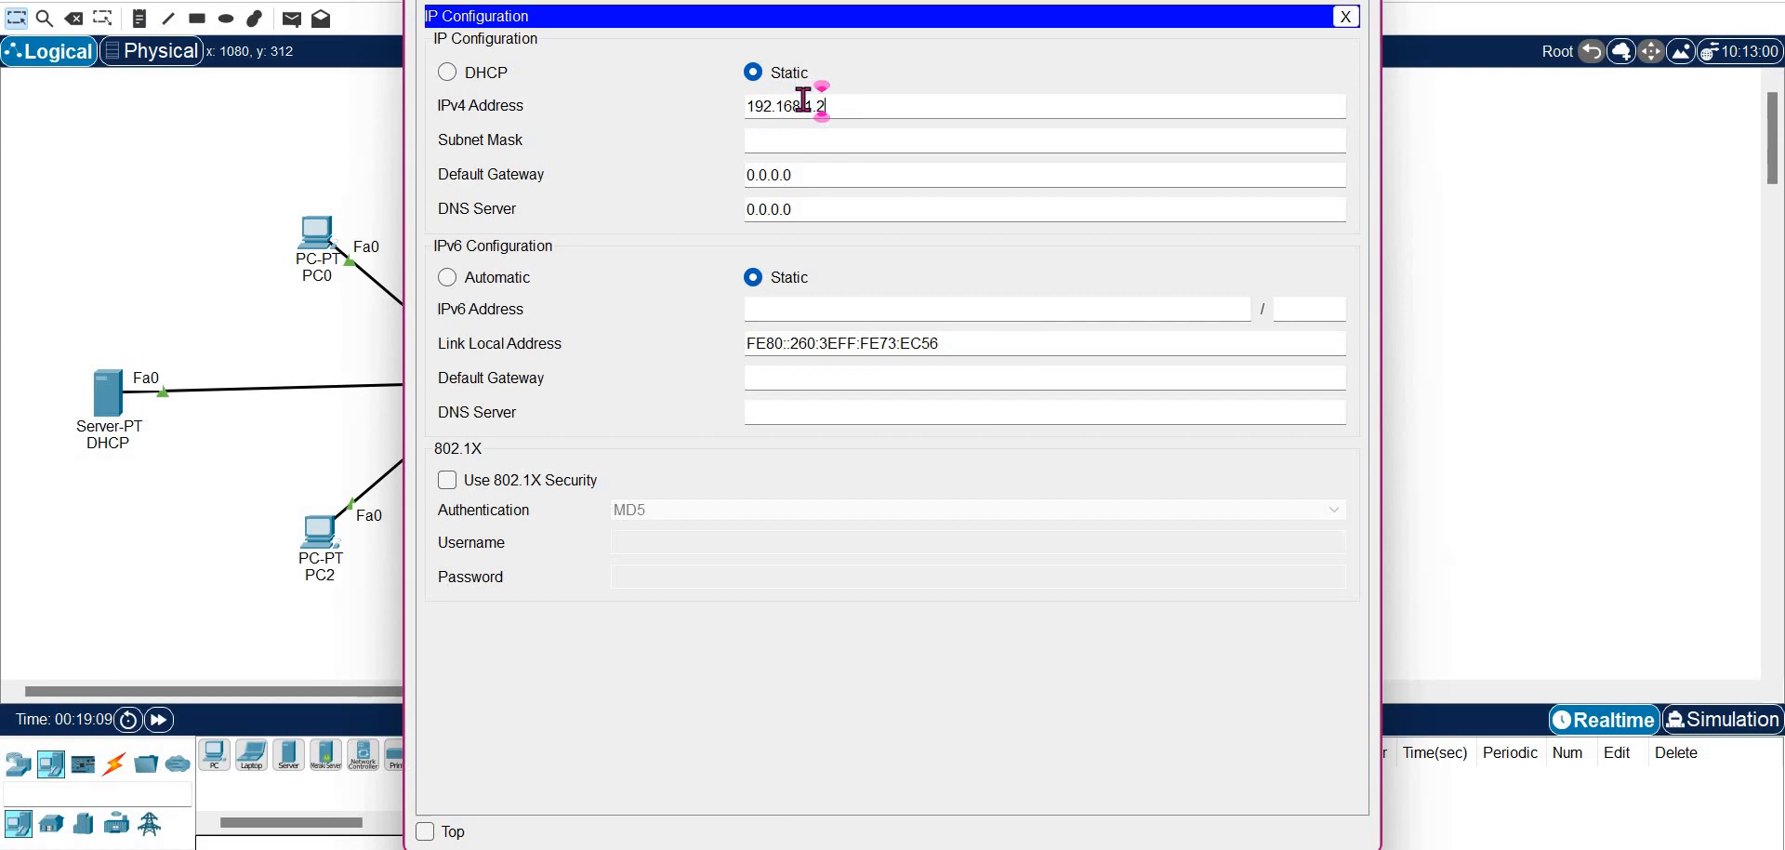
key(Tab)
key(Tab)
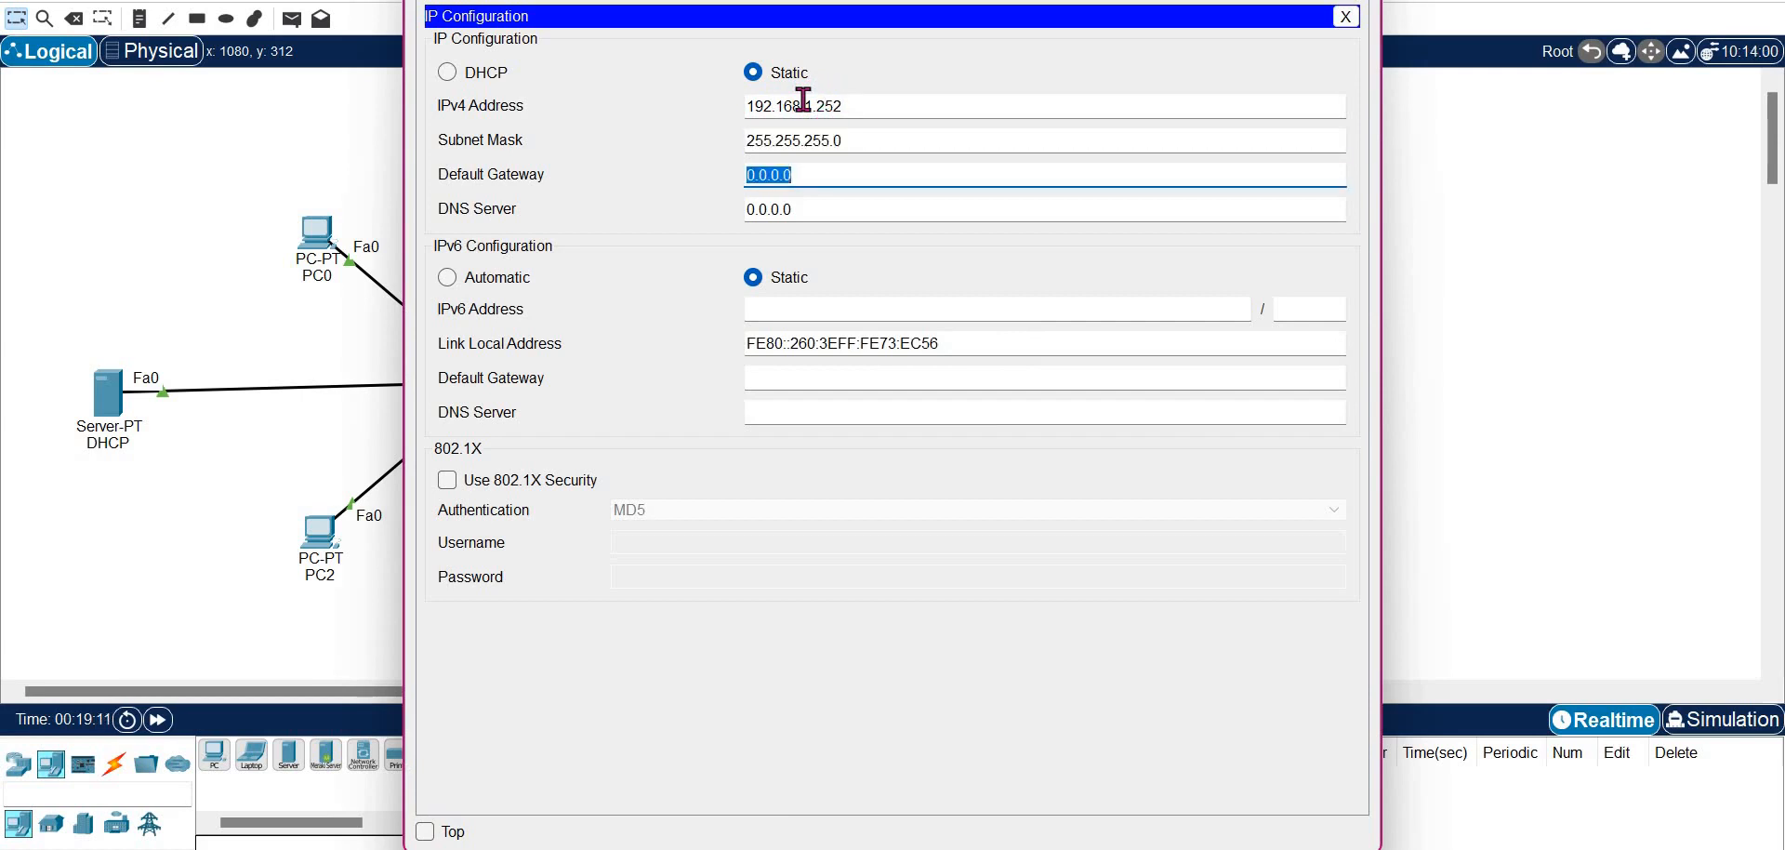
Set the FTP server's default gateway to 192.168.1.254 and DNS server to 192.168.1.253, and close its window
text(192.168.1)
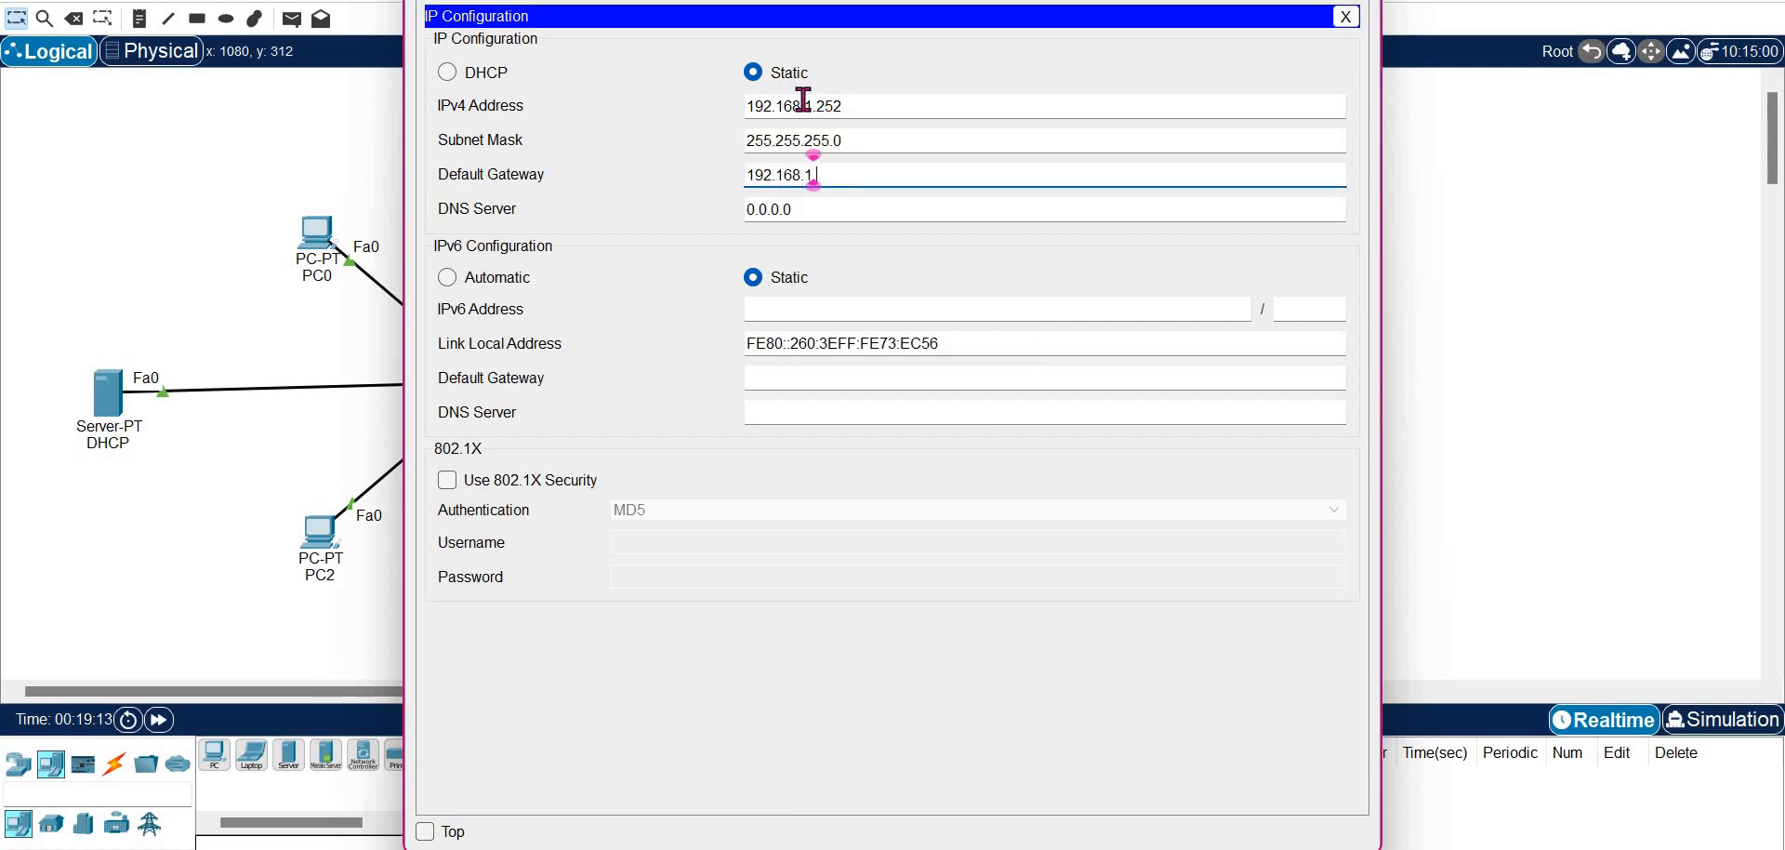
text(.254)
key(Tab)
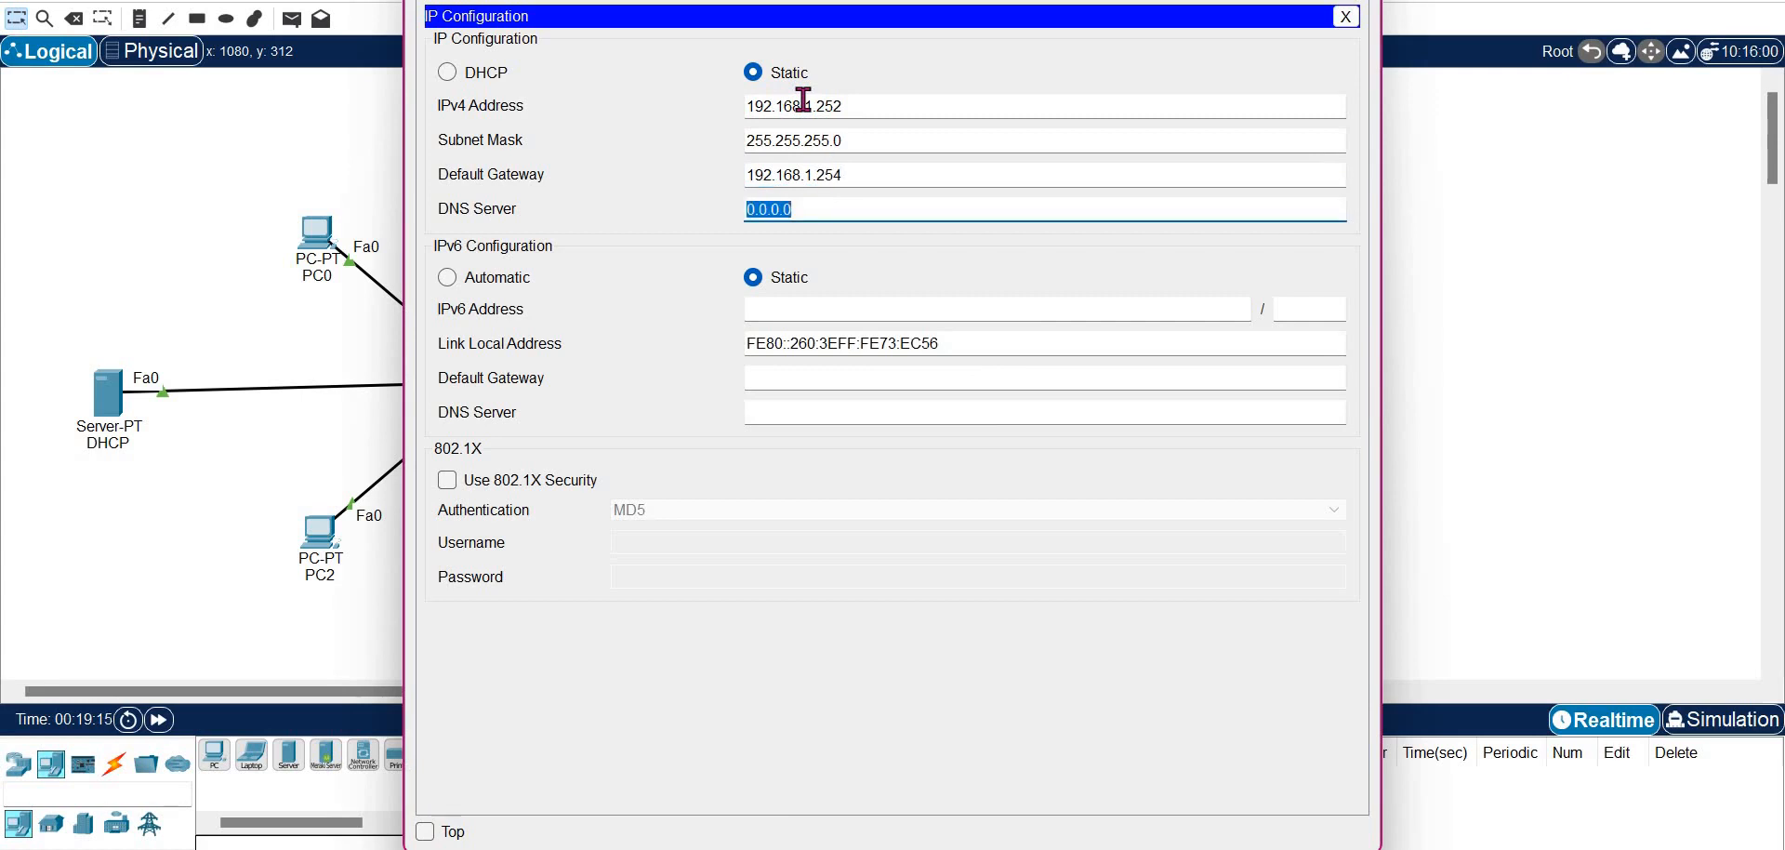
text(192.168.1.253)
click(956, 105)
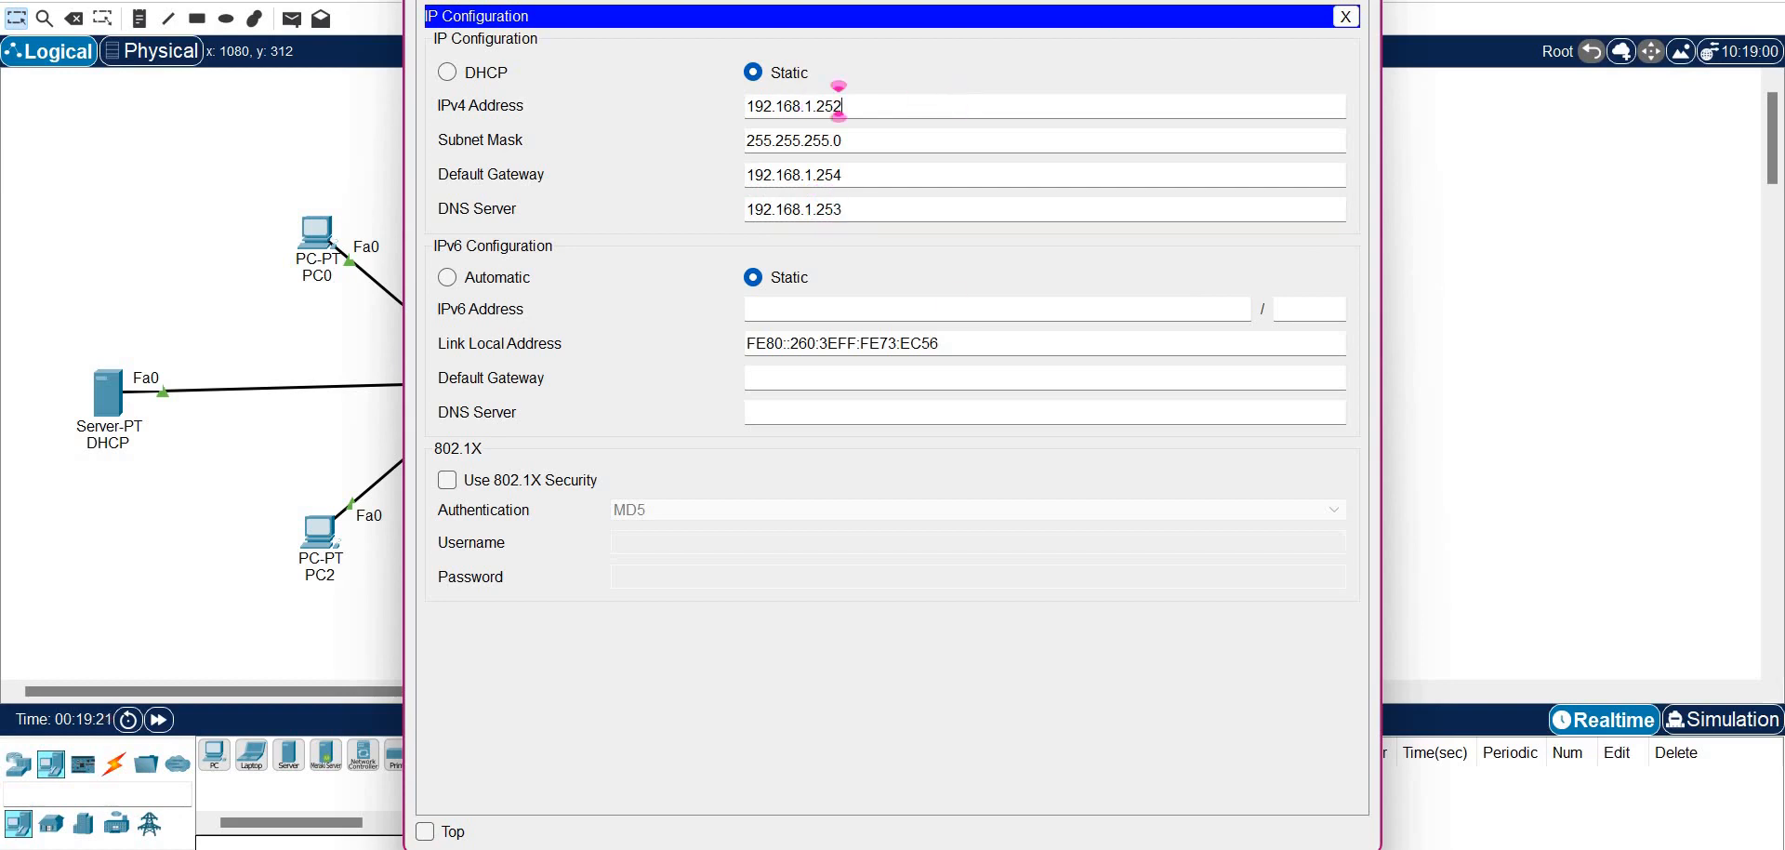
key(alt+F4)
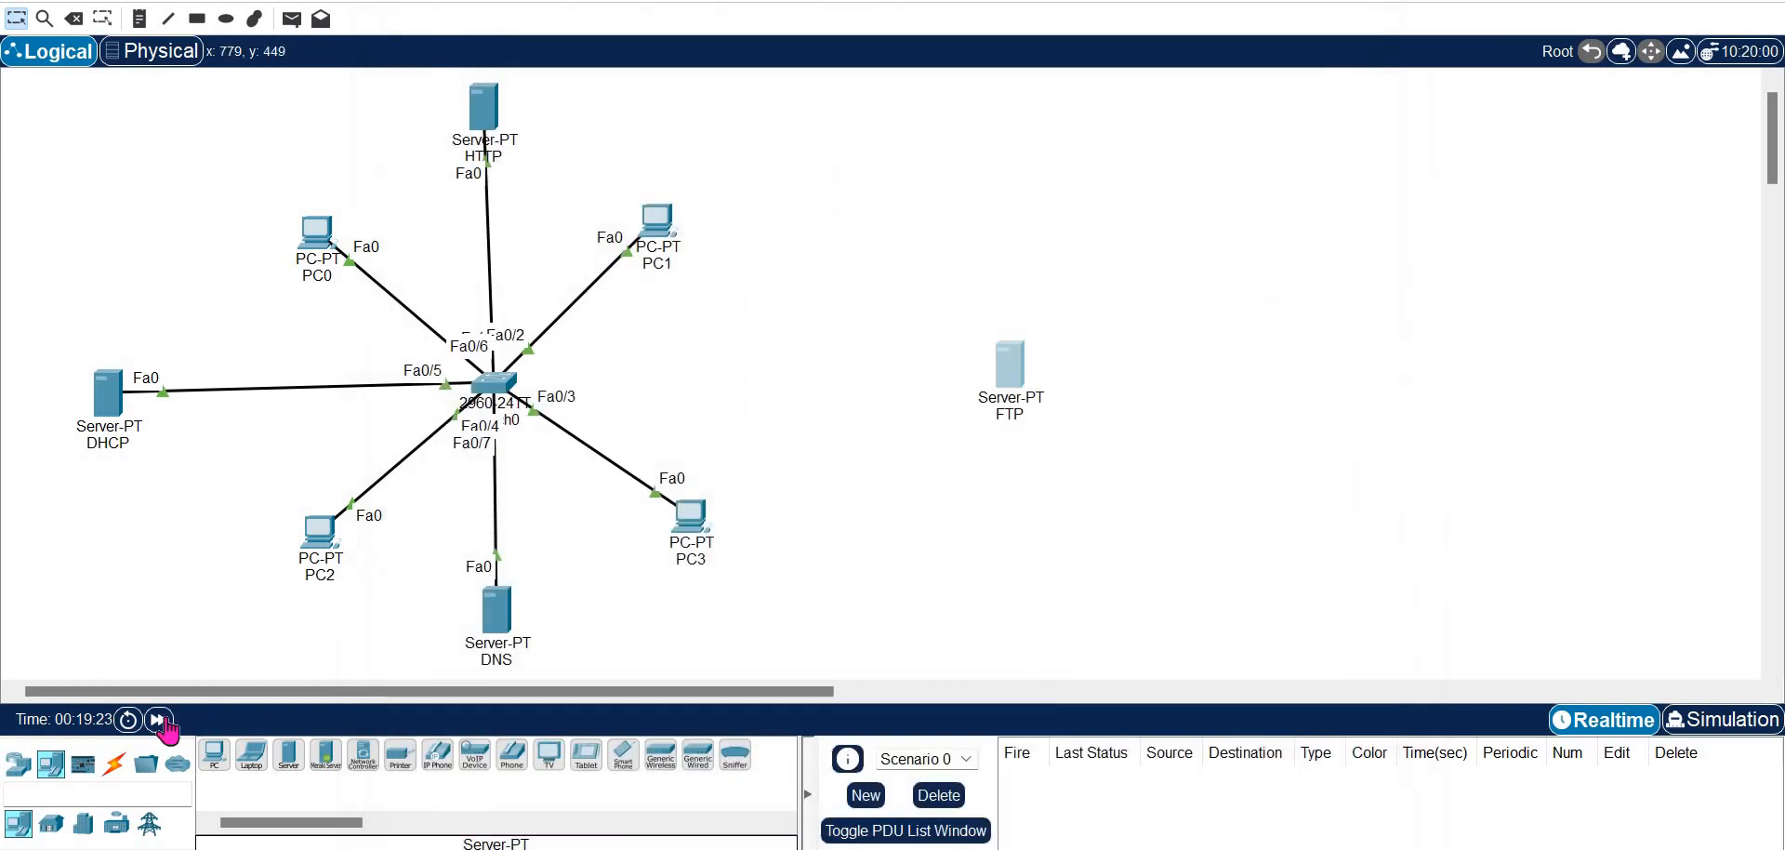
Connect the switch to the FTP server with an automatically chosen cable and fast-forward the network time
click(114, 763)
click(206, 757)
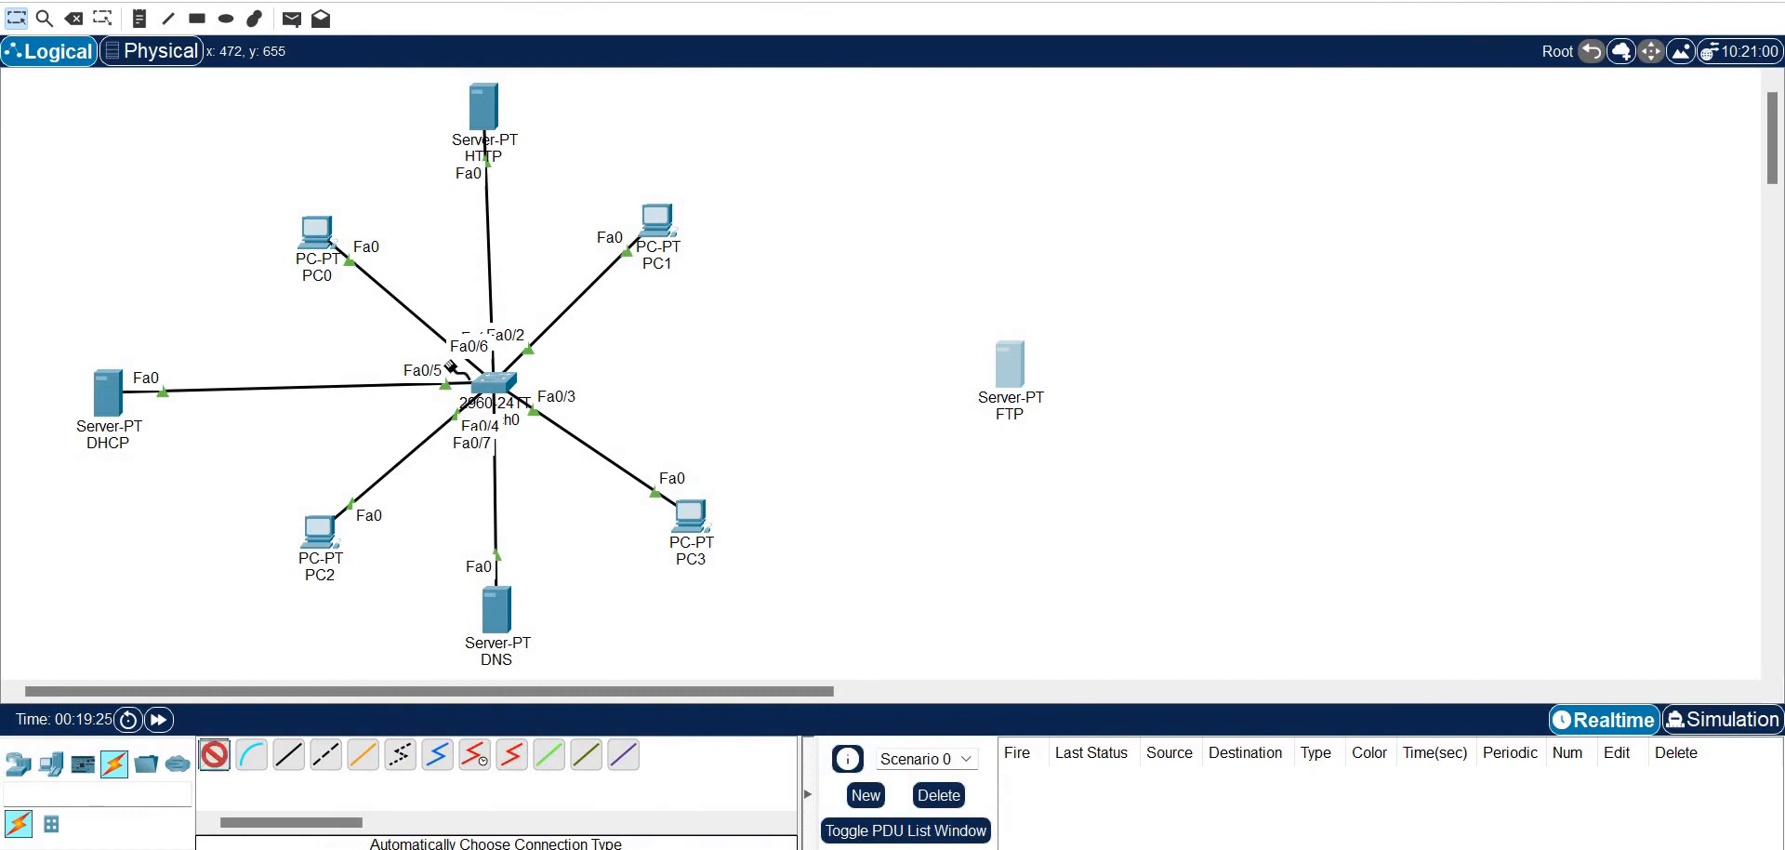
click(488, 374)
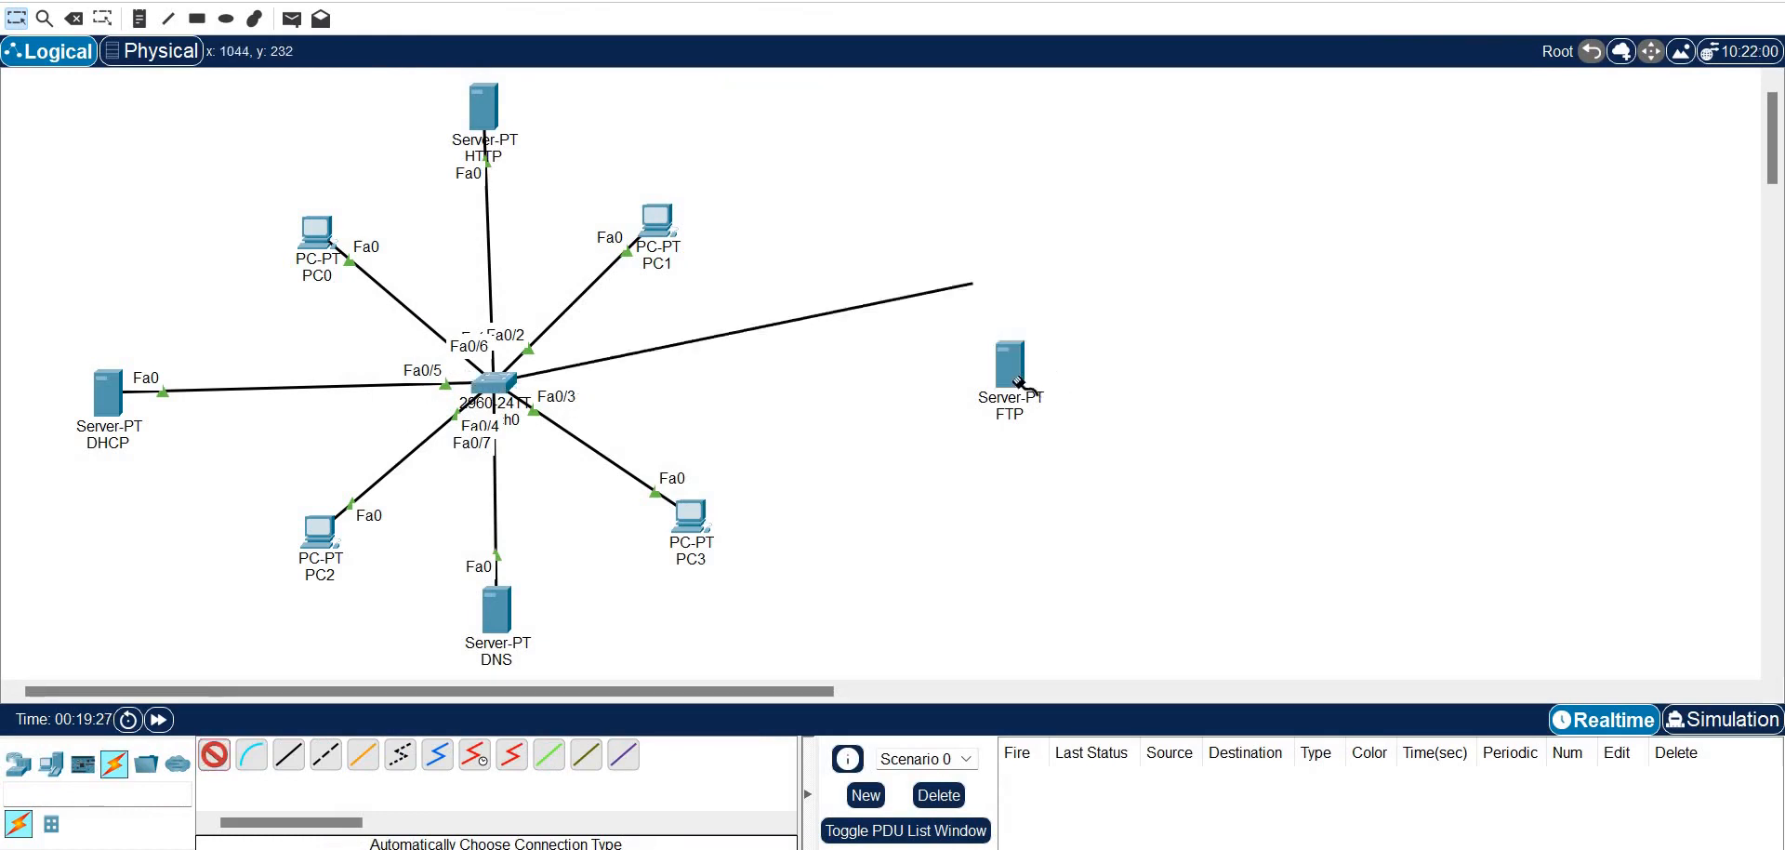
click(1011, 372)
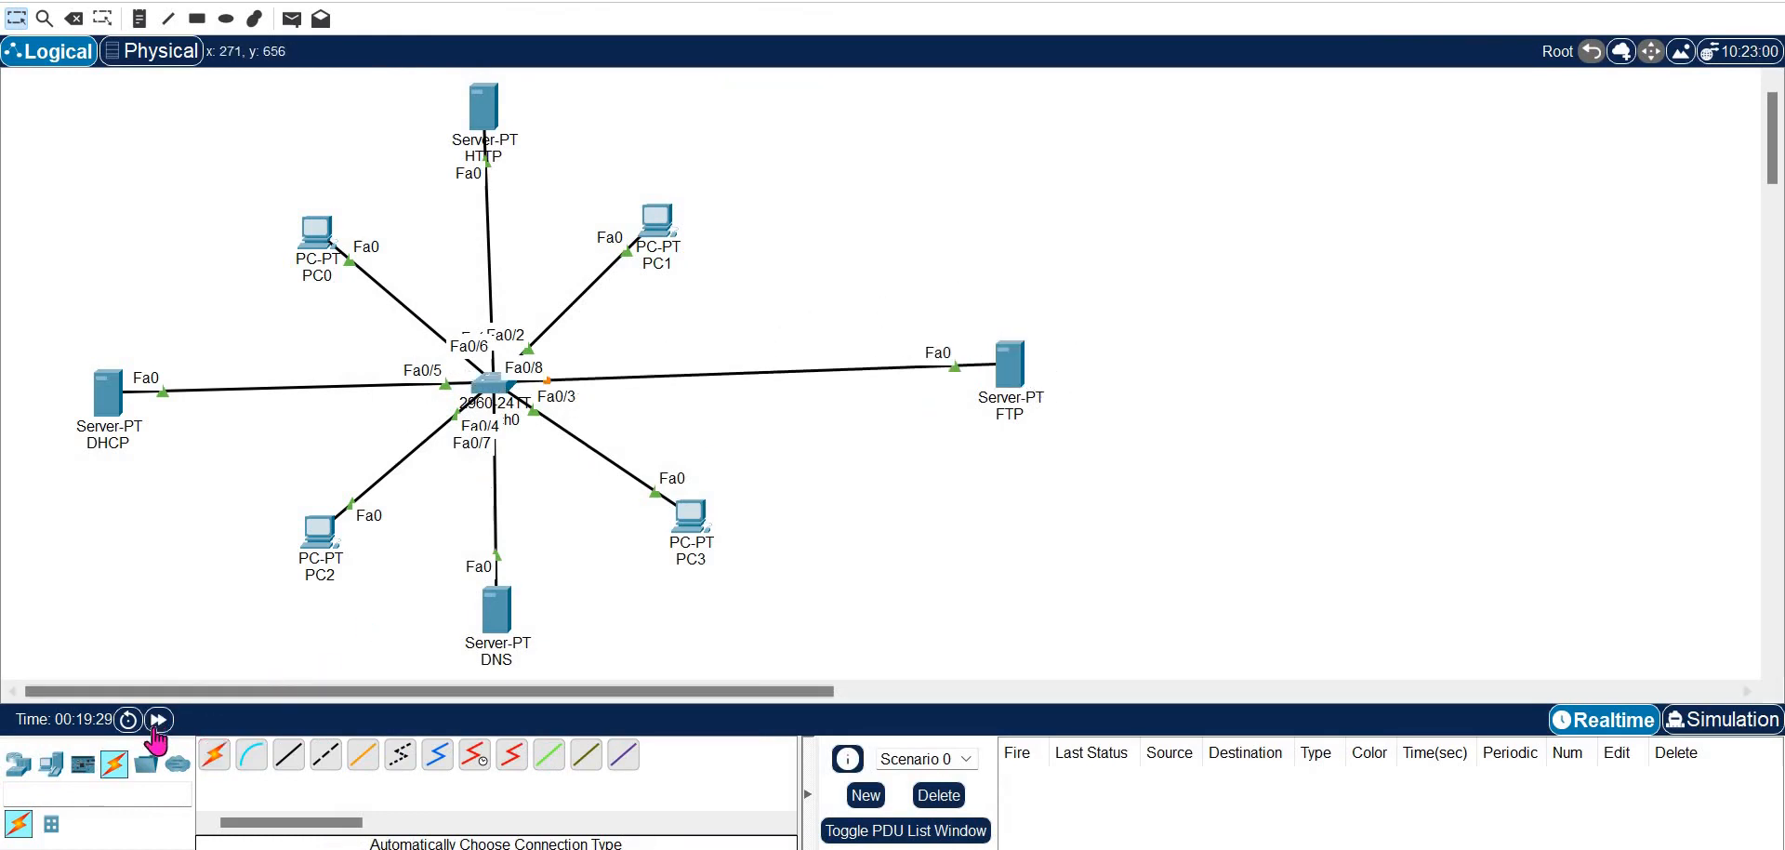
click(159, 719)
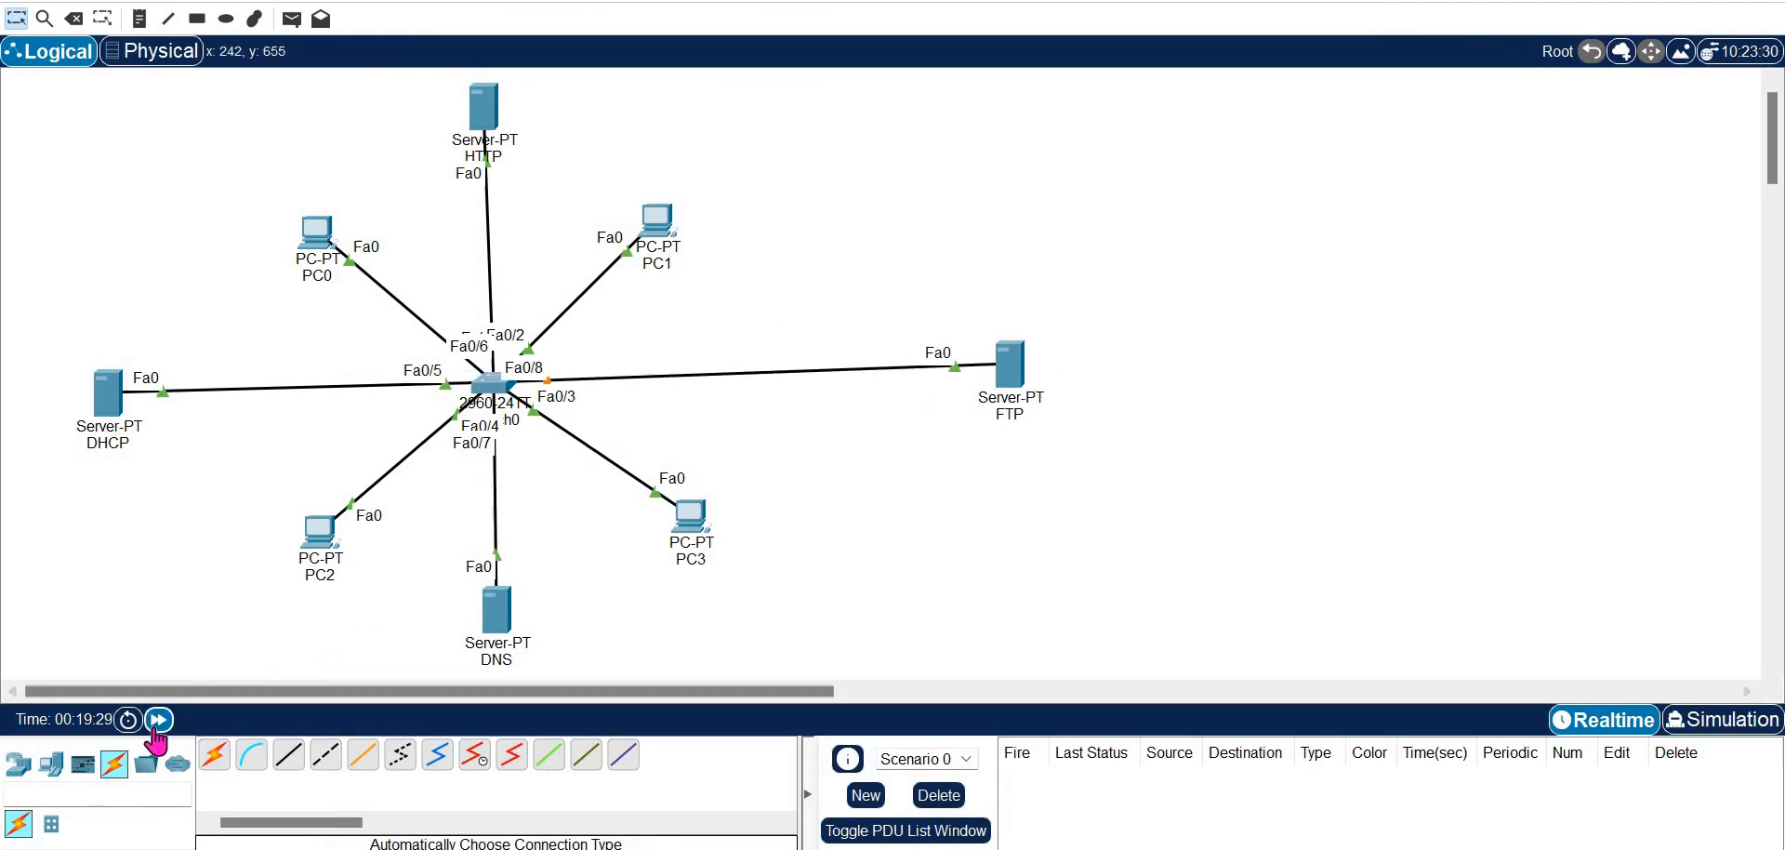
Open the FTP server's FTP service settings and look through the list of stored files
click(1011, 371)
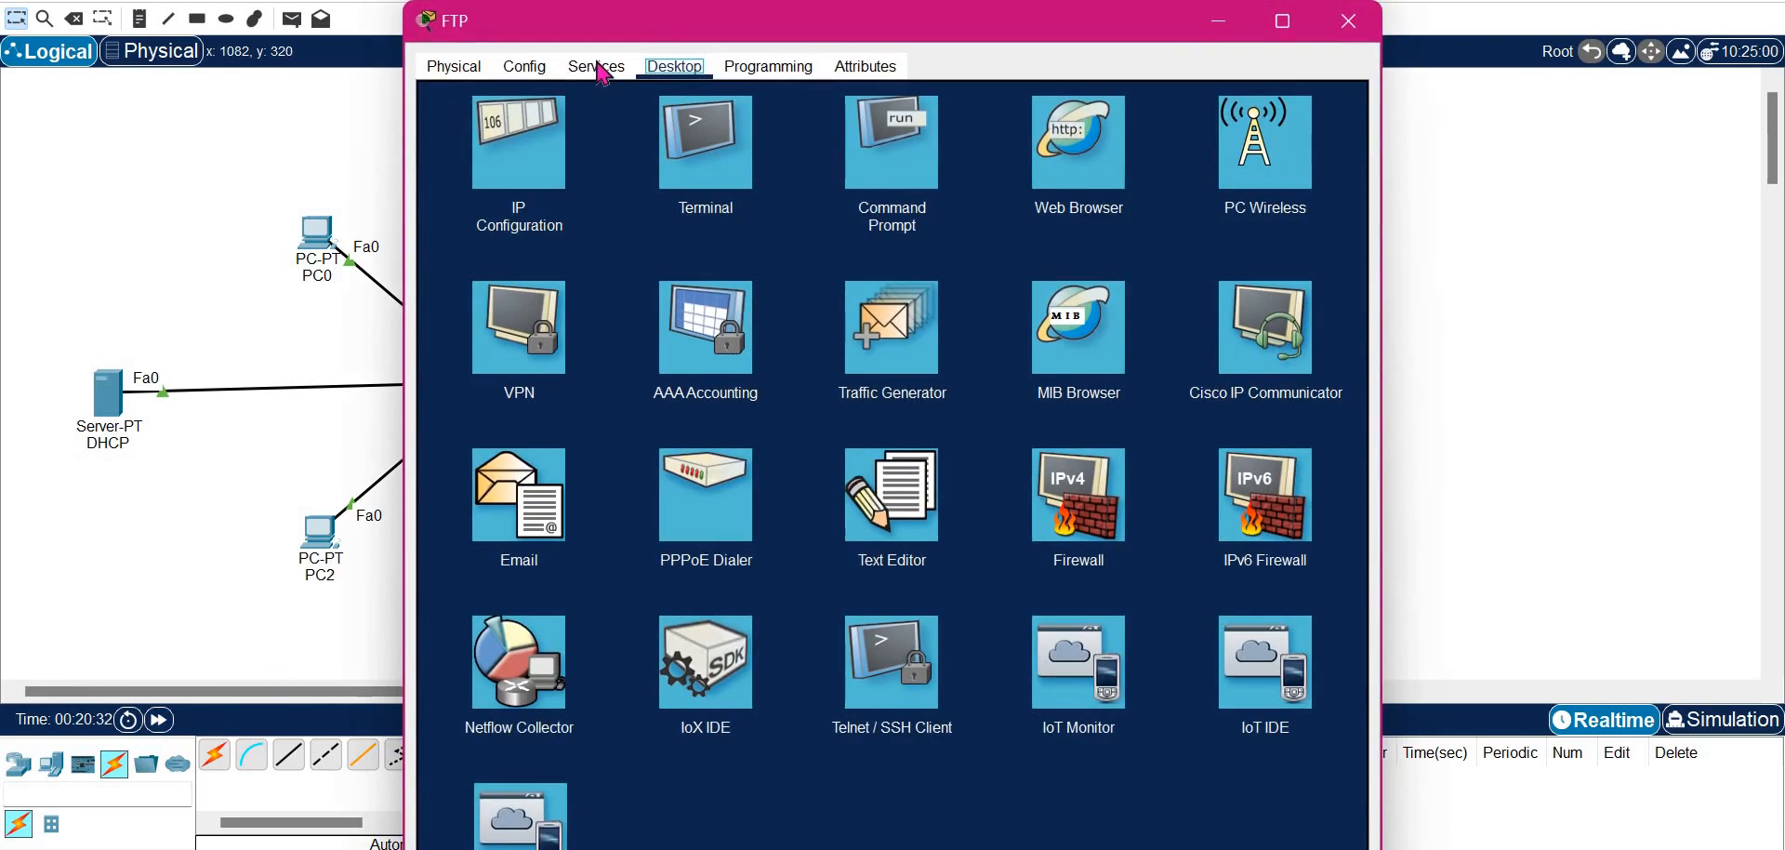
click(593, 66)
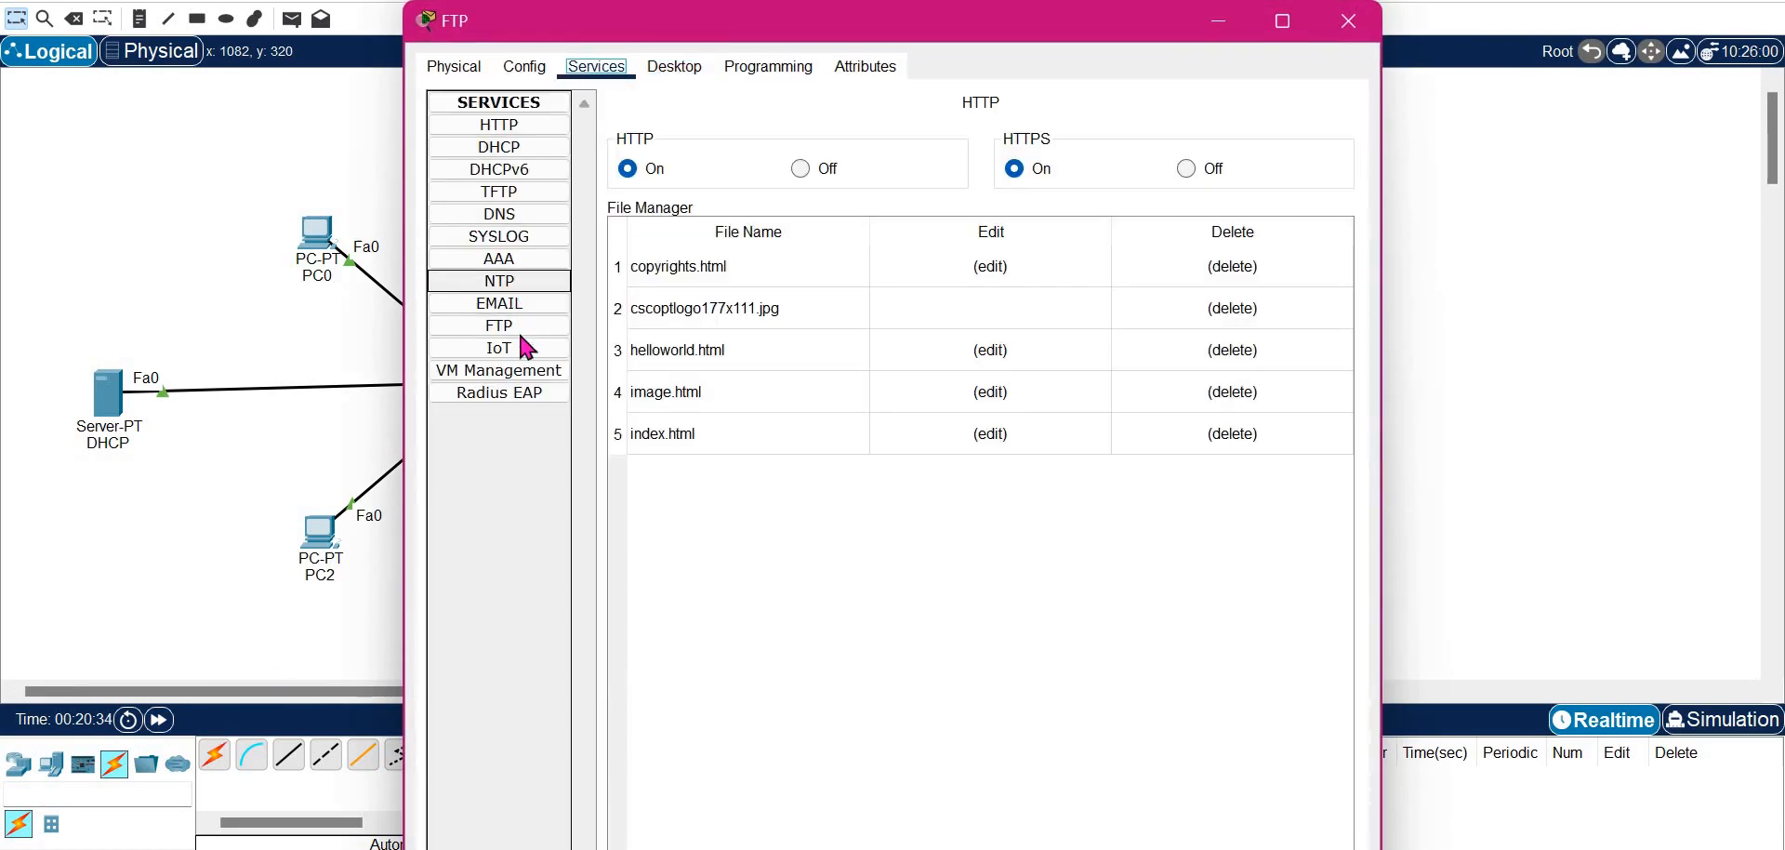
click(519, 327)
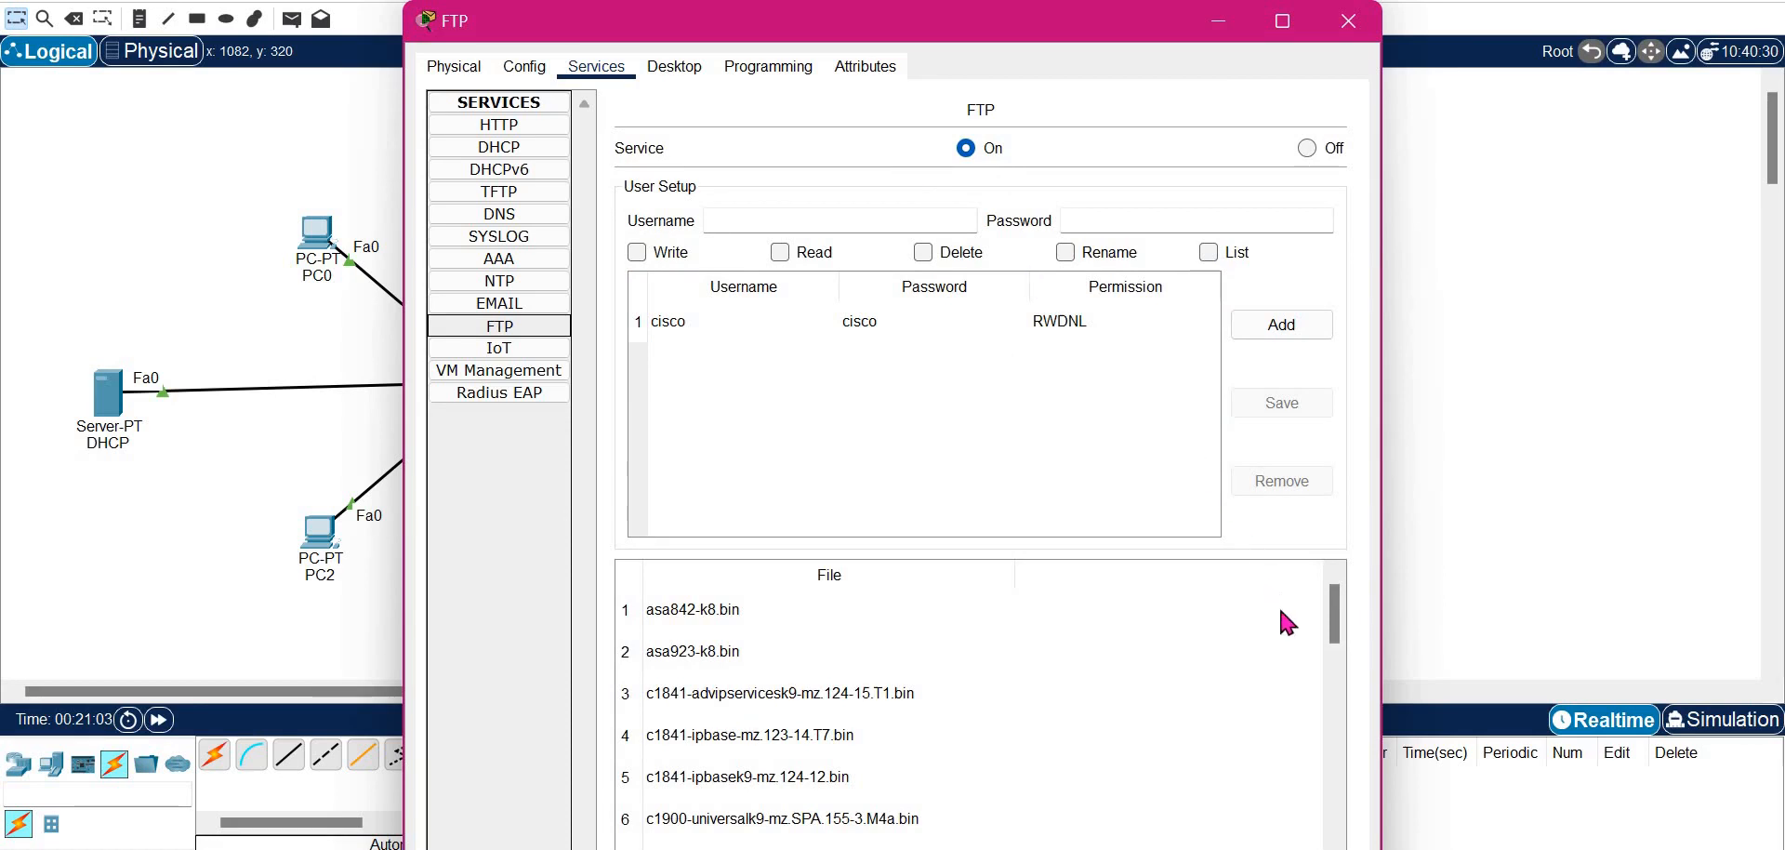
click(791, 666)
key(Down)
key(Down)
key(Down)
key(Down)
key(Down)
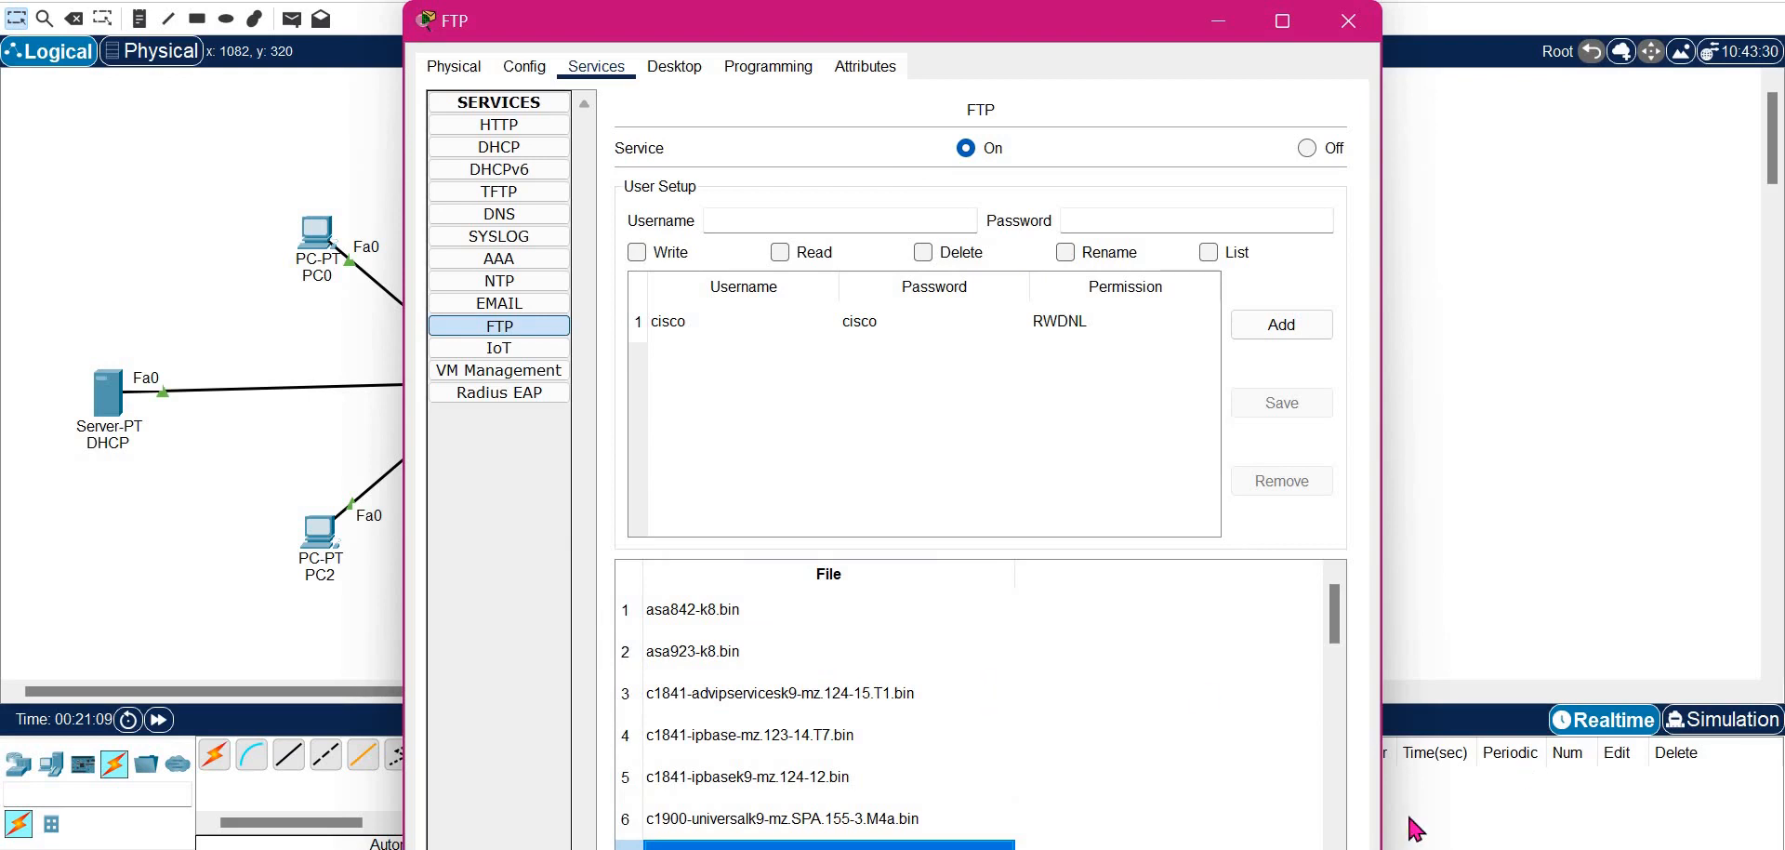
click(1329, 755)
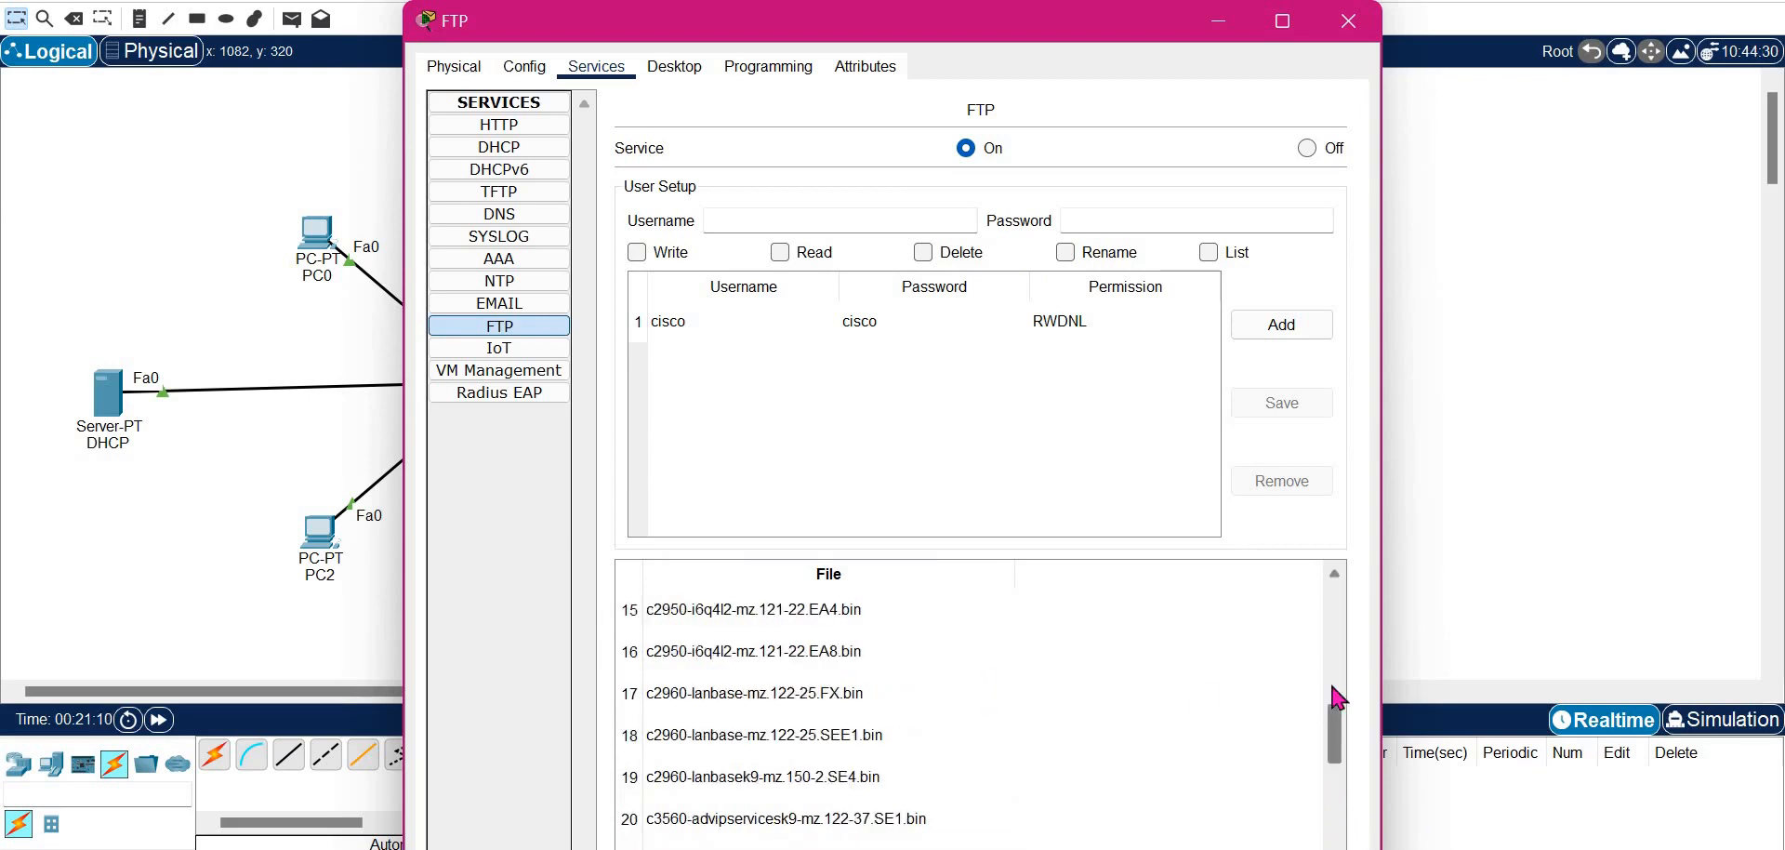
click(1327, 605)
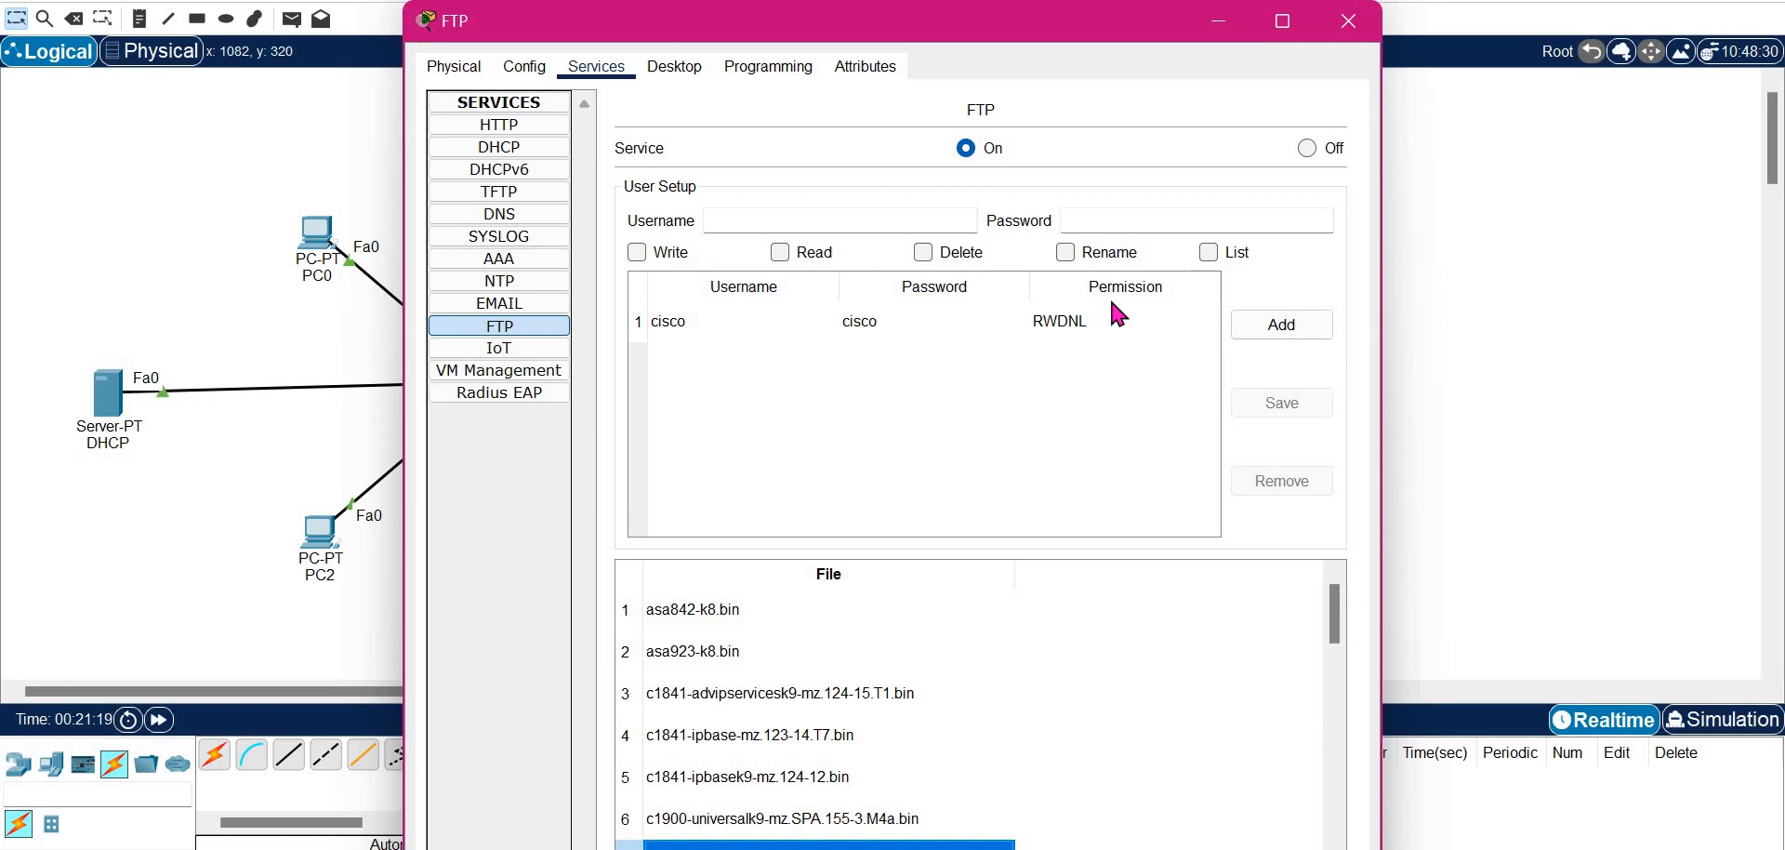
Load the cisco account's details into the FTP user setup and replace them with username l2gtr and the account password
click(899, 223)
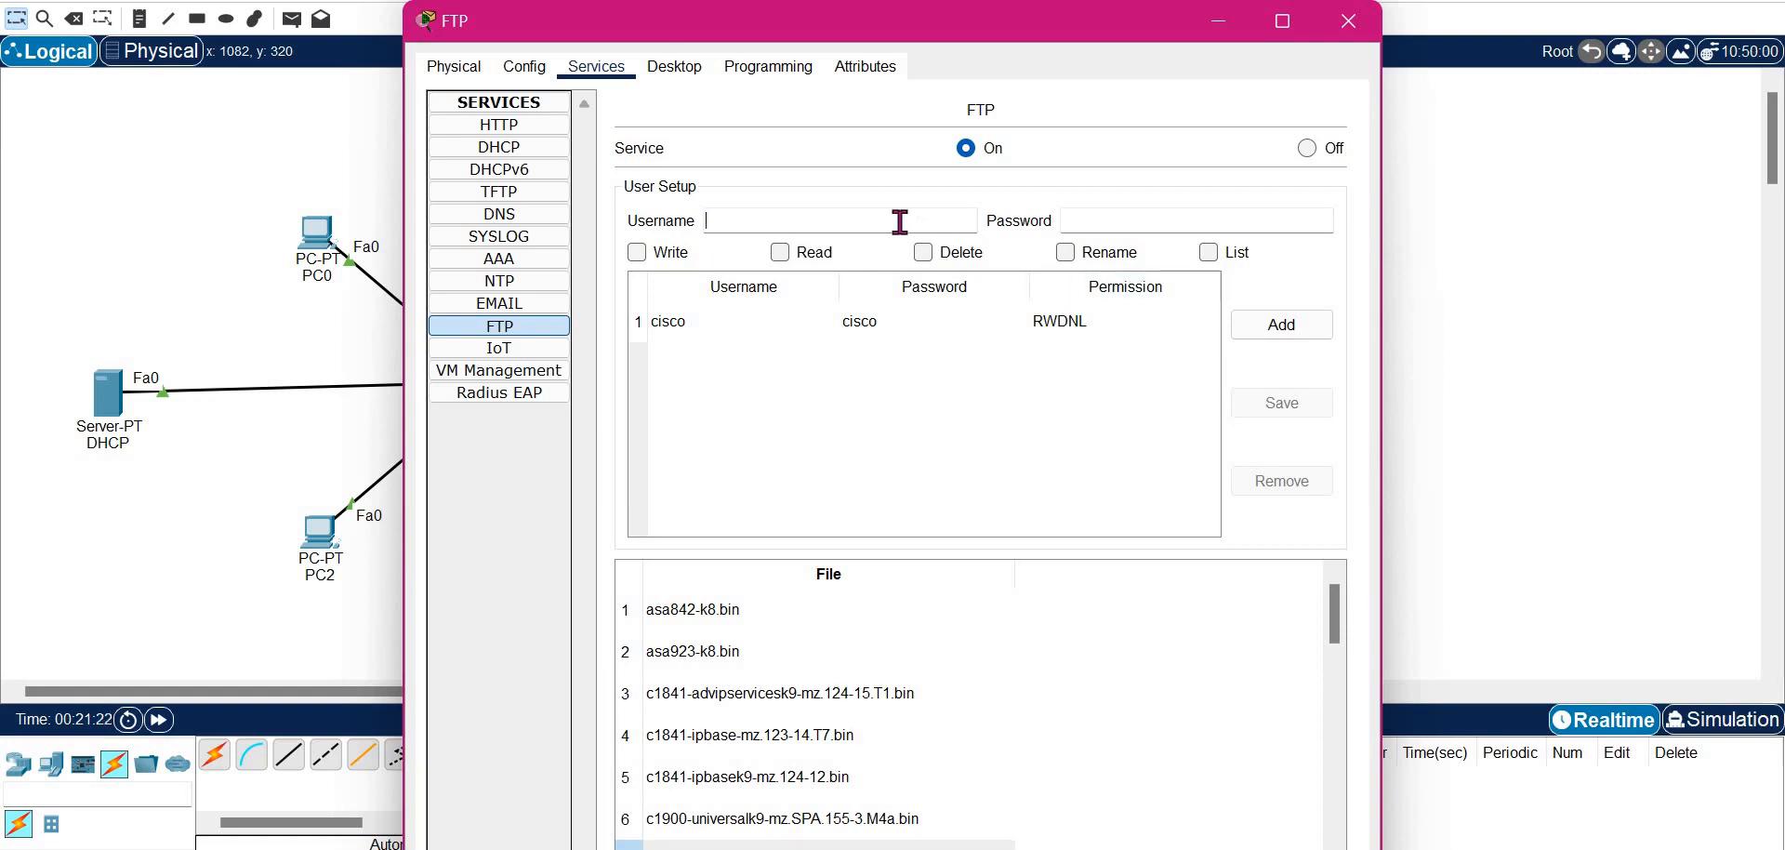
click(857, 329)
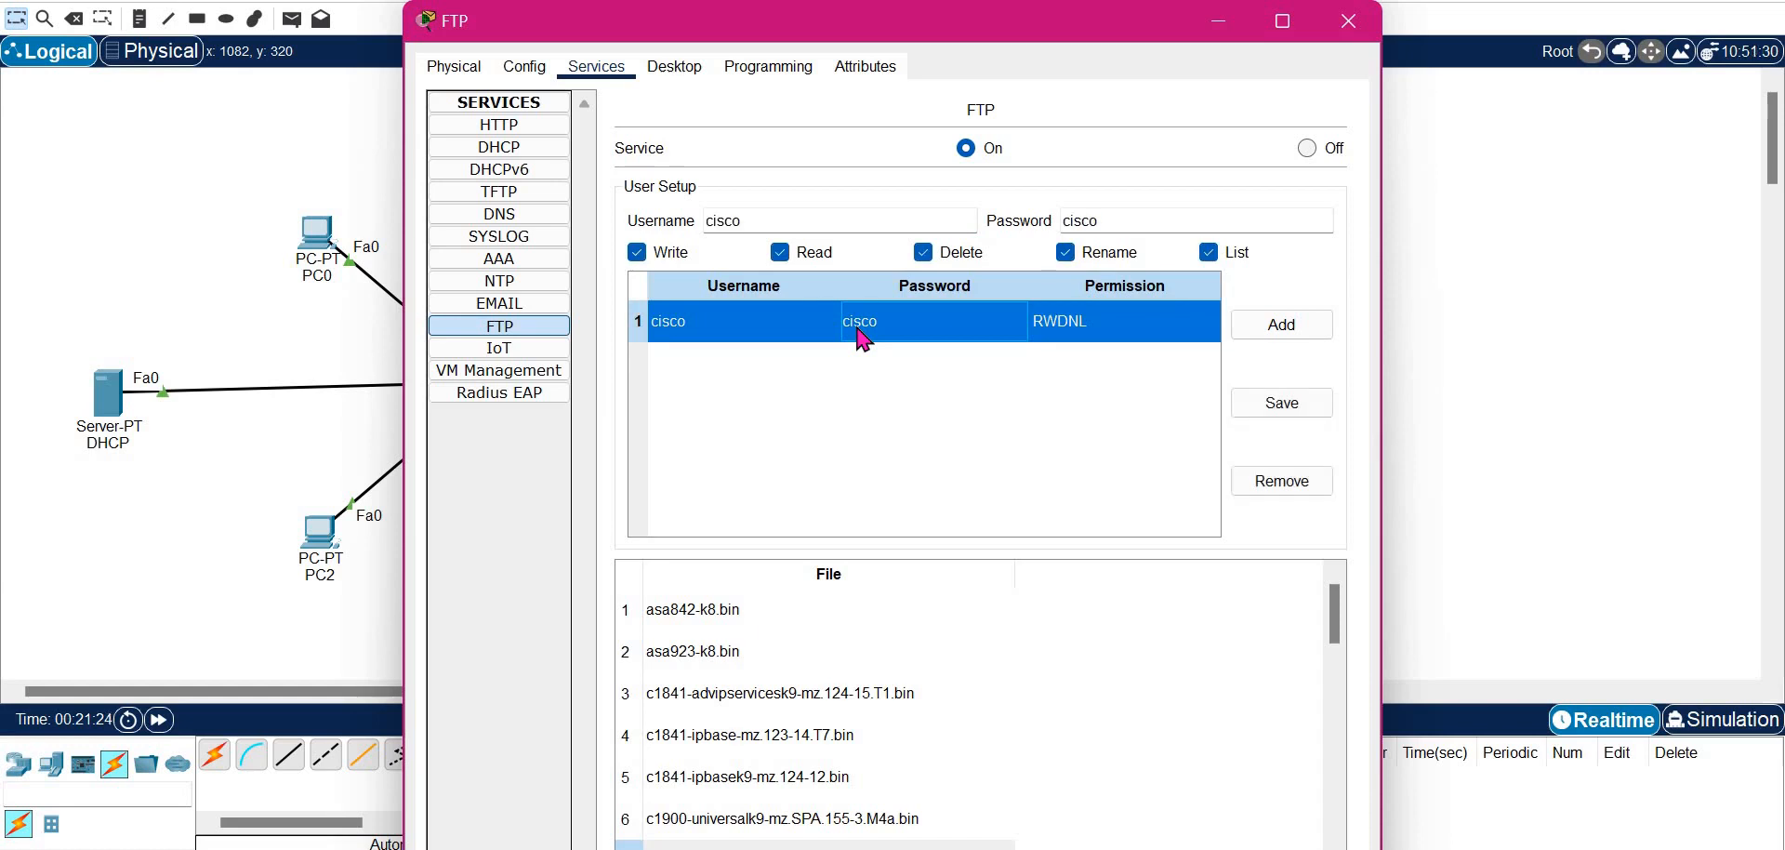
double_click(803, 221)
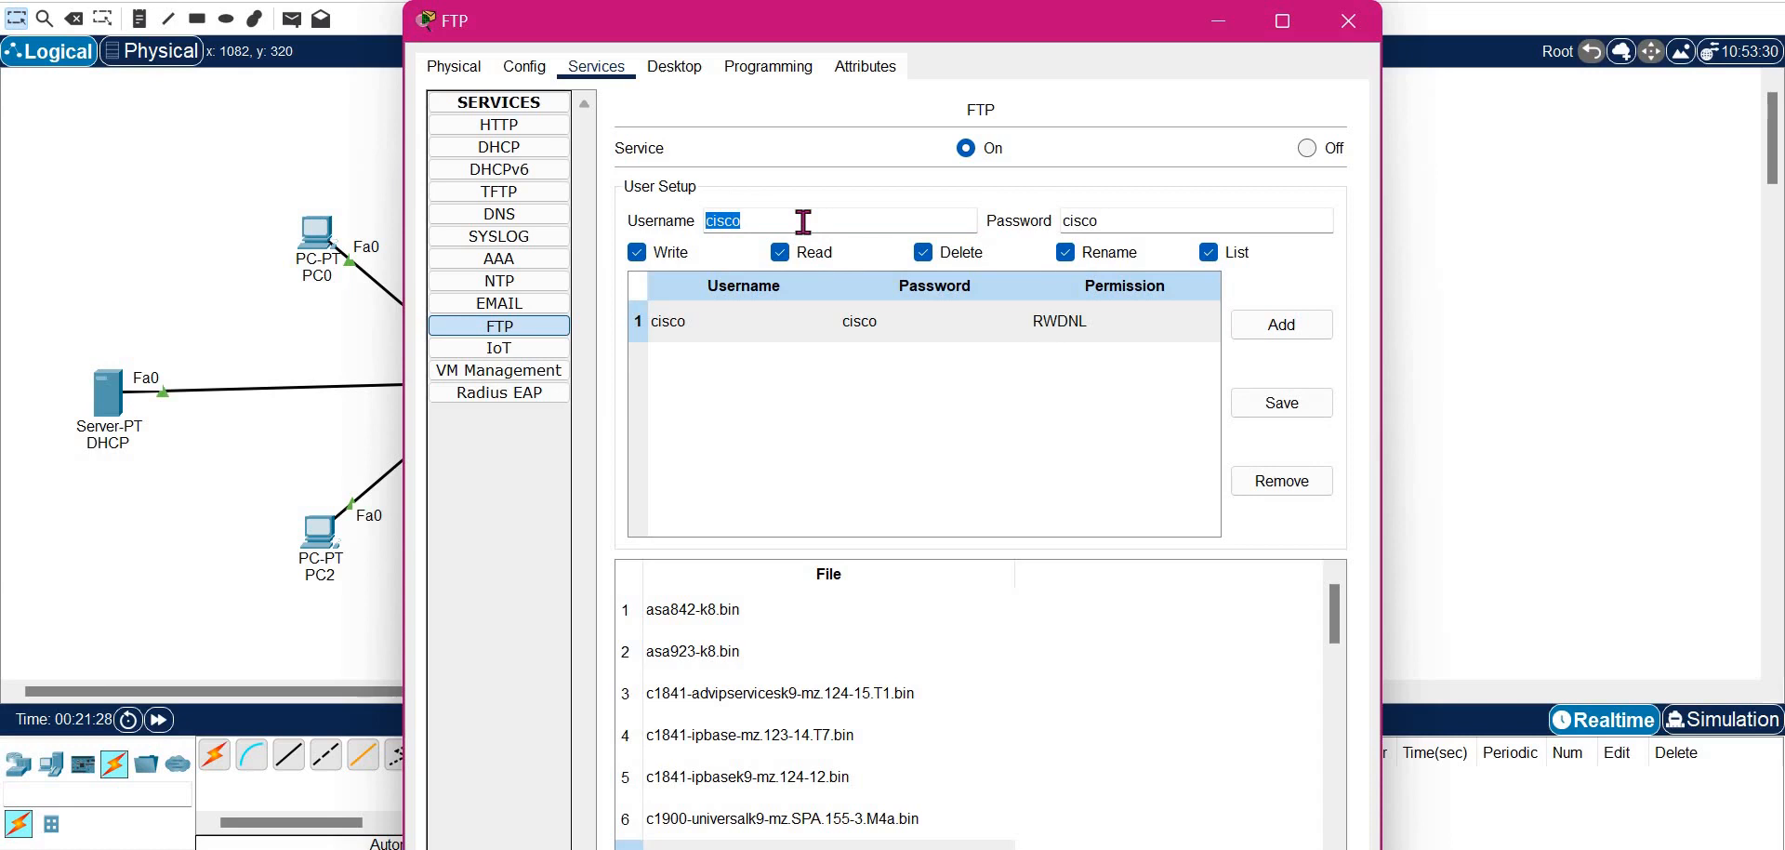
text(l2gtr)
double_click(1087, 222)
text(l2gtr)
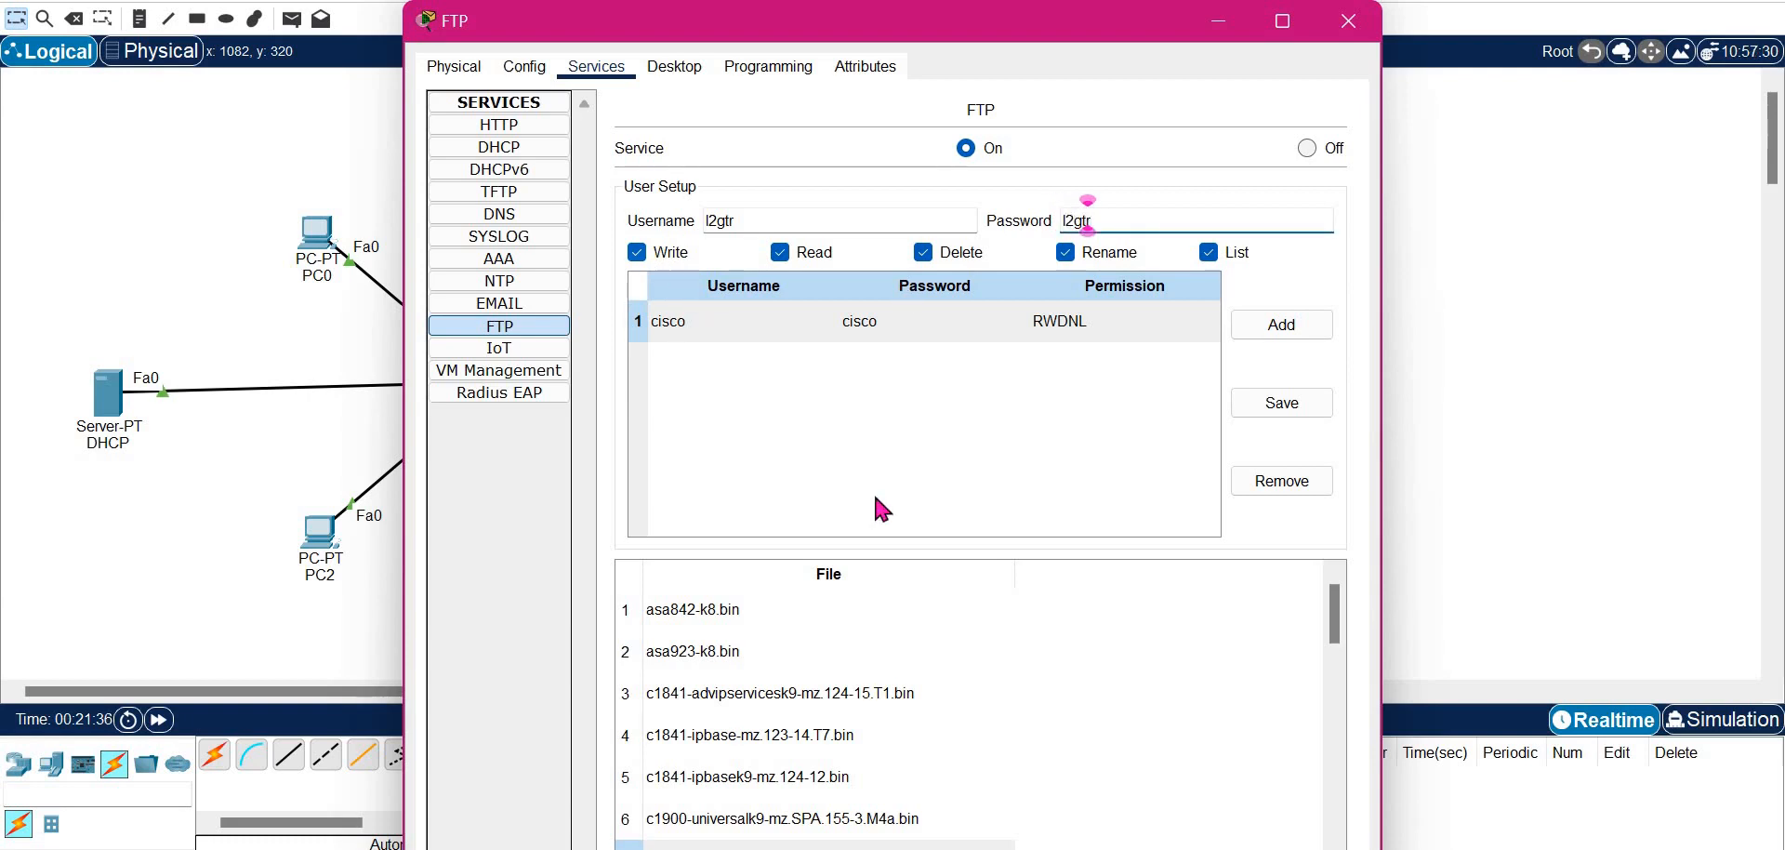
click(873, 491)
Add the new FTP user with Write, Read, Delete, Rename and List permissions enabled, and close the server window
click(639, 253)
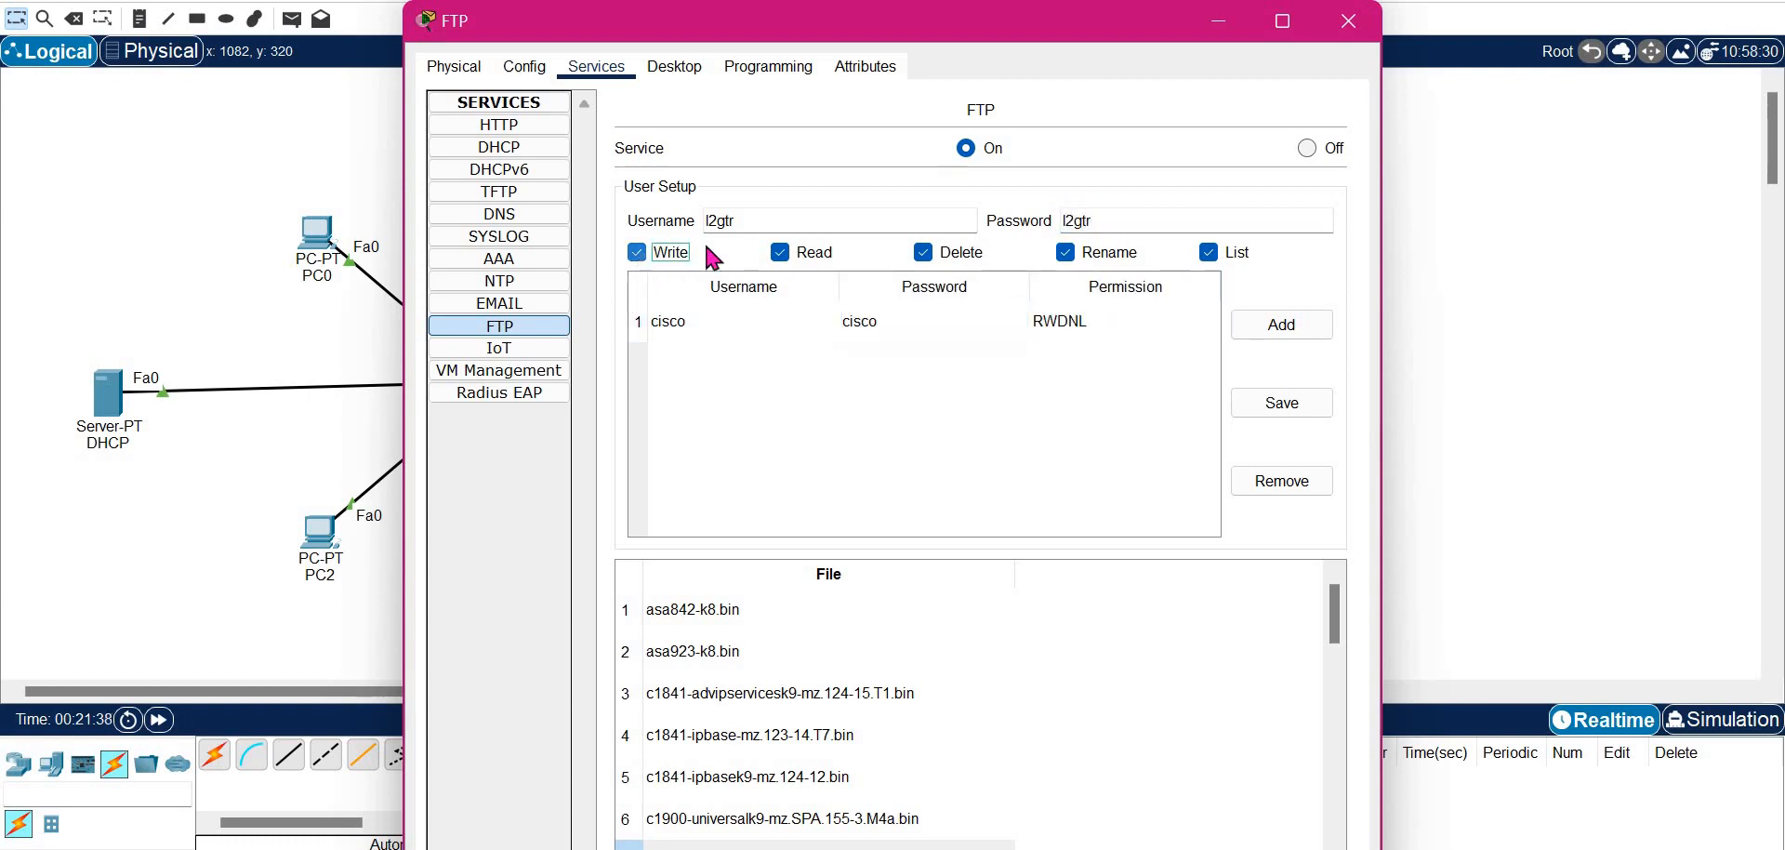
click(782, 253)
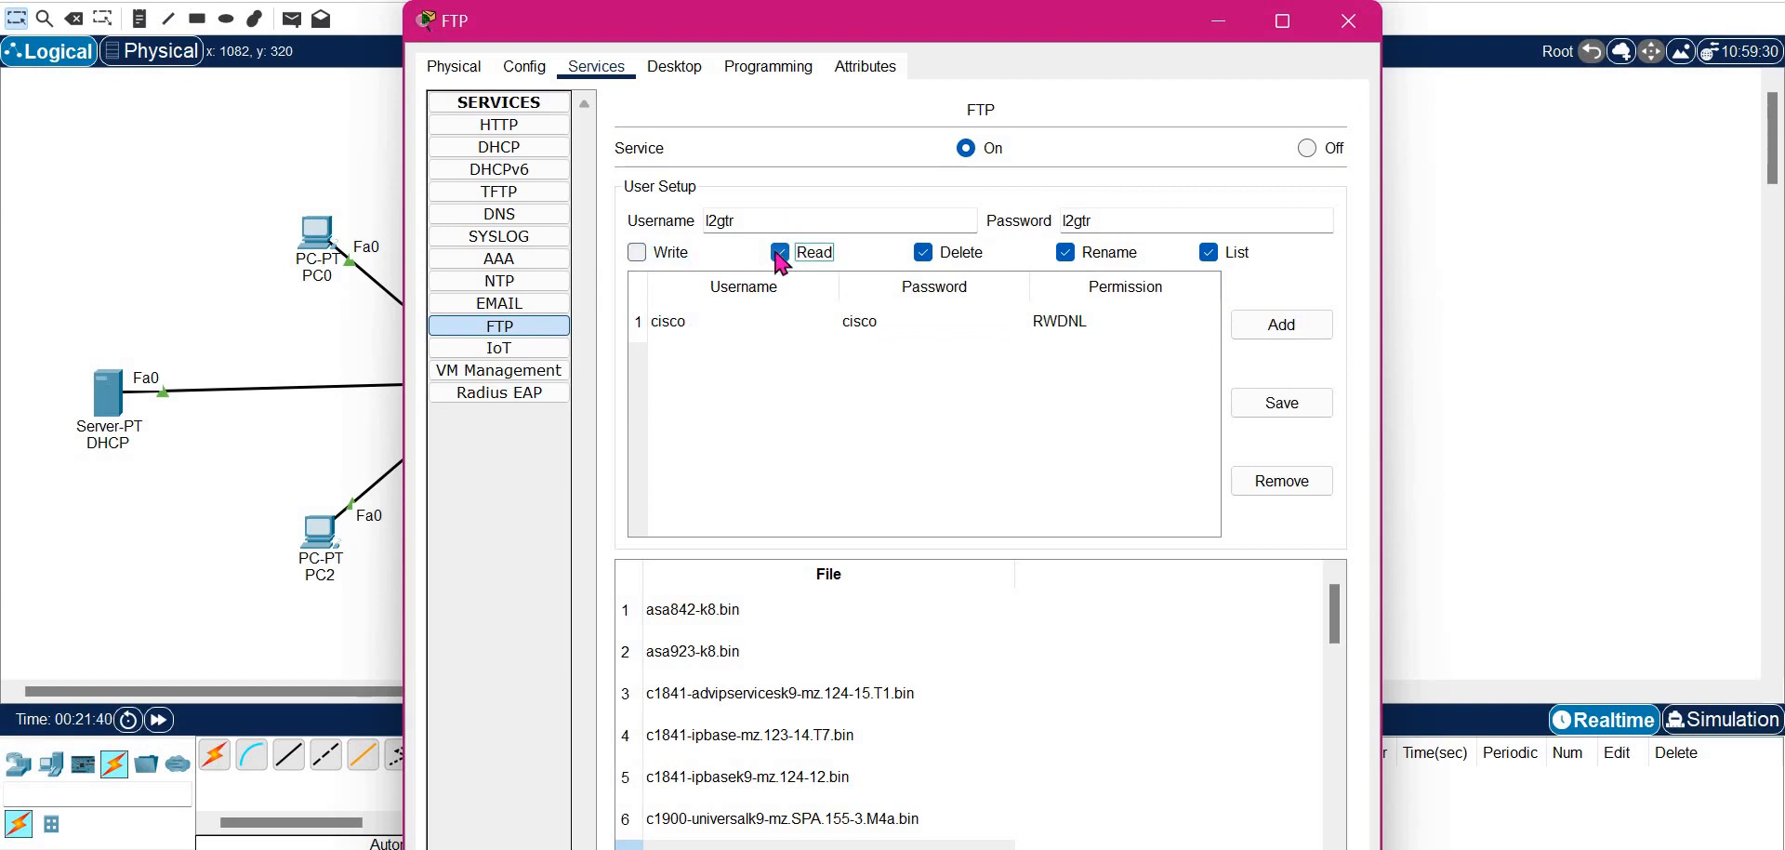
click(639, 253)
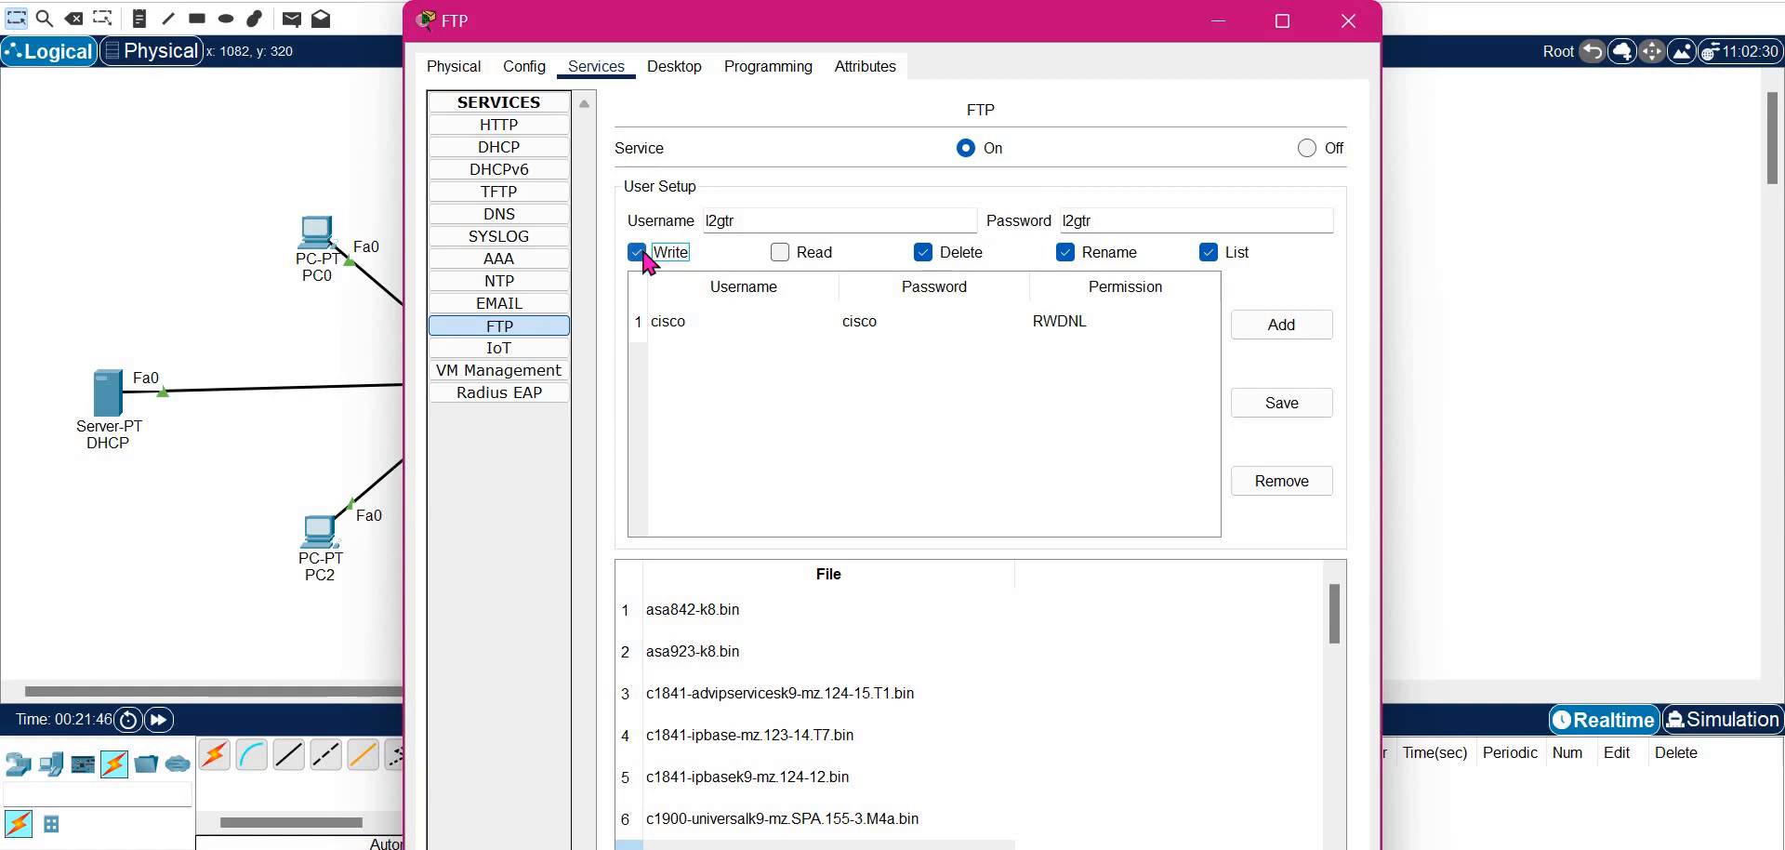
click(780, 255)
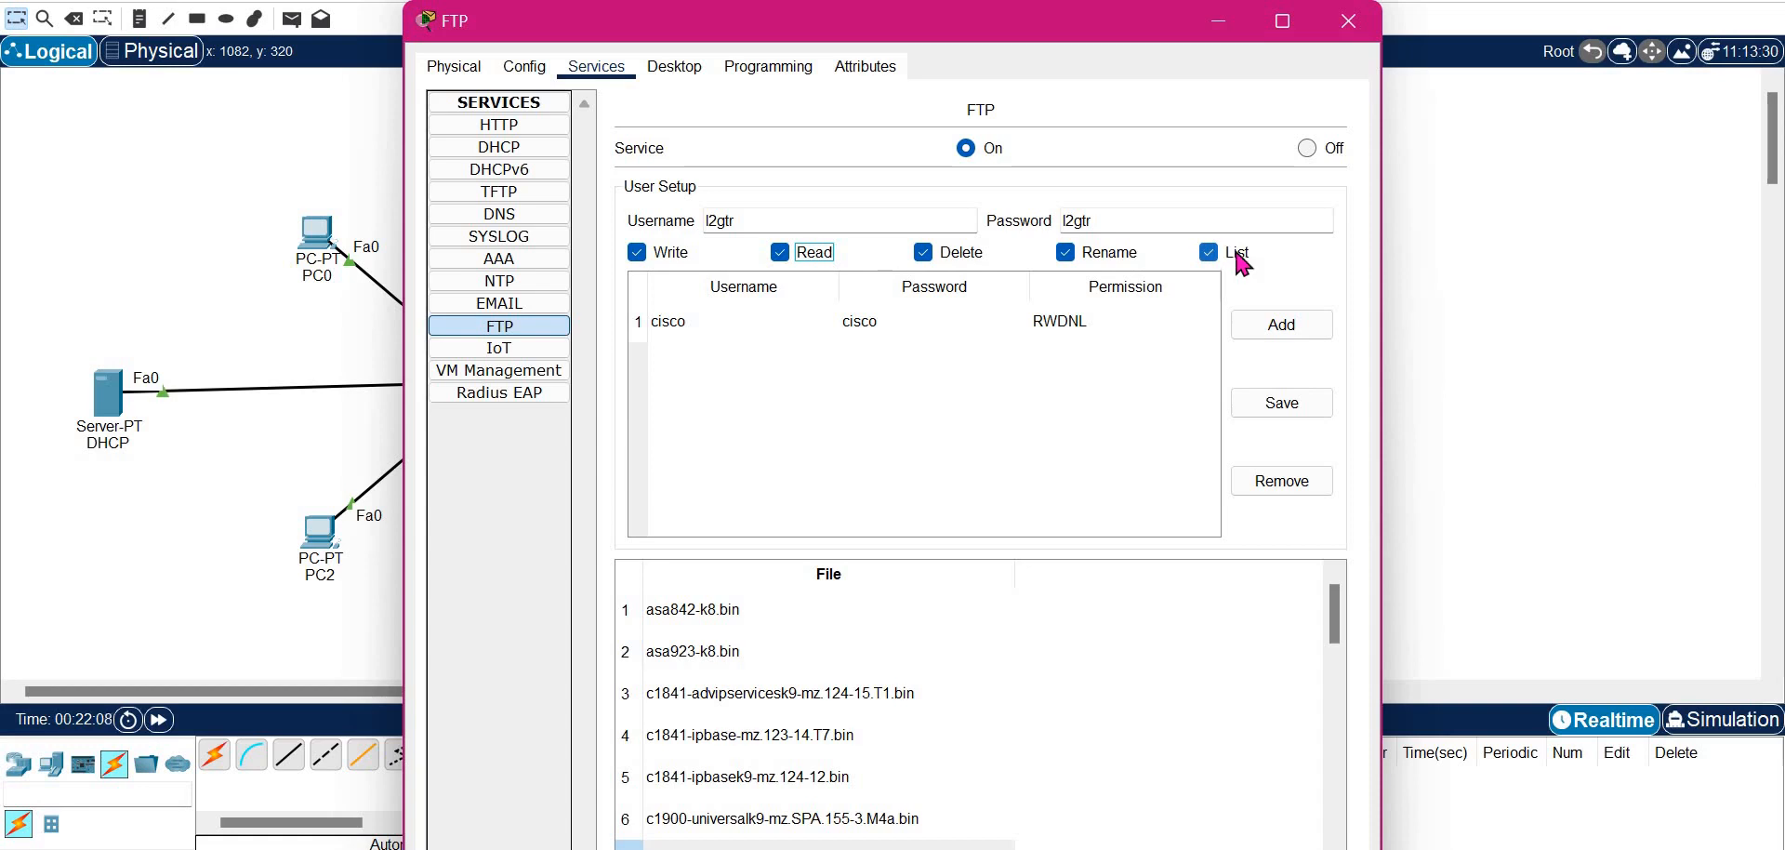
click(1280, 328)
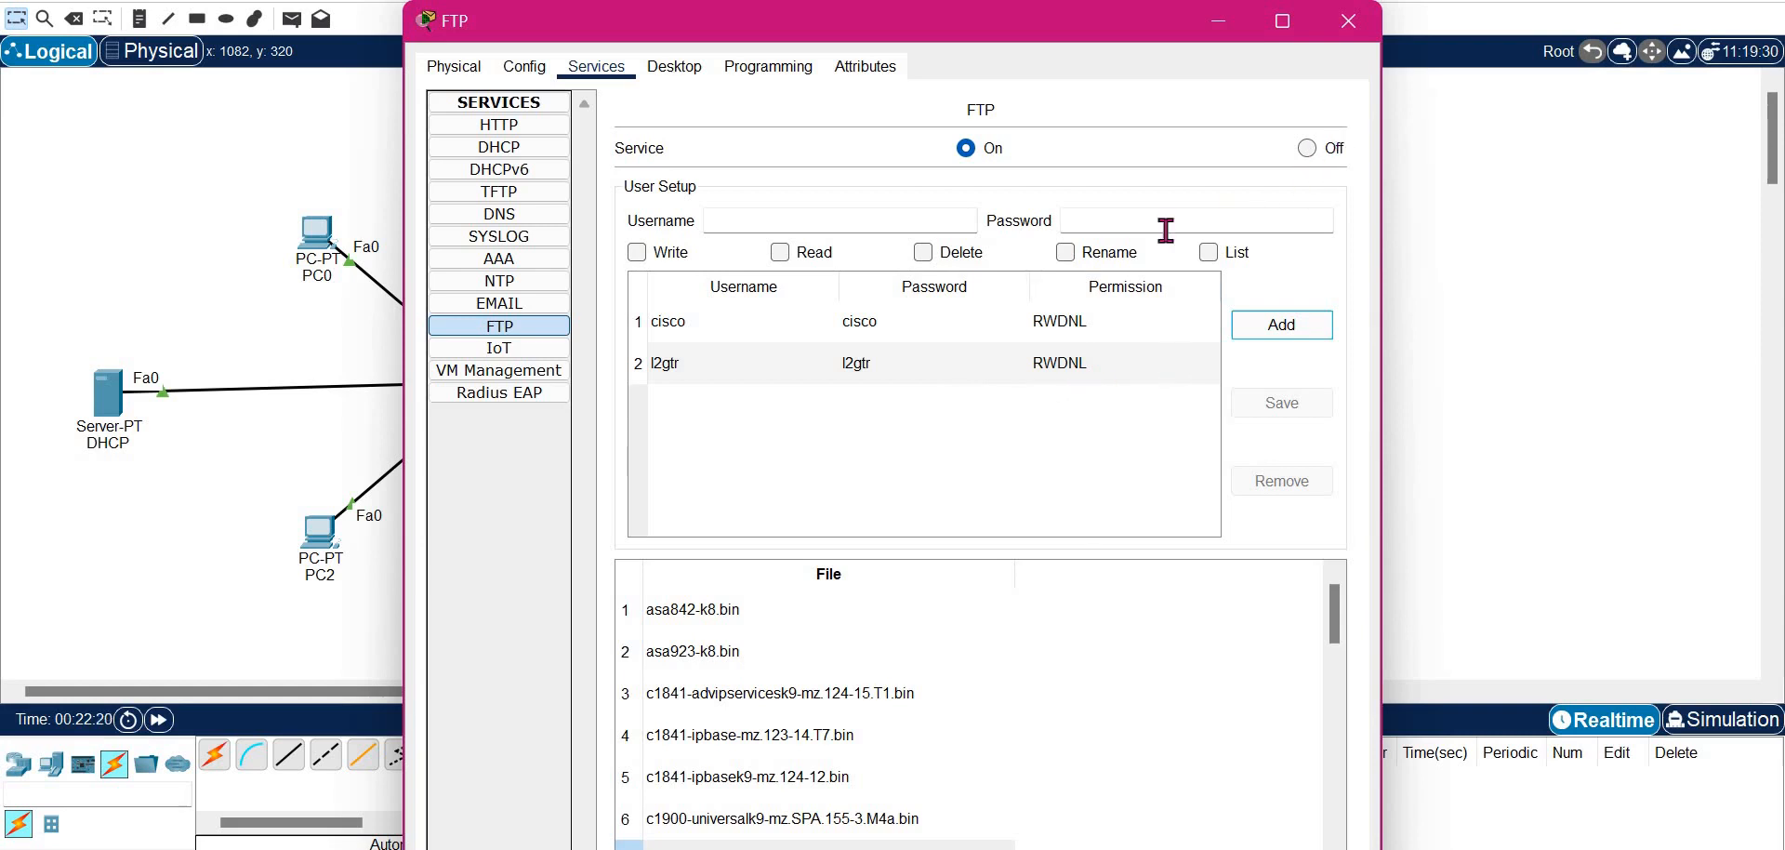
click(1348, 21)
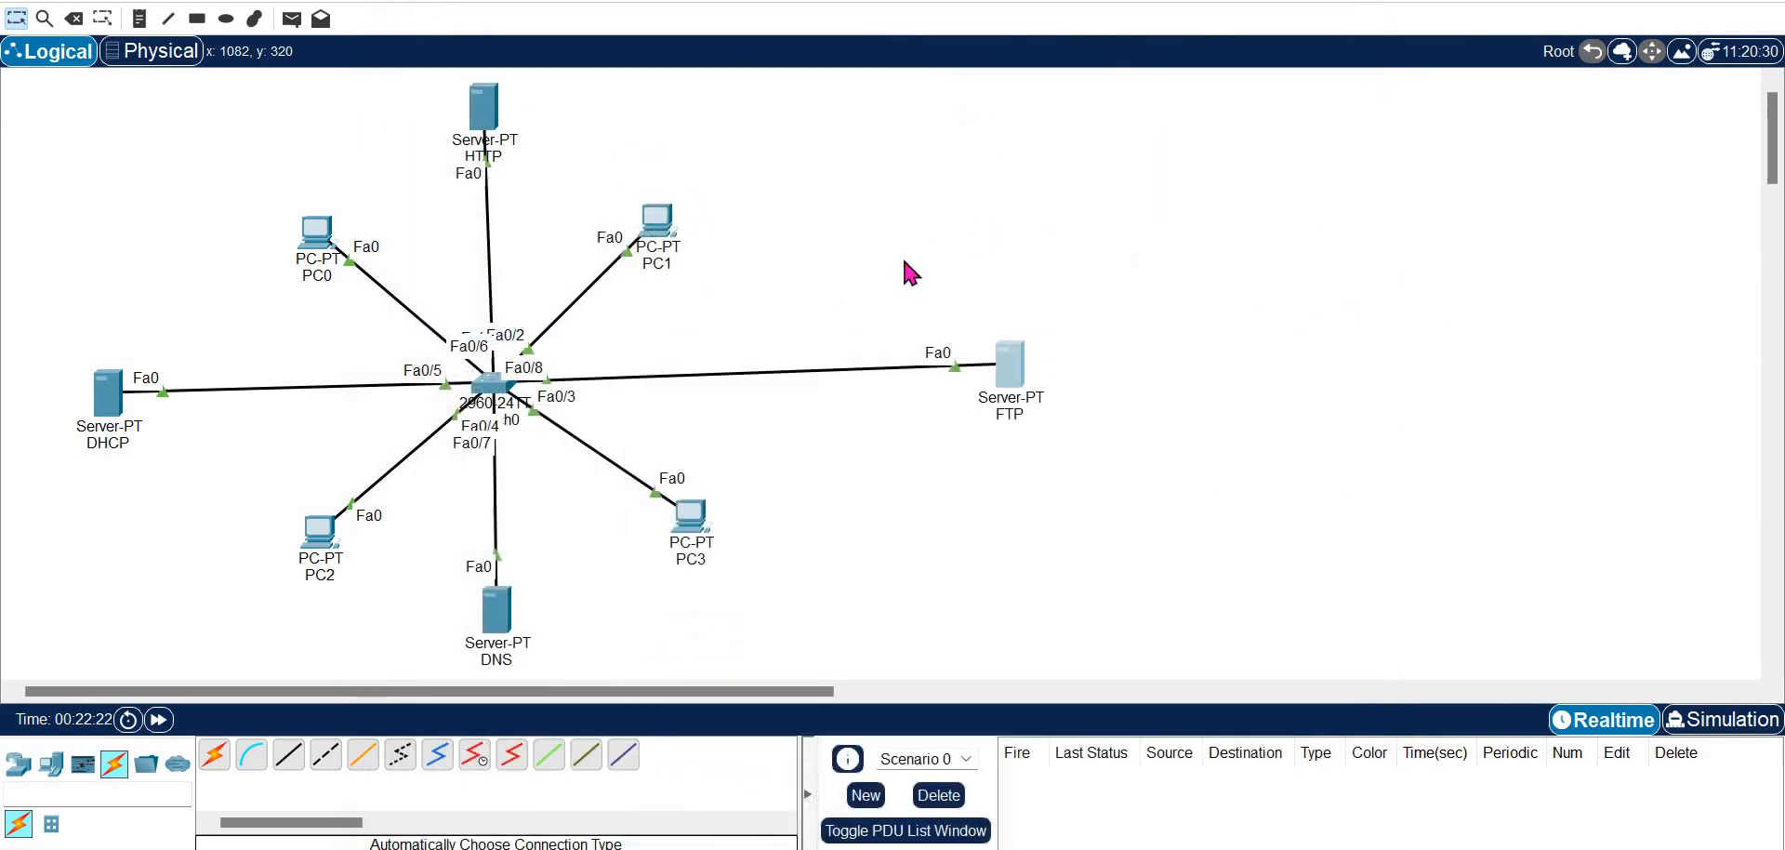
Open PC1's command prompt and start an FTP session with the server at 192.168.1.252
click(668, 228)
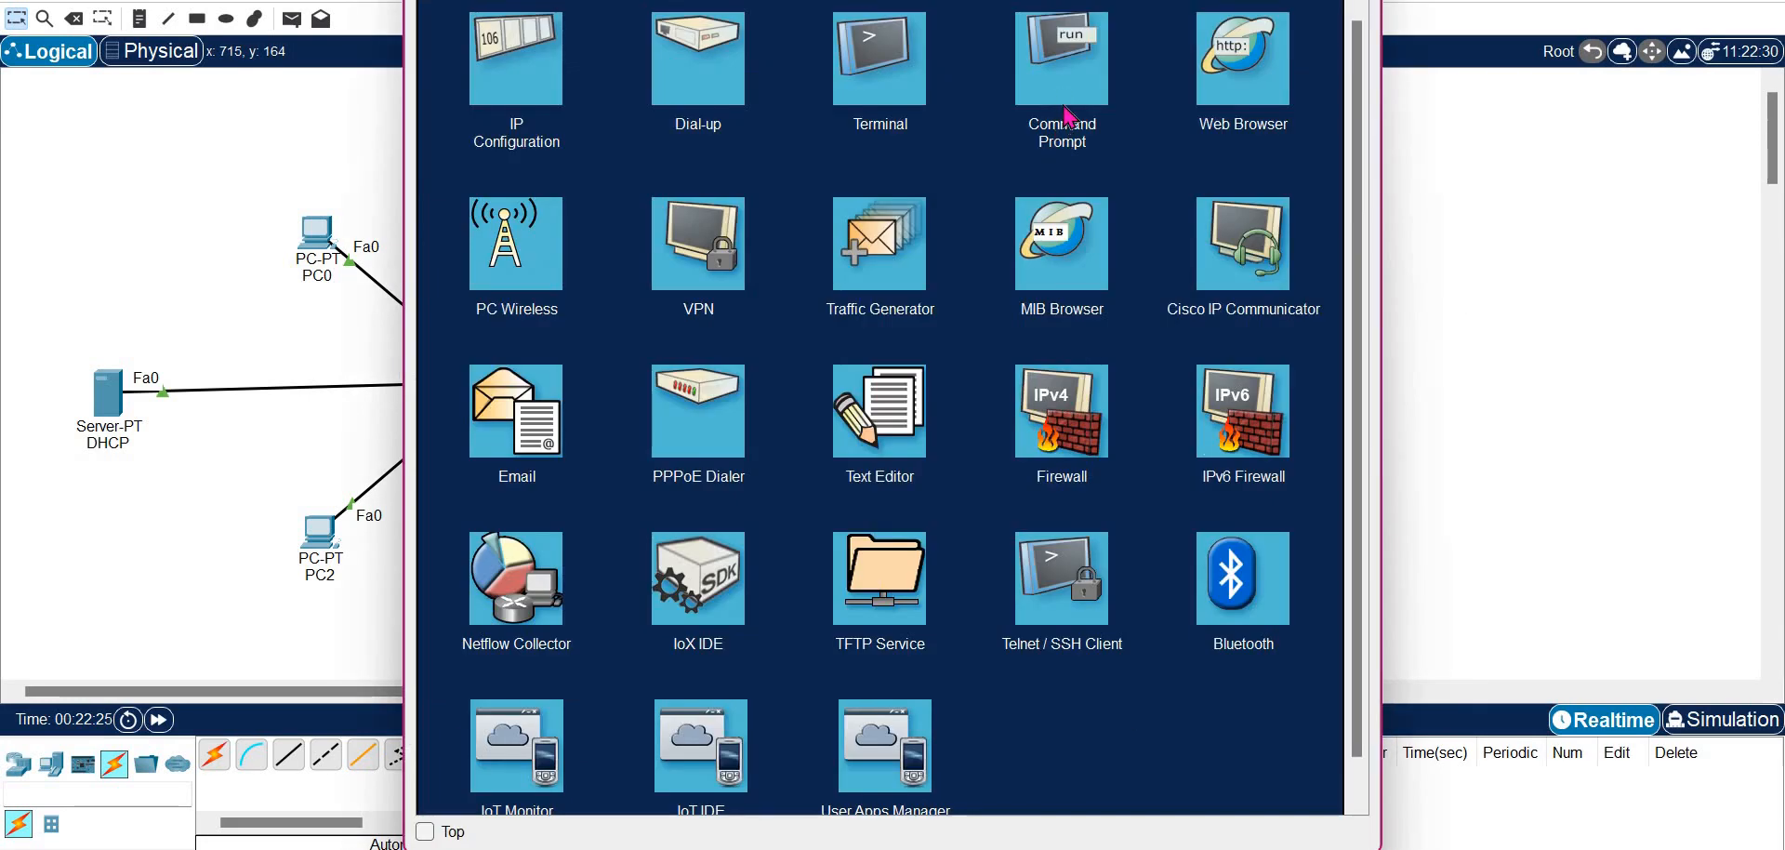
click(1065, 113)
key(Return)
key(Return)
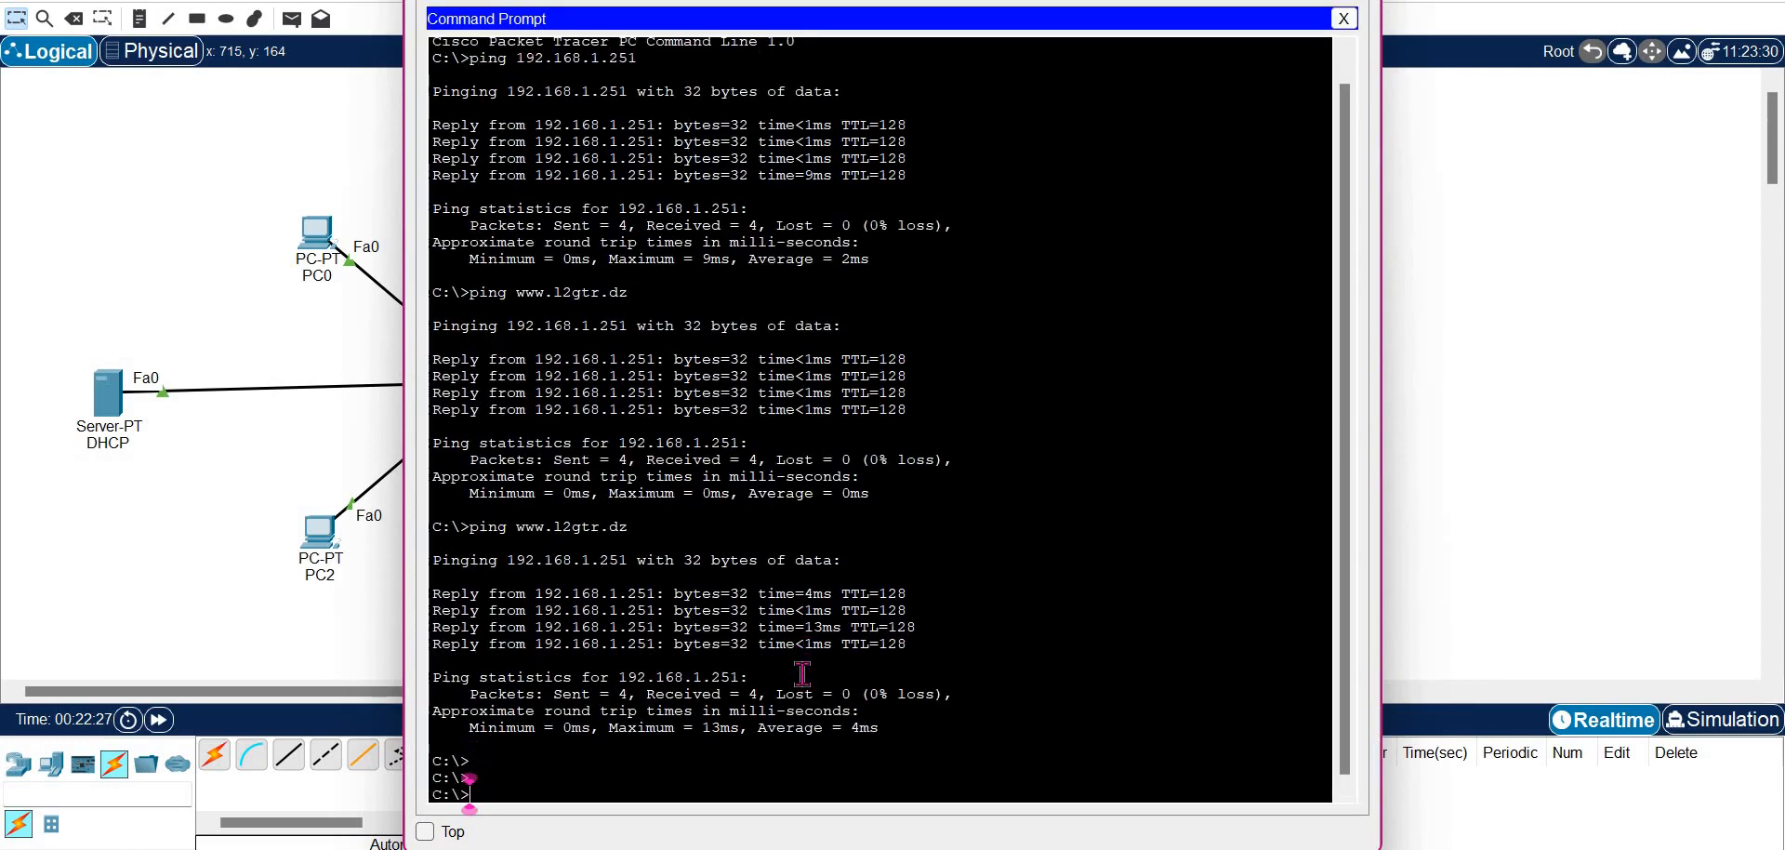
text(ftp 192.)
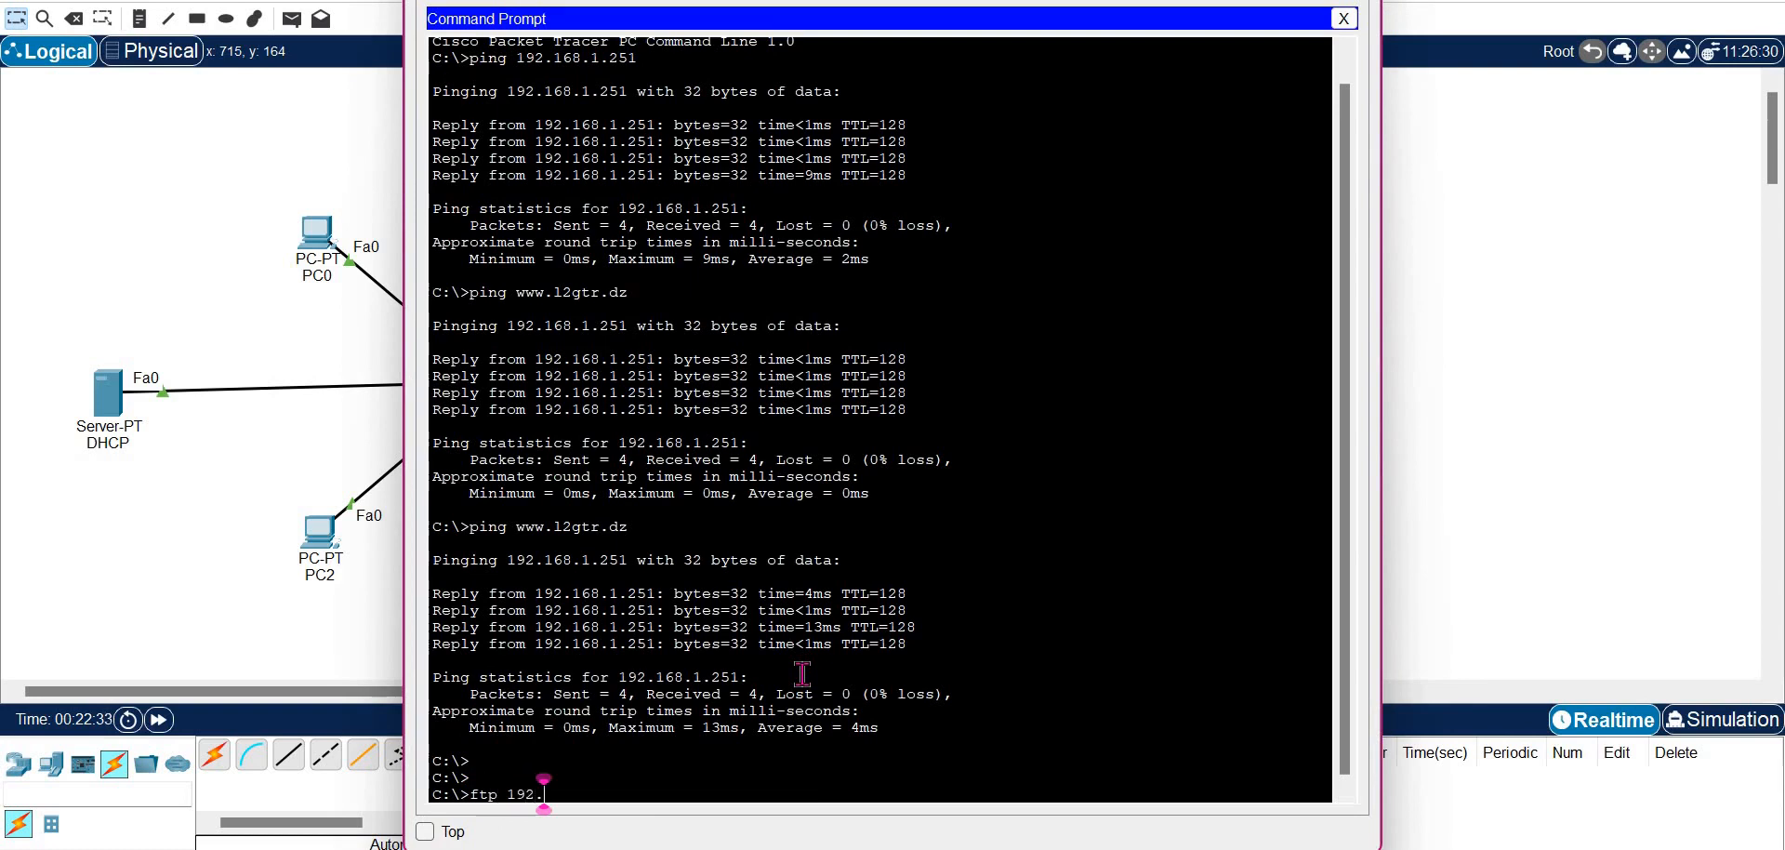
text(168.1.252)
key(Return)
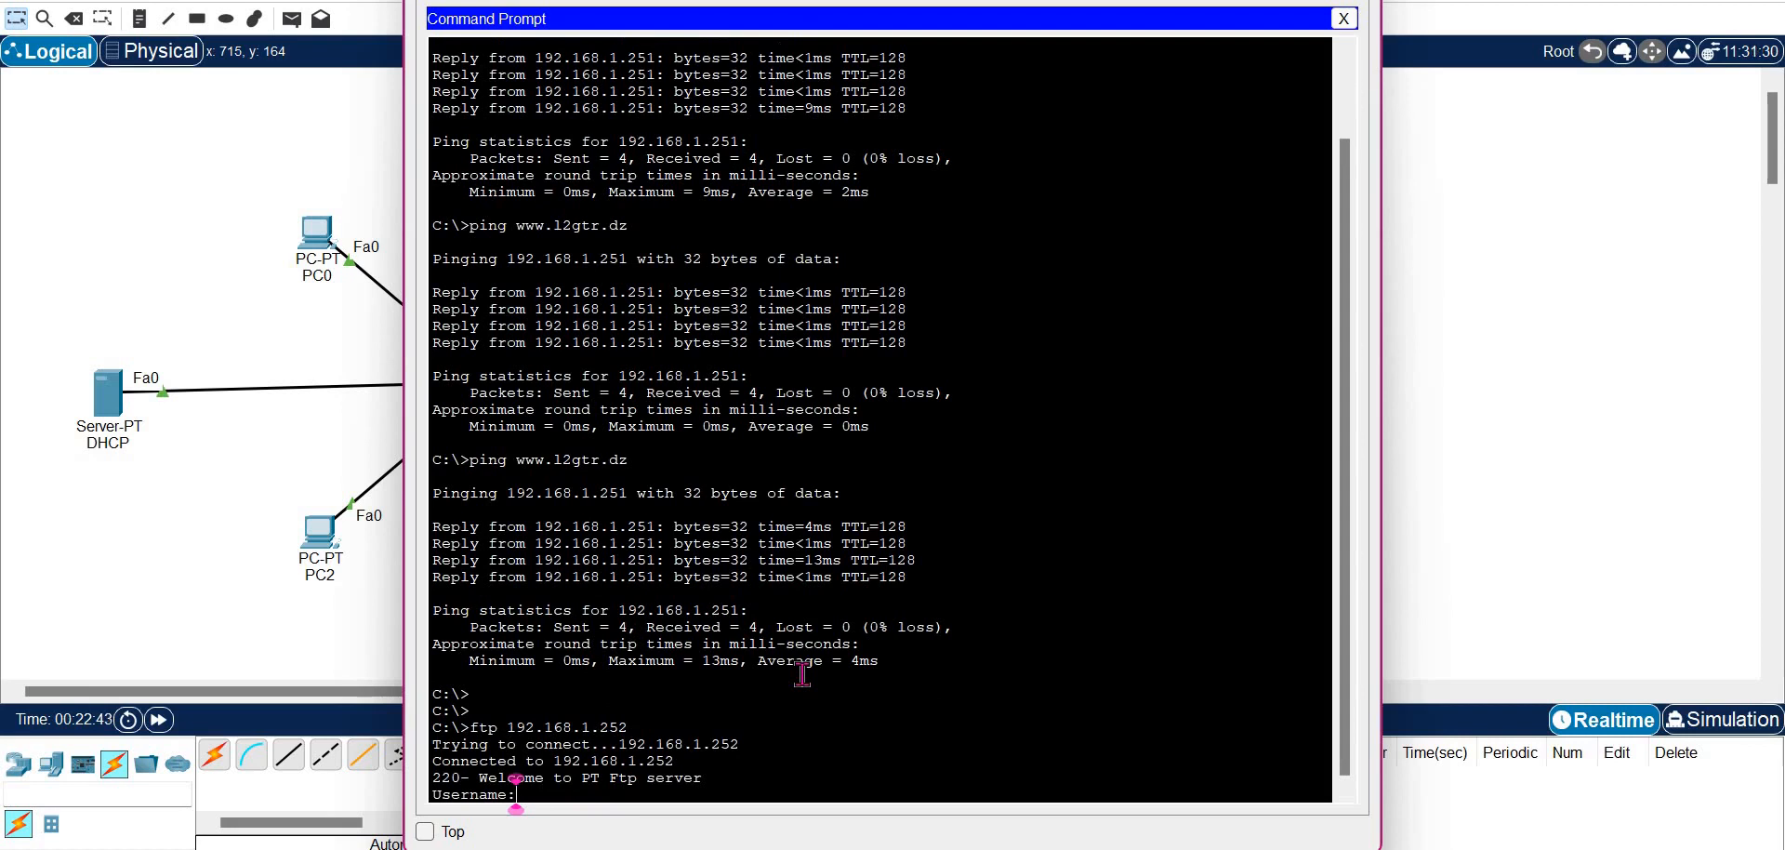
text(l2gtr)
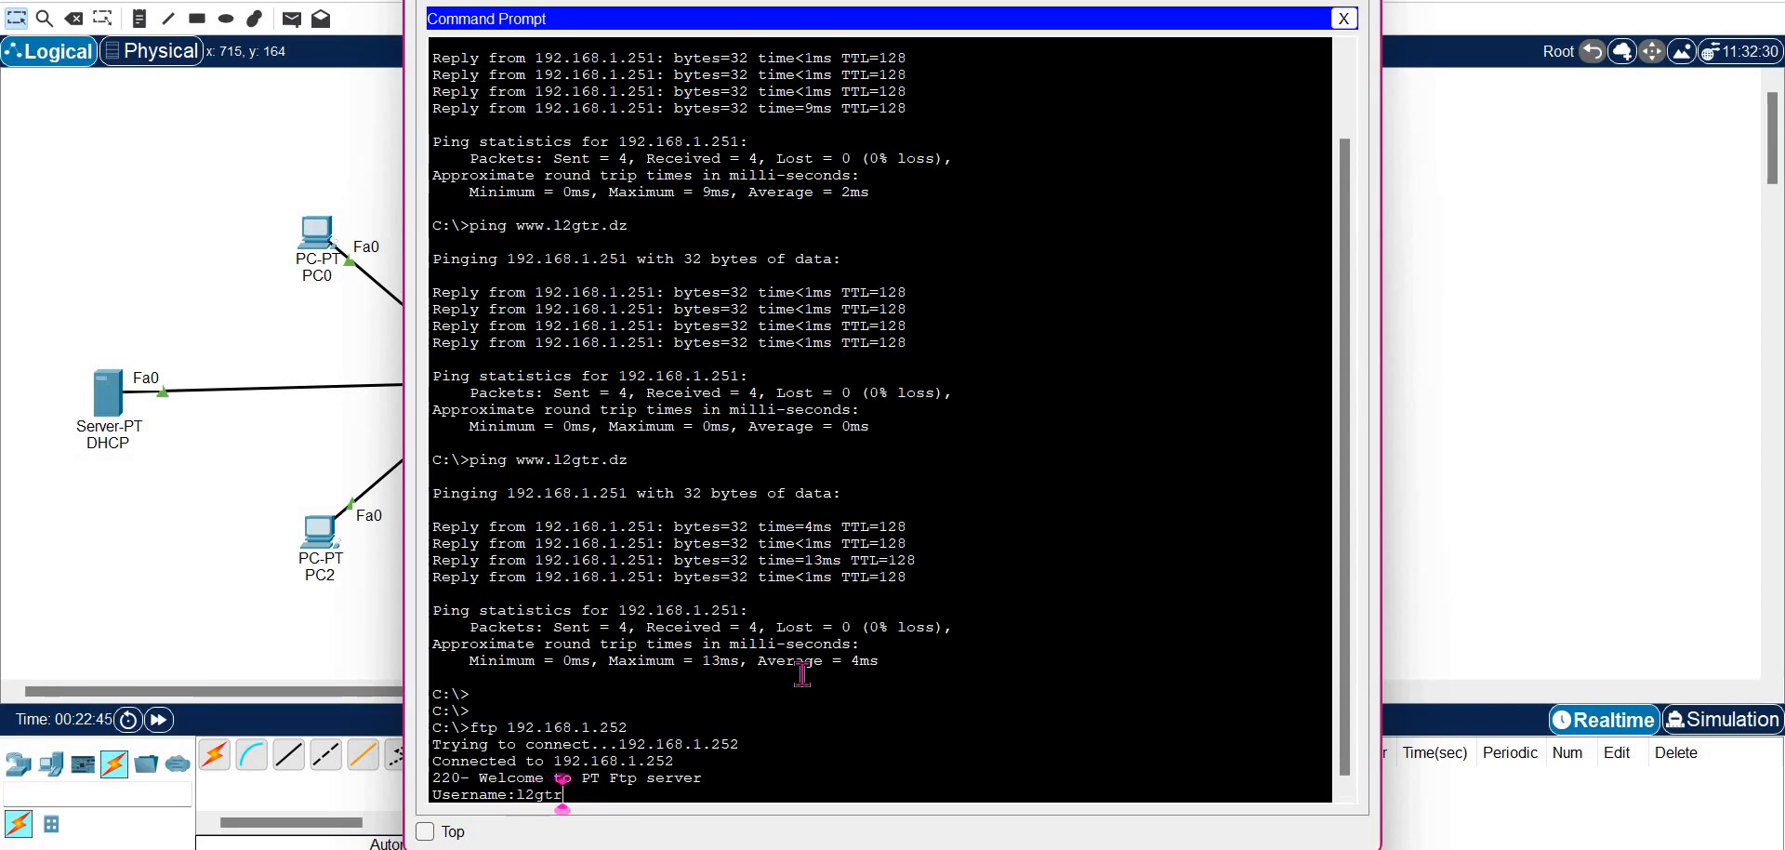
key(Return)
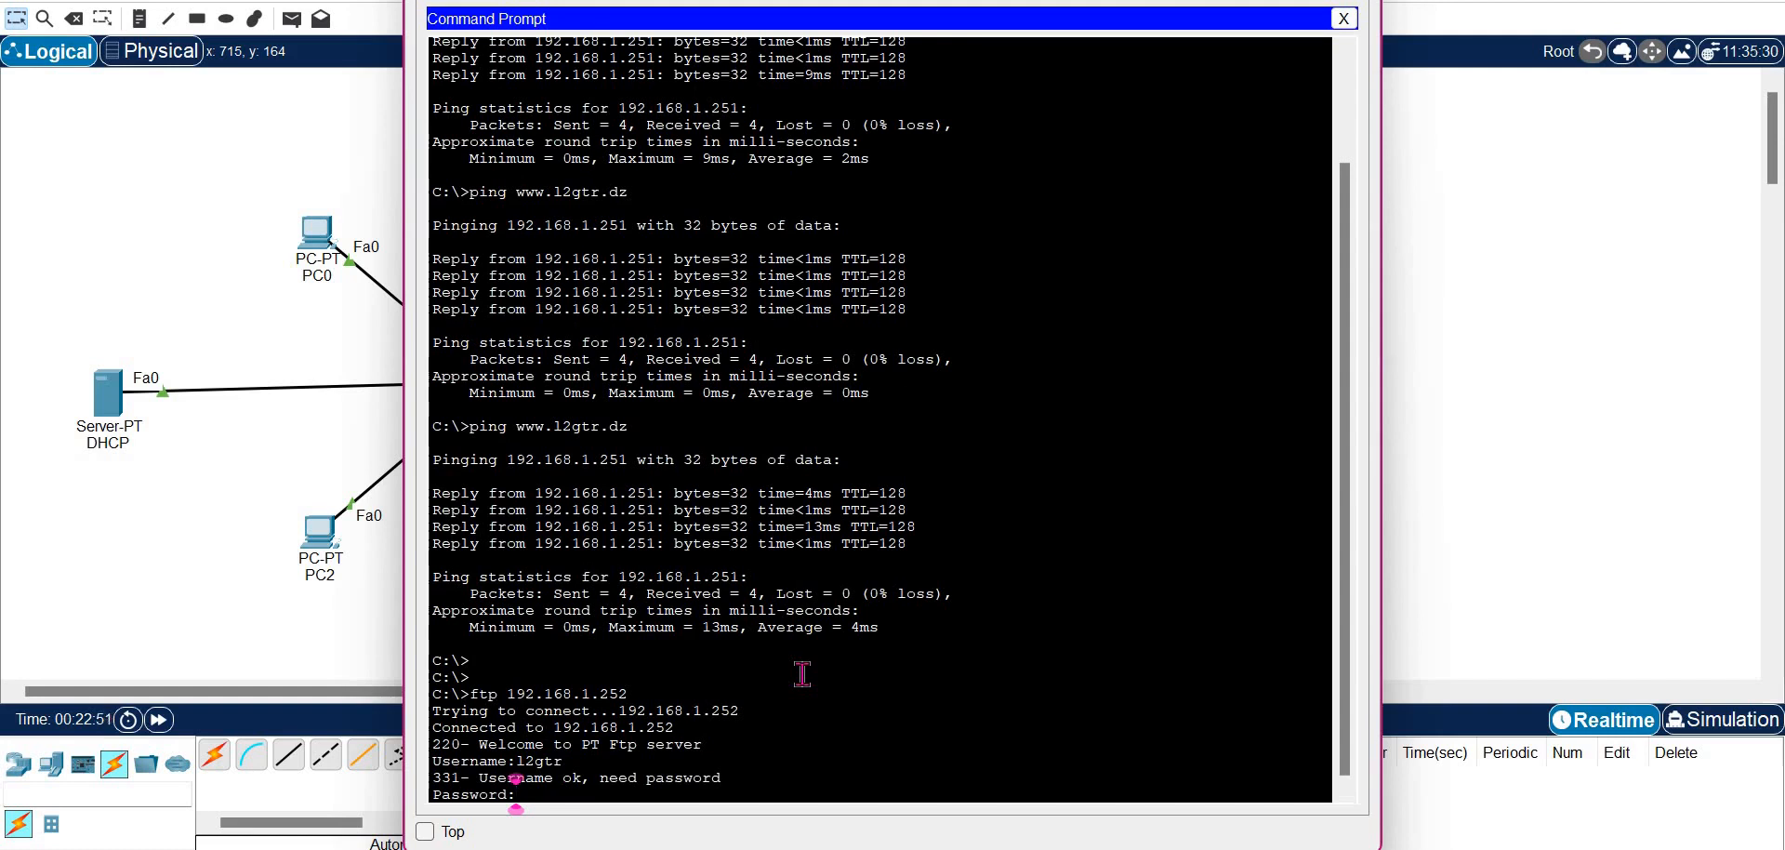
key(Return)
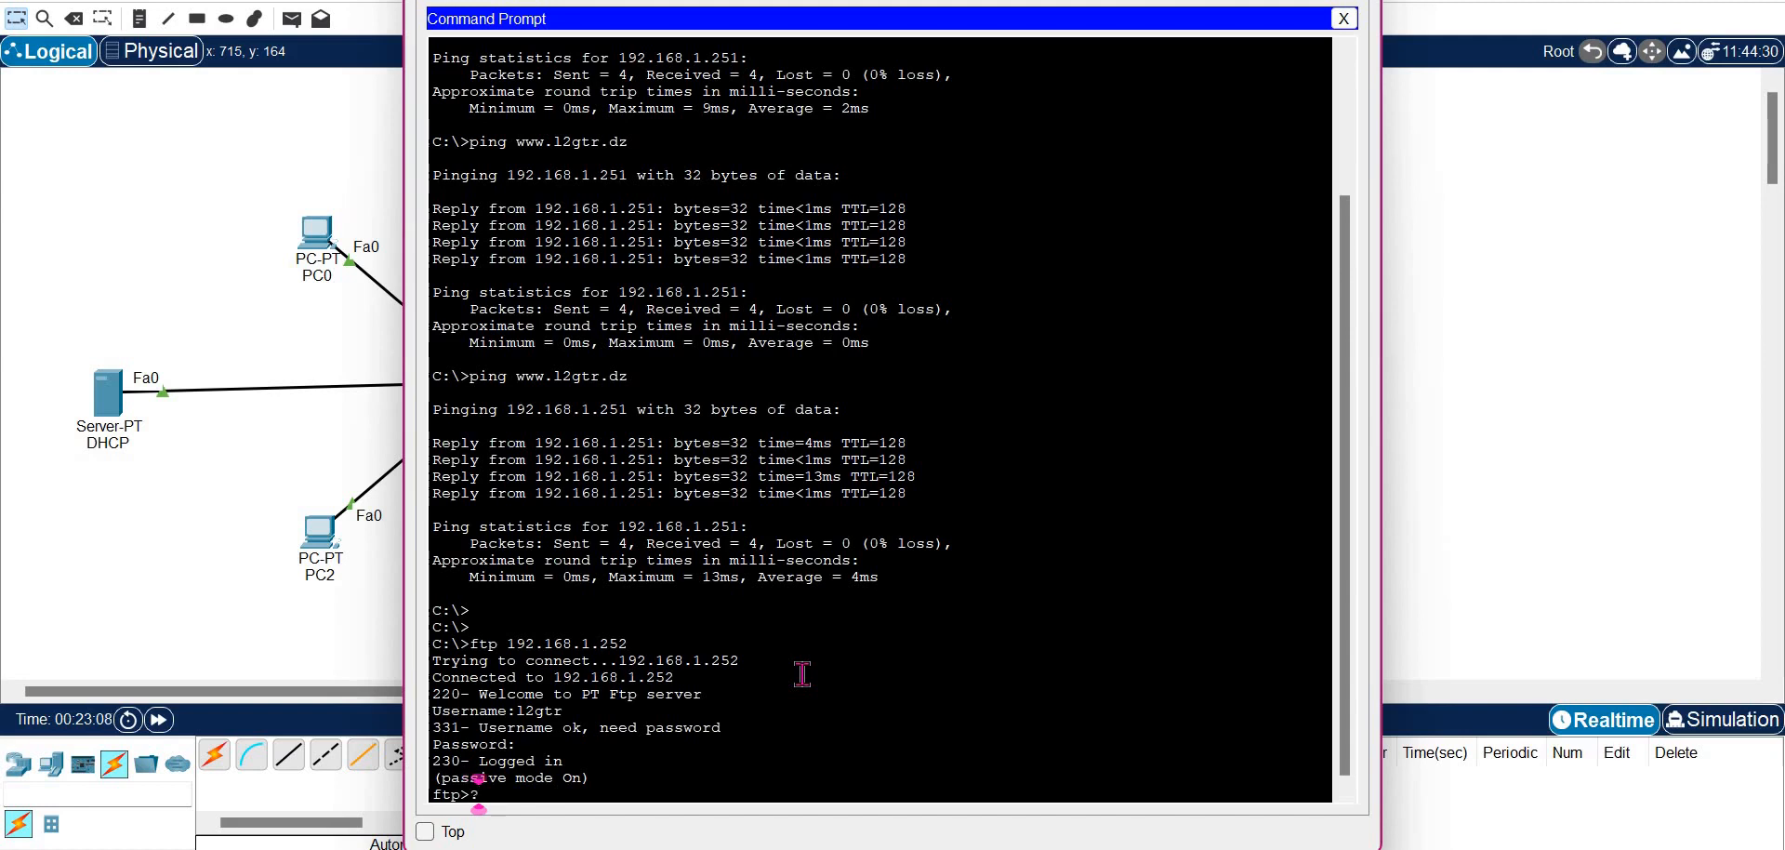
Display the available FTP commands with ? and list the files in the server's FTP directory with dir
text(?)
key(Return)
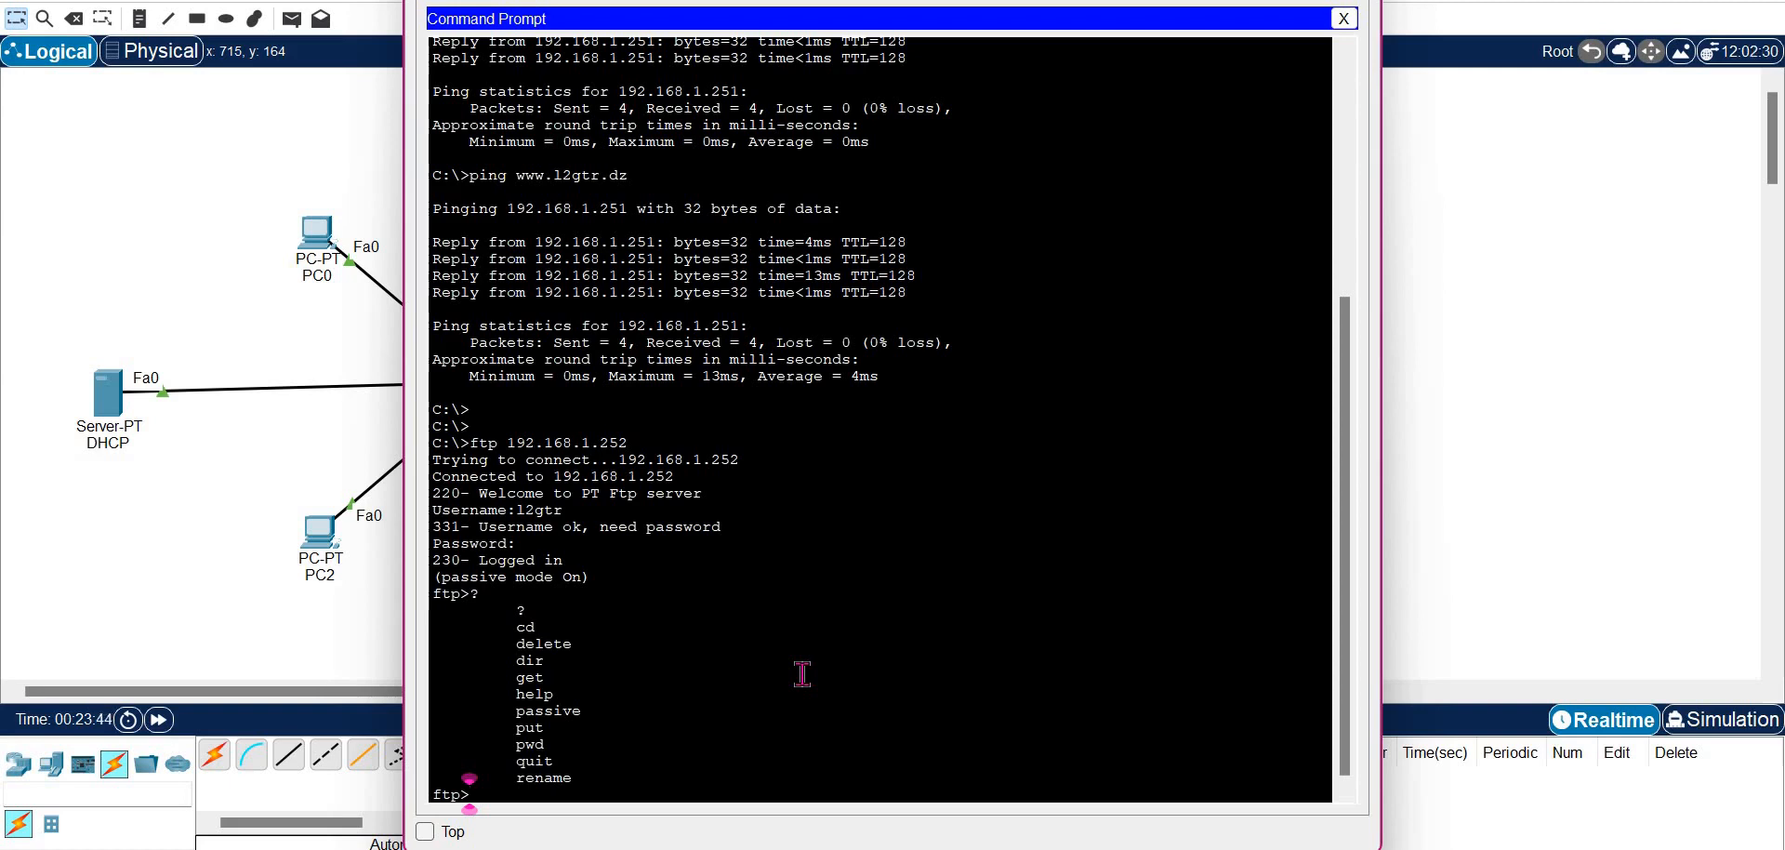
text(DIR)
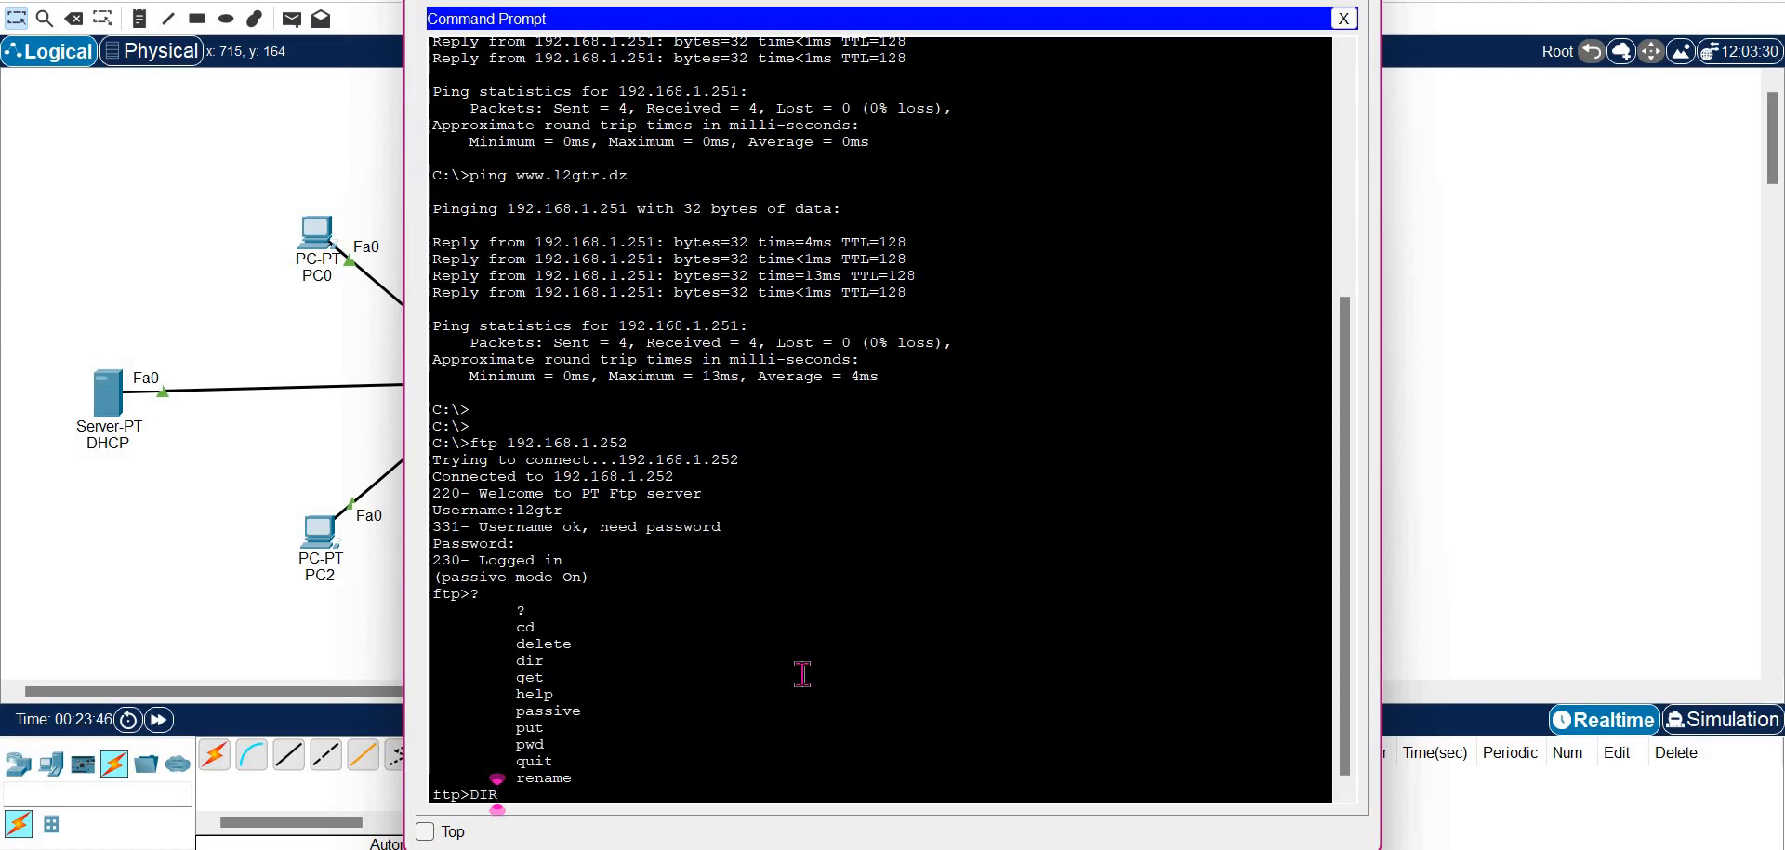
key(Return)
key(Up)
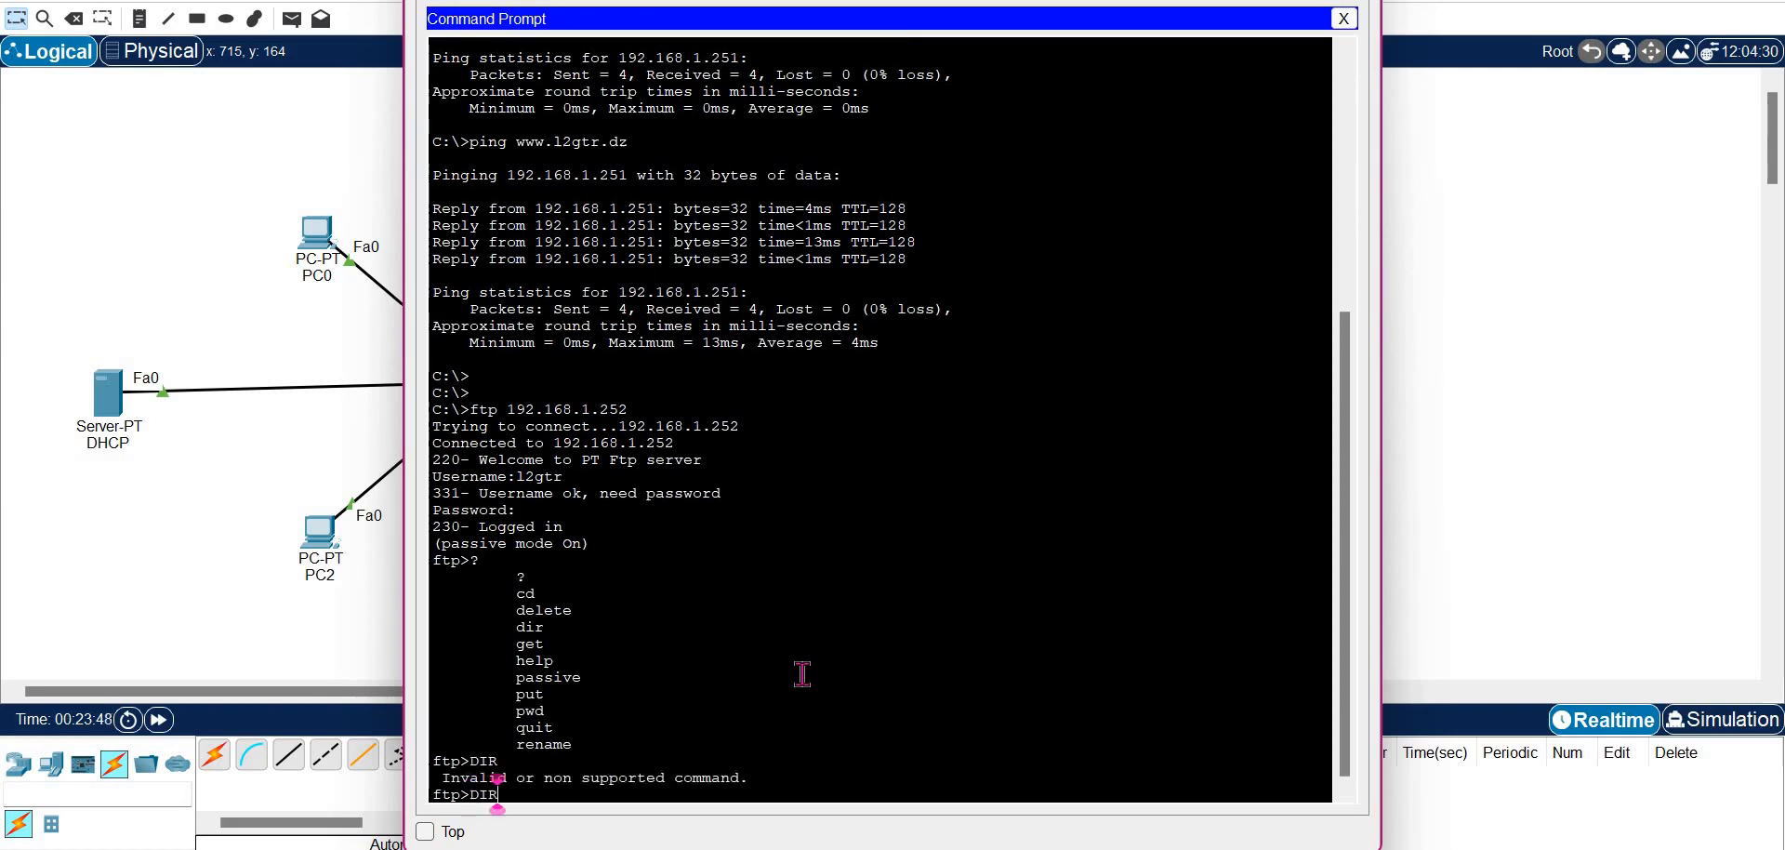
key(BackSpace)
key(BackSpace)
key(BackSpace)
text(di)
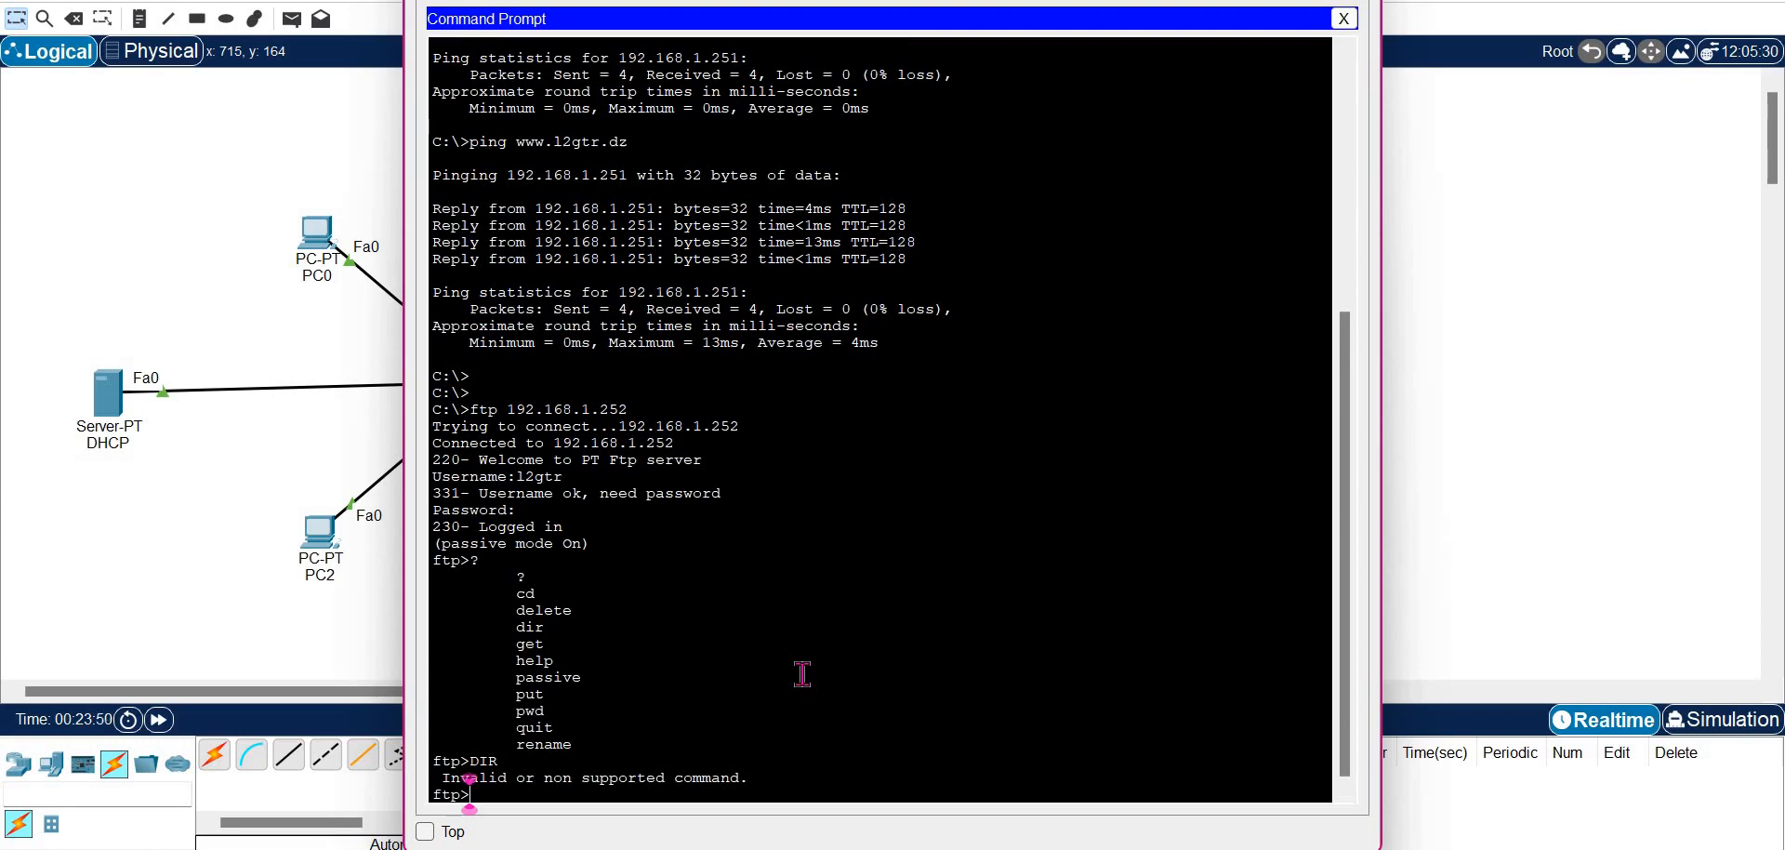
text(r)
key(Return)
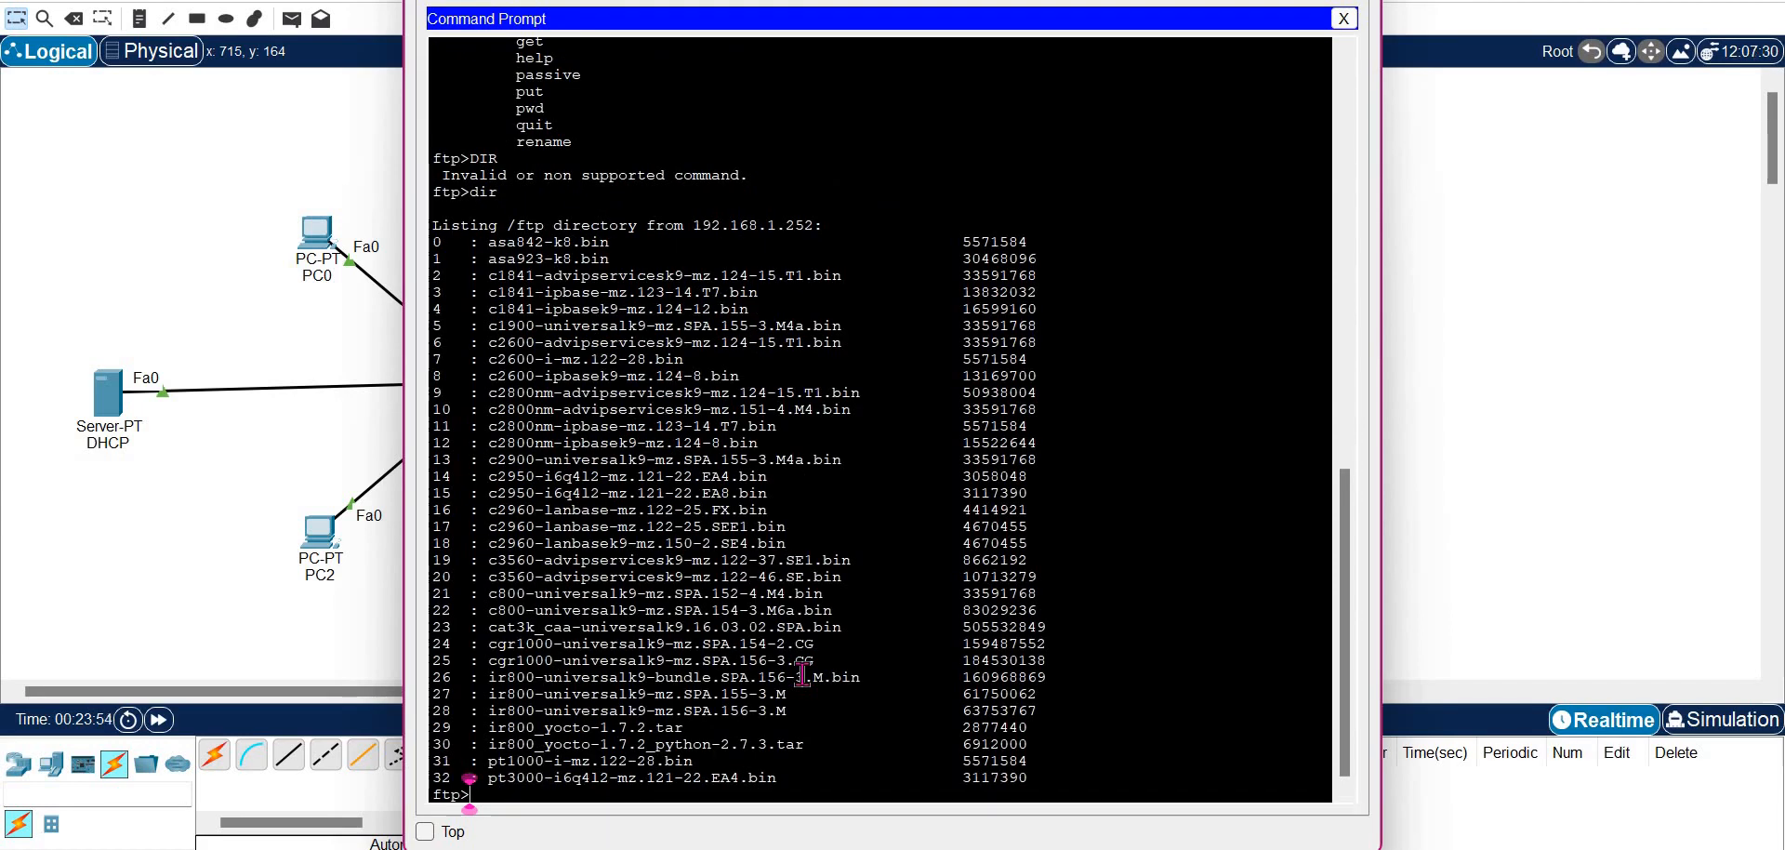
Open the FTP service settings of the DHCP server and return to PC1's FTP session
click(107, 401)
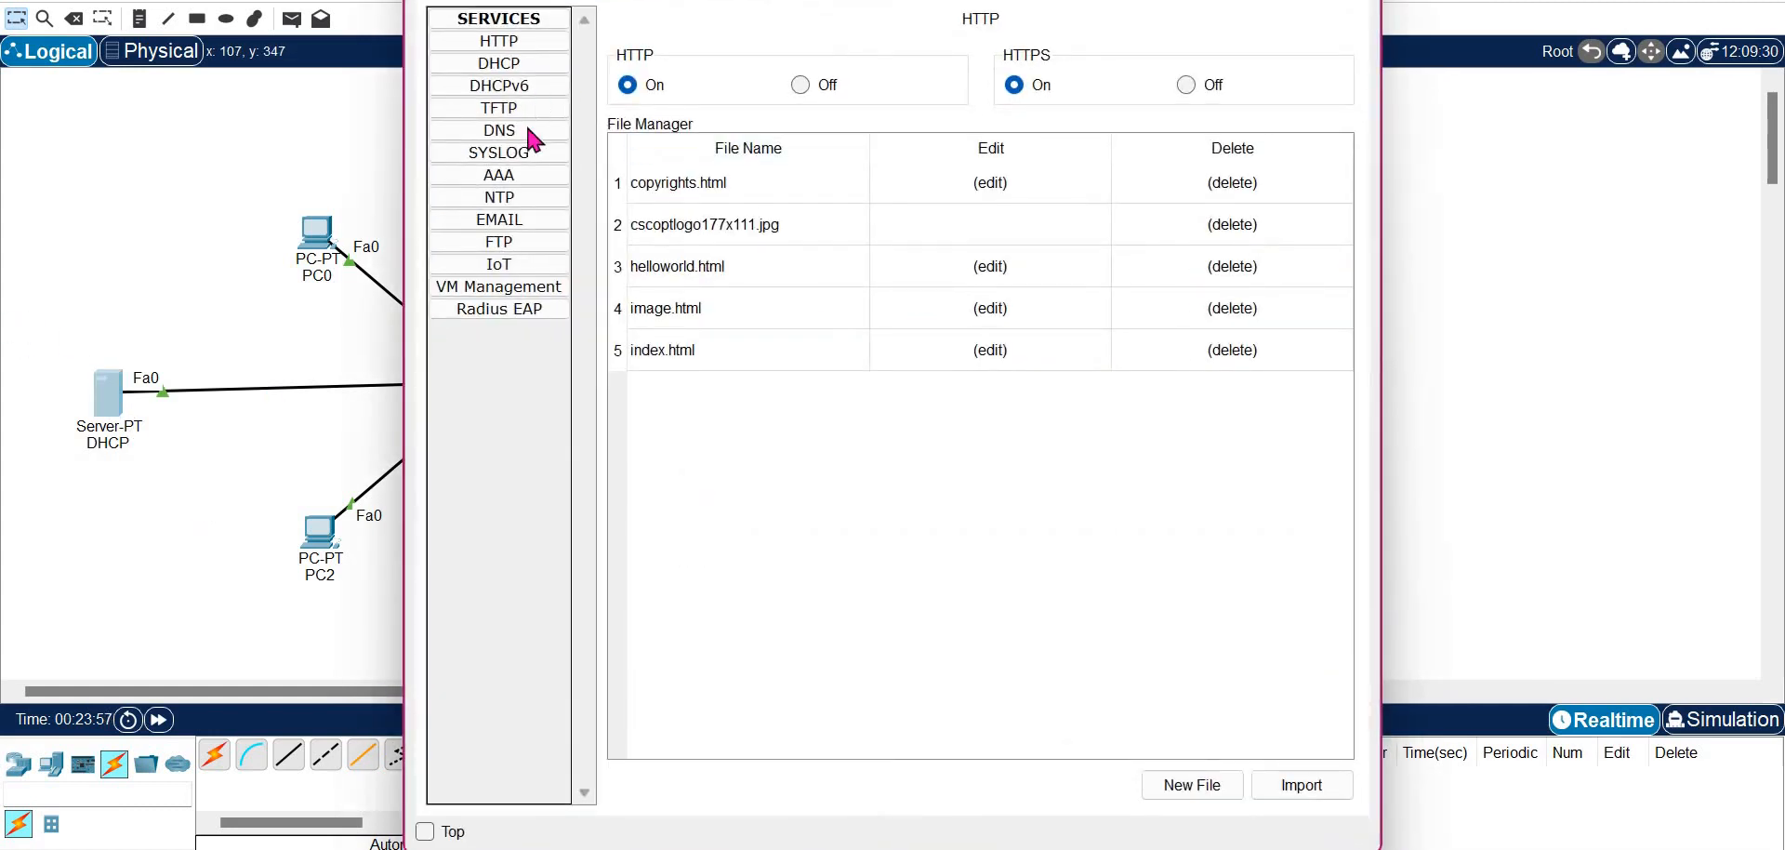
click(517, 247)
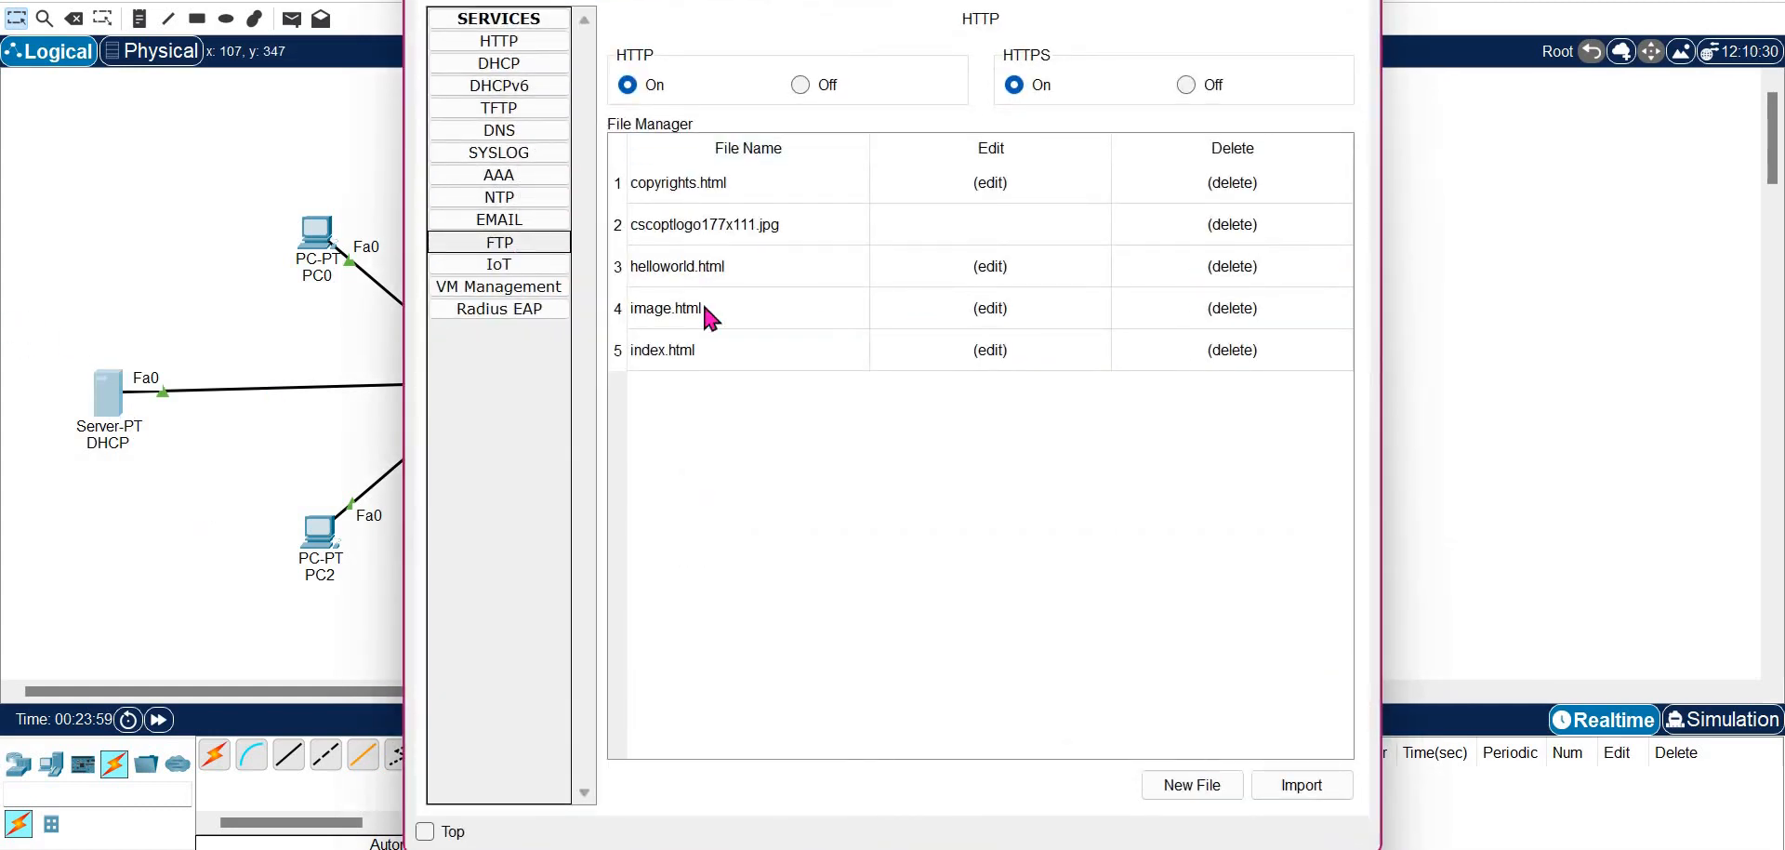
click(246, 426)
click(671, 244)
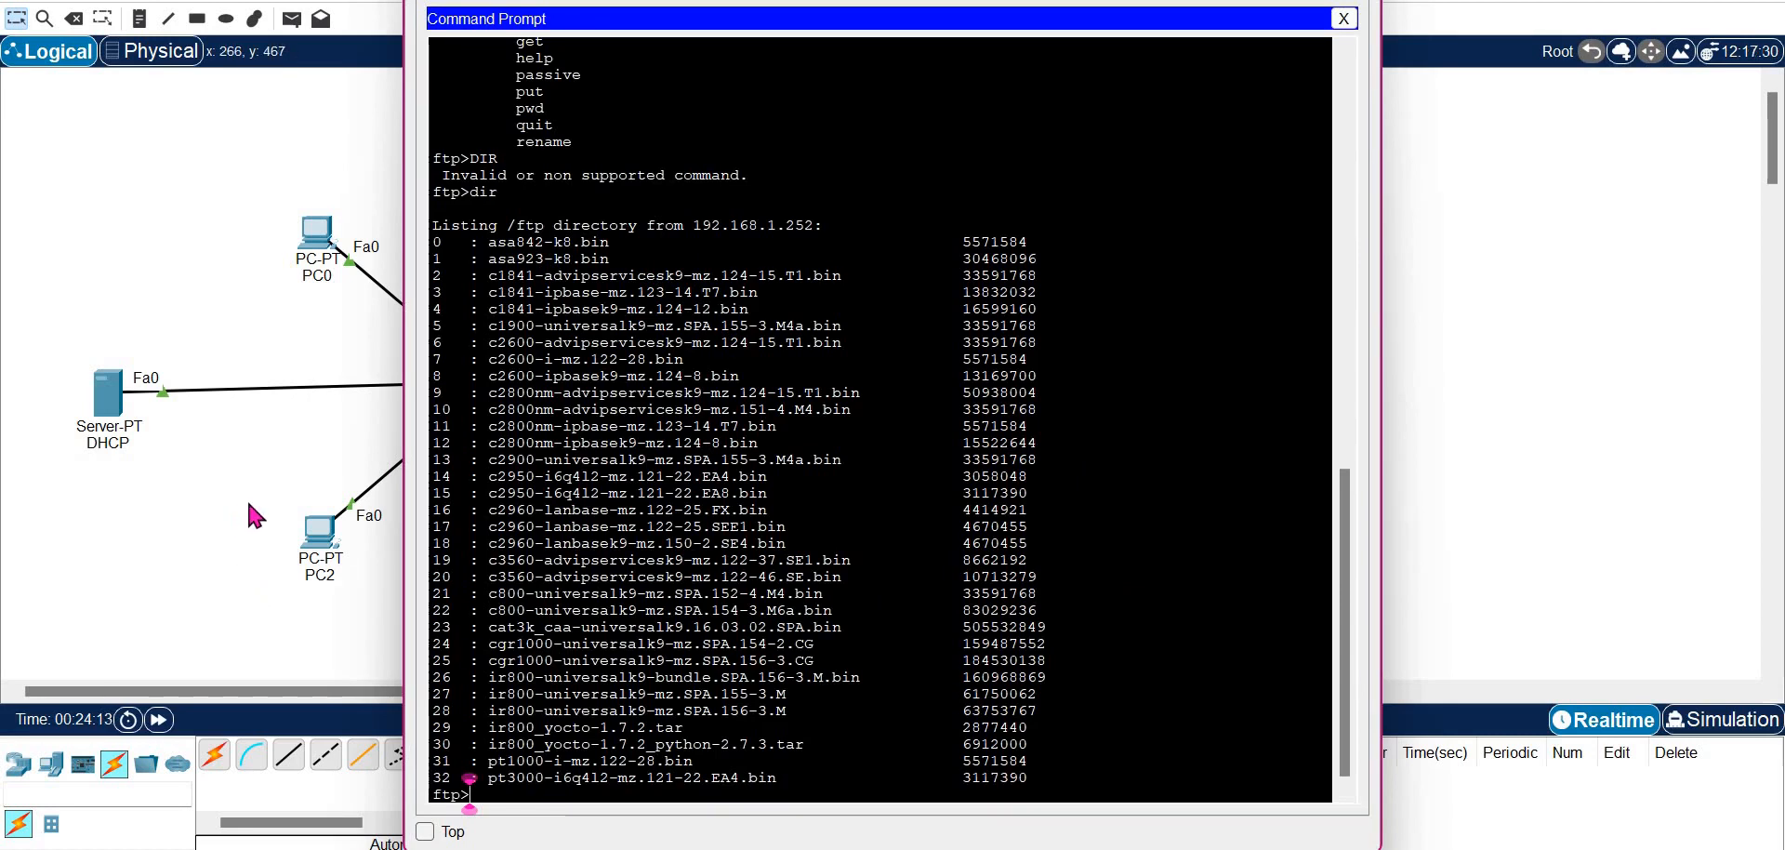
Show the FTP session's current working directory with pwd and close PC1's command prompt
text(pwd)
key(Return)
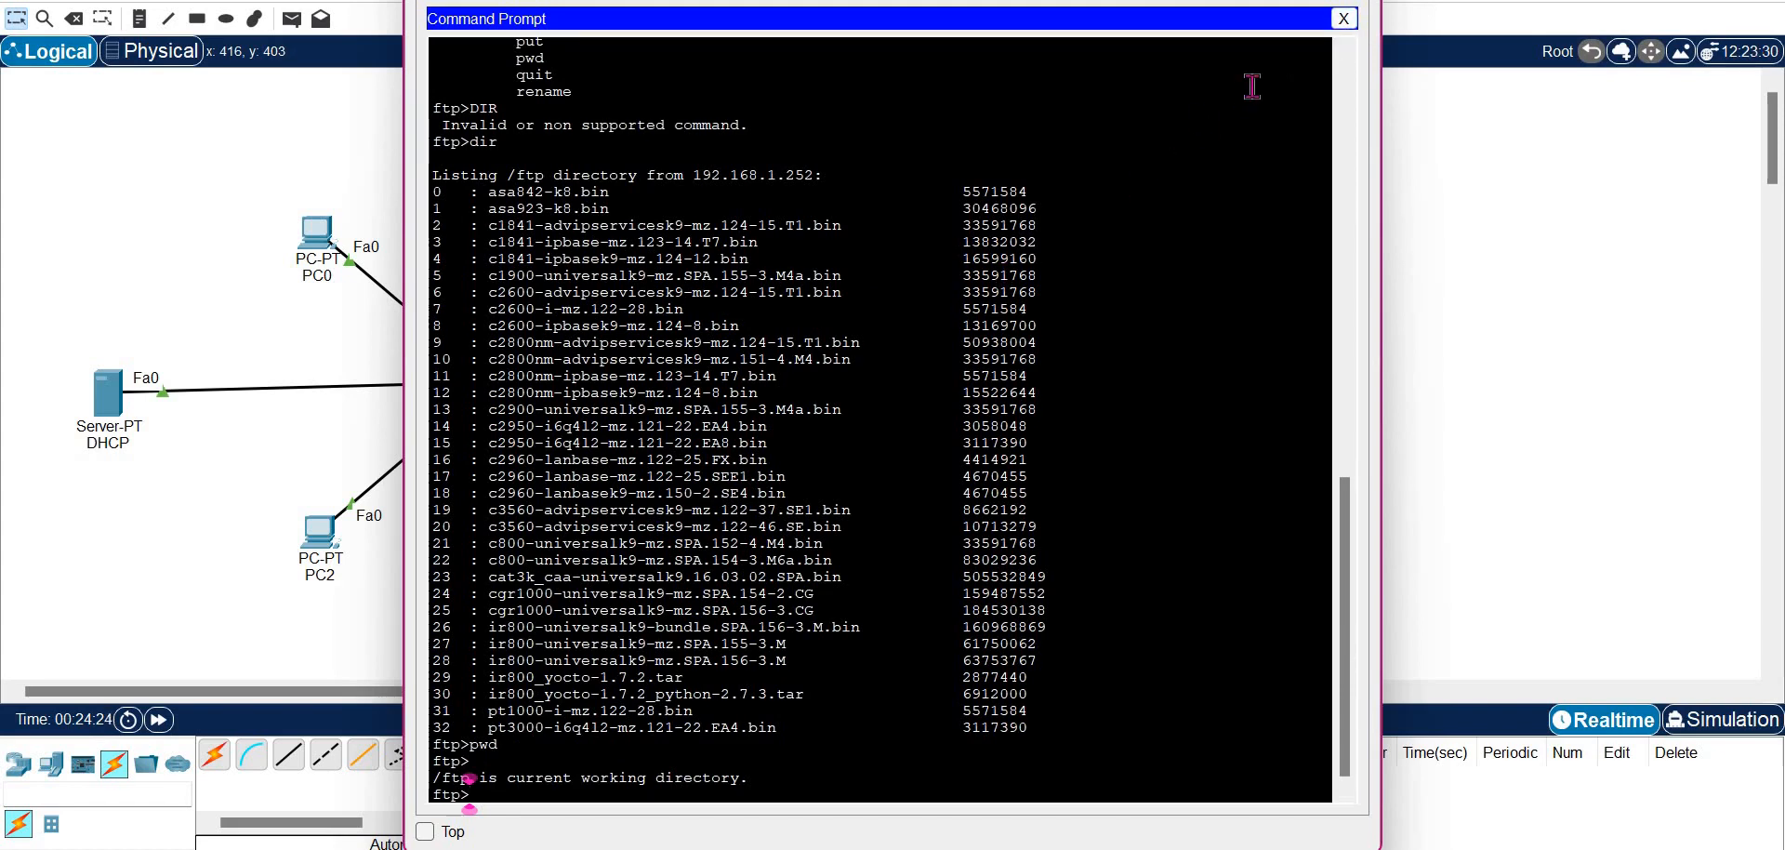
click(1345, 19)
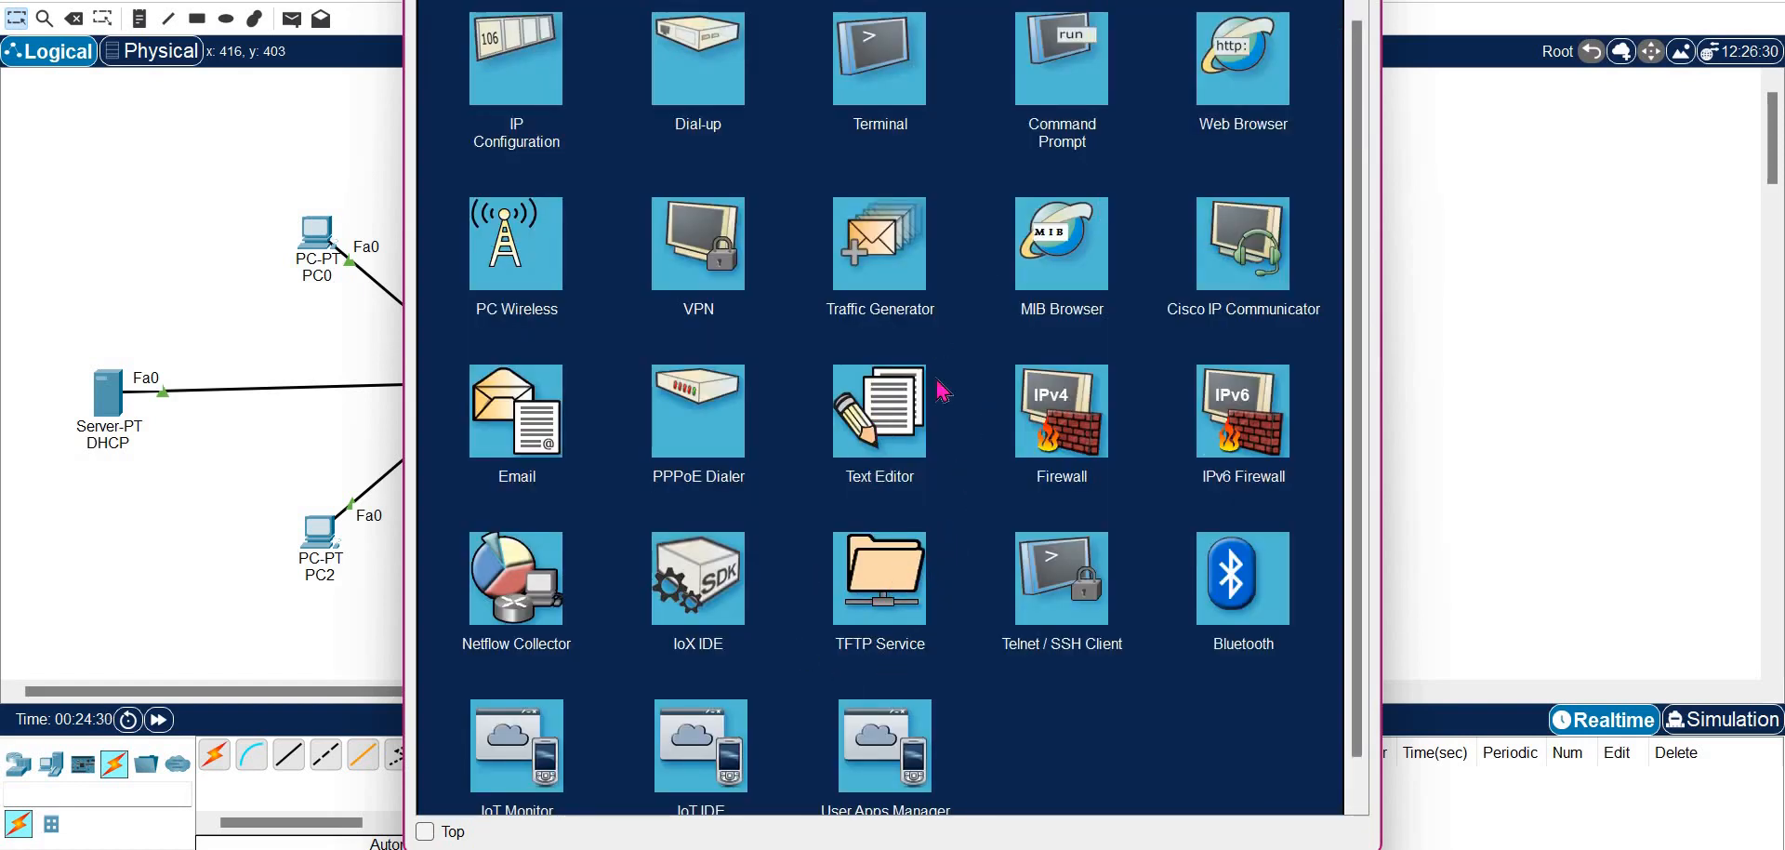
Write "je suis un etudiant en L2 GTR" in a new document in PC1's text editor
click(897, 413)
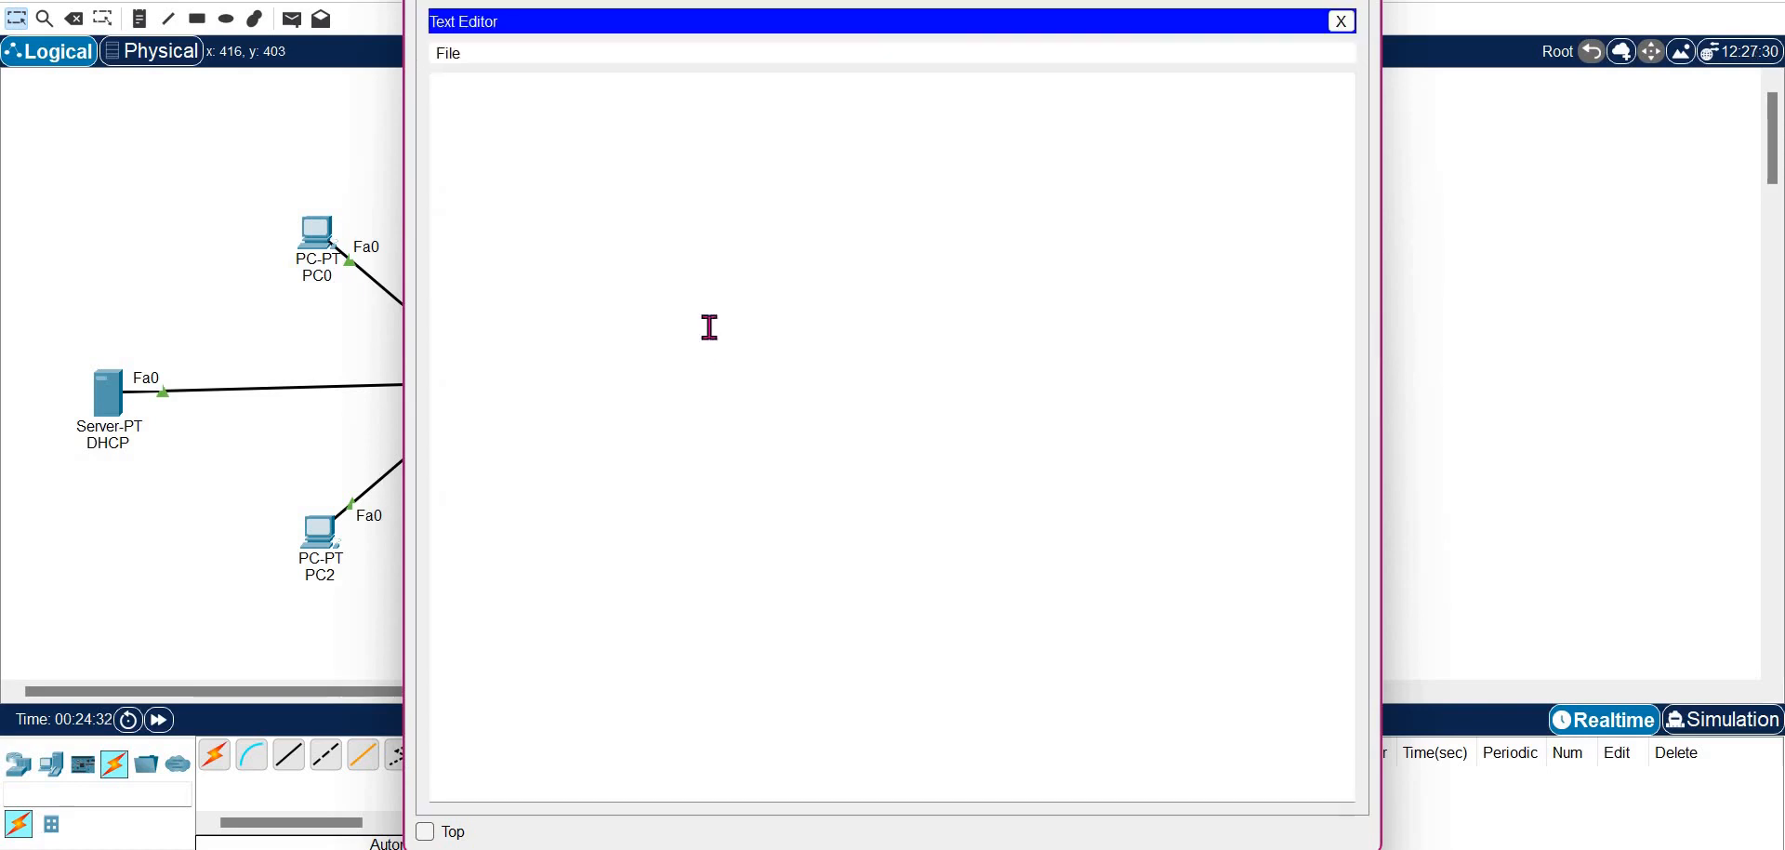
text(je suis un )
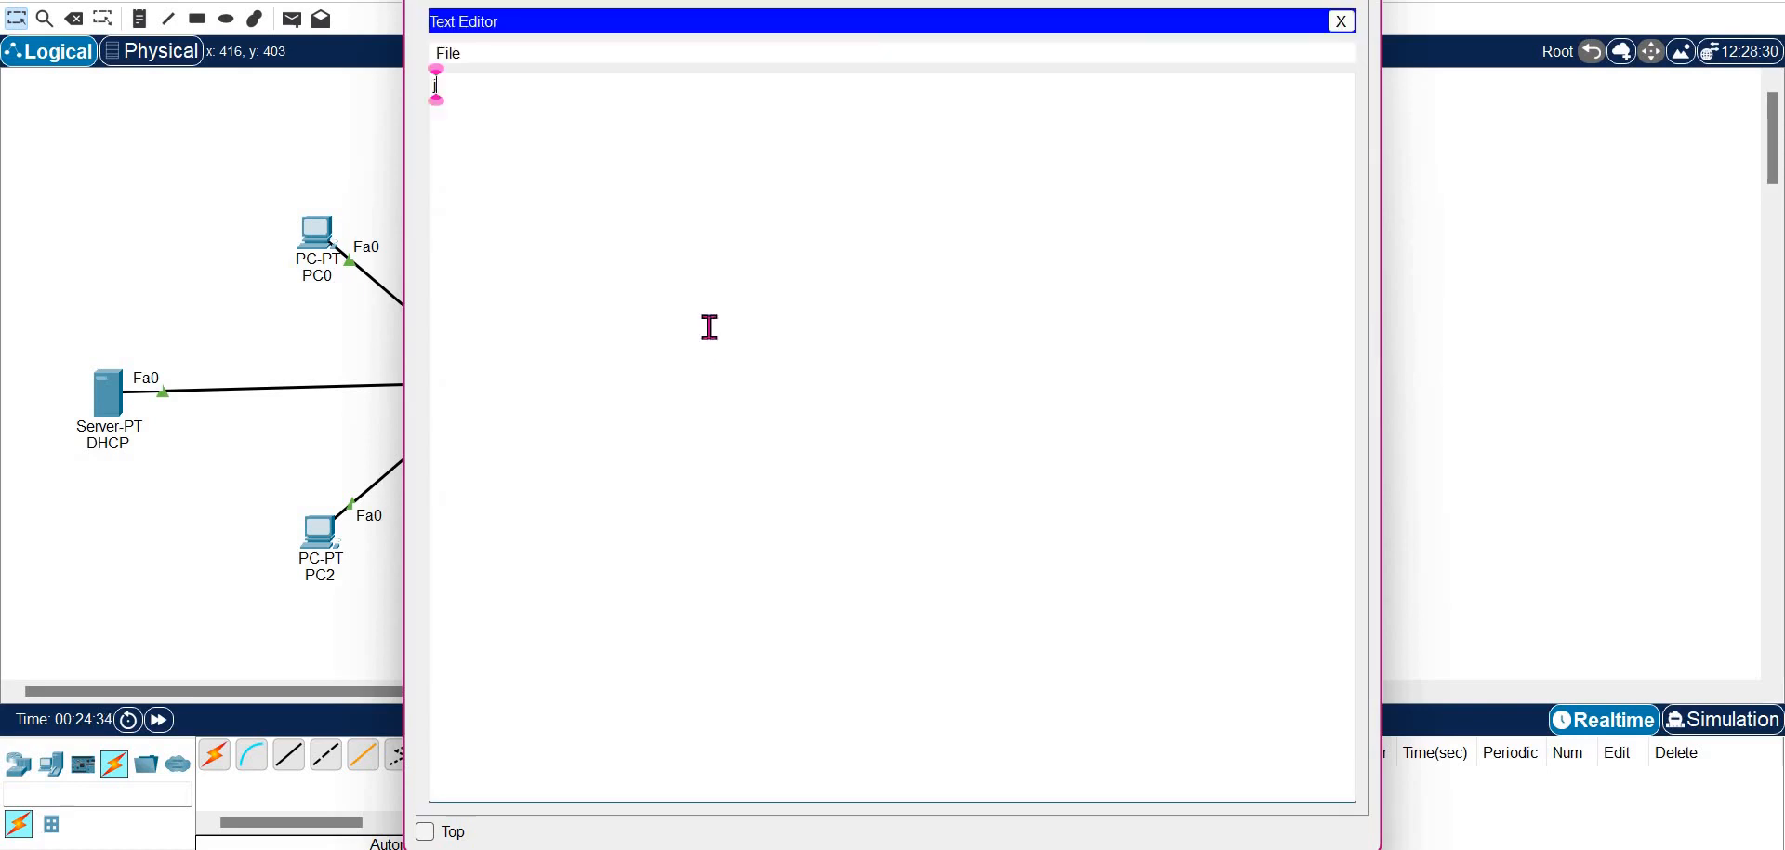
text(etu)
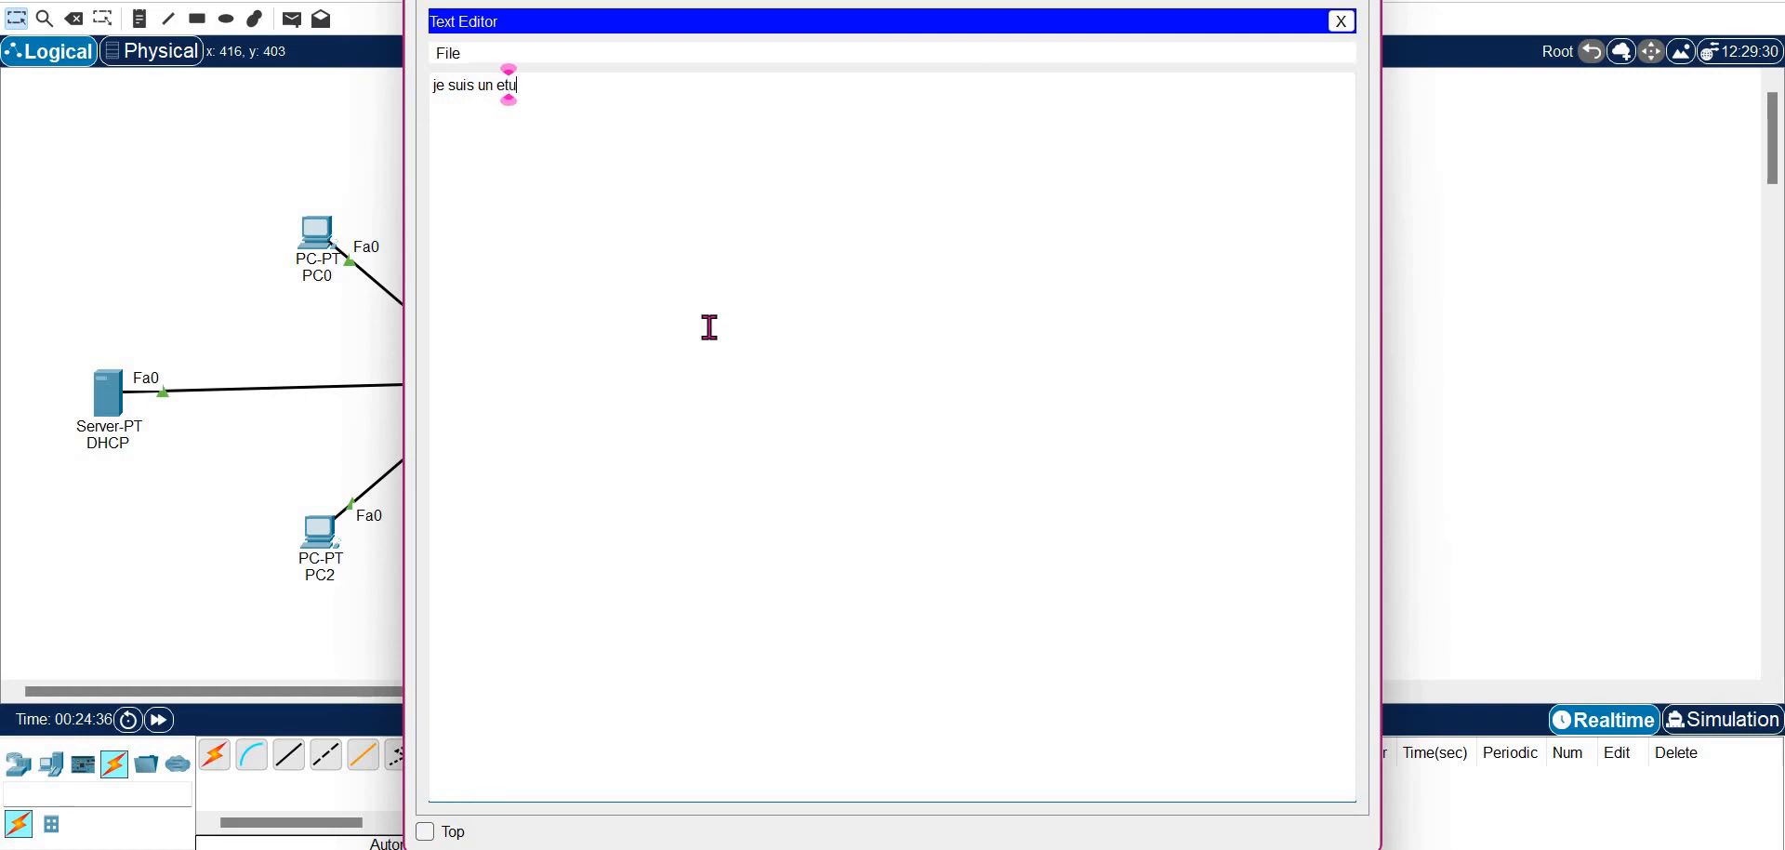
text(diant en)
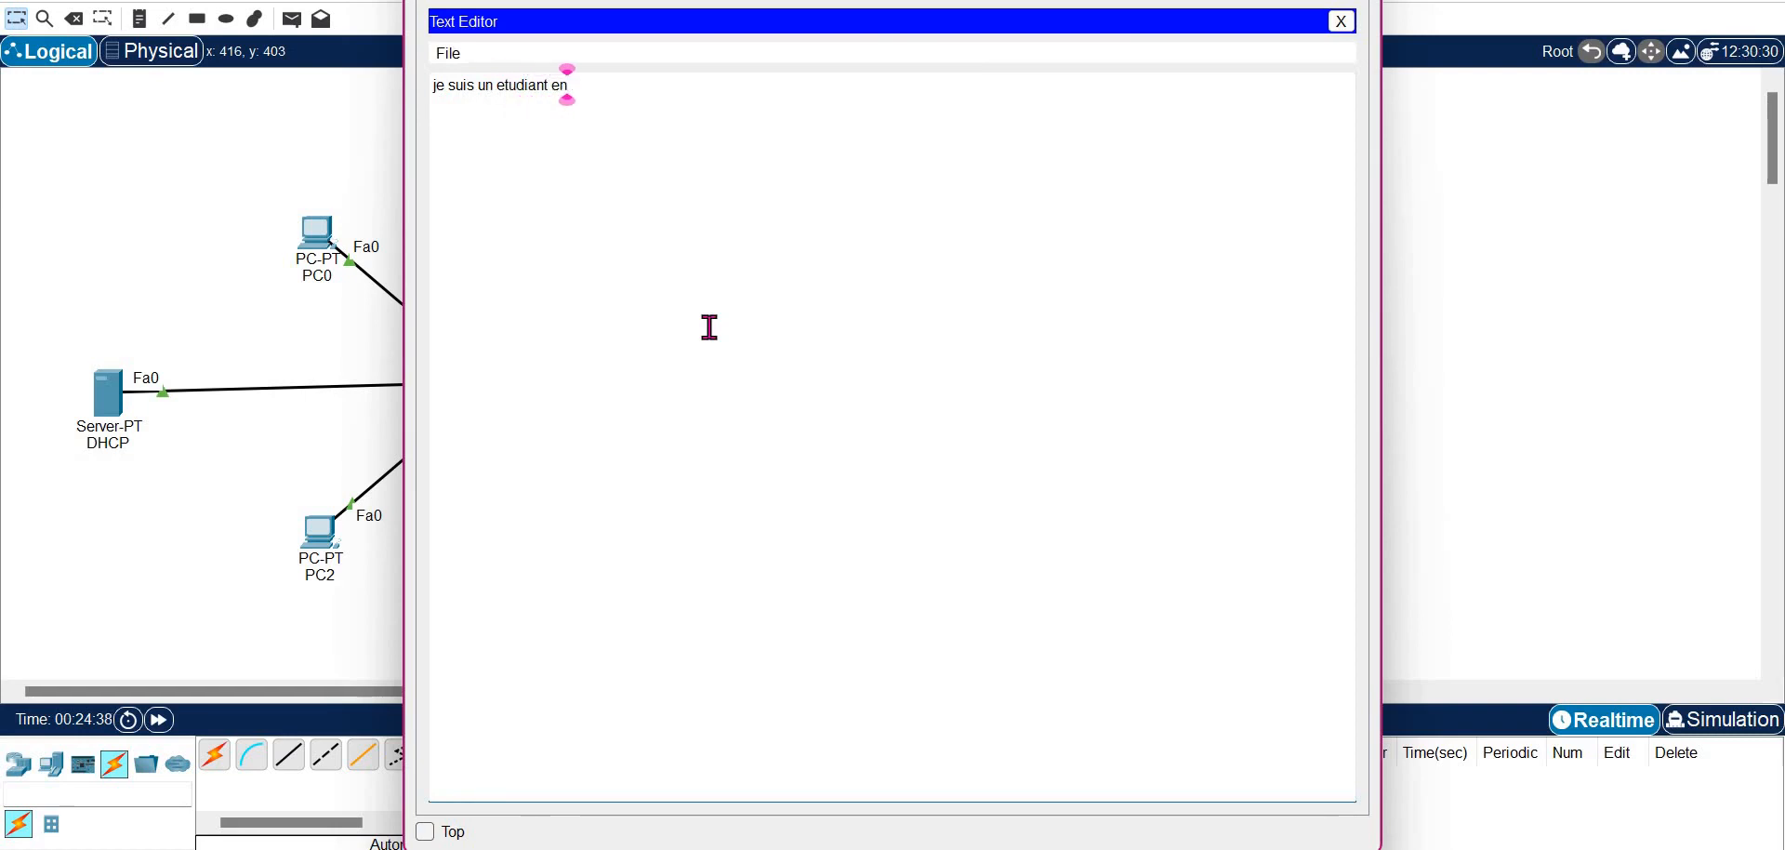
text( L2 GTR)
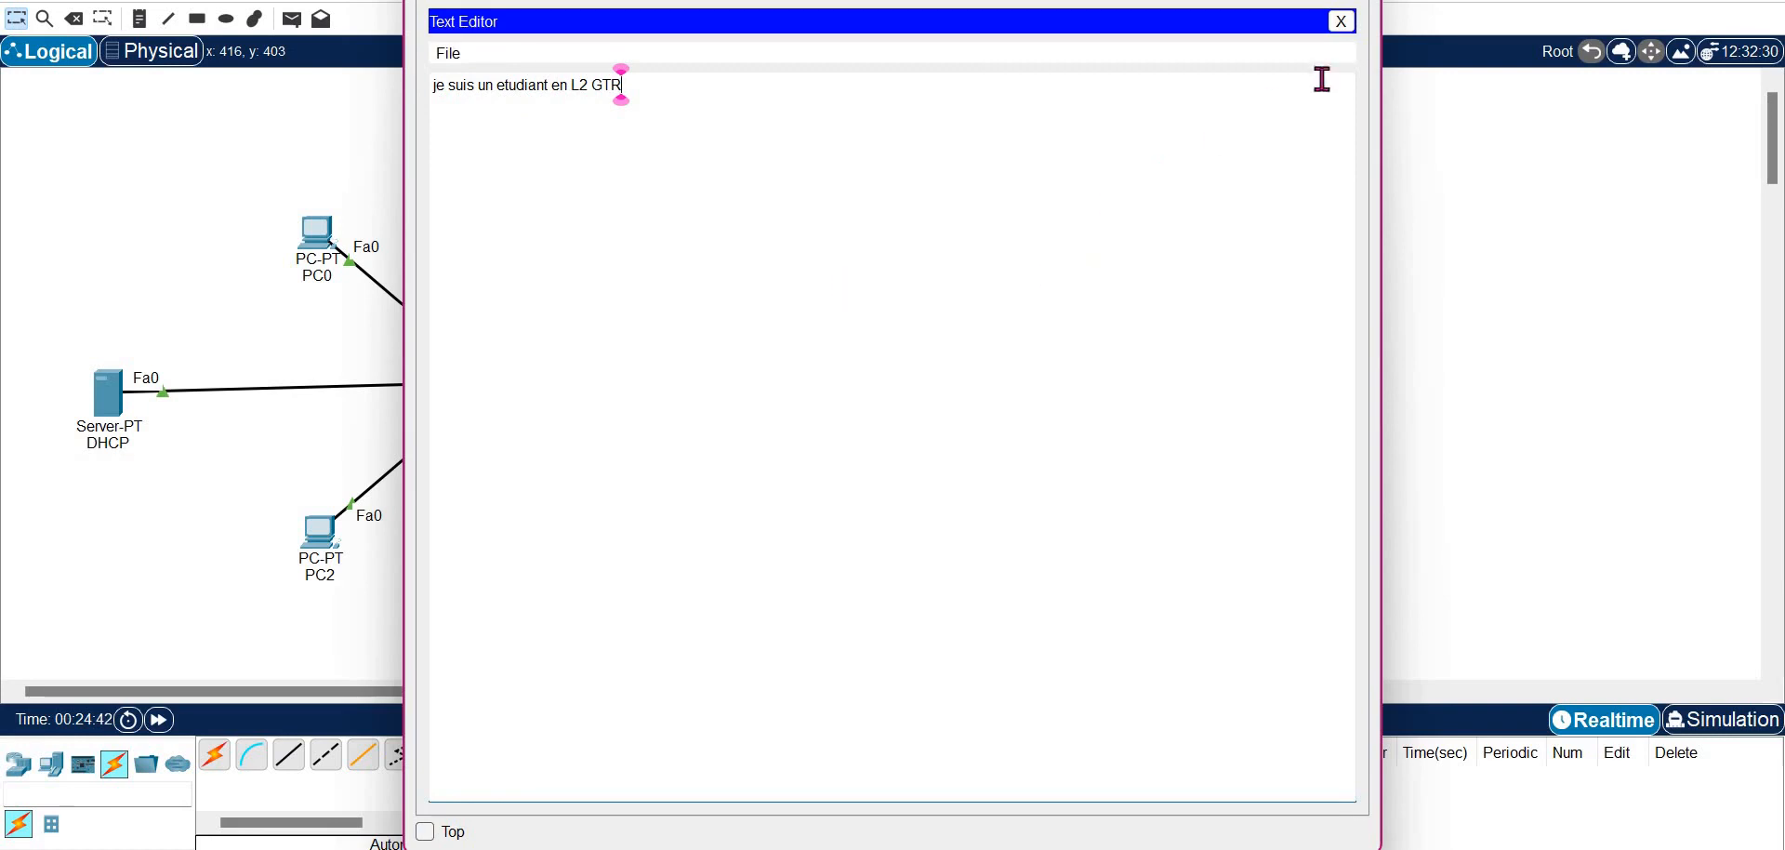
Close the text editor and save the document as l2gtr.txt
click(1341, 24)
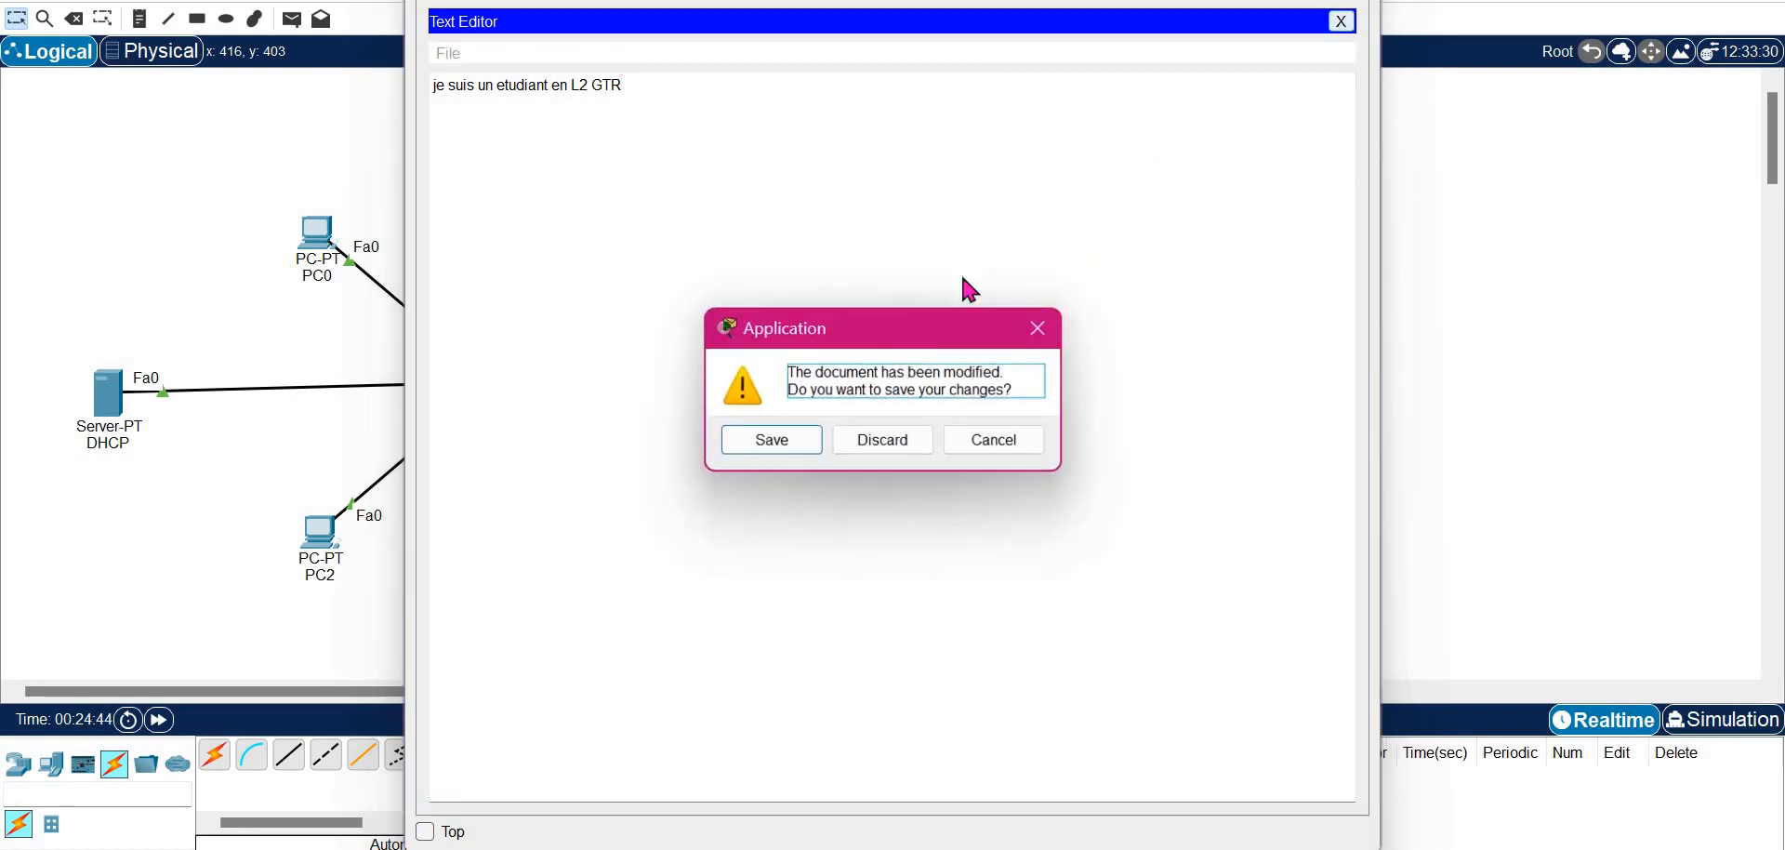
click(779, 448)
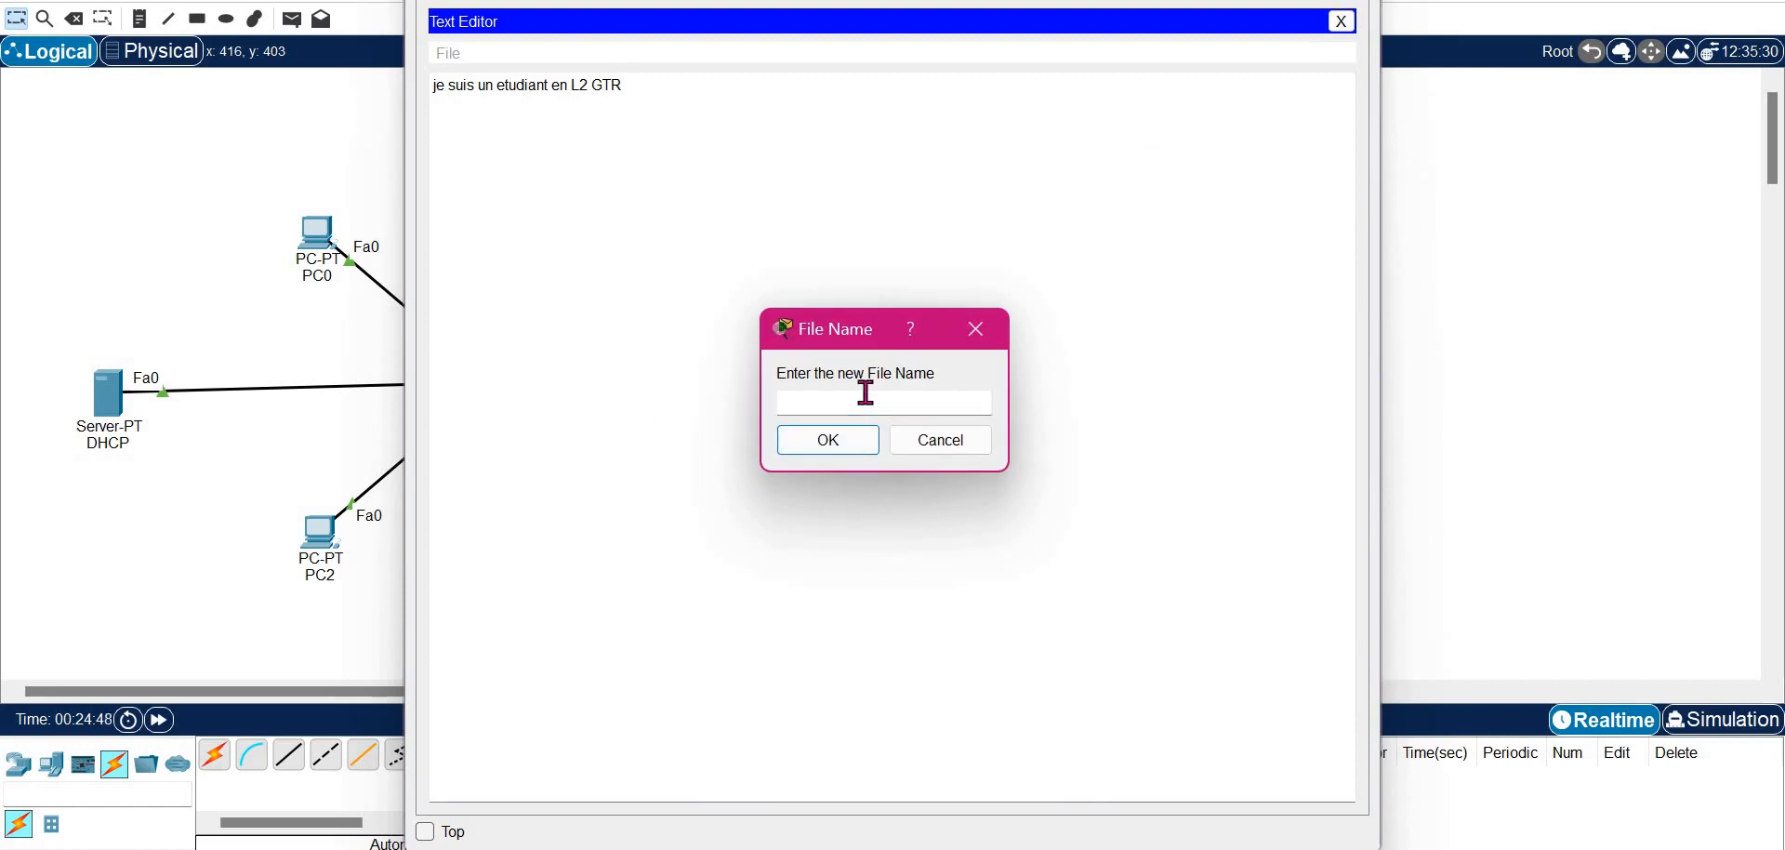
text(l2gtr.txt)
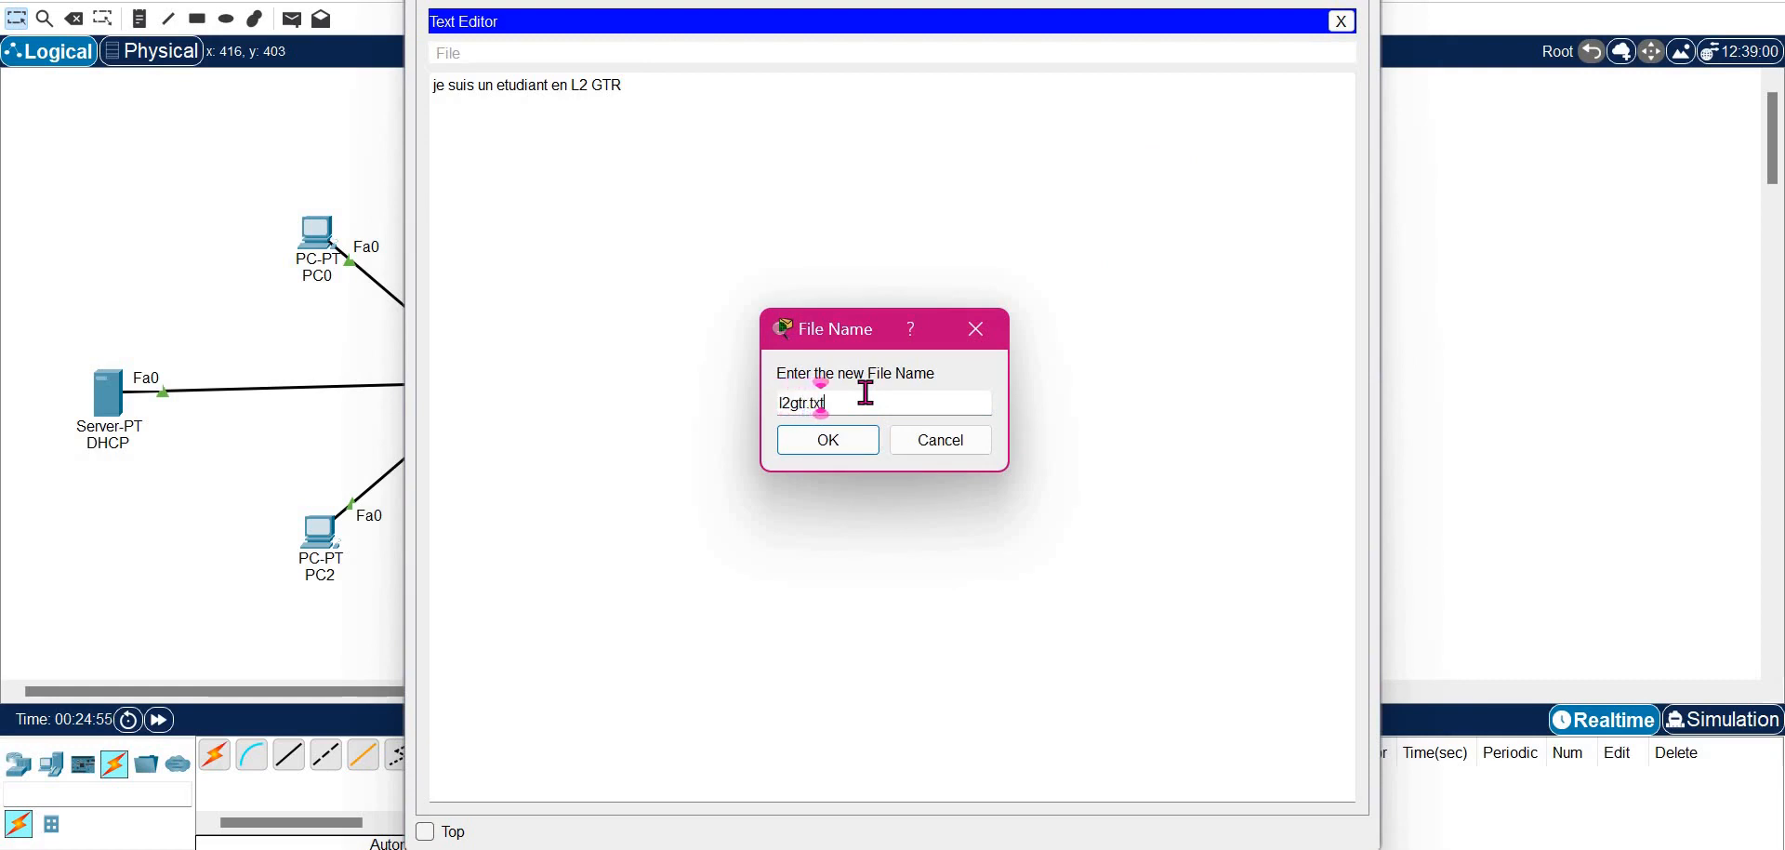
click(824, 446)
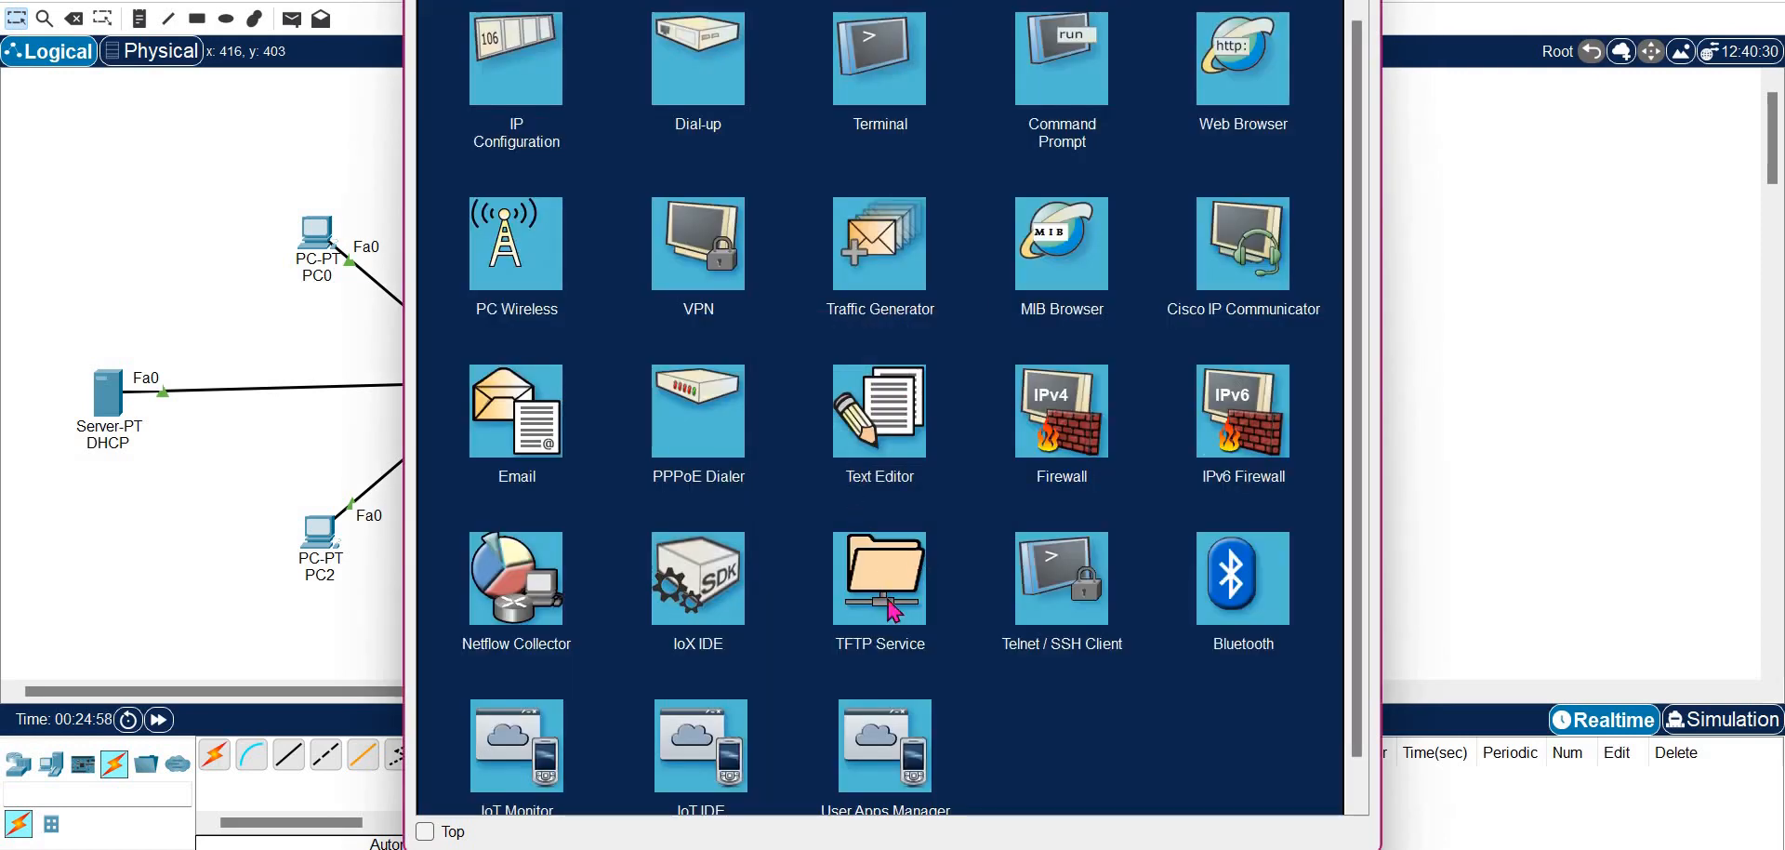
Check PC1's TFTP service file list for l2gtr.txt and close the list
click(881, 619)
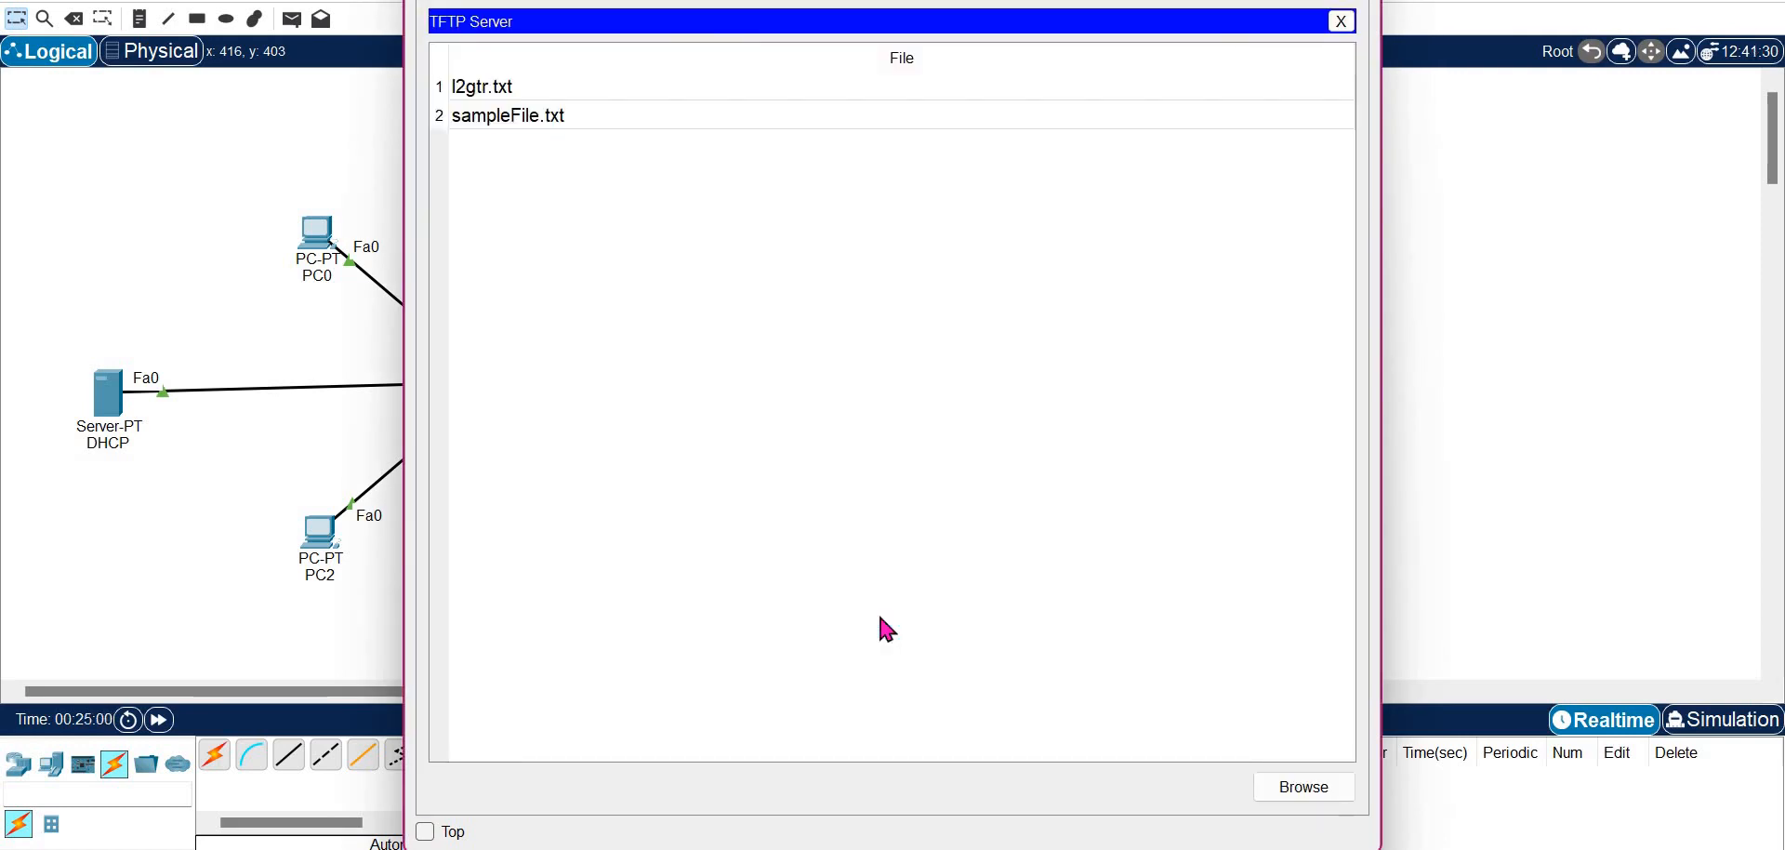
click(500, 93)
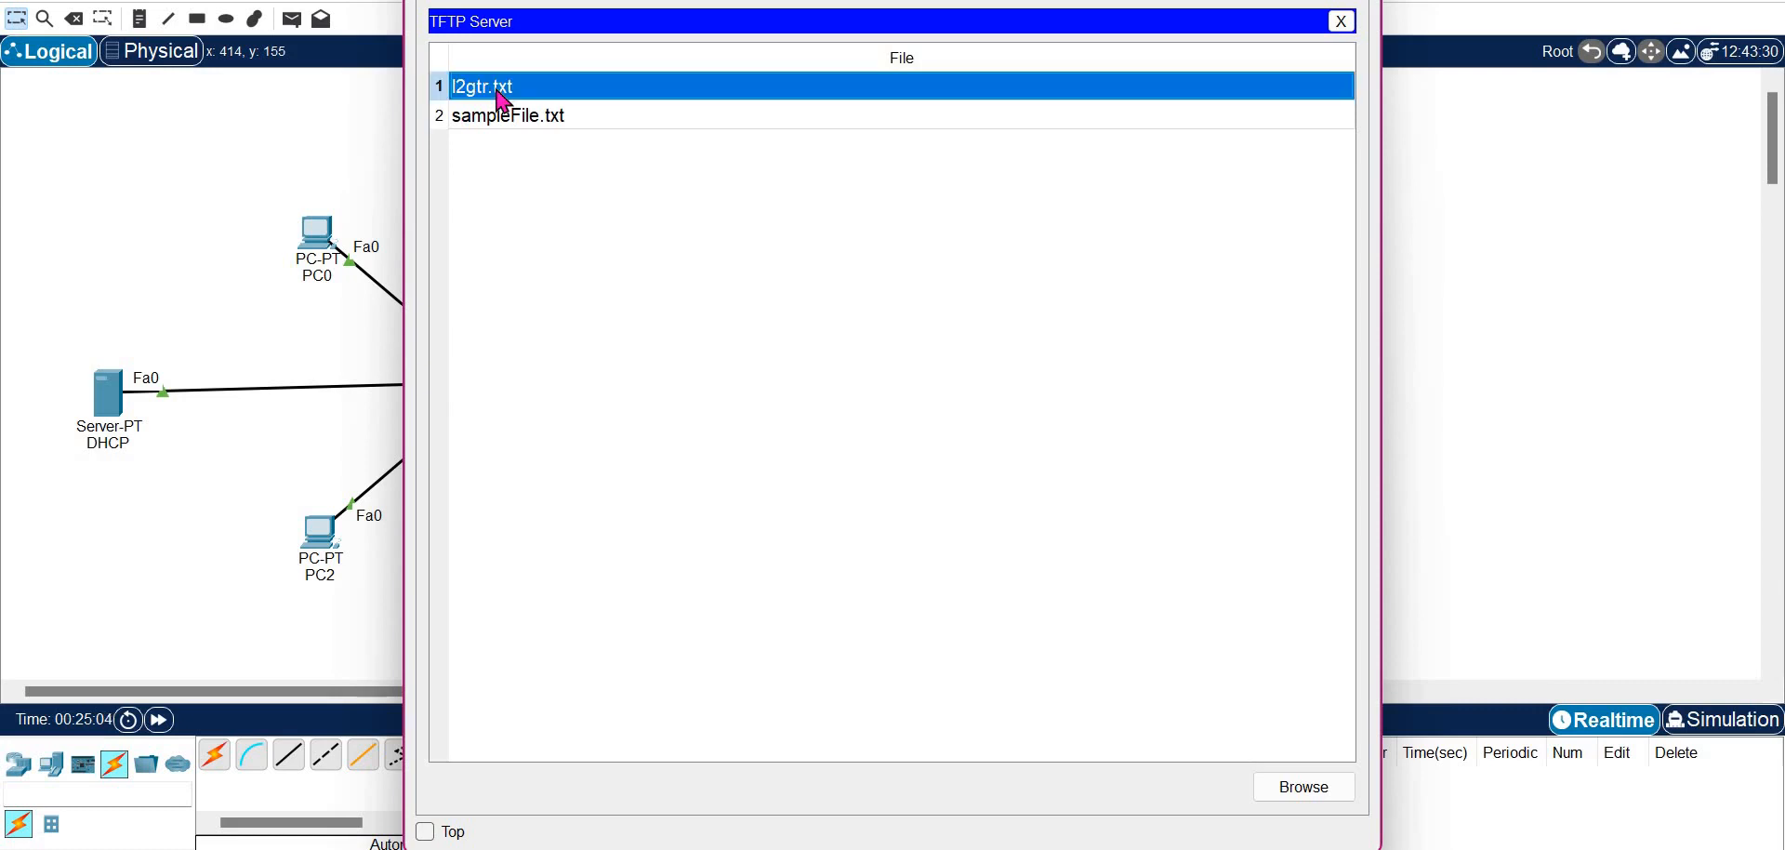
click(1341, 28)
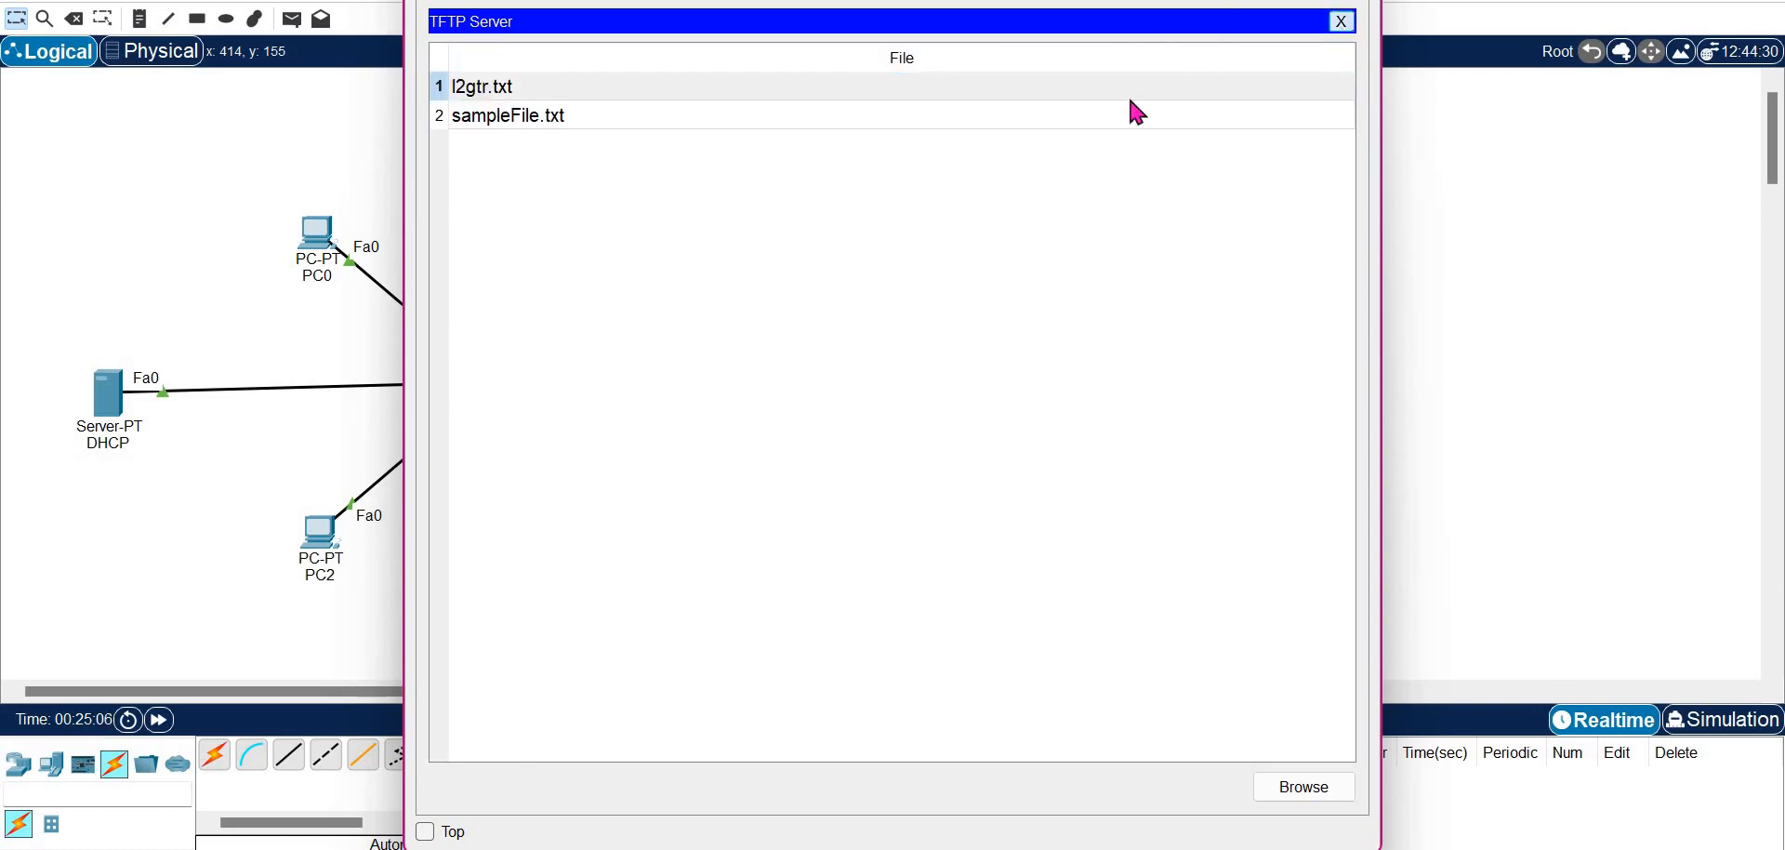
Upload l2gtr.txt to the FTP server from PC1's command prompt with the put command
click(1092, 88)
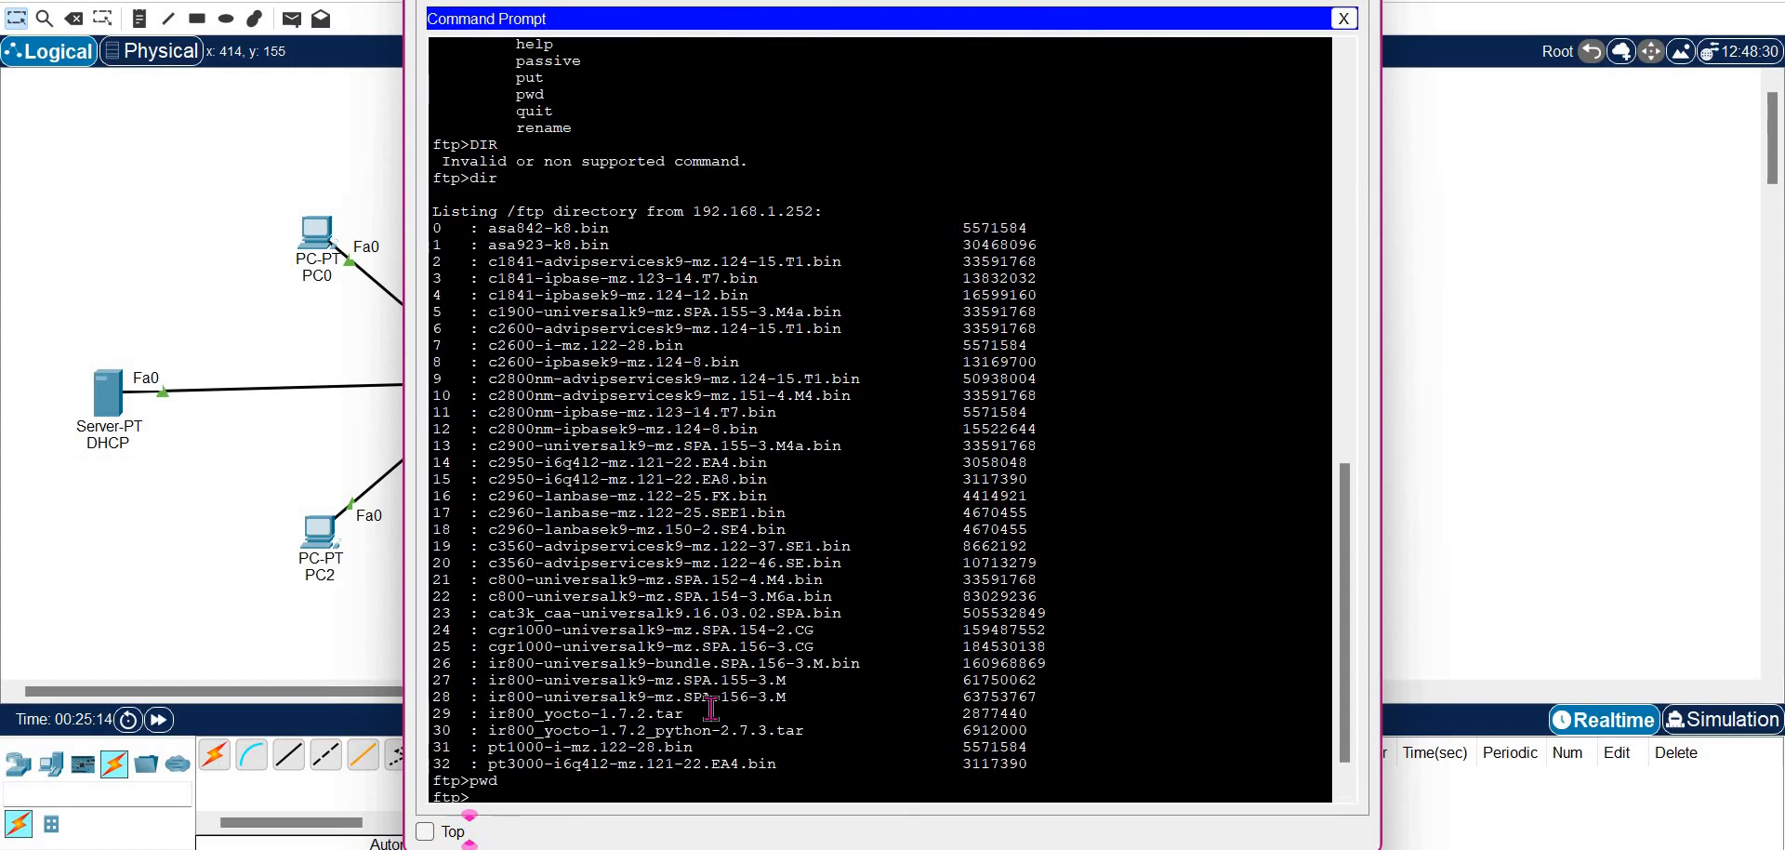
text(put)
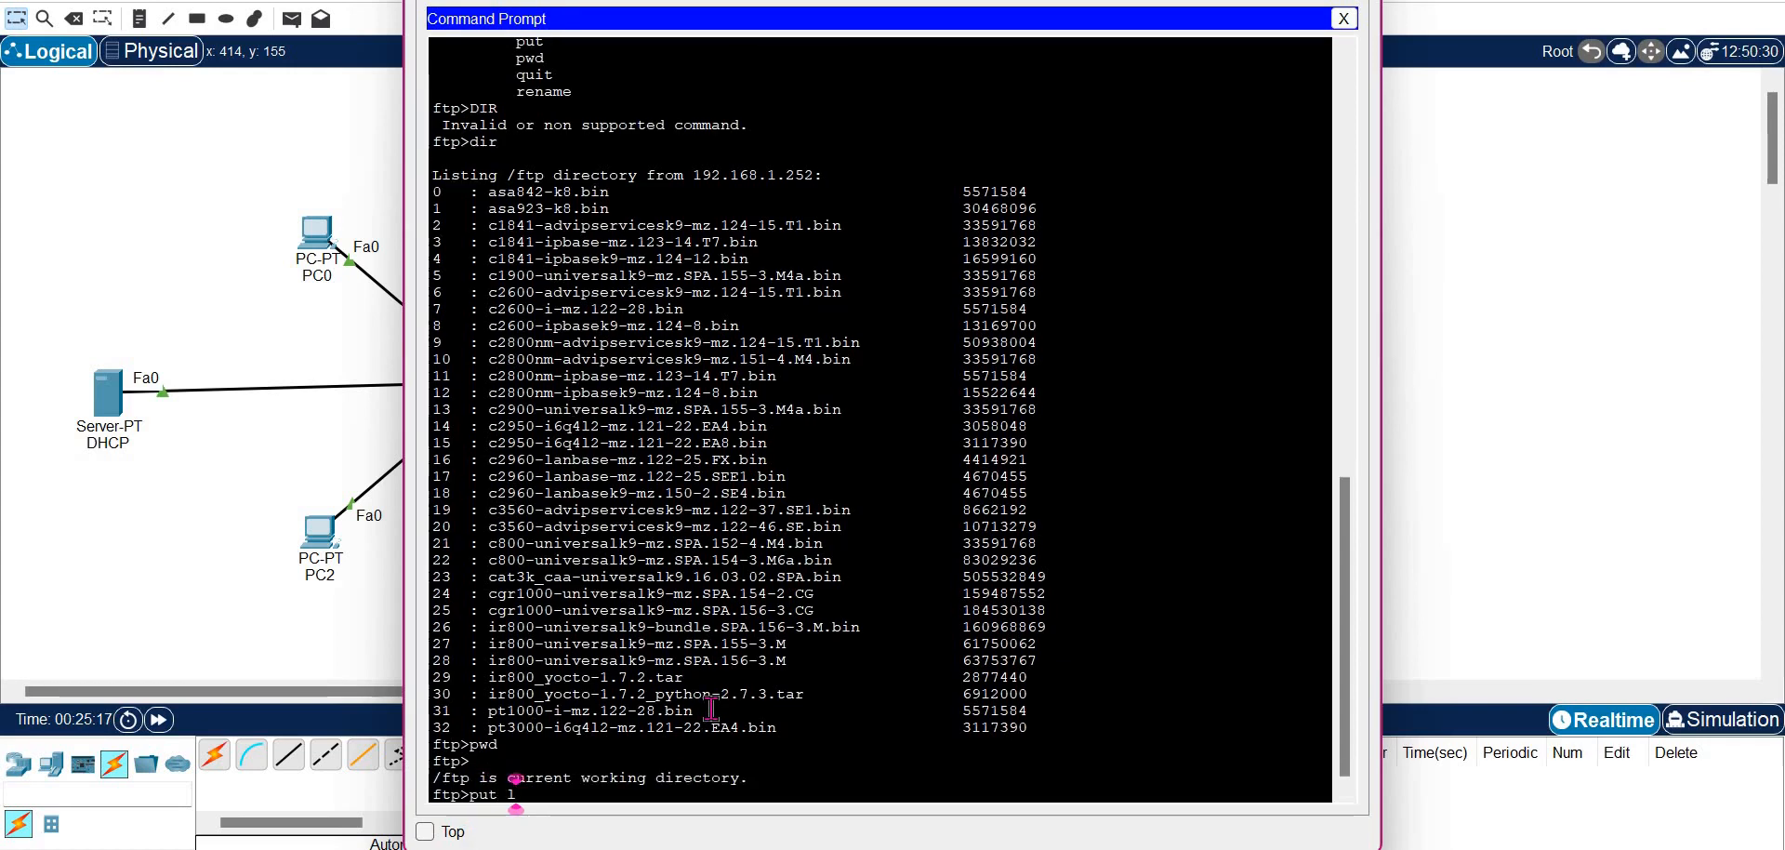
text( l2gtr.txt)
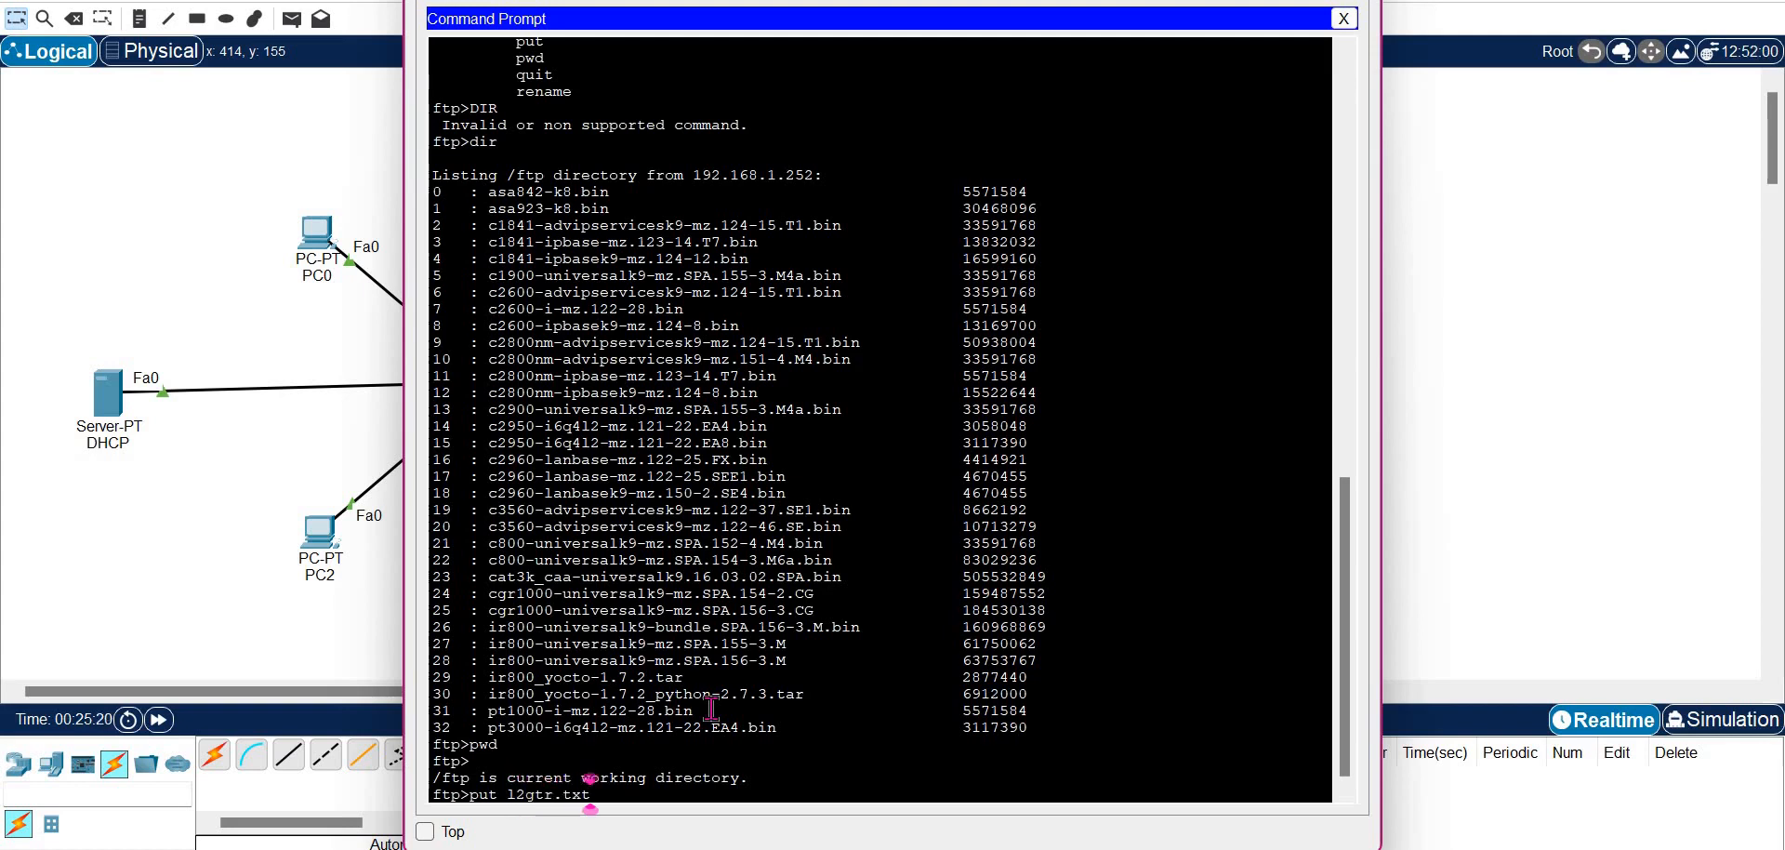
key(Return)
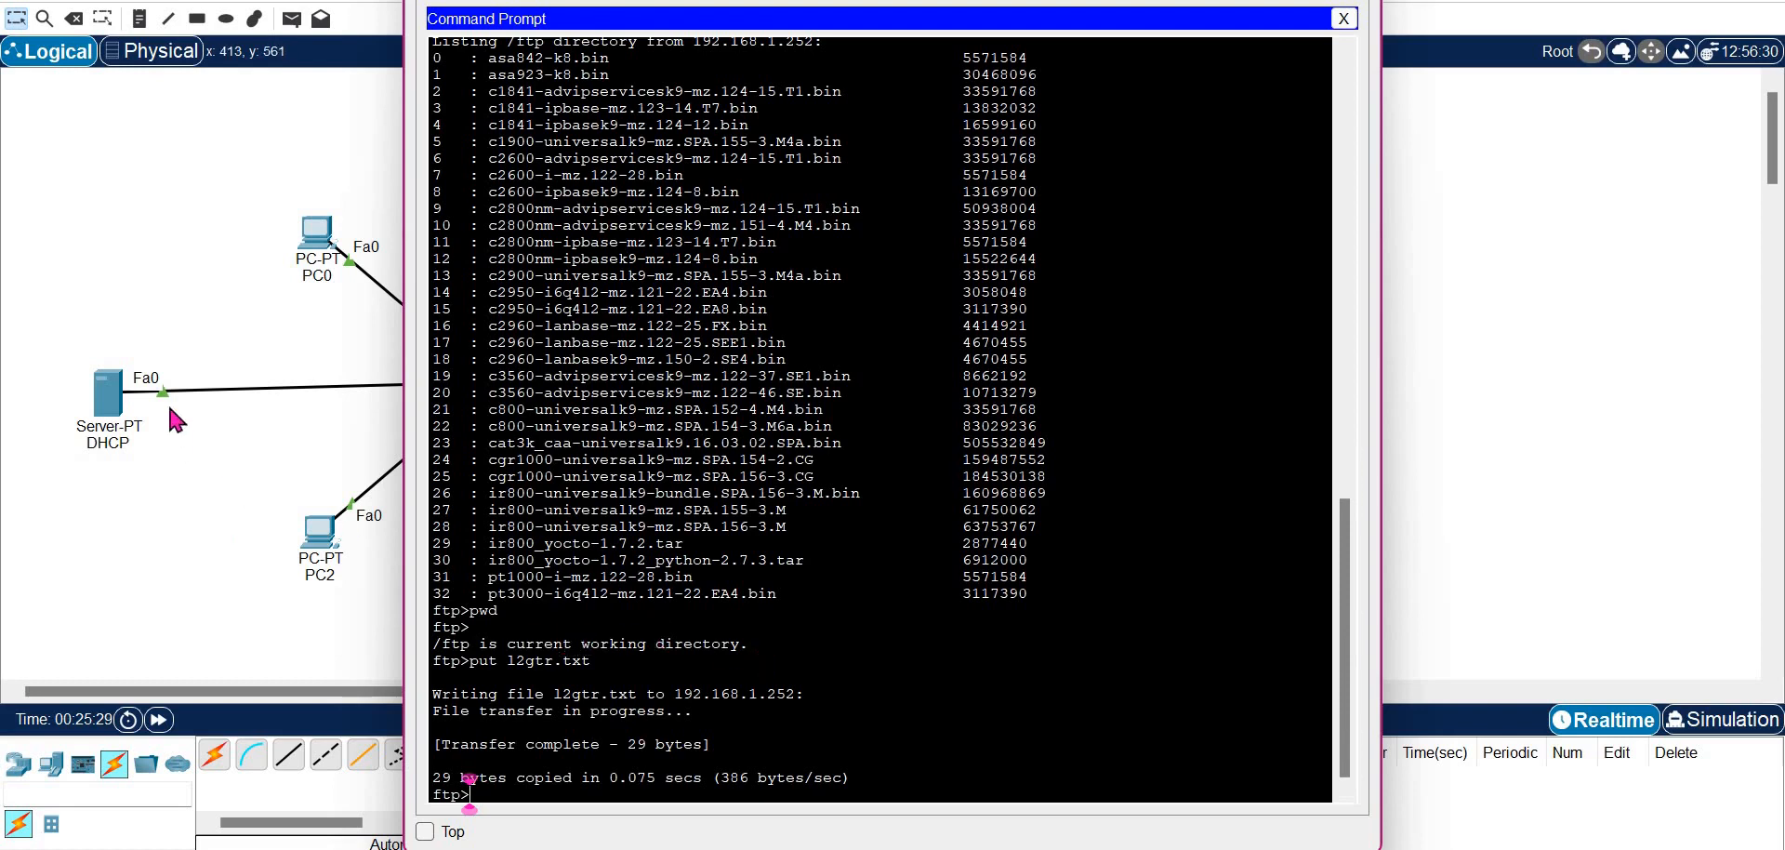
Look through the DHCP server's FTP service file list for l2gtr.txt
click(124, 409)
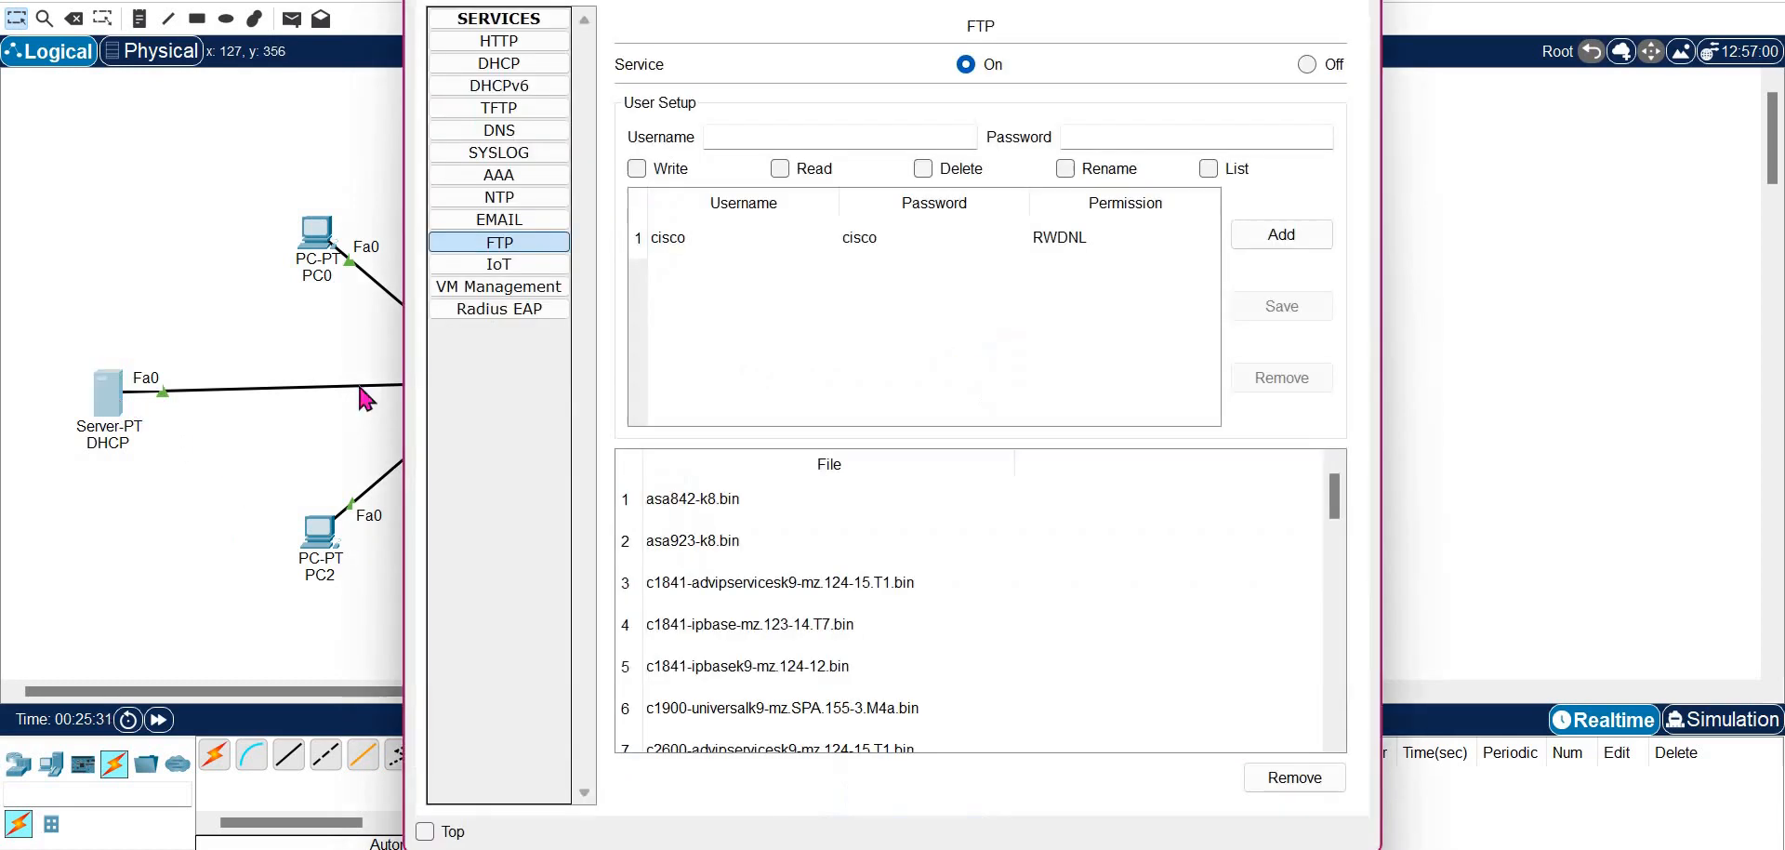
click(808, 648)
key(Down)
key(Down)
key(Down)
key(Down)
key(Down)
key(Down)
key(Down)
key(Down)
key(Down)
key(Down)
key(Down)
key(Down)
key(Down)
key(Down)
key(Down)
key(Down)
key(Down)
key(Down)
key(Down)
key(Down)
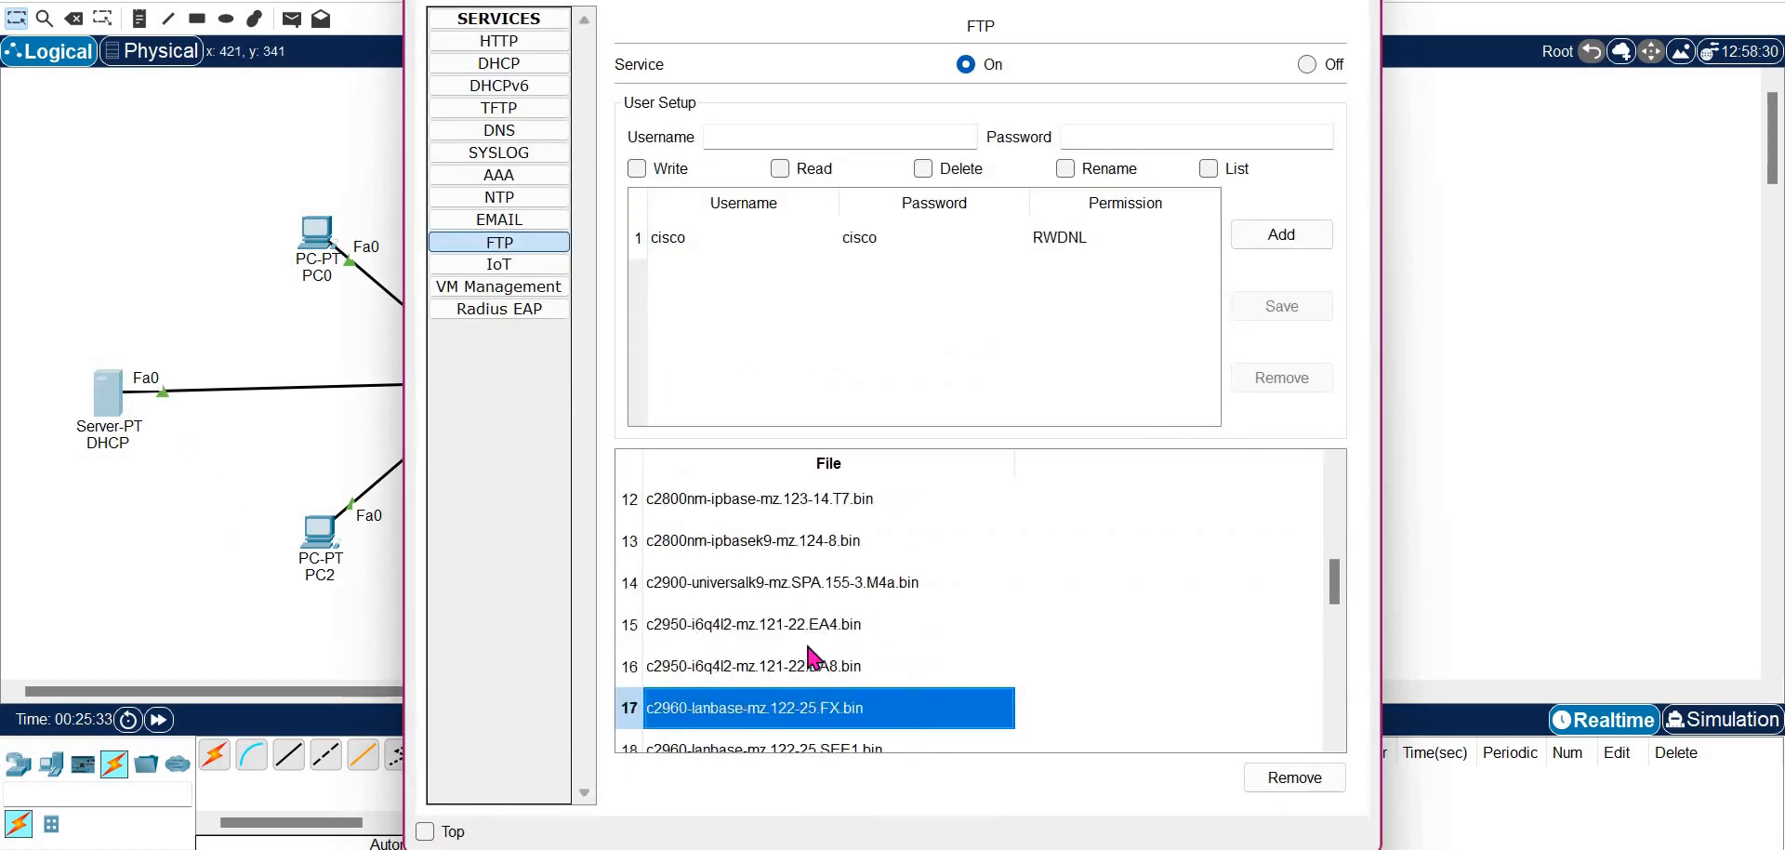
key(Down)
key(Down)
key(Up)
key(Up)
key(Up)
key(Up)
key(Up)
key(Up)
key(Up)
key(Up)
key(Up)
key(Up)
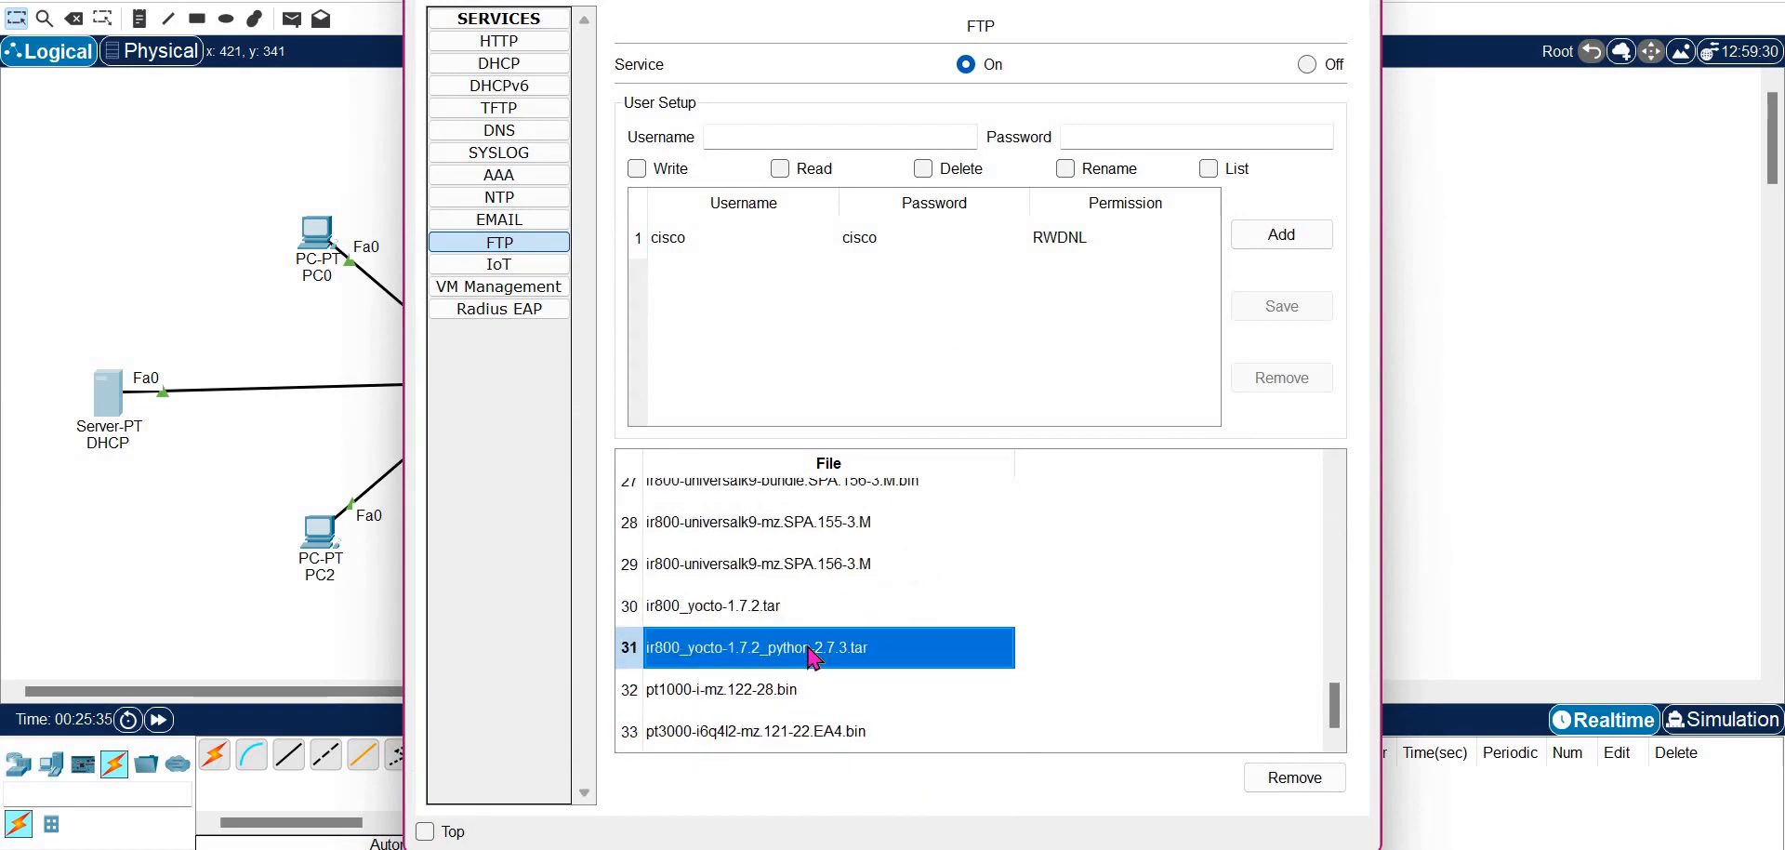
key(Up)
key(Up)
key(Up)
key(Up)
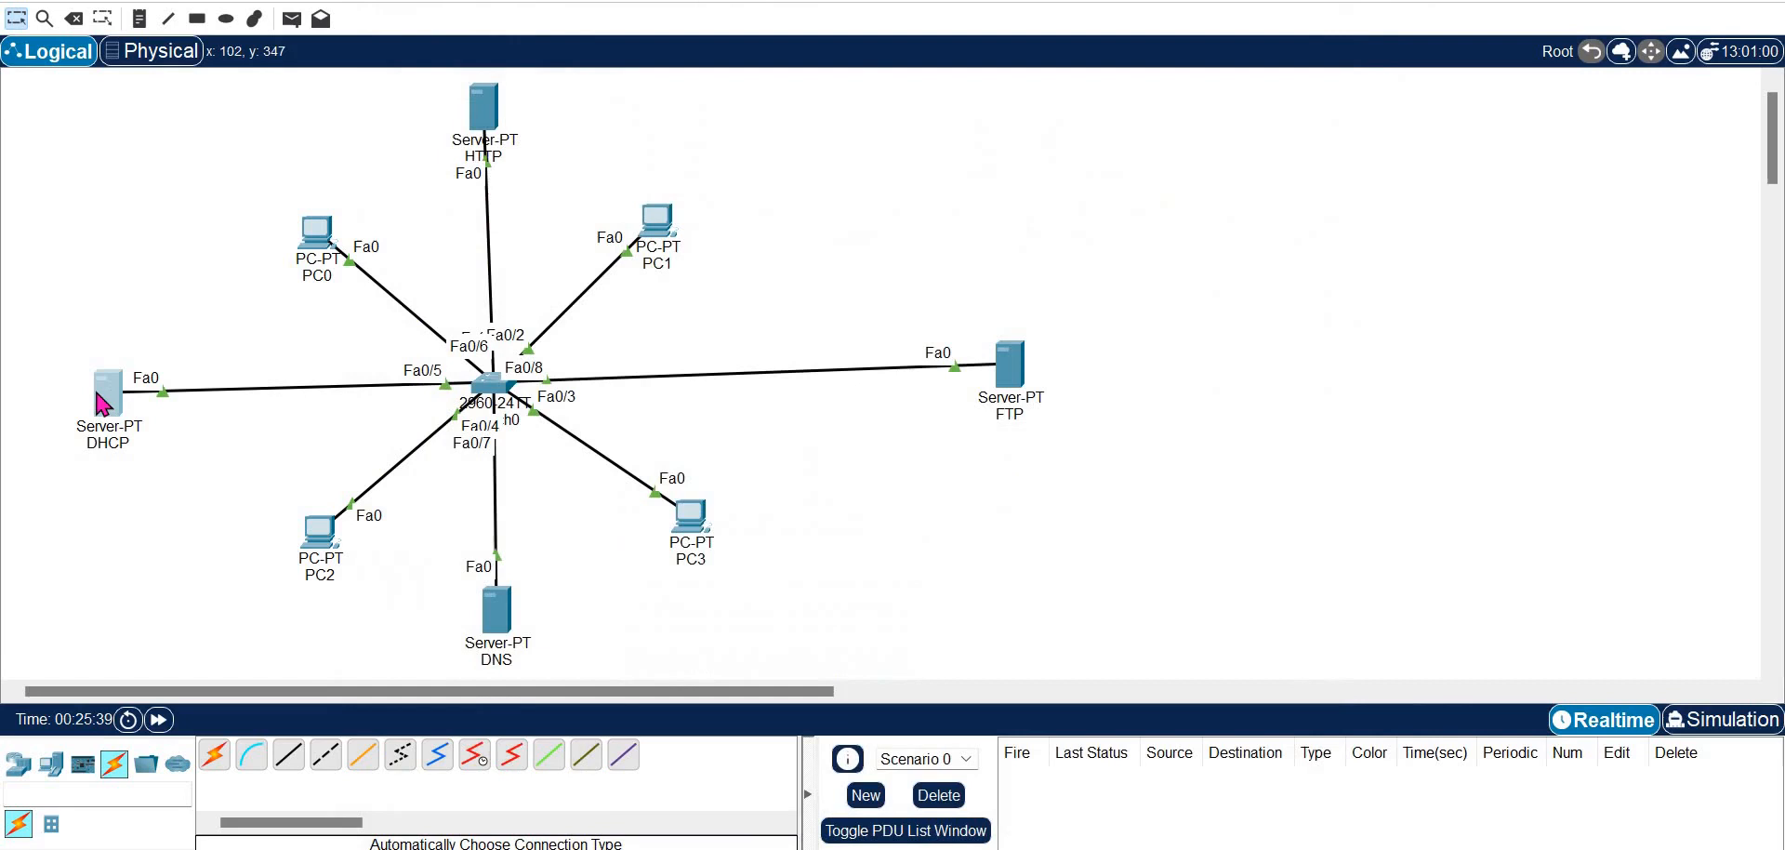
click(102, 395)
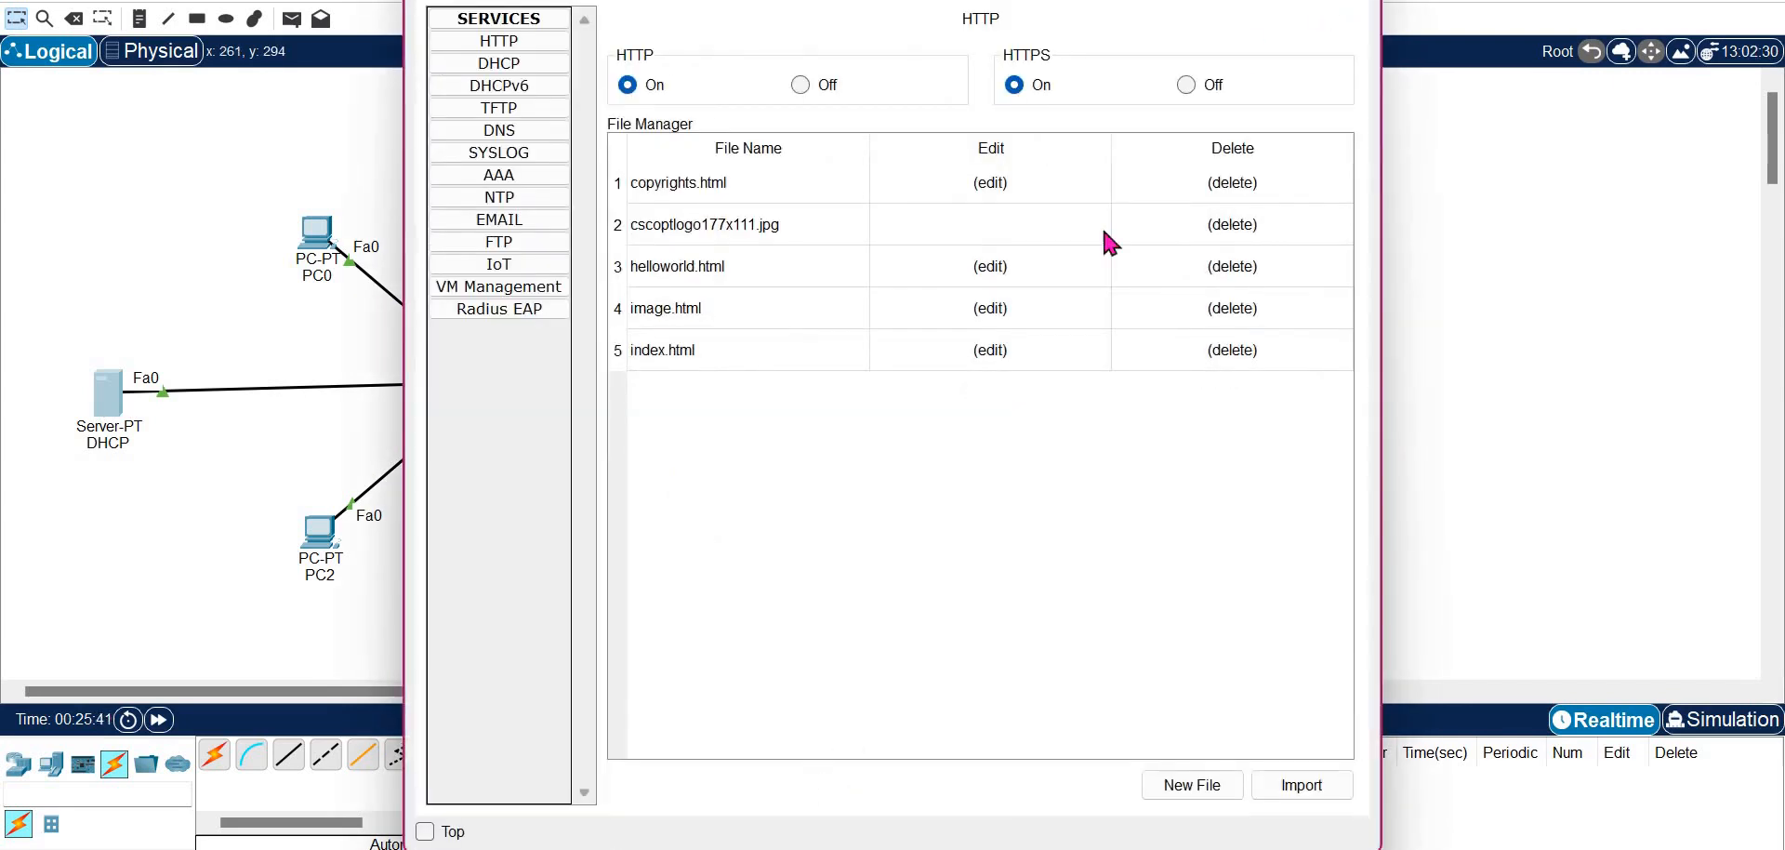
Look for l2gtr.txt in the FTP server's FTP service file list and select it
click(1019, 358)
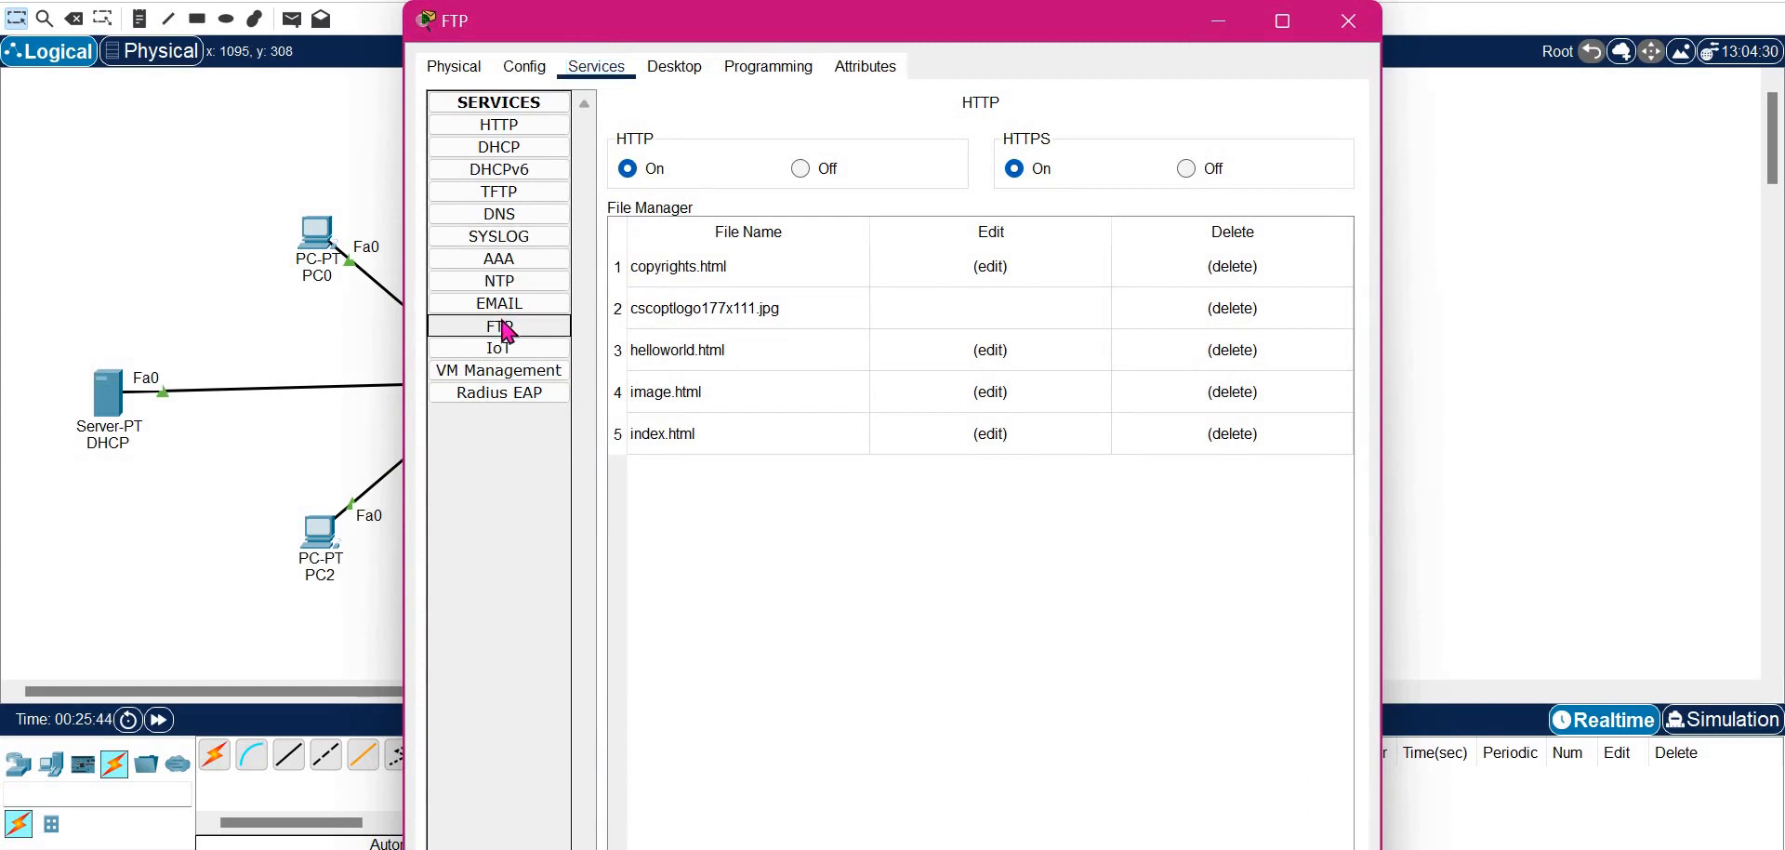
click(503, 327)
click(929, 703)
key(Down)
key(Down)
key(Down)
key(Down)
key(Down)
key(Down)
key(Down)
key(Down)
key(Down)
key(Down)
key(Down)
key(Down)
key(Down)
key(Down)
key(Down)
key(Down)
key(Down)
key(Down)
key(Down)
key(Down)
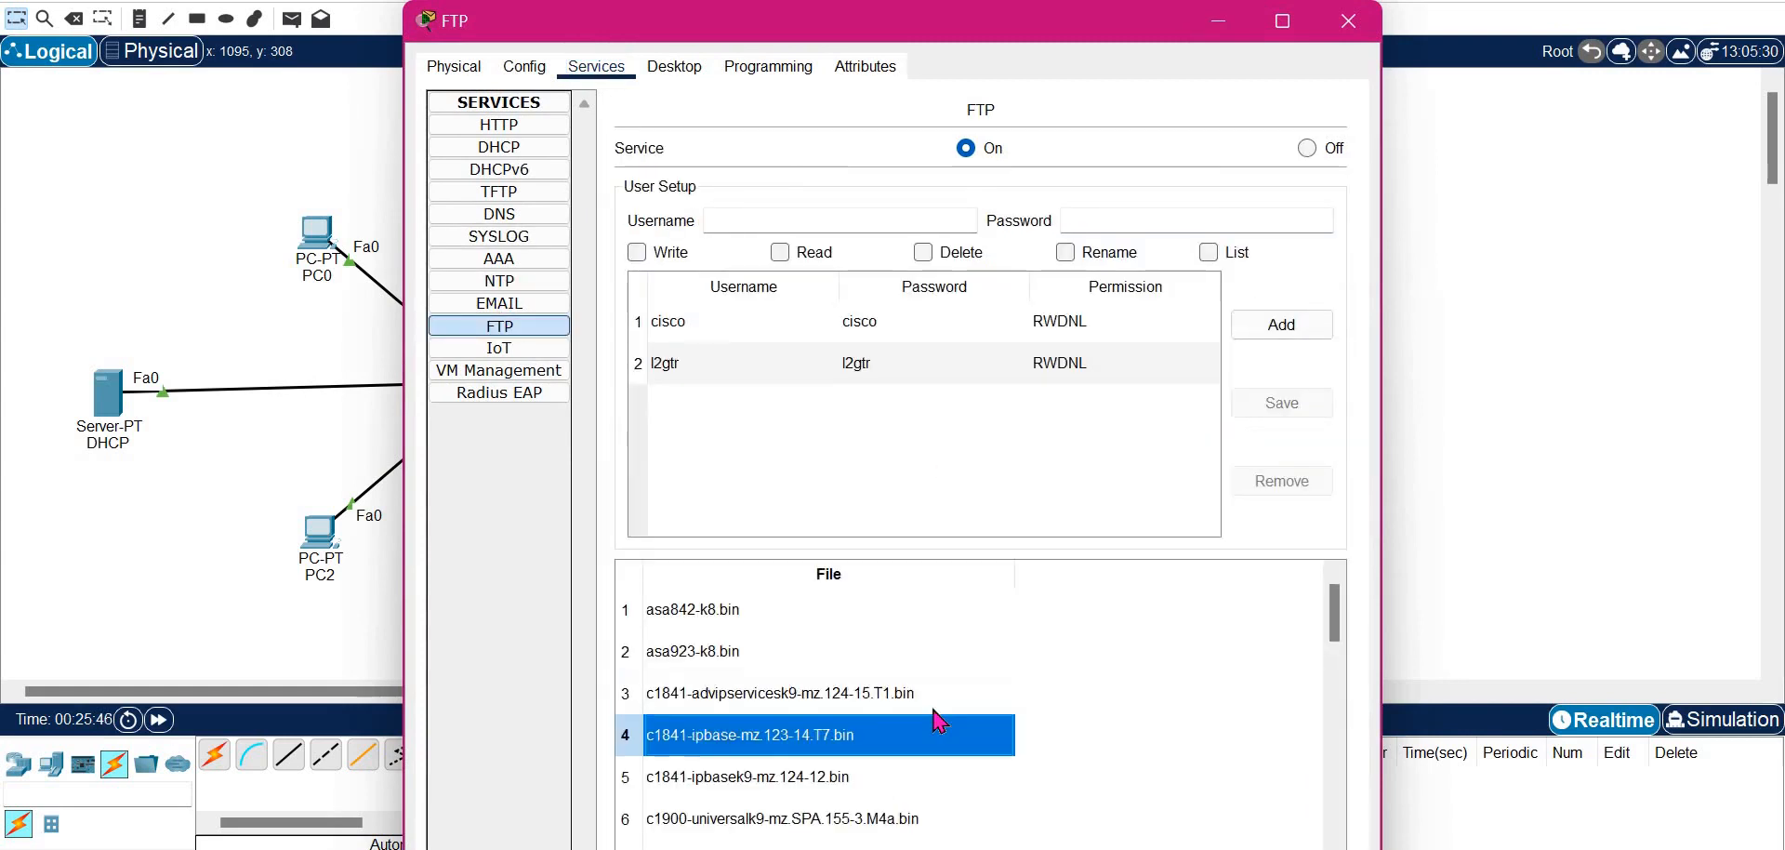
scroll(932, 716, down, 3)
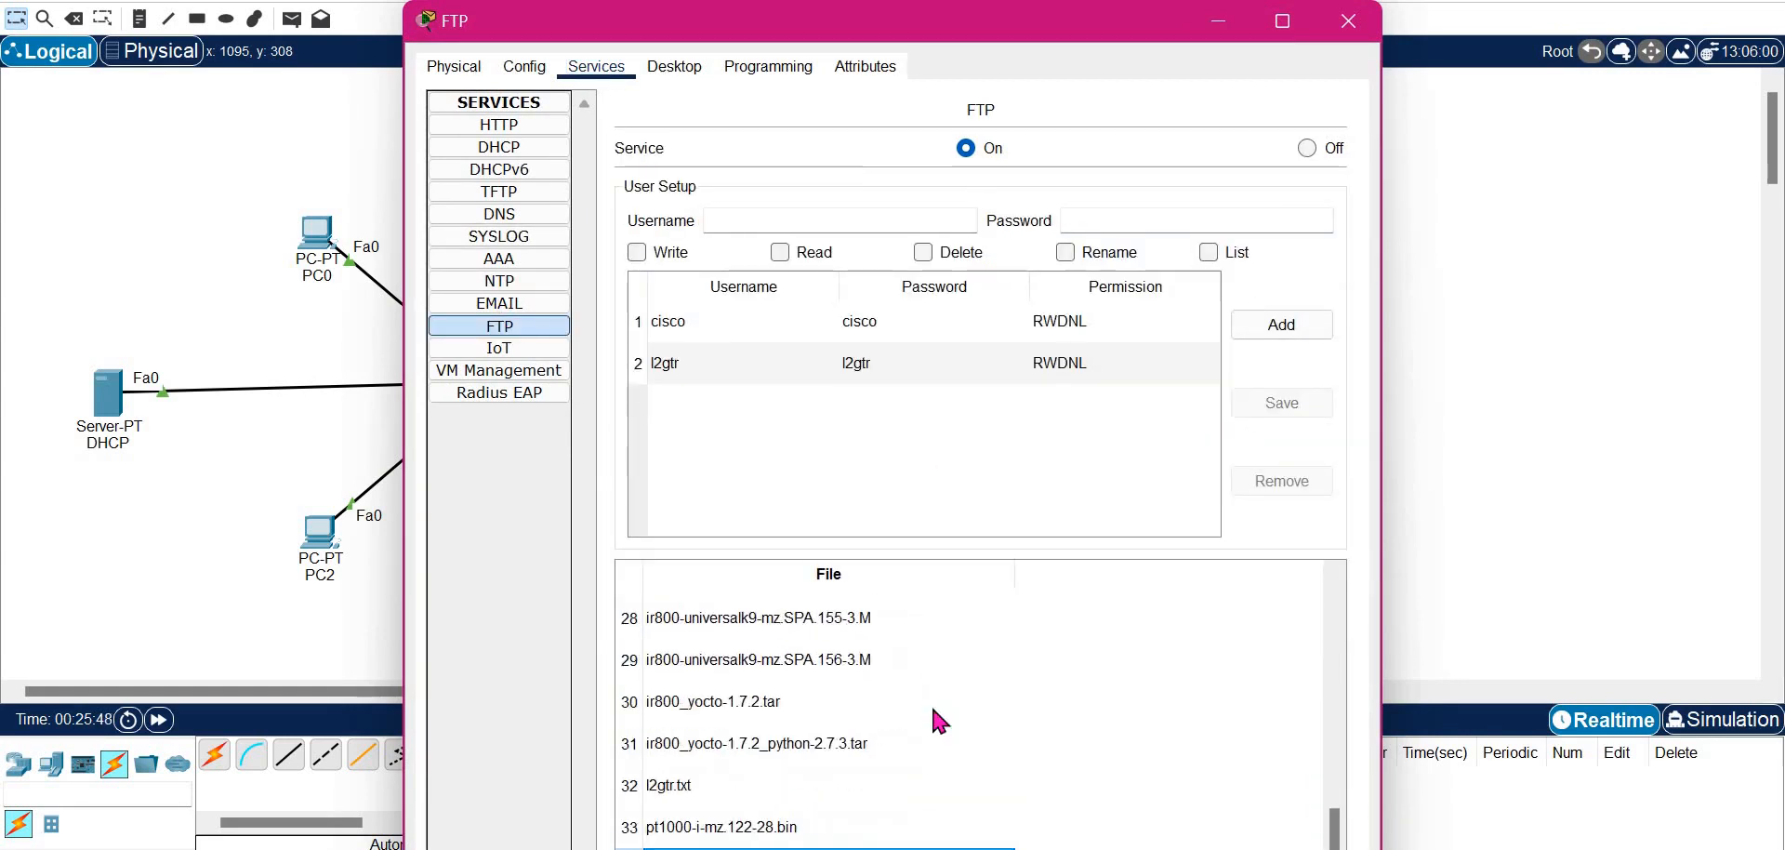
click(685, 792)
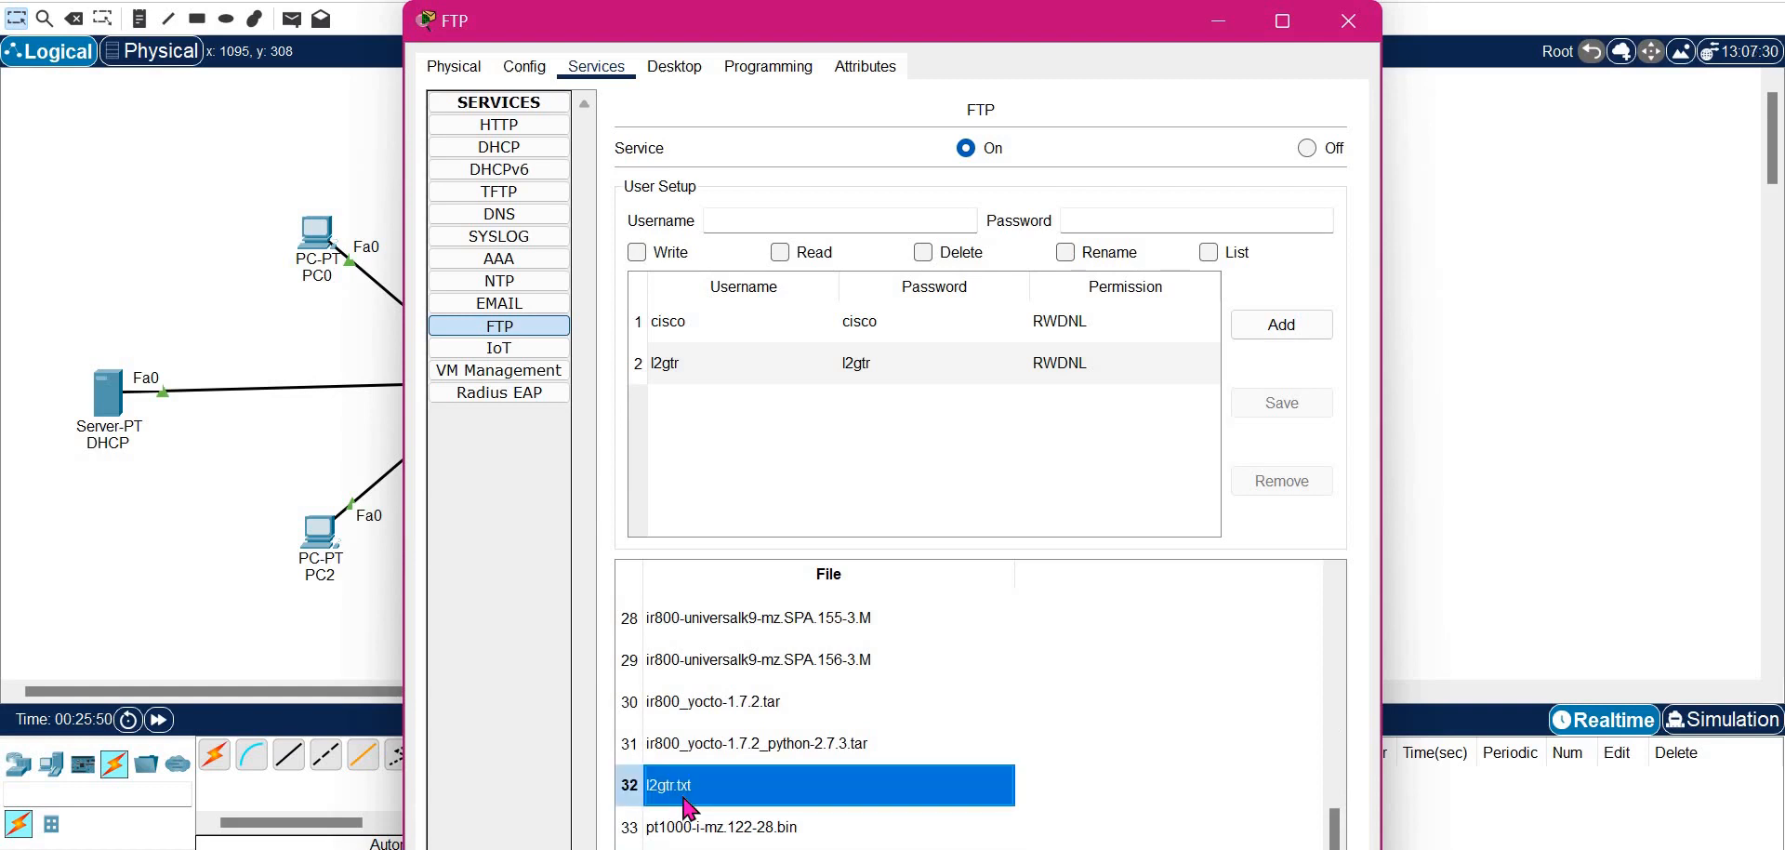
Rename l2gtr.txt to gtr.txt on the FTP server with the rename command in PC1's FTP session
click(204, 353)
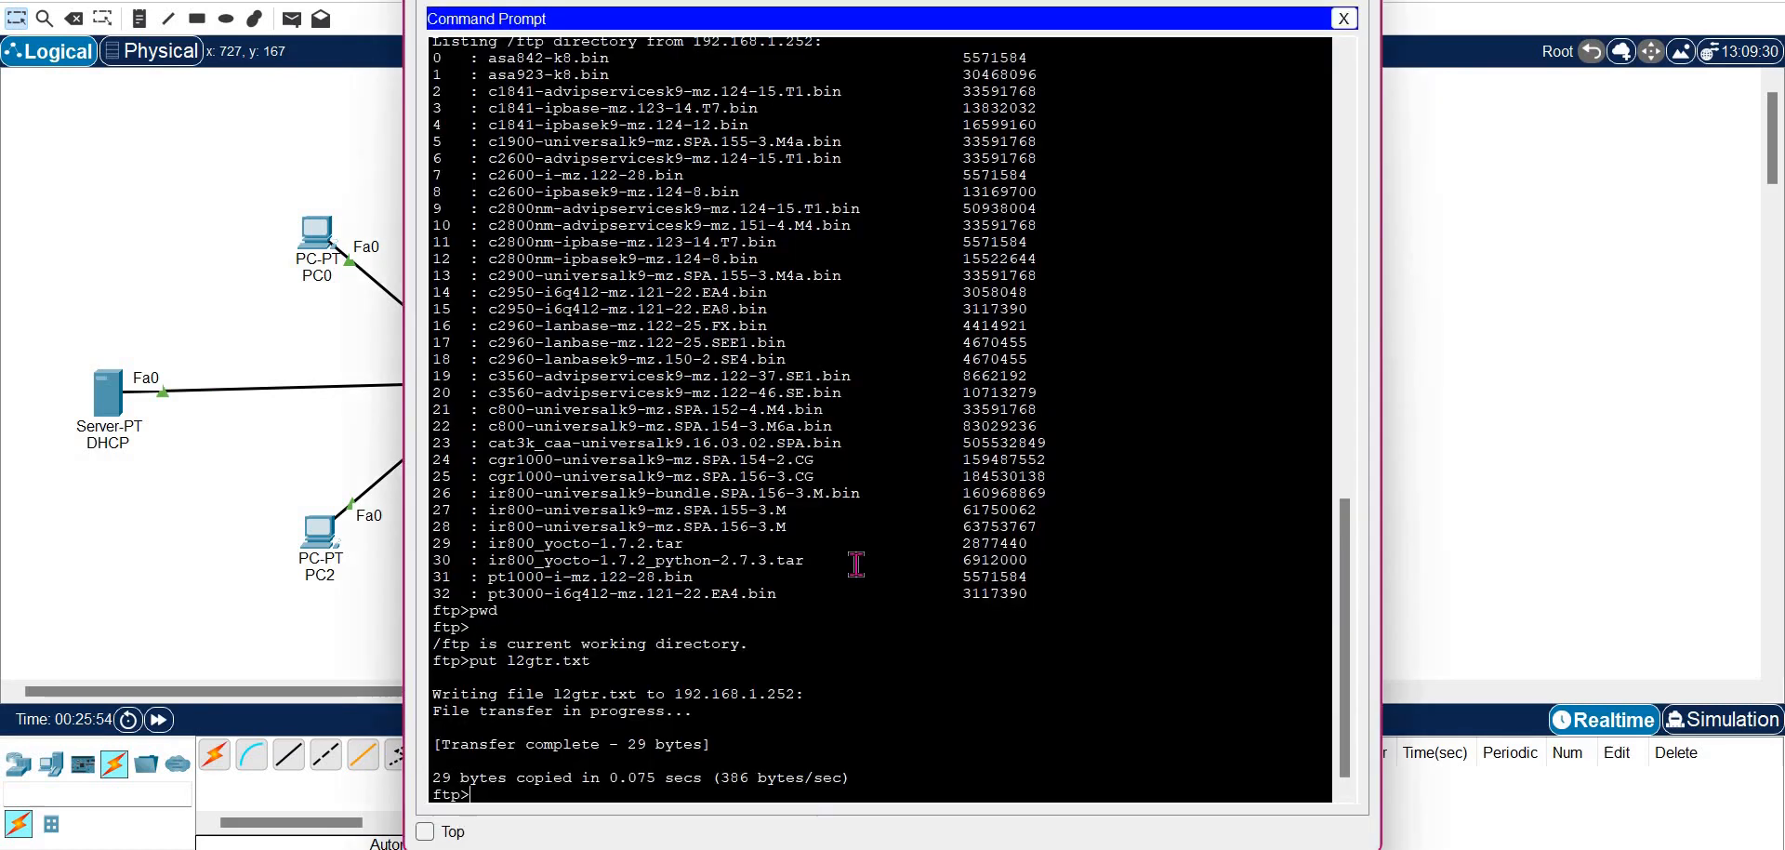
text(rename l2gt)
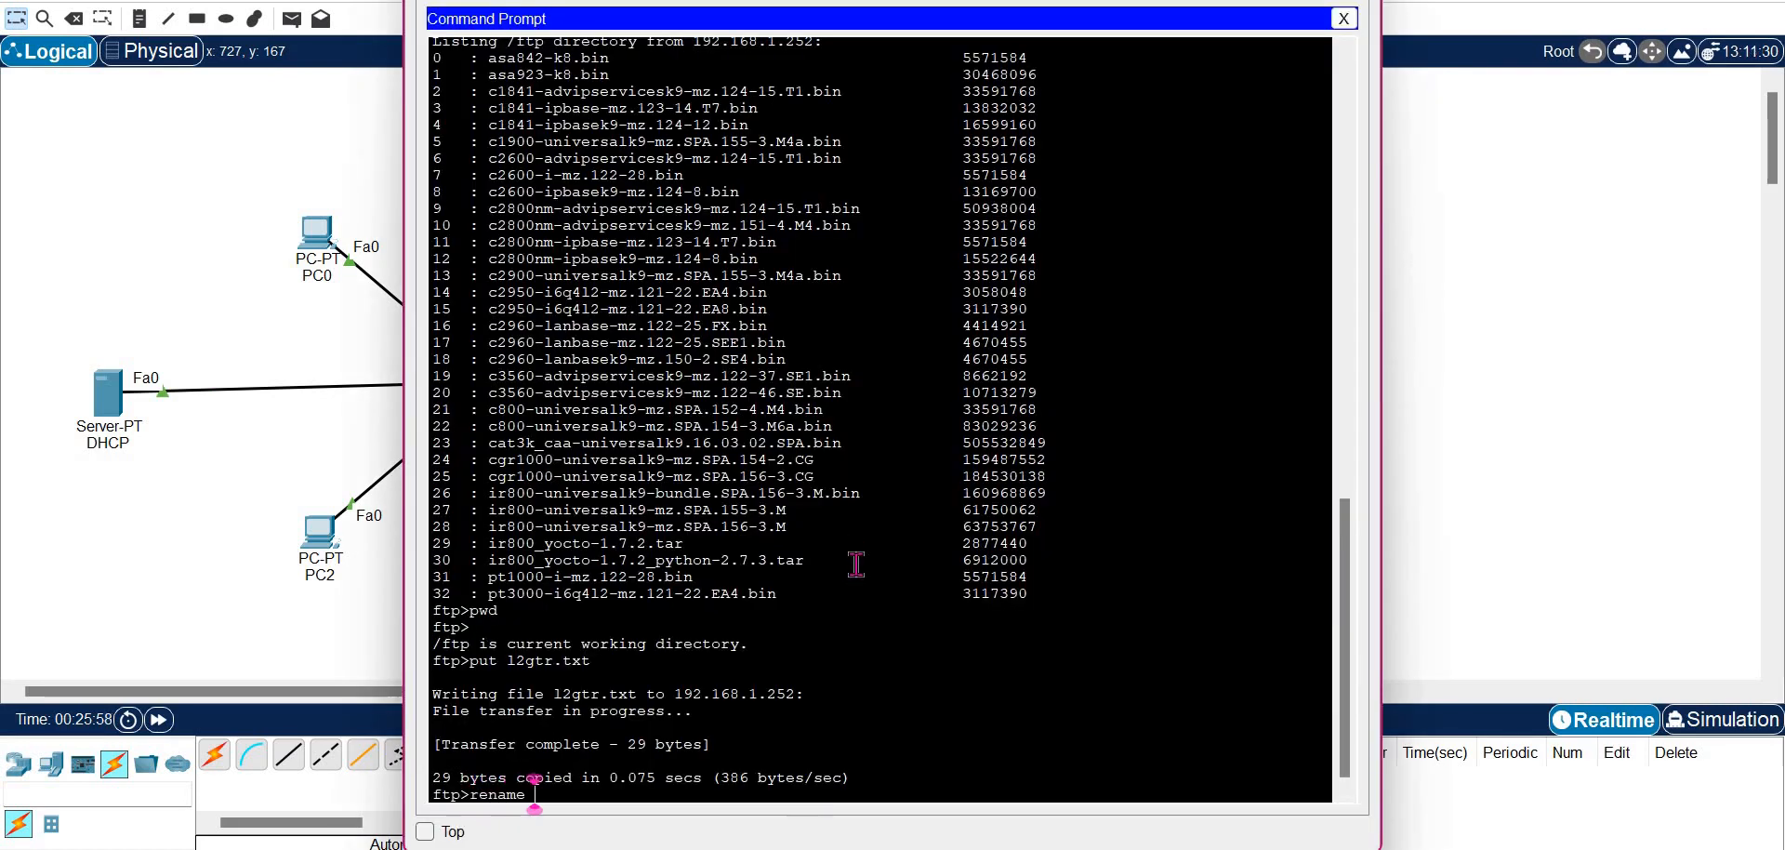
text(r.txt)
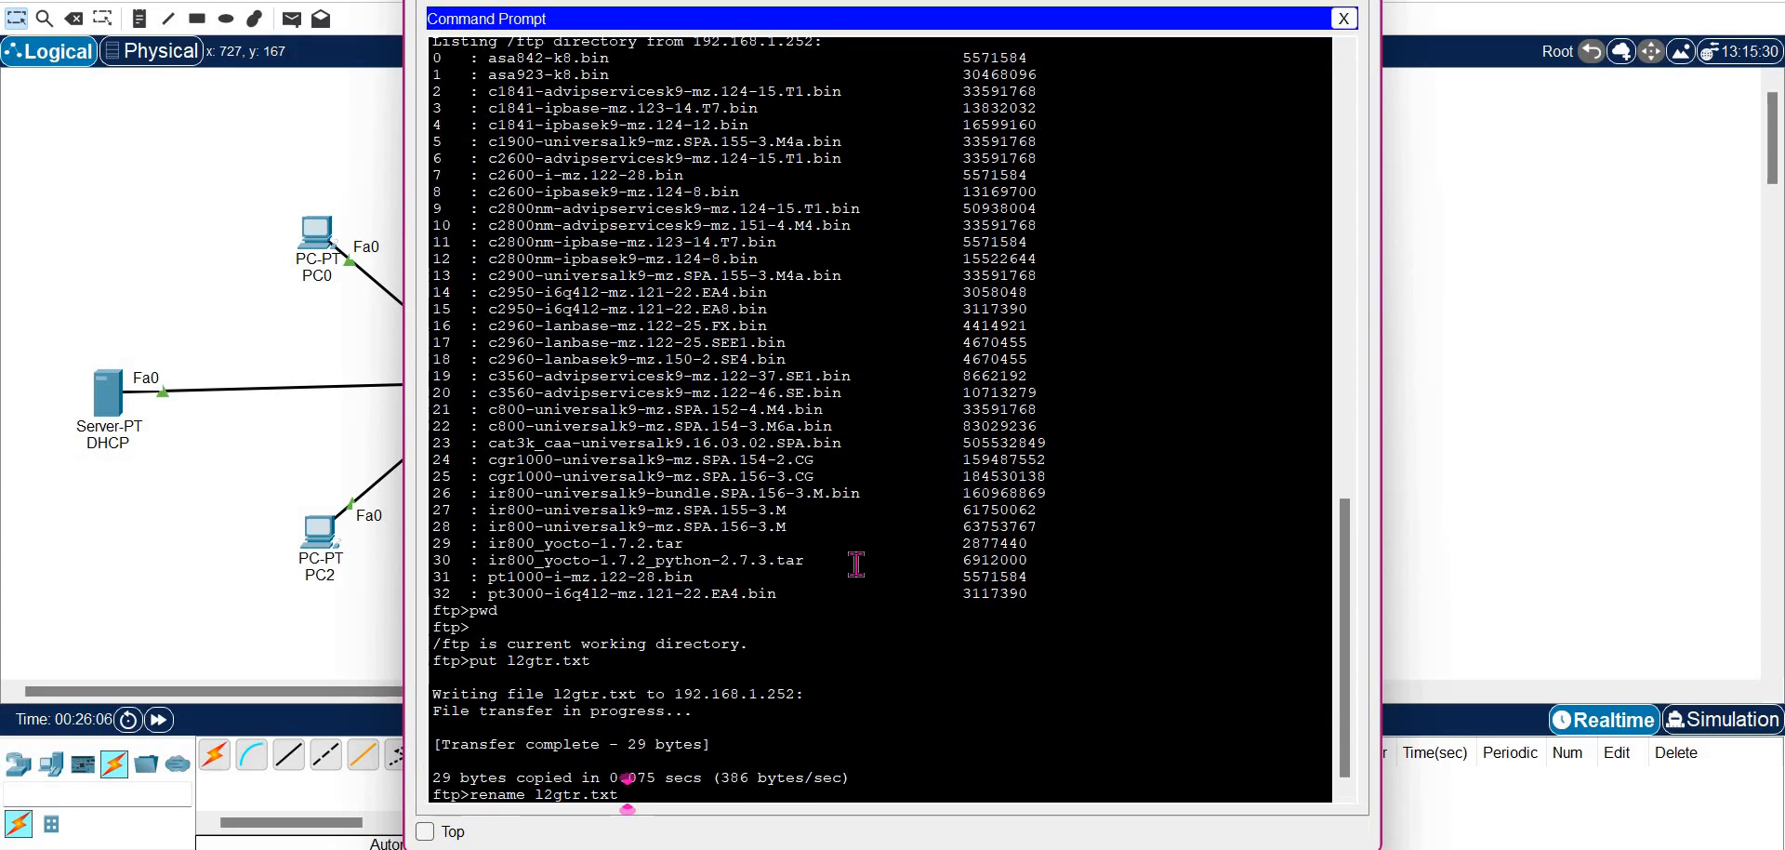
text(gtr.txt)
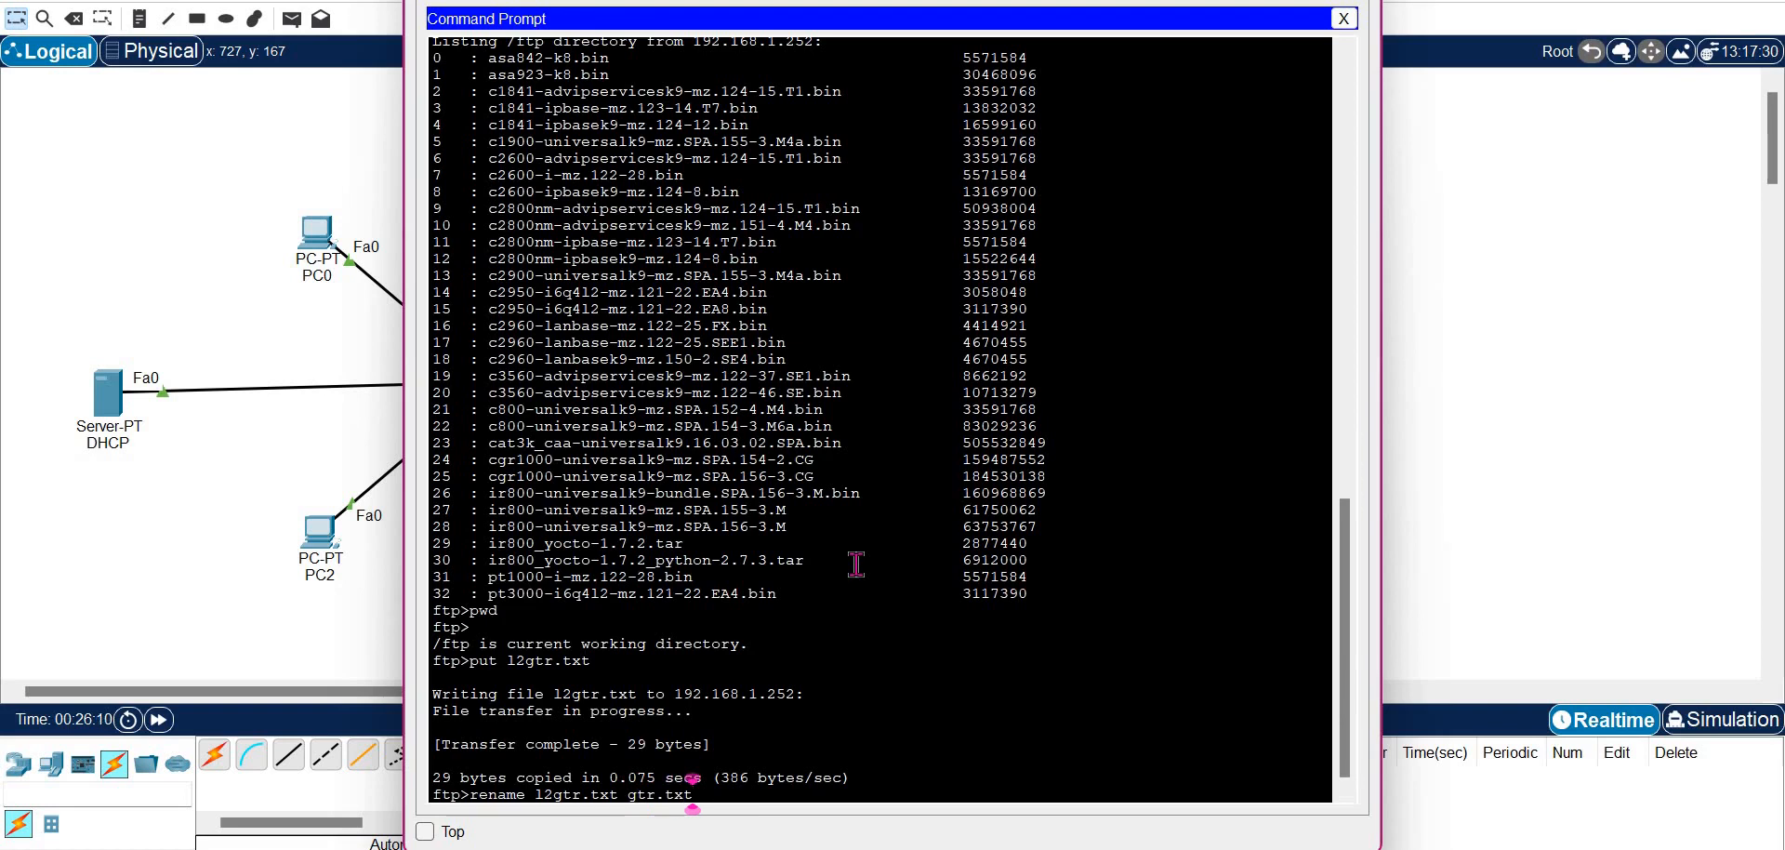
key(Return)
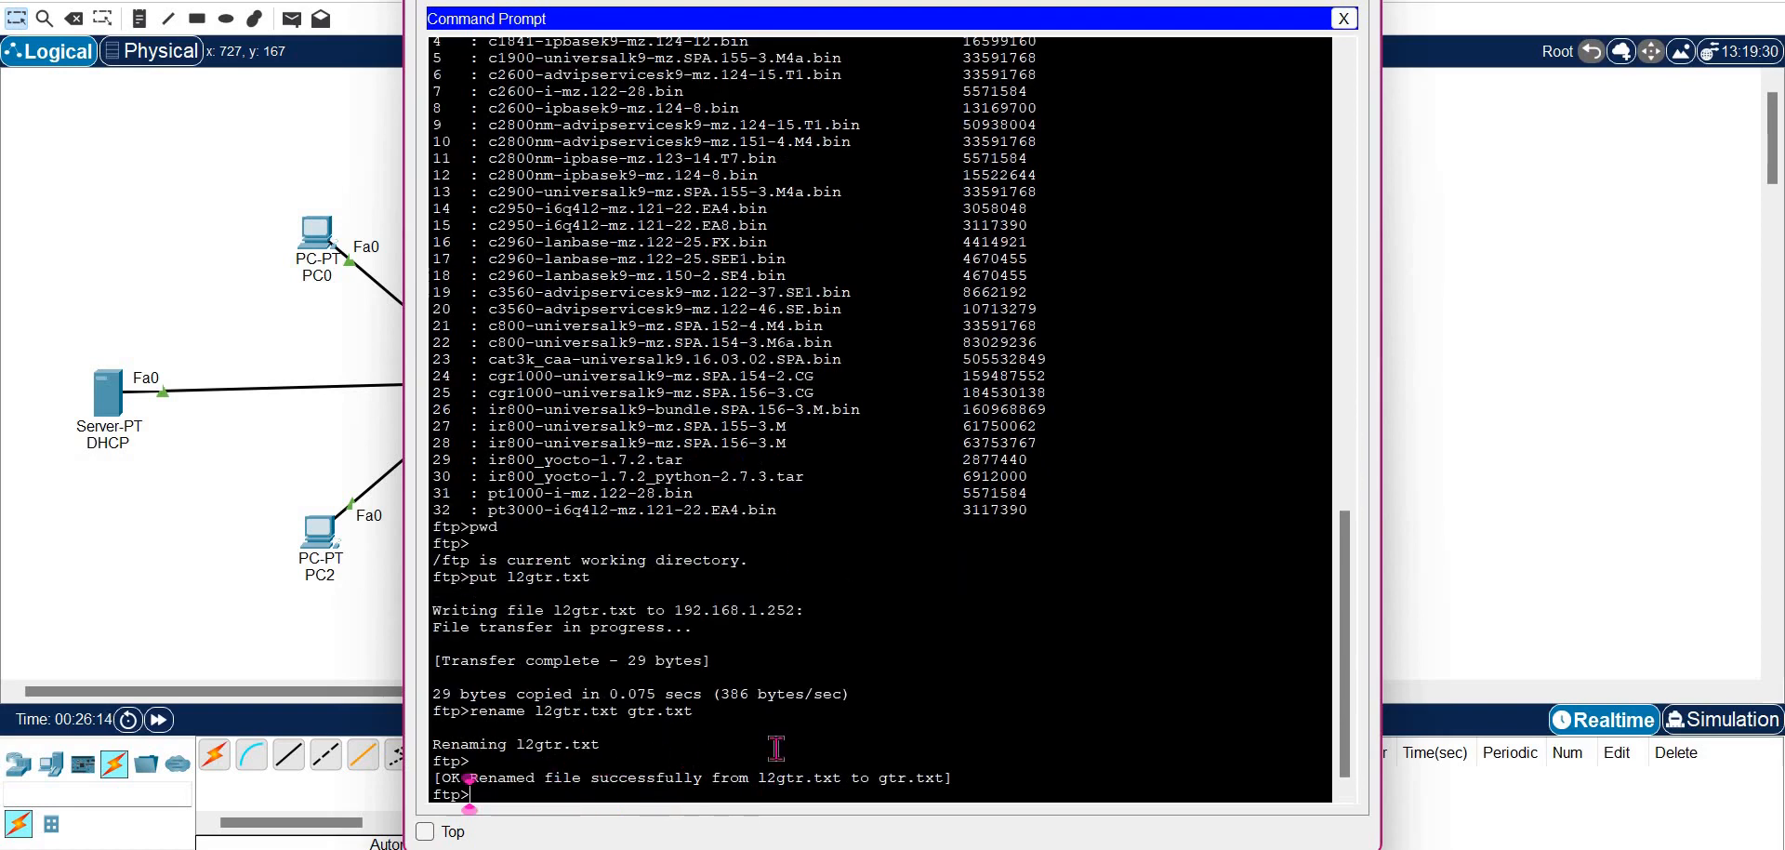
click(265, 330)
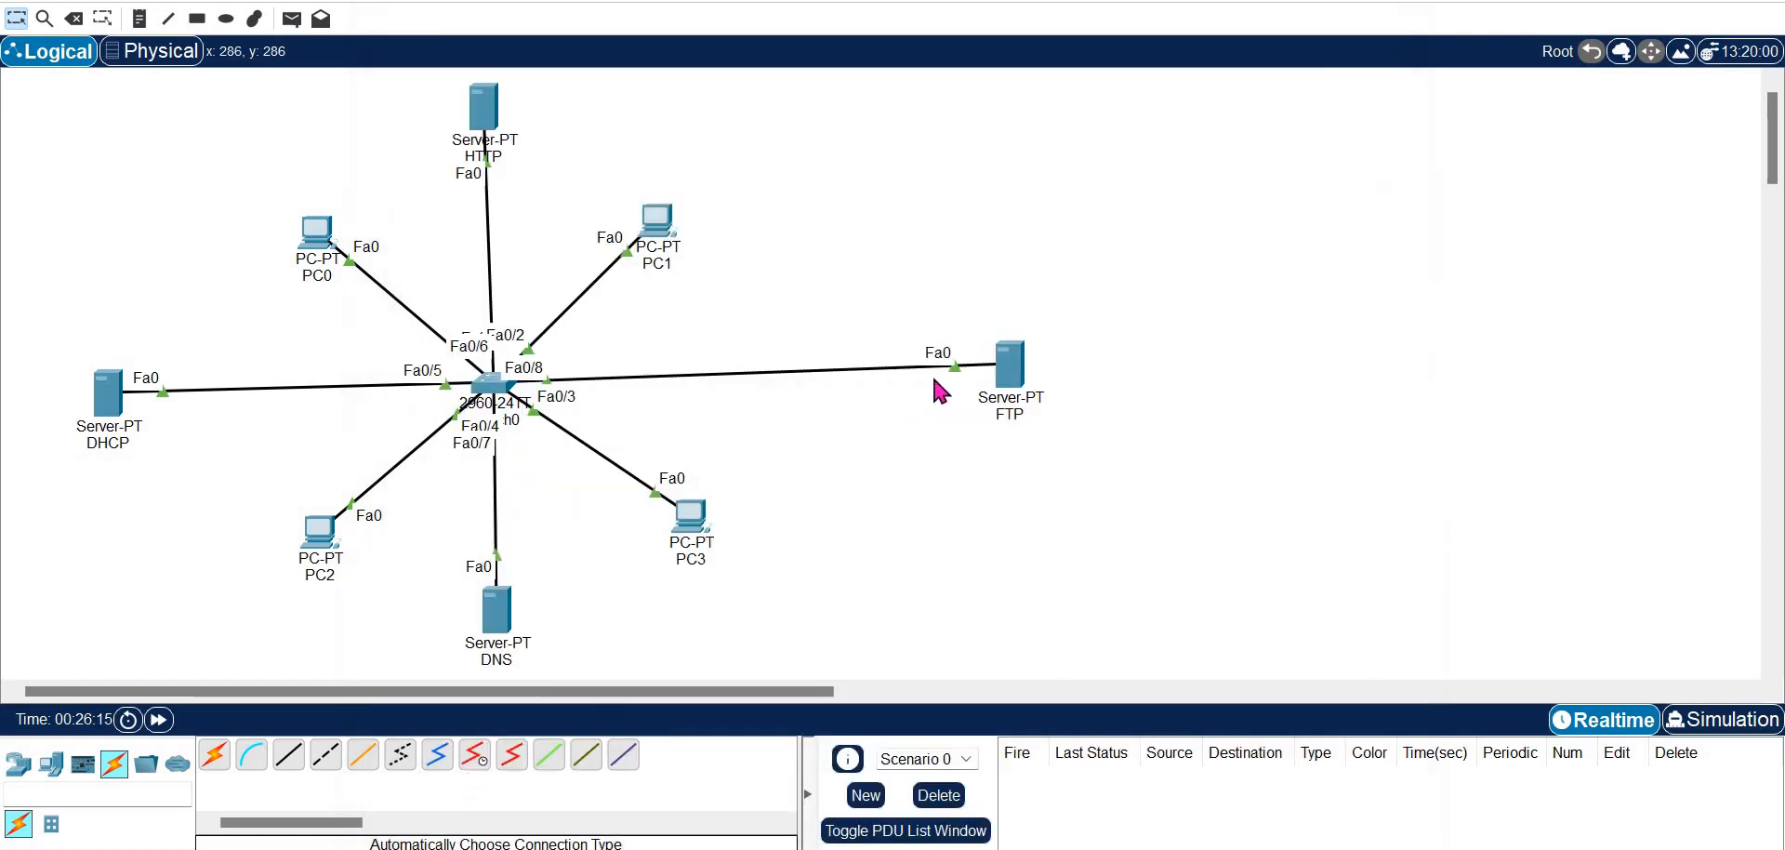
Reload the FTP server's FTP service page and check its file list for gtr.txt
click(1012, 372)
click(756, 759)
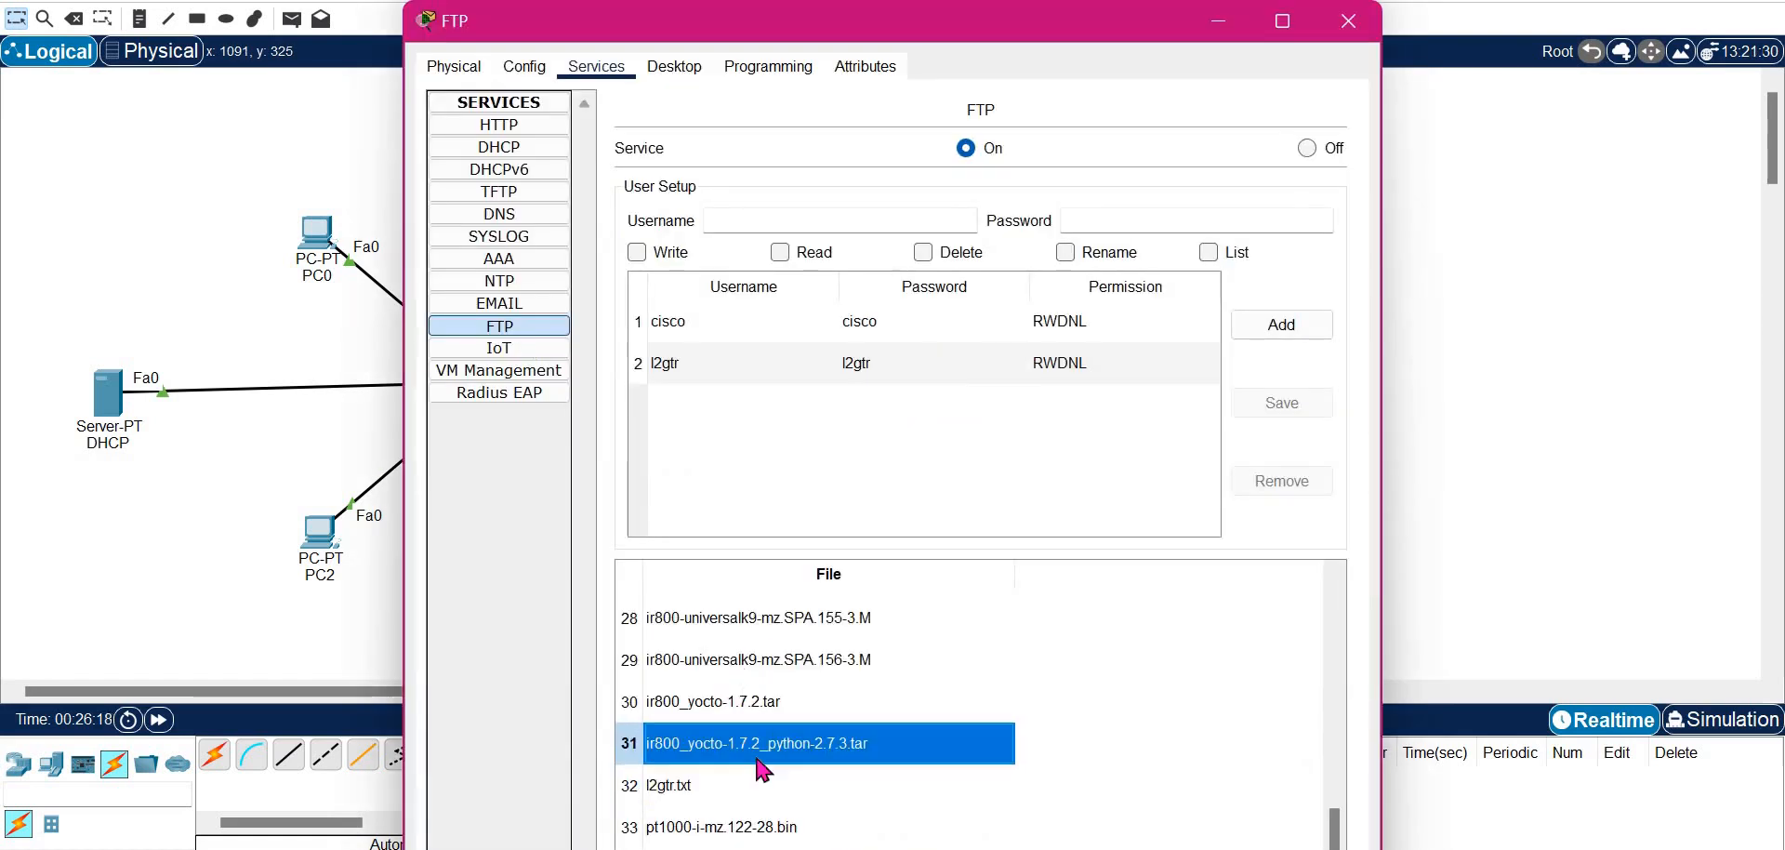
click(500, 303)
click(502, 326)
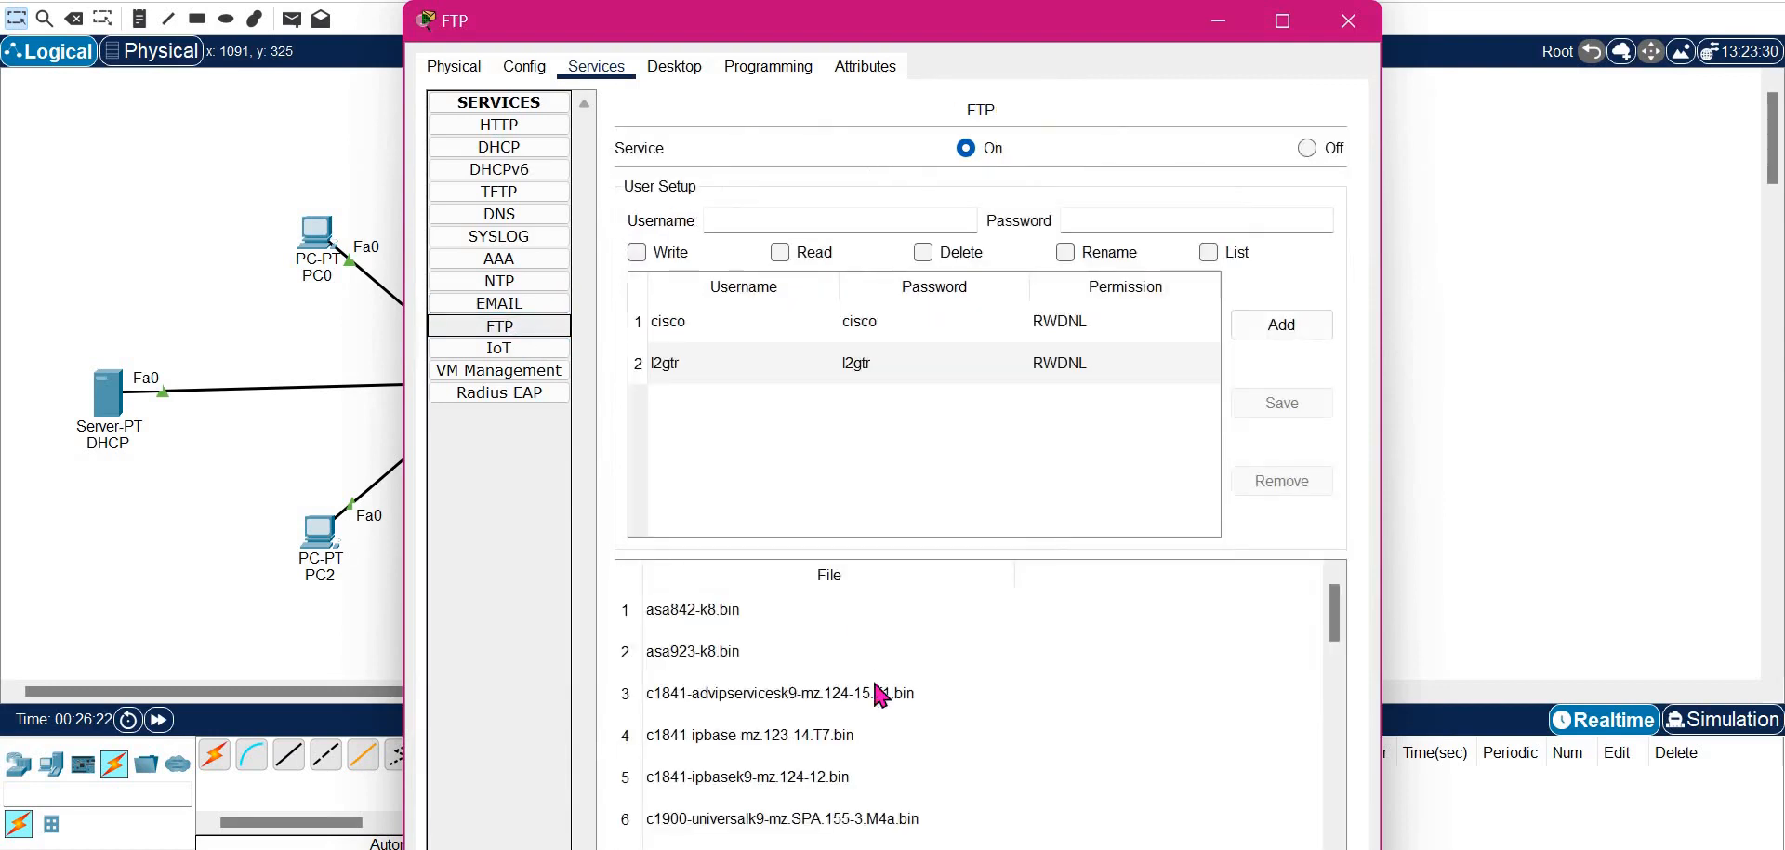
click(879, 692)
key(Down)
key(Down)
key(Down)
key(Down)
key(Down)
key(Down)
key(Down)
key(Down)
key(Down)
key(Down)
key(Down)
key(Down)
key(Down)
key(Down)
key(Down)
key(Down)
key(Down)
key(Down)
key(Down)
key(Down)
key(Down)
key(Down)
key(Down)
key(Down)
key(Down)
key(Down)
key(Down)
key(Down)
key(Down)
key(Down)
key(Down)
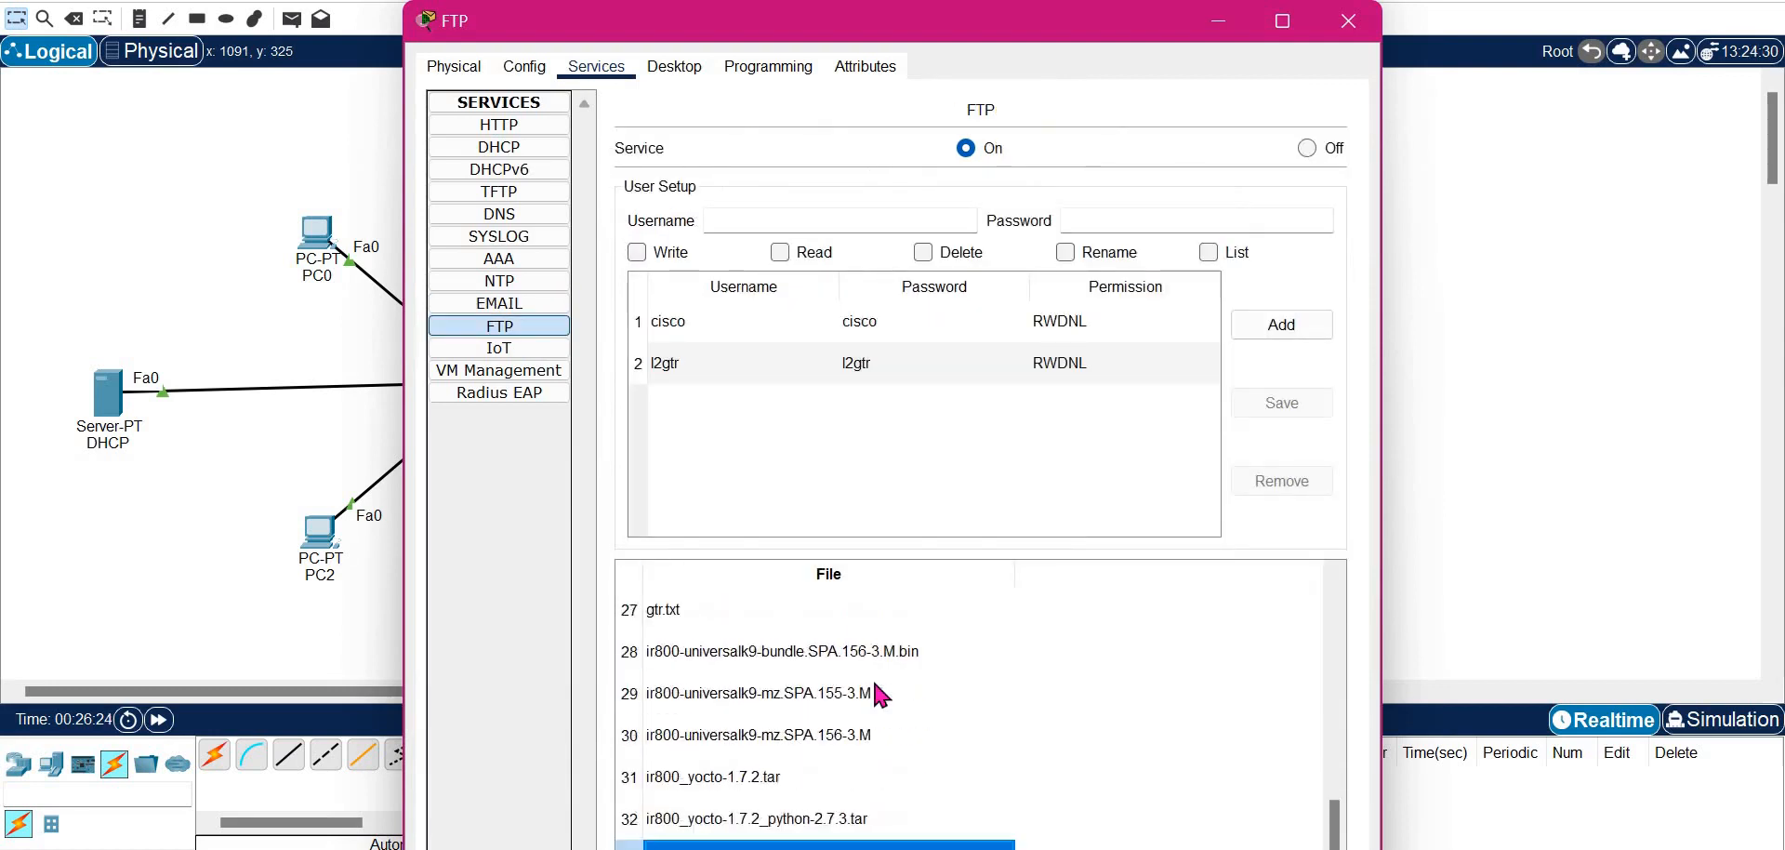
key(Up)
key(Up)
key(Up)
key(Up)
key(Up)
key(Up)
key(Up)
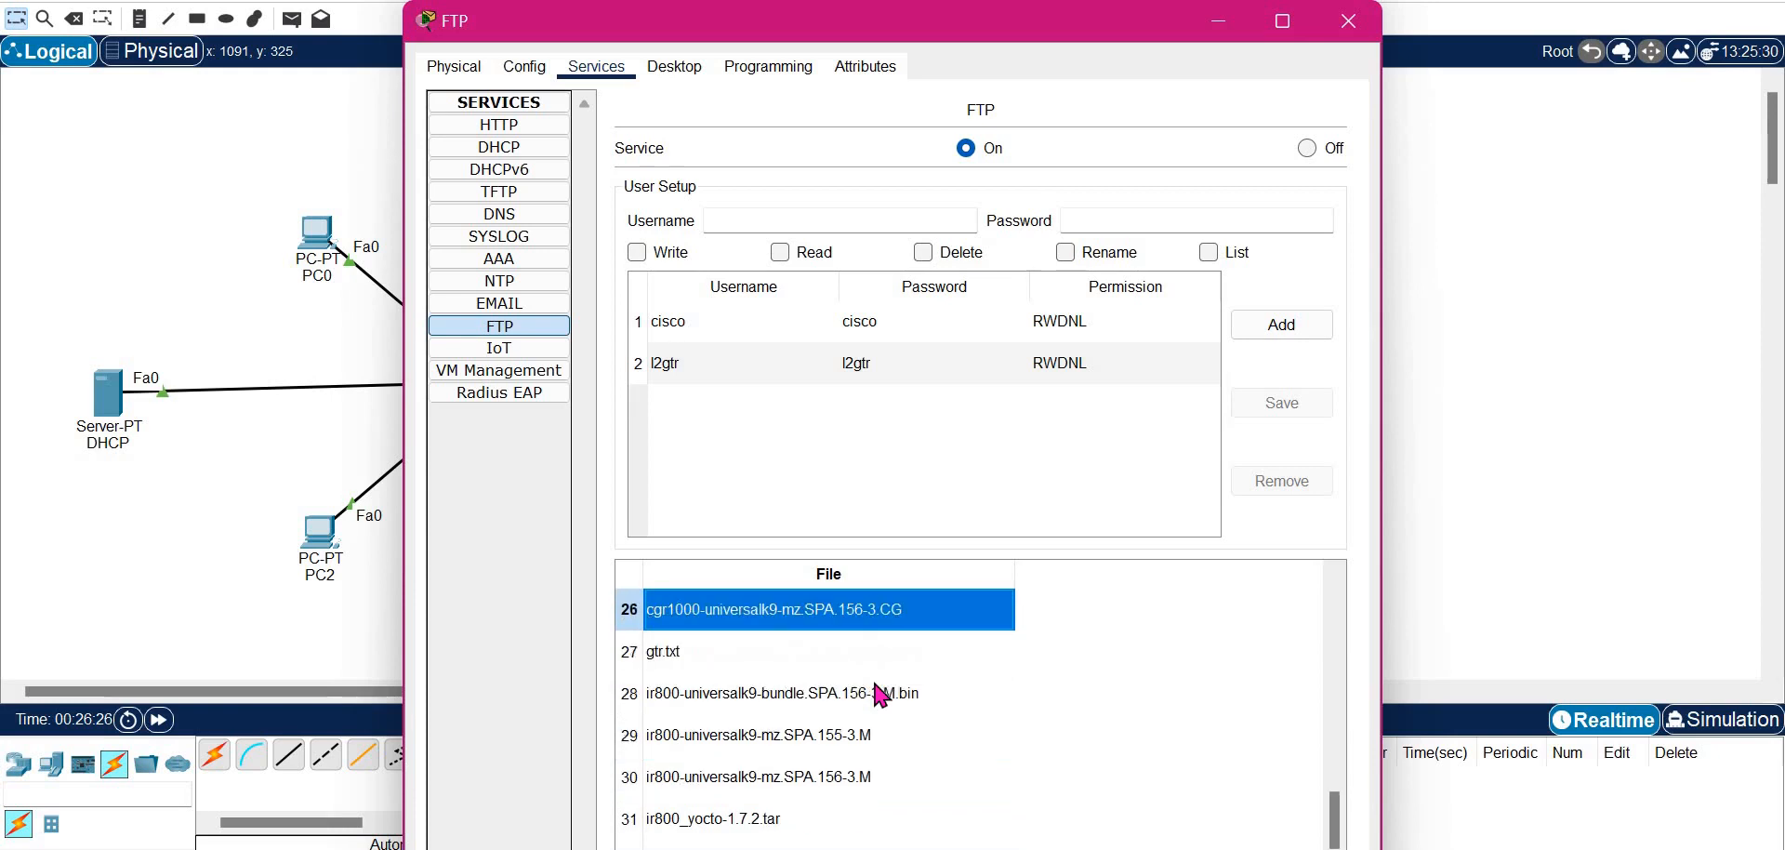
scroll(770, 665, up, 1)
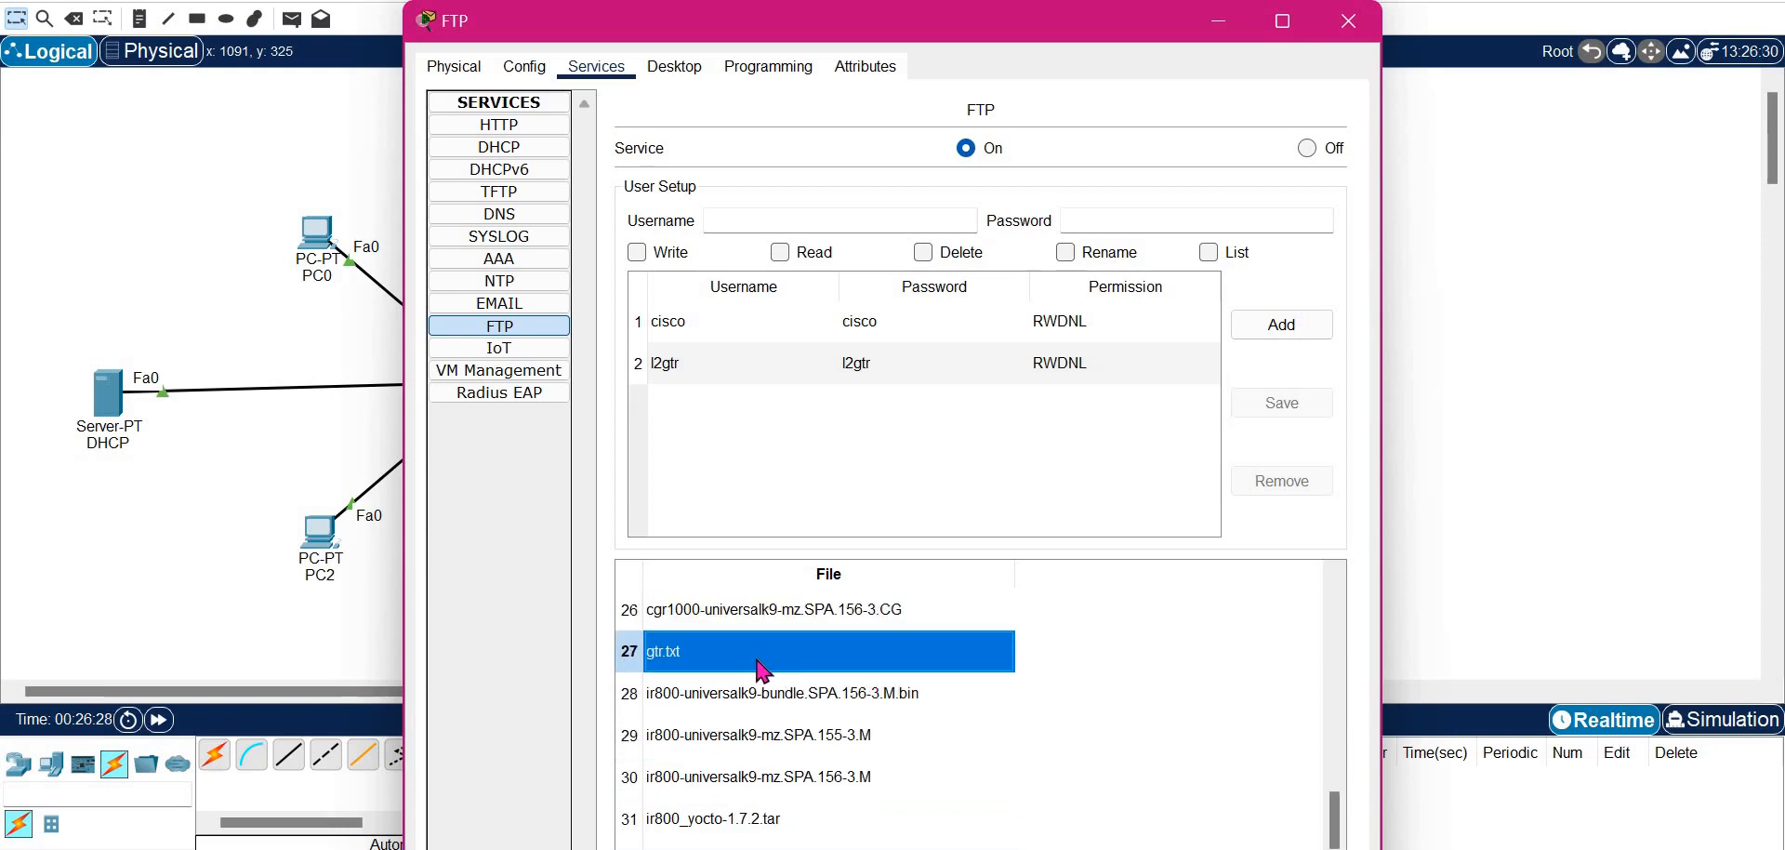
click(260, 321)
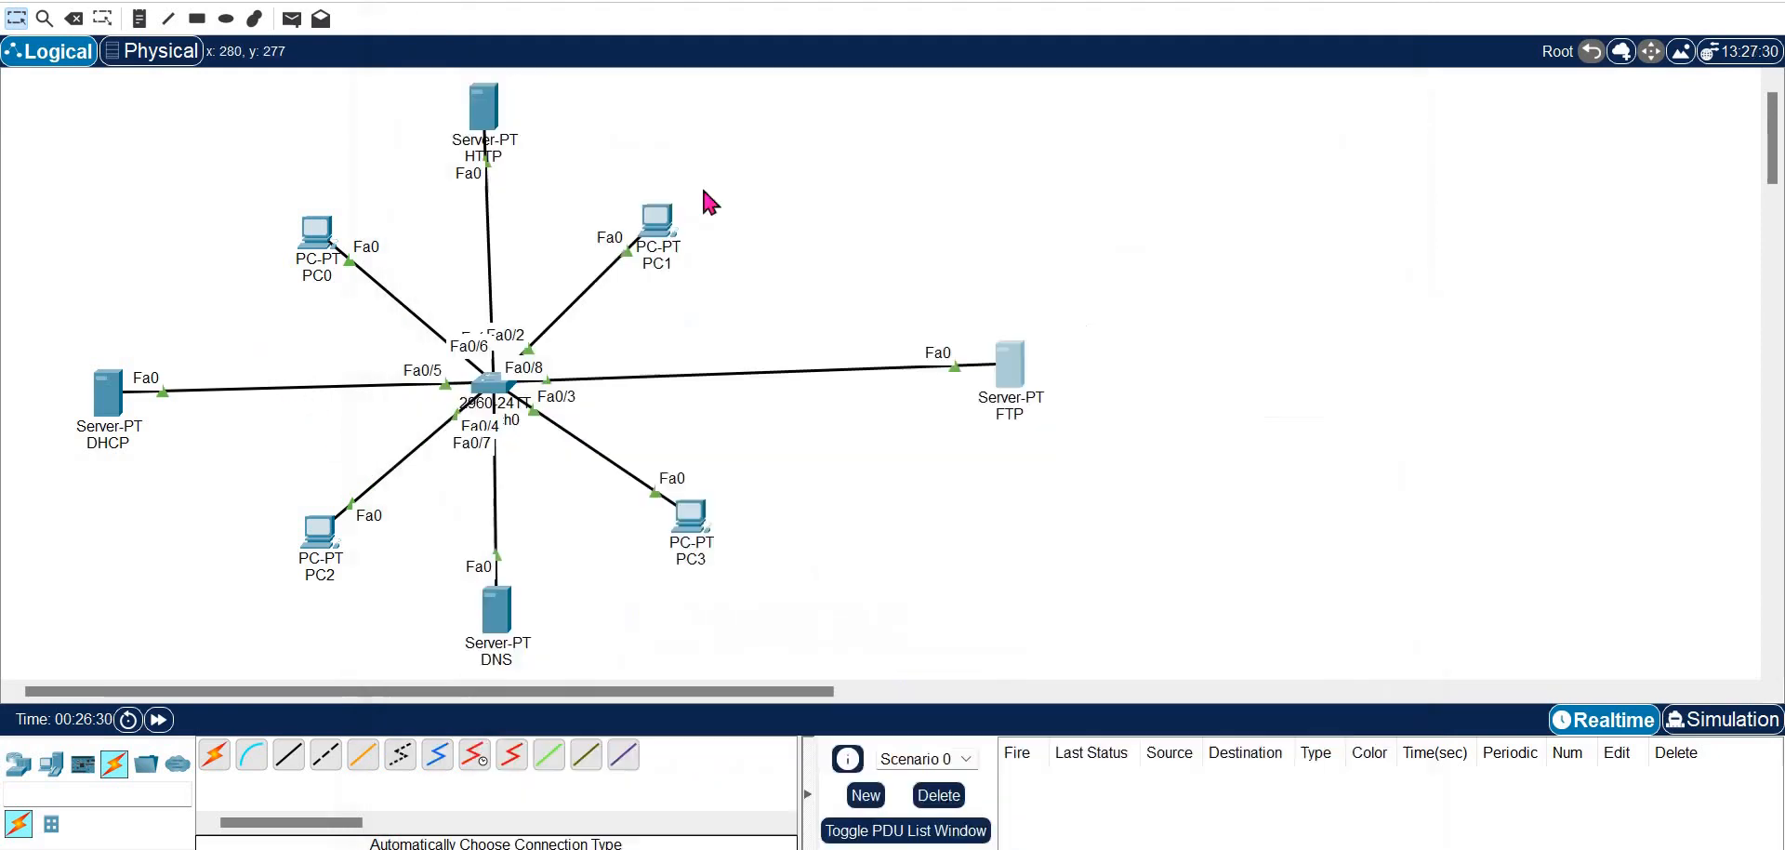
Download gtr.txt from the FTP server to PC1 with the get command in the command prompt
click(660, 228)
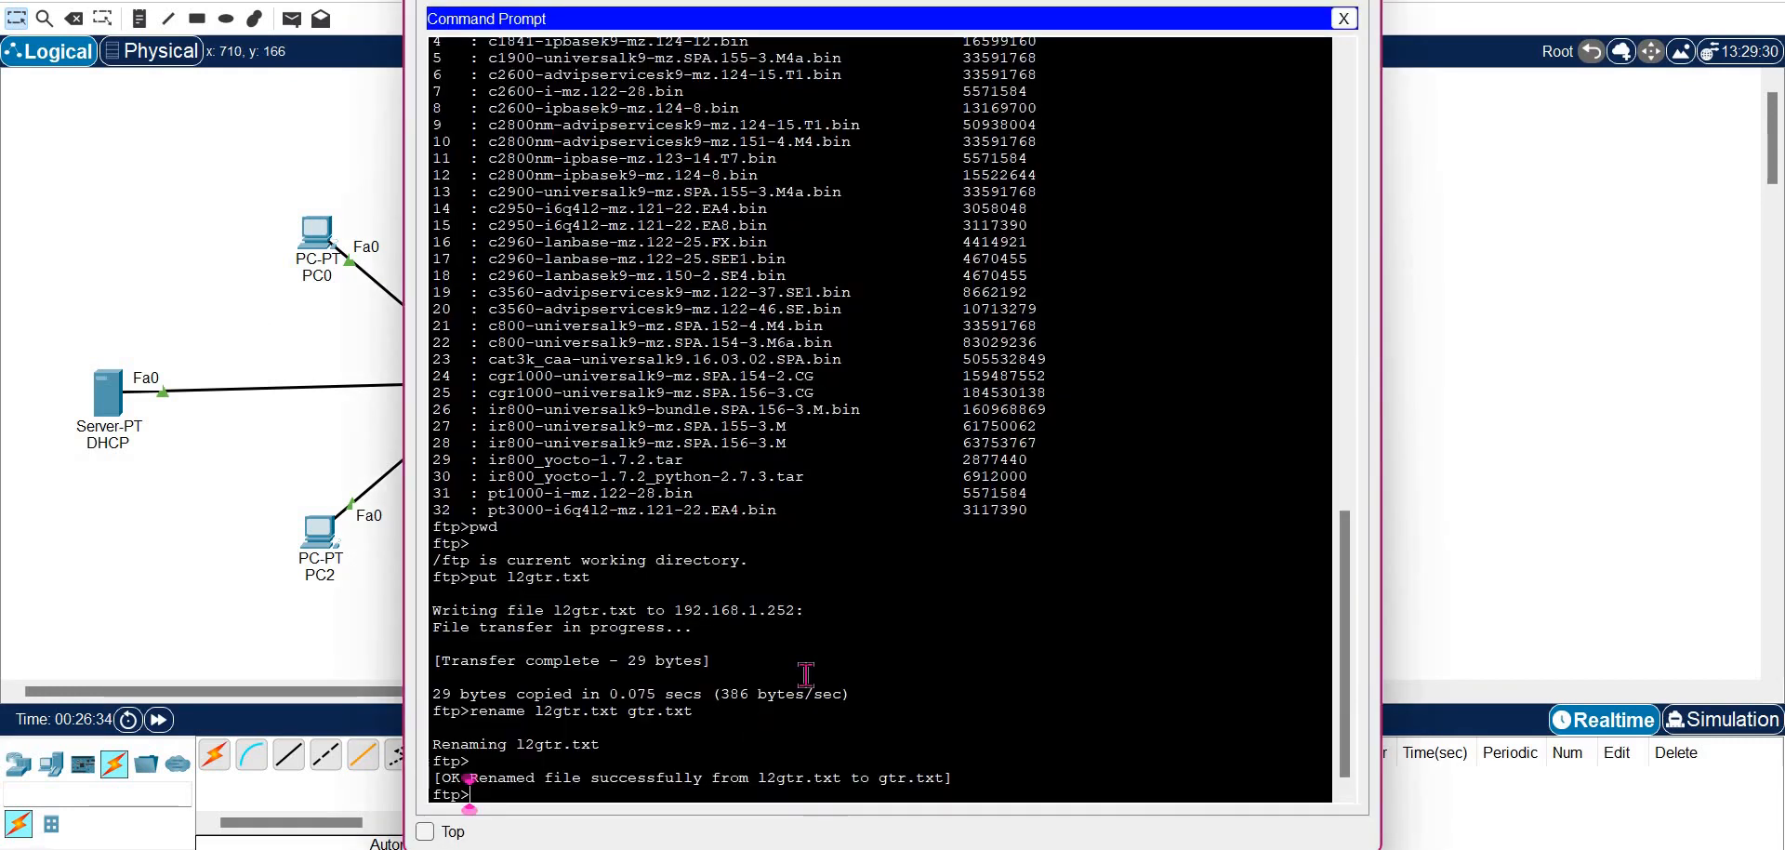
text(get)
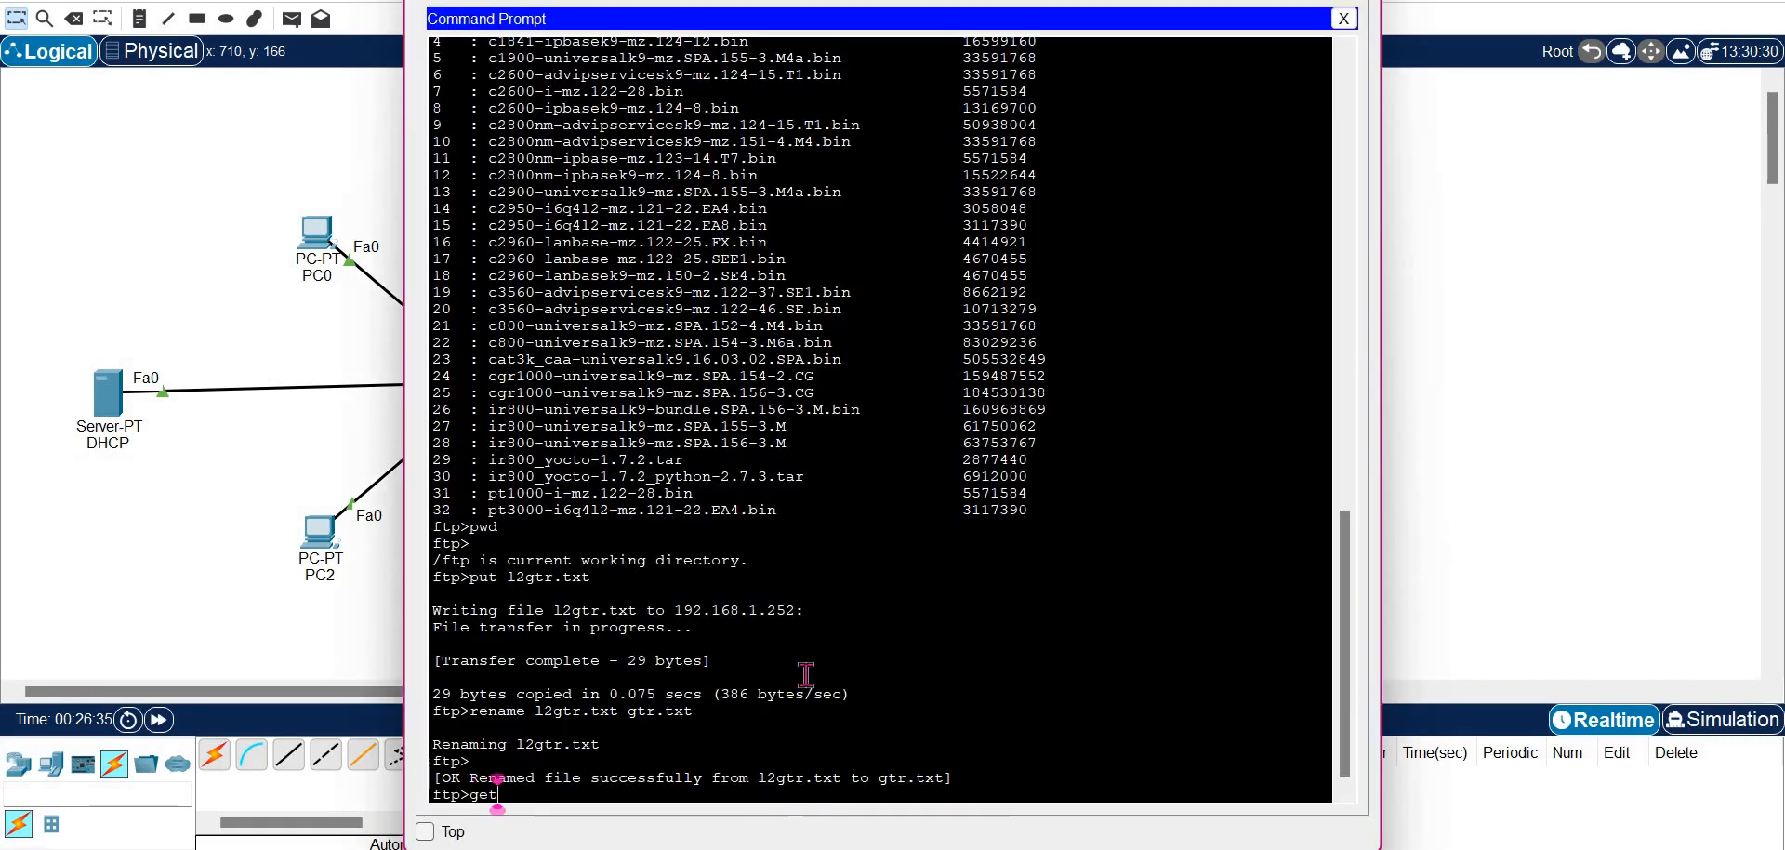
text( gtr)
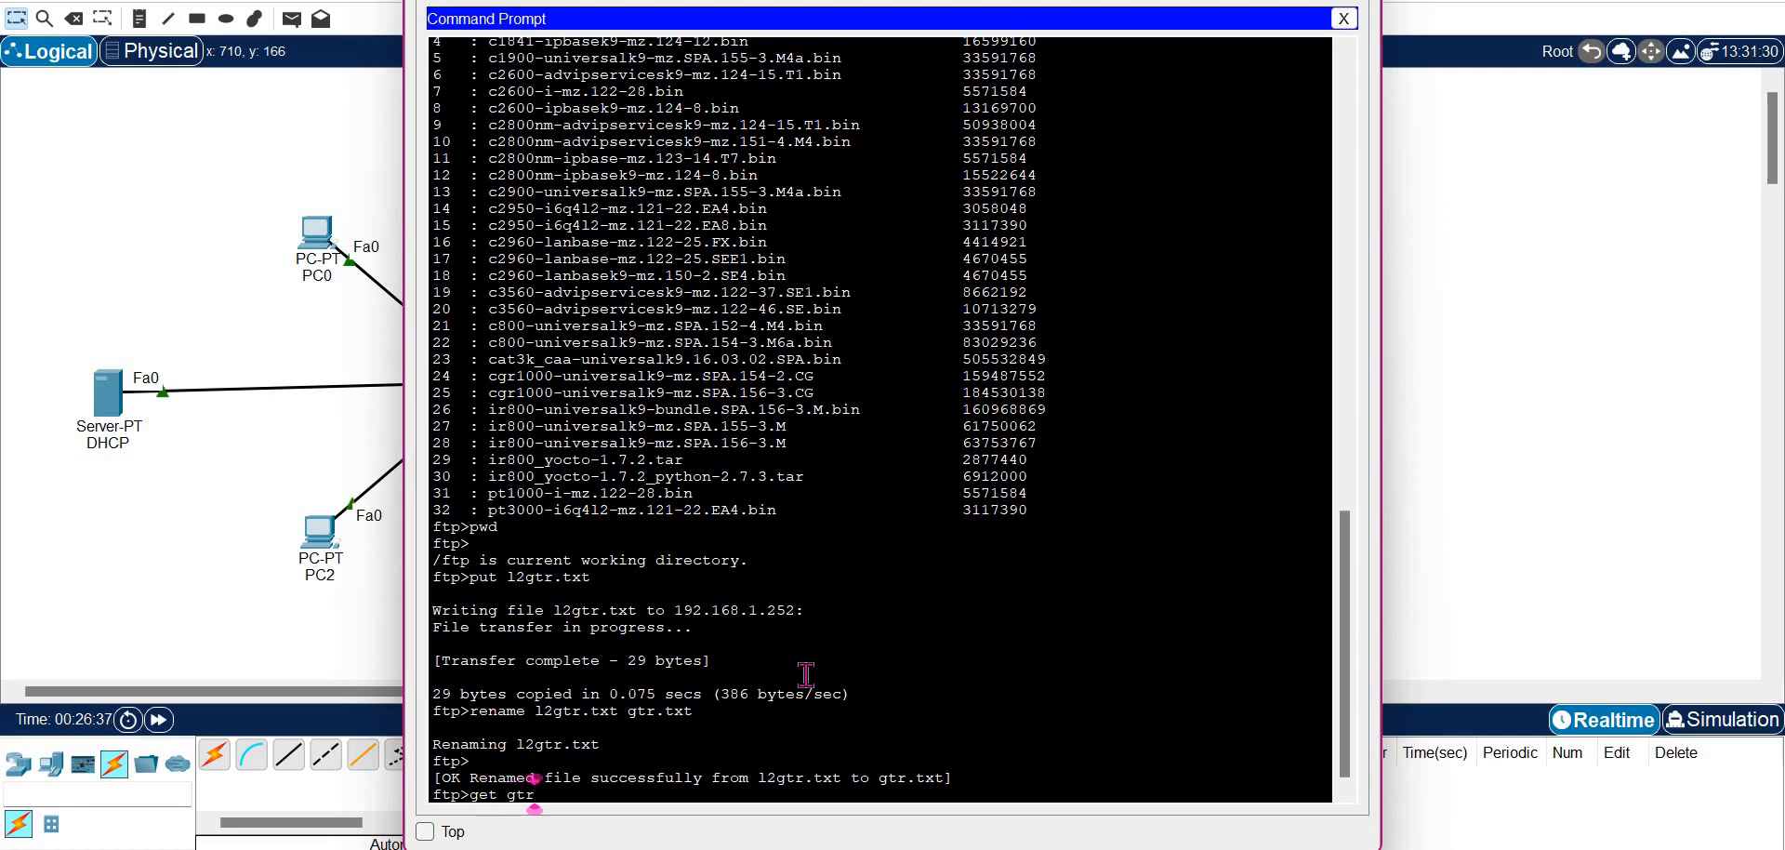
text(.txt)
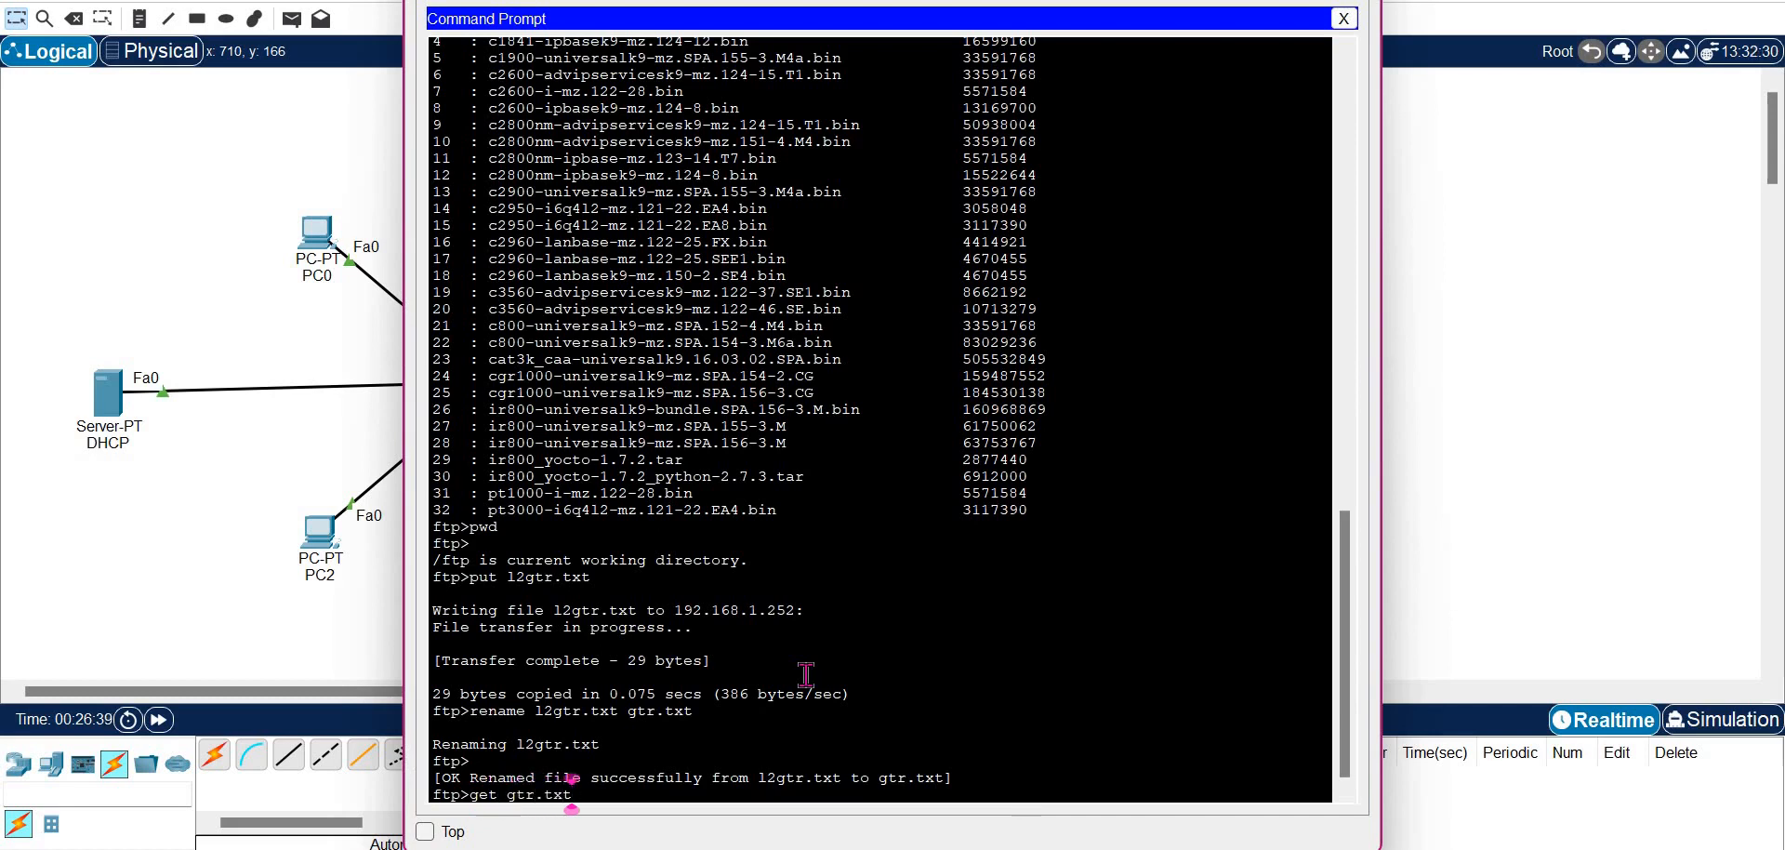
key(Return)
click(253, 474)
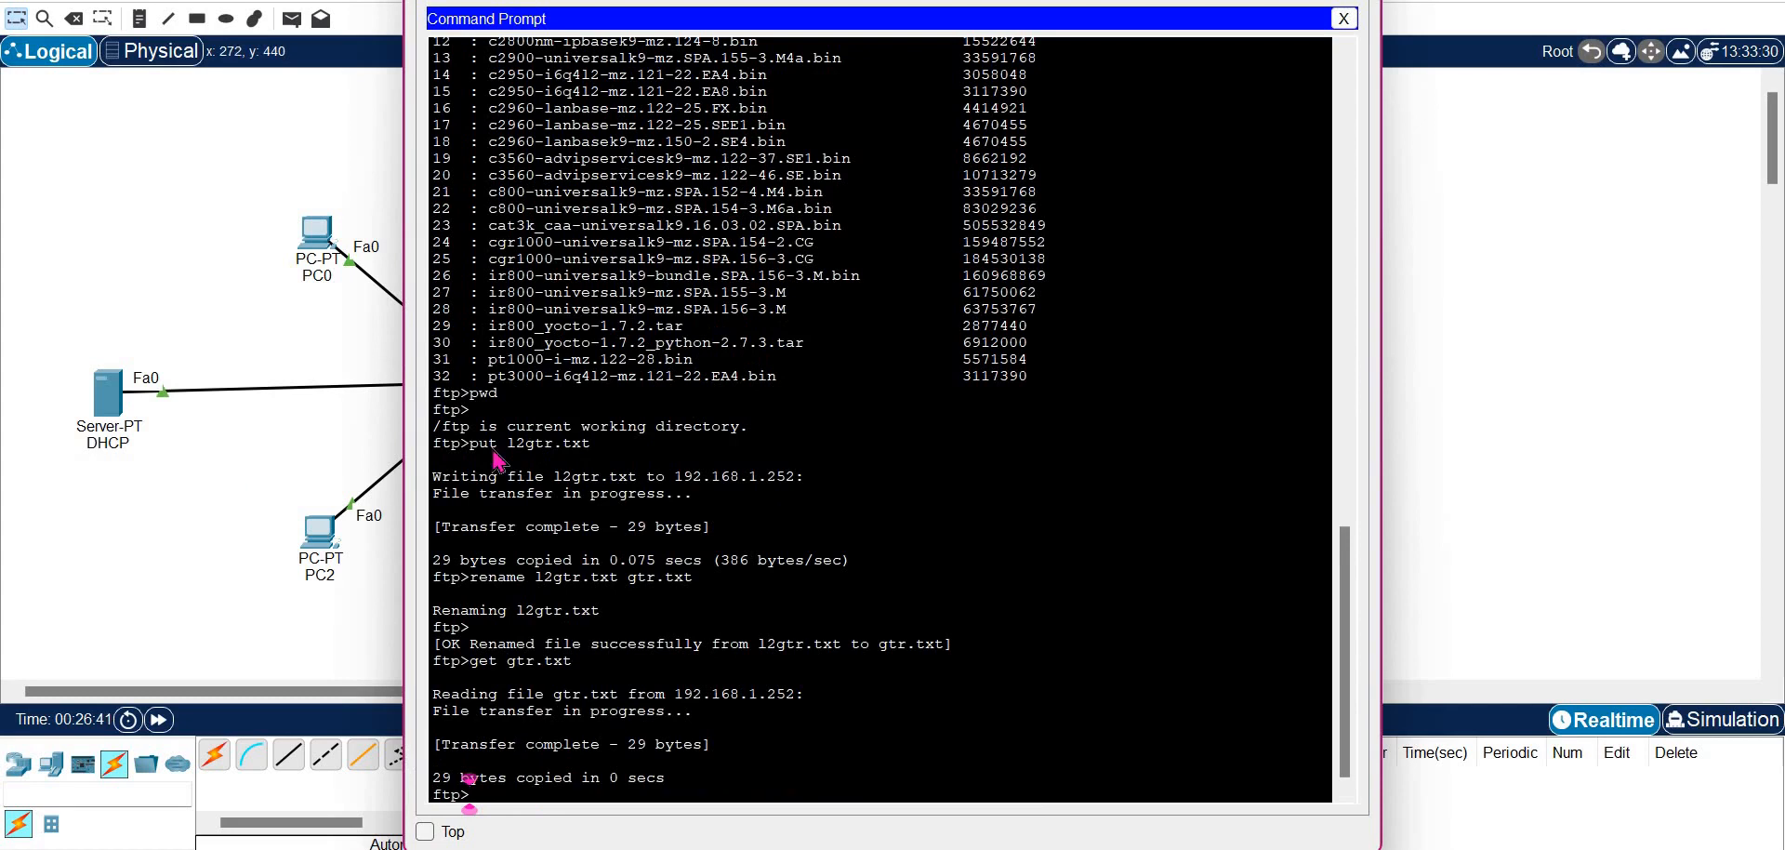
Close PC1's command prompt and check the TFTP service file list for gtr.txt
click(665, 216)
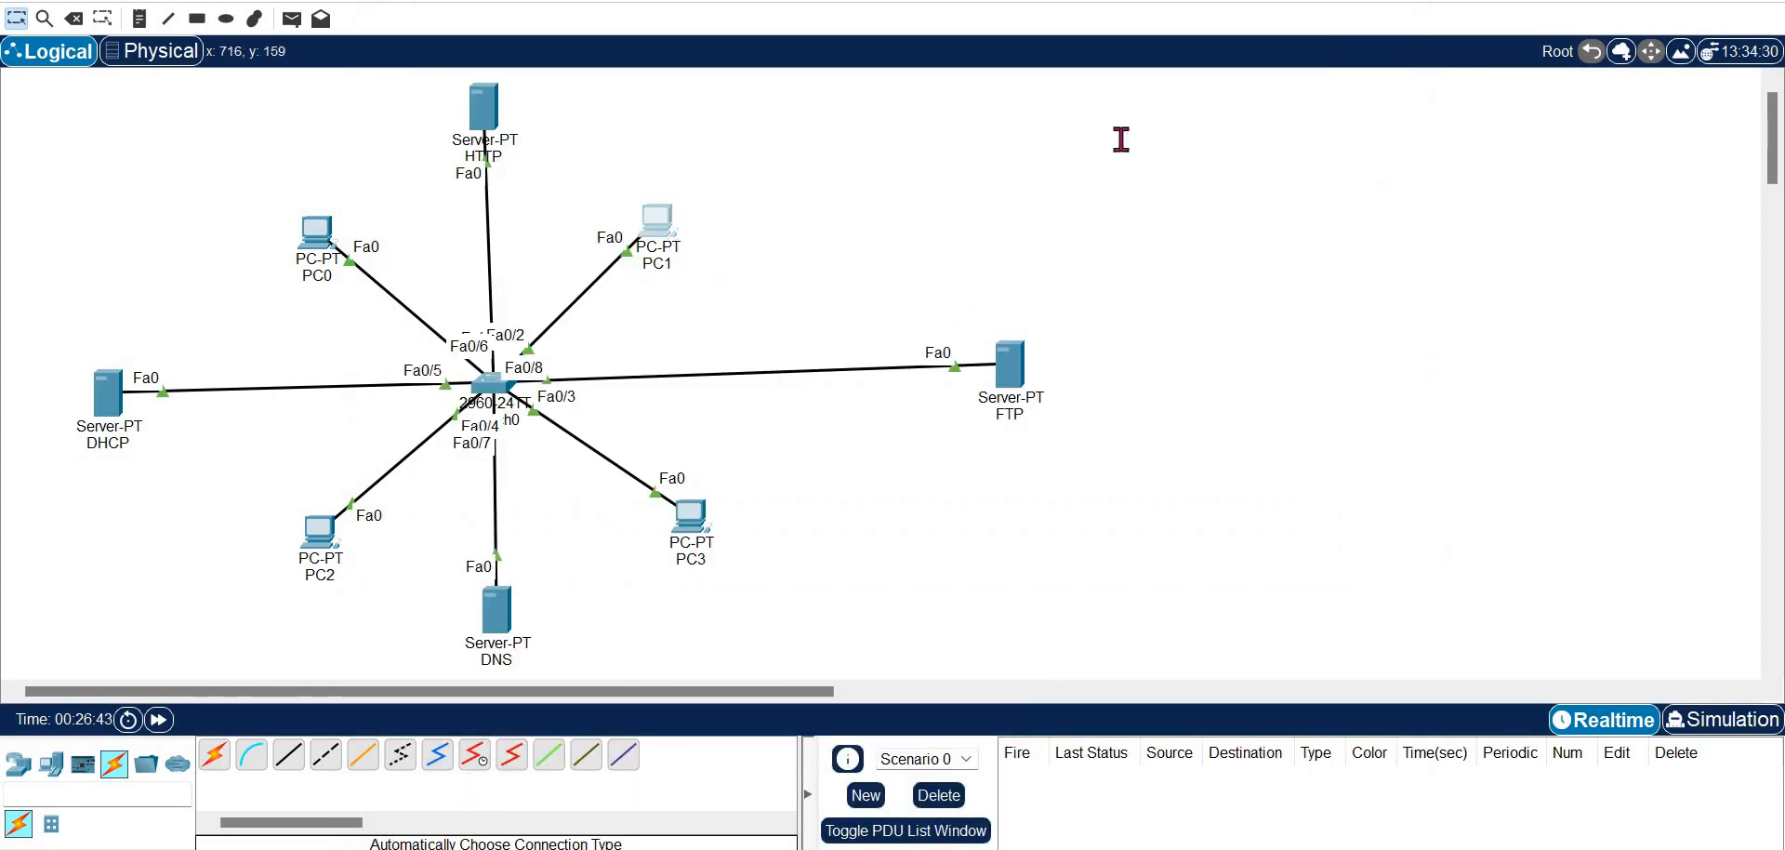
click(1344, 17)
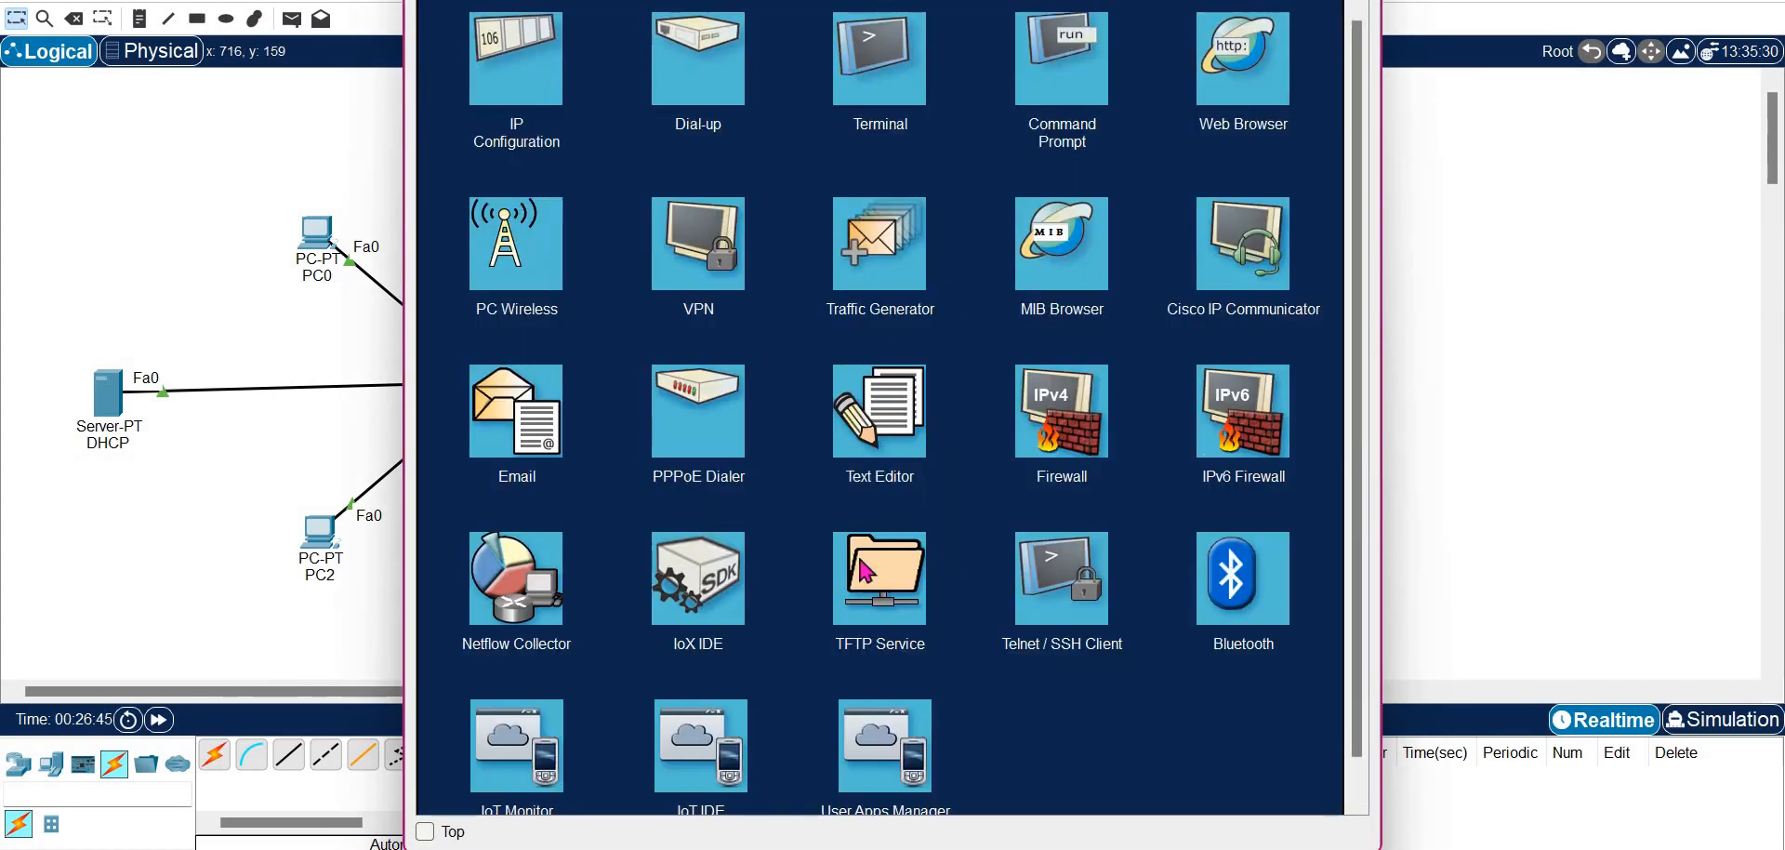
click(879, 585)
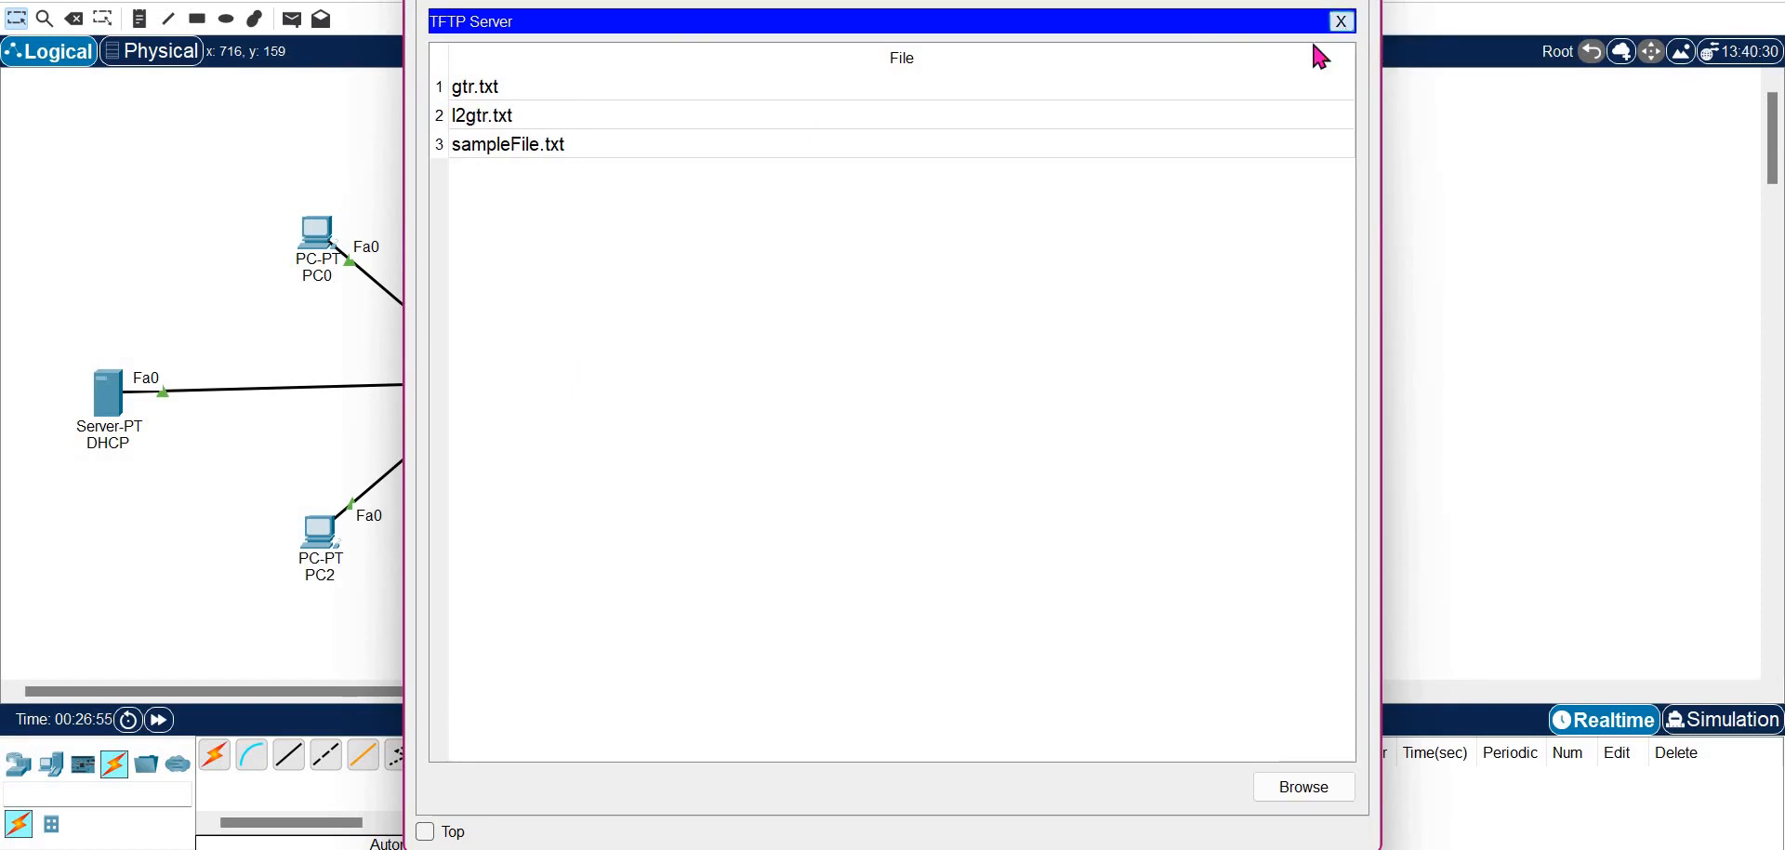
click(1341, 21)
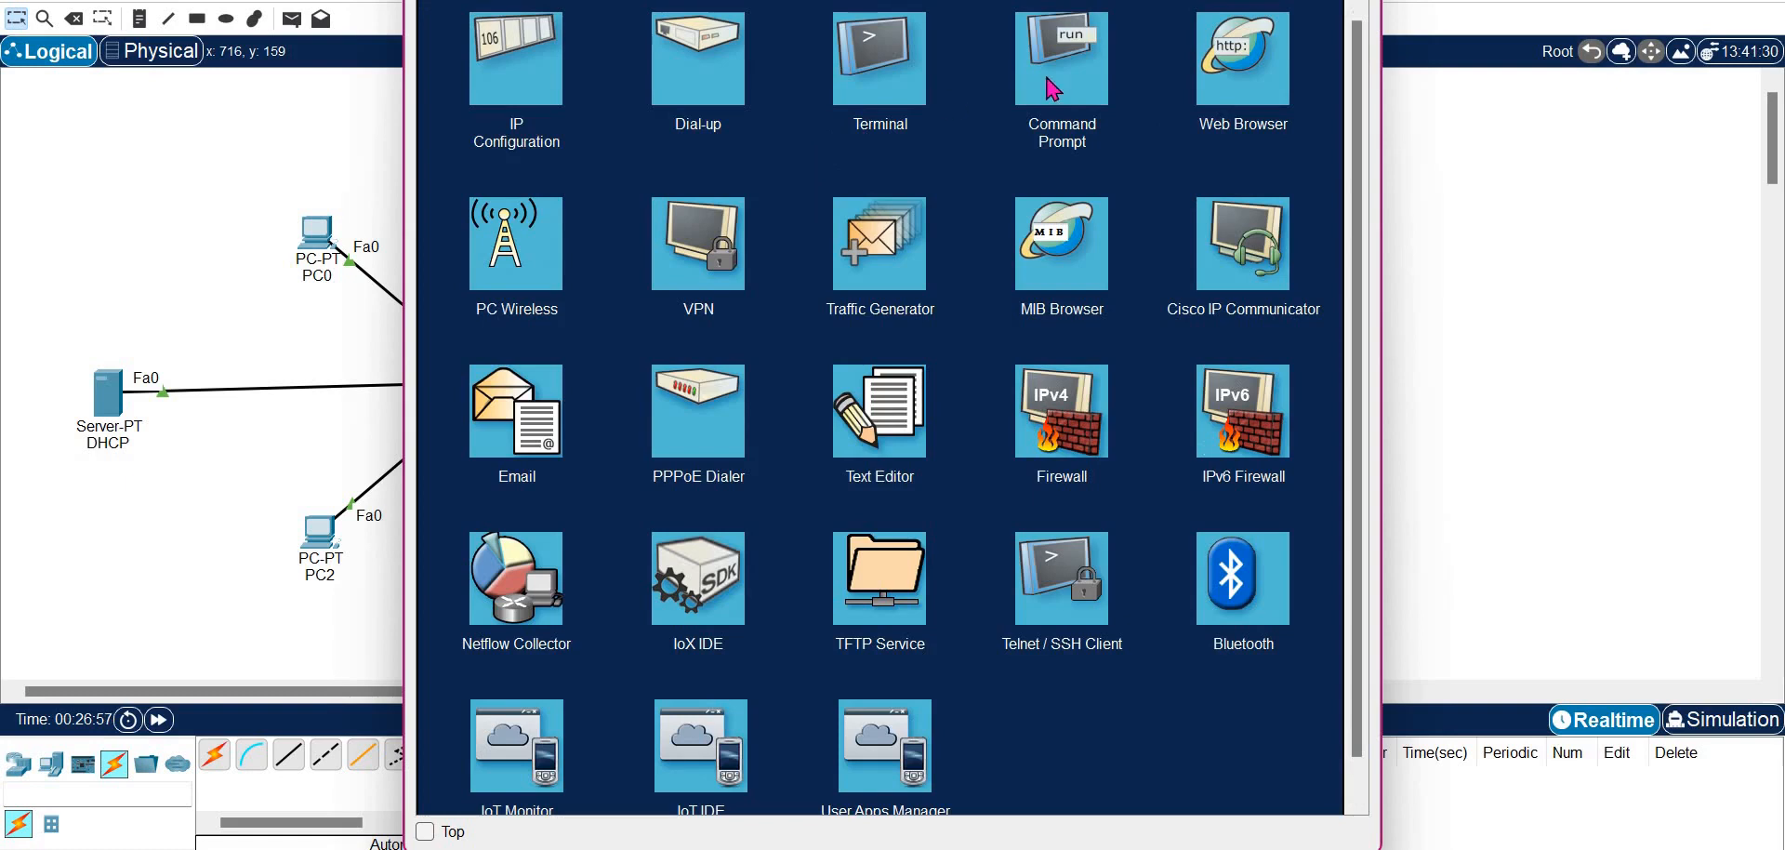
Delete gtr.txt from the FTP server with the delete command in PC1's command prompt and close the PC1 window
click(1050, 79)
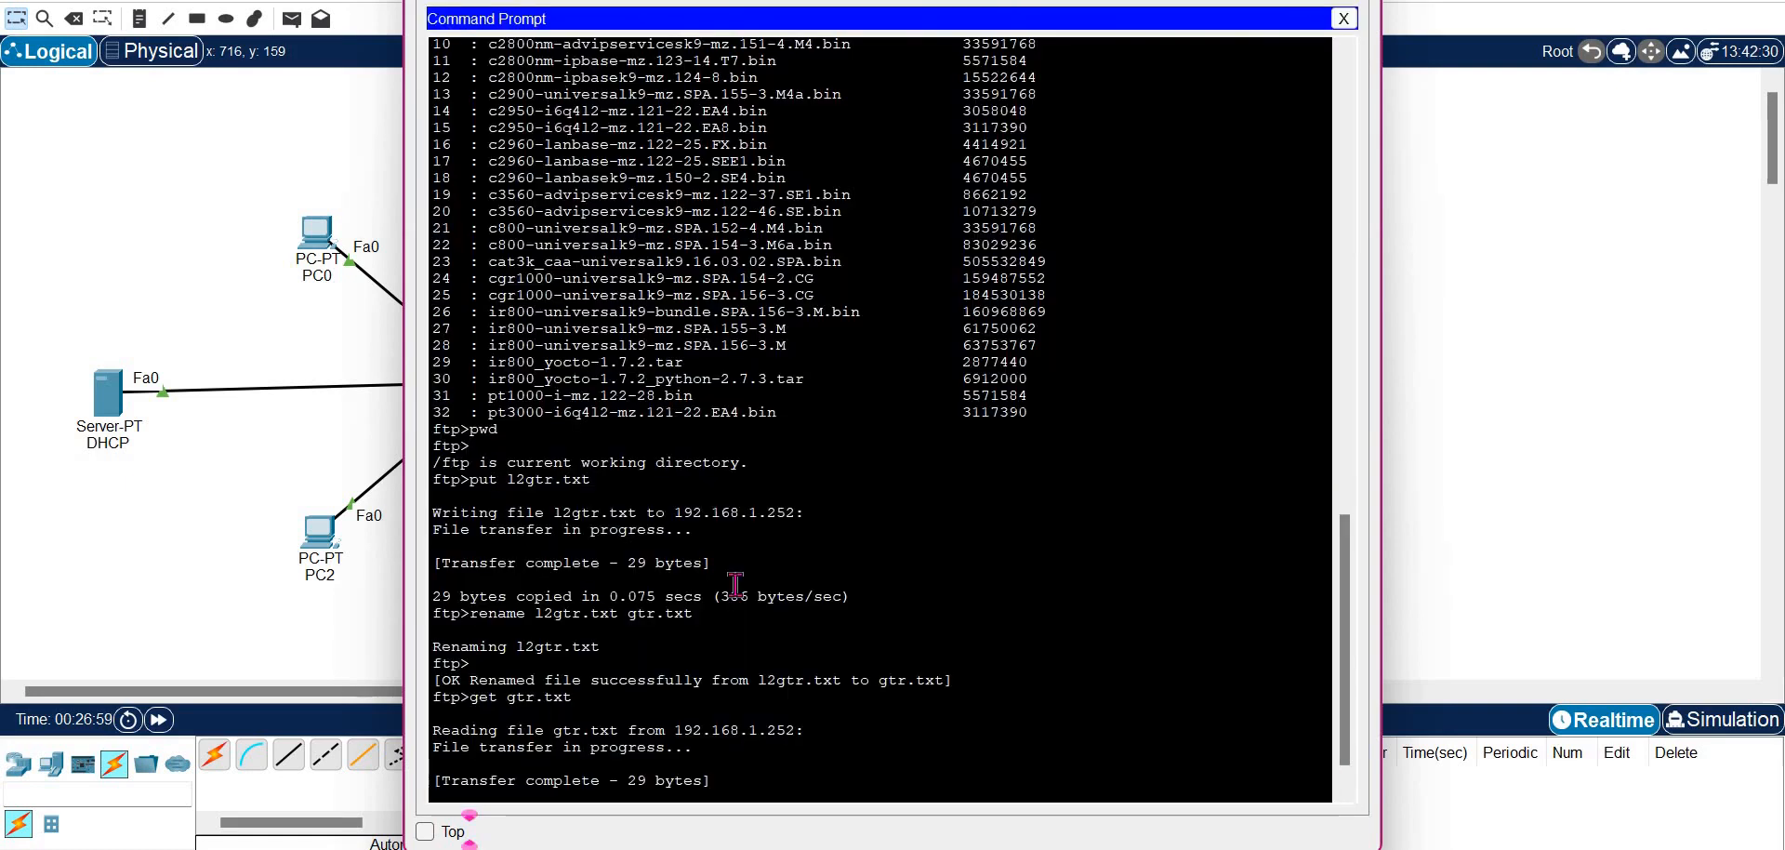
text(d)
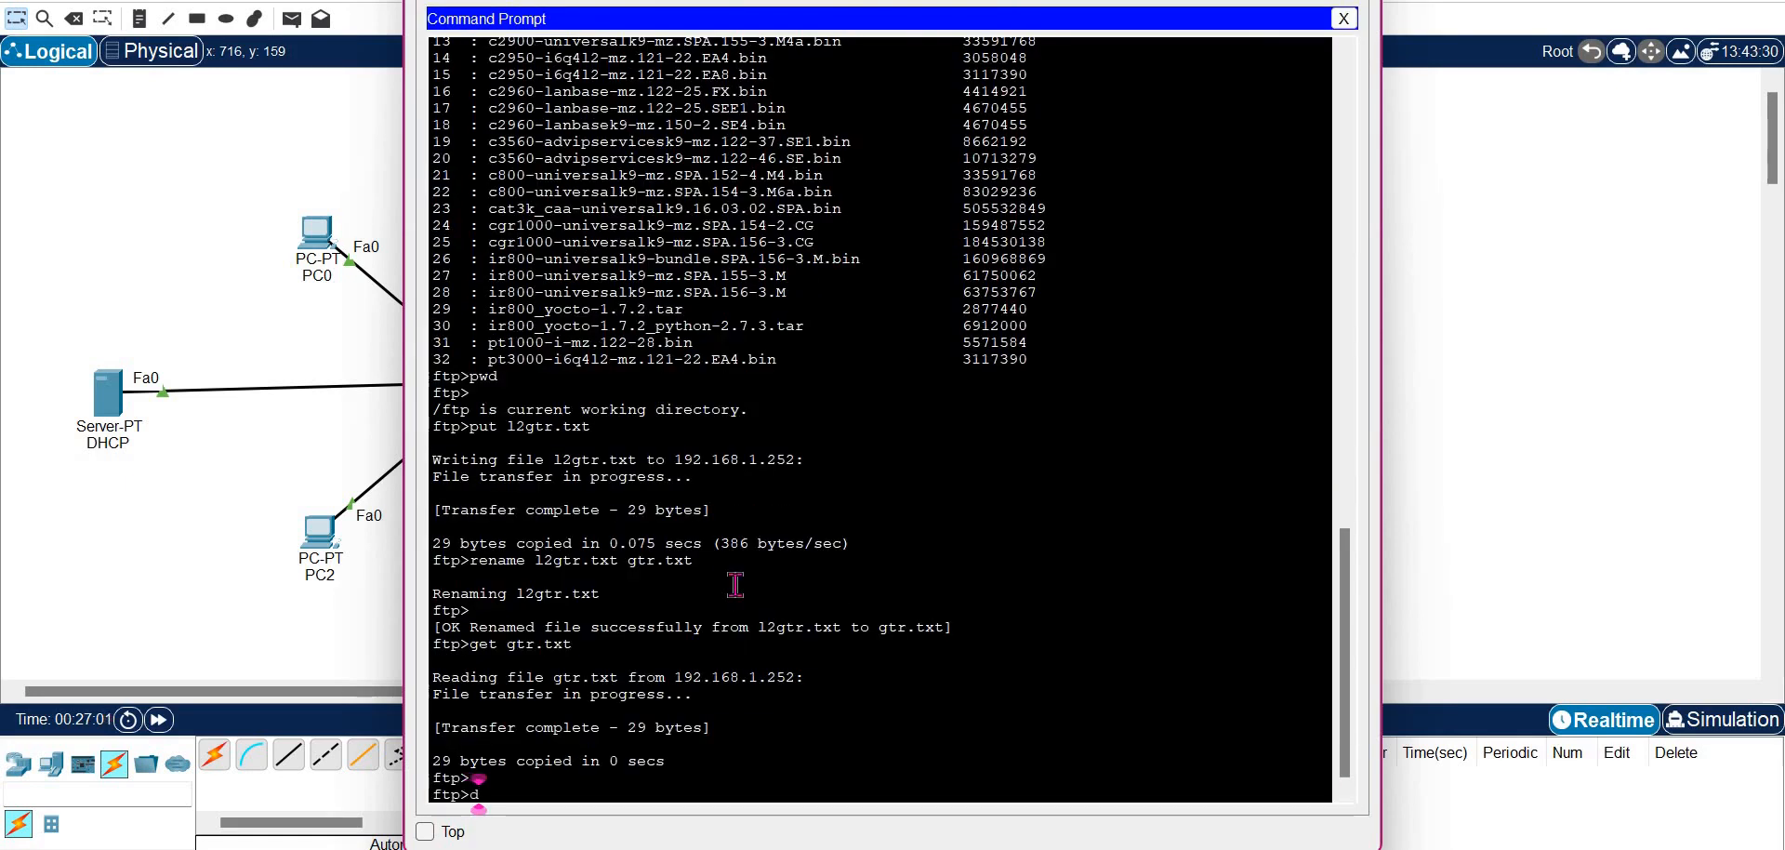
text(elete gtr.)
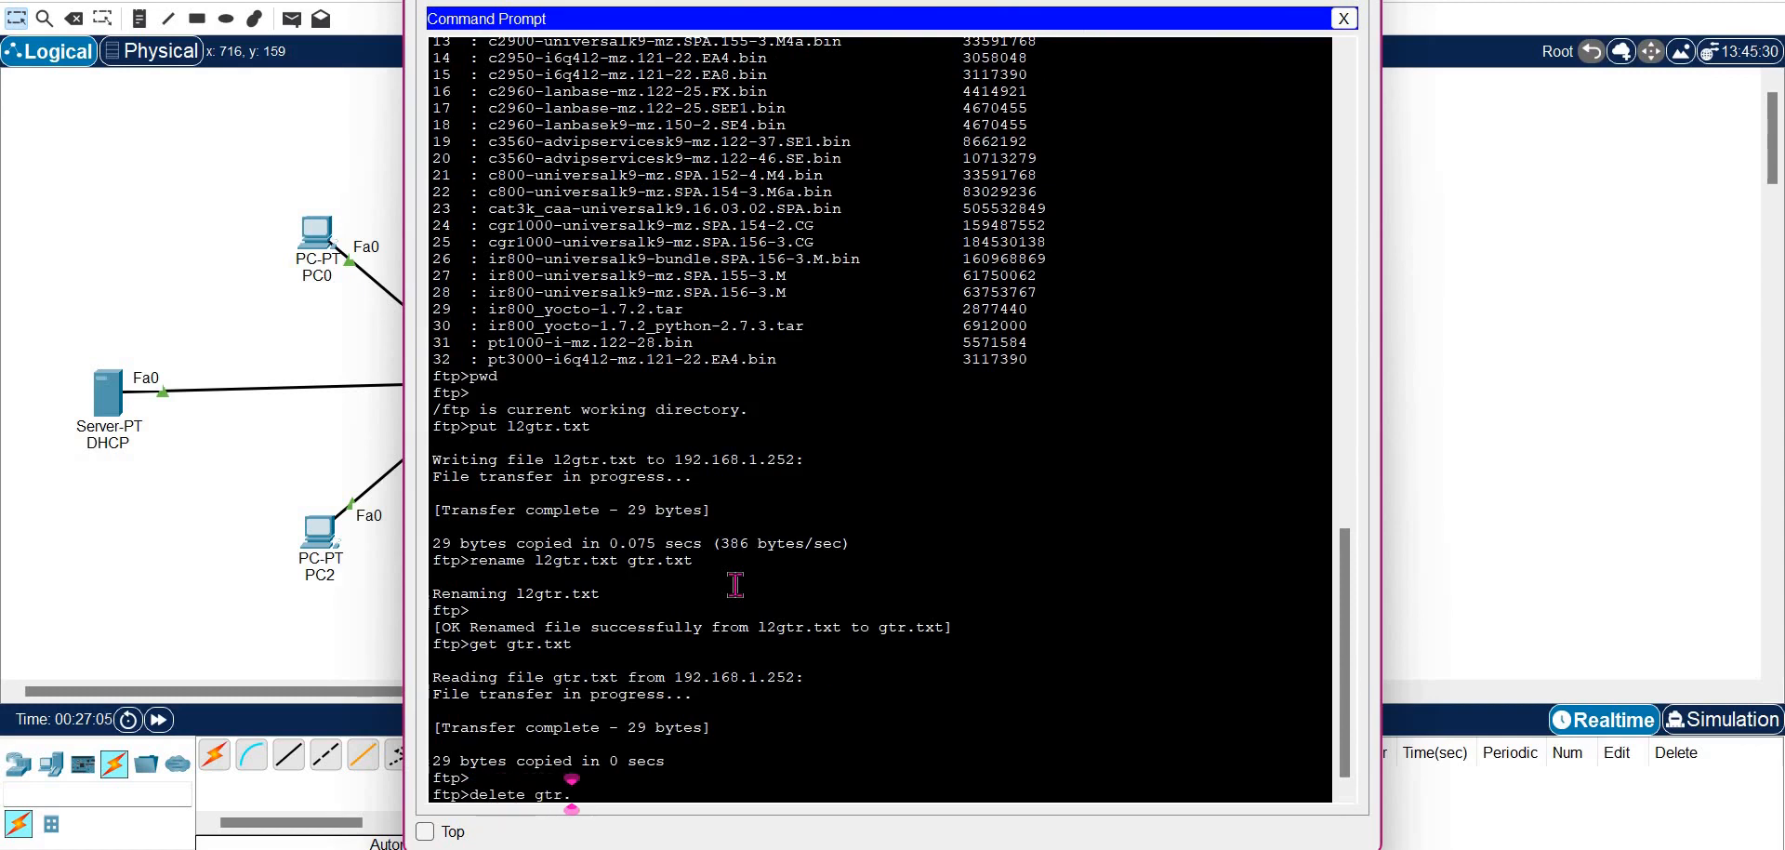
text(txt)
key(Return)
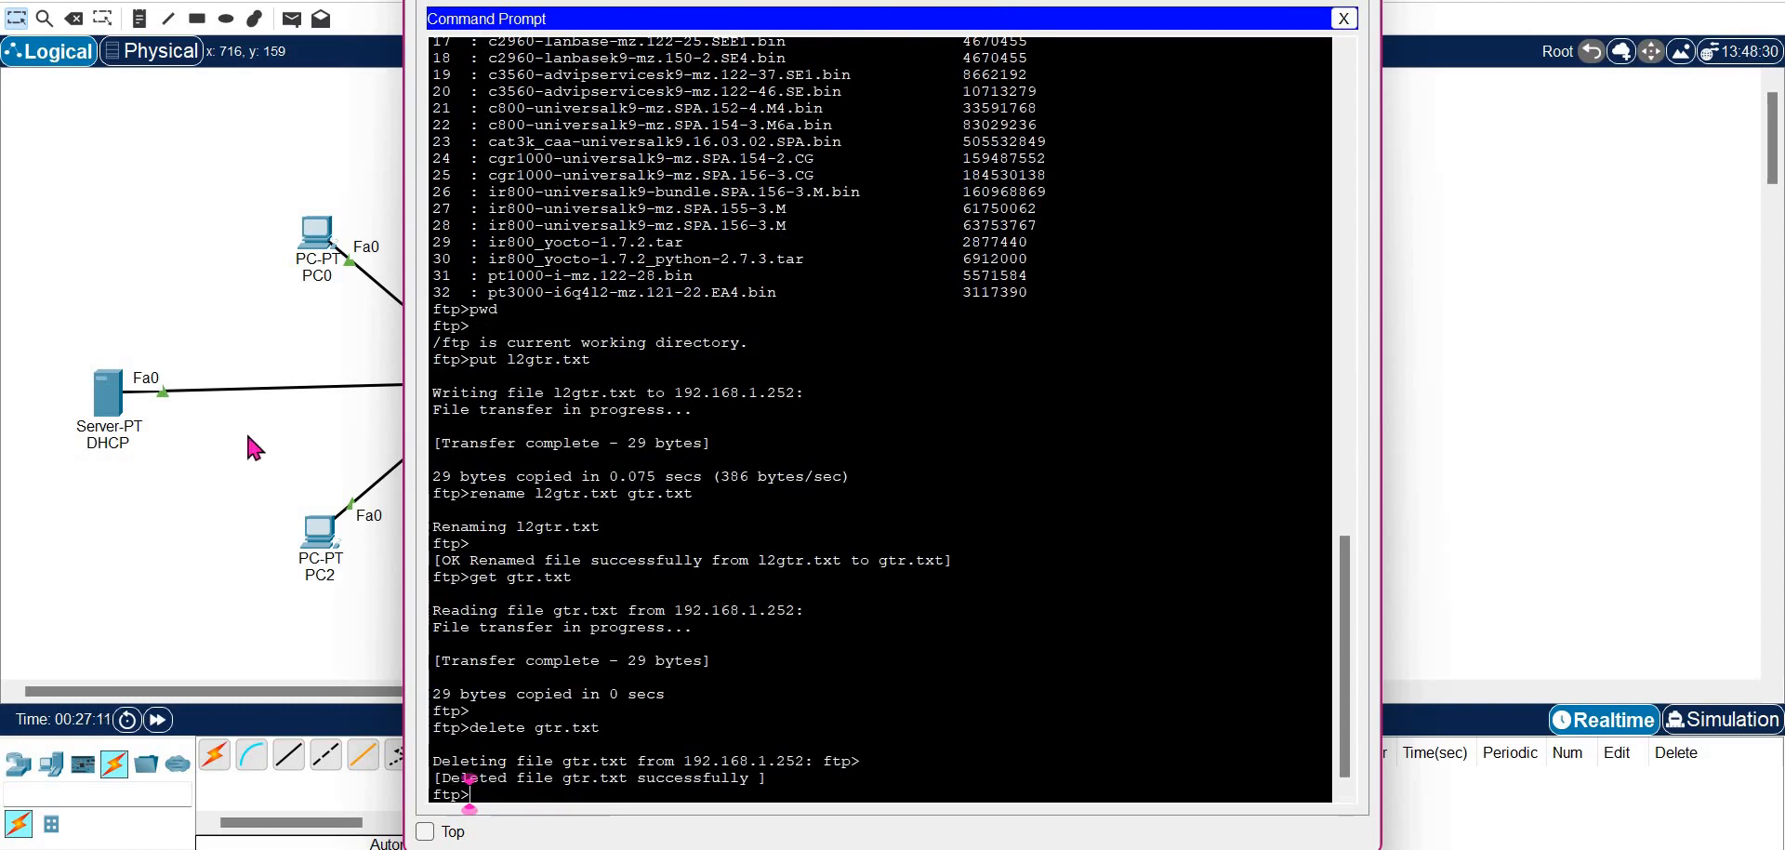
key(alt+F4)
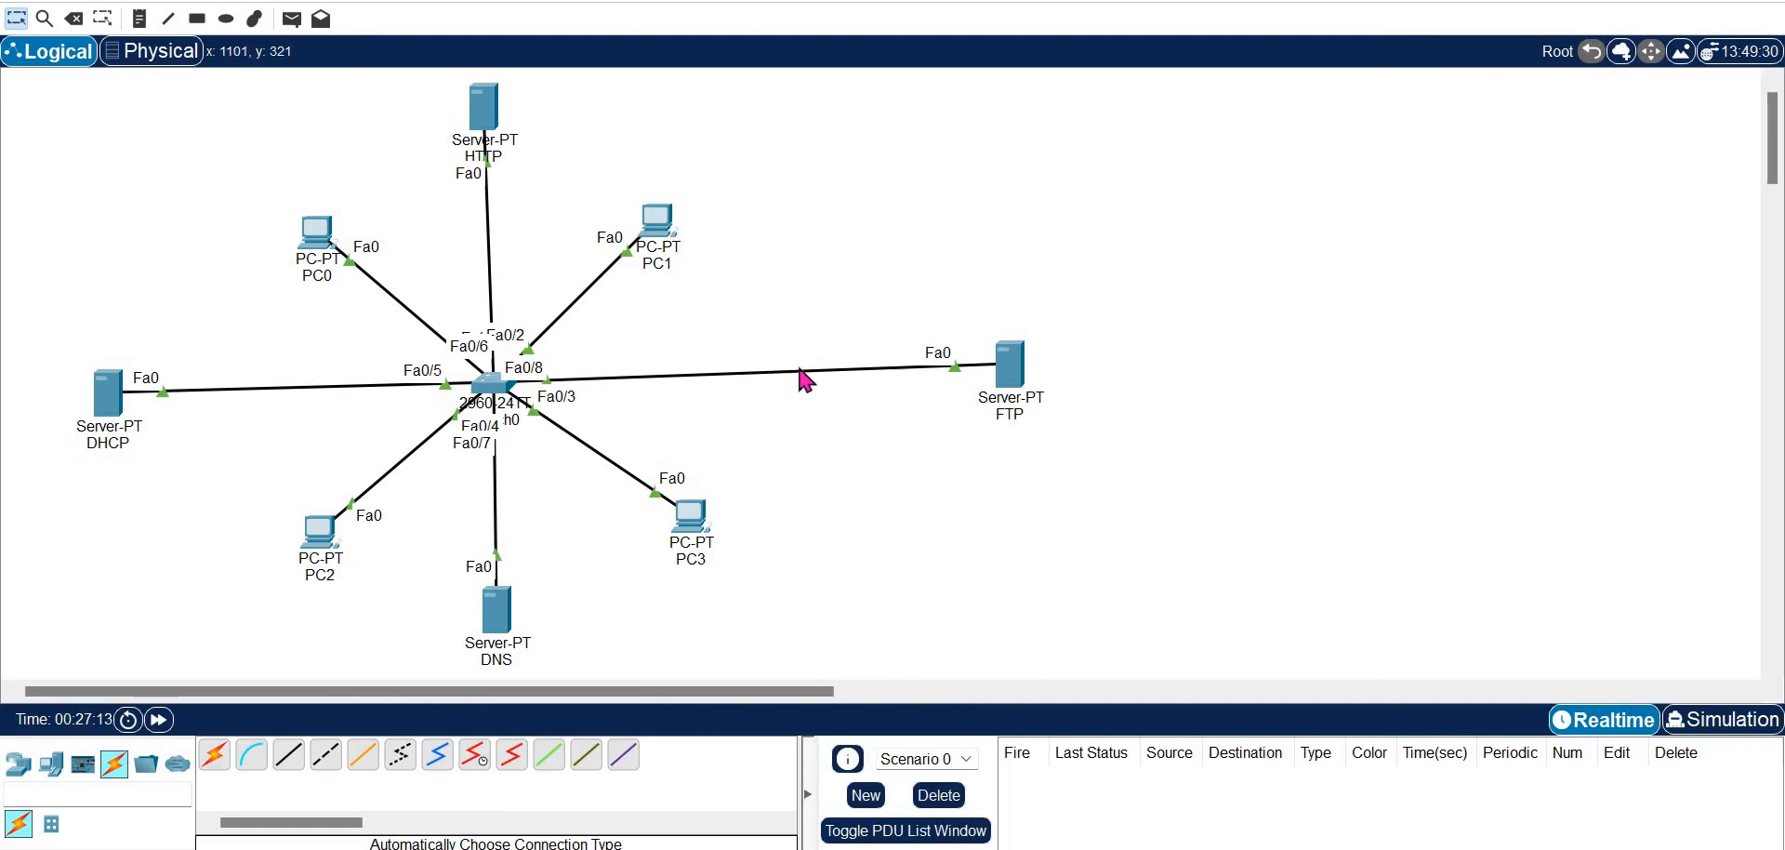
Open the FTP service page of the FTP server, check its file list for gtr.txt, and close the server window
click(1011, 367)
click(500, 280)
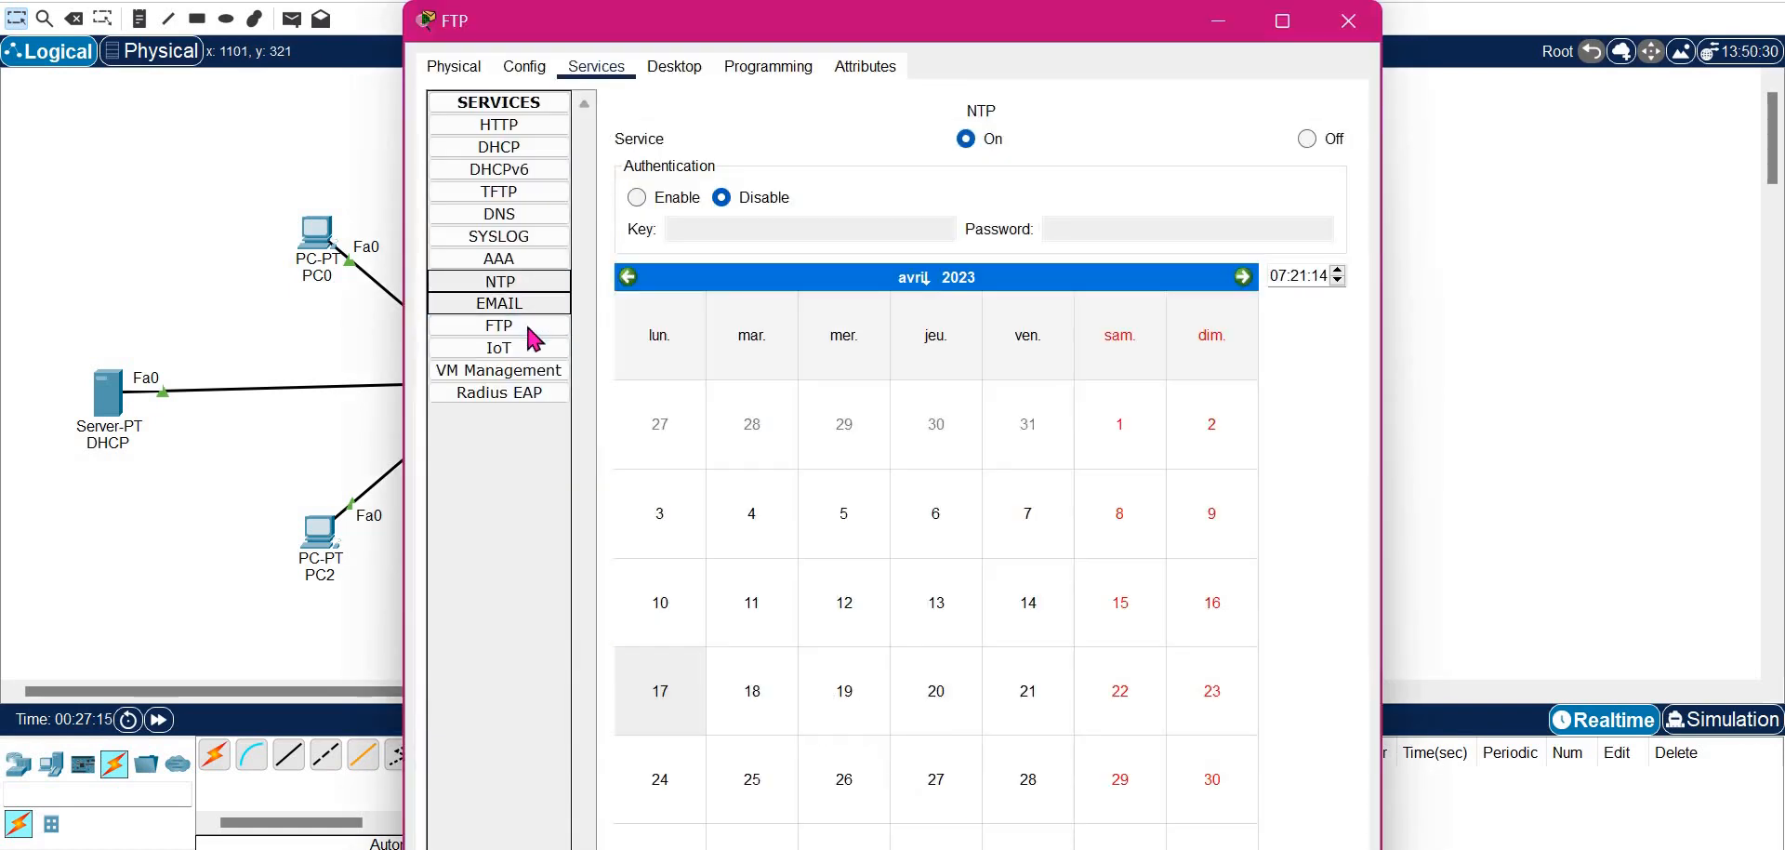
click(499, 325)
key(Down)
key(Down)
key(Down)
key(Down)
key(Down)
key(Down)
key(Down)
key(Down)
key(Down)
key(Down)
key(Down)
key(Down)
key(Down)
key(Down)
key(Down)
key(Down)
key(Down)
key(Down)
key(Down)
key(Down)
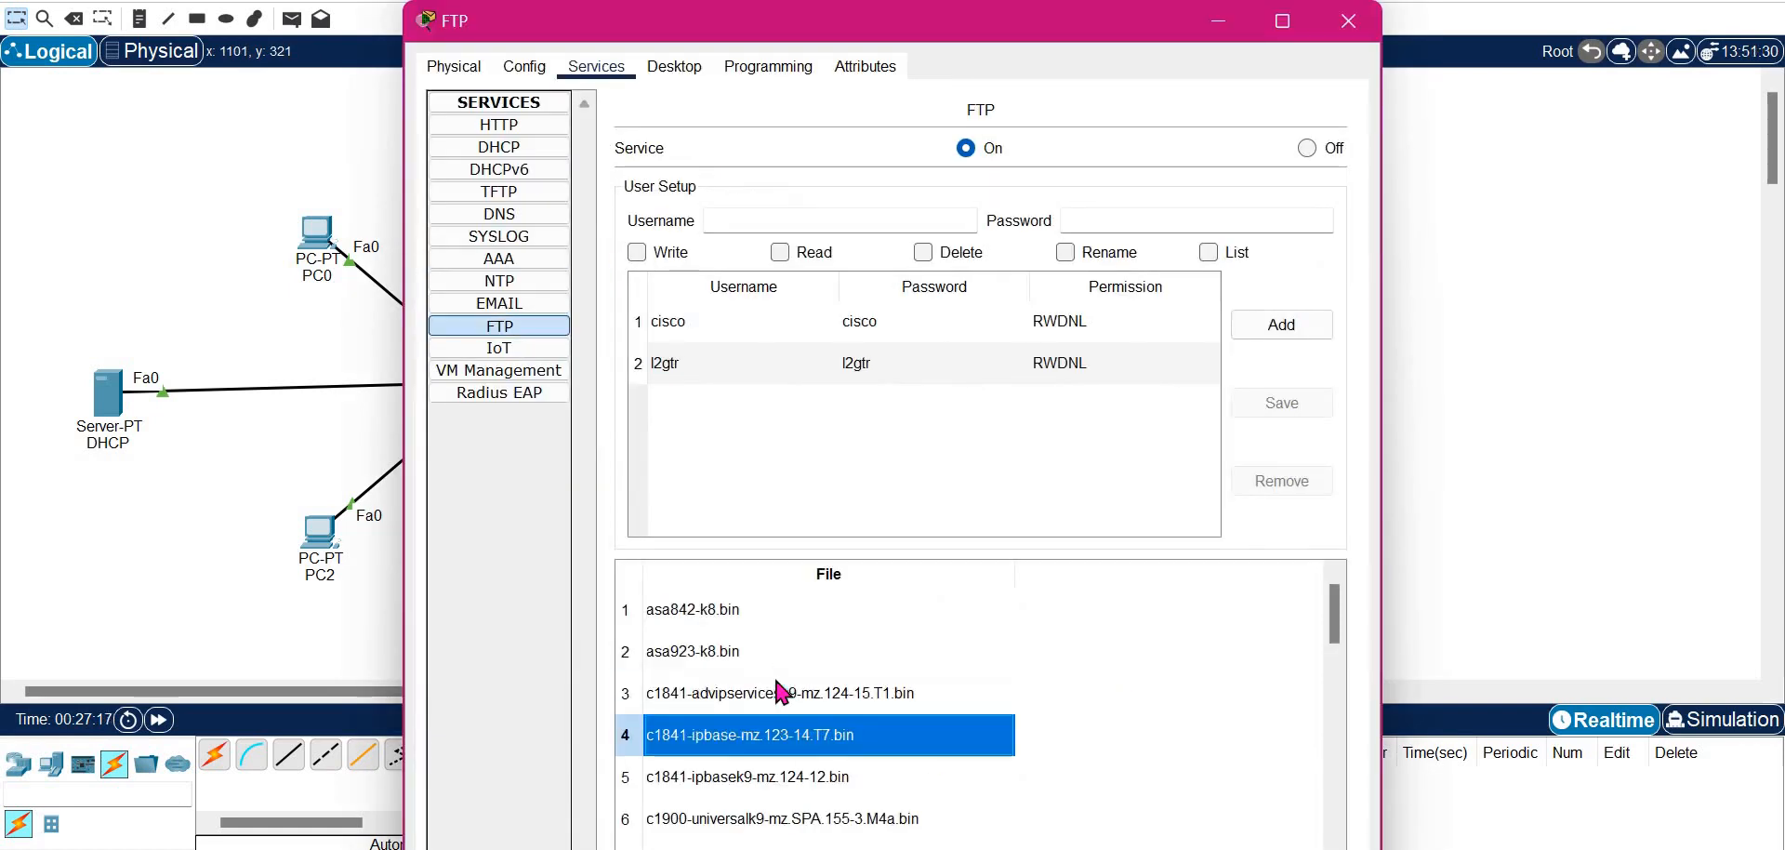
key(Up)
key(Up)
key(Up)
key(Up)
key(Up)
key(Up)
key(Up)
key(Up)
key(Up)
key(Up)
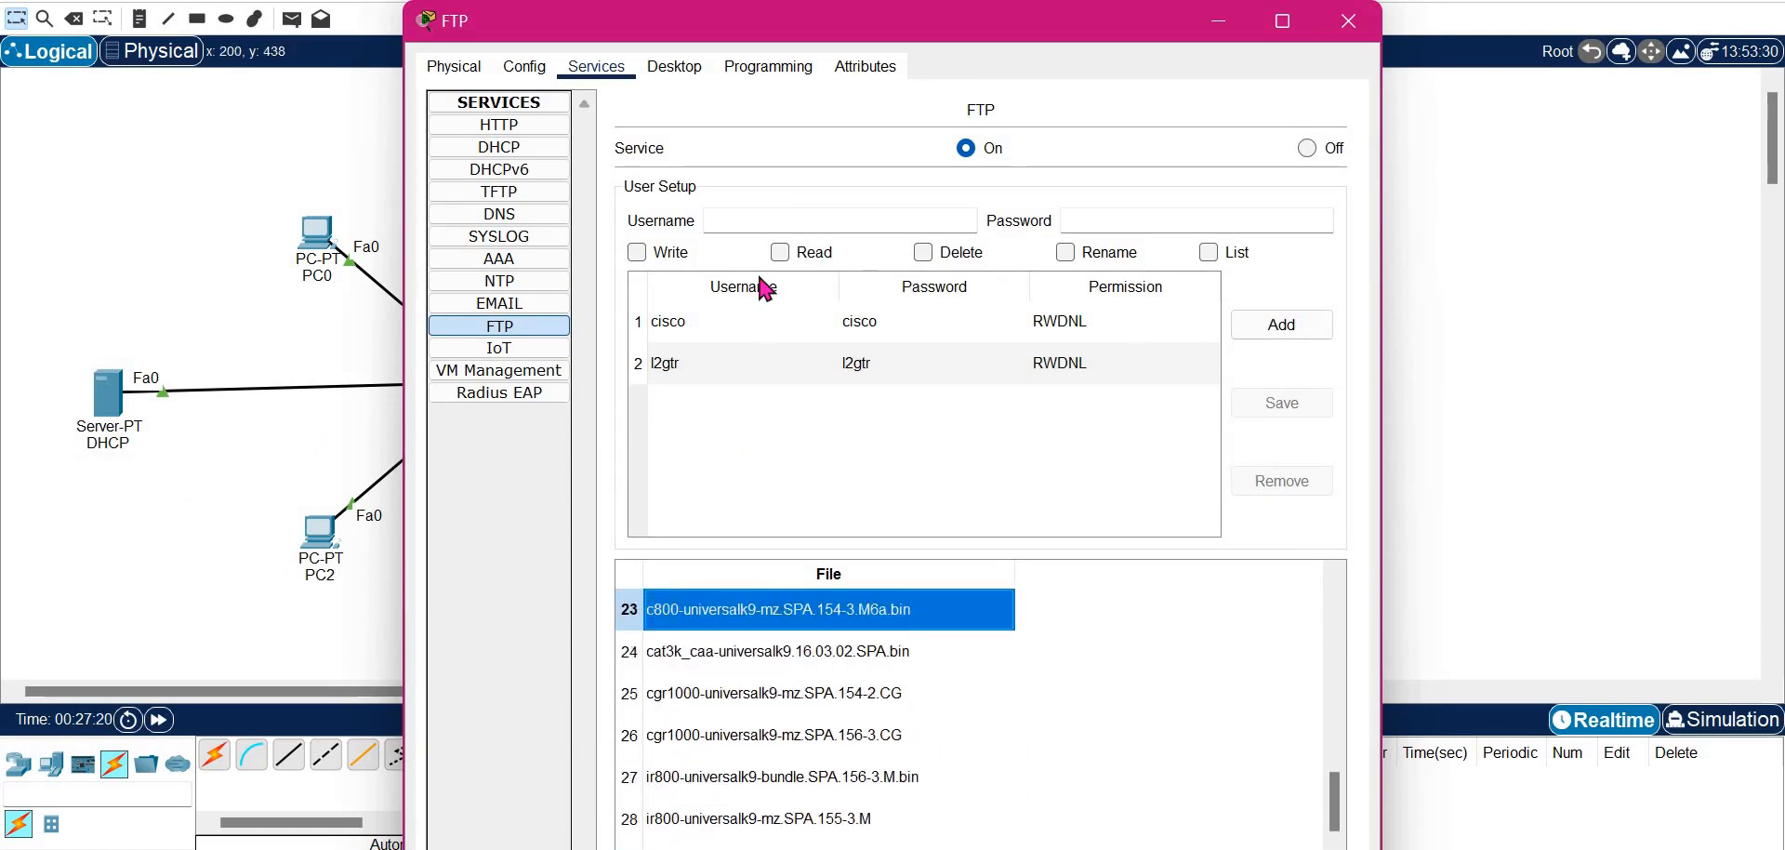
key(Escape)
List the FTP server's directory with the dir command in PC1's command prompt
click(666, 223)
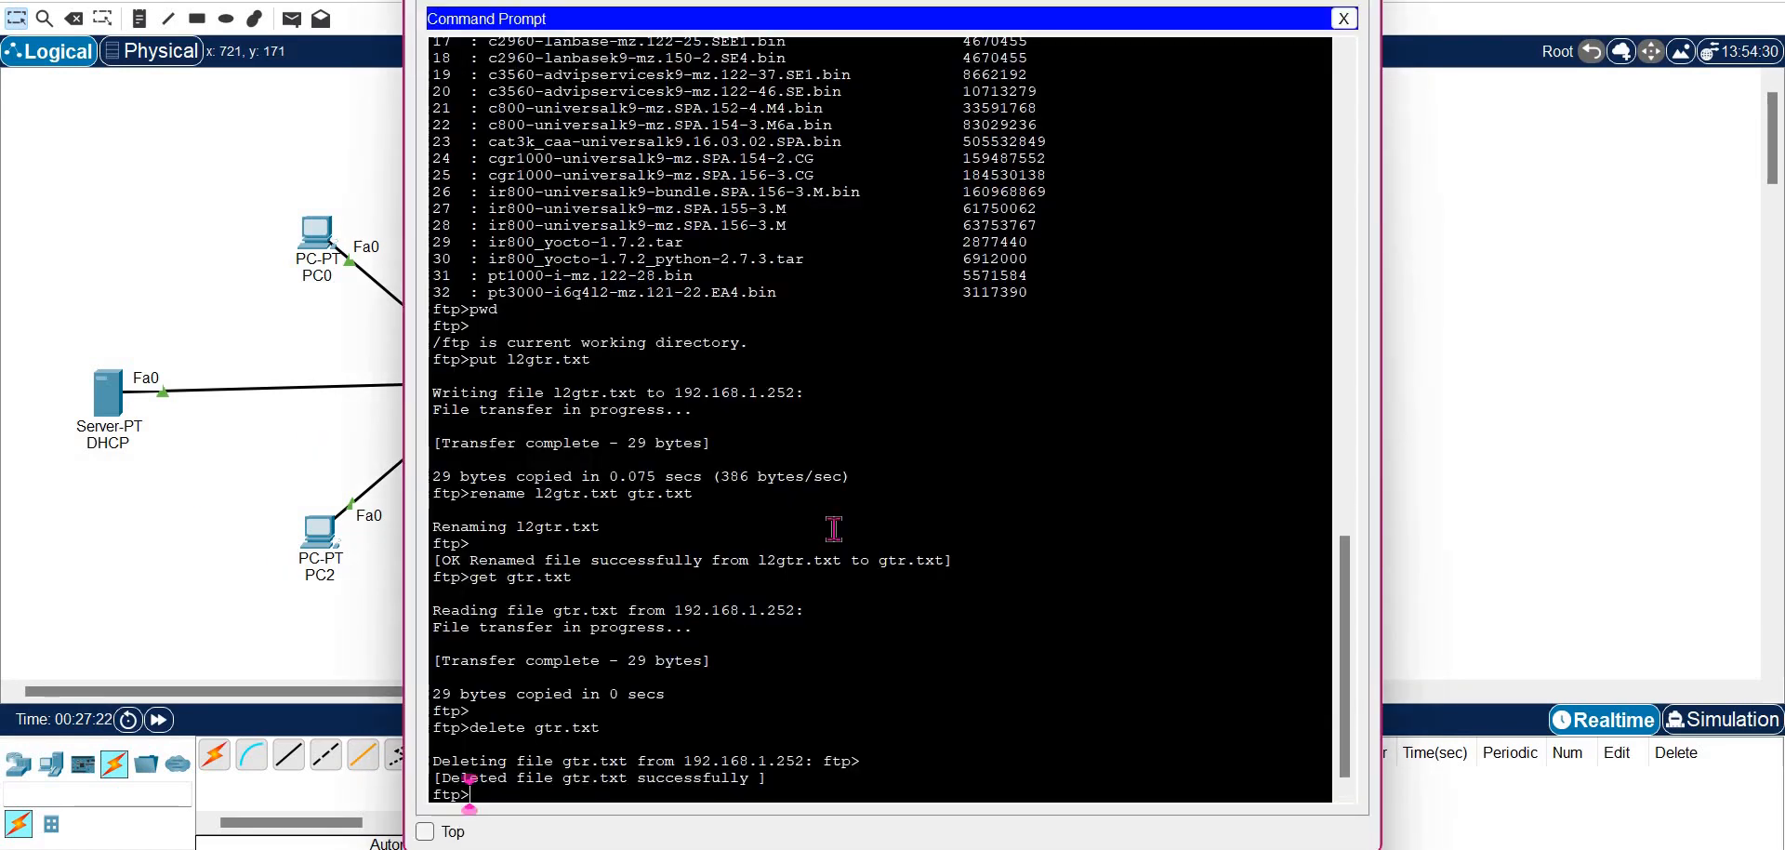
key(Return)
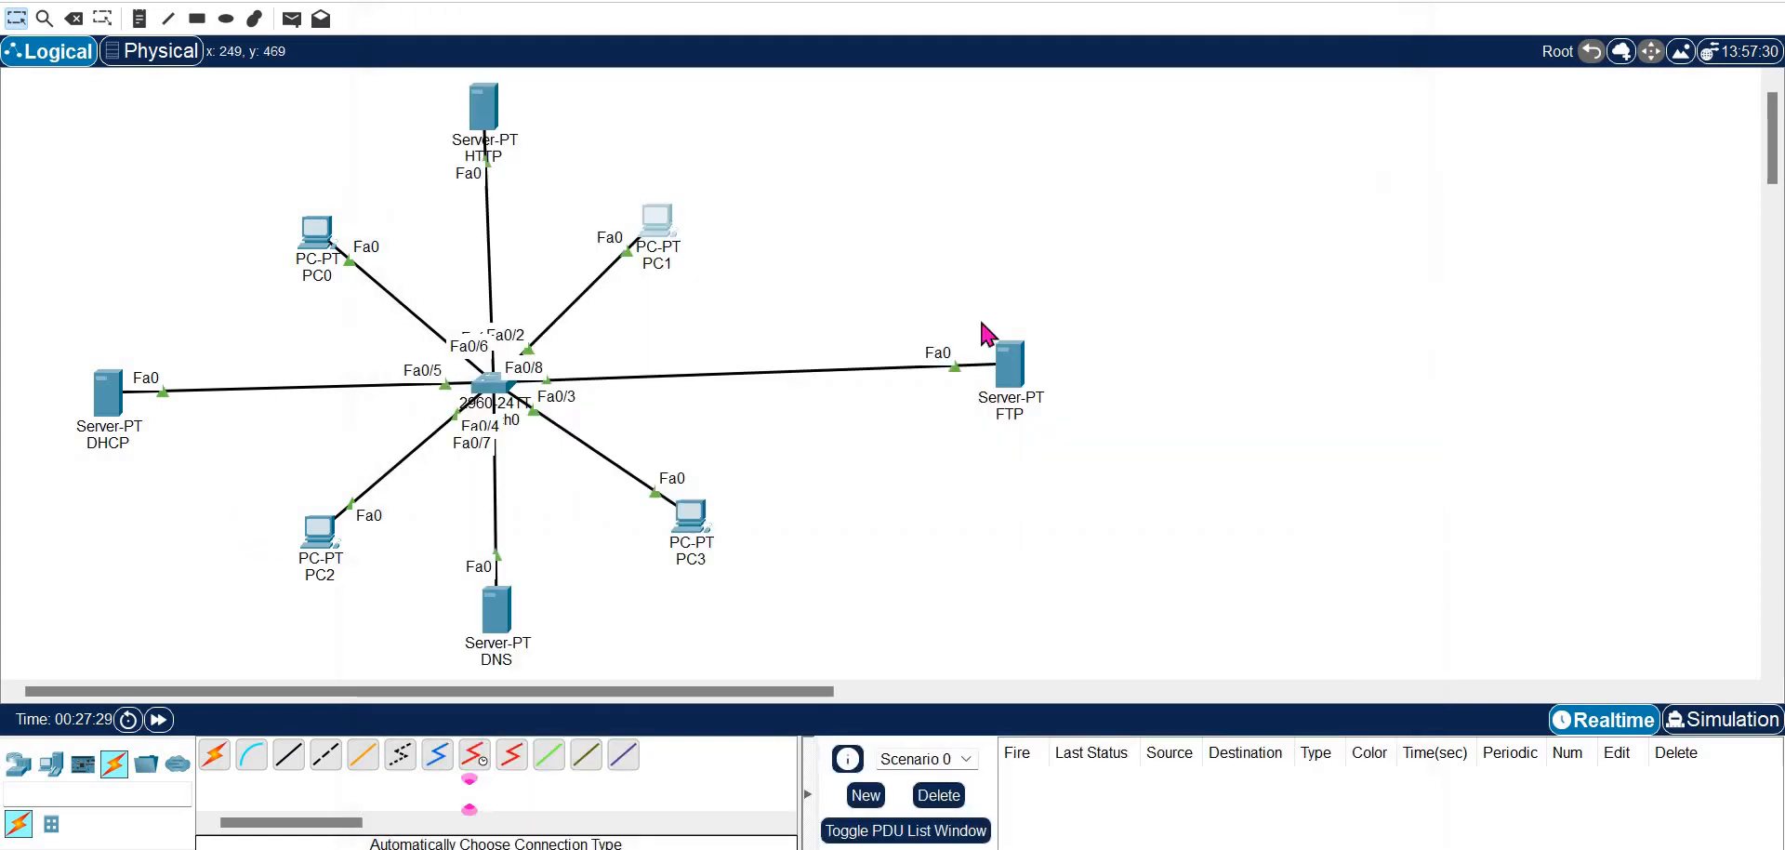
click(231, 499)
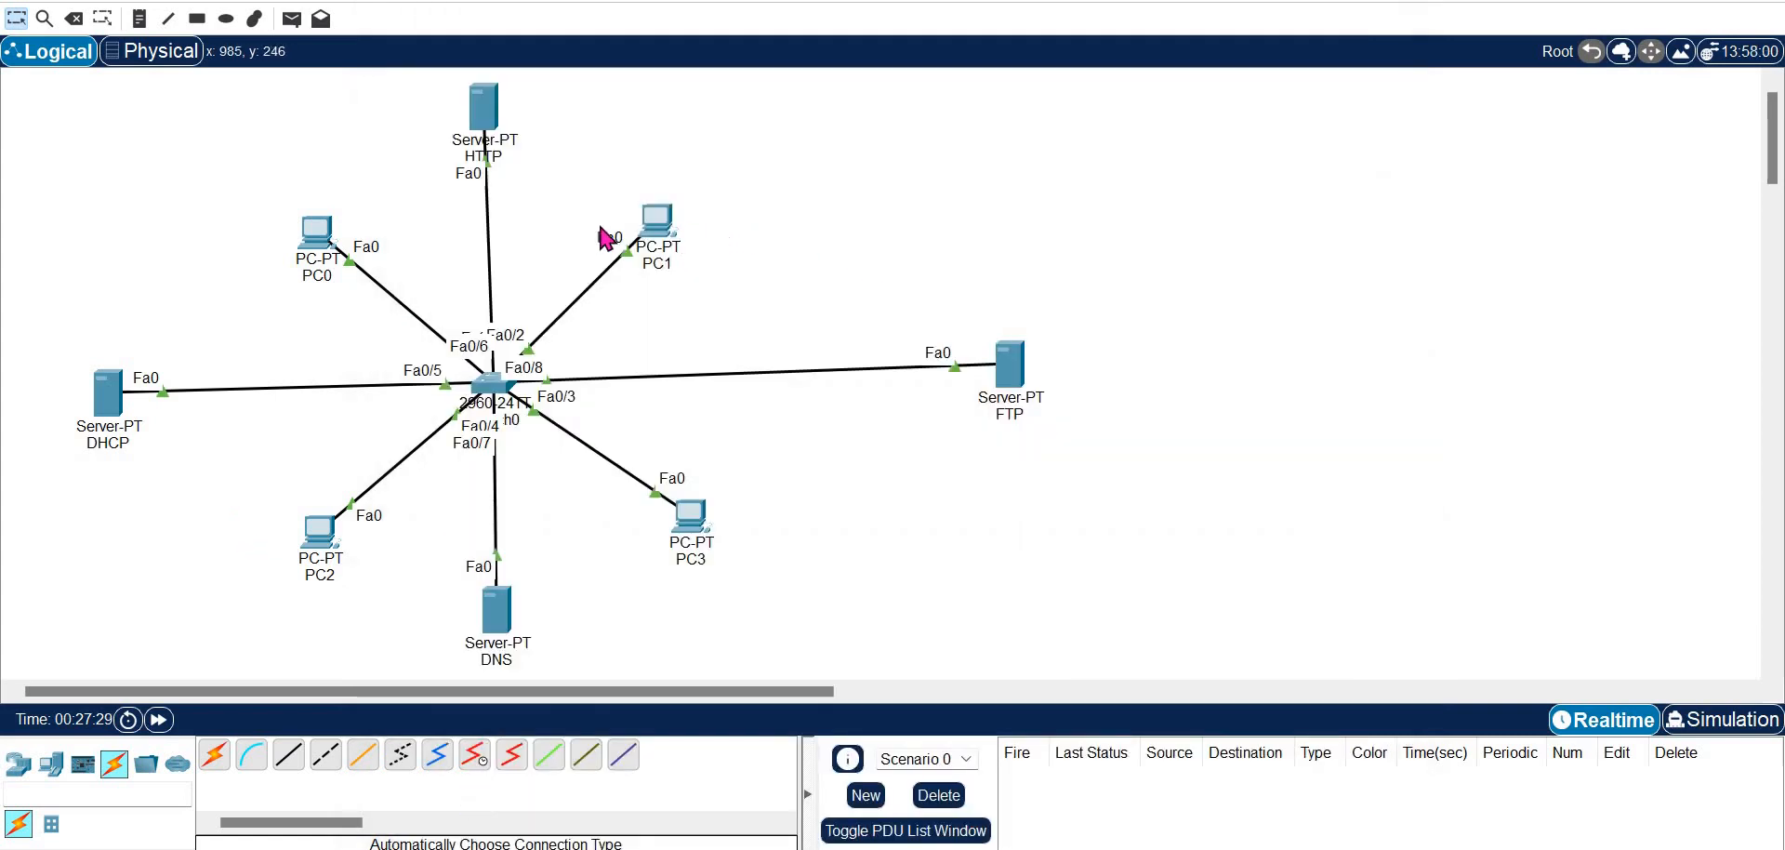
Close PC1's command prompt and check the TFTP service file list for the remaining text files
click(654, 223)
click(1343, 19)
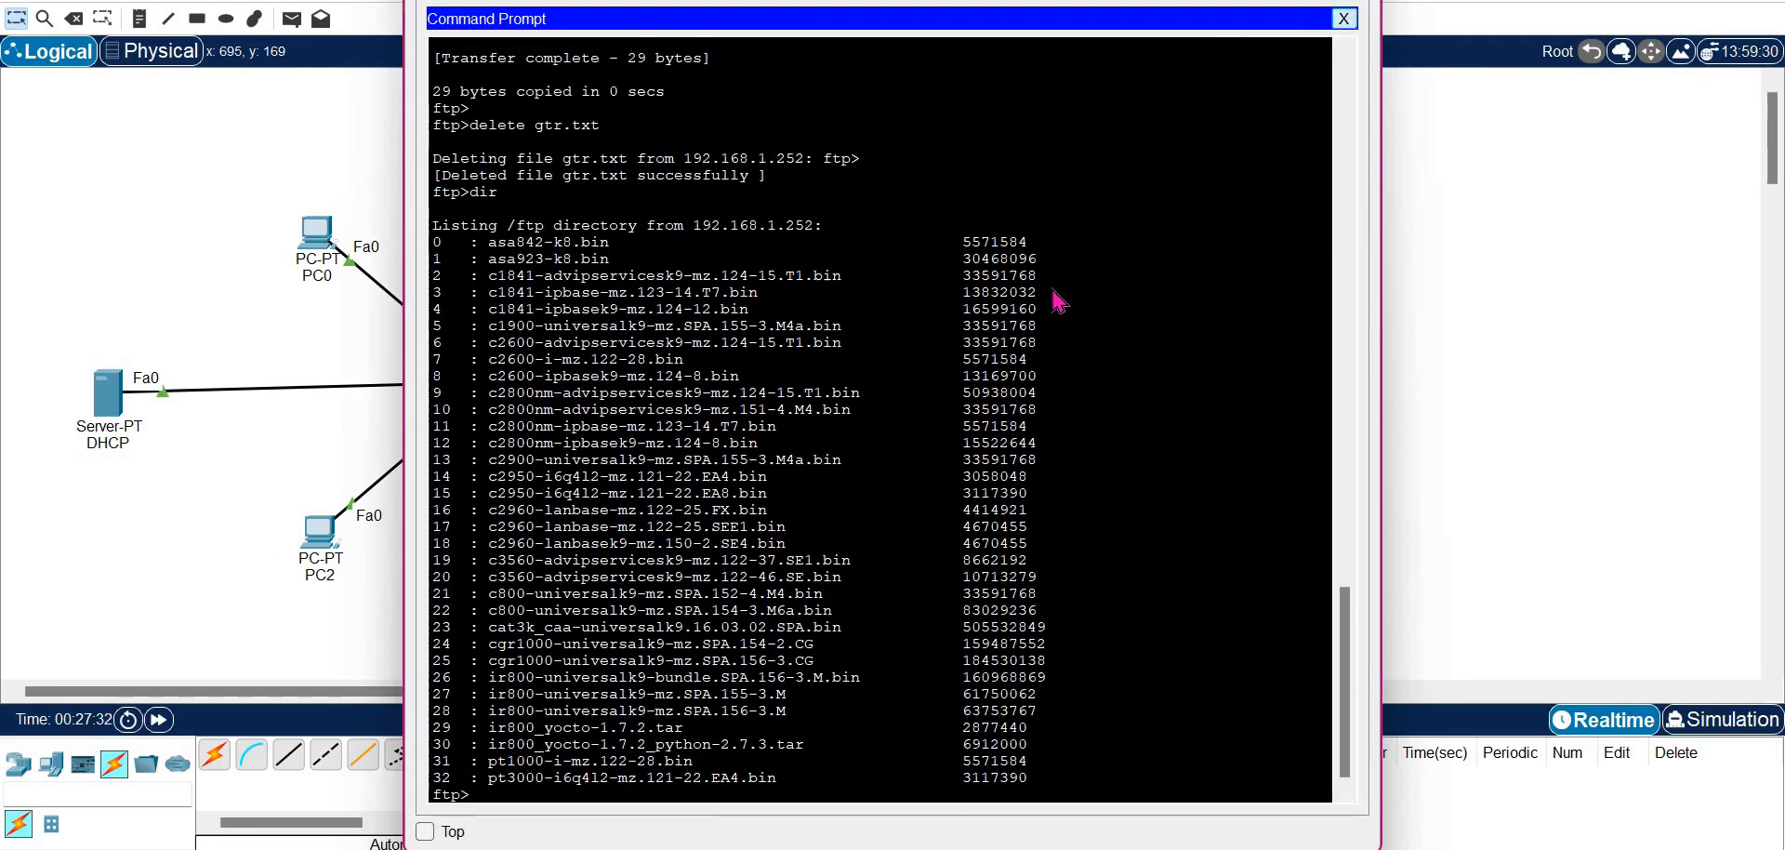
click(884, 609)
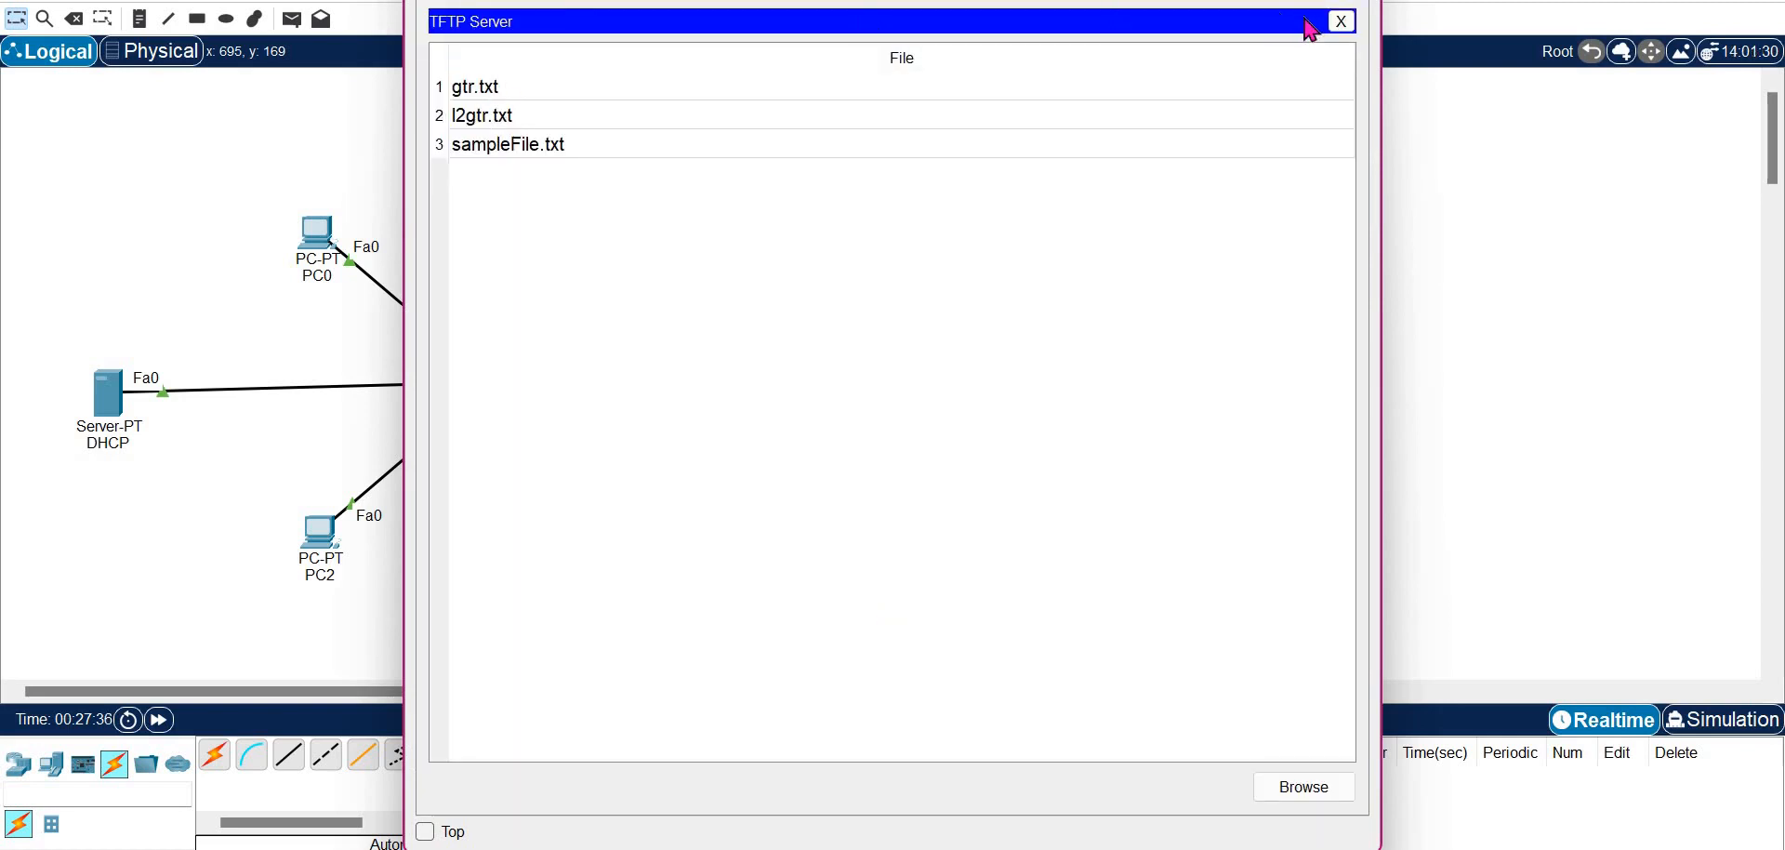
click(1341, 22)
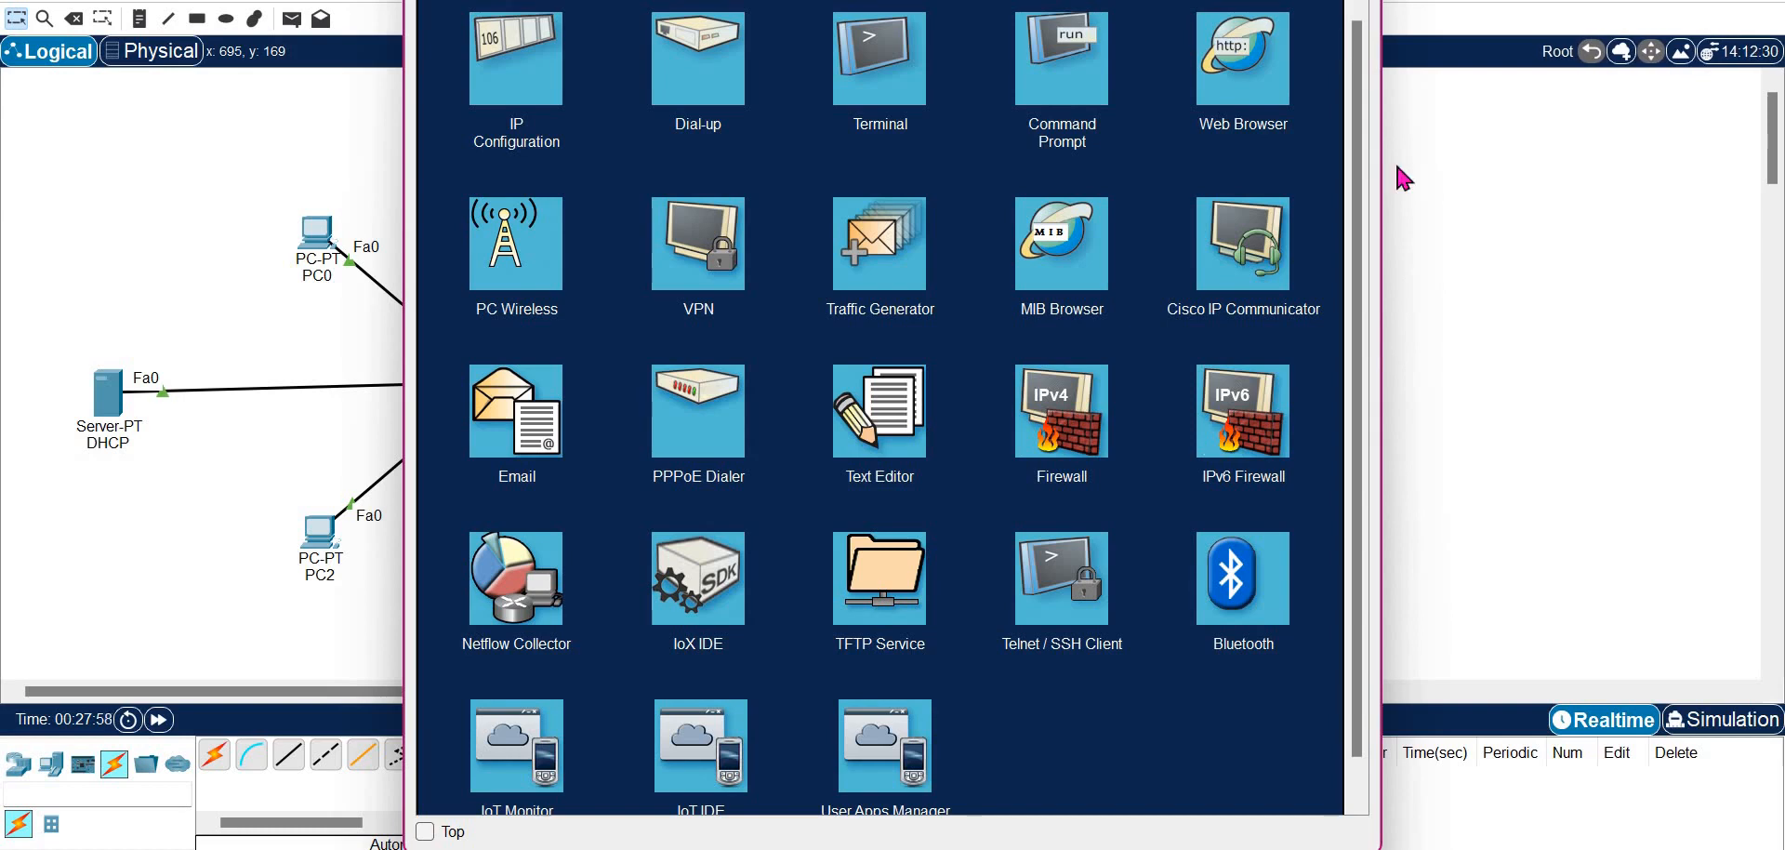
Switch to Simulation mode and run dir in PC1's FTP session to generate an FTP packet
click(1735, 725)
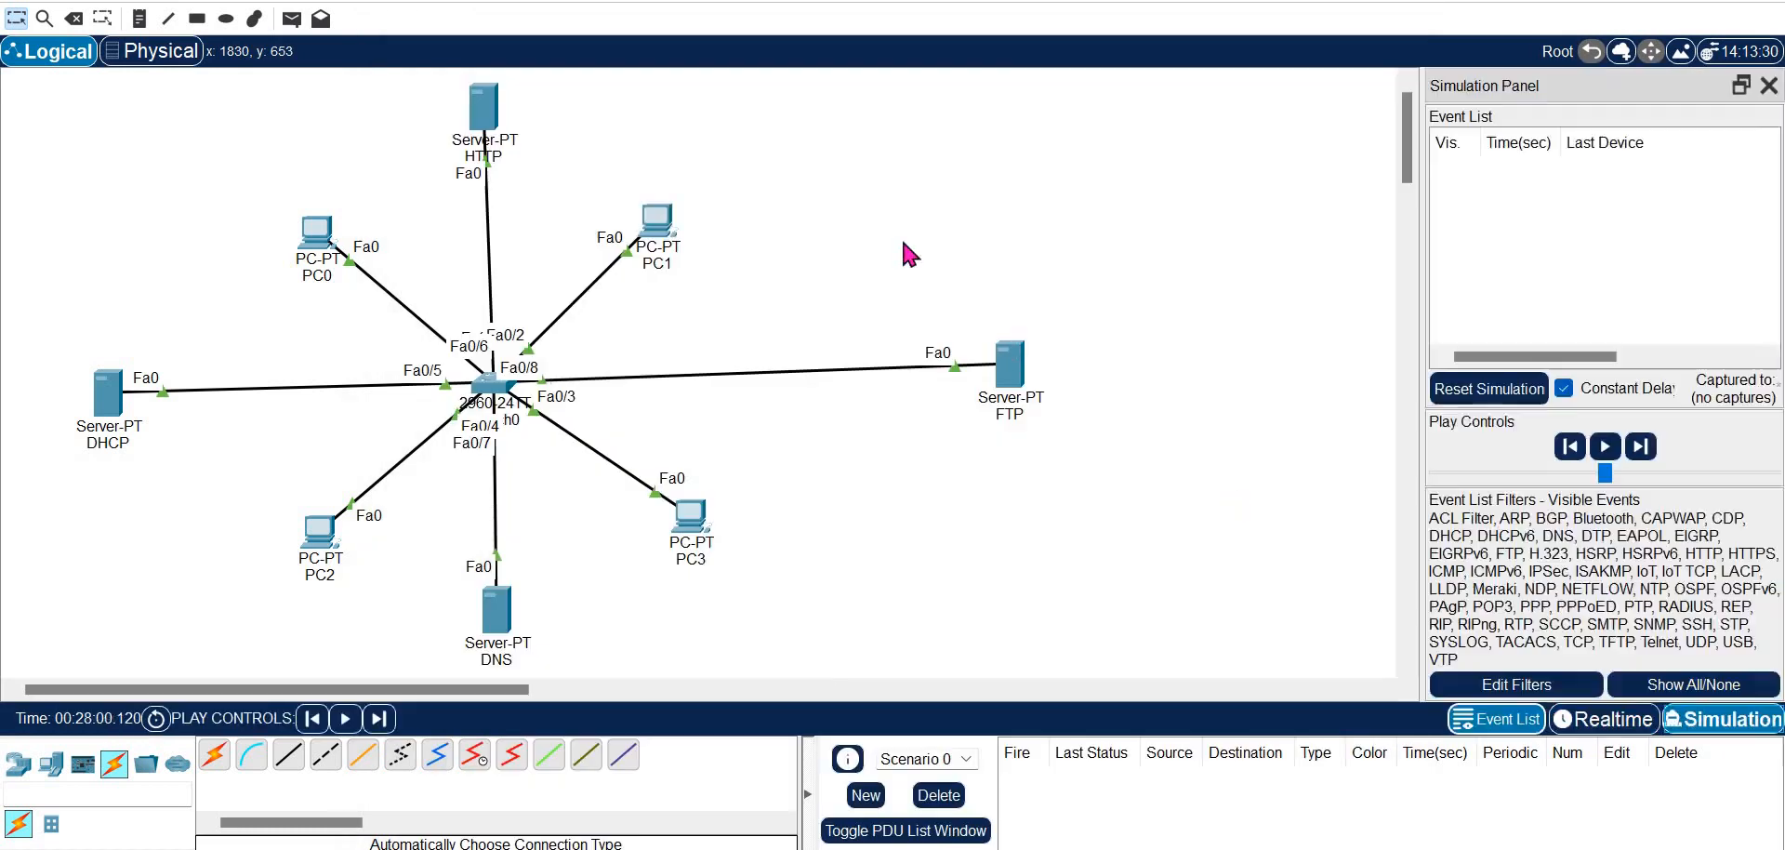
click(658, 223)
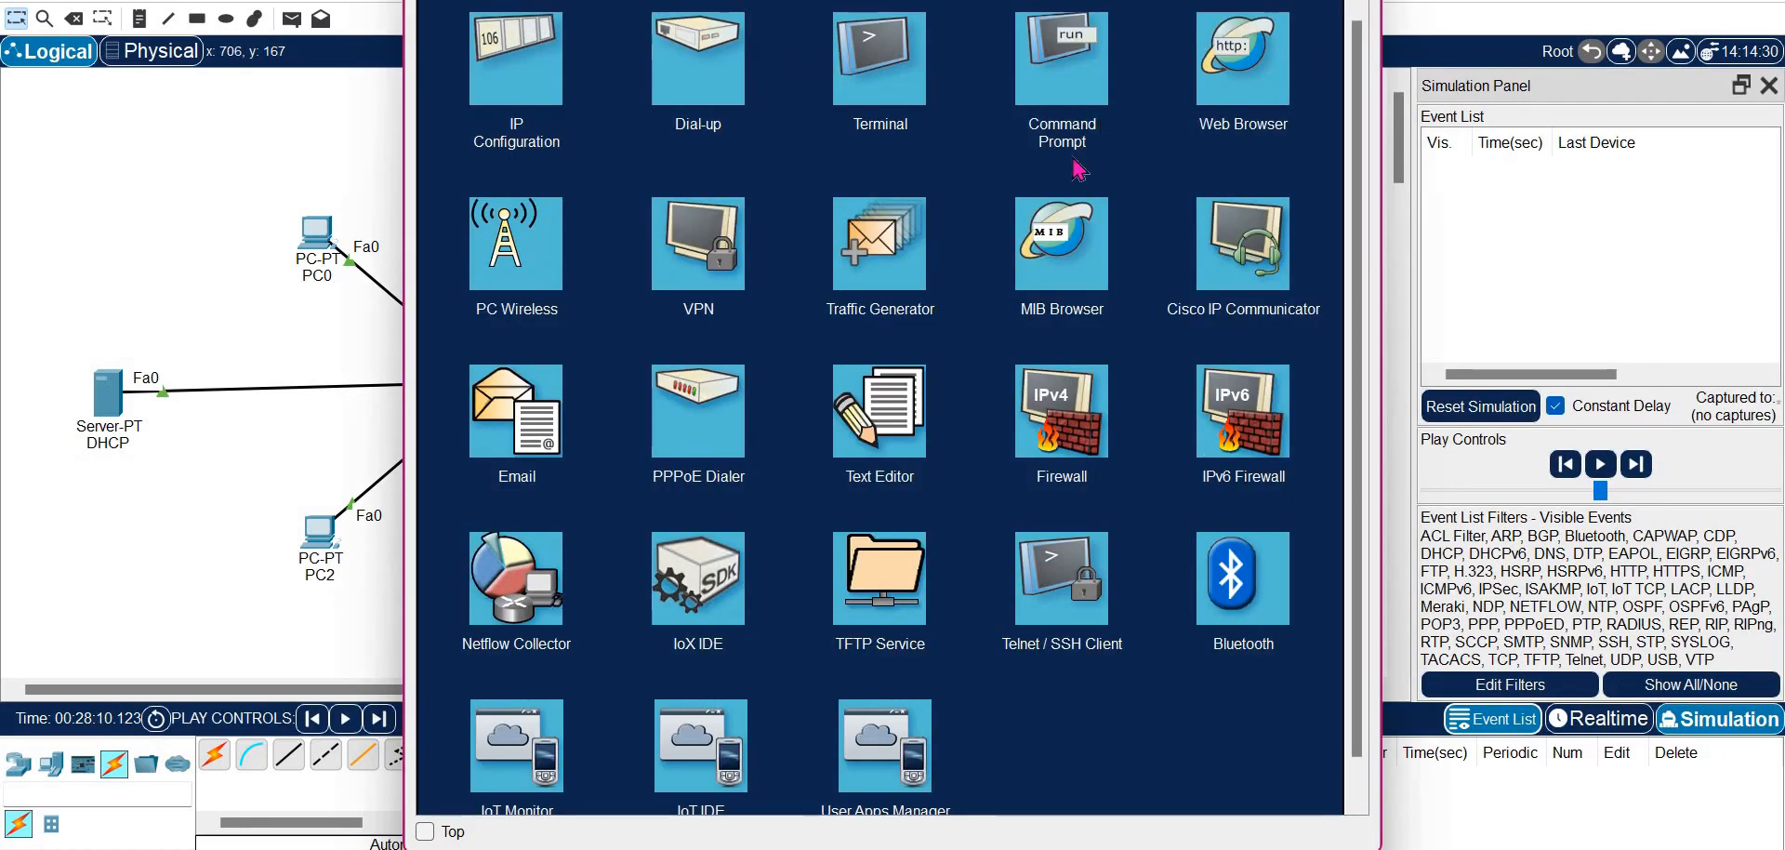
click(953, 102)
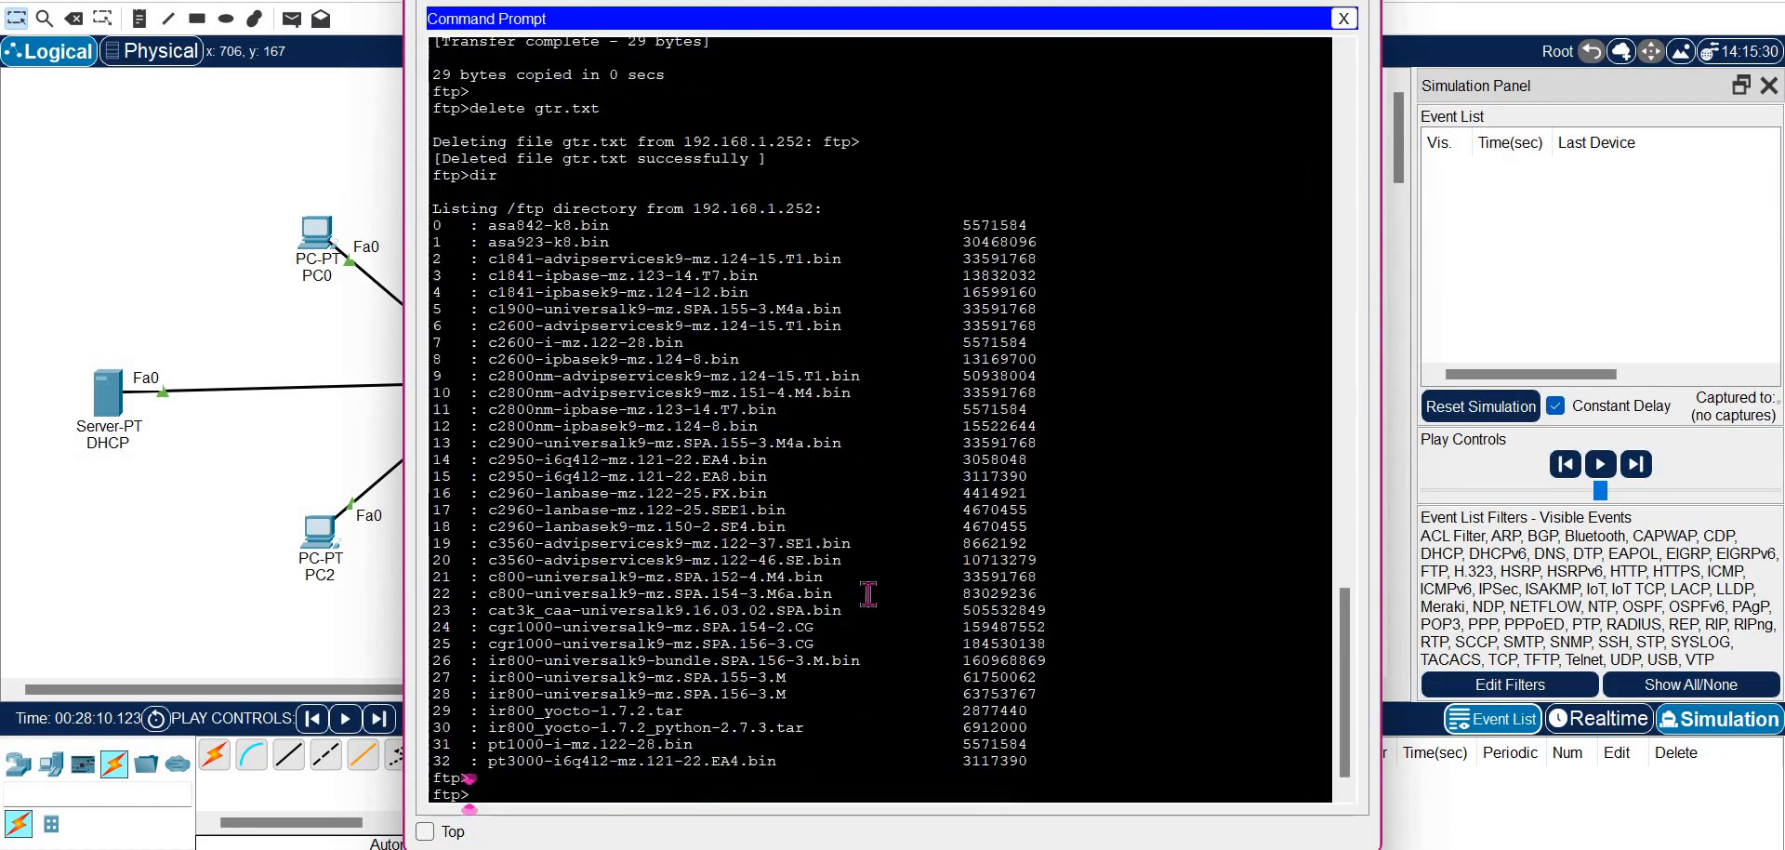
text(dir)
key(Return)
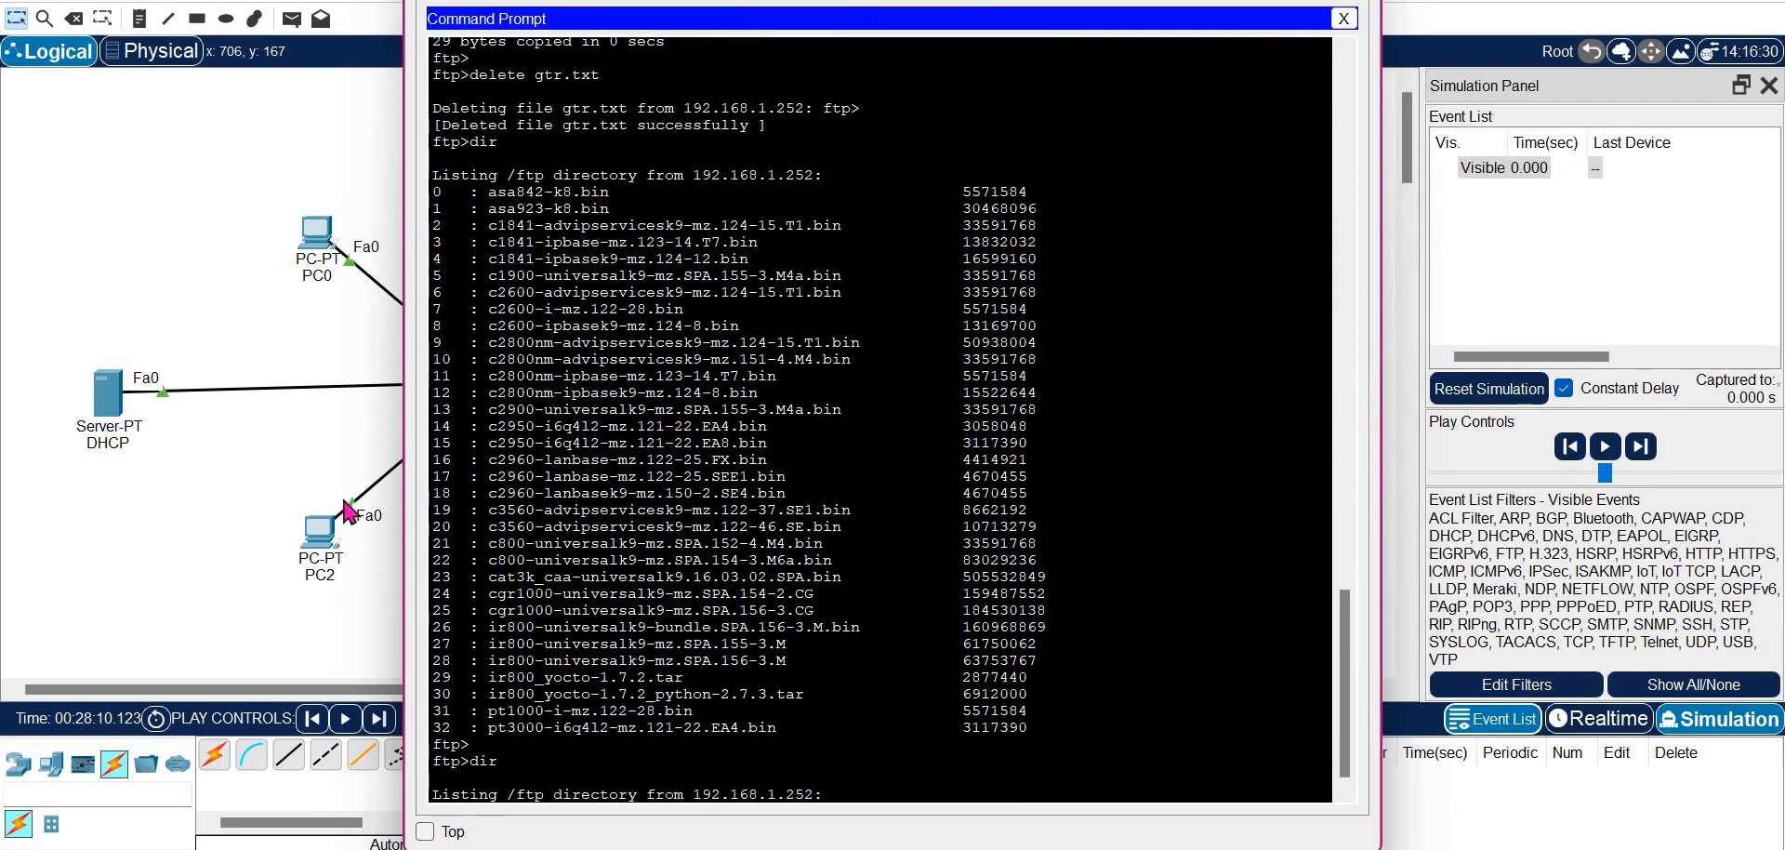
click(215, 455)
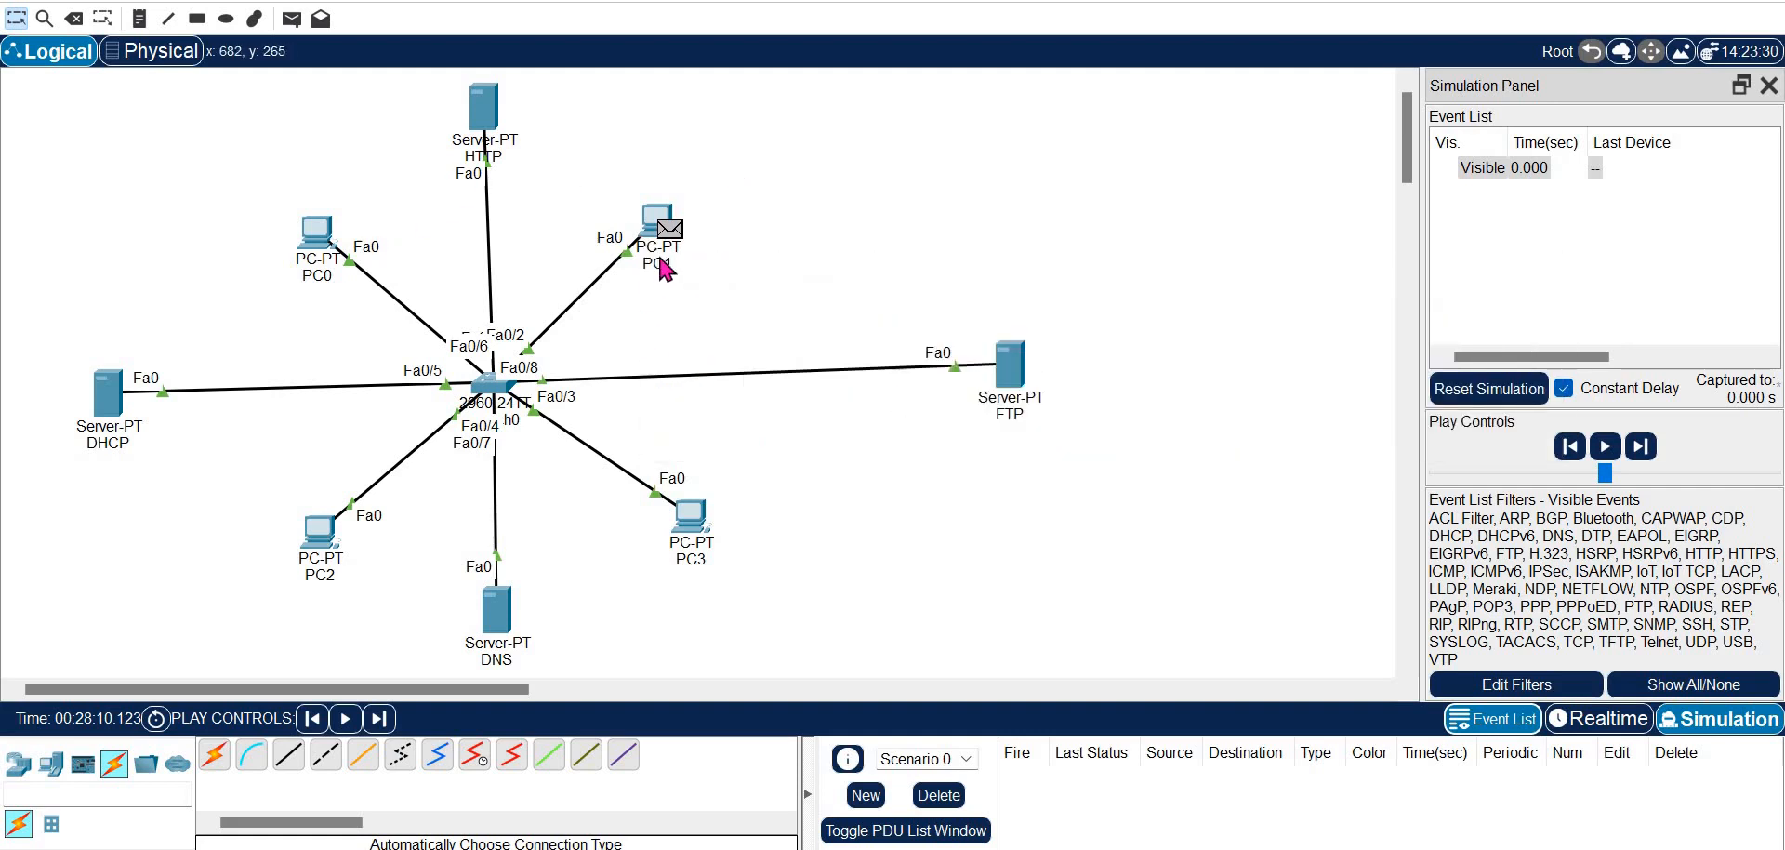
Examine the OSI layers and outbound PDU details of PC1's FTP packet down to the FTP command, and close the PDU window
mouse_move(675, 240)
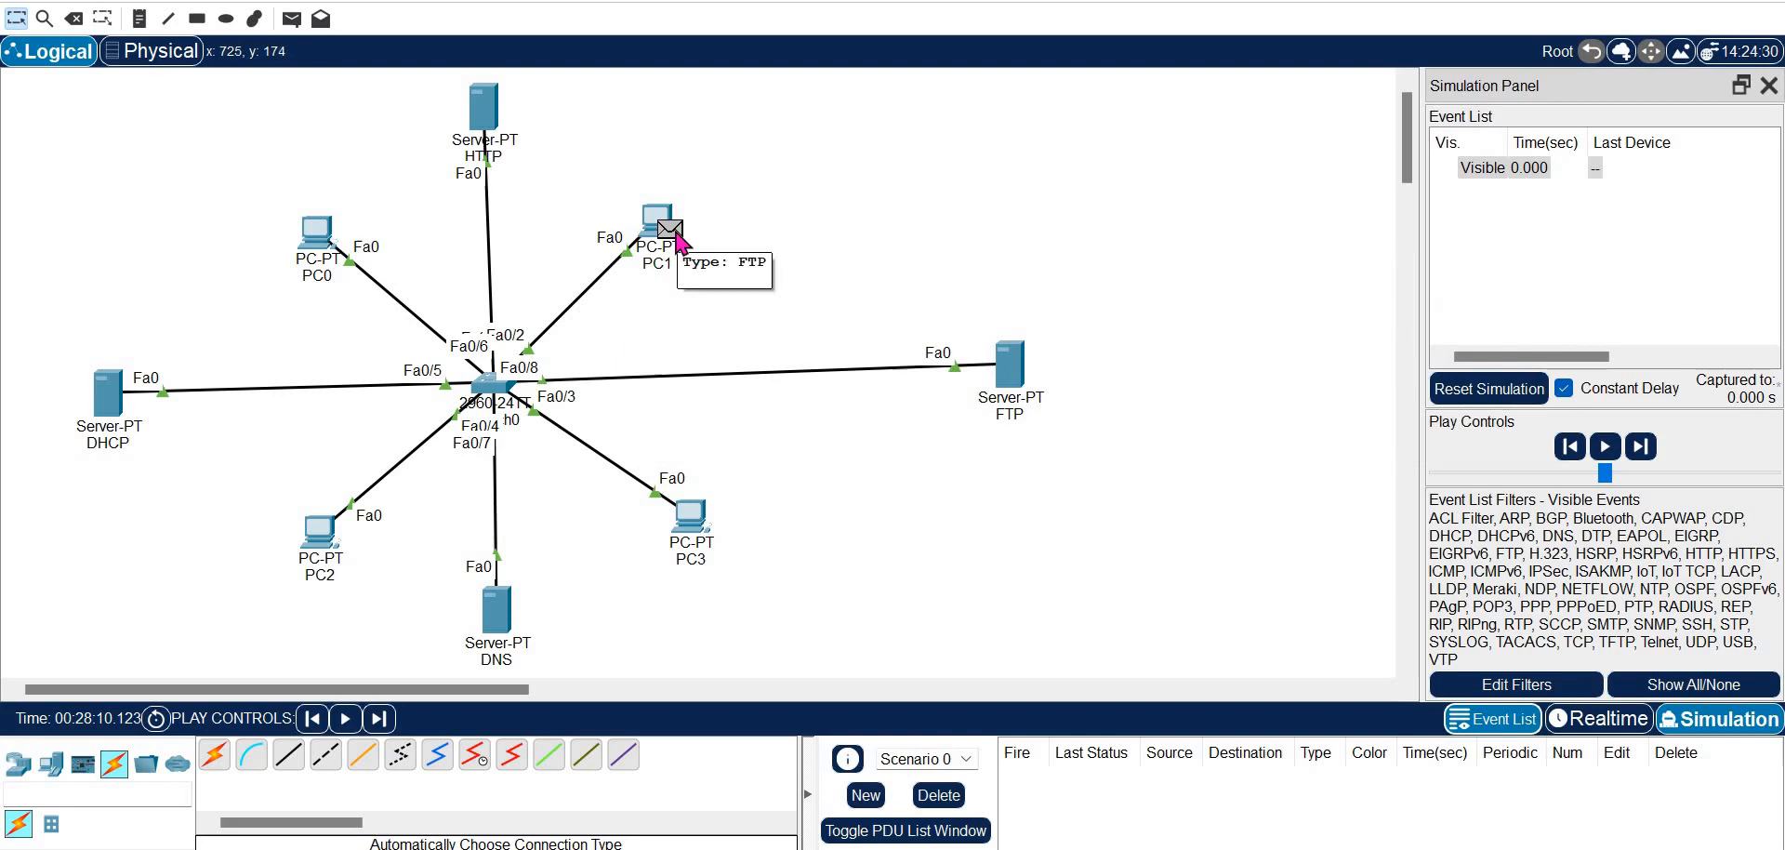
click(670, 229)
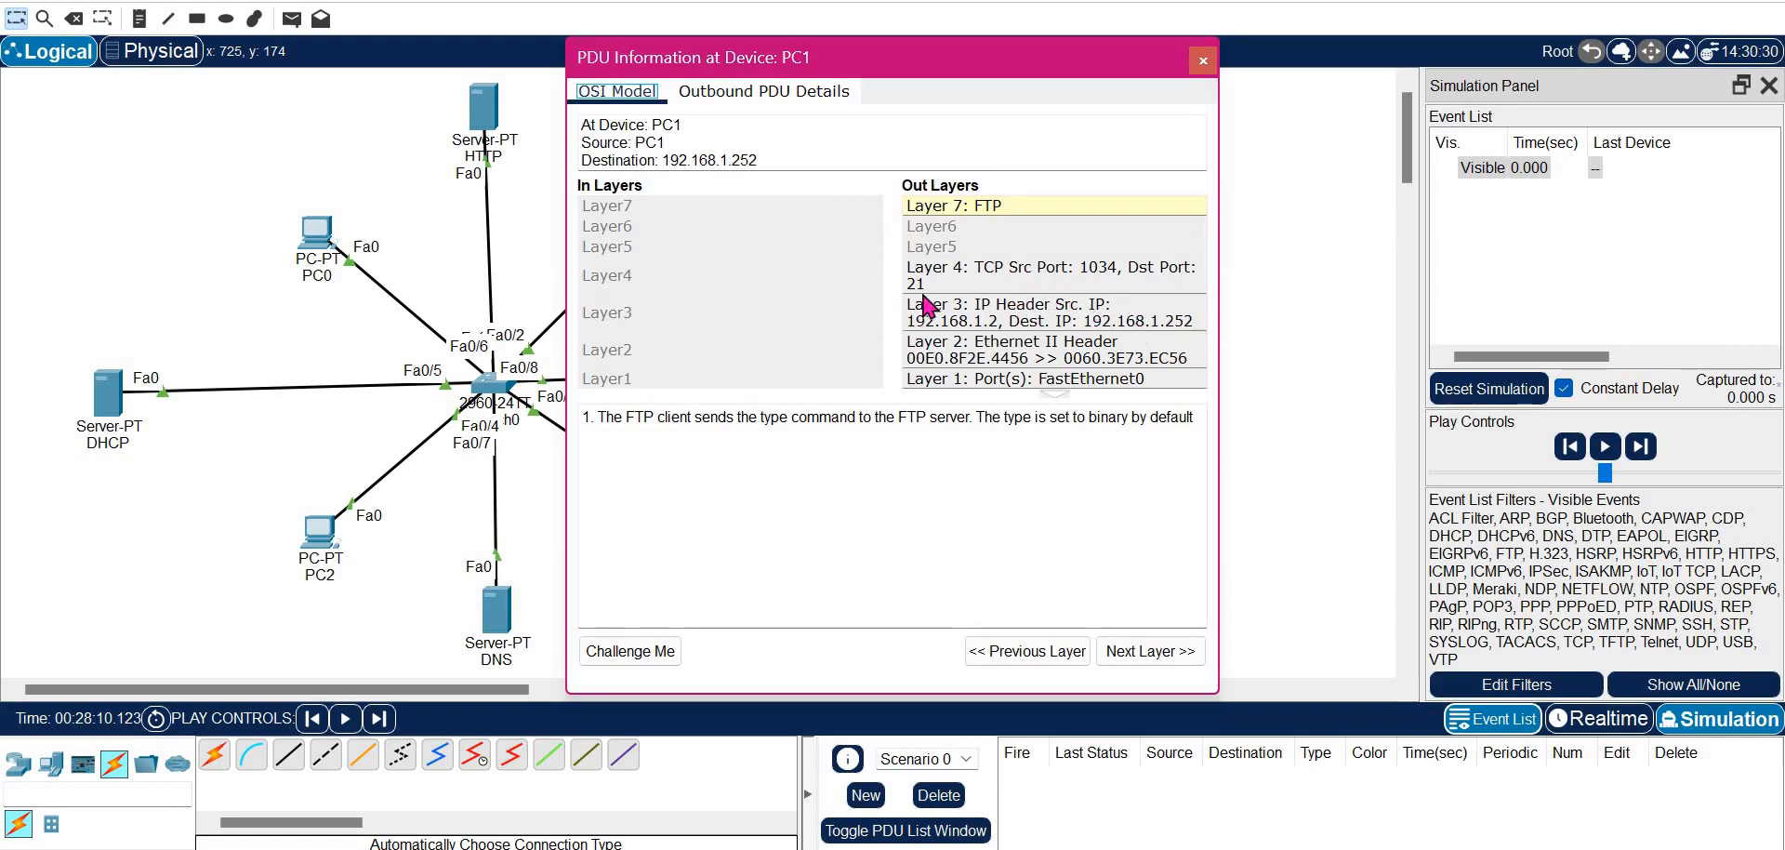
click(789, 96)
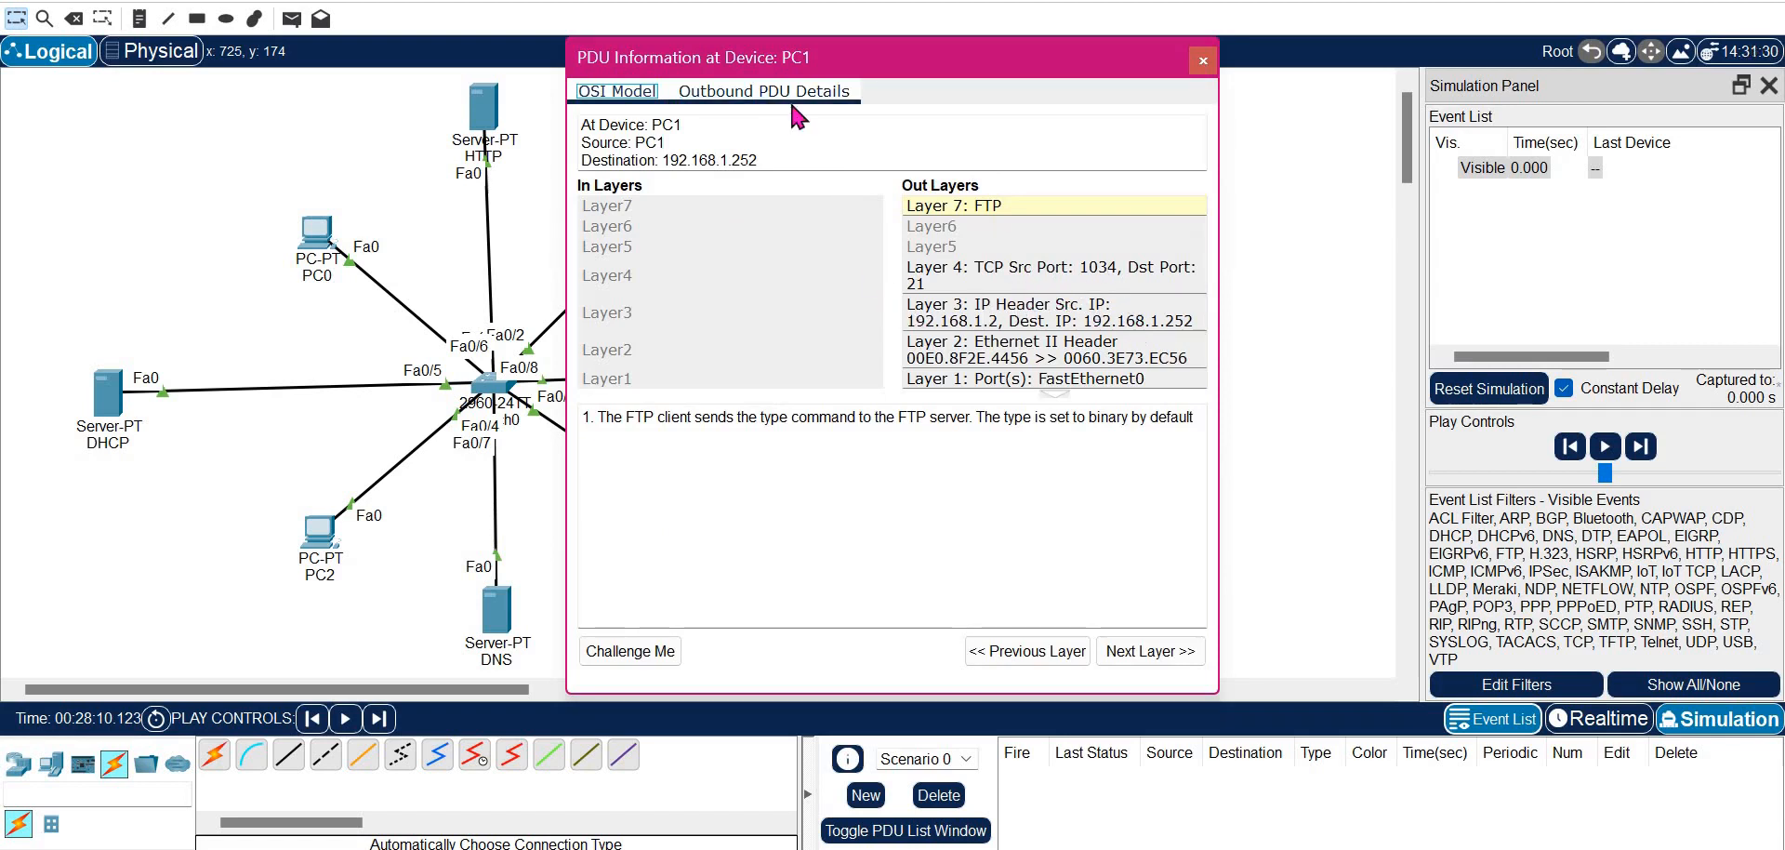
click(1179, 532)
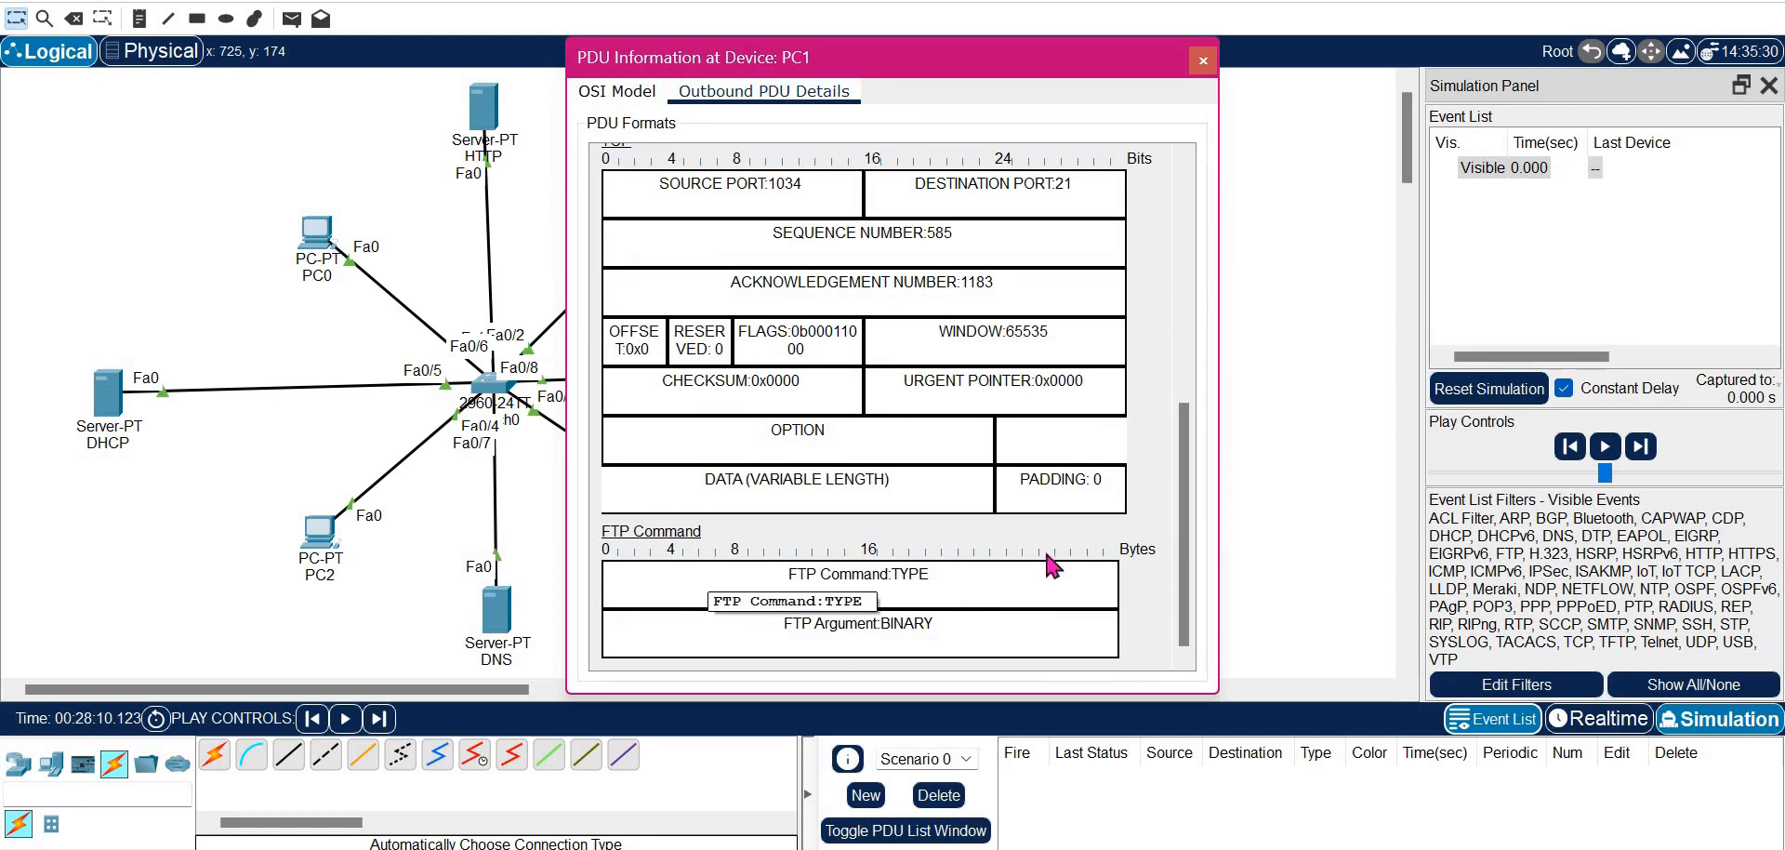
click(1592, 422)
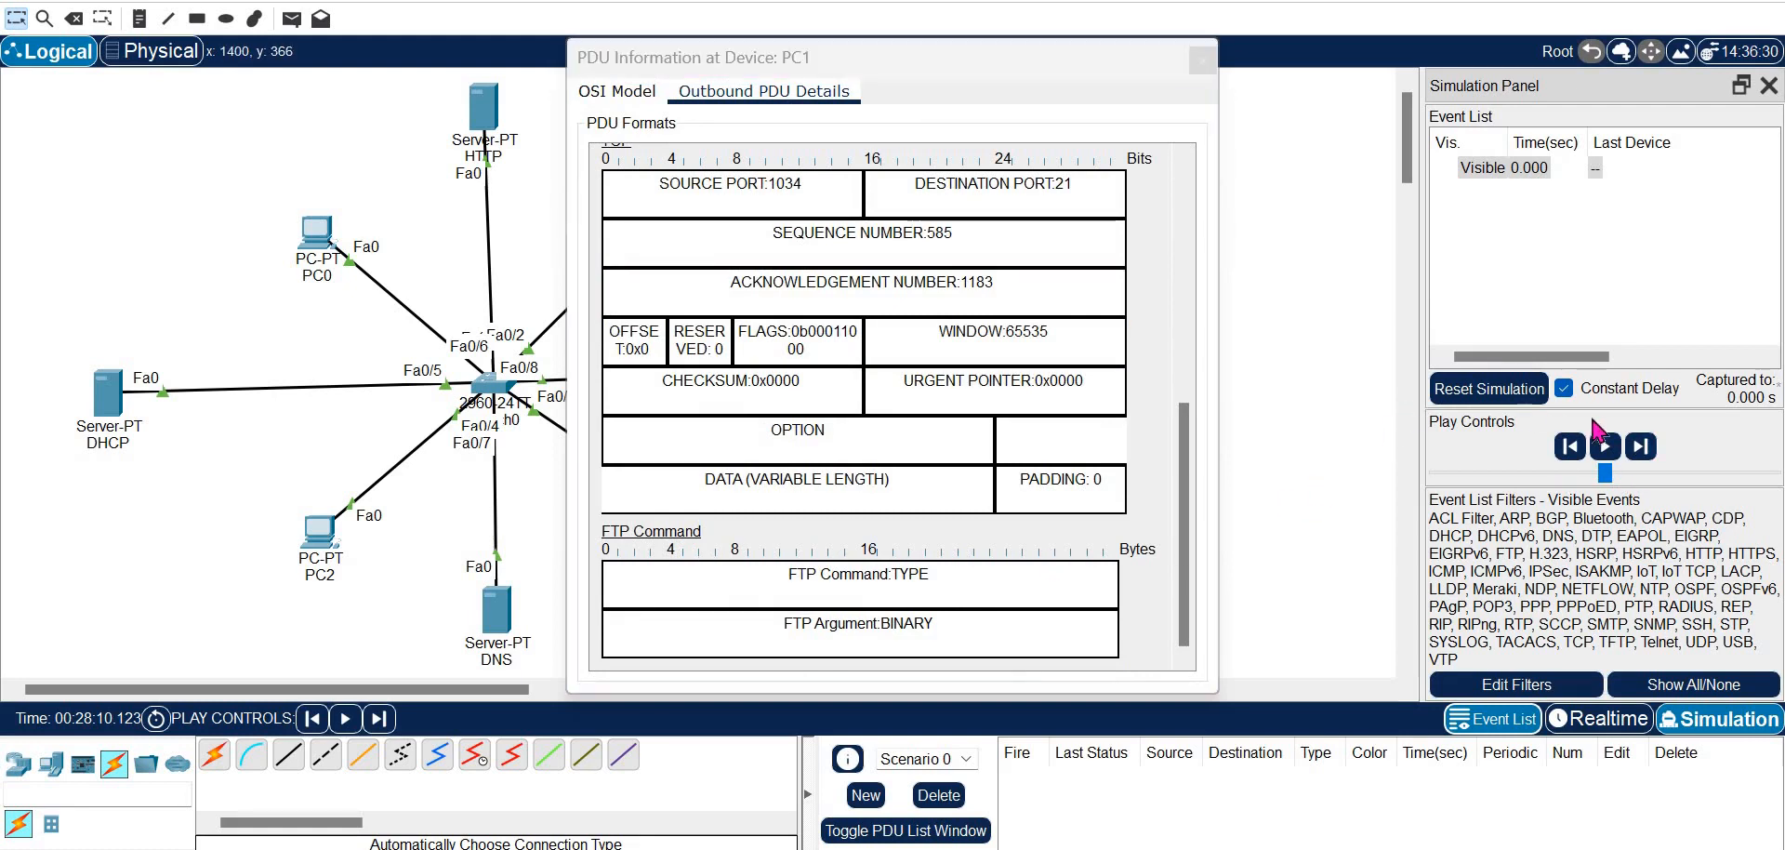
click(1202, 60)
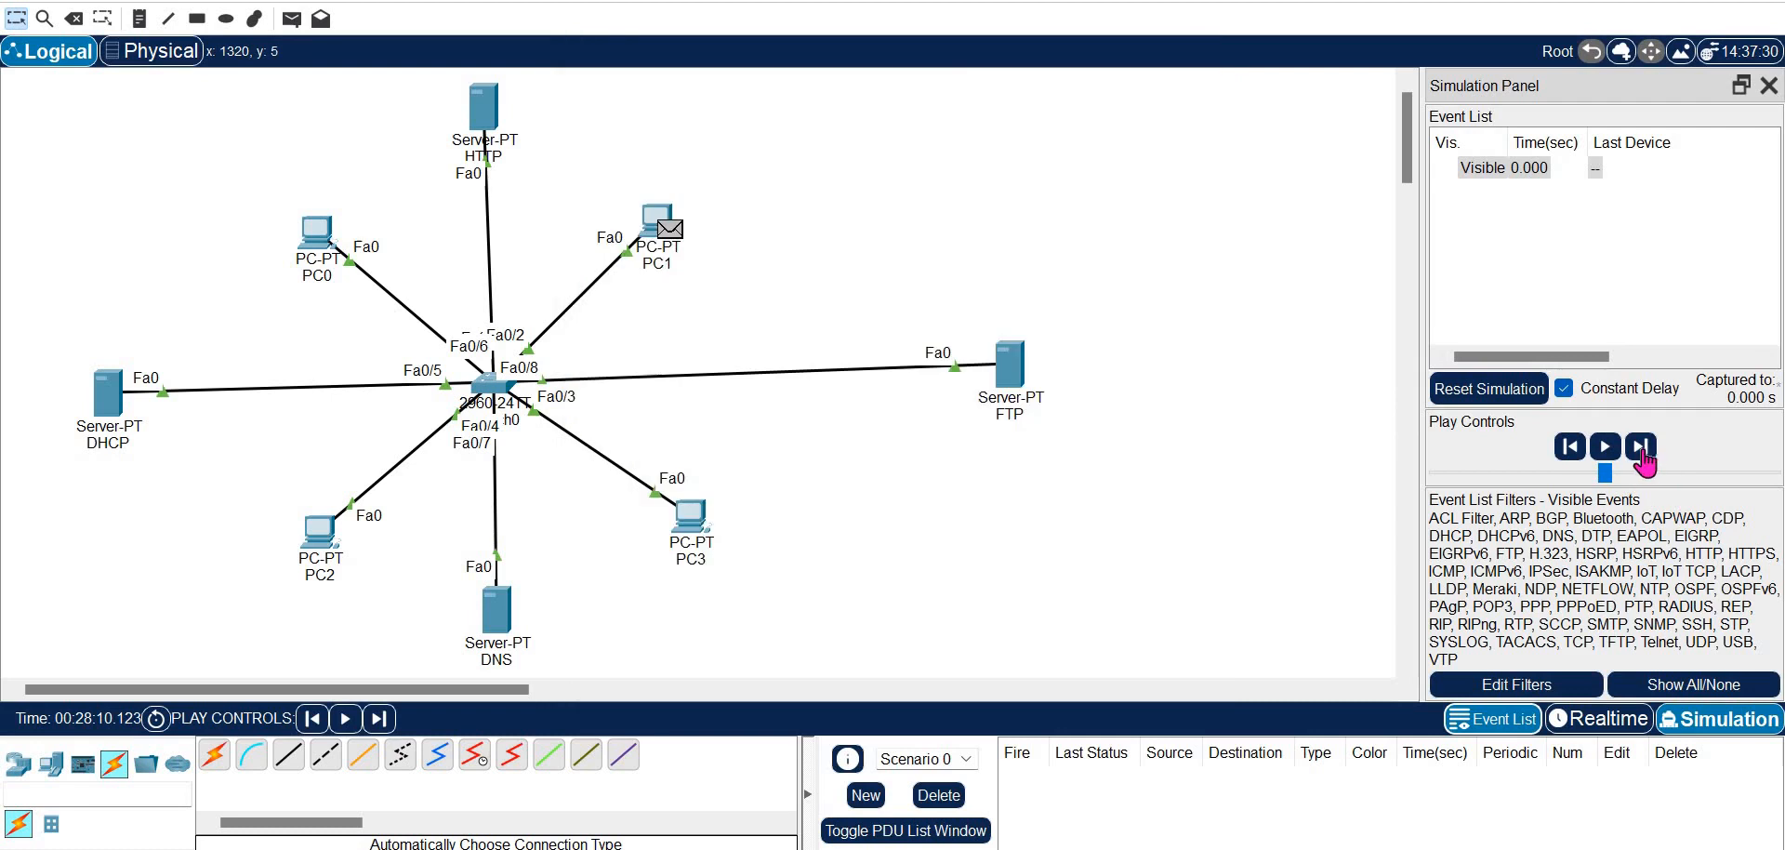
Advance the simulation event by event until the FTP server's reply reaches Switch0
click(1641, 448)
click(1641, 447)
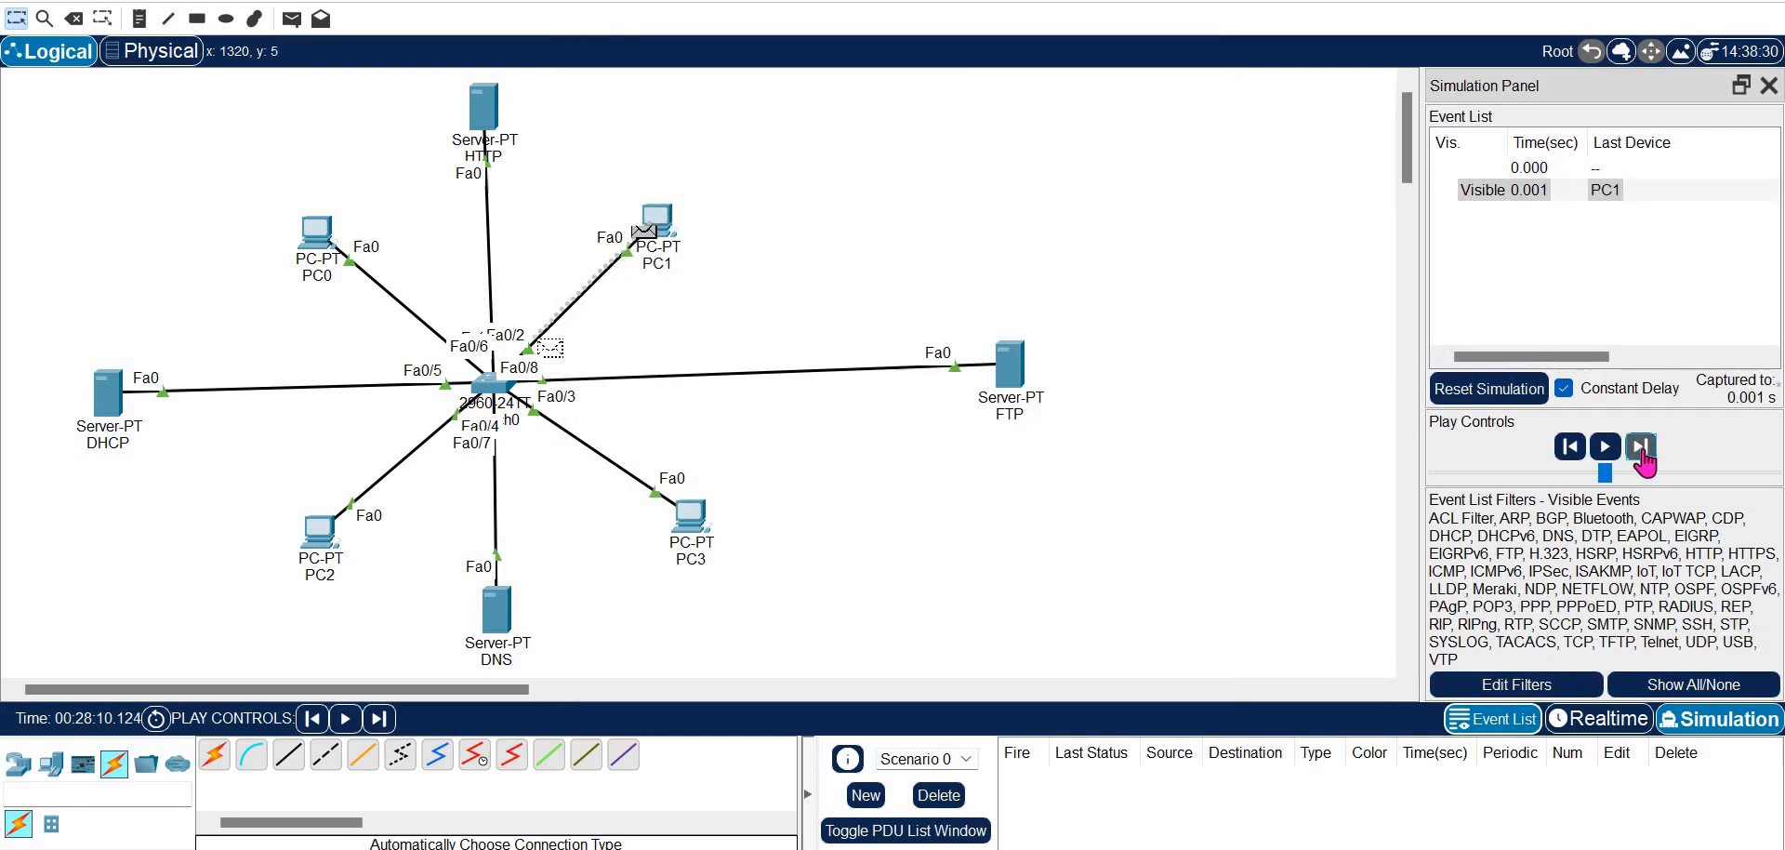
click(1641, 447)
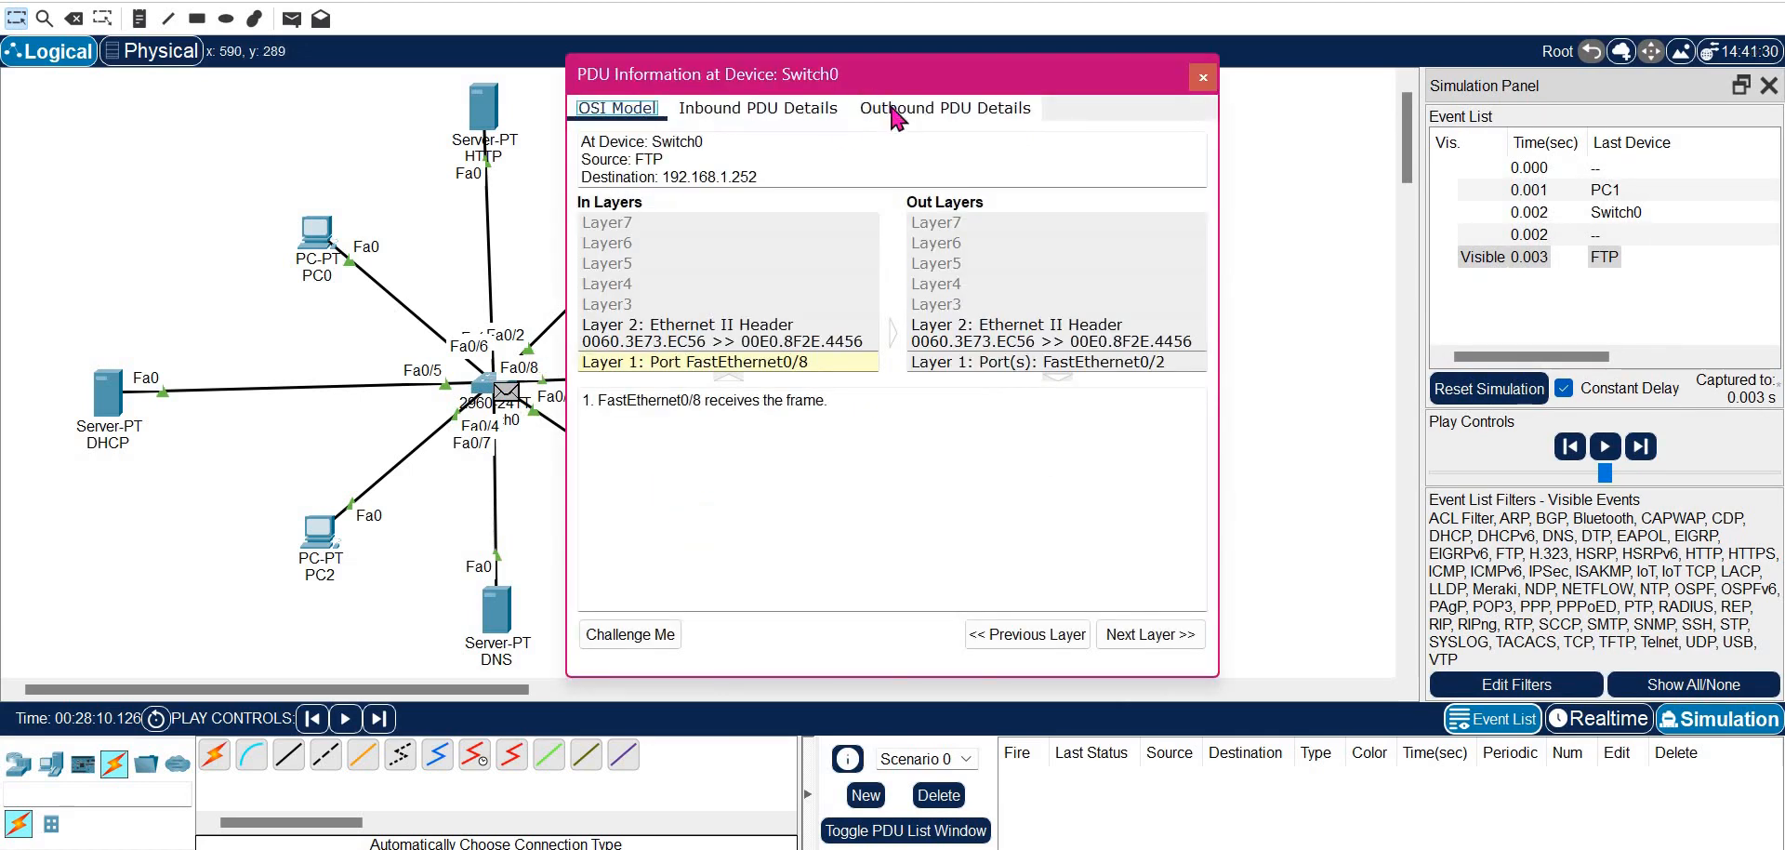
Examine the outbound PDU details of the reply at Switch0 down to the FTP response, and close the PDU window
click(944, 109)
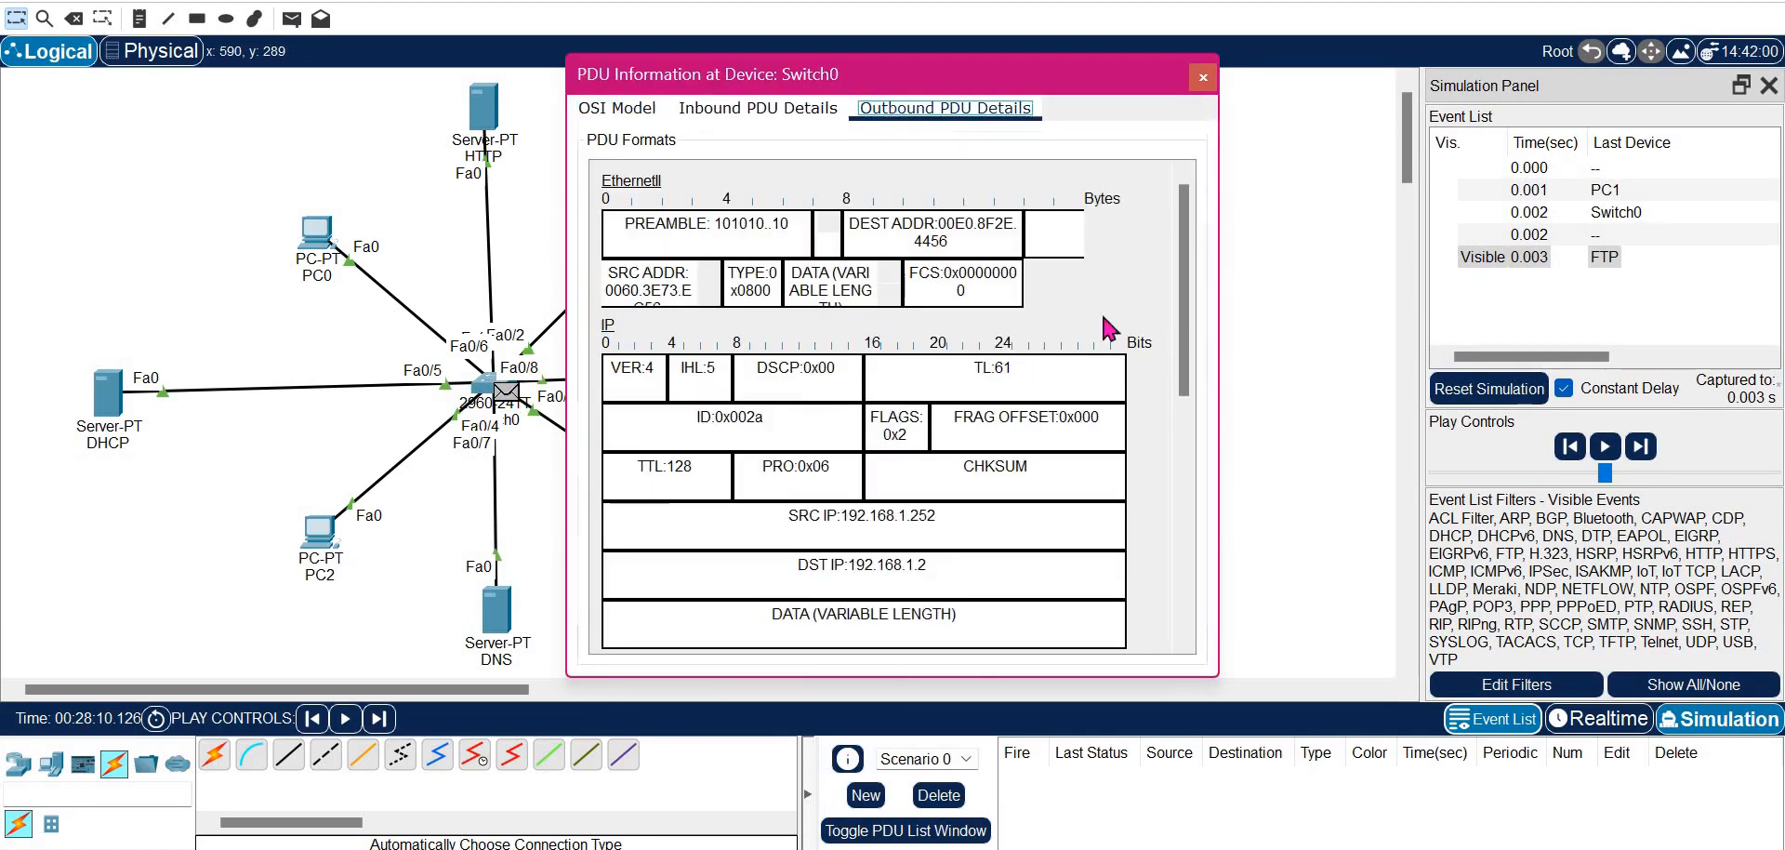
click(1185, 424)
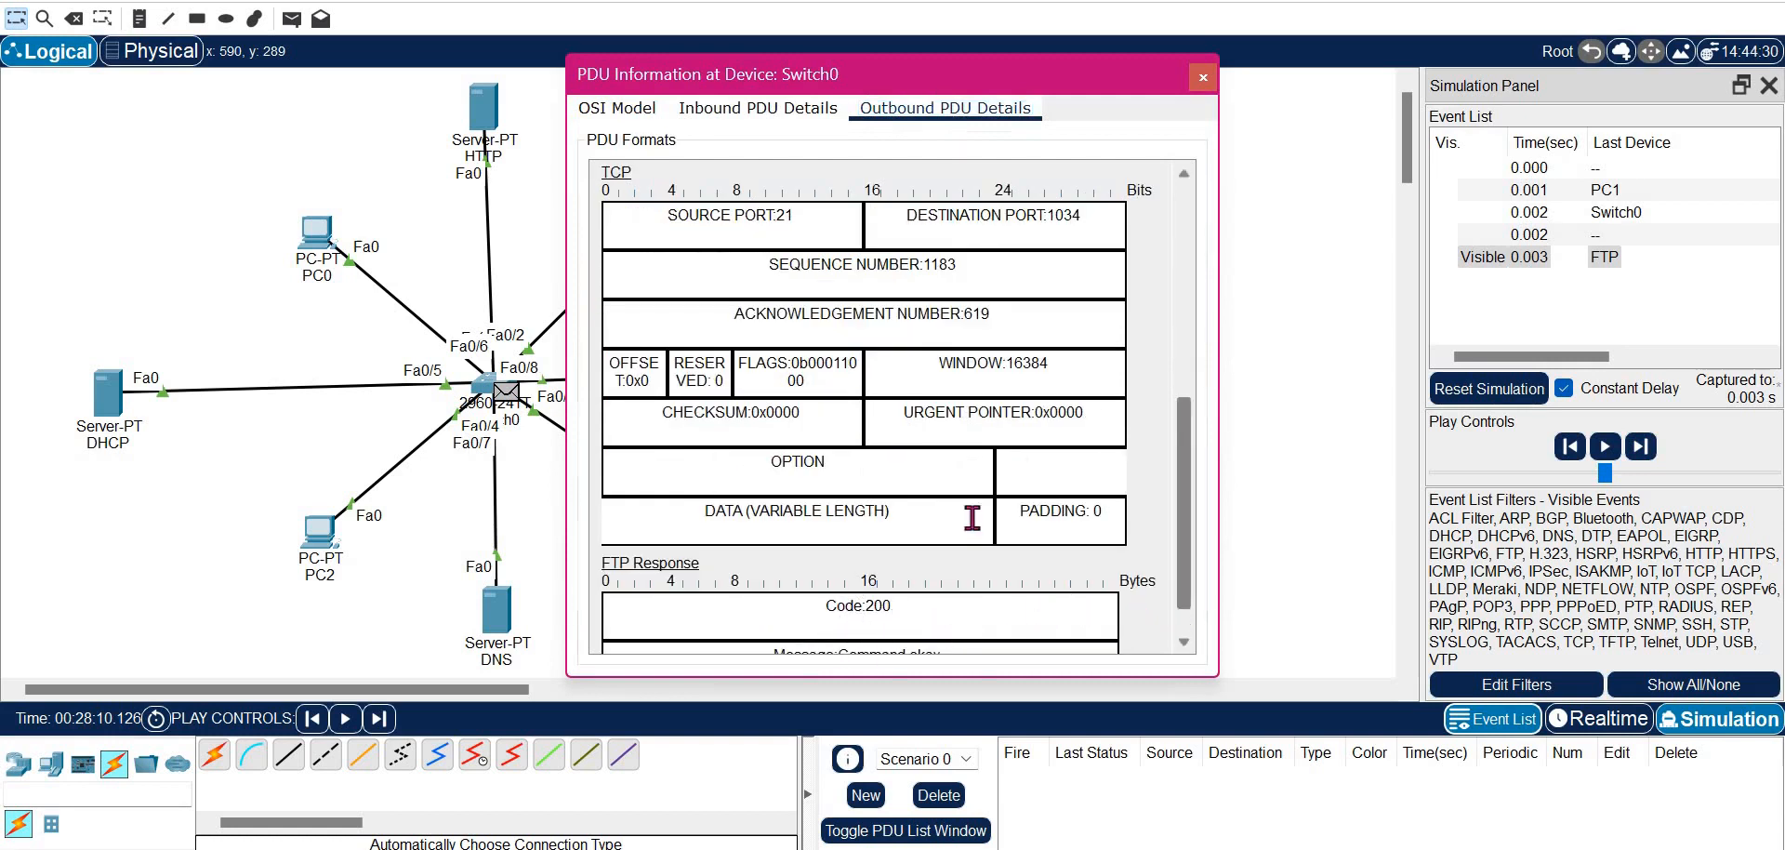
click(1187, 637)
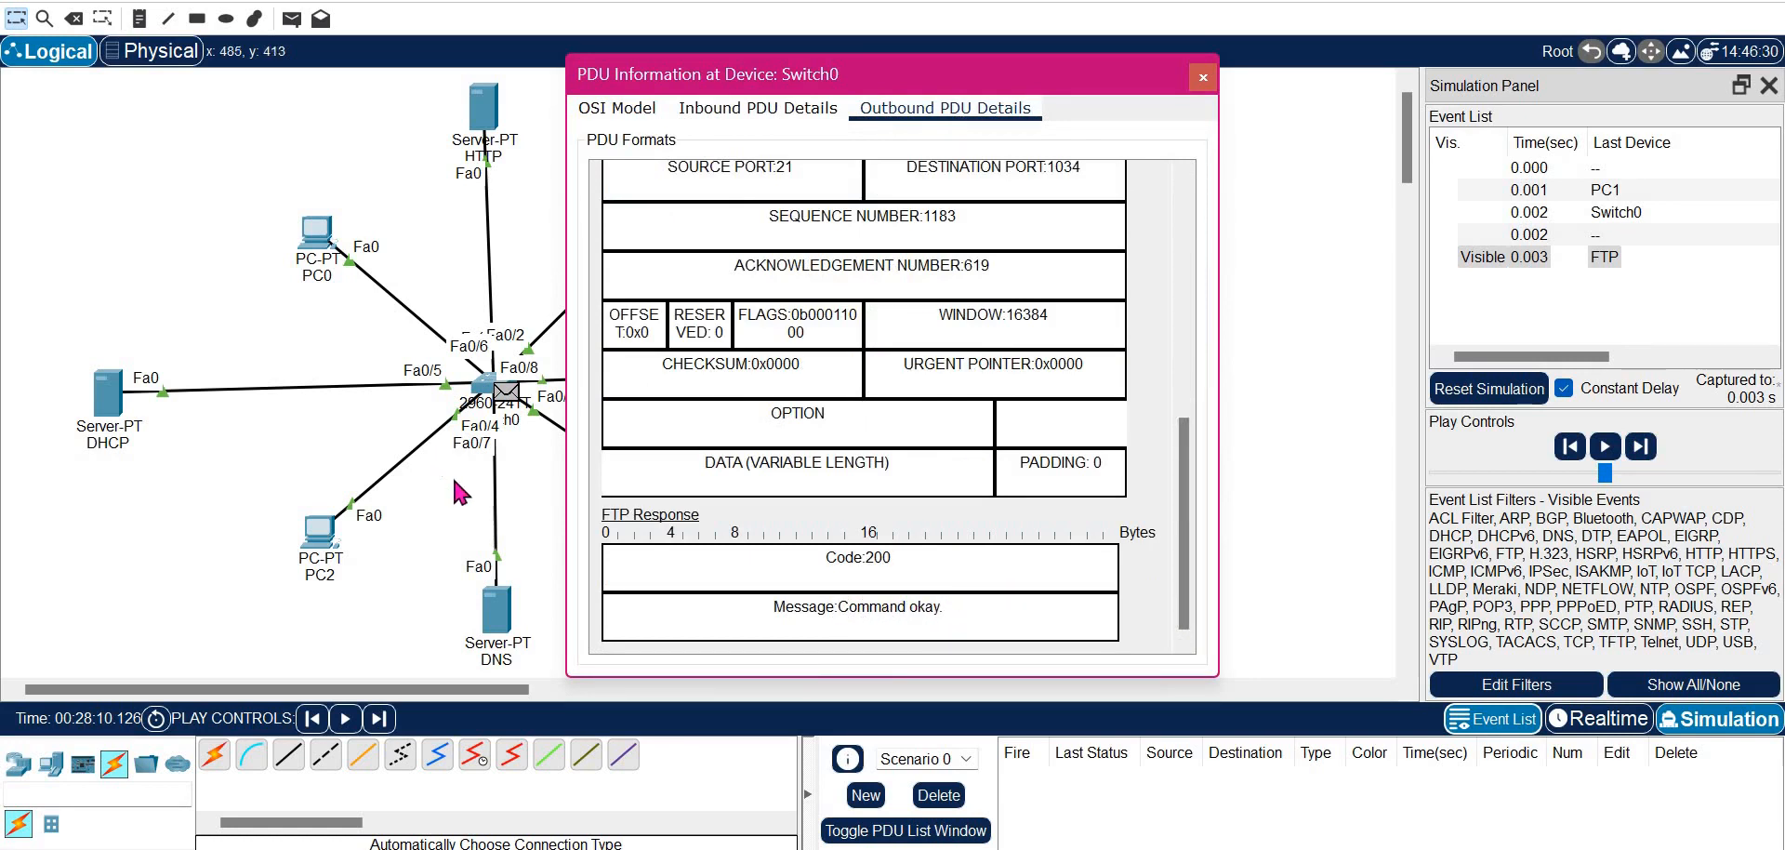
click(1273, 198)
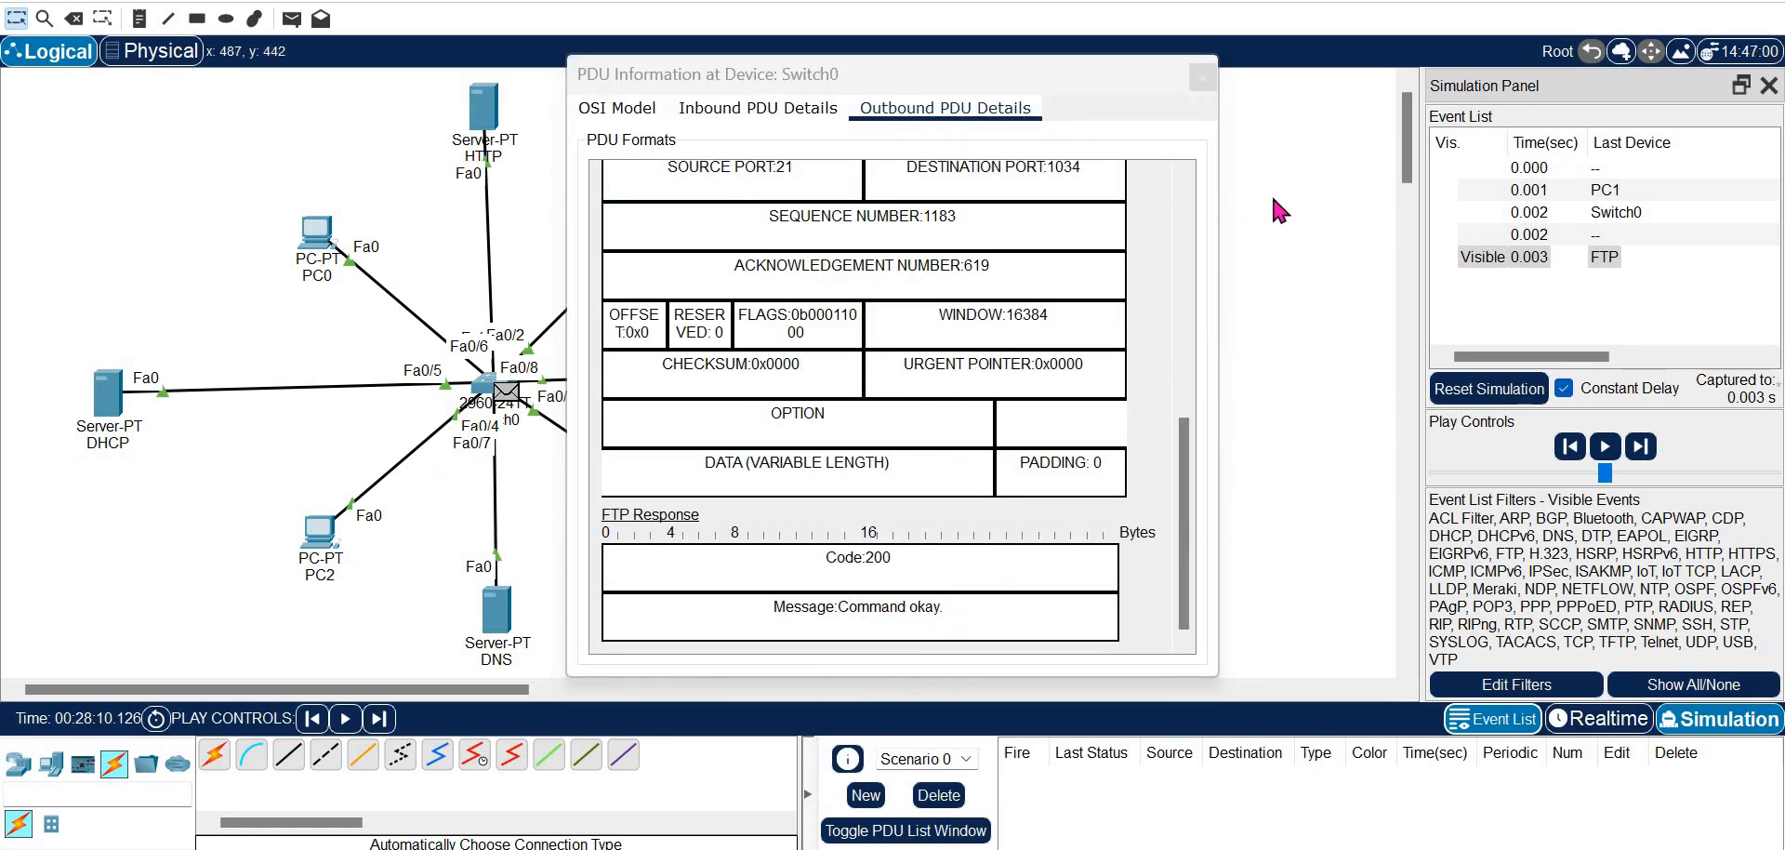
click(1202, 76)
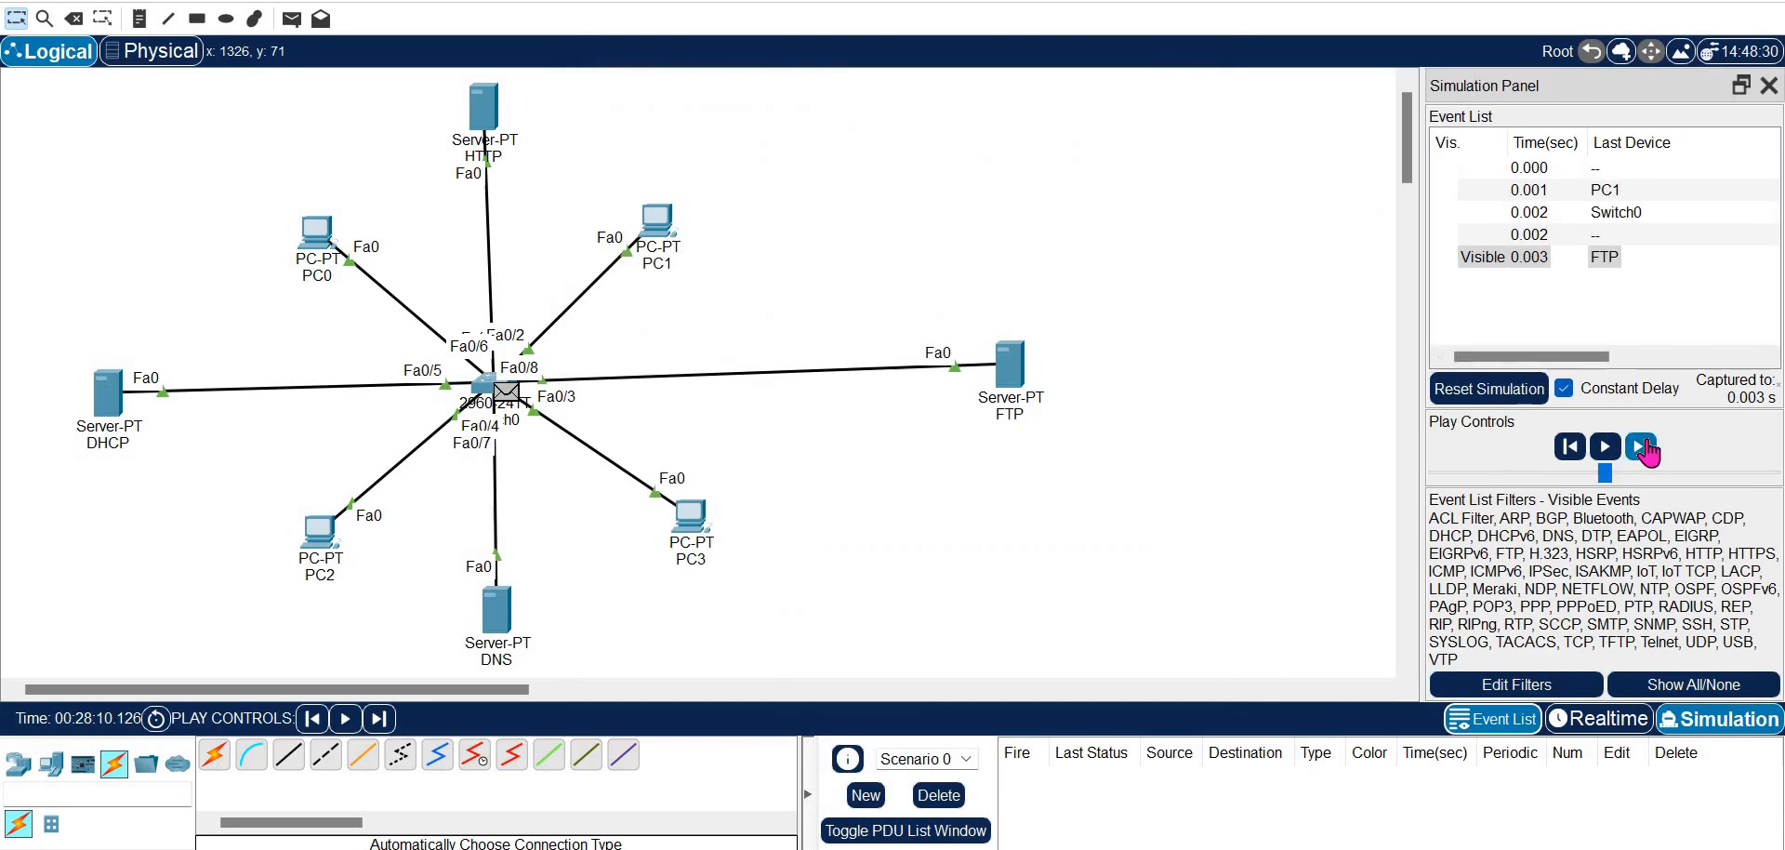
Advance the simulation to PC1's next FTP packet, inspect its OSI layers, and send it on to the switch
click(1641, 447)
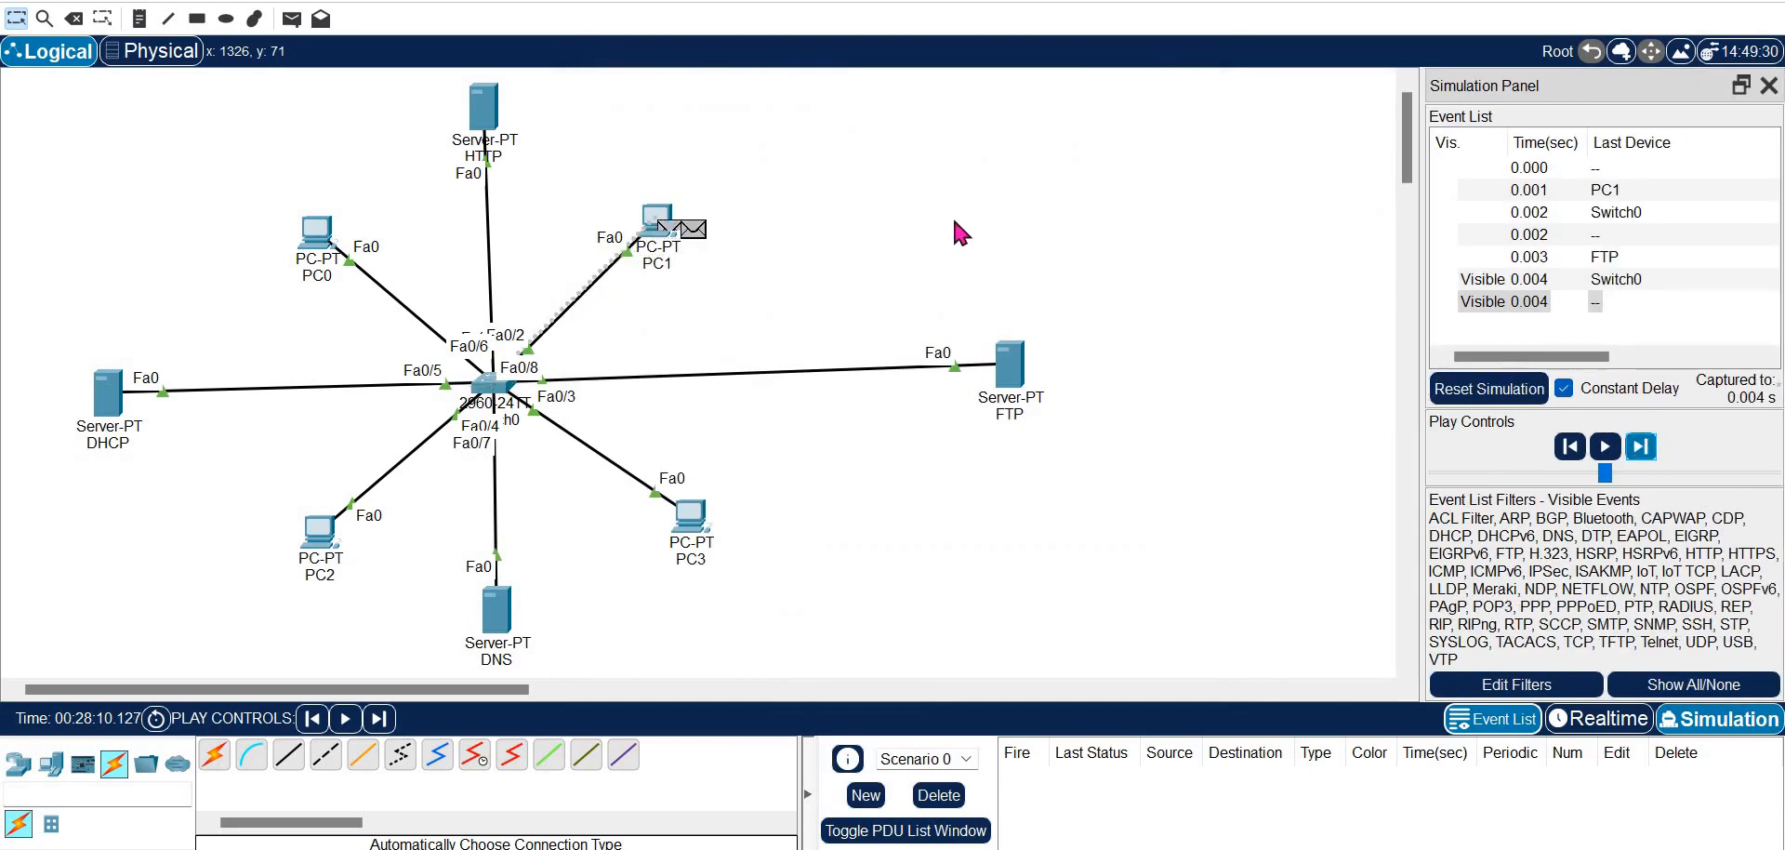
click(695, 230)
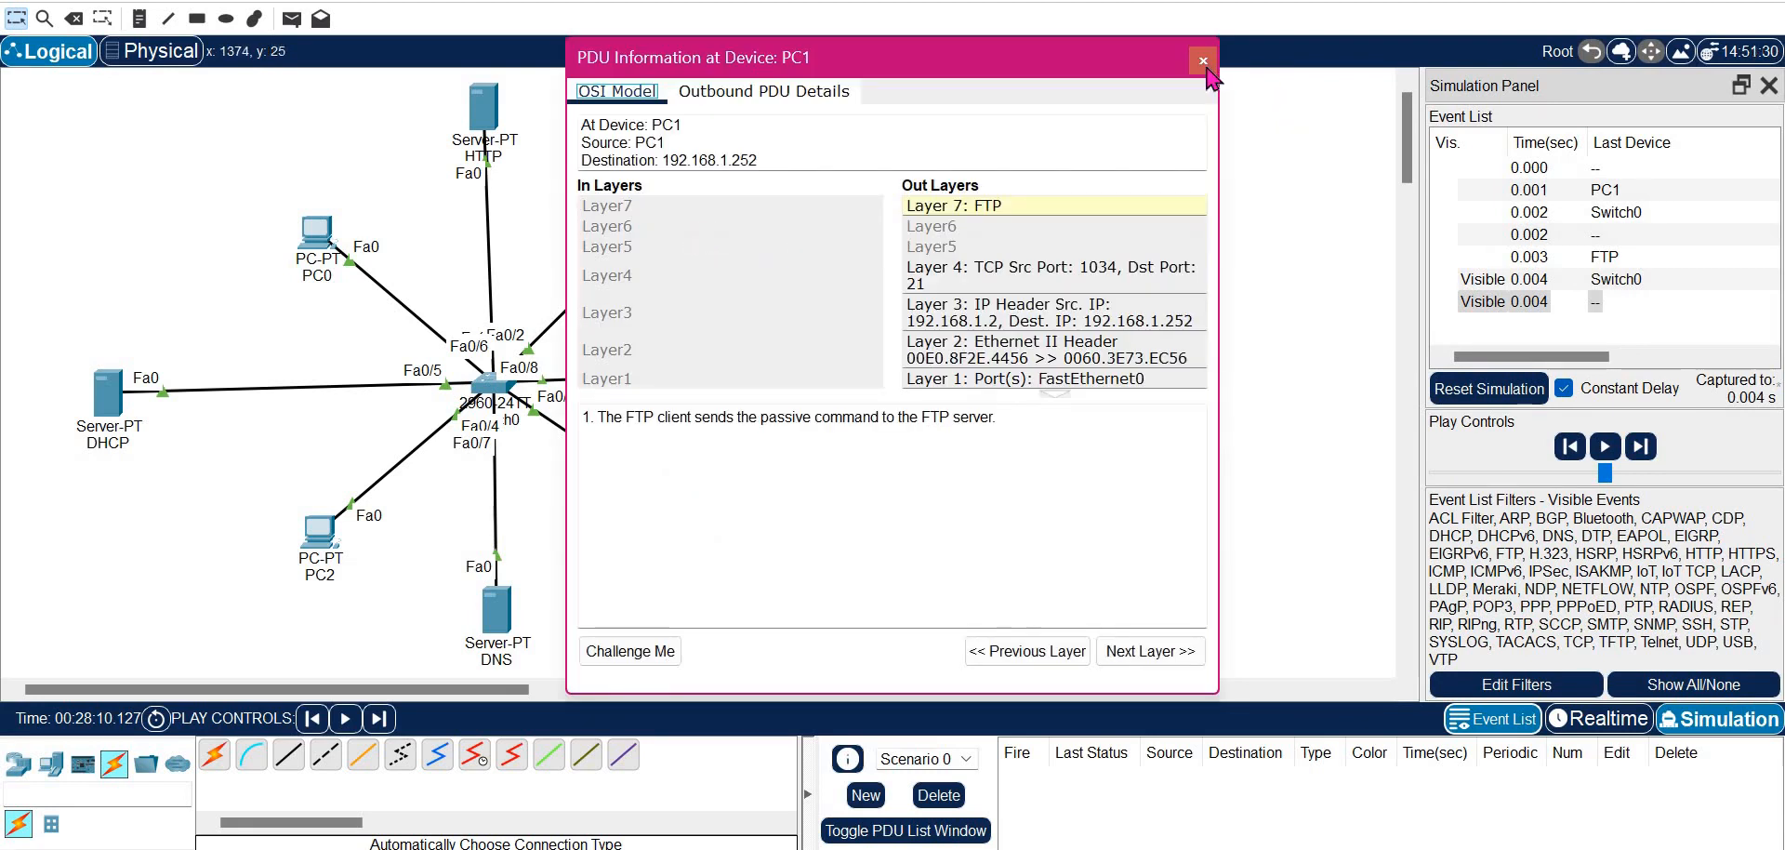
click(1641, 449)
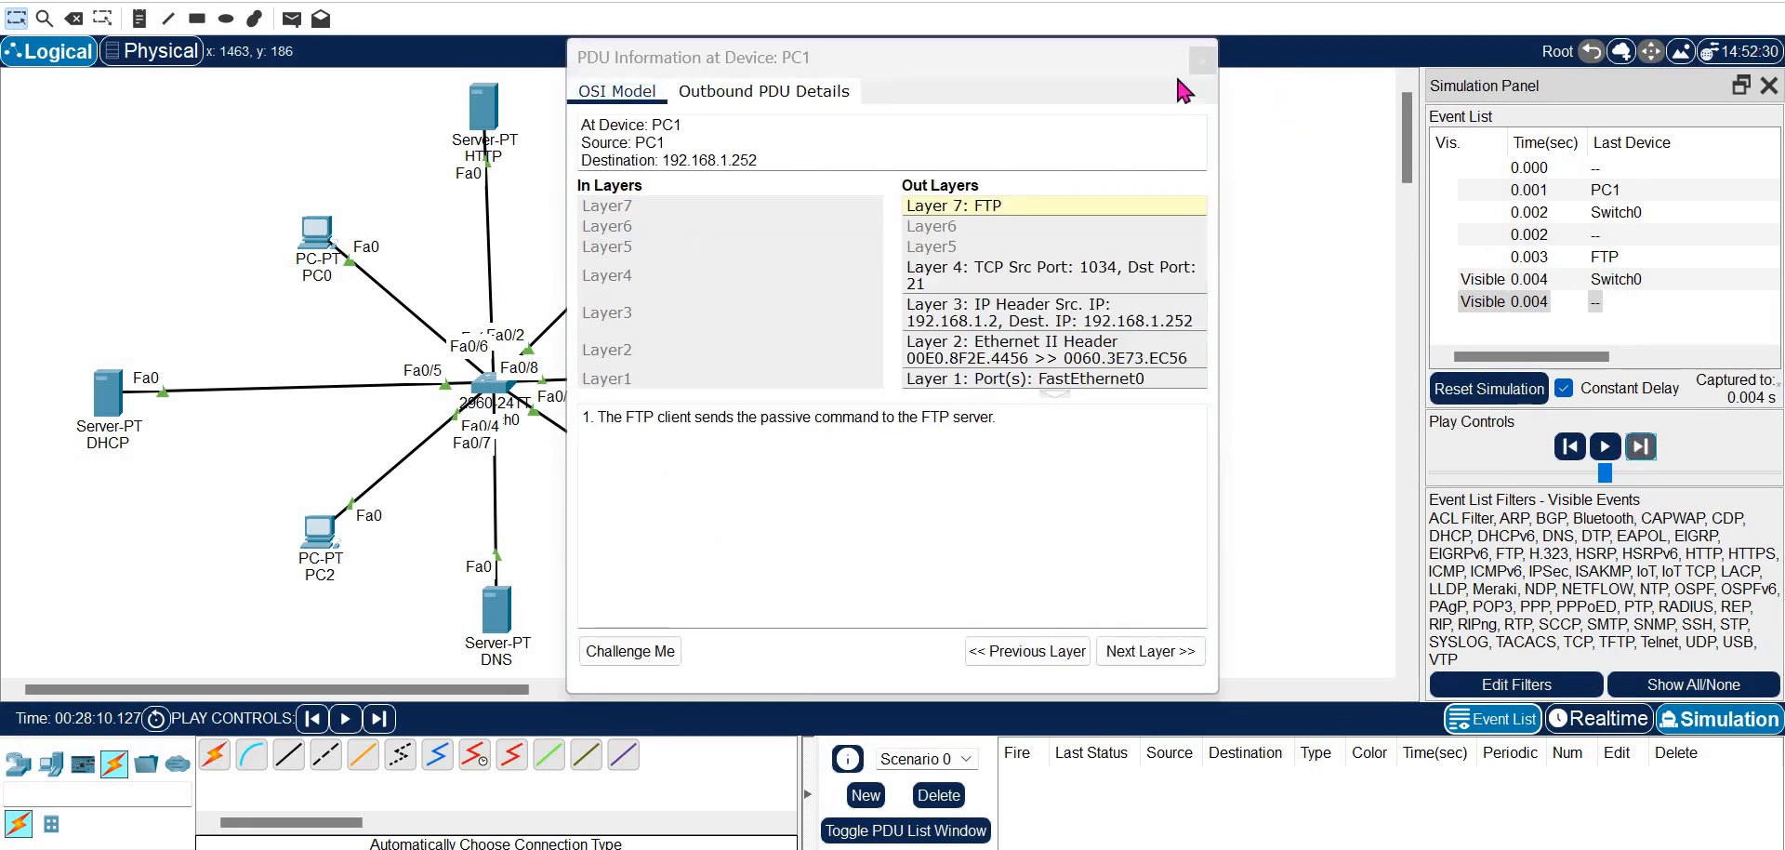
click(1203, 59)
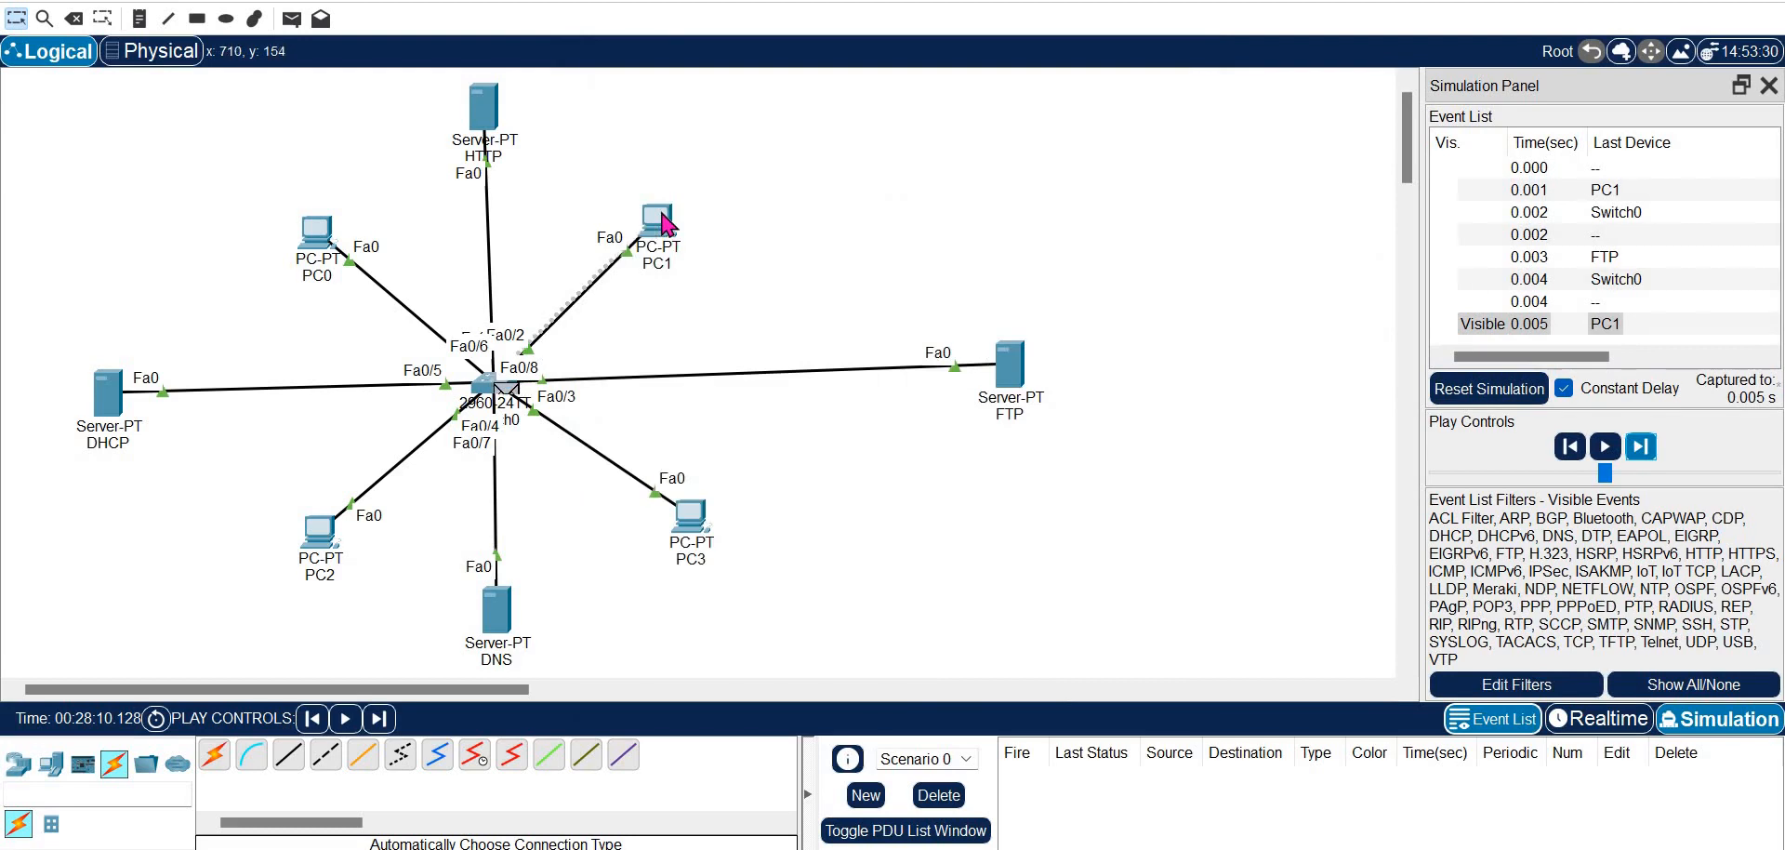
Advance the simulation until the FTP server's reply reaches PC1, inspect its inbound OSI layers, and close the PDU window
click(660, 221)
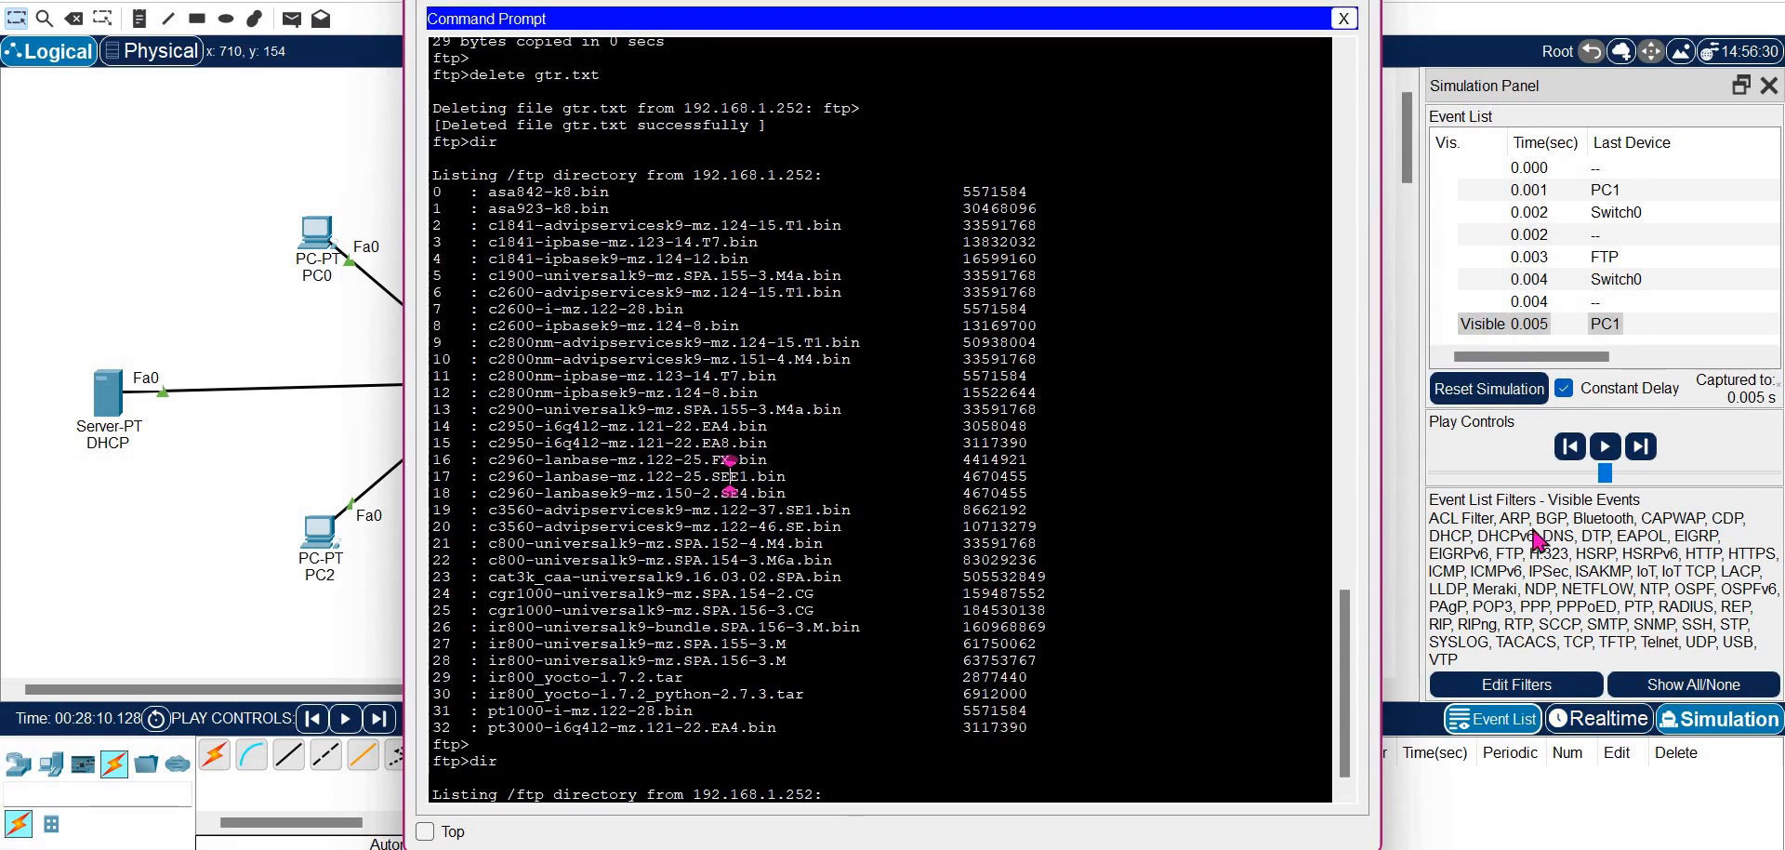
click(298, 314)
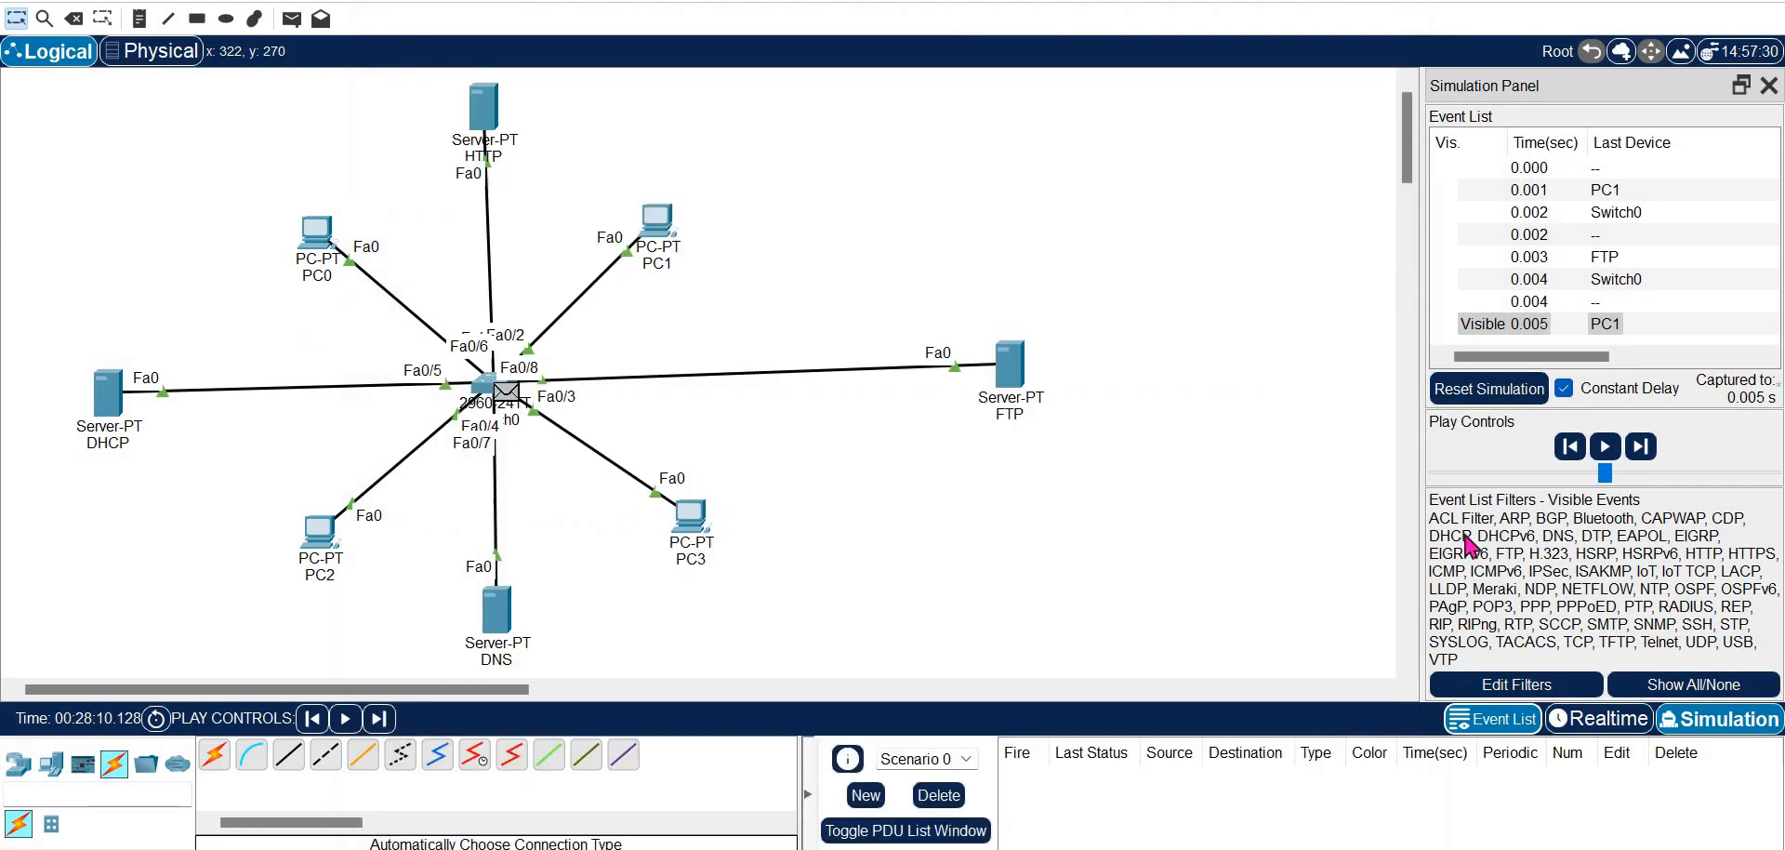
click(1640, 447)
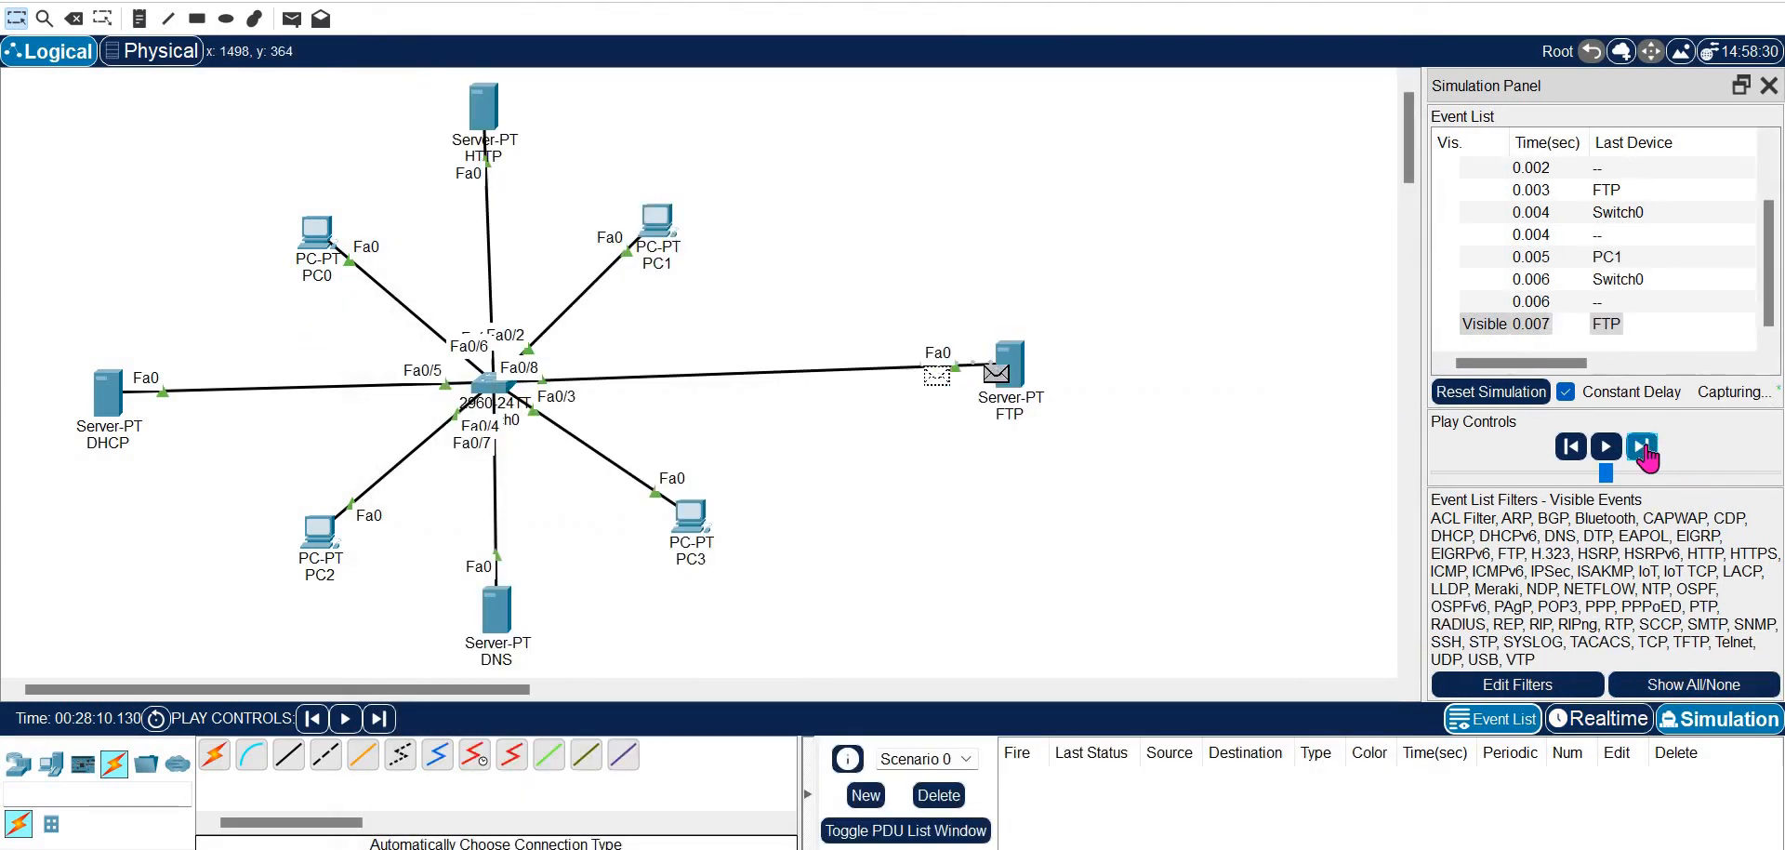
click(674, 231)
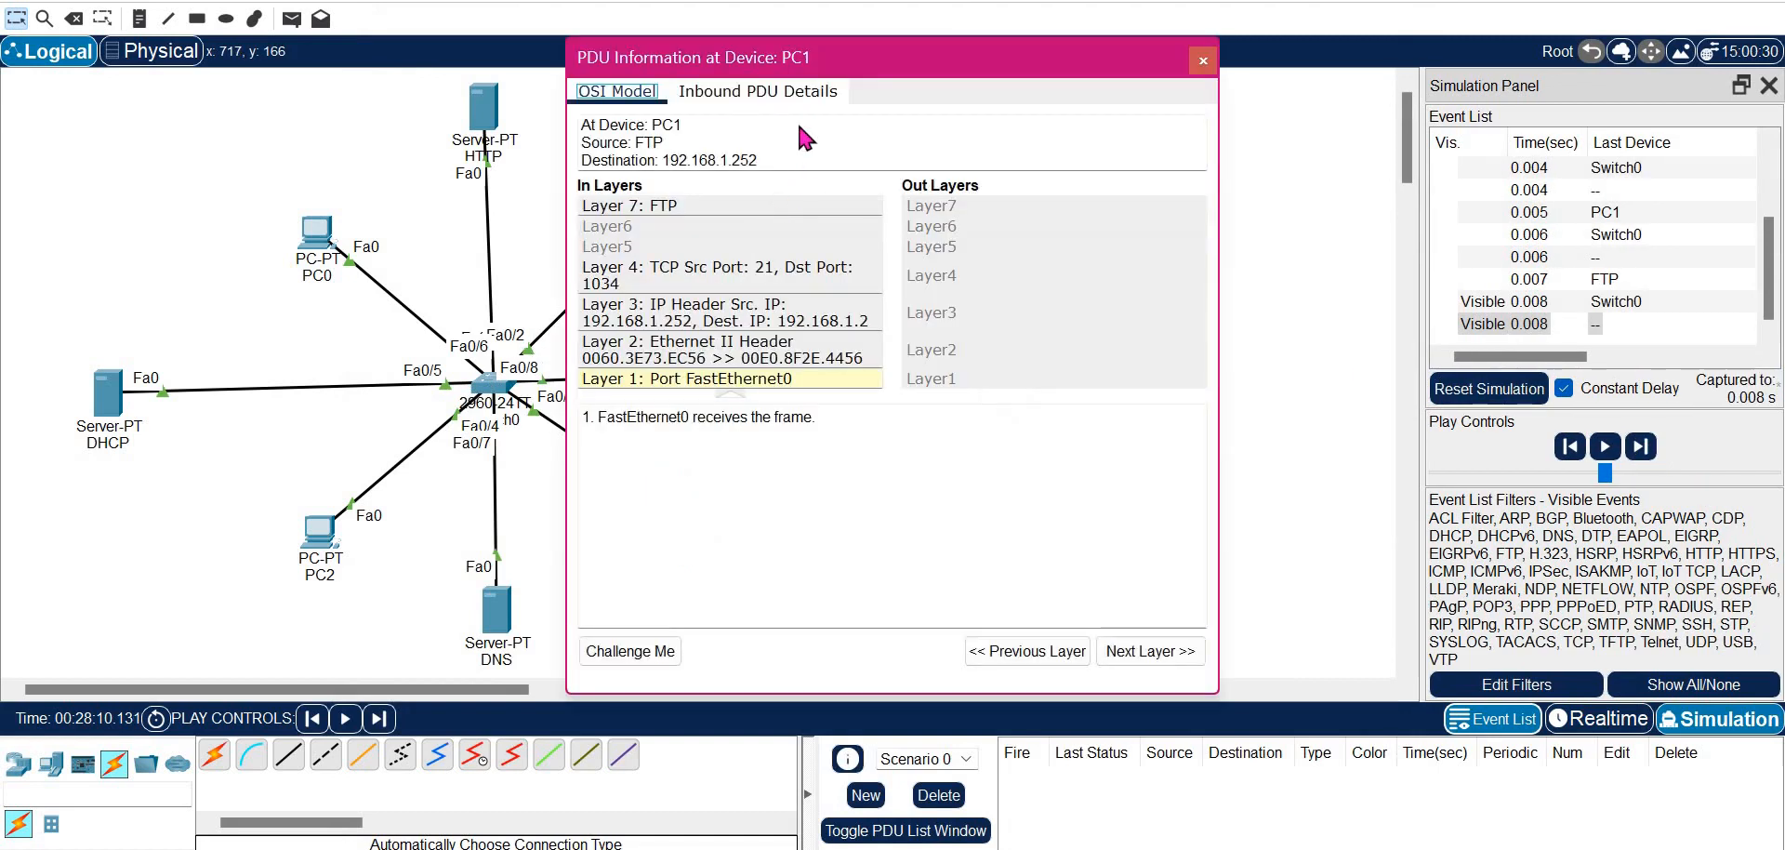
click(1203, 61)
In a fresh simulation capture, run get gtr.txt at PC1's FTP prompt, and let the exchange finish in Realtime mode
click(1604, 718)
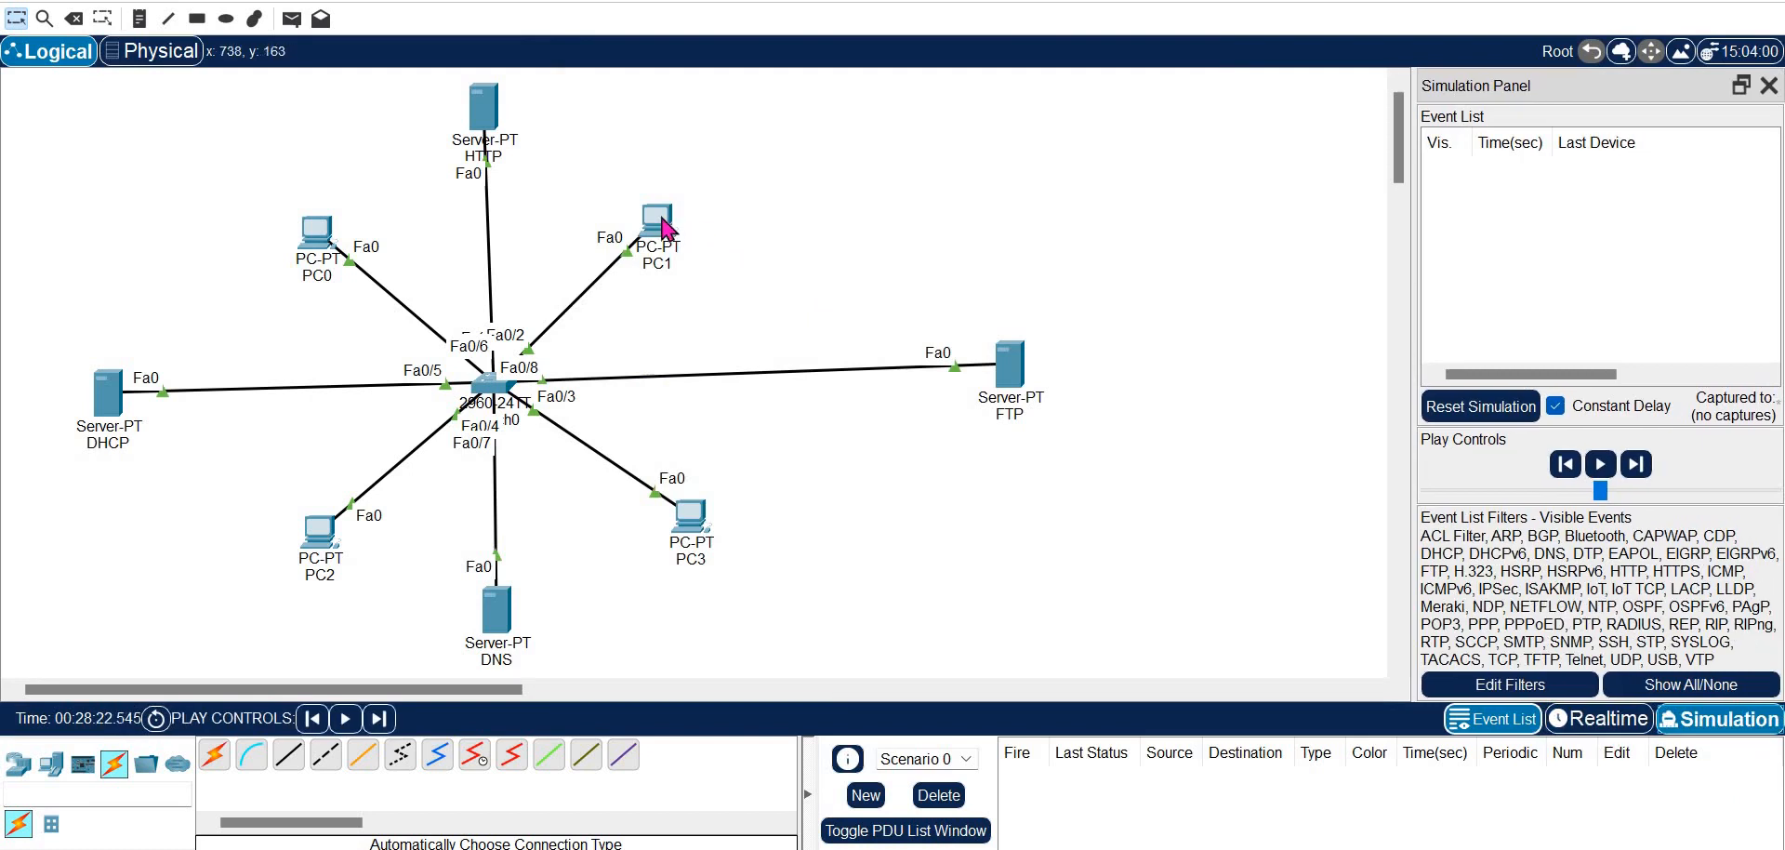
click(660, 216)
text(get gtr.txt)
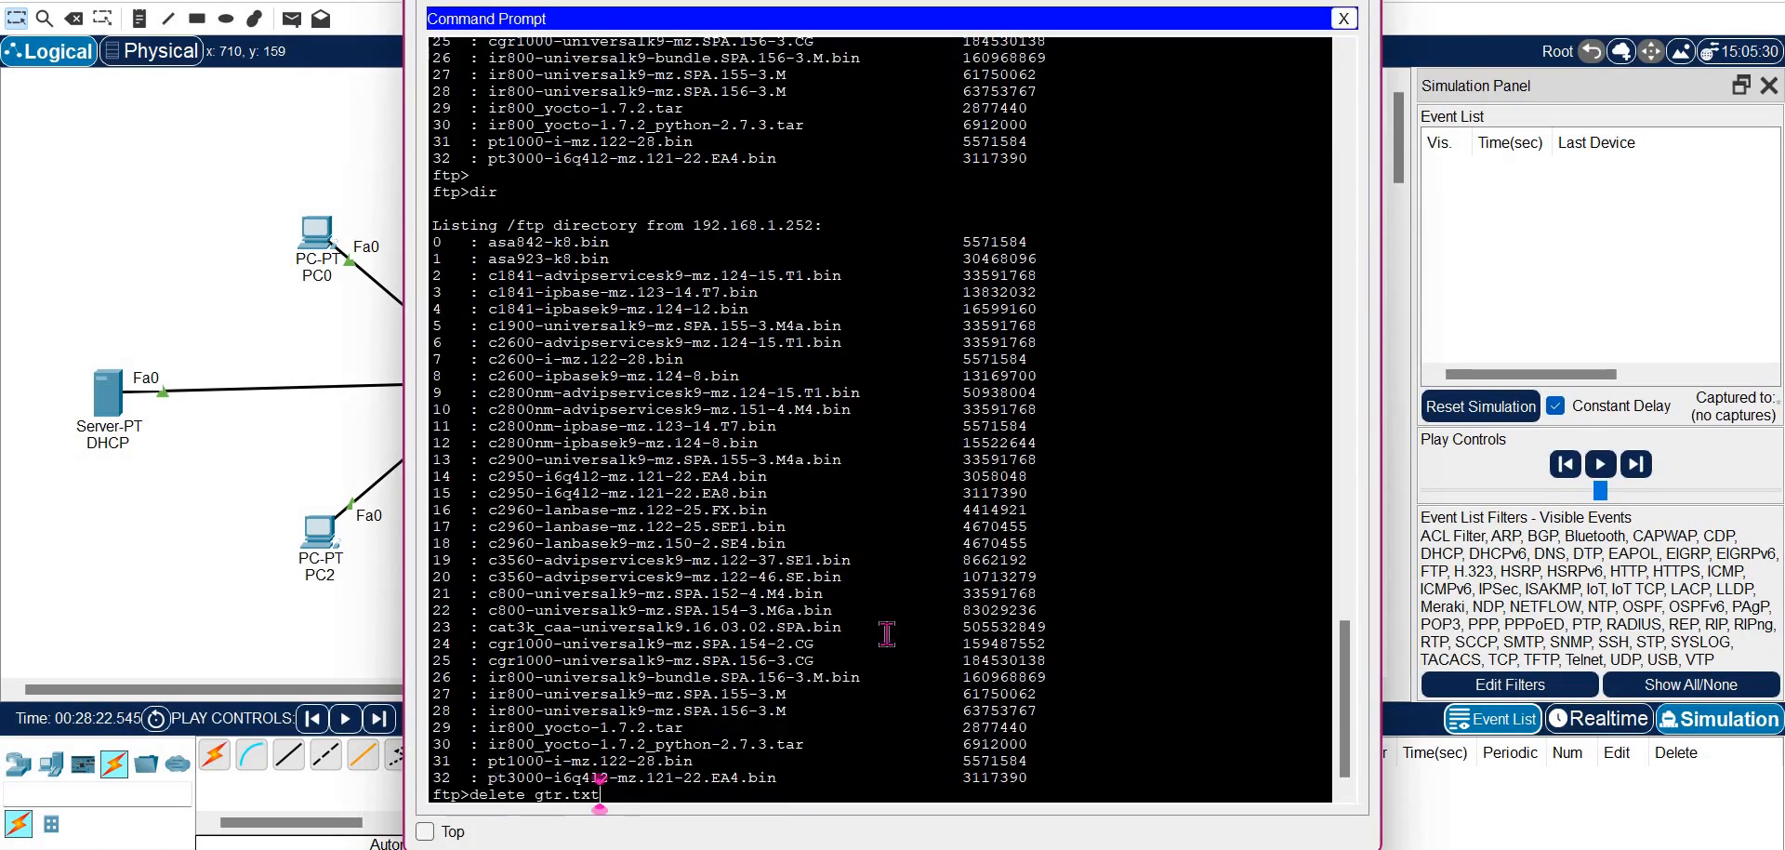
key(Left)
key(Left)
key(Left)
key(Left)
key(Left)
key(Left)
key(Left)
key(Left)
key(Left)
key(Left)
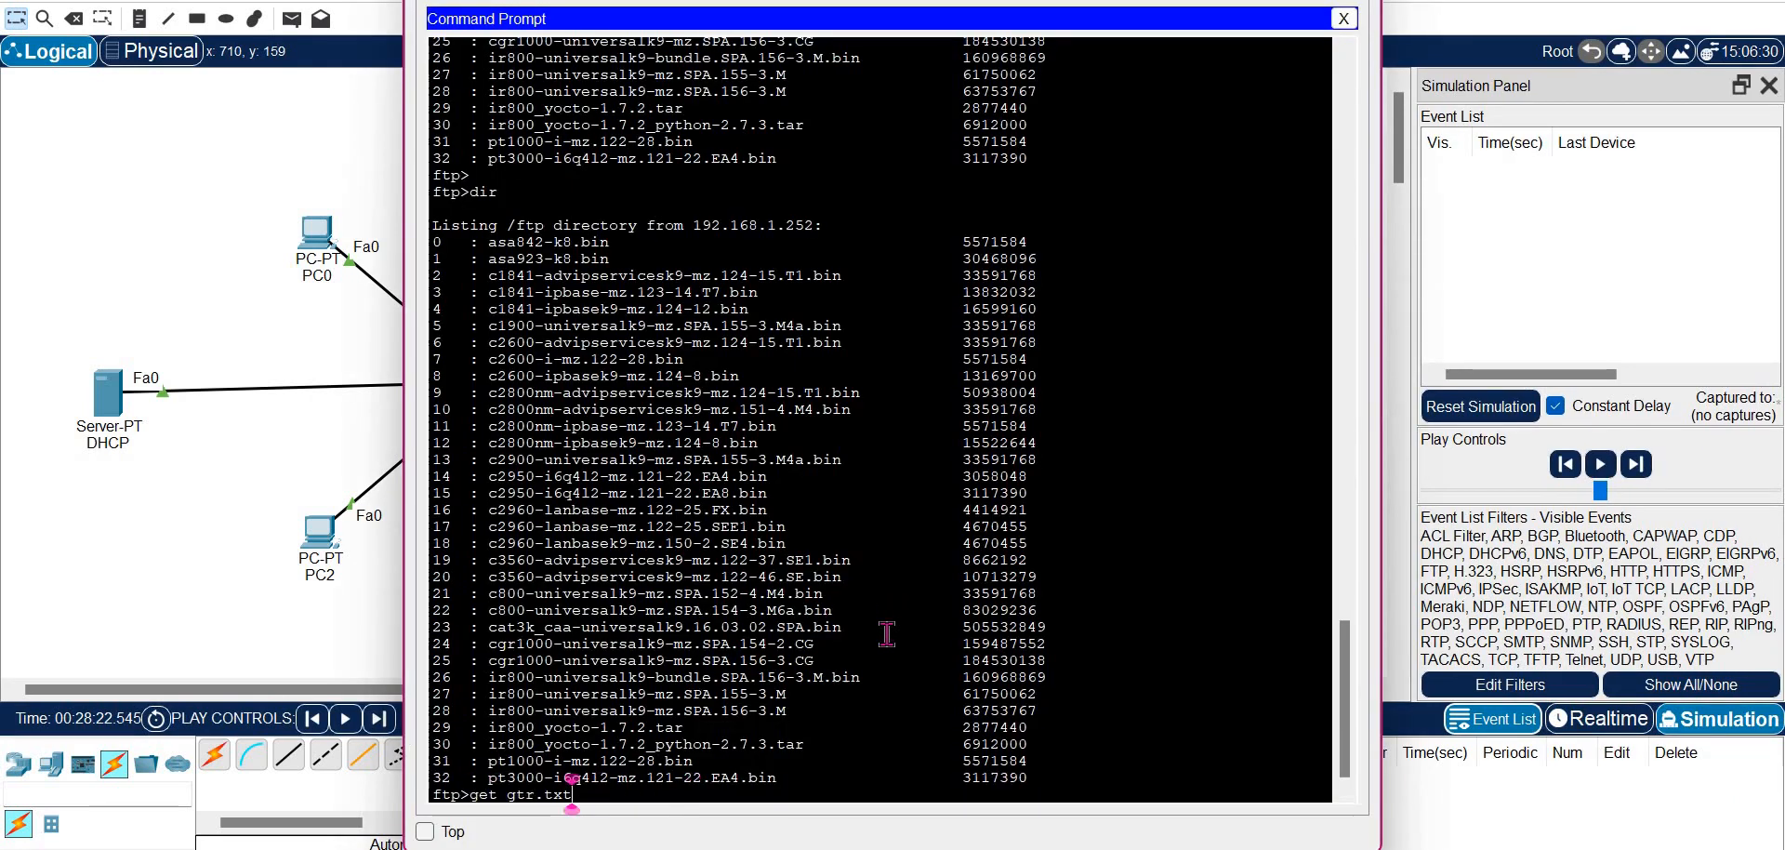
key(Right)
key(Right)
key(BackSpace)
key(BackSpace)
key(BackSpace)
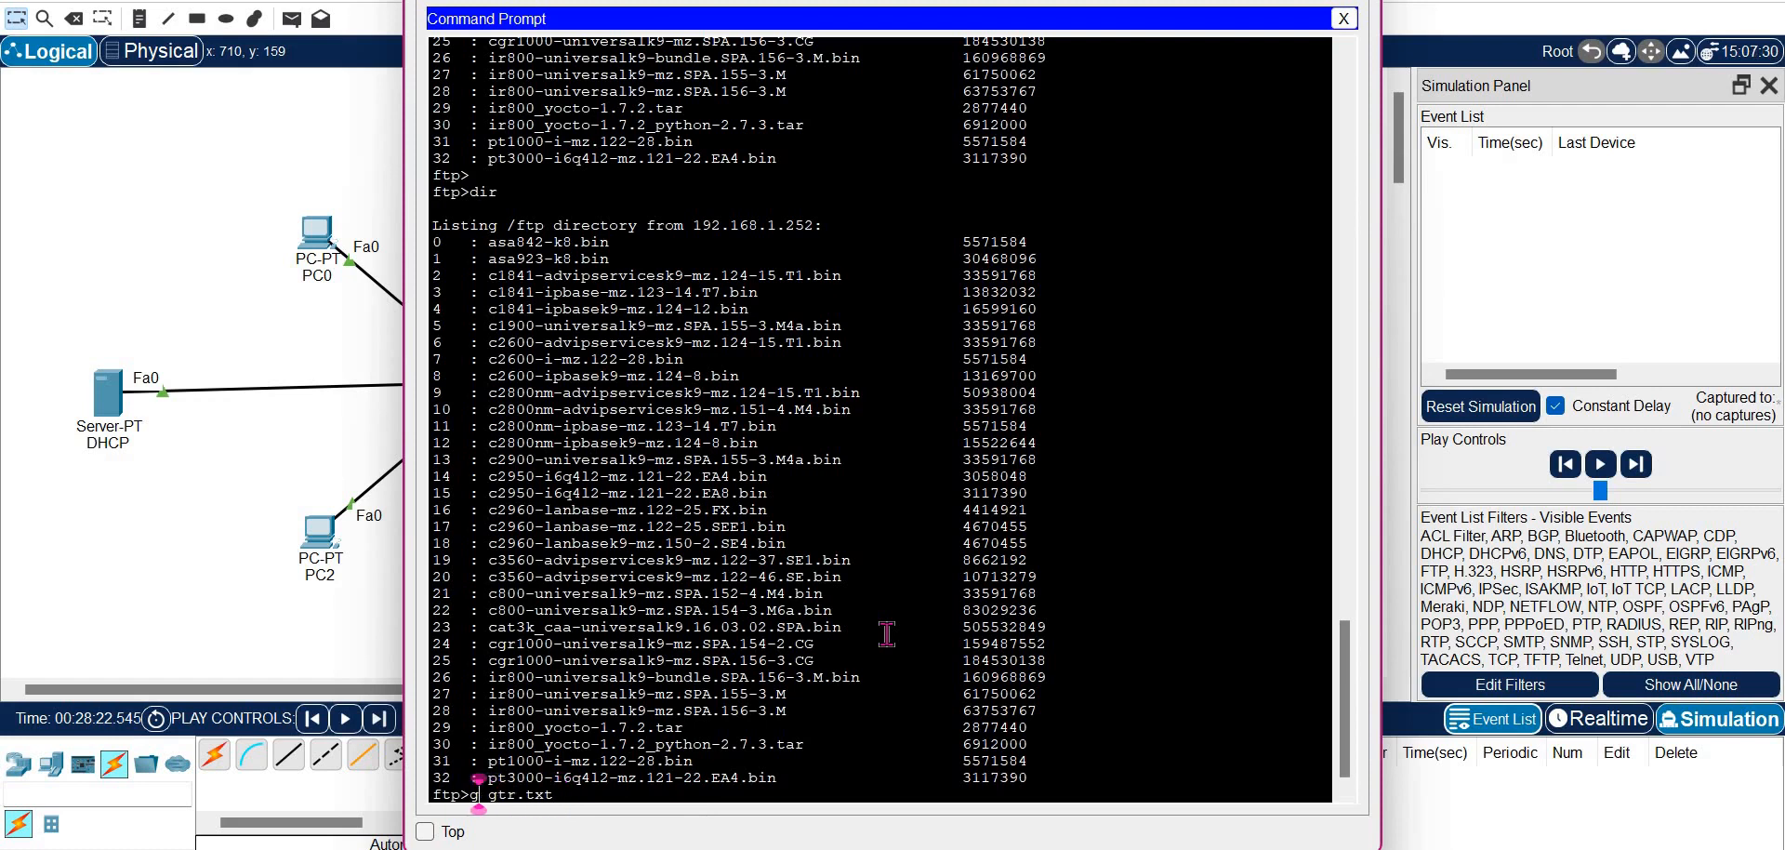
text(et g)
key(Return)
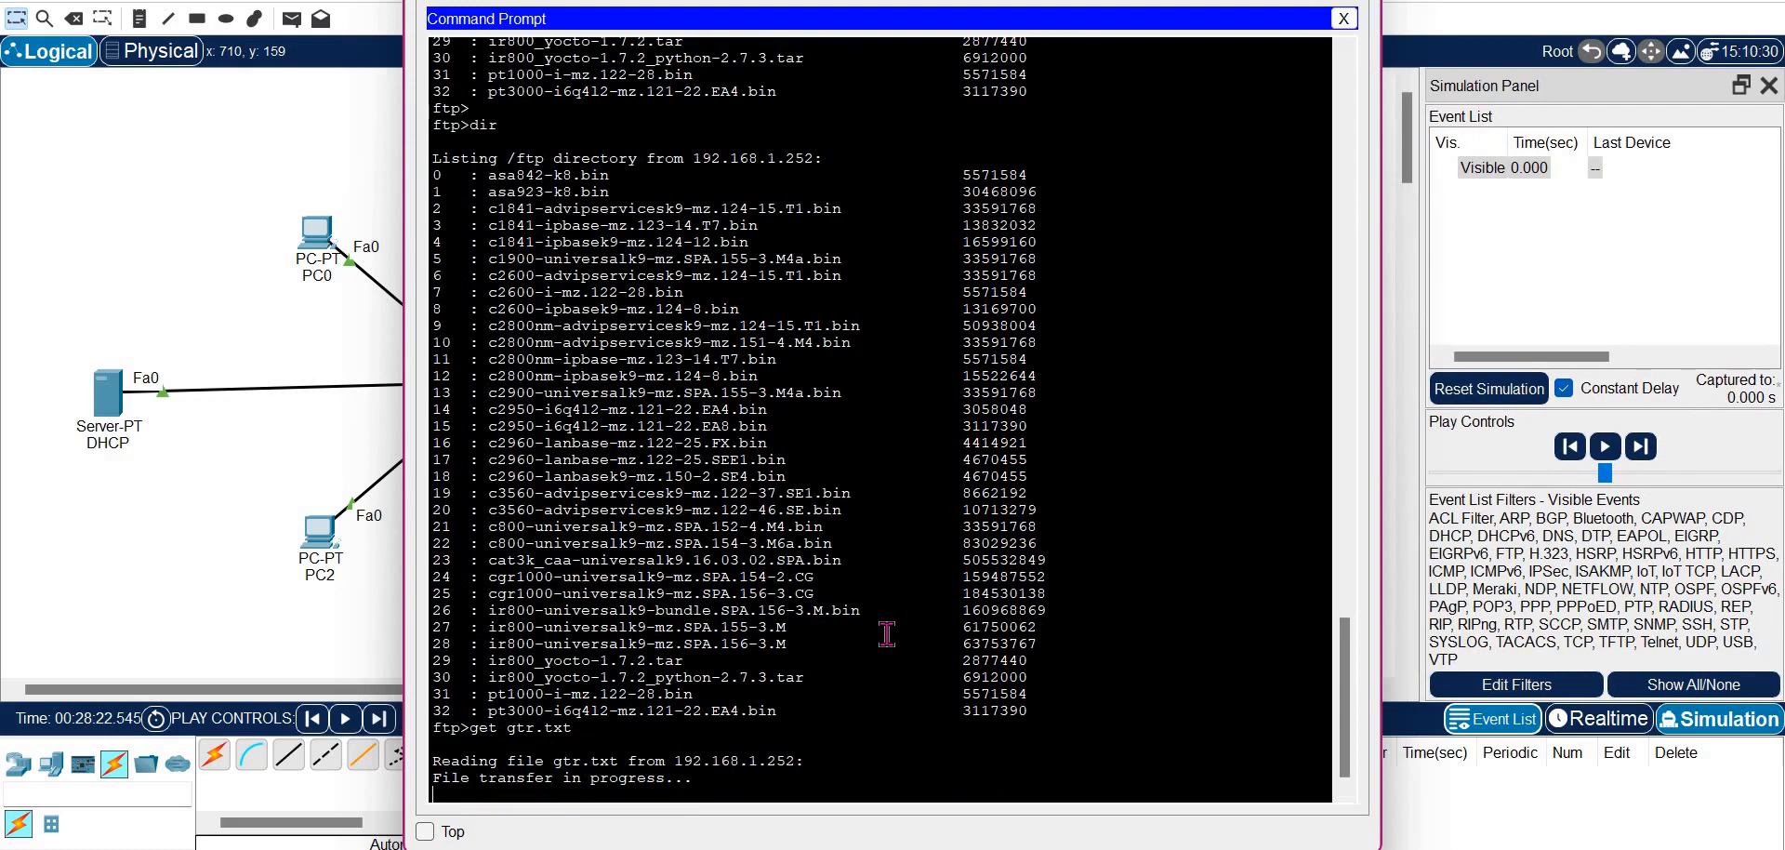
click(1580, 720)
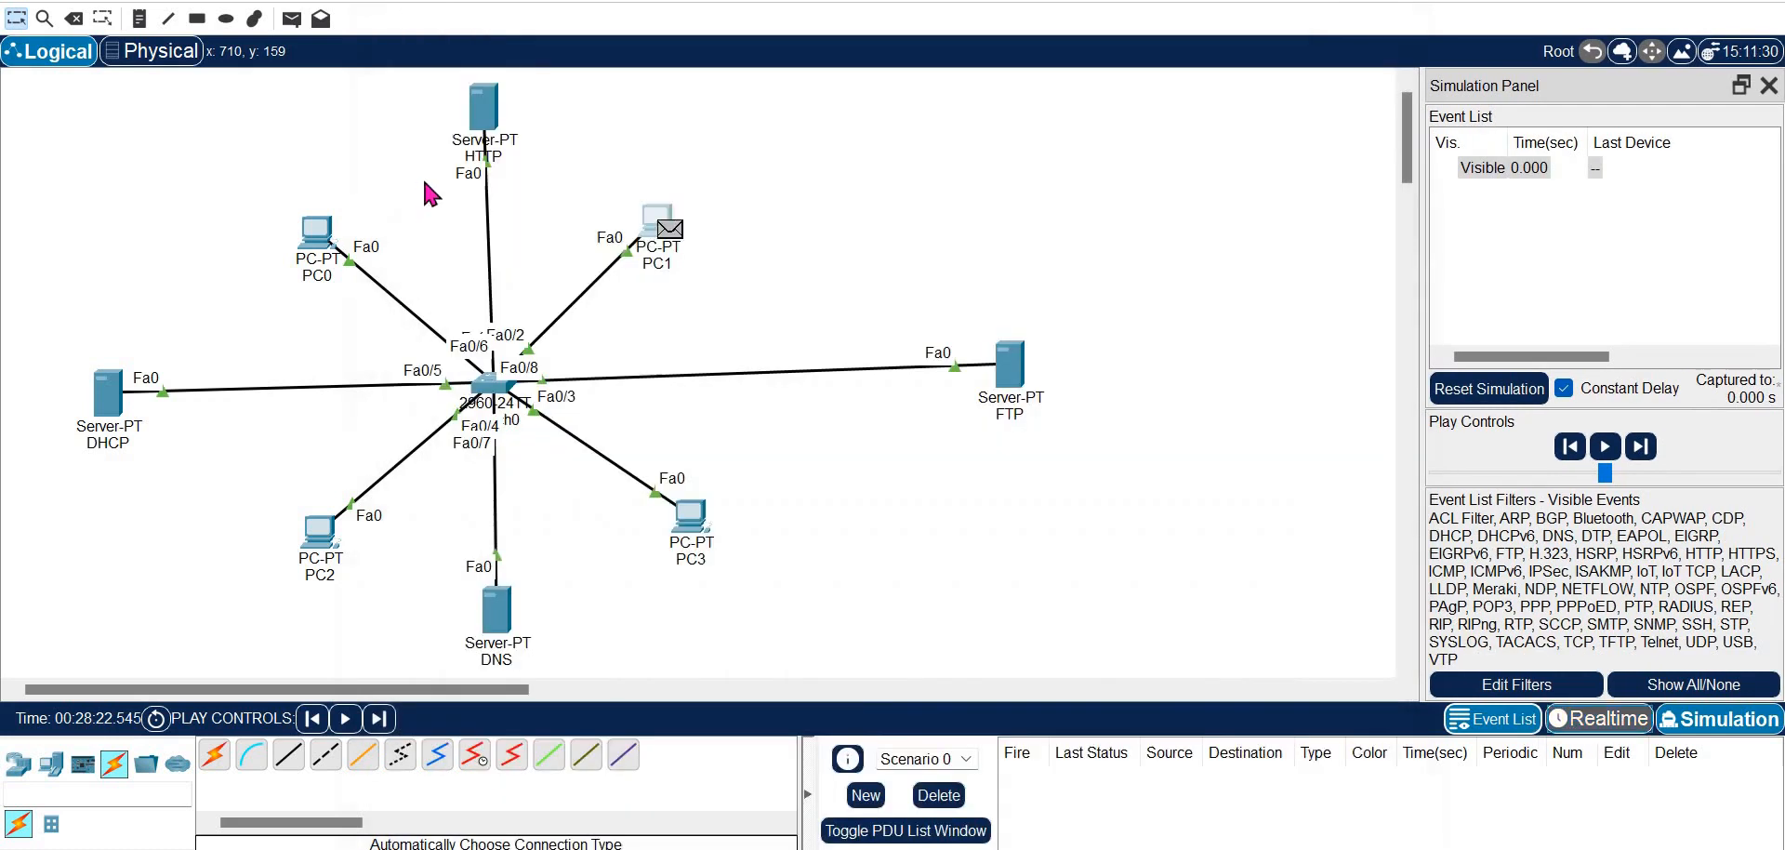
click(654, 222)
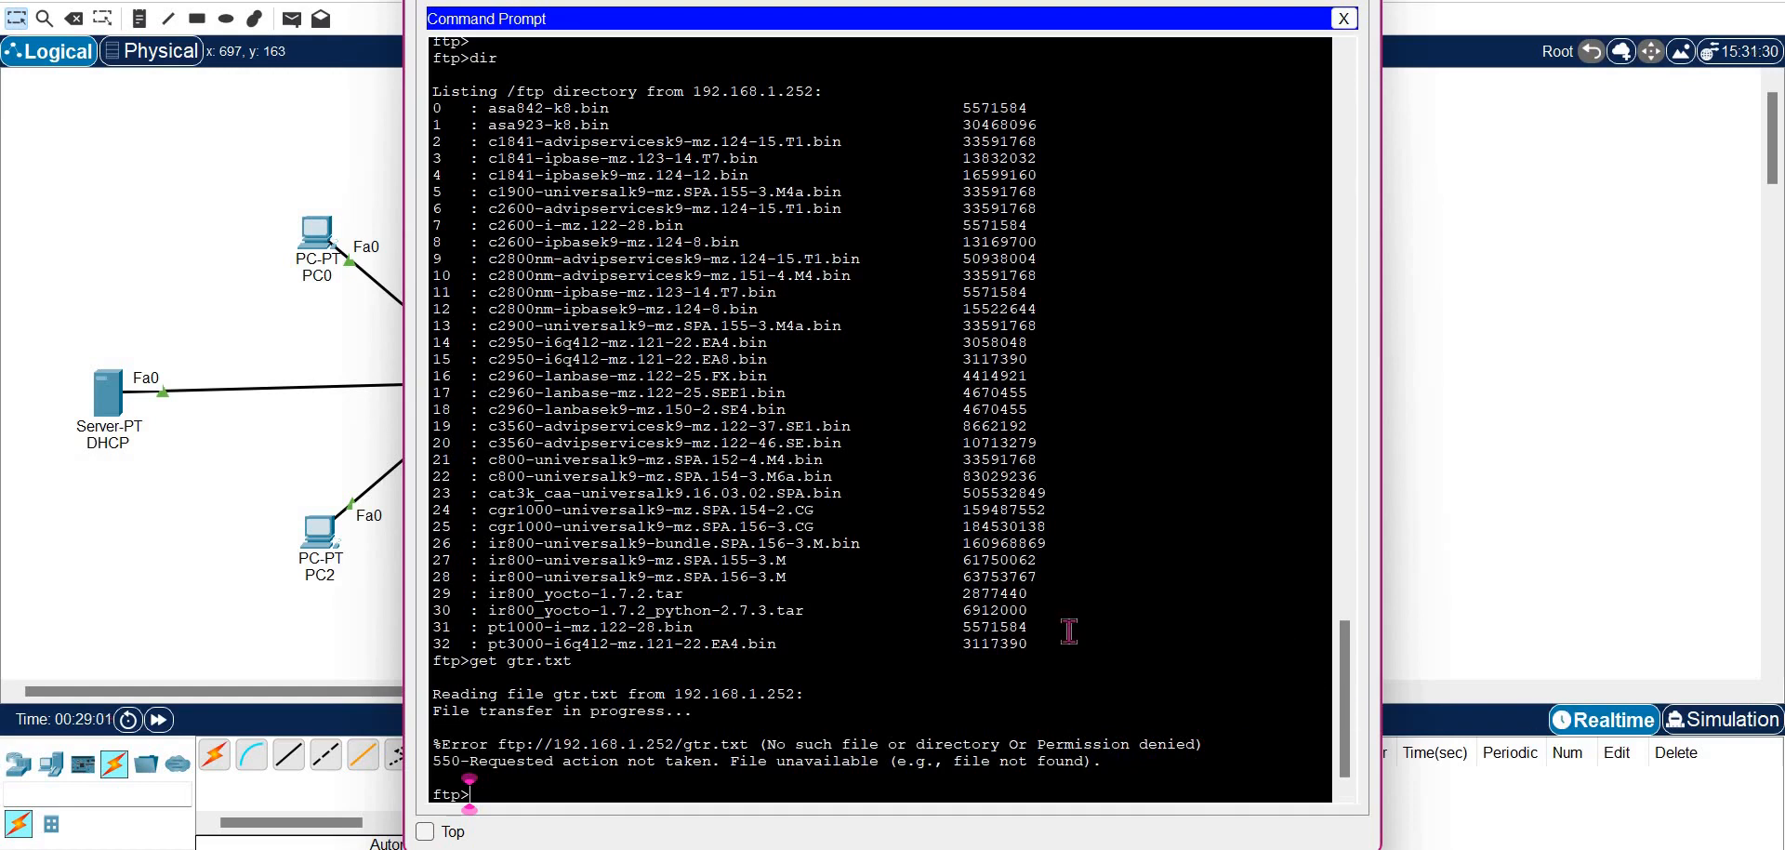
key(Up)
key(Left)
key(Left)
key(Left)
key(Left)
key(Left)
key(Left)
key(Left)
key(Left)
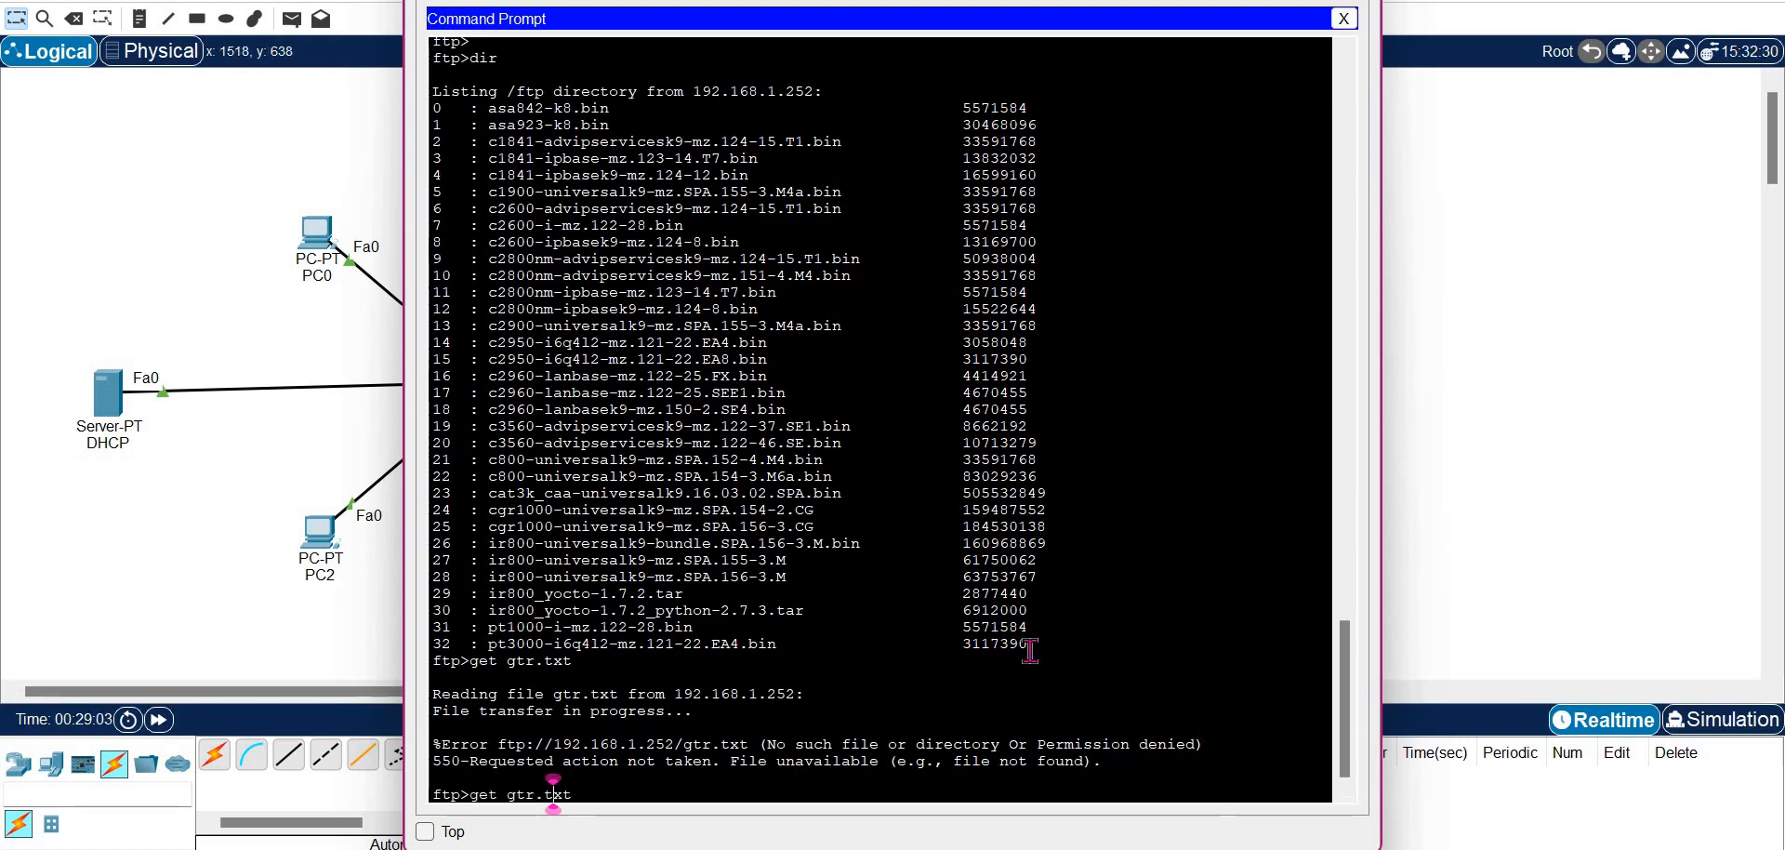
key(BackSpace)
key(BackSpace)
key(BackSpace)
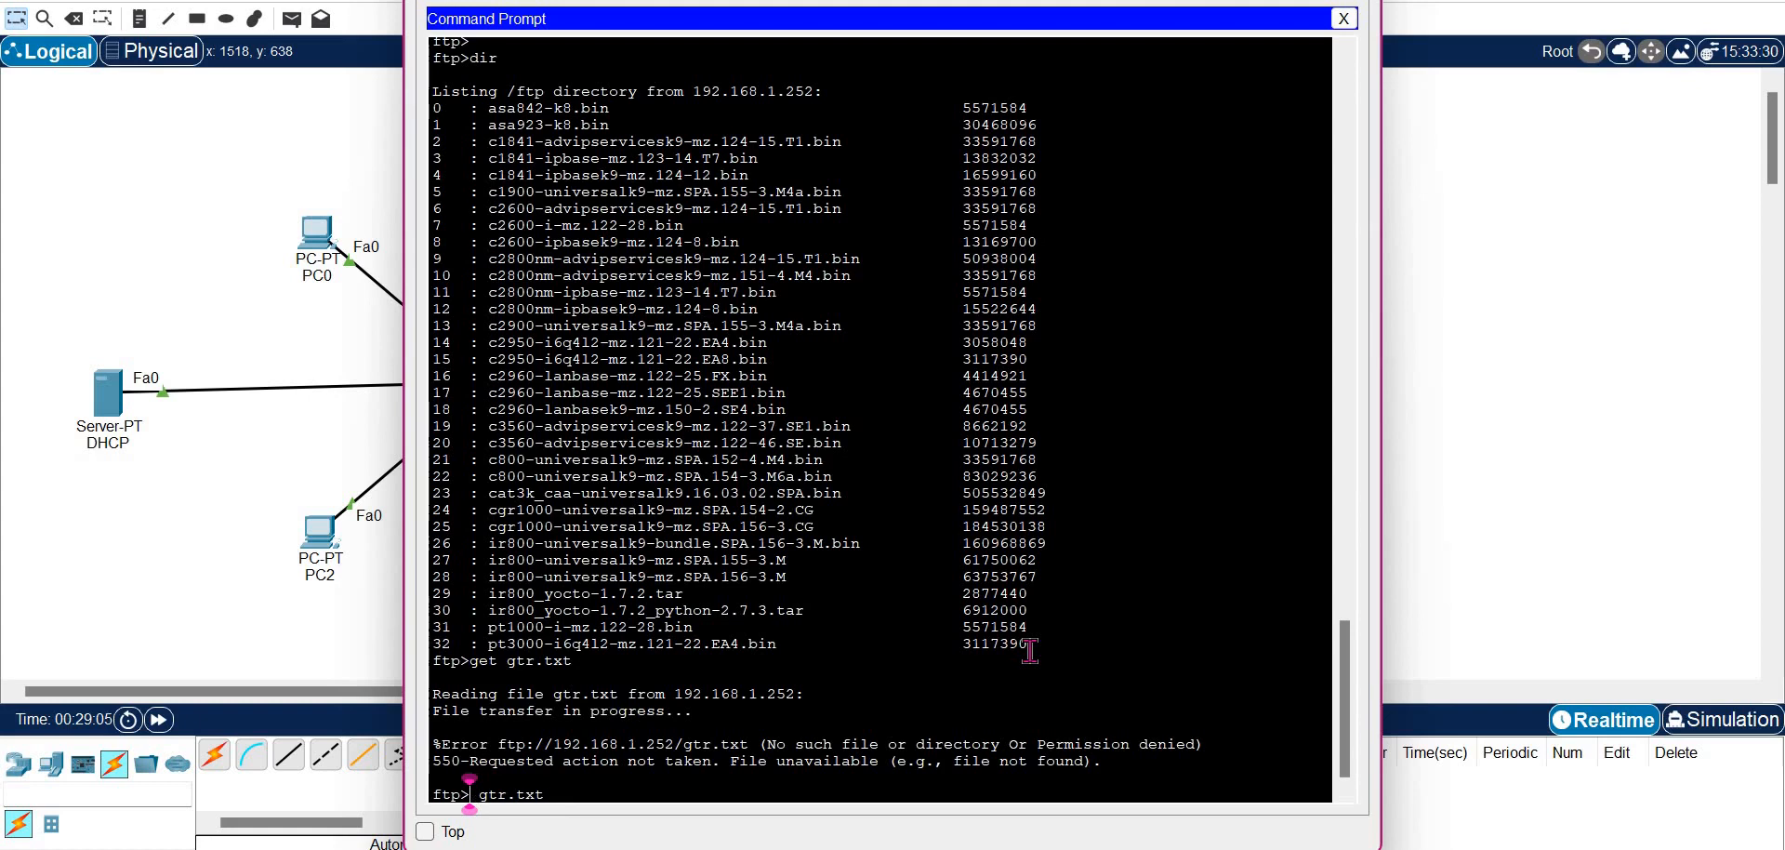
text(put)
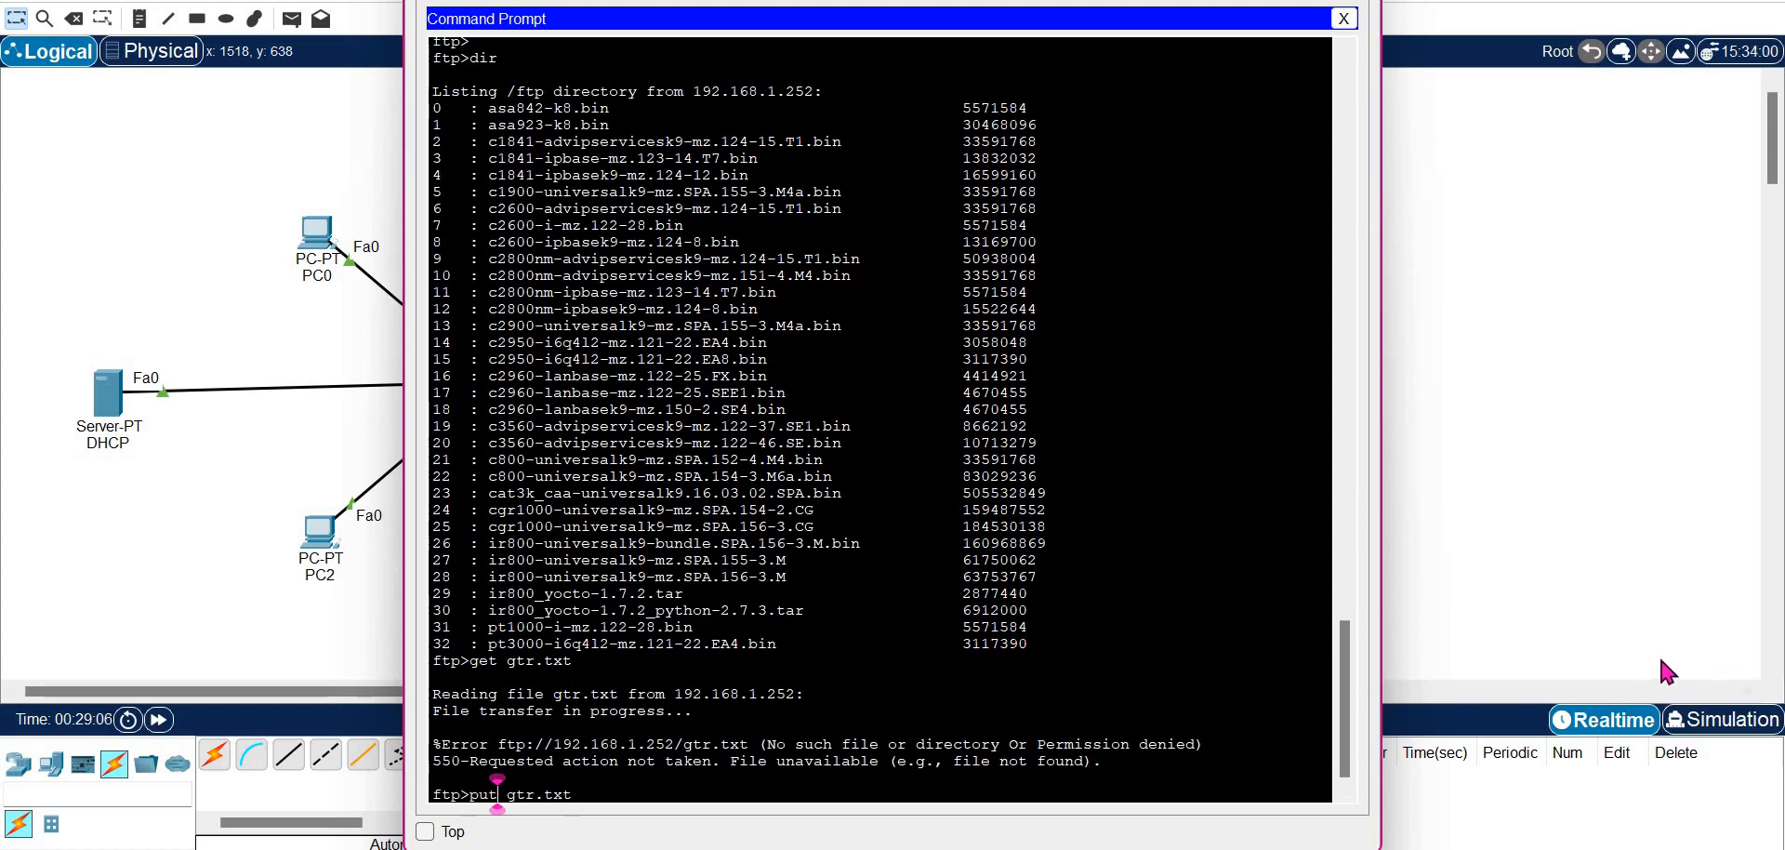
Switch to Simulation mode, repeat the get gtr.txt request from PC1's FTP prompt, and return to the topology
click(1720, 718)
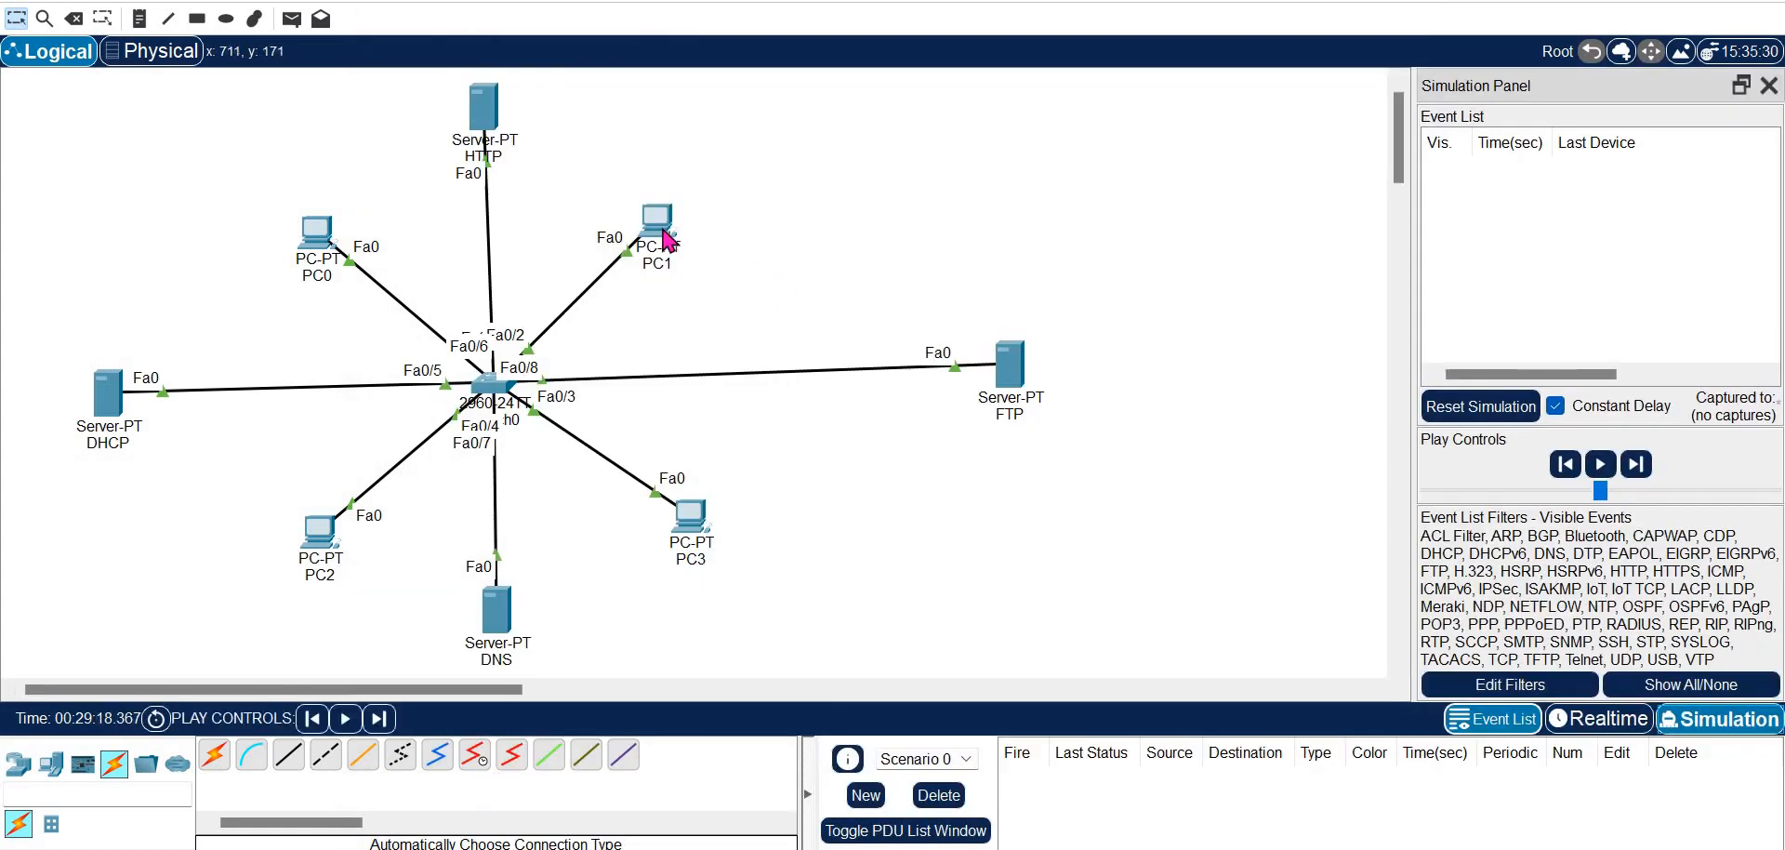
click(663, 228)
key(Up)
key(Down)
key(Return)
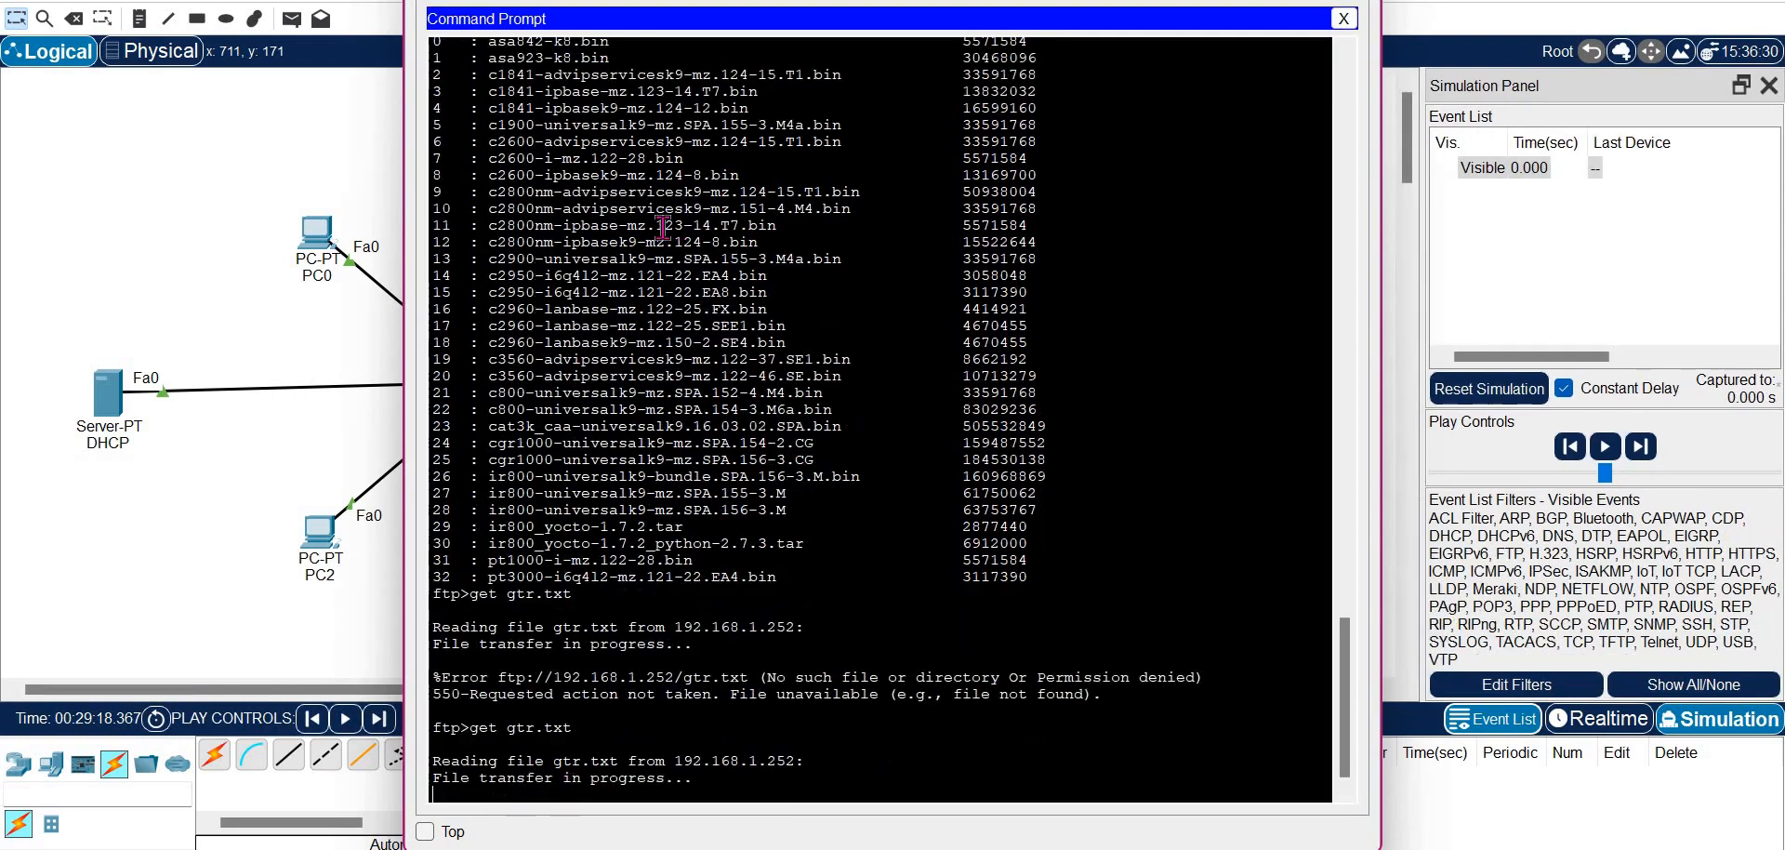
click(288, 138)
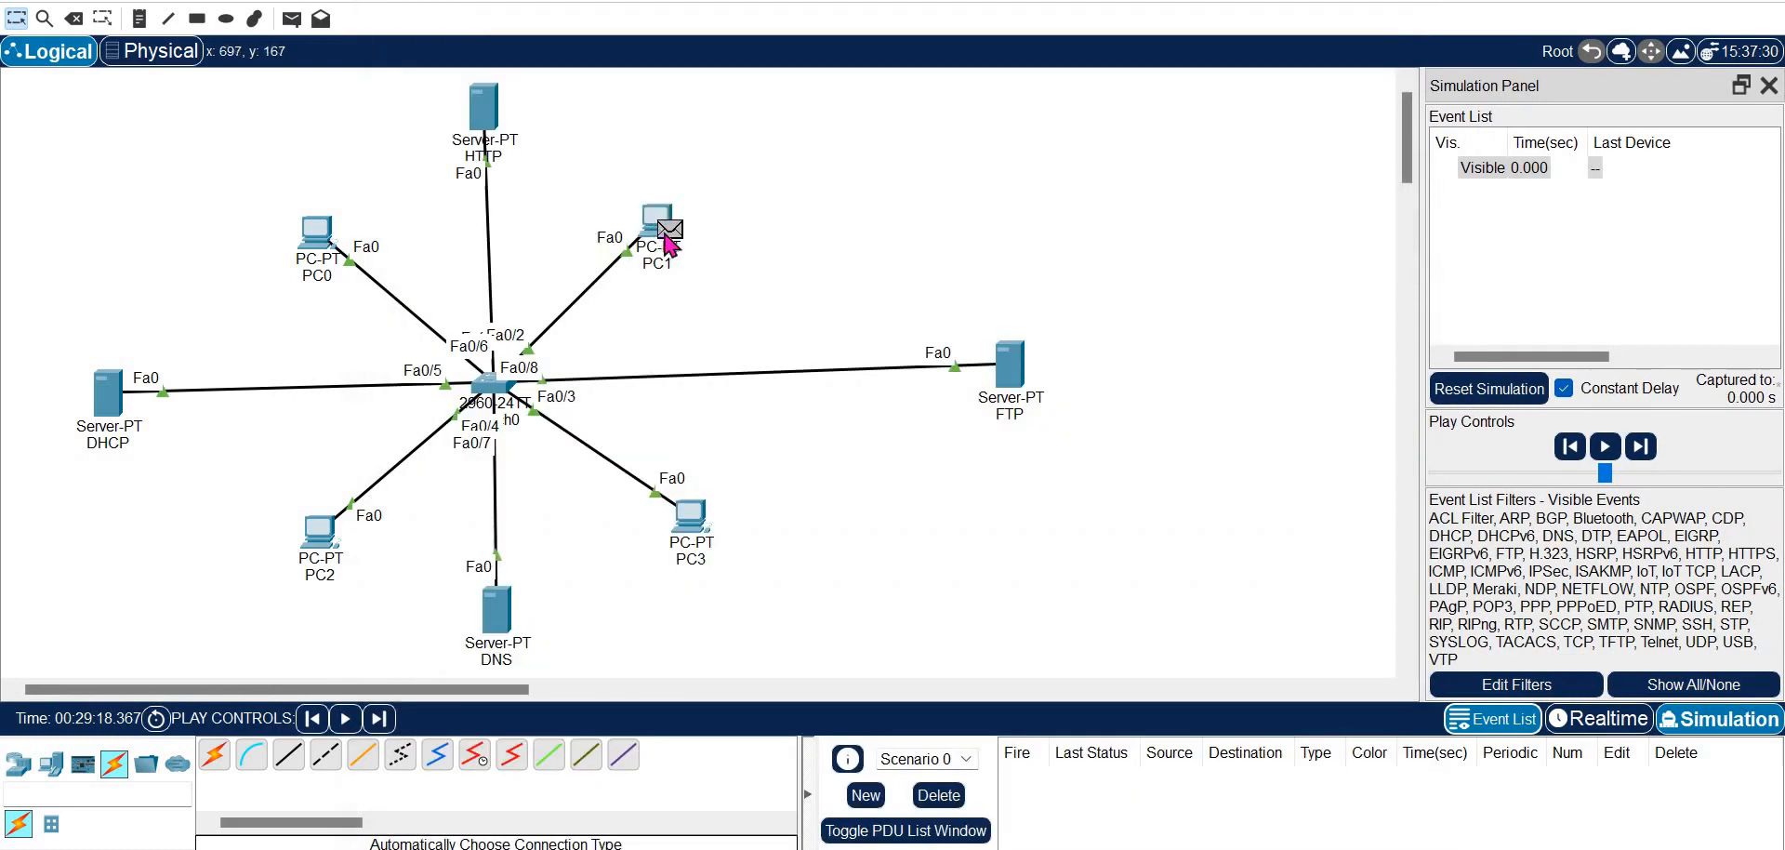
Examine the OSI layers and outbound PDU details of PC1's file request packet down to the FTP command, and close the PDU window
click(665, 234)
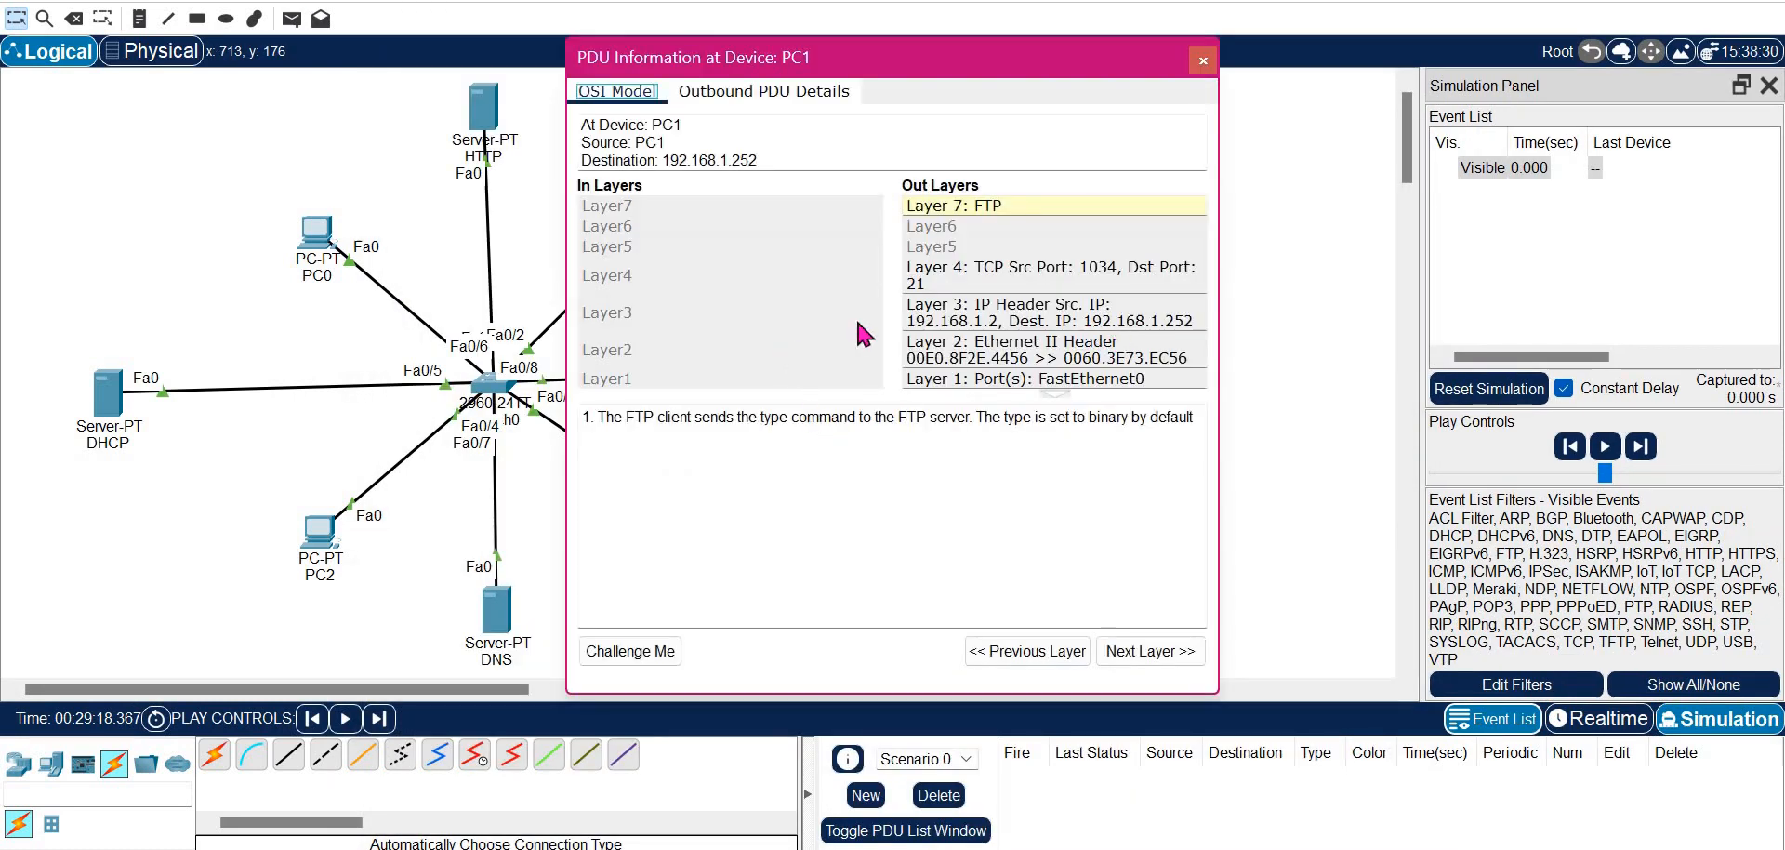
click(788, 92)
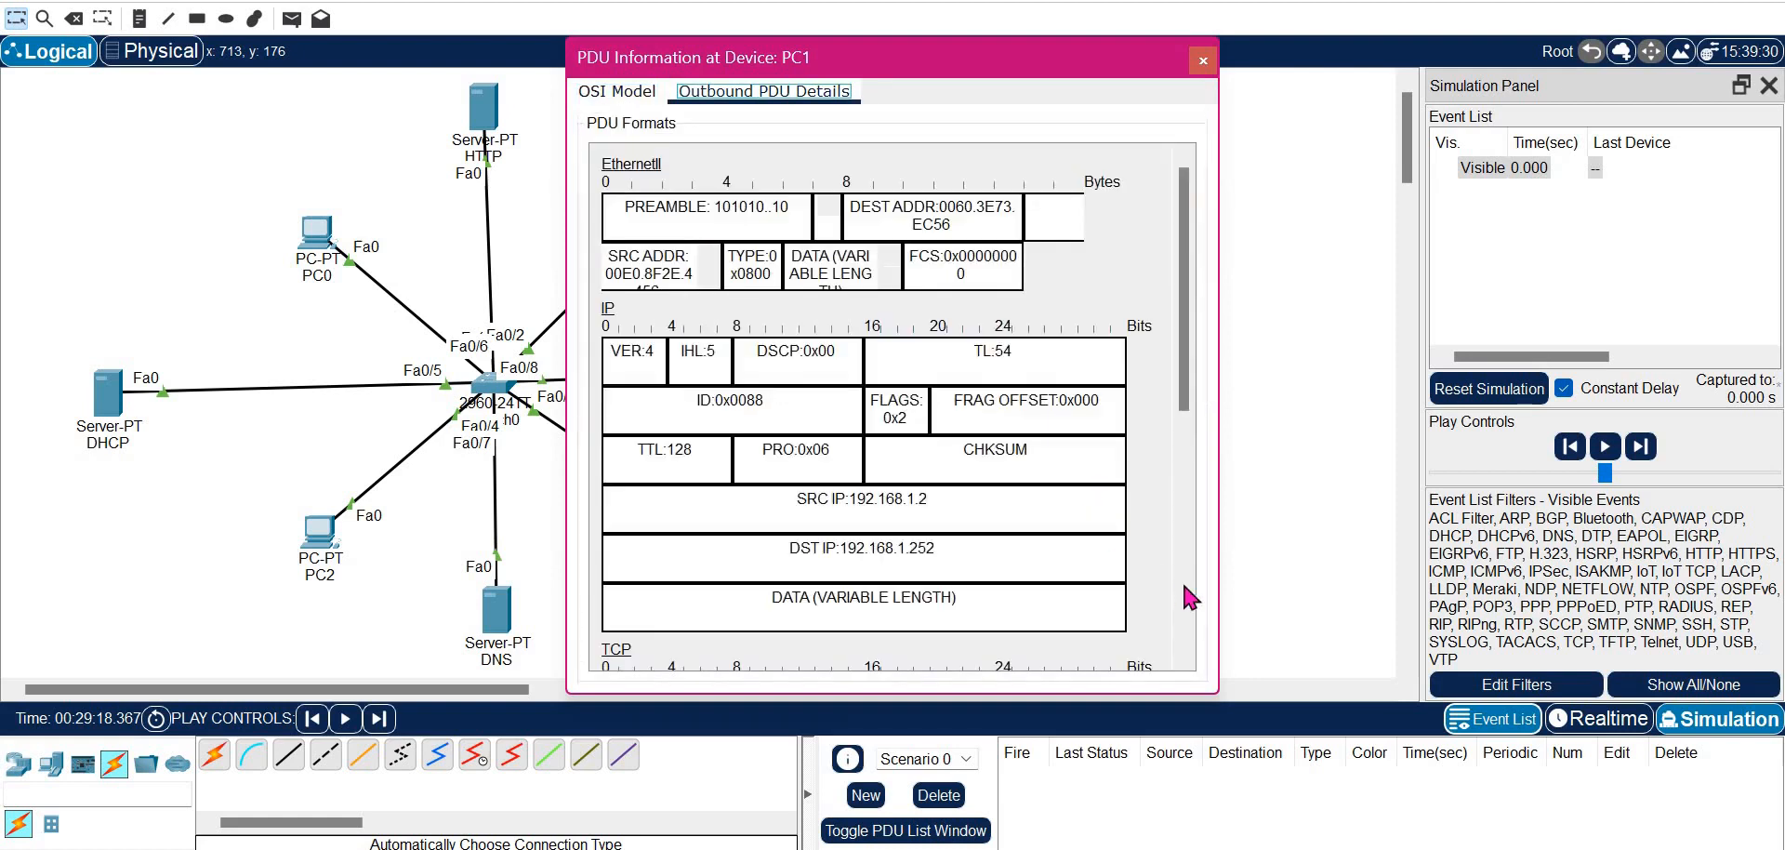
click(1184, 595)
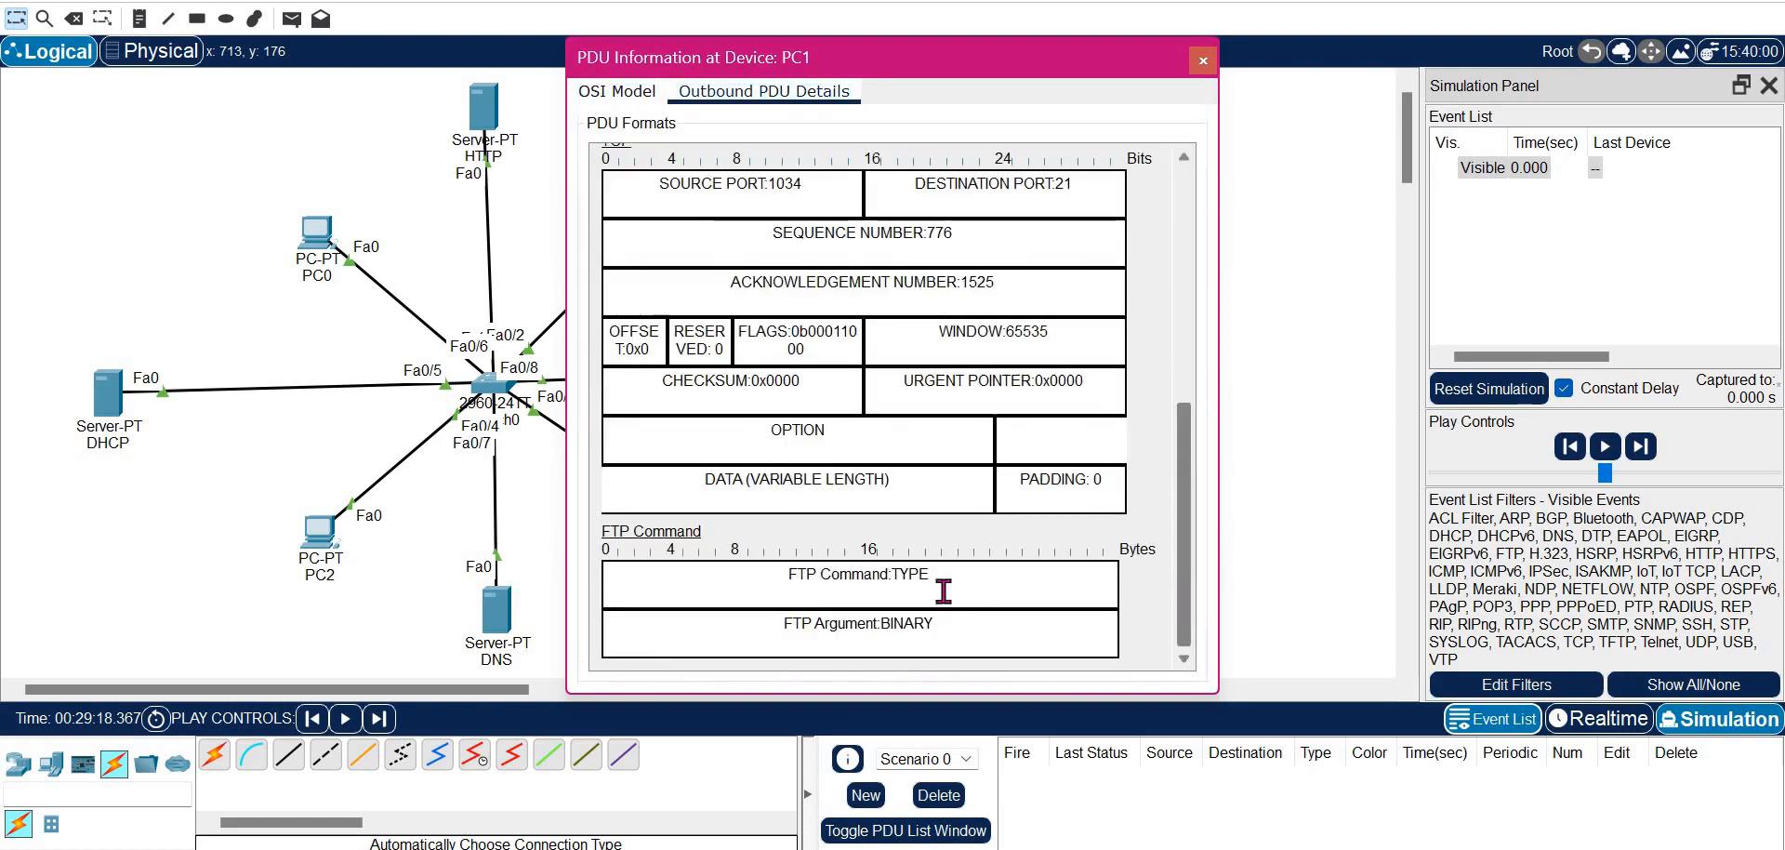
click(1324, 439)
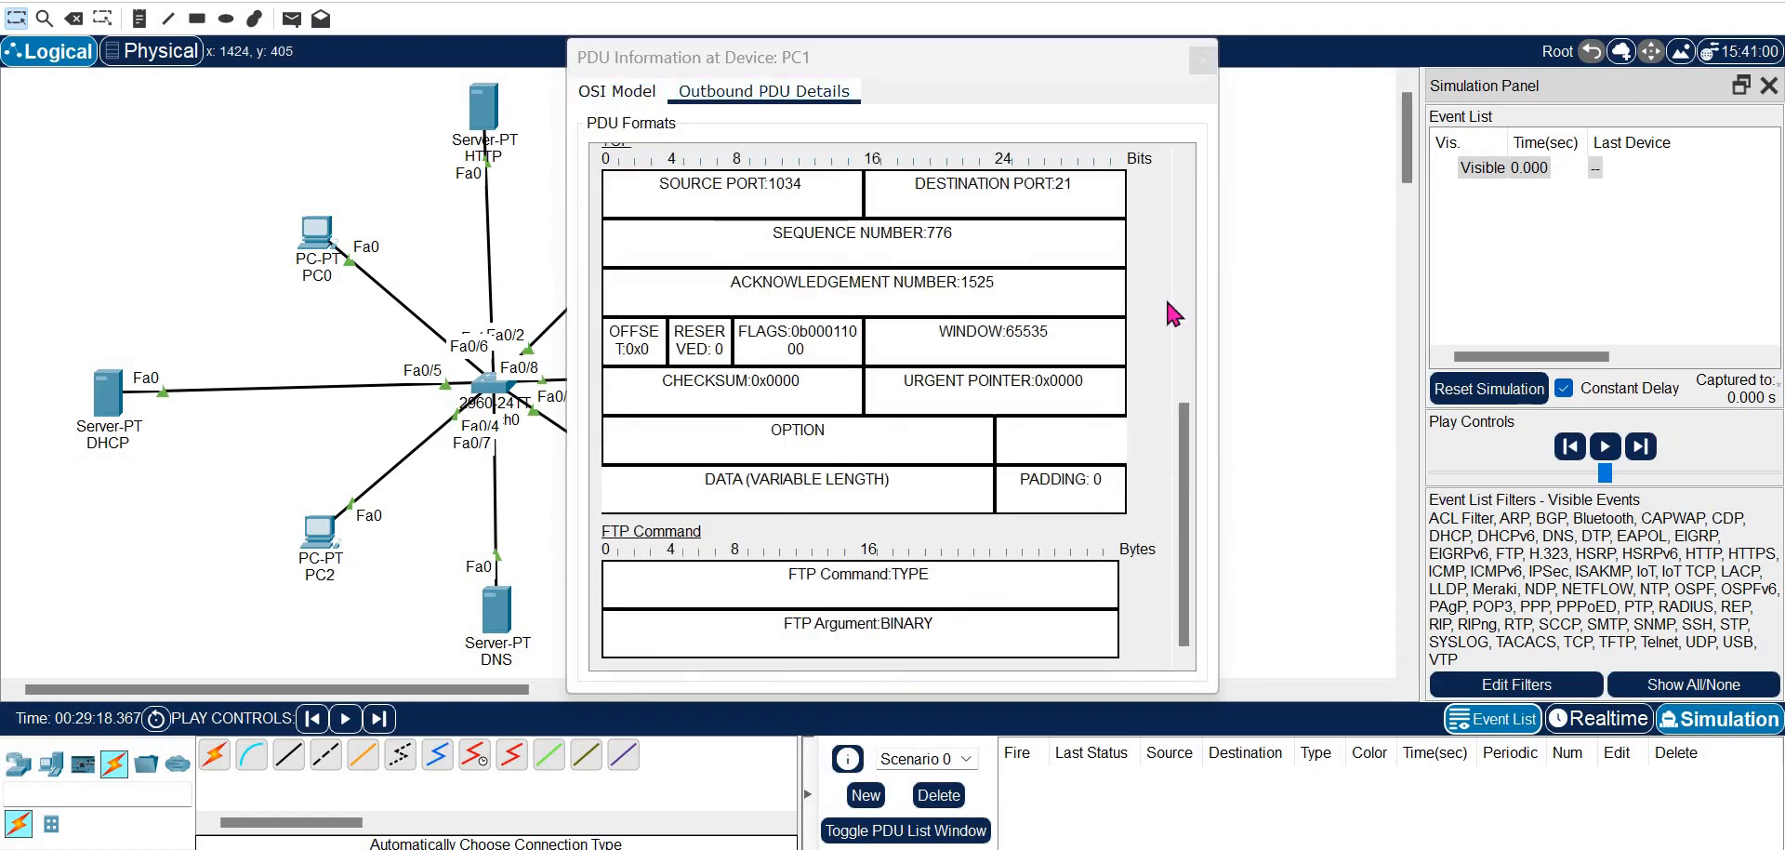
click(1203, 60)
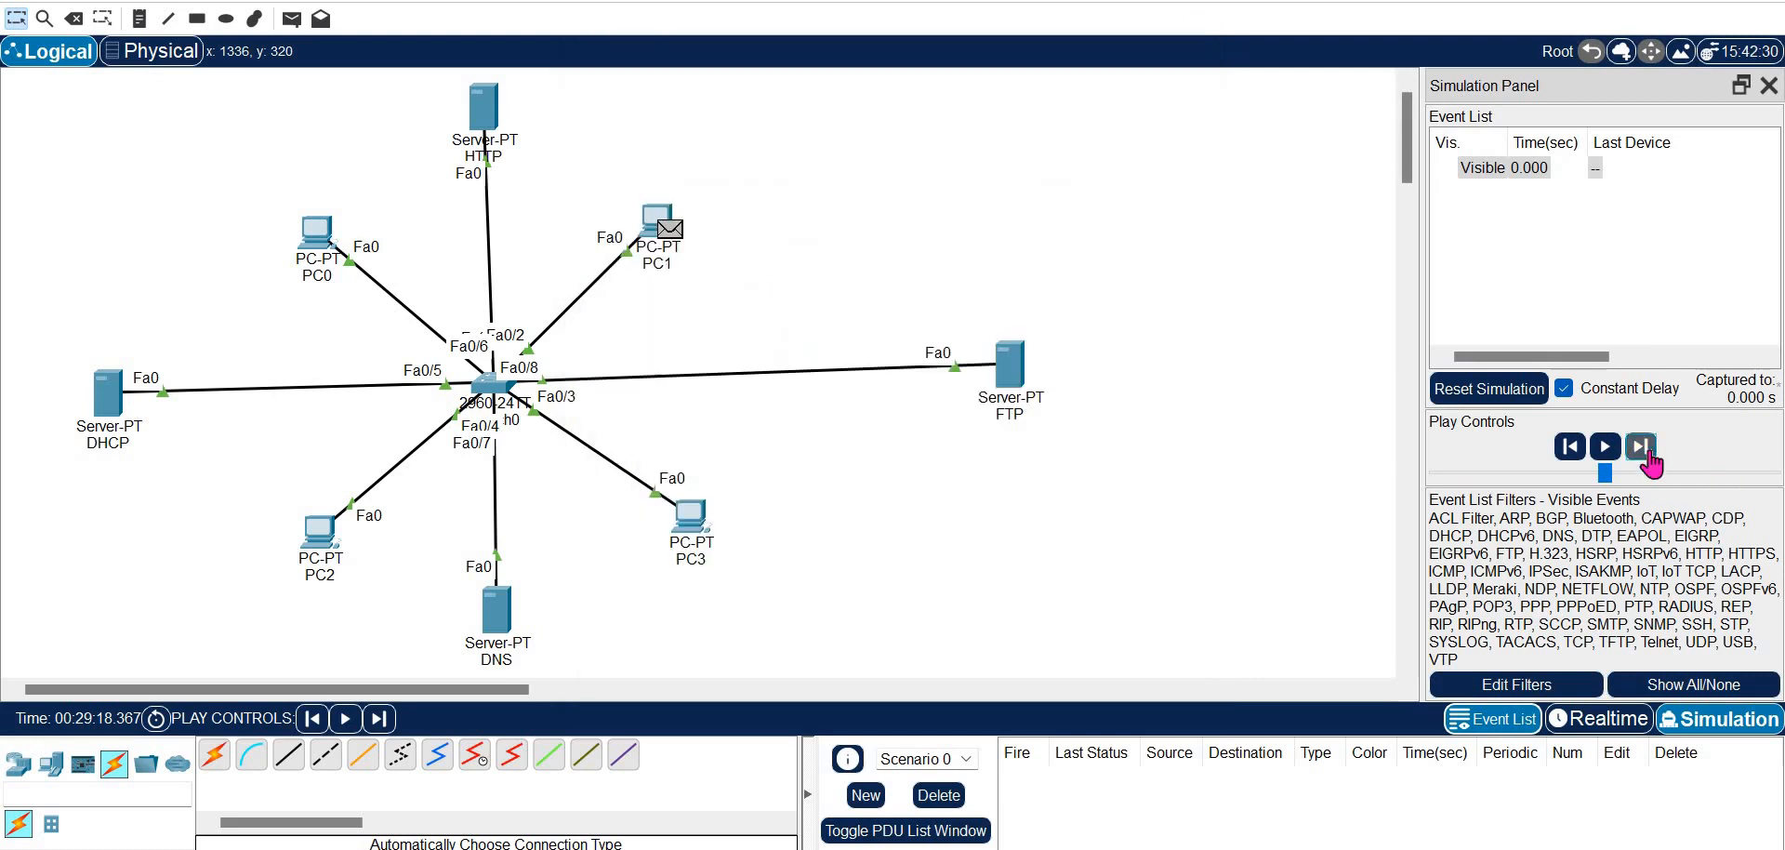
Advance the simulation through the FTP exchange, examine the inbound FTP response at PC1, and return to Realtime mode
click(1641, 446)
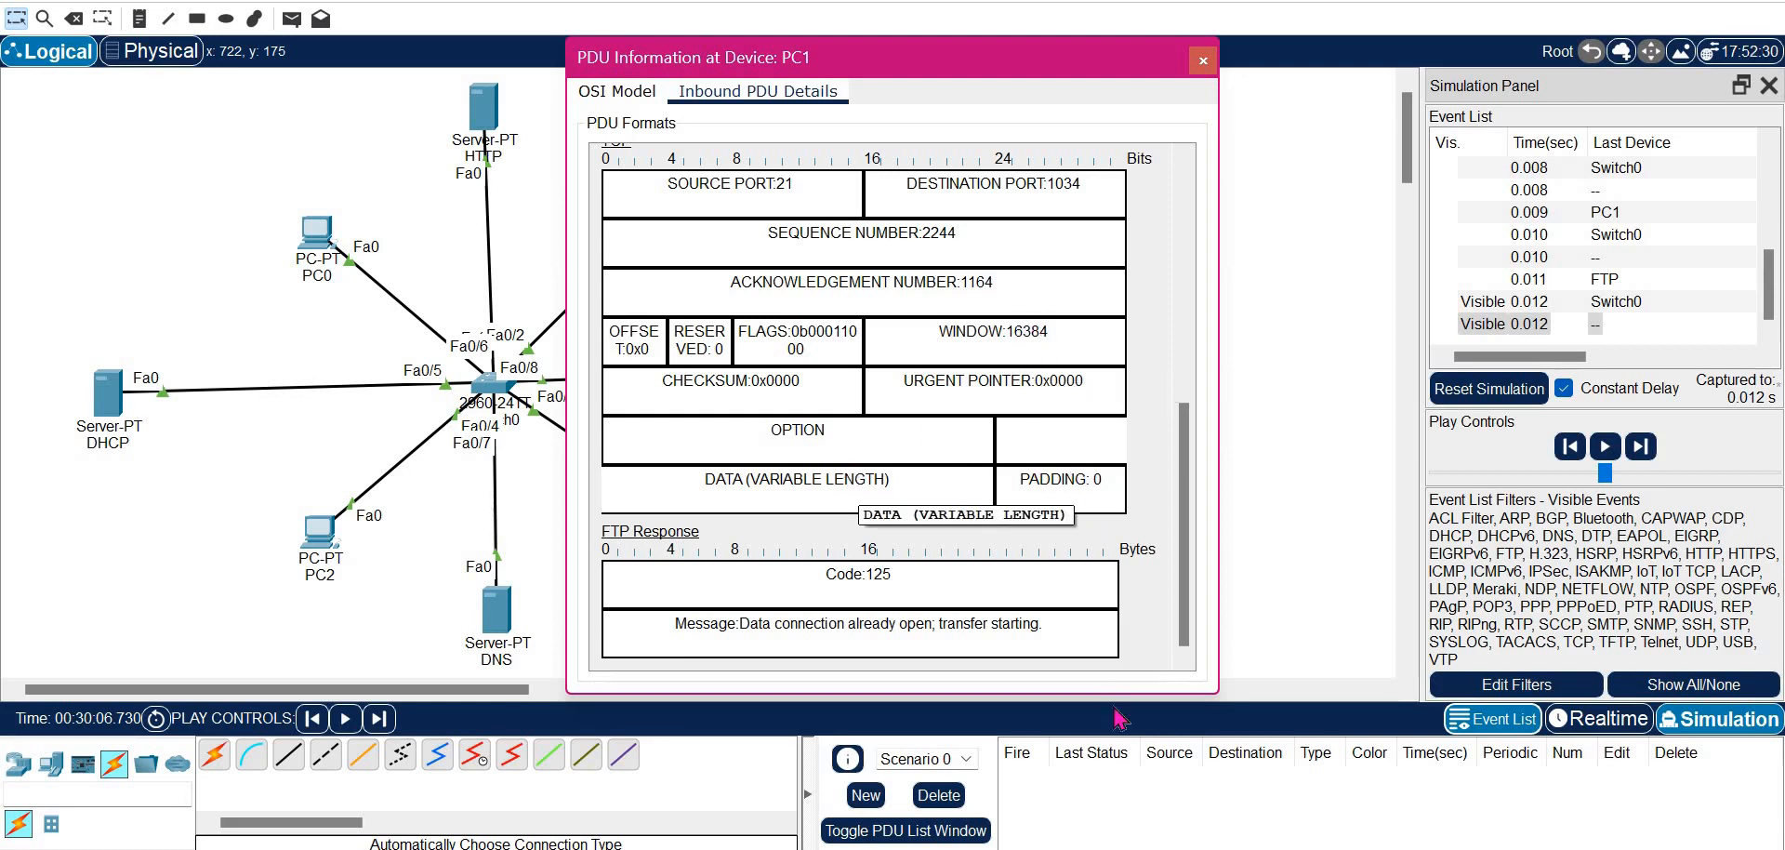
click(1570, 723)
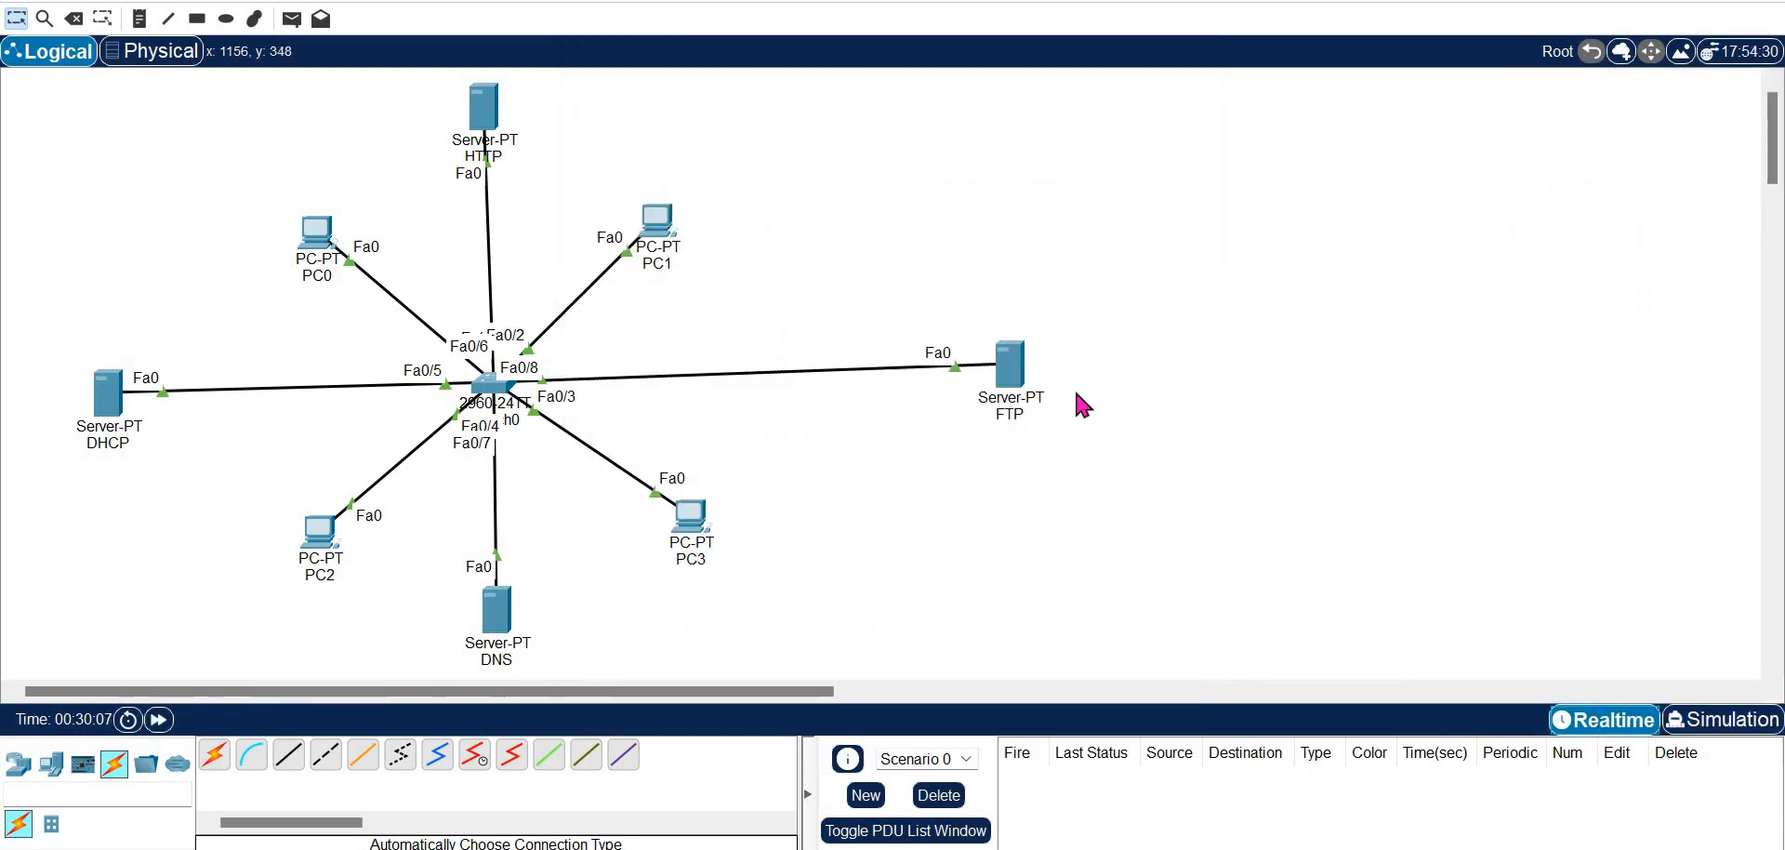